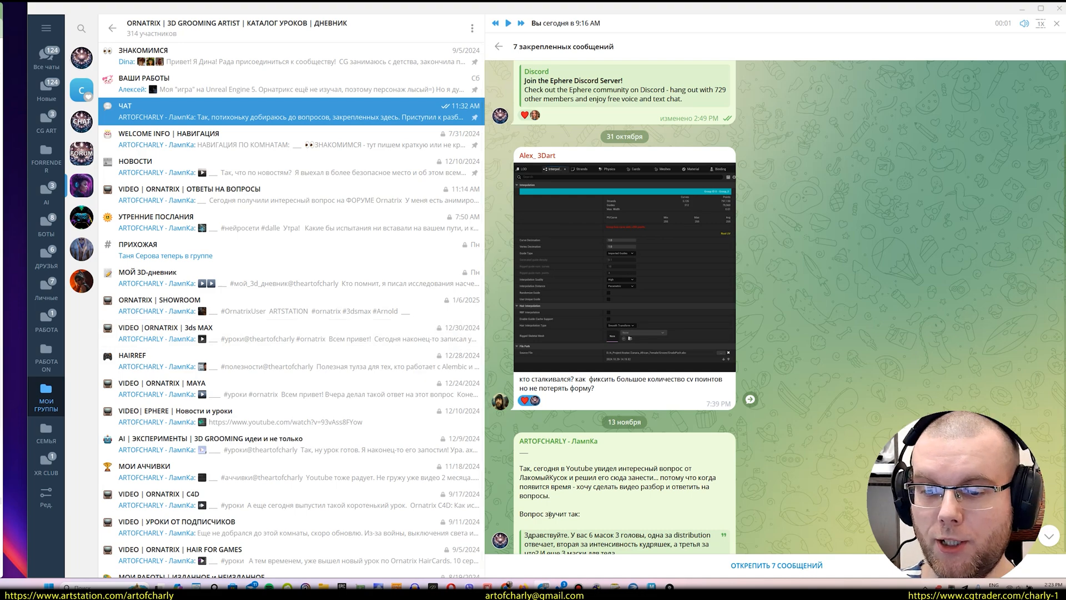
- Switch to the browser and show the embedded video of the "[Strand Length and CV Points] UE 5.2 vs 5.3" article in full screen
{"action": "left_click", "coordinate": [506, 587]}
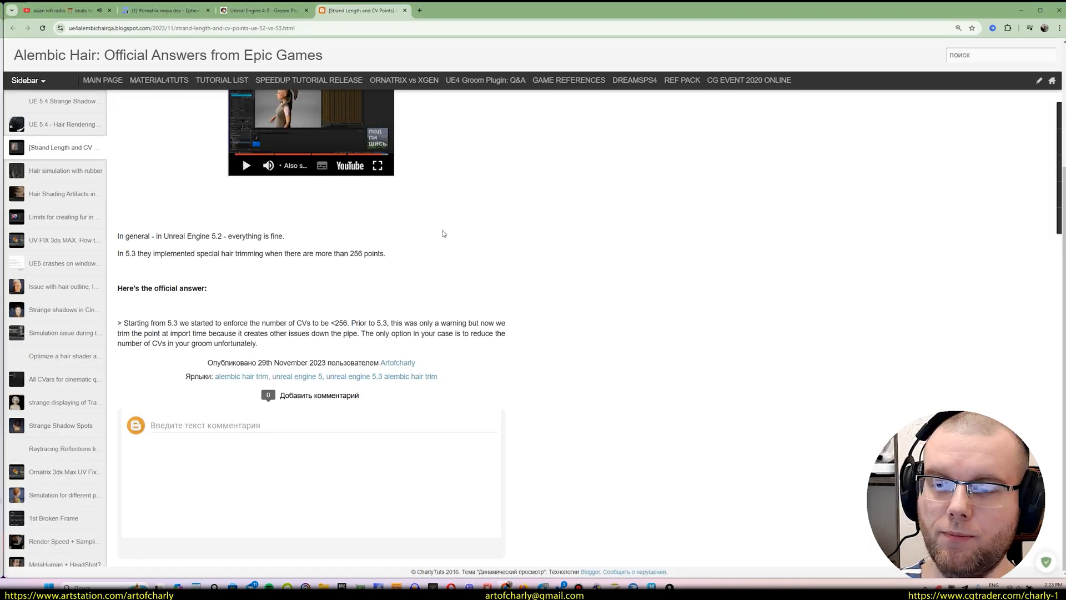
{"action": "scroll", "coordinate": [444, 234], "scroll_direction": "up", "scroll_amount": 3}
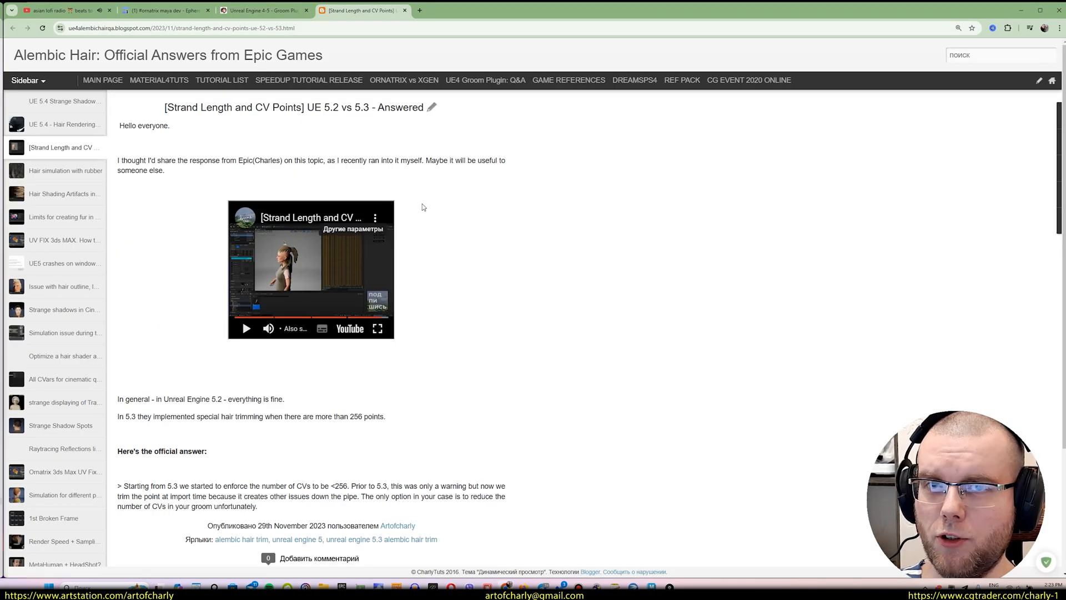
{"action": "key", "text": "ctrl+shift+Tab"}
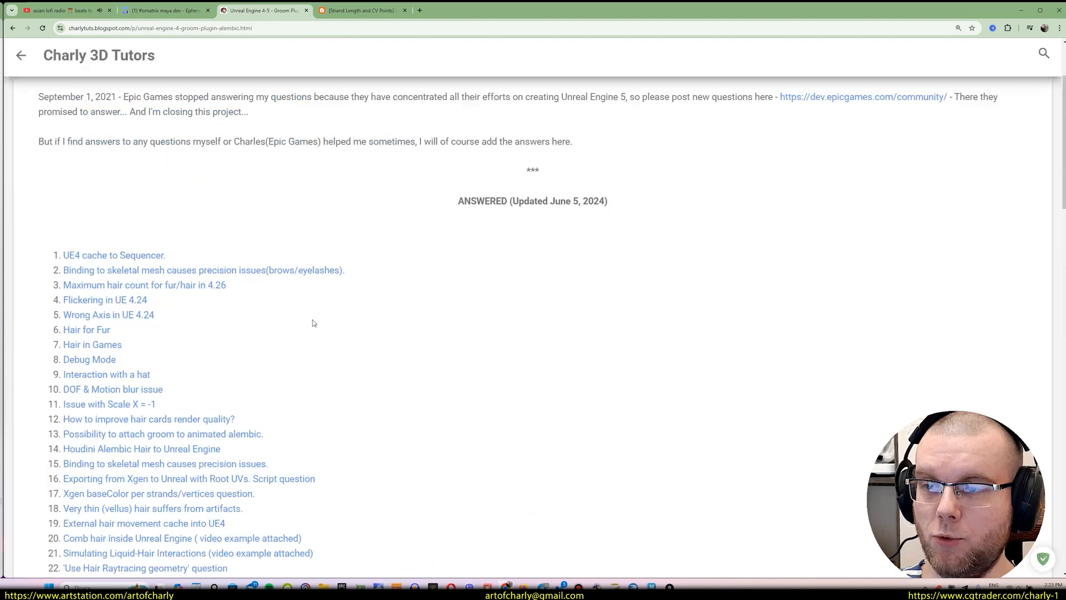
{"action": "key", "text": "ctrl+Tab"}
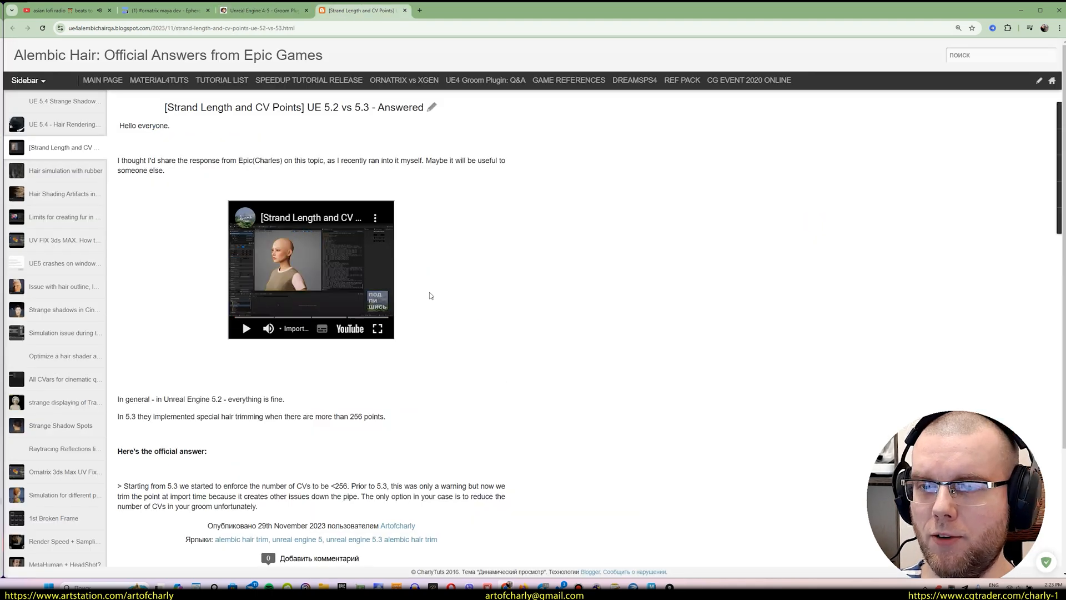
{"action": "left_click", "coordinate": [377, 328]}
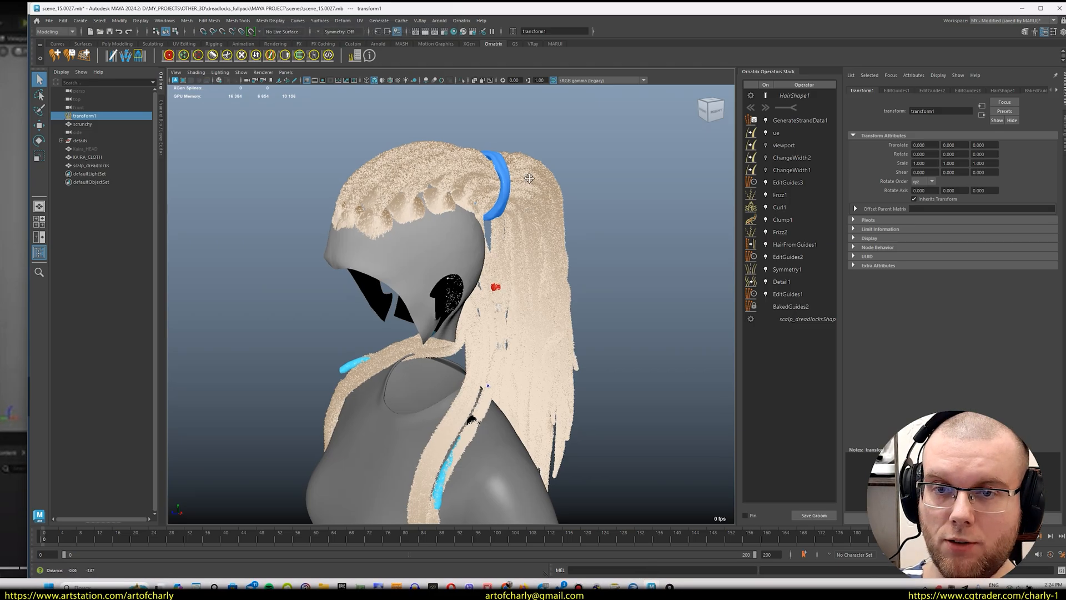
- Switch to Maya and select the HairShape1 node of the dreadlock groom in the Ornatrix operator stack
{"action": "left_click_drag", "start_coordinate": [501, 236], "coordinate": [549, 213], "text": "alt"}
{"action": "left_click", "coordinate": [796, 96]}
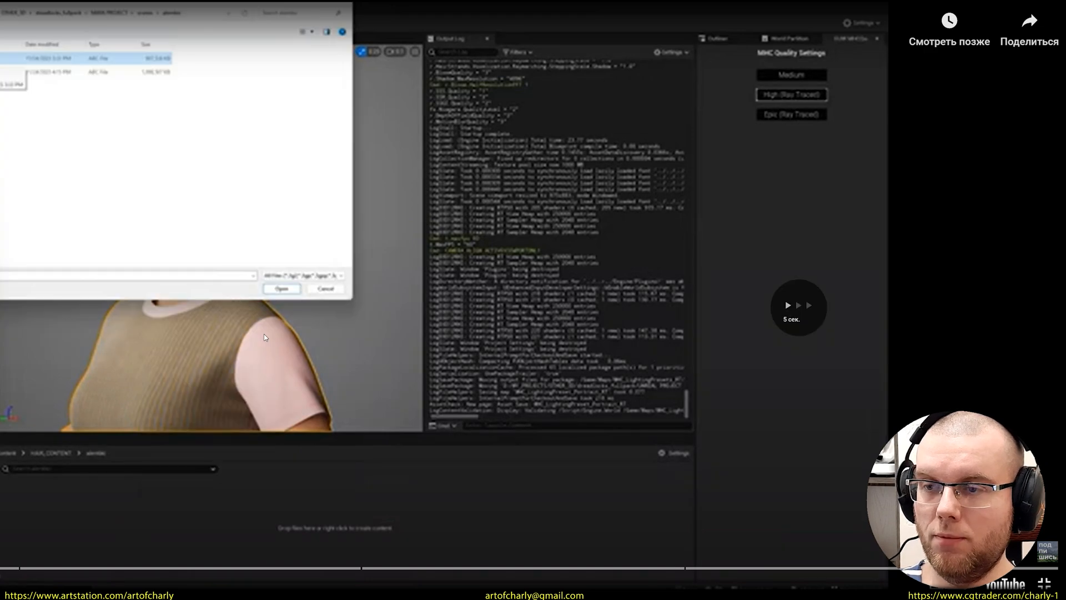
- Return to the strand-length video in the browser, leave full screen and watch it on its YouTube page in theater mode
{"action": "left_click", "coordinate": [217, 395]}
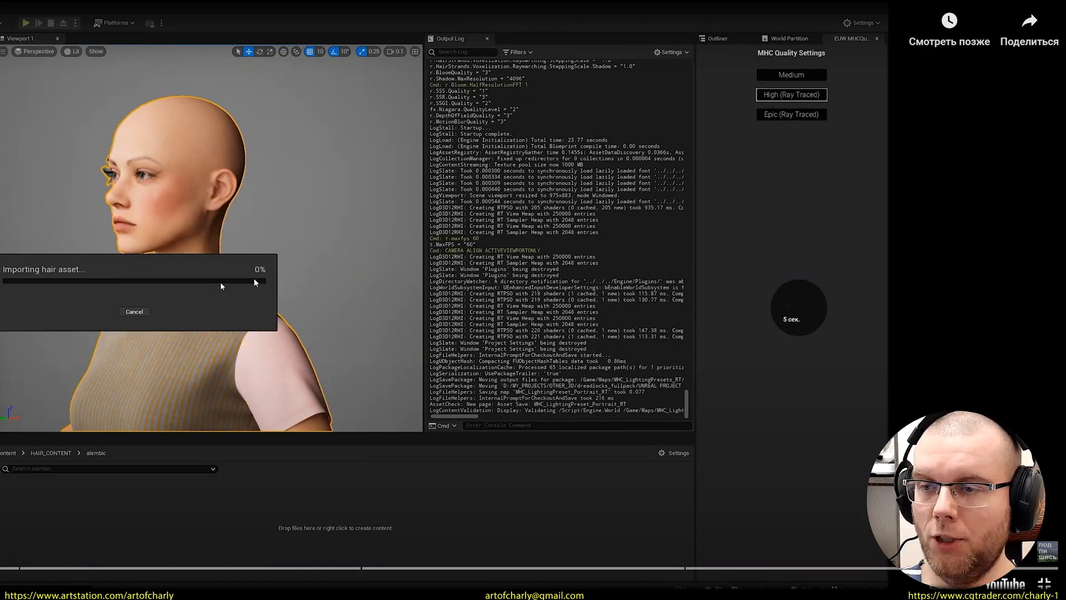
{"action": "key", "text": "Escape"}
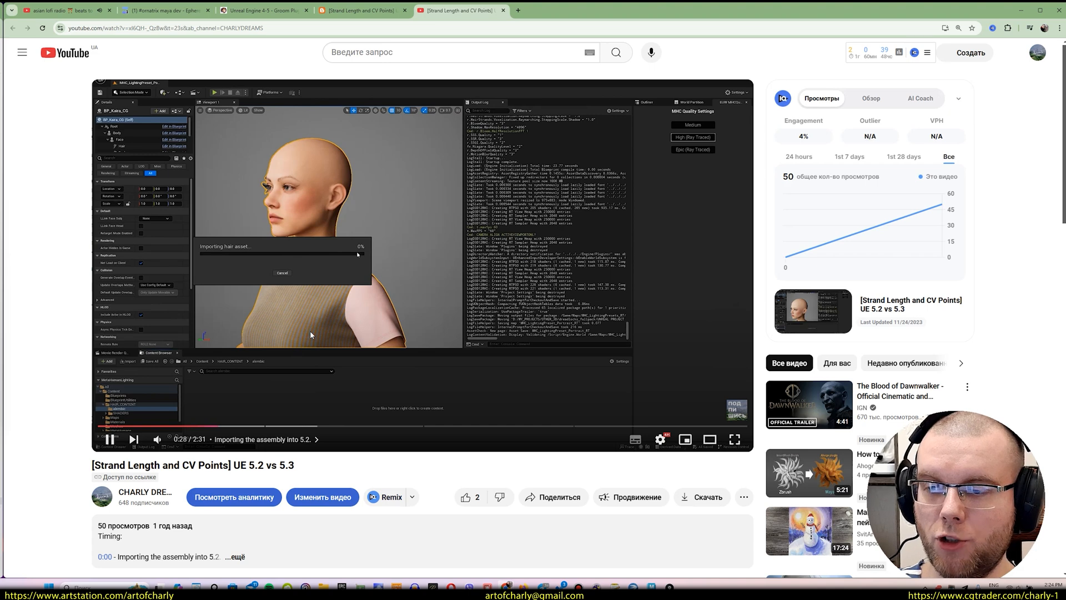
{"action": "key", "text": "l"}
{"action": "left_click", "coordinate": [709, 439]}
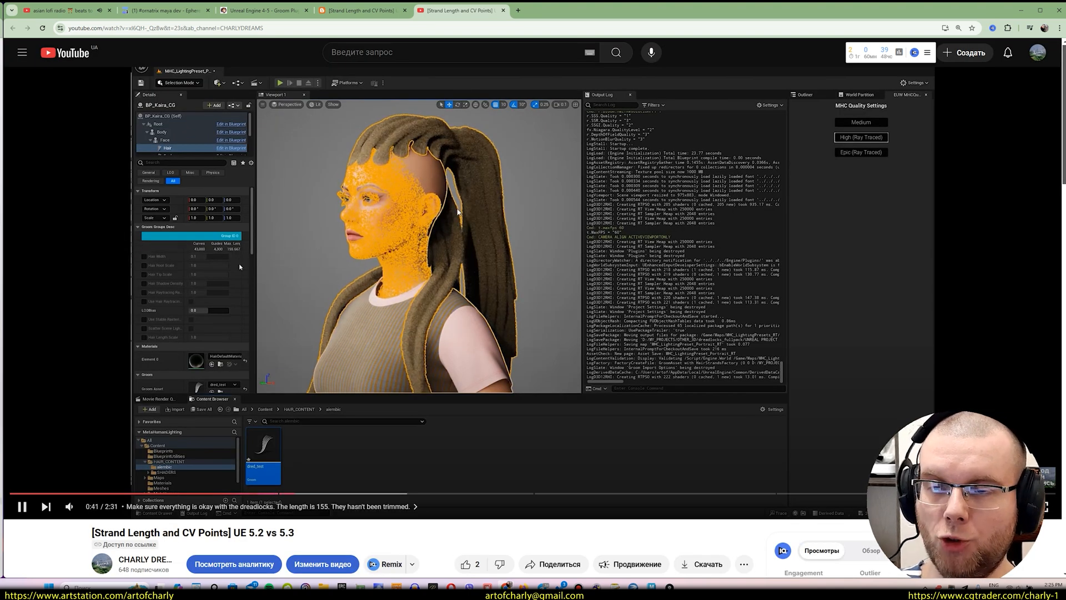
- Watch the part of the video that checks the dreadlock length in UE 5.2 and continue into the UE 5.3 import
{"action": "key", "text": "k"}
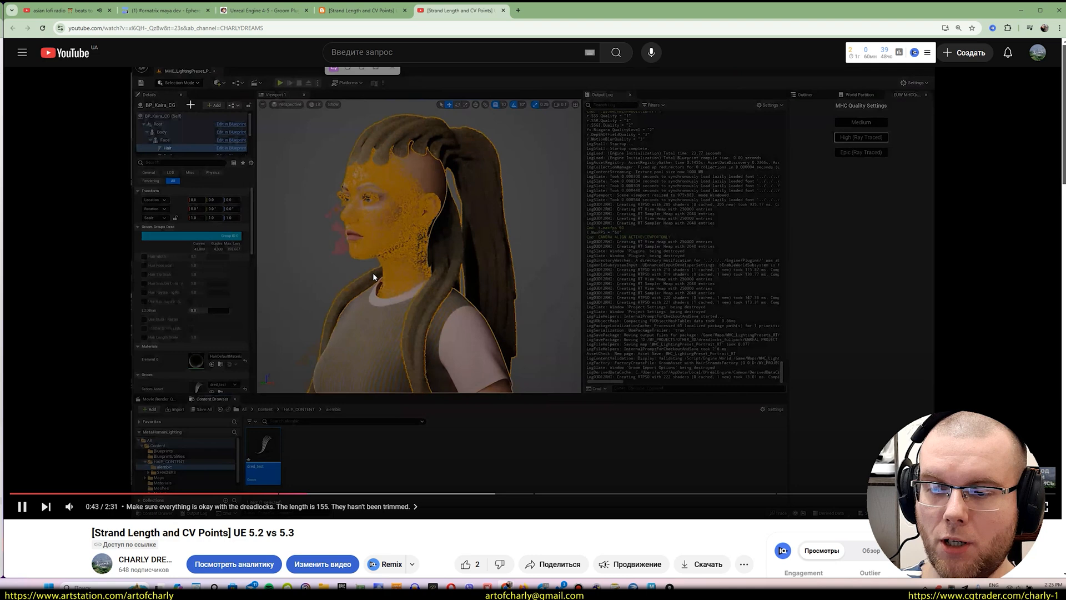
{"action": "key", "text": "Right"}
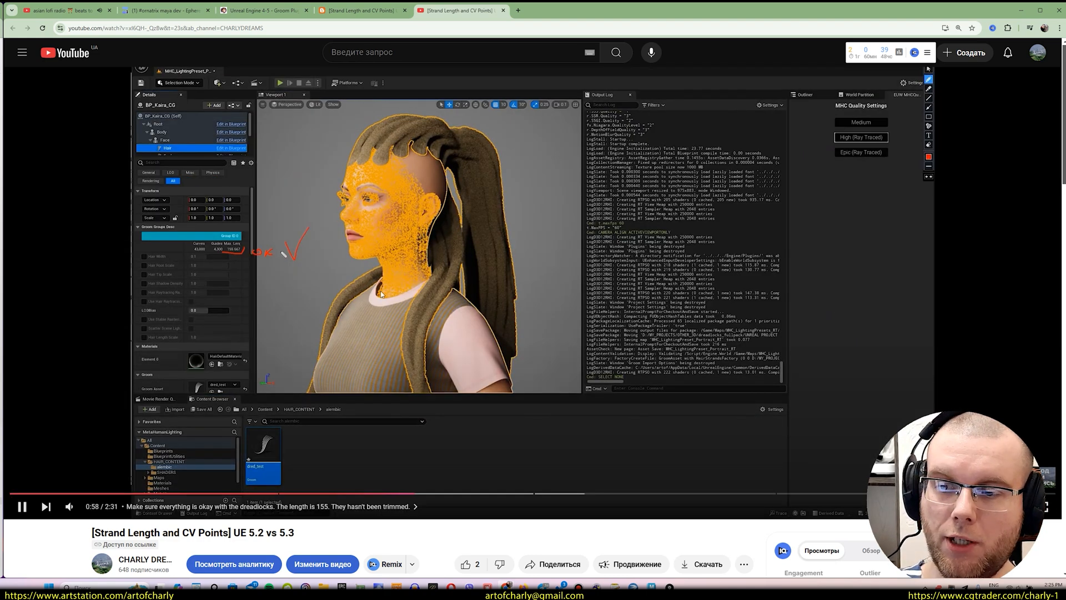
{"action": "key", "text": "space"}
{"action": "key", "text": "space"}
{"action": "key", "text": "Right"}
{"action": "key", "text": "Right"}
{"action": "key", "text": "Right"}
{"action": "key", "text": "Right"}
{"action": "key", "text": "Right"}
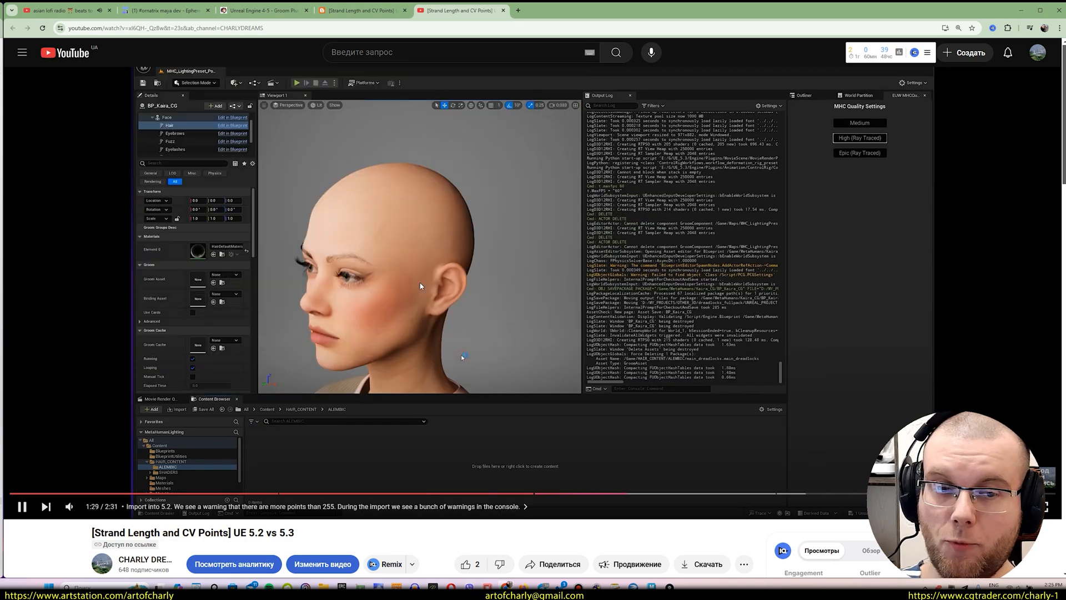
- Examine the groom import warning, the console output and the dreadlock length in the video's UE 5.3 section
{"action": "key", "text": "Left"}
{"action": "key", "text": "space"}
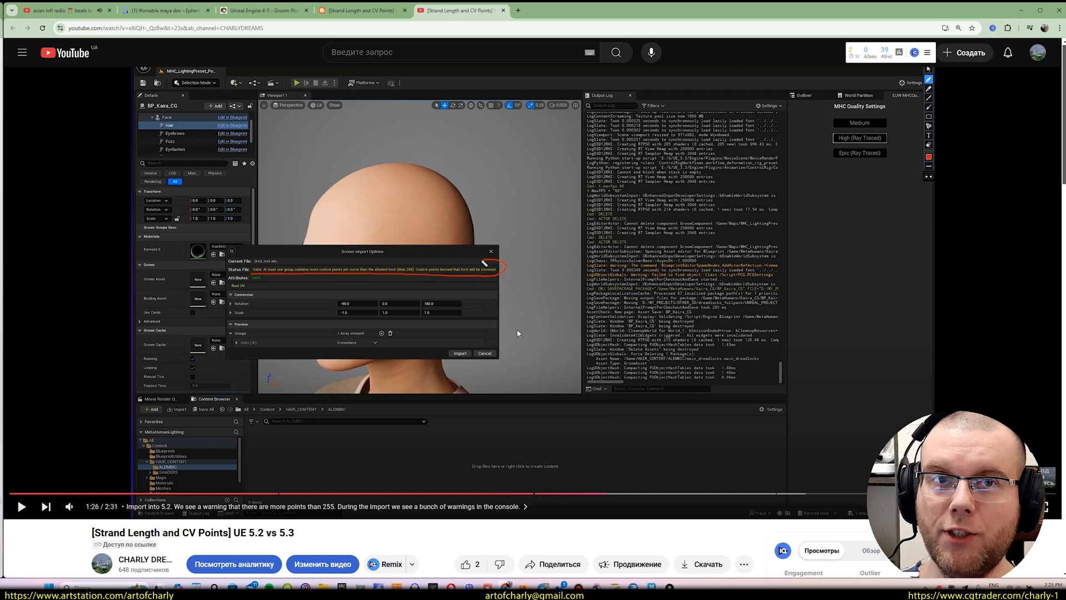
{"action": "key", "text": "space"}
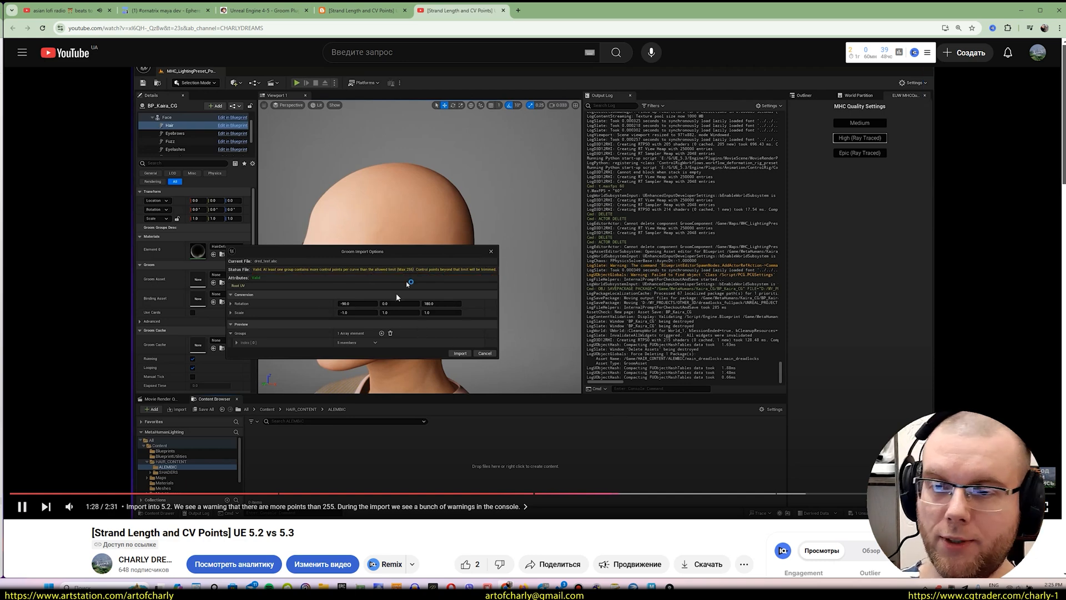
{"action": "key", "text": "Right"}
{"action": "key", "text": "Right"}
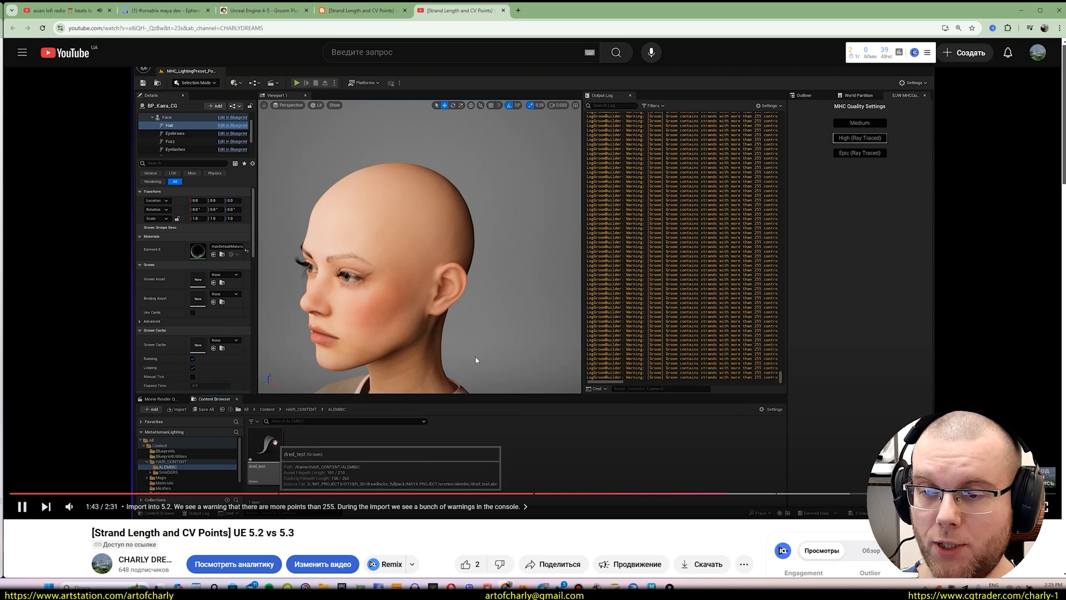
{"action": "key", "text": "space"}
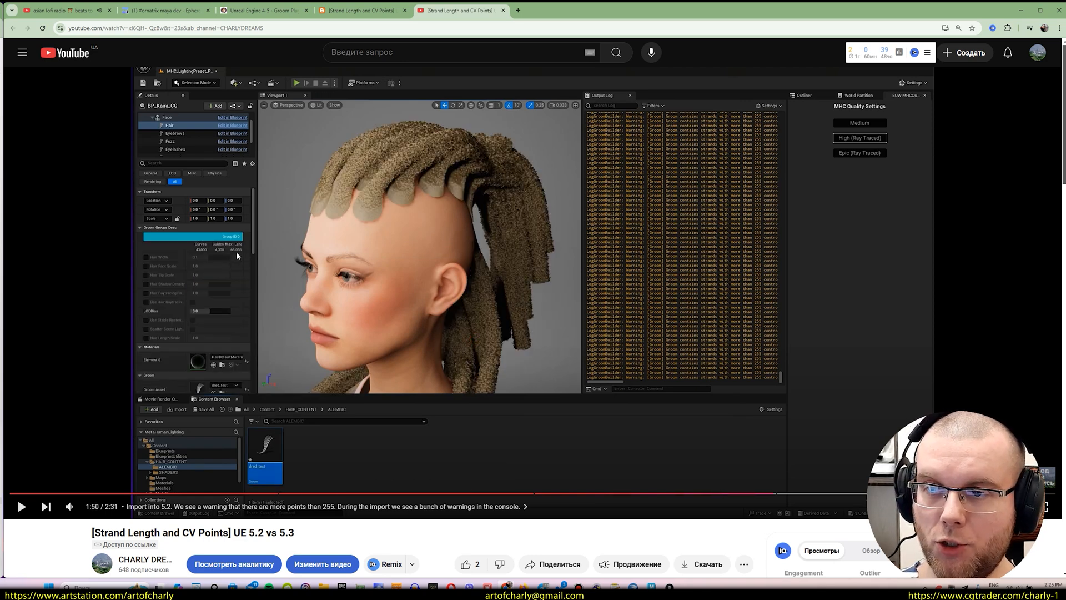
{"action": "key", "text": "space"}
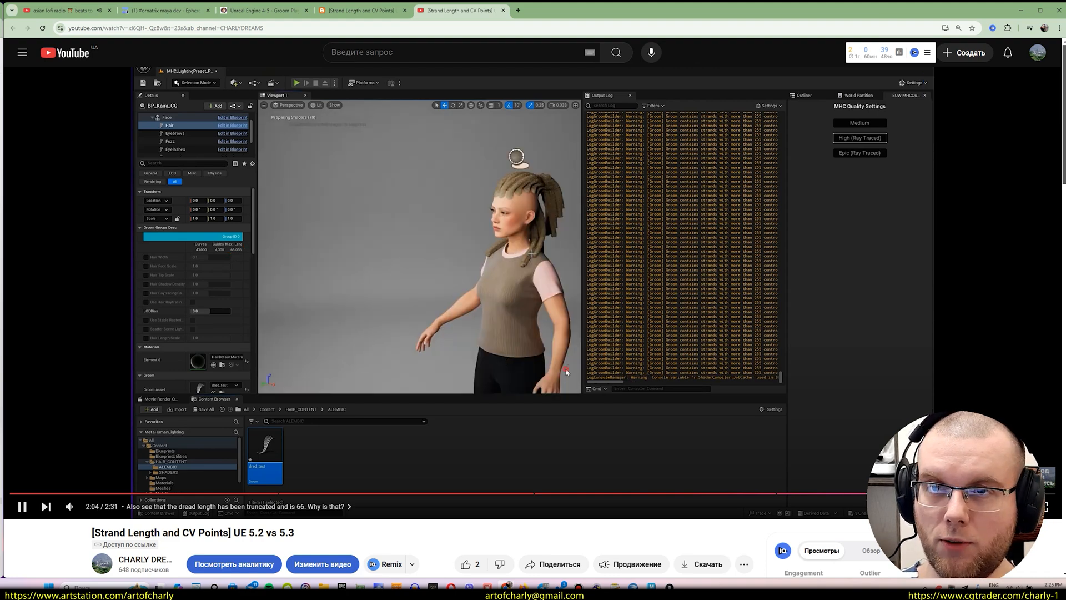
{"action": "key", "text": "space"}
- Close the video and read the official answer in the article, highlighting the phrase "to be <256."
{"action": "middle_click", "coordinate": [458, 15]}
{"action": "scroll", "coordinate": [495, 328], "scroll_direction": "down", "scroll_amount": 2}
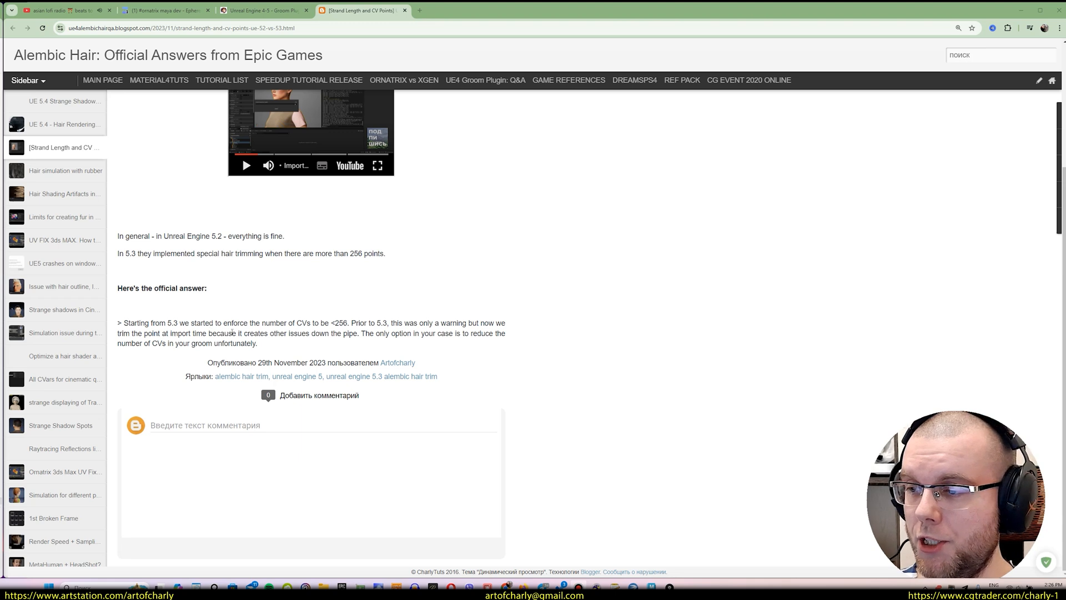
{"action": "left_click_drag", "start_coordinate": [312, 322], "coordinate": [355, 321]}
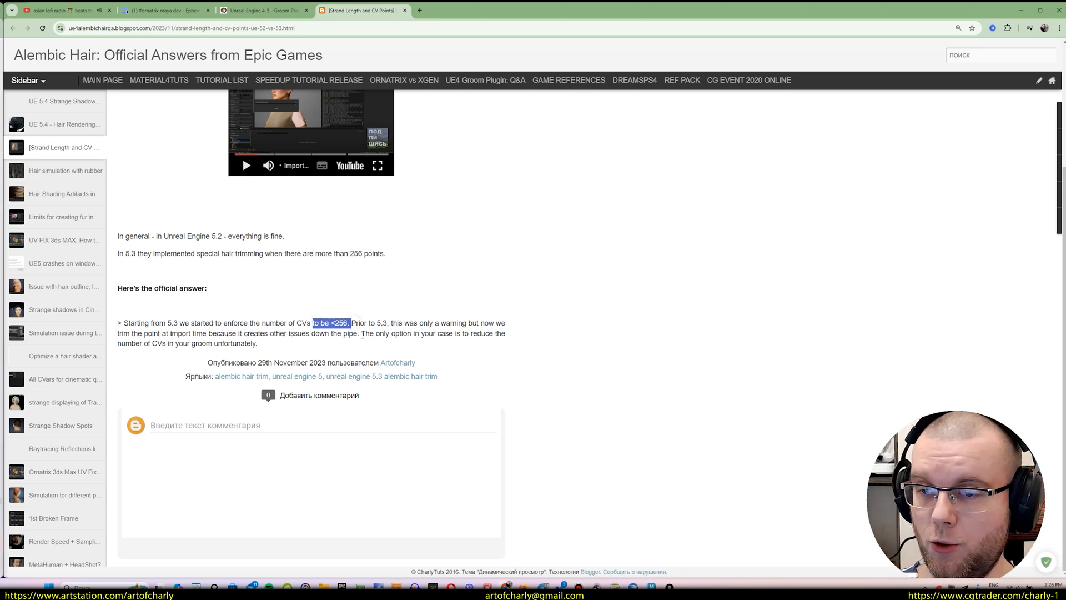
{"action": "left_click", "coordinate": [355, 322]}
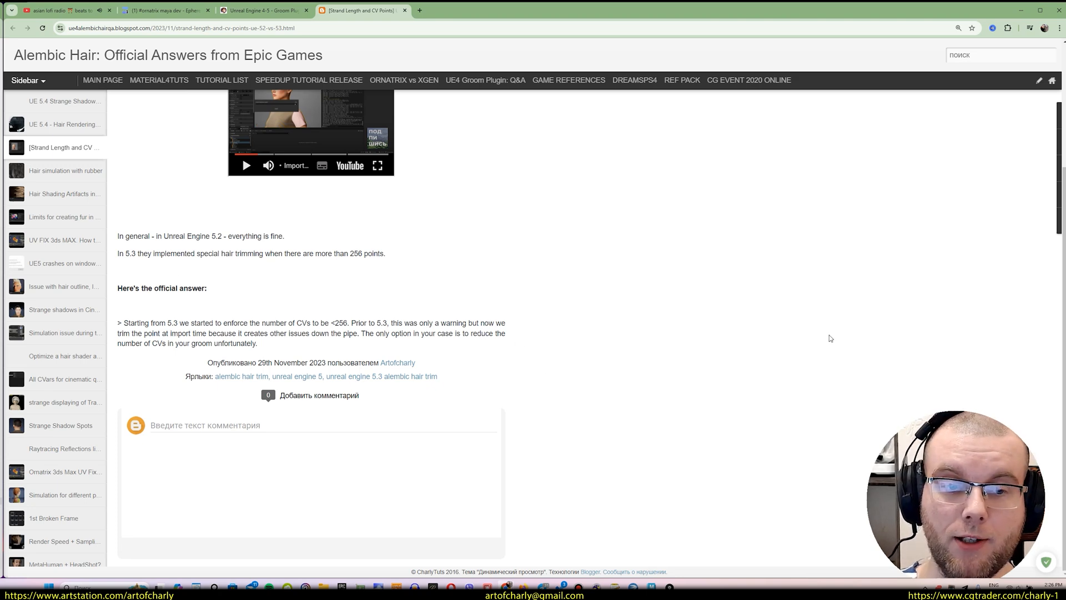
- Switch to Maya and review the Ornatrix Alembic export selection options for the groom without exporting
{"action": "left_click", "coordinate": [1021, 10]}
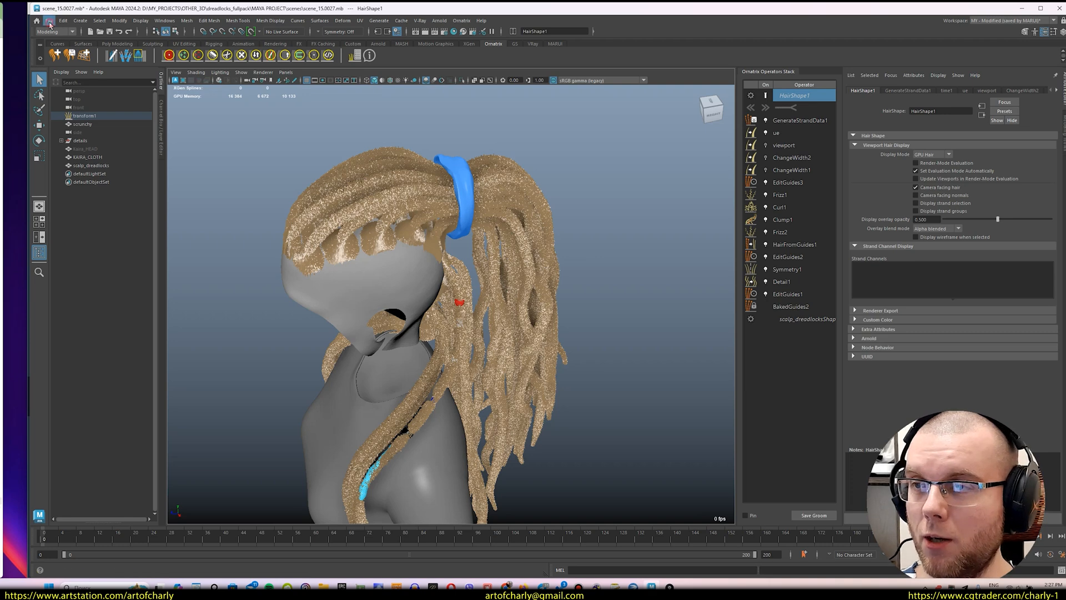
{"action": "left_click", "coordinate": [49, 21]}
{"action": "left_click", "coordinate": [150, 138]}
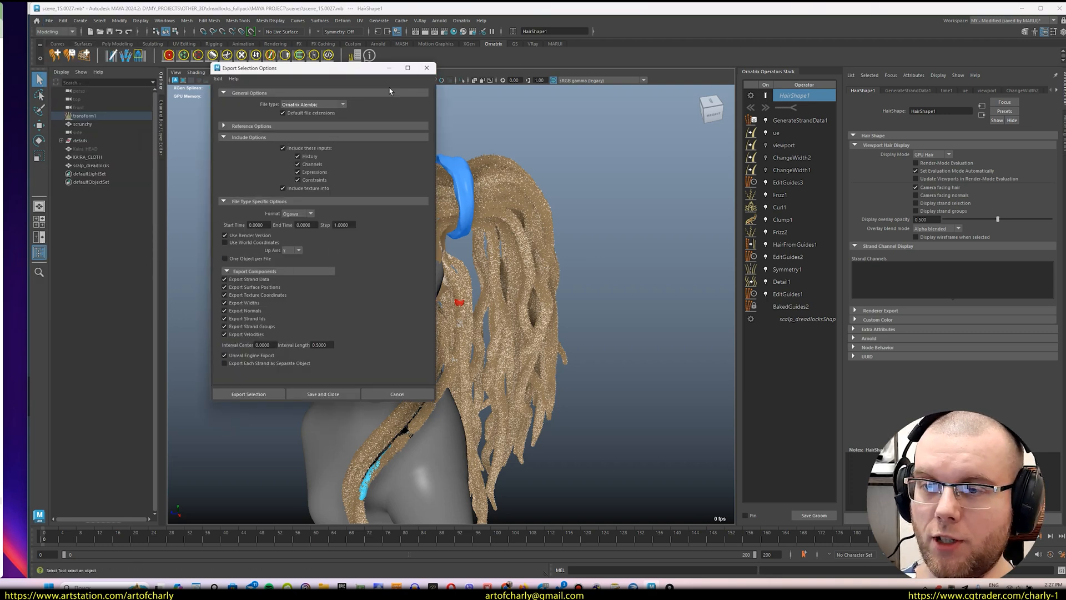
{"action": "left_click", "coordinate": [427, 68]}
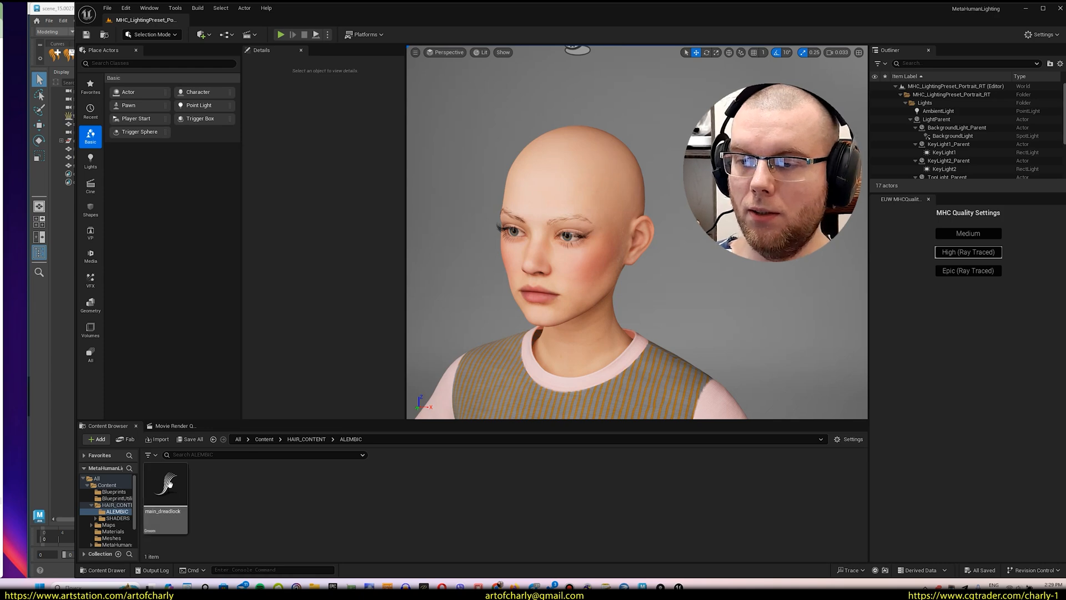
- In Unreal Engine, reimport the main_dreadlock groom asset in the ALEMBIC folder with the existing conversion settings
{"action": "right_click", "coordinate": [175, 480]}
{"action": "left_click", "coordinate": [201, 195]}
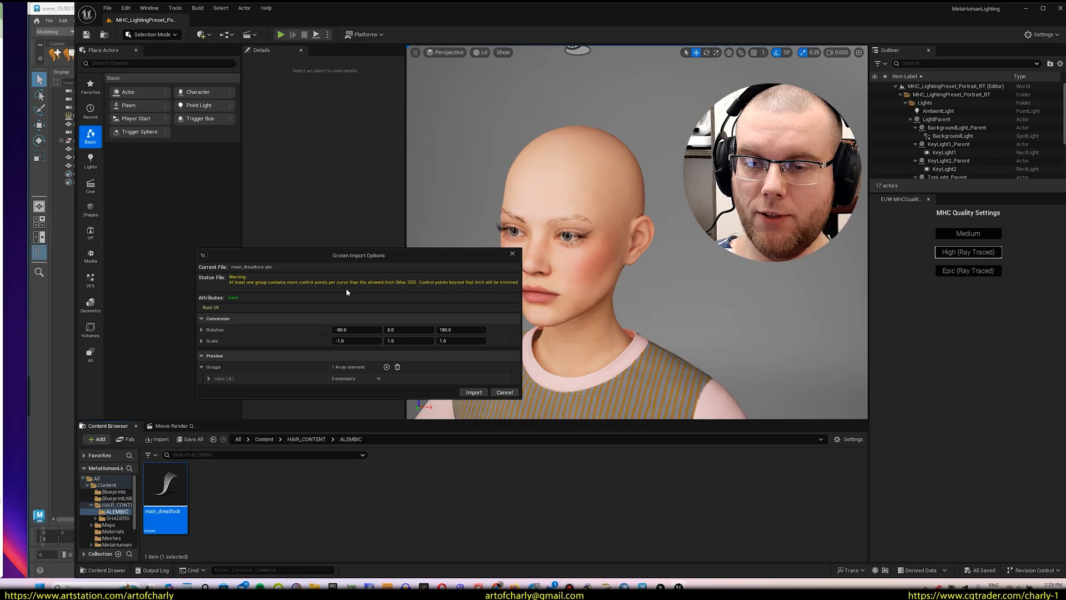
{"action": "left_click", "coordinate": [664, 498]}
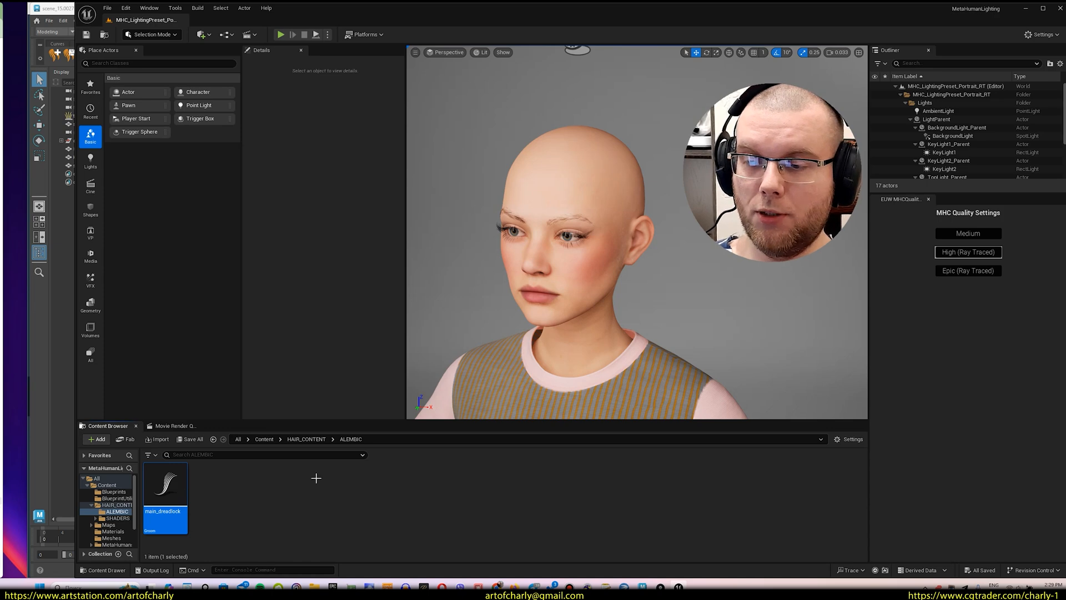
- Assign main_dreadlock as the groom asset of the Hair component on BP_Kaira_CG and view the head from the side
{"action": "left_click", "coordinate": [548, 272]}
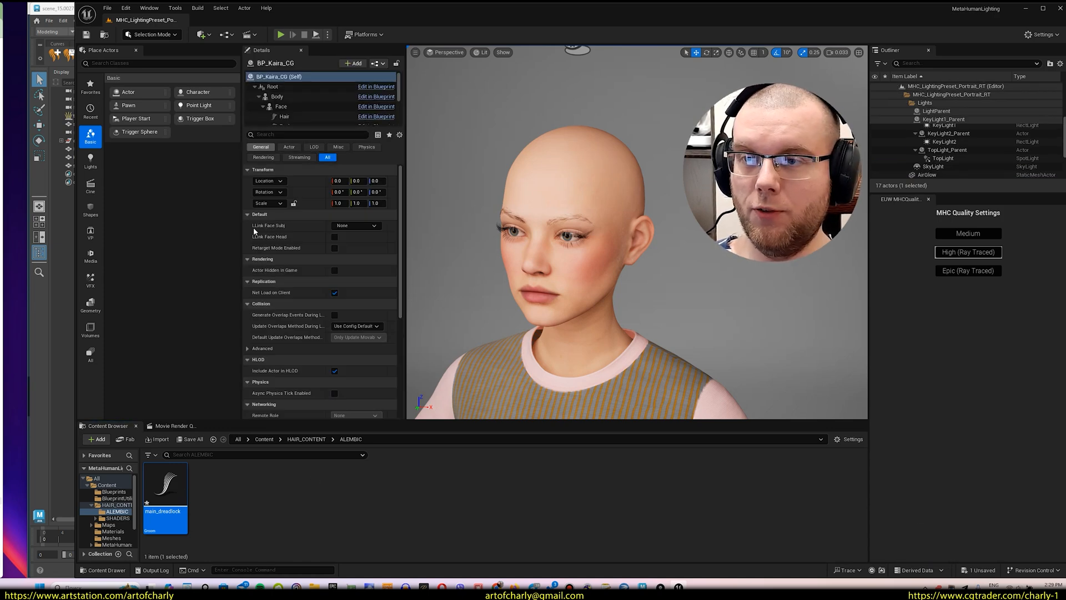
{"action": "left_click", "coordinate": [287, 117]}
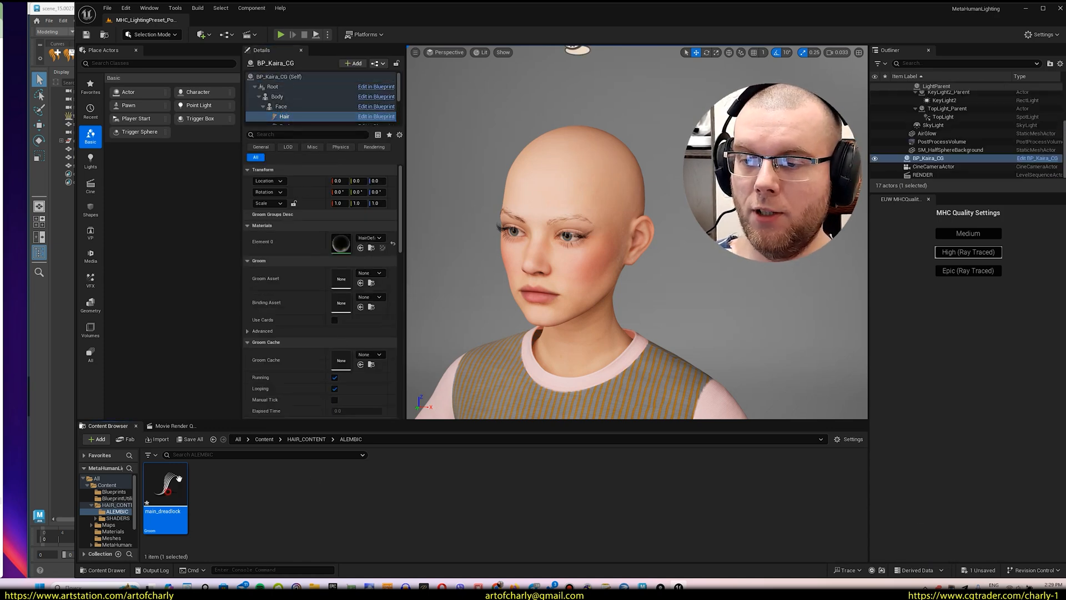
{"action": "left_click", "coordinate": [361, 283]}
{"action": "left_click_drag", "start_coordinate": [609, 253], "coordinate": [500, 253], "text": "alt"}
{"action": "left_click_drag", "start_coordinate": [844, 90], "coordinate": [244, 383]}
{"action": "mouse_move", "coordinate": [628, 238]}
{"action": "left_mouse_down", "text": "alt"}
{"action": "mouse_move", "coordinate": [603, 239]}
{"action": "mouse_move", "coordinate": [628, 236]}
{"action": "left_mouse_up", "text": "alt"}
{"action": "mouse_move", "coordinate": [600, 116]}
{"action": "left_mouse_down", "text": "alt"}
{"action": "mouse_move", "coordinate": [689, 117]}
{"action": "mouse_move", "coordinate": [600, 116]}
{"action": "left_mouse_up", "text": "alt"}
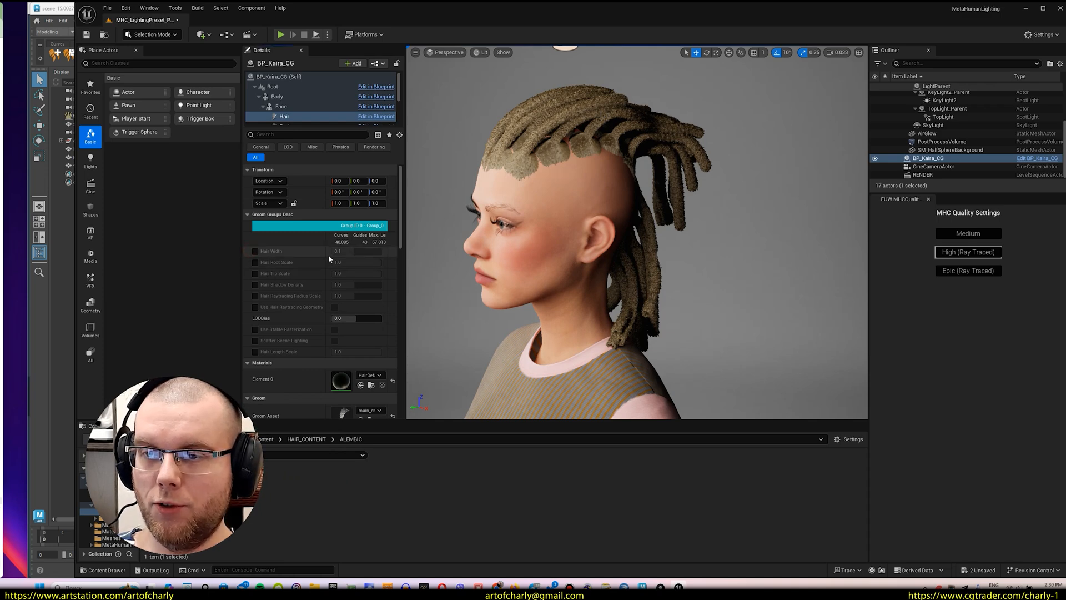
- Override the groom's hair width and set it to 0.009
{"action": "left_click", "coordinate": [255, 251]}
{"action": "left_click", "coordinate": [354, 251]}
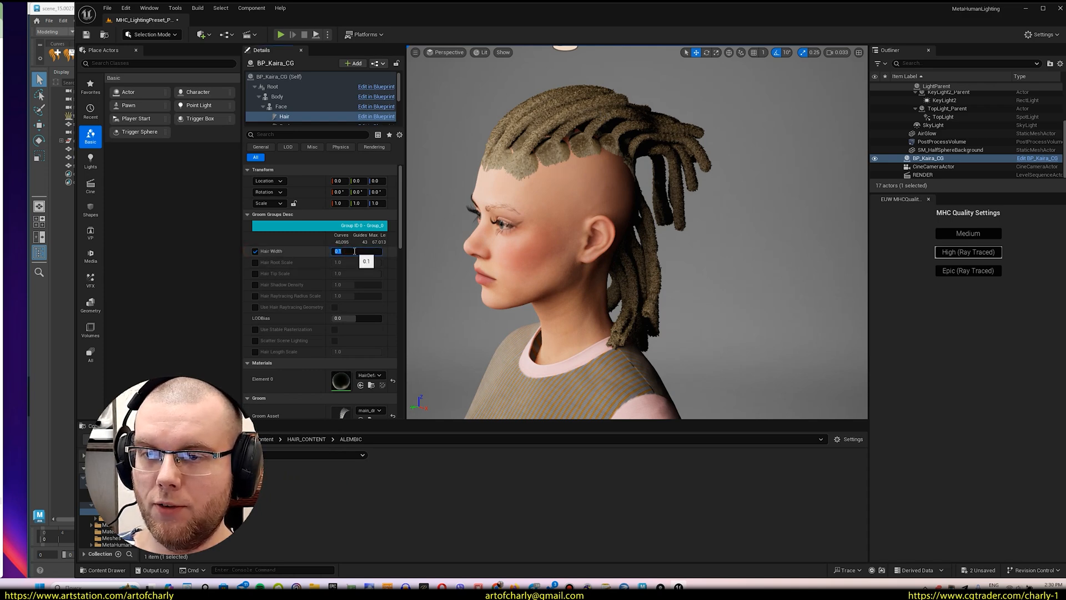
{"action": "type", "text": "0.009"}
{"action": "key", "text": "Return"}
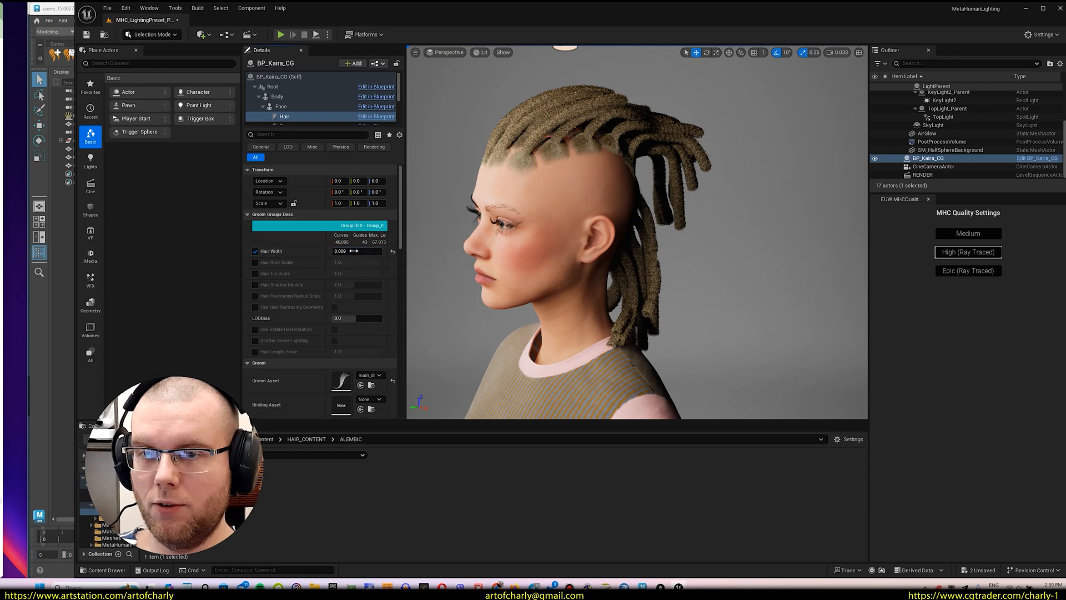
- Inspect the dreadlocks up close at the hairline and from the side of the head
{"action": "right_click_drag", "start_coordinate": [637, 233], "coordinate": [633, 200]}
{"action": "right_click_drag", "start_coordinate": [588, 152], "coordinate": [648, 152], "text": "alt"}
{"action": "left_click_drag", "start_coordinate": [588, 152], "coordinate": [688, 189], "text": "alt"}
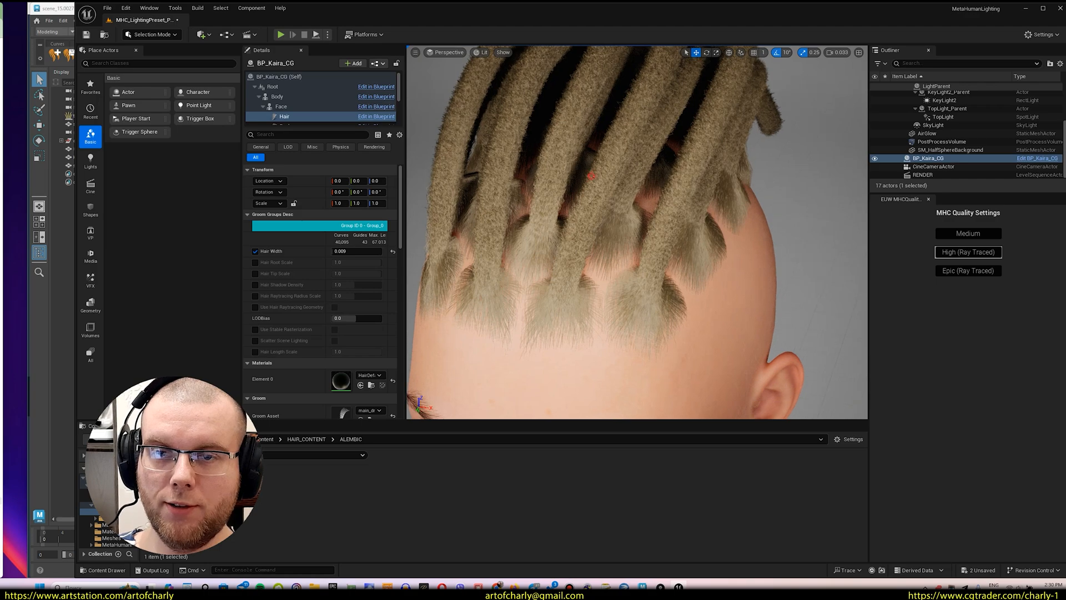
{"action": "left_click_drag", "start_coordinate": [742, 250], "coordinate": [641, 208], "text": "alt"}
{"action": "right_click_drag", "start_coordinate": [741, 250], "coordinate": [703, 250], "text": "alt"}
{"action": "right_click_drag", "start_coordinate": [813, 316], "coordinate": [791, 315], "text": "alt"}
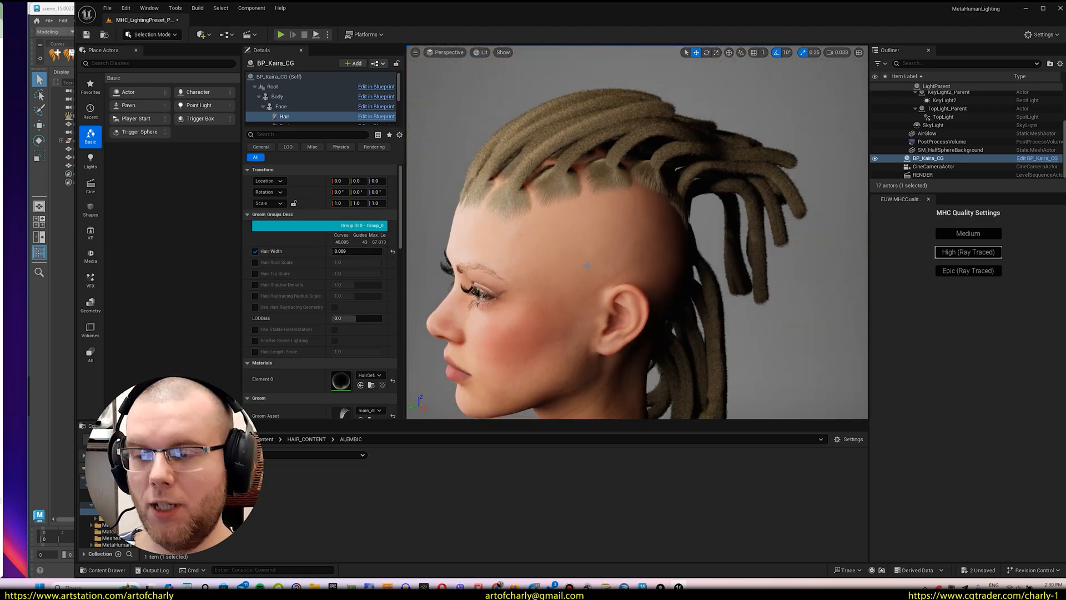
{"action": "mouse_move", "coordinate": [578, 263]}
{"action": "left_mouse_down", "text": "alt"}
{"action": "mouse_move", "coordinate": [467, 261]}
{"action": "mouse_move", "coordinate": [605, 261]}
{"action": "mouse_move", "coordinate": [489, 261]}
{"action": "mouse_move", "coordinate": [583, 261]}
{"action": "left_mouse_up", "text": "alt"}
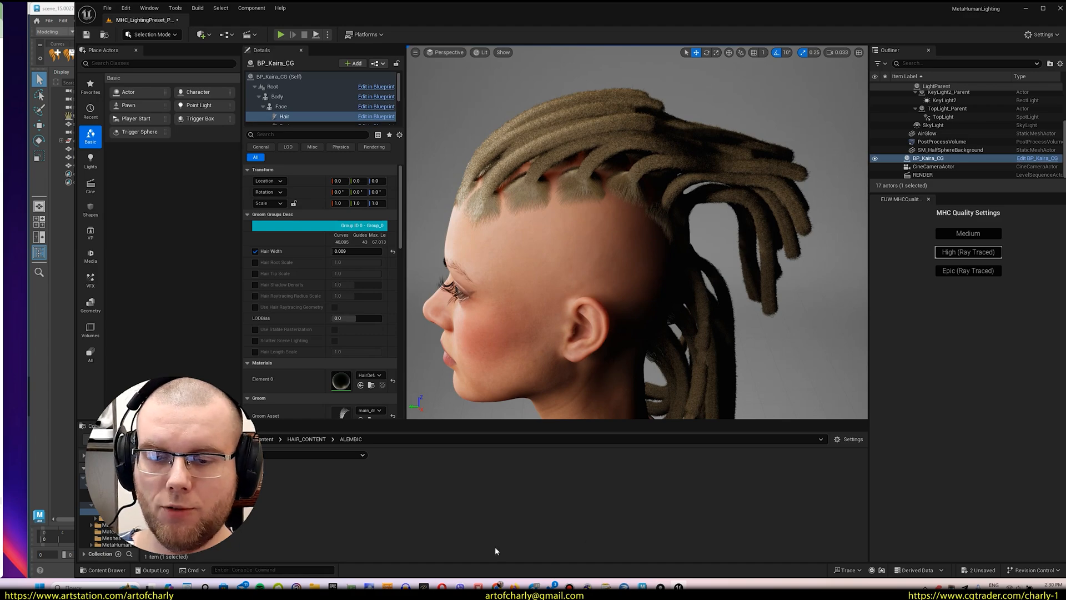
- Switch to the browser and open the "Limits for creating fur in Unreal 5 | How to solve?" article in a new tab
{"action": "left_click", "coordinate": [498, 585]}
{"action": "left_click", "coordinate": [480, 559]}
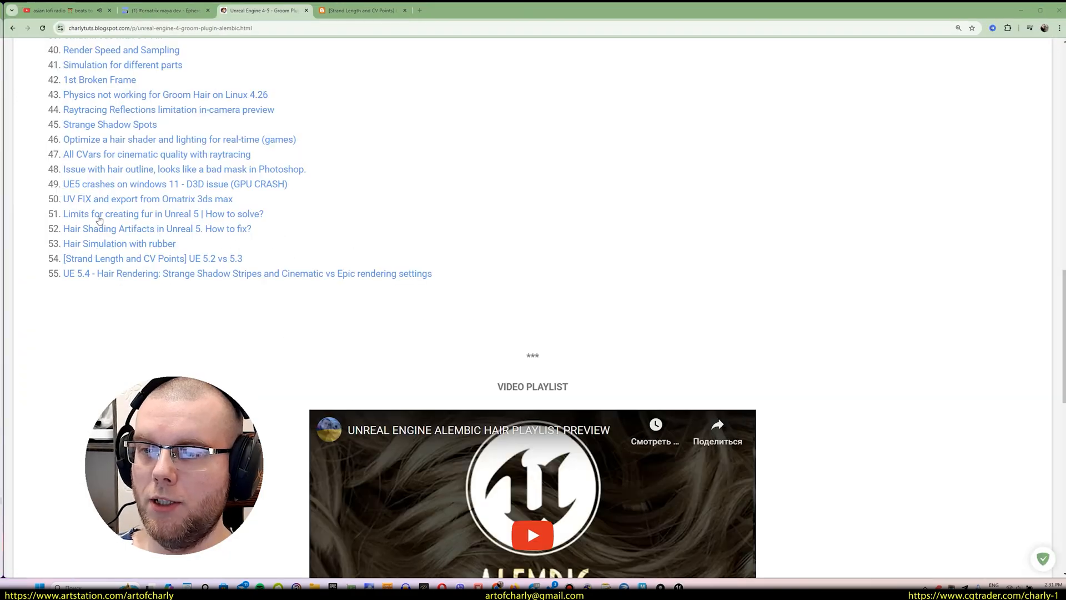
{"action": "middle_click", "coordinate": [124, 217]}
{"action": "left_click", "coordinate": [343, 11]}
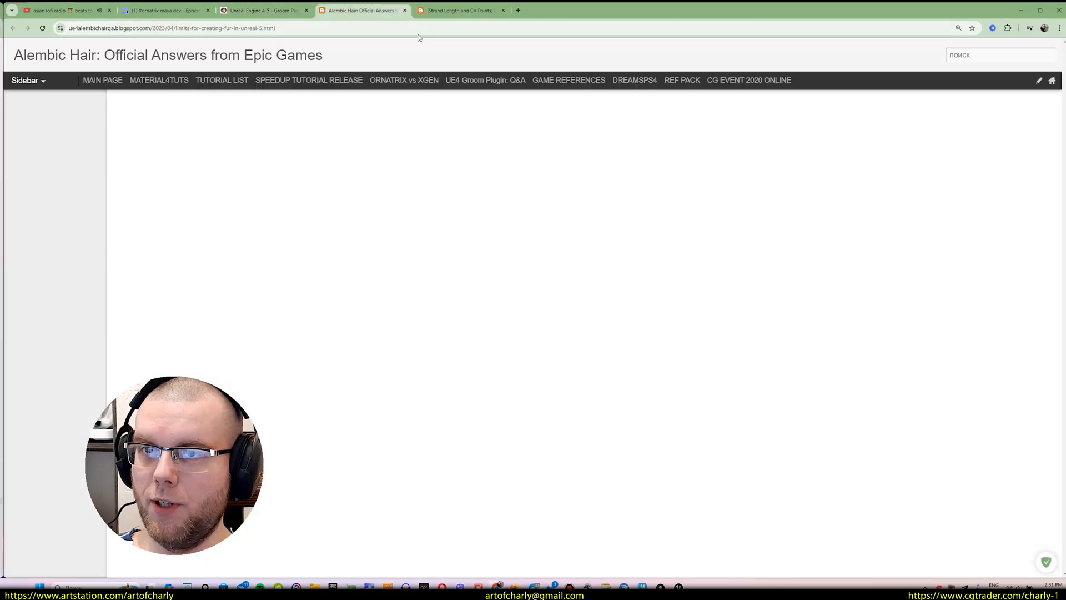
- Read the Unreal hair limits in the article, highlighting the lines on control points per group and control points per curve
{"action": "scroll", "coordinate": [223, 229], "scroll_direction": "down", "scroll_amount": 3}
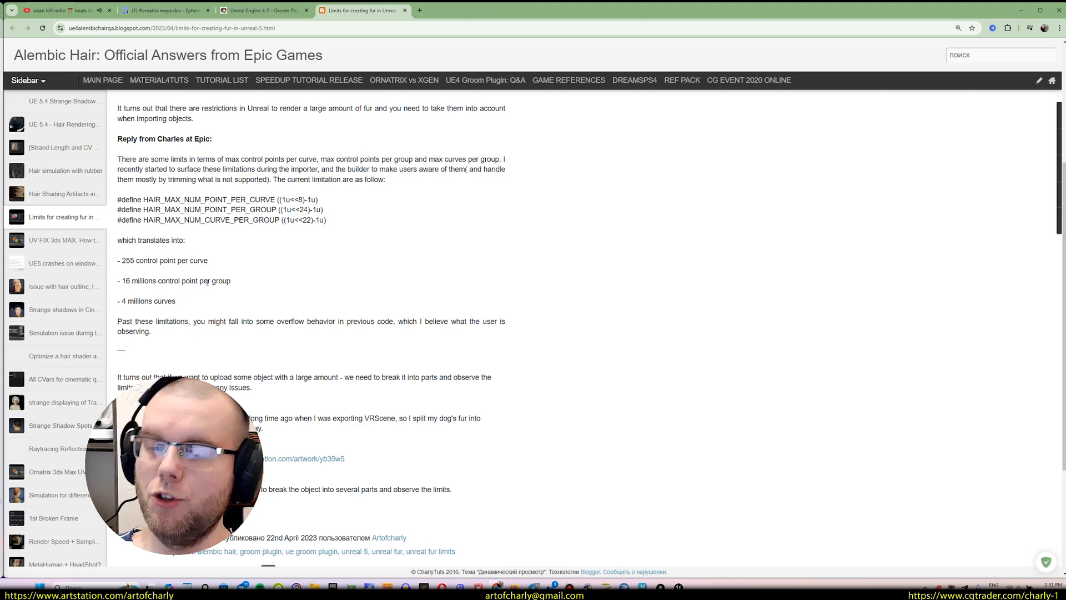
{"action": "left_click_drag", "start_coordinate": [232, 282], "coordinate": [118, 282]}
{"action": "left_click", "coordinate": [135, 313]}
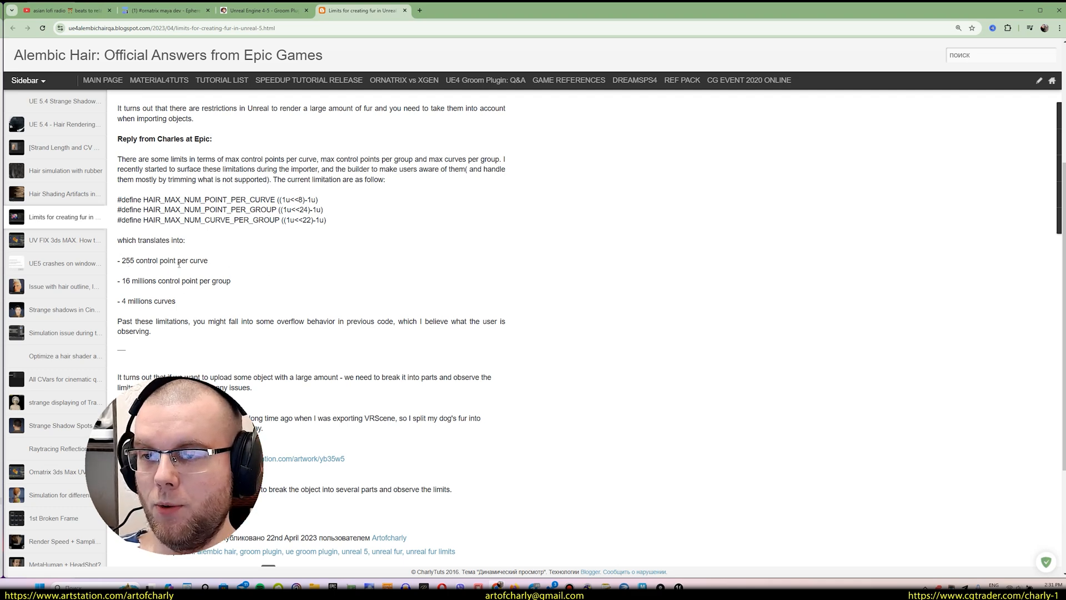
{"action": "left_click_drag", "start_coordinate": [210, 261], "coordinate": [125, 262]}
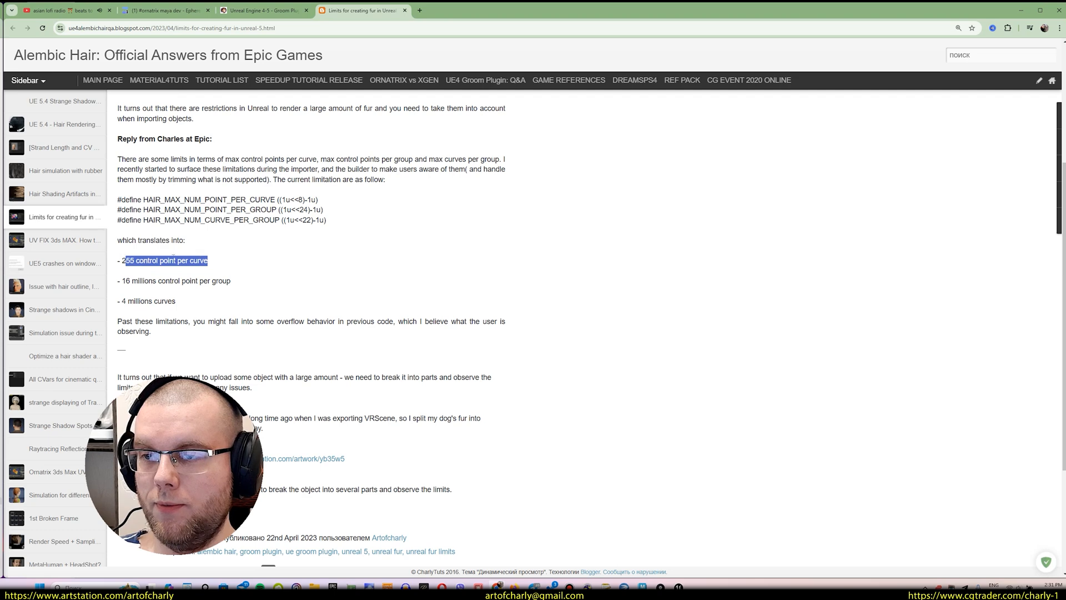
{"action": "left_click", "coordinate": [340, 276]}
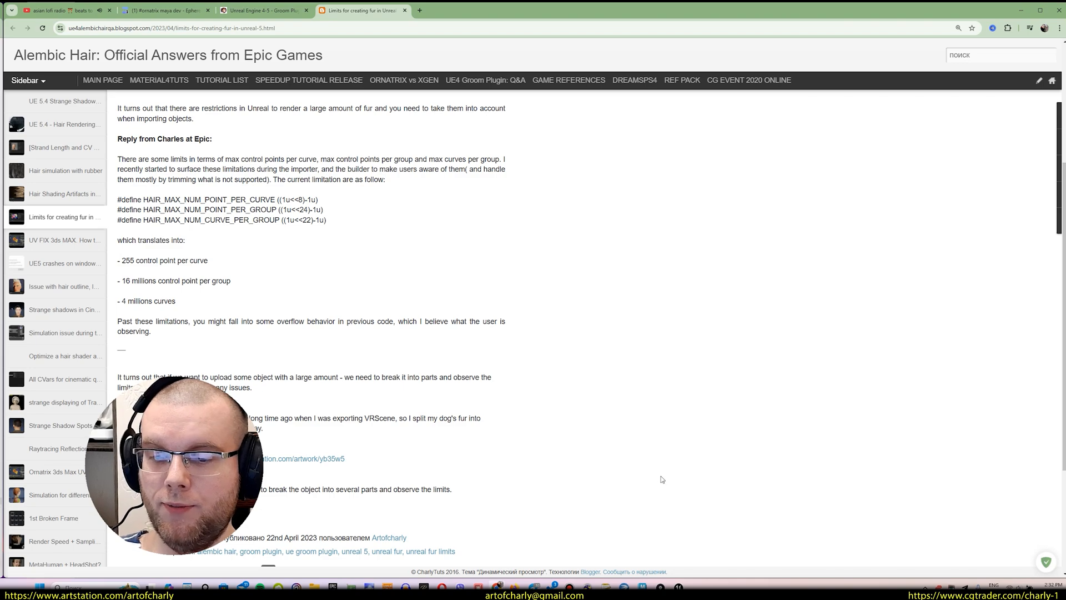
- Switch to the Maya dreadlock scene, display the Detail1 operator's settings and examine the dreadlock roots along the hairline
{"action": "left_click", "coordinate": [643, 587]}
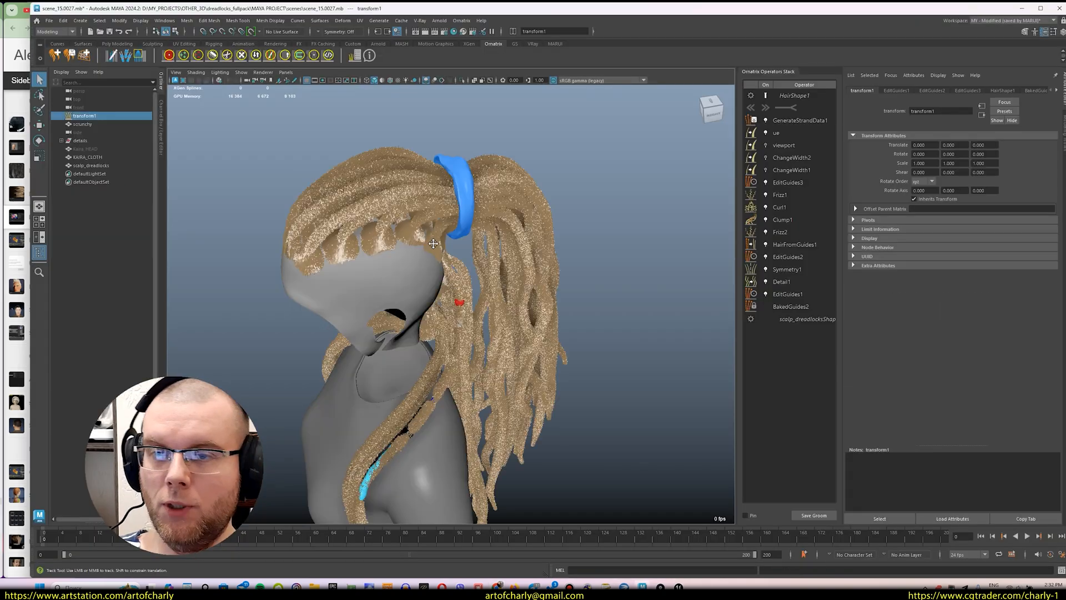
{"action": "left_click_drag", "start_coordinate": [433, 243], "coordinate": [392, 243], "text": "alt"}
{"action": "mouse_move", "coordinate": [359, 235]}
{"action": "right_mouse_down", "text": "alt"}
{"action": "mouse_move", "coordinate": [362, 279]}
{"action": "mouse_move", "coordinate": [359, 236]}
{"action": "right_mouse_up", "text": "alt"}
{"action": "left_click_drag", "start_coordinate": [359, 236], "coordinate": [378, 272], "text": "alt"}
{"action": "right_click_drag", "start_coordinate": [377, 272], "coordinate": [378, 287], "text": "alt"}
{"action": "middle_click_drag", "start_coordinate": [377, 287], "coordinate": [375, 313], "text": "alt"}
{"action": "left_click", "coordinate": [782, 284]}
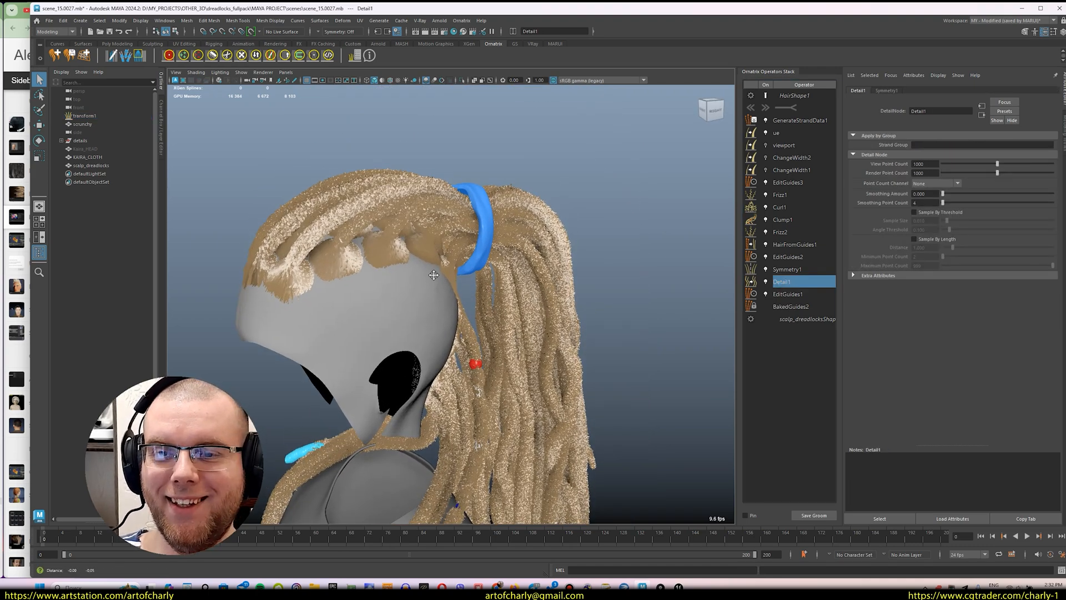
{"action": "middle_click_drag", "start_coordinate": [432, 274], "coordinate": [501, 279], "text": "alt"}
{"action": "right_click_drag", "start_coordinate": [430, 257], "coordinate": [420, 302], "text": "alt"}
{"action": "left_click_drag", "start_coordinate": [419, 302], "coordinate": [440, 332], "text": "alt"}
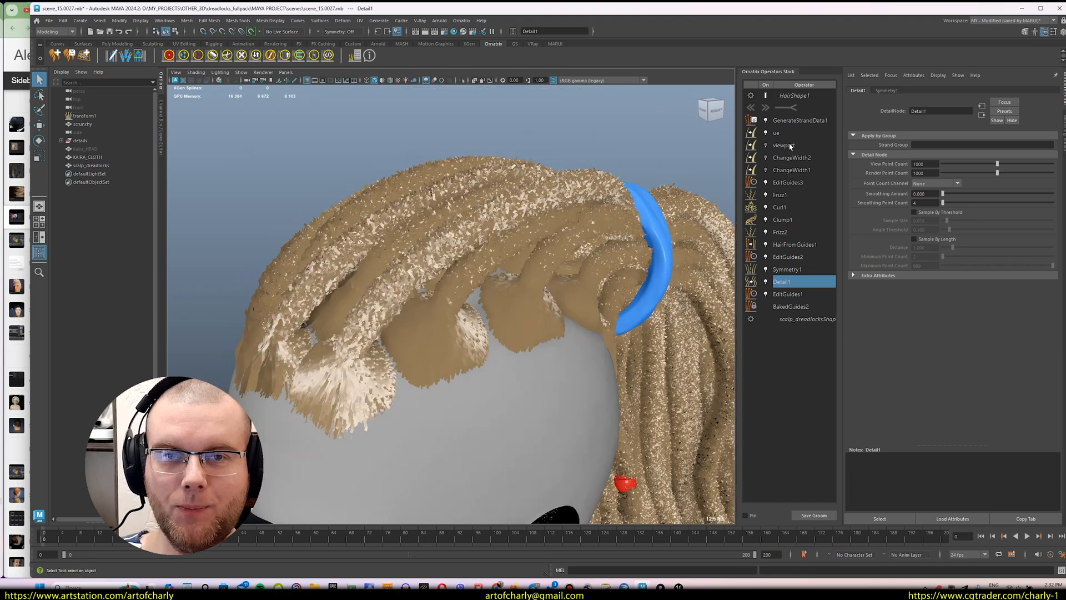
{"action": "middle_click_drag", "start_coordinate": [354, 334], "coordinate": [411, 282], "text": "alt"}
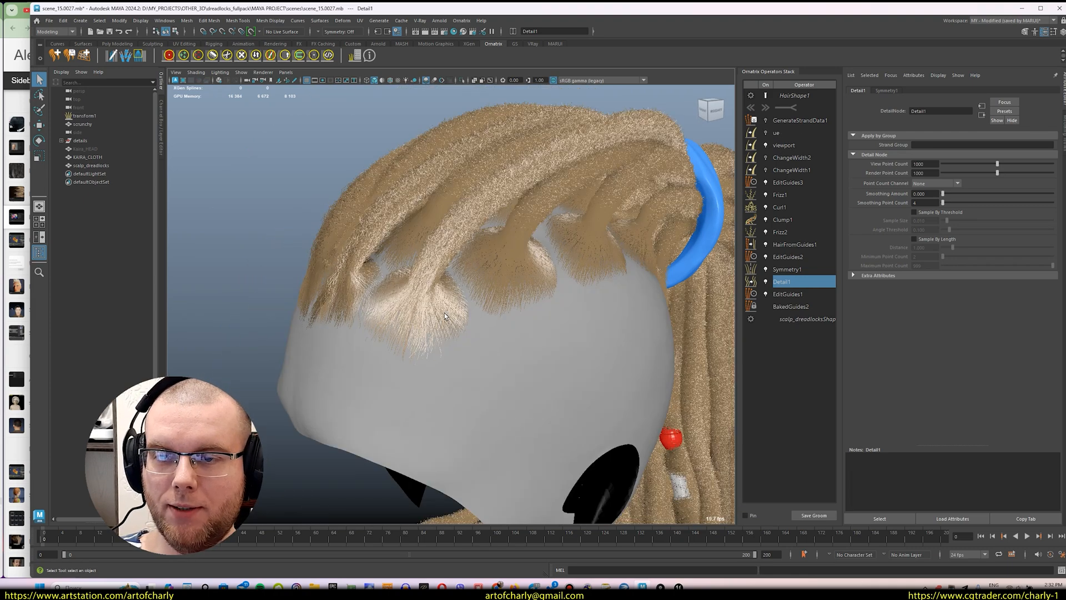
- Disable the Detail1 operator in the Ornatrix stack and inspect the dreadlocks from the side of the head
{"action": "left_click", "coordinate": [766, 281]}
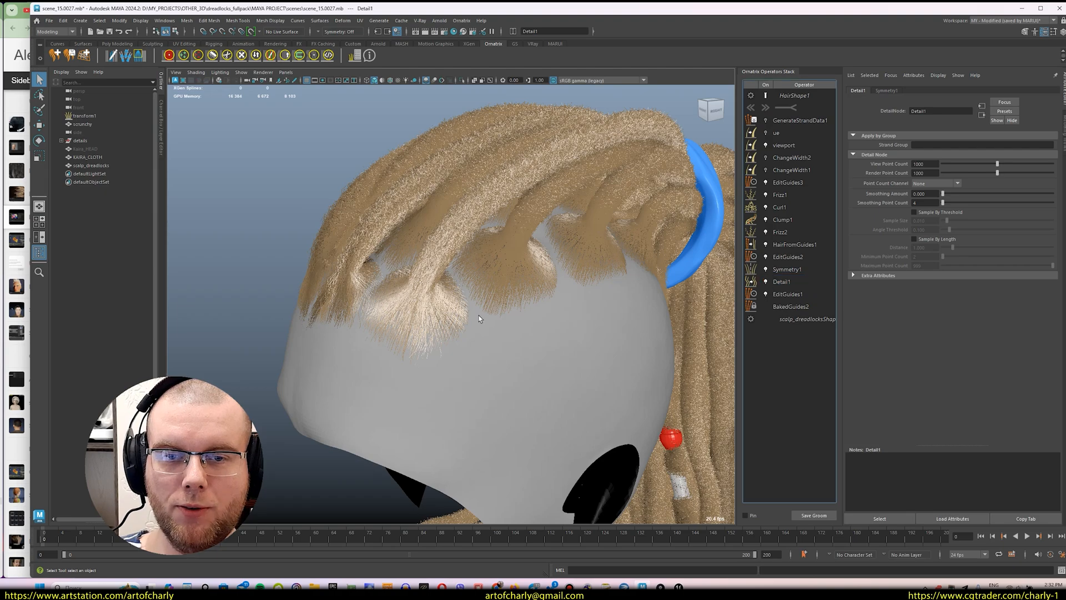
{"action": "left_click", "coordinate": [767, 282]}
{"action": "right_click_drag", "start_coordinate": [591, 289], "coordinate": [467, 277], "text": "alt"}
{"action": "left_click_drag", "start_coordinate": [691, 326], "coordinate": [722, 323], "text": "alt"}
{"action": "right_click_drag", "start_coordinate": [400, 186], "coordinate": [415, 217], "text": "alt"}
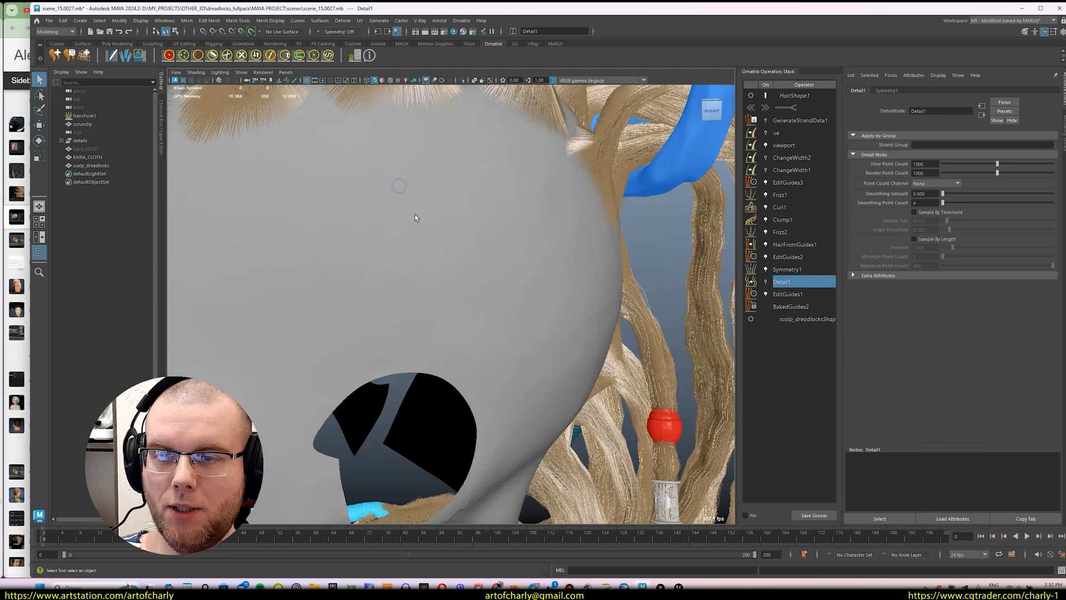
{"action": "left_click_drag", "start_coordinate": [415, 217], "coordinate": [464, 265], "text": "alt"}
{"action": "left_click_drag", "start_coordinate": [477, 301], "coordinate": [729, 256], "text": "alt"}
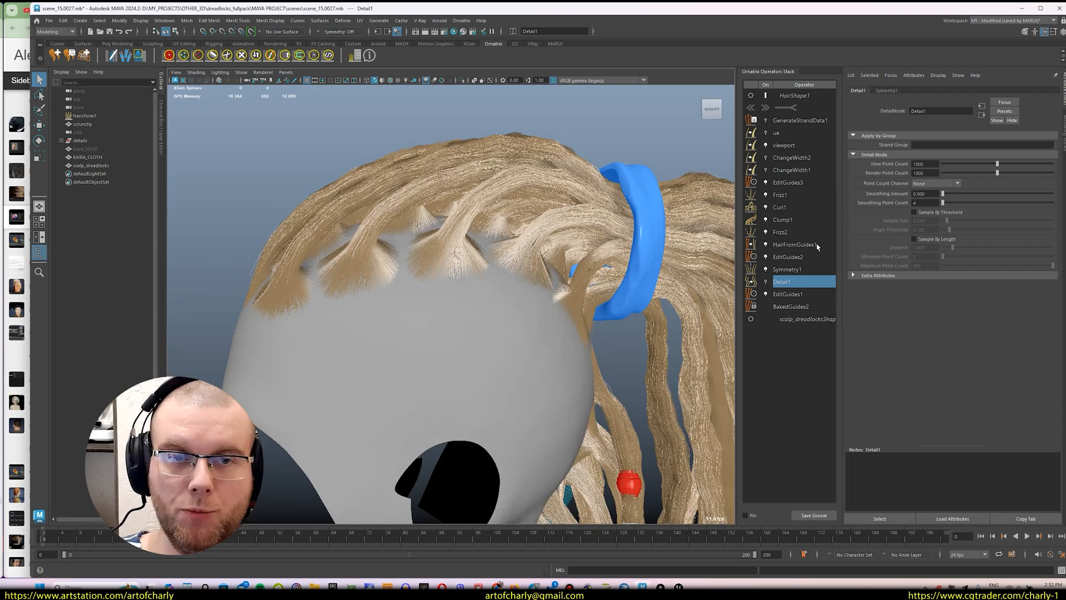
- Re-enable the Detail1 operator and view the dreadlocks at the front hairline again
{"action": "left_click", "coordinate": [768, 279]}
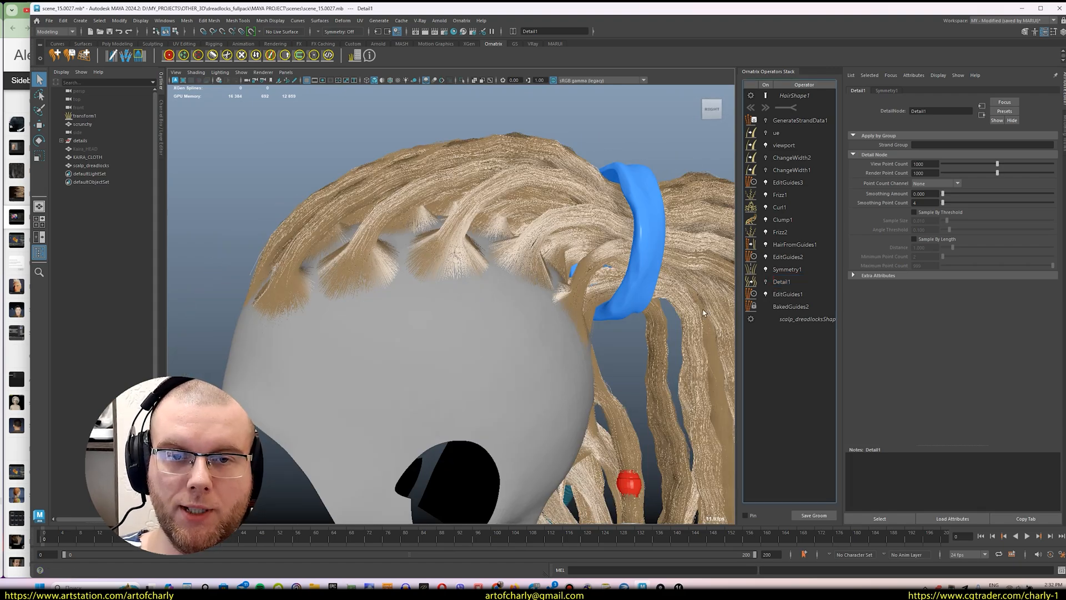
{"action": "left_click", "coordinate": [780, 282]}
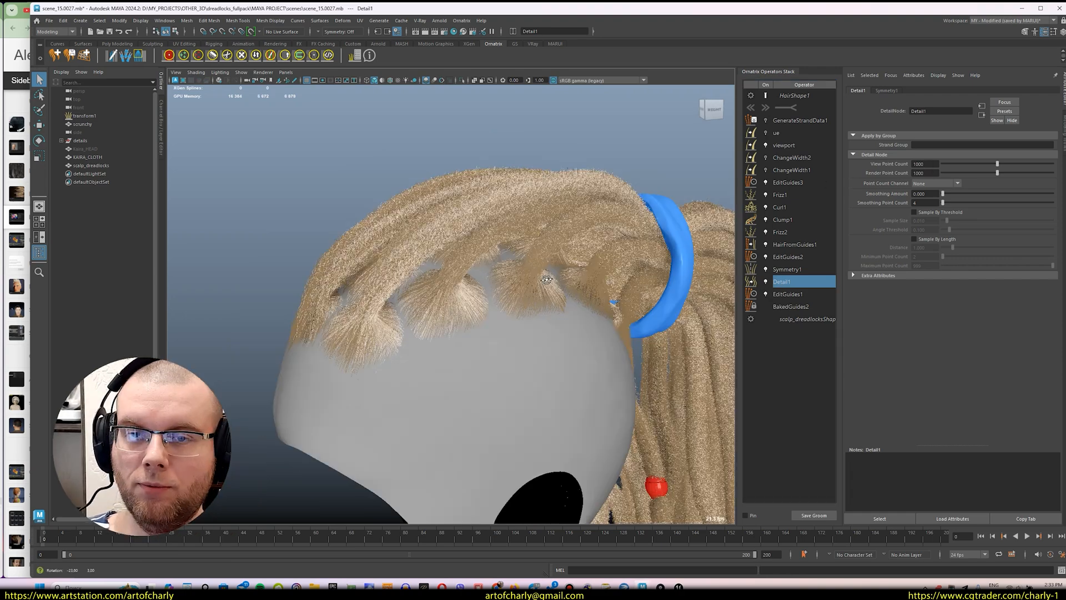
{"action": "left_click_drag", "start_coordinate": [479, 248], "coordinate": [536, 251], "text": "alt"}
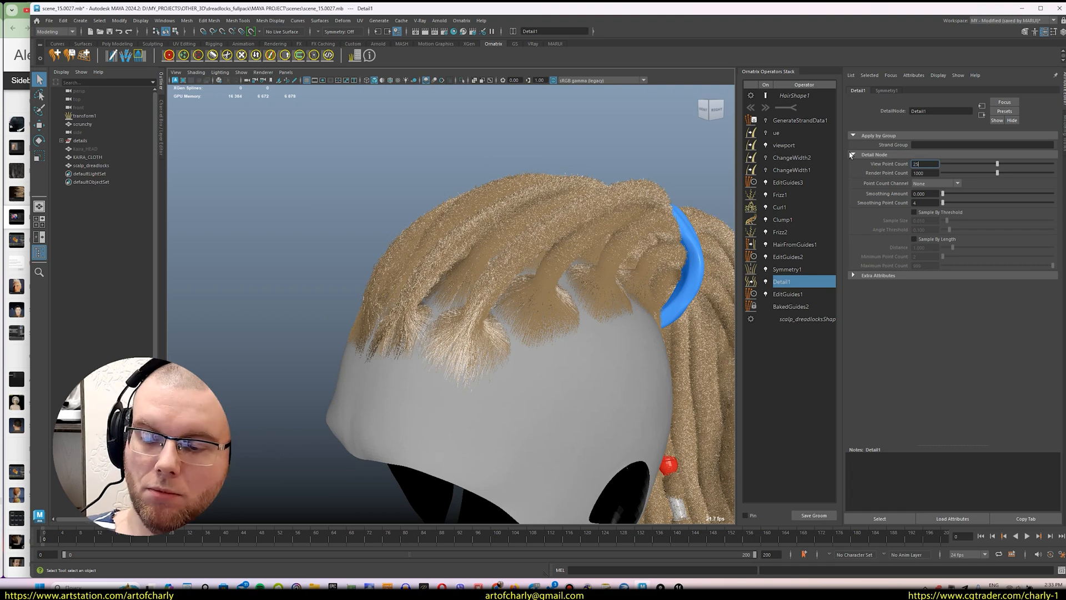
- Set both the View Point Count and the Render Point Count of the Detail1 operator to 255
{"action": "key", "text": "Return"}
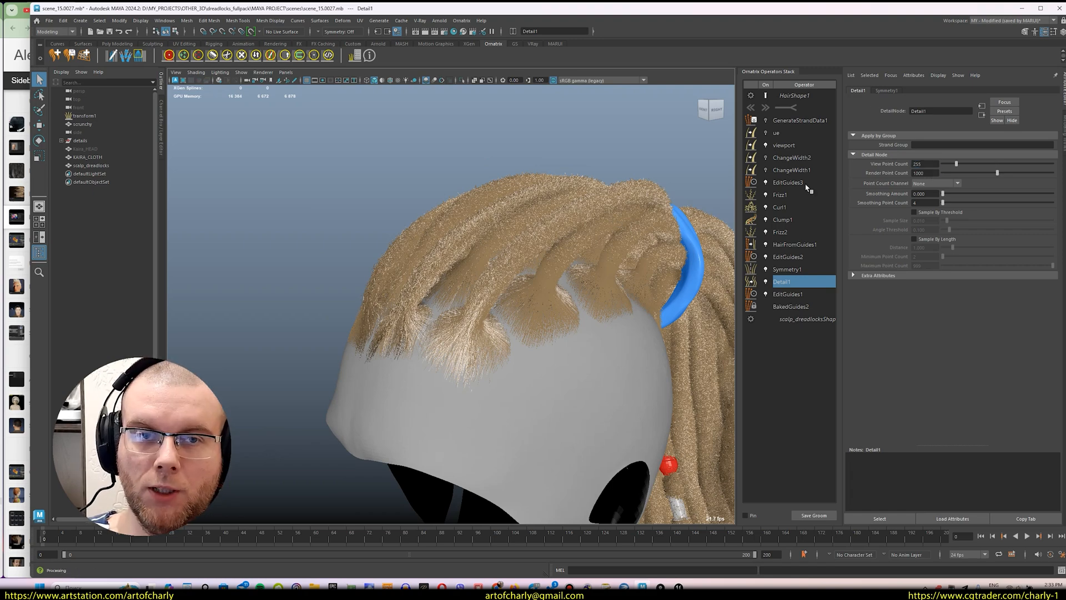
{"action": "left_click_drag", "start_coordinate": [613, 221], "coordinate": [704, 170], "text": "alt"}
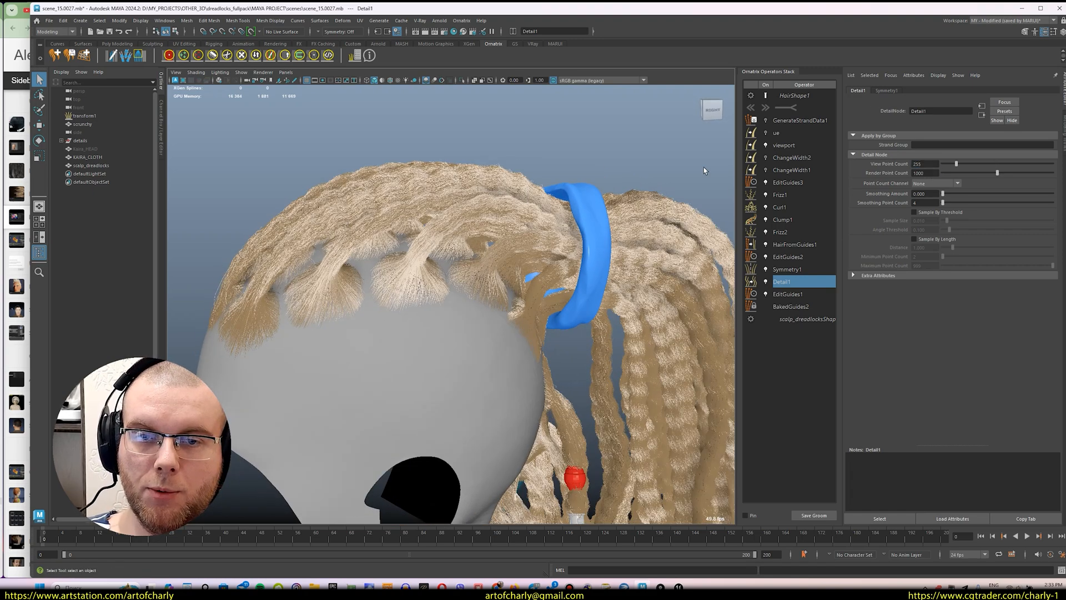
{"action": "left_click_drag", "start_coordinate": [929, 174], "coordinate": [831, 165]}
{"action": "type", "text": "255"}
{"action": "key", "text": "Return"}
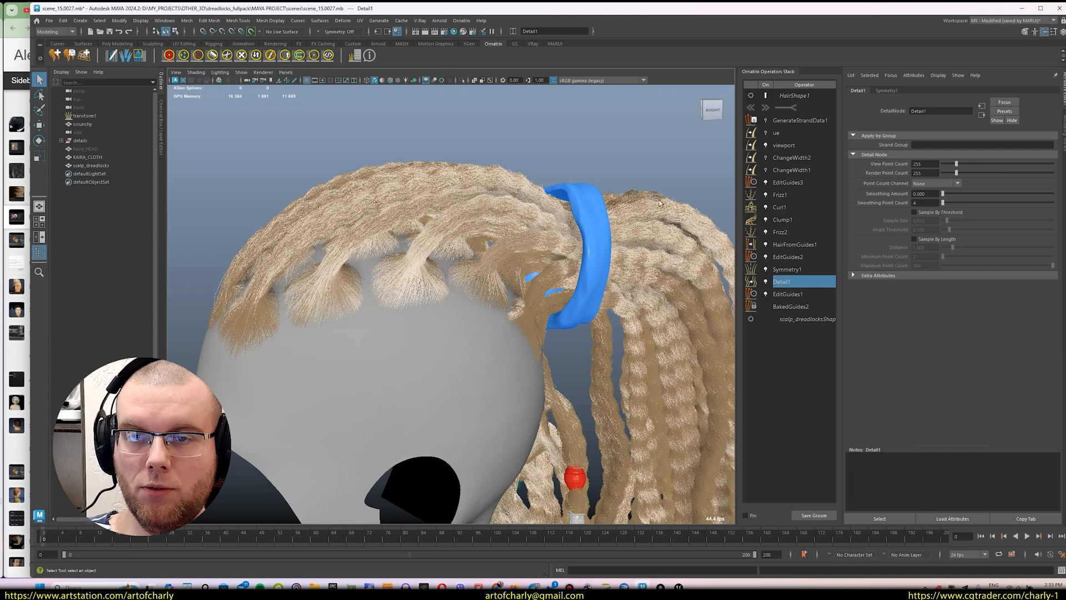
- Inspect the dreadlocks from the crown down to the tips below the shoulder, and close up at the hairline
{"action": "left_click_drag", "start_coordinate": [533, 261], "coordinate": [425, 211], "text": "alt"}
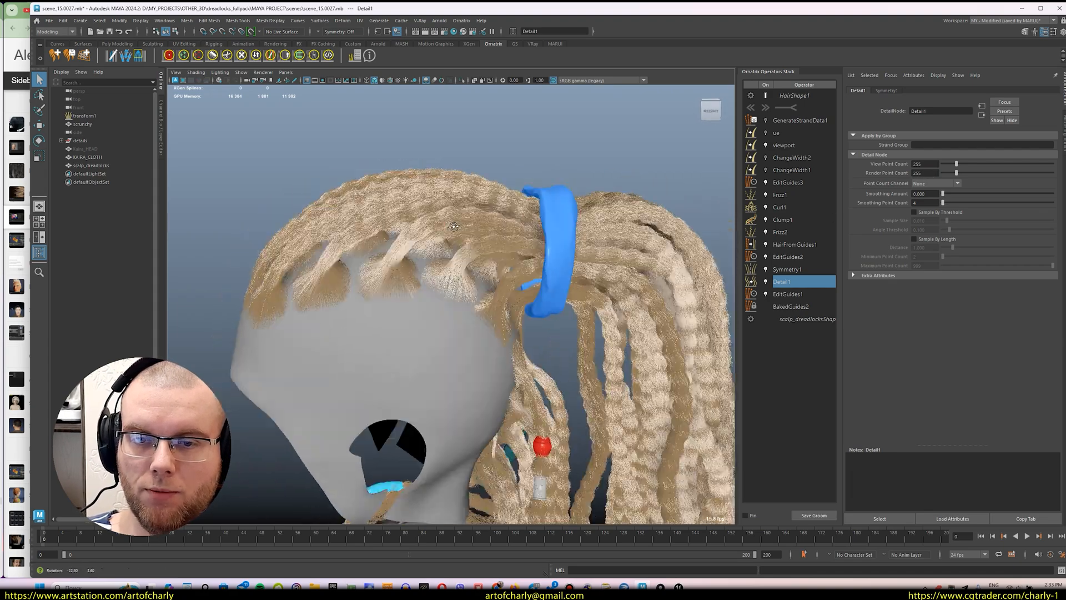
{"action": "middle_click_drag", "start_coordinate": [484, 411], "coordinate": [447, 183], "text": "alt"}
{"action": "right_click_drag", "start_coordinate": [495, 195], "coordinate": [460, 206], "text": "alt"}
{"action": "left_click_drag", "start_coordinate": [460, 206], "coordinate": [466, 232], "text": "alt"}
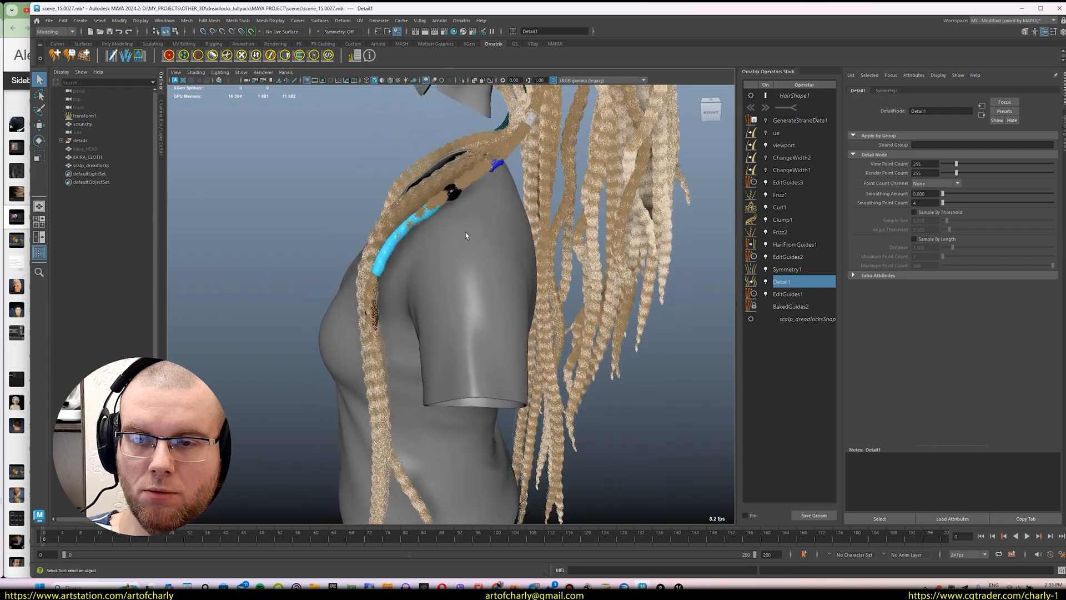
{"action": "middle_click_drag", "start_coordinate": [465, 194], "coordinate": [470, 472], "text": "alt"}
{"action": "right_click_drag", "start_coordinate": [471, 254], "coordinate": [497, 329], "text": "alt"}
{"action": "middle_click_drag", "start_coordinate": [497, 444], "coordinate": [495, 304], "text": "alt"}
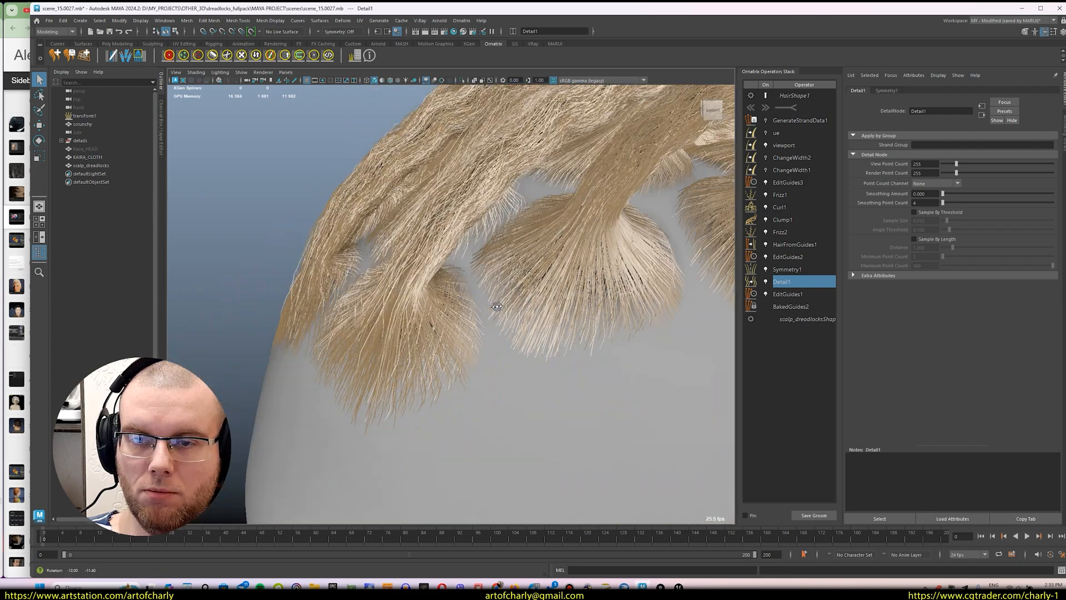
{"action": "right_click_drag", "start_coordinate": [495, 305], "coordinate": [444, 250], "text": "alt"}
{"action": "left_click_drag", "start_coordinate": [425, 226], "coordinate": [460, 291], "text": "alt"}
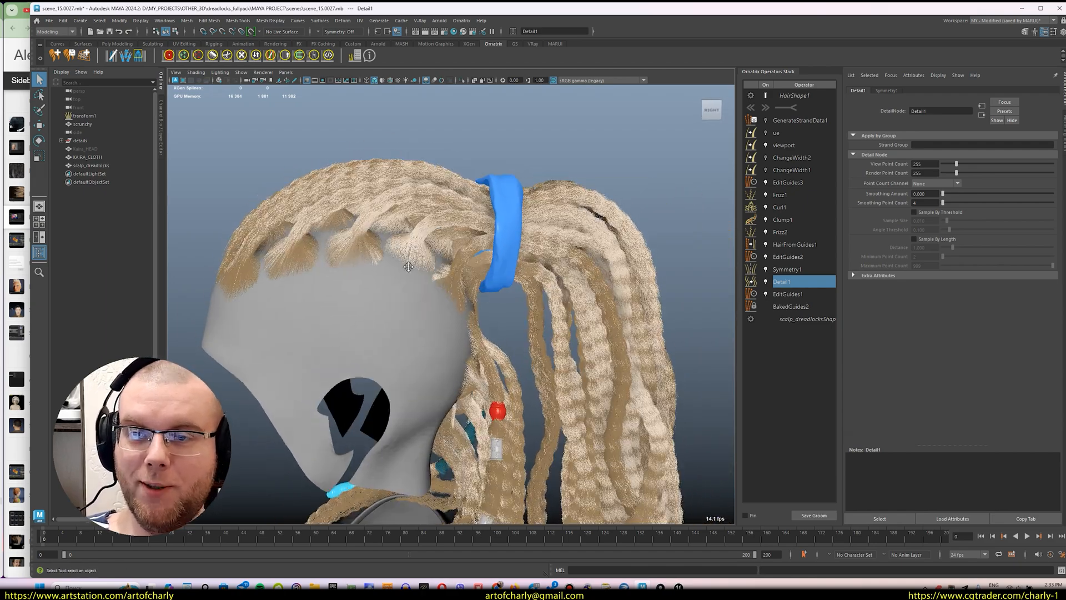
- Compare the shape of the dreadlocks around the temple and the blue hair tie from several side angles
{"action": "right_click_drag", "start_coordinate": [460, 291], "coordinate": [417, 294], "text": "alt"}
{"action": "middle_click_drag", "start_coordinate": [412, 295], "coordinate": [500, 270], "text": "alt"}
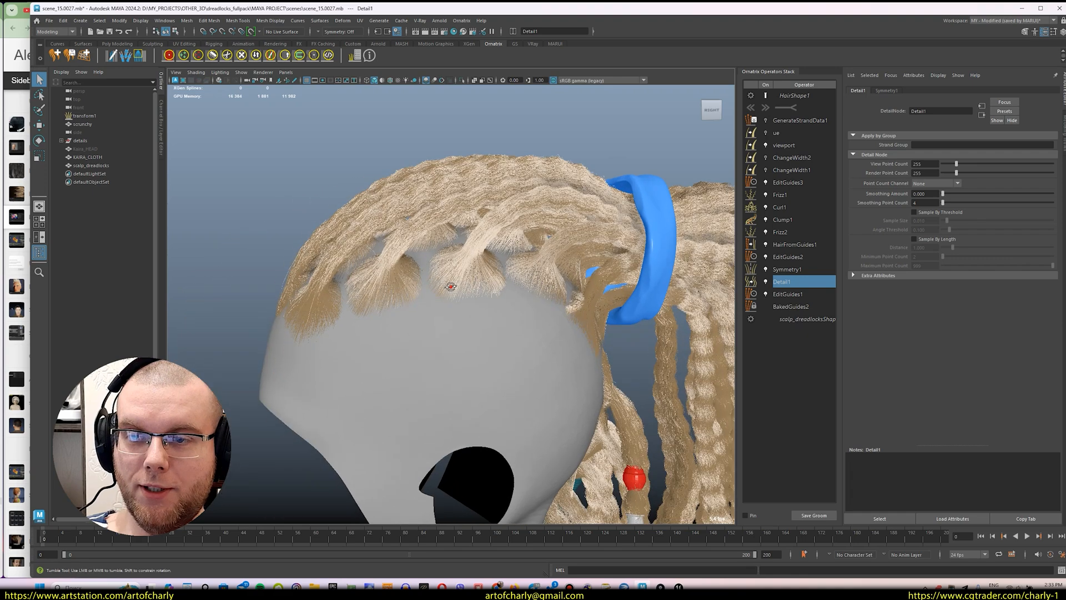
{"action": "left_click_drag", "start_coordinate": [497, 269], "coordinate": [510, 254], "text": "alt"}
{"action": "left_click_drag", "start_coordinate": [495, 209], "coordinate": [494, 266], "text": "alt"}
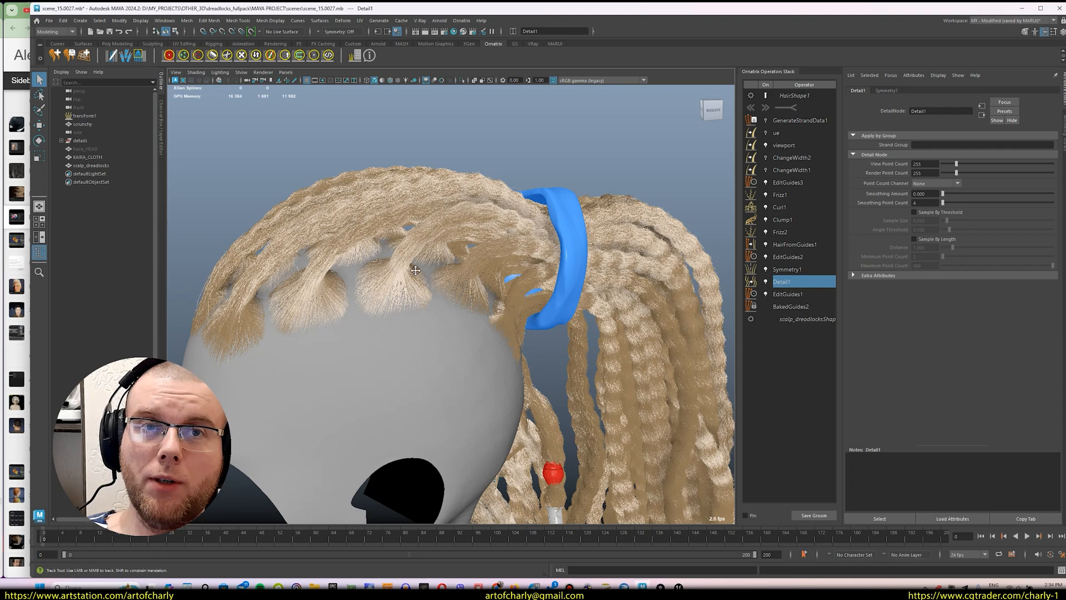
{"action": "left_click_drag", "start_coordinate": [414, 271], "coordinate": [352, 228], "text": "alt"}
{"action": "left_click_drag", "start_coordinate": [503, 274], "coordinate": [457, 250], "text": "alt"}
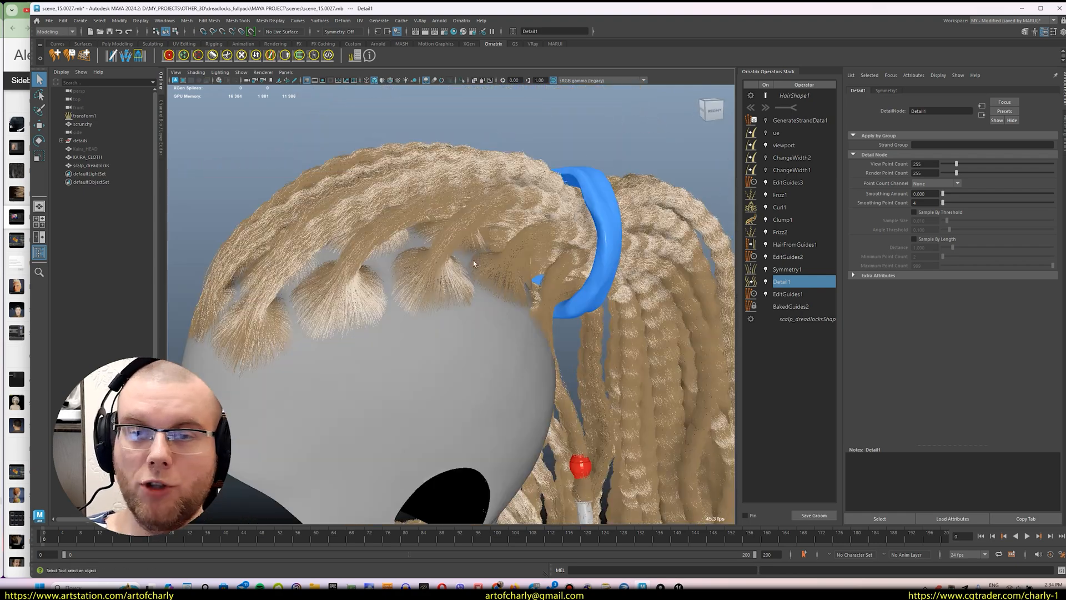
{"action": "left_click_drag", "start_coordinate": [337, 165], "coordinate": [426, 240], "text": "alt"}
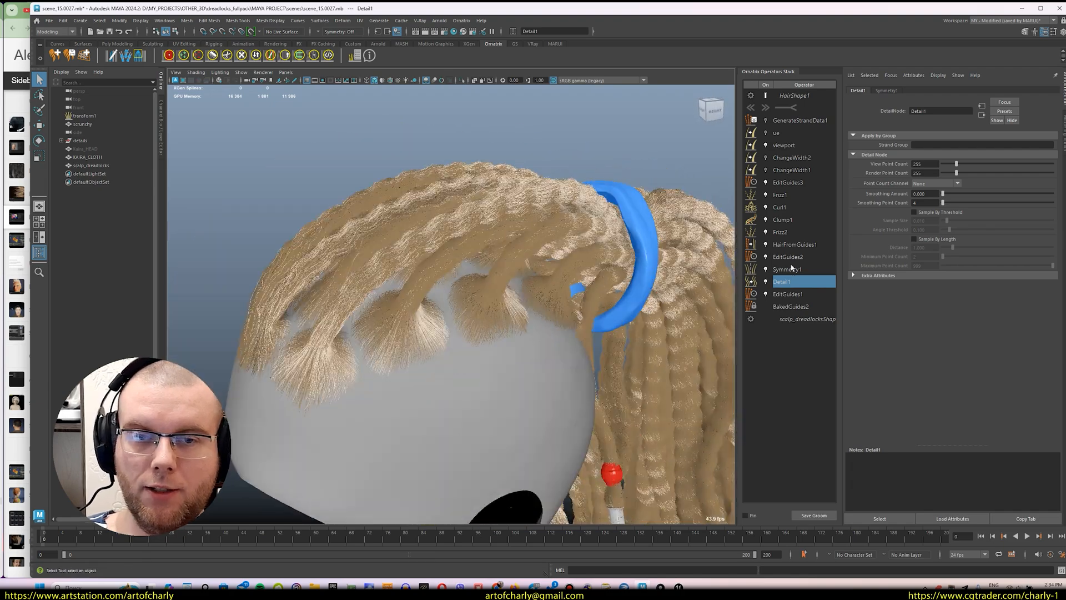
- Select the EditGuides3 operator and examine the dreadlocks along the hairline and around the side of the head
{"action": "left_click", "coordinate": [794, 184]}
{"action": "left_click_drag", "start_coordinate": [530, 239], "coordinate": [488, 290], "text": "alt"}
{"action": "mouse_move", "coordinate": [488, 290]}
{"action": "middle_mouse_down", "text": "alt"}
{"action": "mouse_move", "coordinate": [442, 326]}
{"action": "mouse_move", "coordinate": [492, 281]}
{"action": "middle_mouse_up", "text": "alt"}
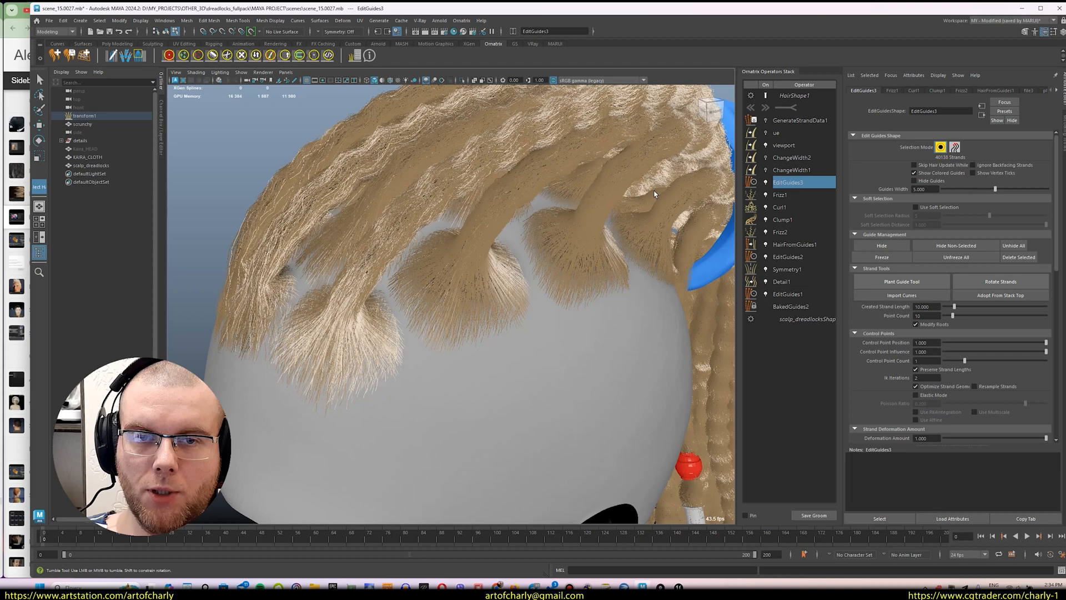
{"action": "left_click", "coordinate": [767, 96]}
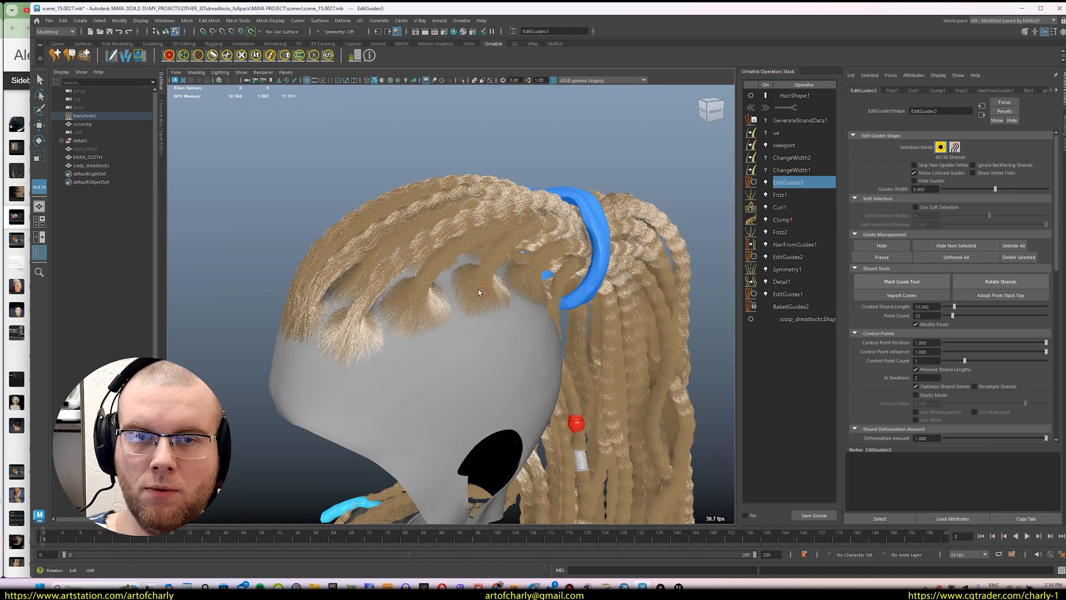
{"action": "scroll", "coordinate": [478, 297], "scroll_direction": "up", "scroll_amount": 3}
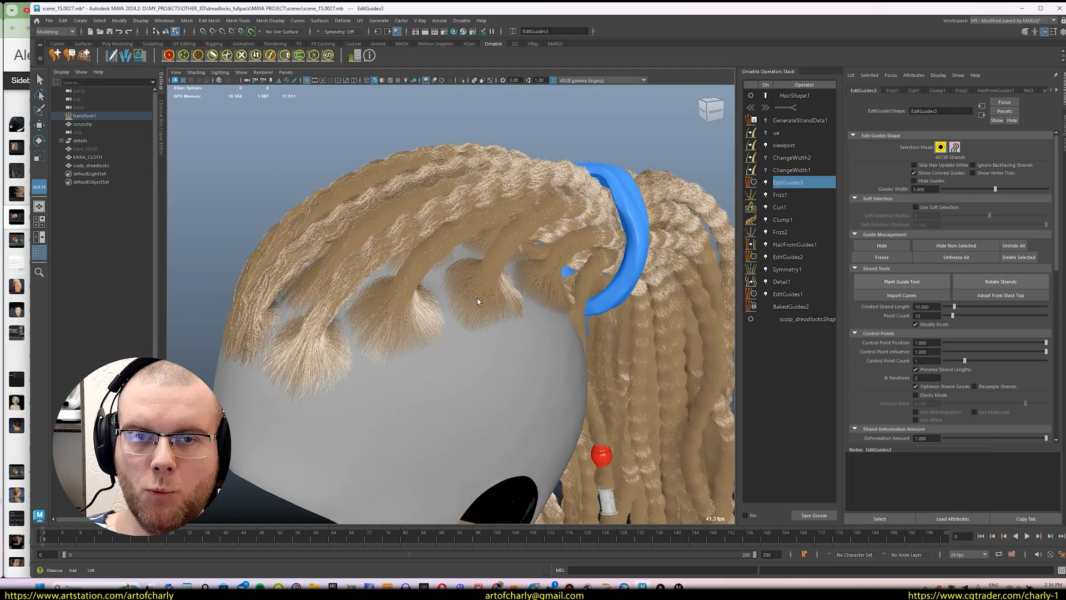
{"action": "left_click_drag", "start_coordinate": [478, 297], "coordinate": [508, 283], "text": "alt"}
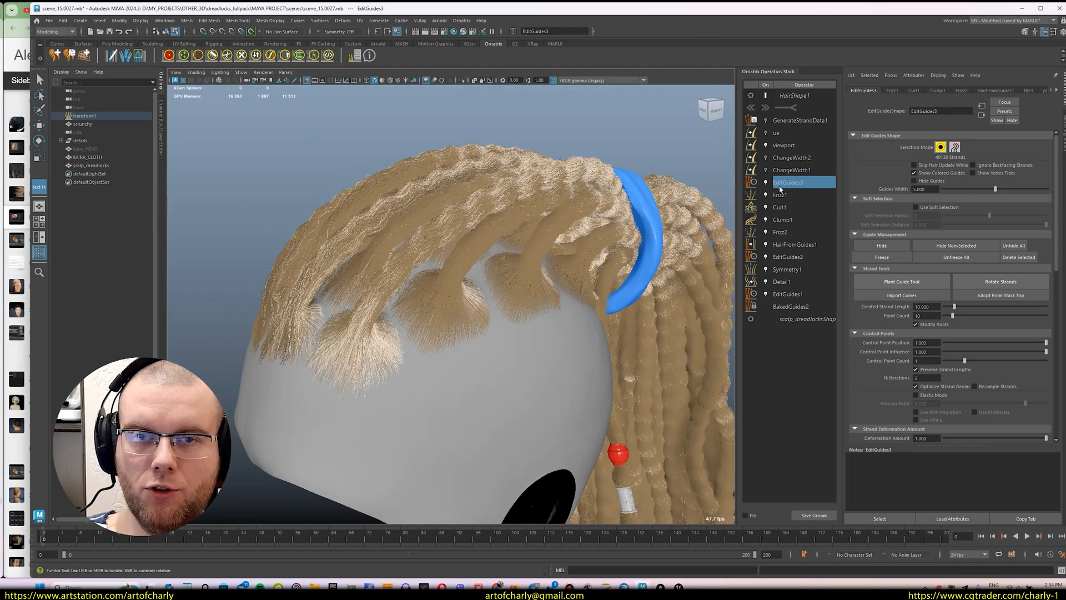
- Disable the EditGuides3, Frizz1, Curl1, Clump1, Frizz2 and HairFromGuides1 operators in the Ornatrix stack
{"action": "left_click", "coordinate": [766, 183]}
{"action": "left_click", "coordinate": [767, 195]}
{"action": "left_click", "coordinate": [767, 207]}
{"action": "left_click", "coordinate": [766, 220]}
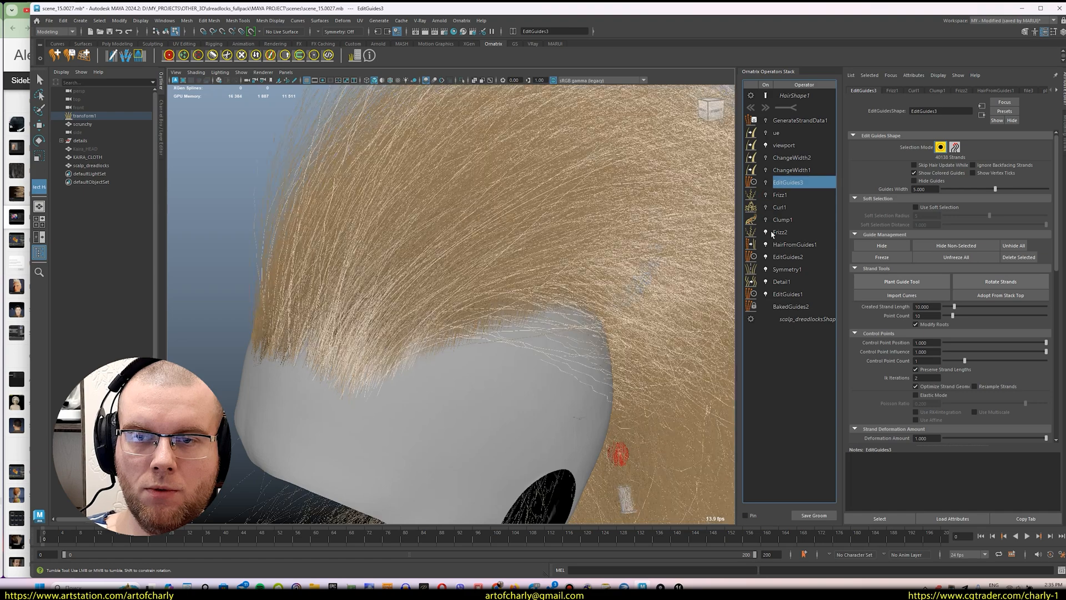
{"action": "left_click", "coordinate": [767, 220]}
{"action": "left_click", "coordinate": [794, 244]}
{"action": "left_click_drag", "start_coordinate": [588, 266], "coordinate": [622, 273], "text": "alt"}
- Display the guide curves of the EditGuides2 operator and check the Frizz2, Clump1 and Curl1 operators
{"action": "left_click", "coordinate": [788, 257]}
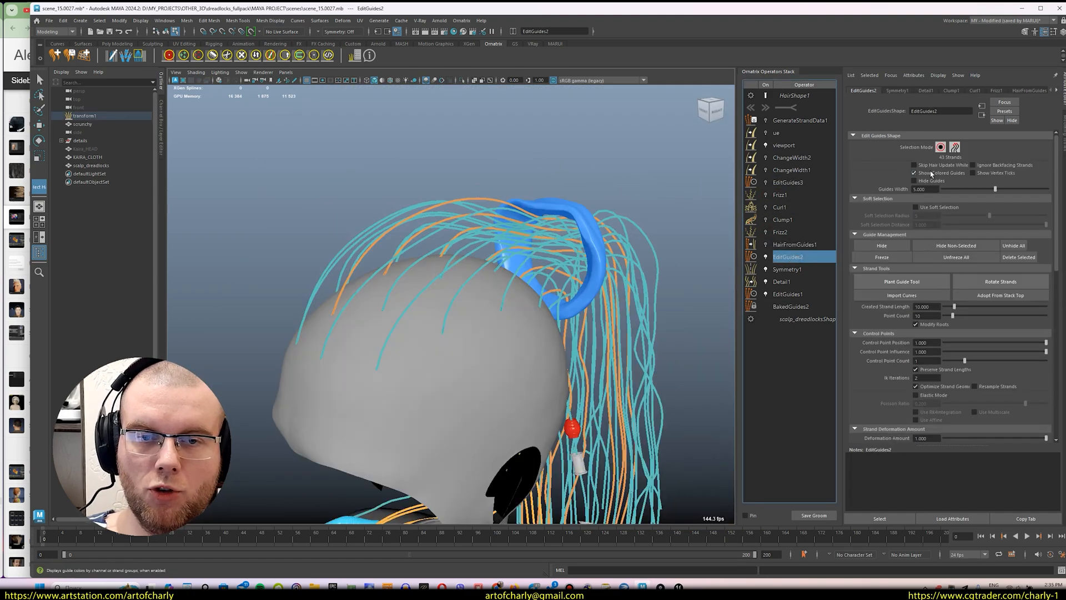
{"action": "middle_click_drag", "start_coordinate": [432, 312], "coordinate": [493, 295], "text": "alt"}
{"action": "right_click_drag", "start_coordinate": [505, 330], "coordinate": [541, 302], "text": "alt"}
{"action": "left_click", "coordinate": [783, 234]}
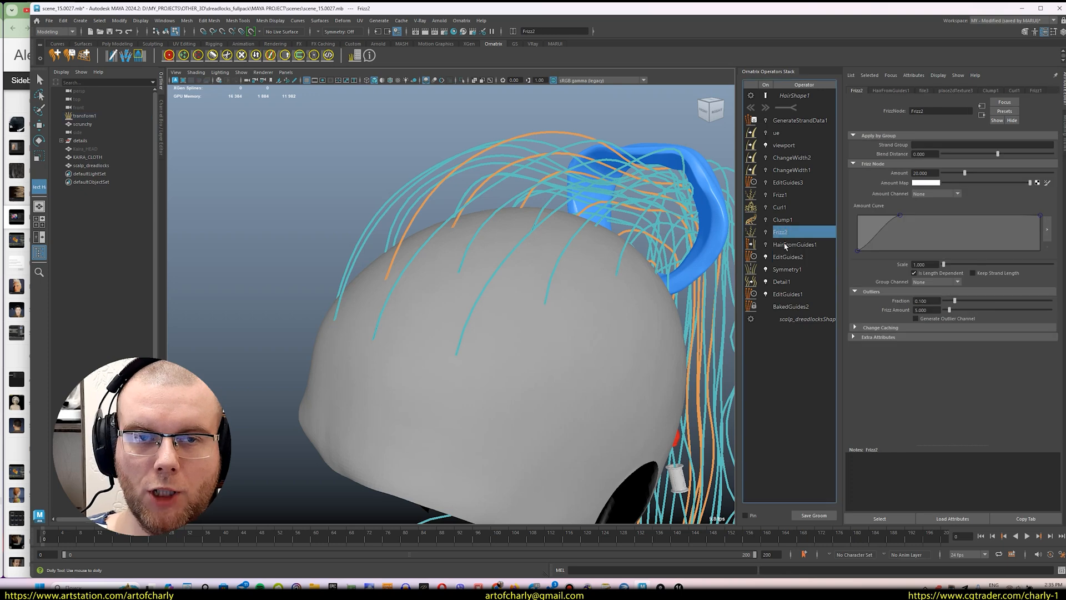
{"action": "left_click", "coordinate": [786, 220]}
{"action": "left_click", "coordinate": [781, 209]}
- Turn on strand selection in EditGuides2 and select a single guide strand at the front hairline, then view it from the side
{"action": "left_click", "coordinate": [791, 257]}
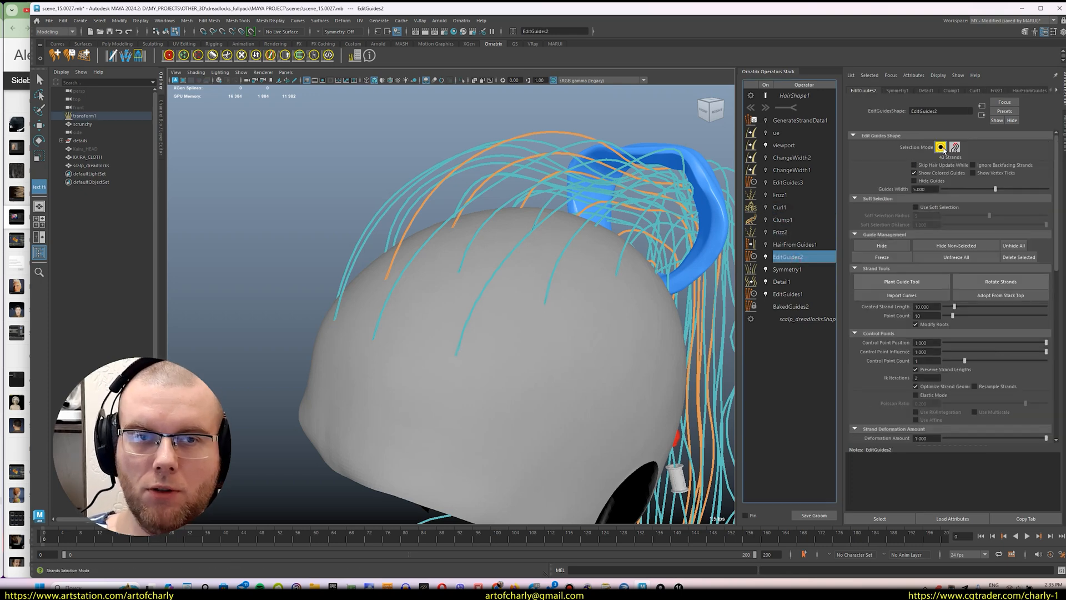
{"action": "left_click_drag", "start_coordinate": [556, 307], "coordinate": [477, 311], "text": "alt"}
{"action": "right_click_drag", "start_coordinate": [478, 311], "coordinate": [421, 329], "text": "alt"}
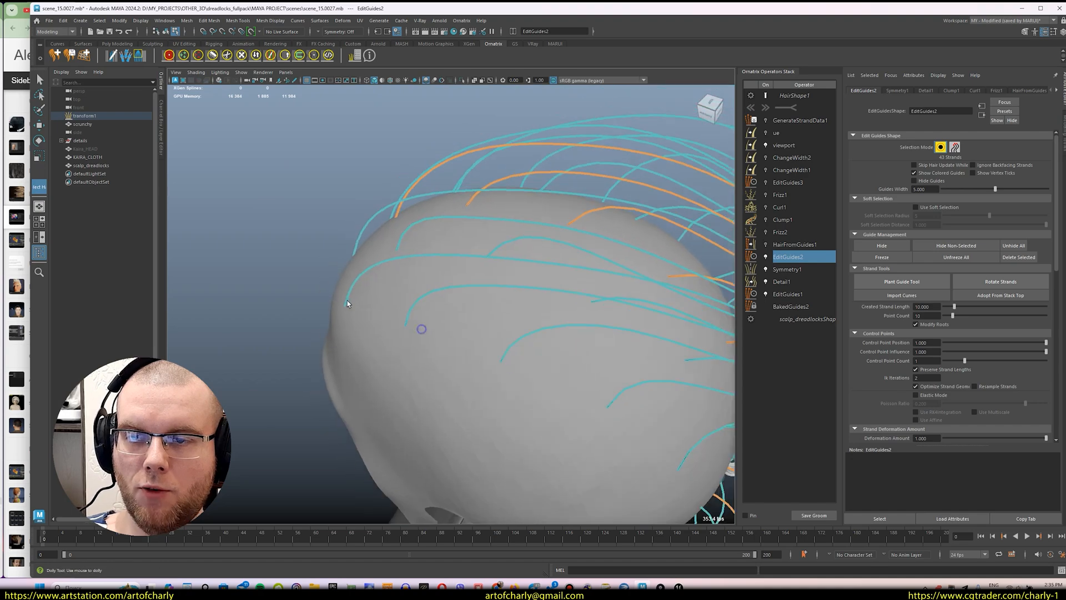
{"action": "left_click", "coordinate": [347, 305]}
{"action": "right_click_drag", "start_coordinate": [355, 311], "coordinate": [438, 309], "text": "alt"}
{"action": "left_click_drag", "start_coordinate": [439, 308], "coordinate": [507, 333], "text": "alt"}
{"action": "right_click_drag", "start_coordinate": [507, 333], "coordinate": [493, 286], "text": "alt"}
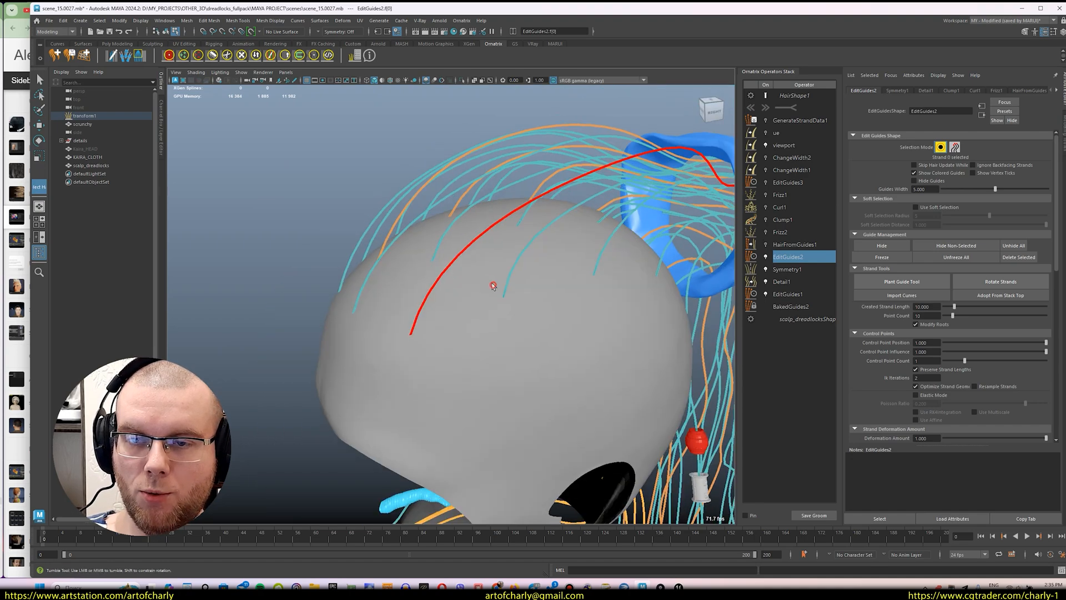
- Turn on strand groups in EditGuides2 and check which group the selected front guide strand belongs to
{"action": "left_click_drag", "start_coordinate": [519, 280], "coordinate": [460, 268], "text": "alt"}
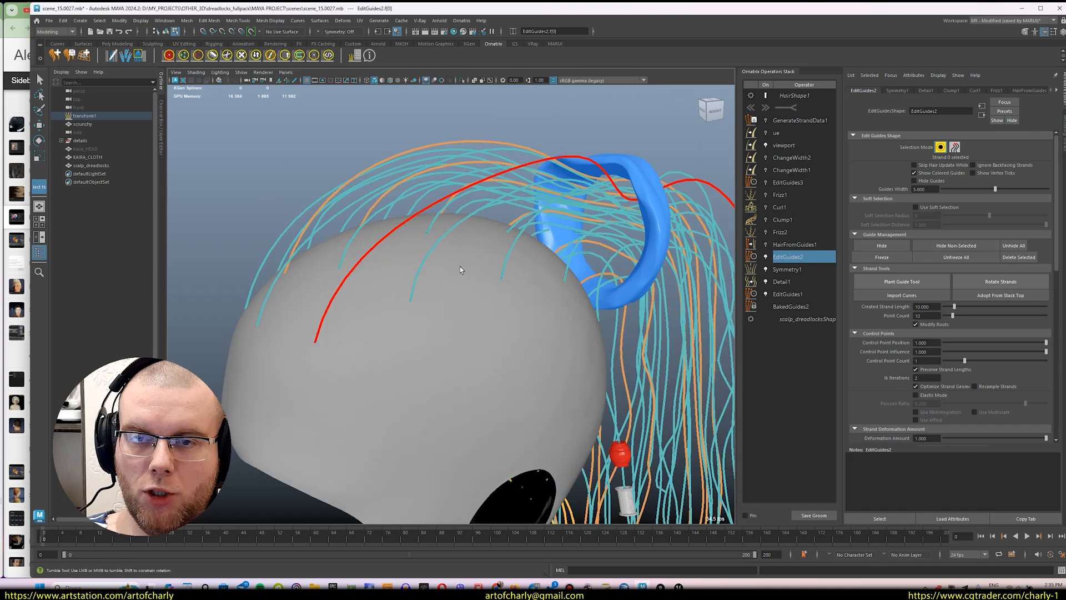
{"action": "middle_click_drag", "start_coordinate": [459, 268], "coordinate": [425, 300], "text": "alt"}
{"action": "middle_click_drag", "start_coordinate": [572, 252], "coordinate": [584, 245], "text": "alt"}
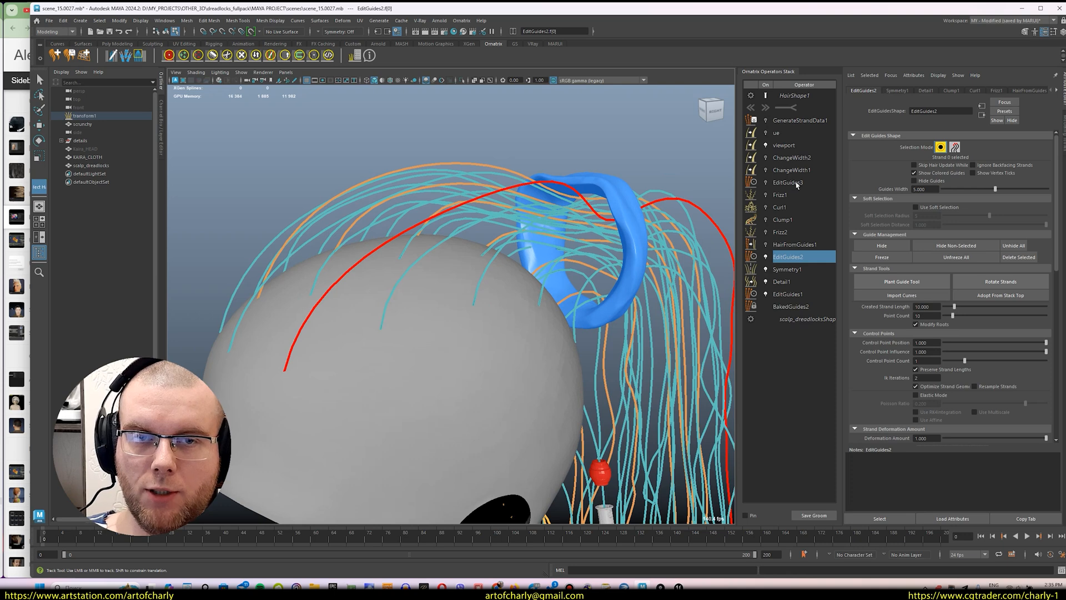
{"action": "middle_click_drag", "start_coordinate": [519, 306], "coordinate": [526, 281], "text": "alt"}
{"action": "scroll", "coordinate": [872, 360], "scroll_direction": "down", "scroll_amount": 13}
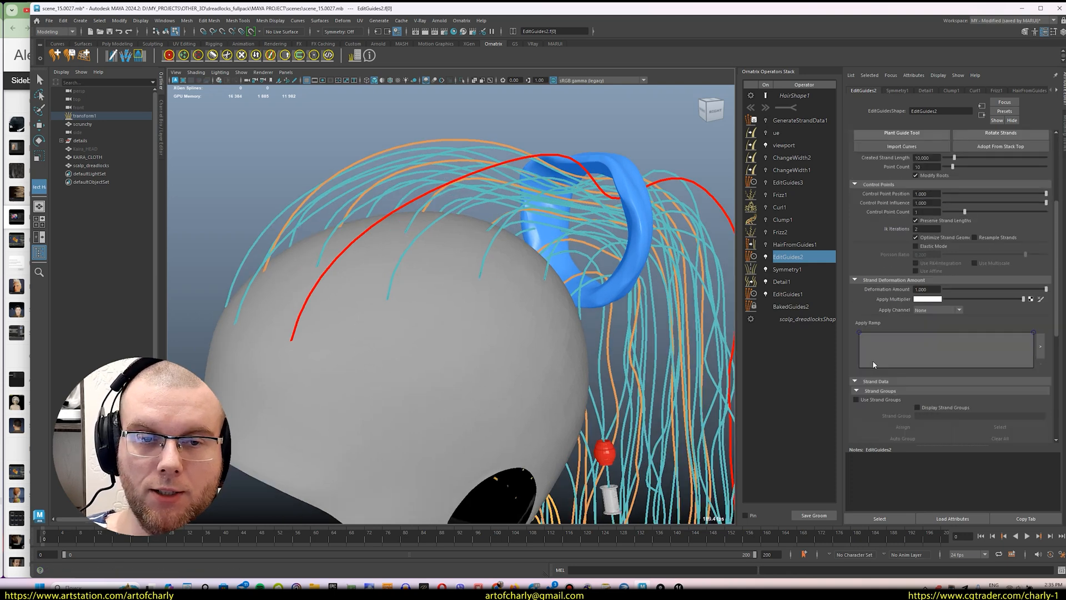
{"action": "left_click", "coordinate": [876, 227]}
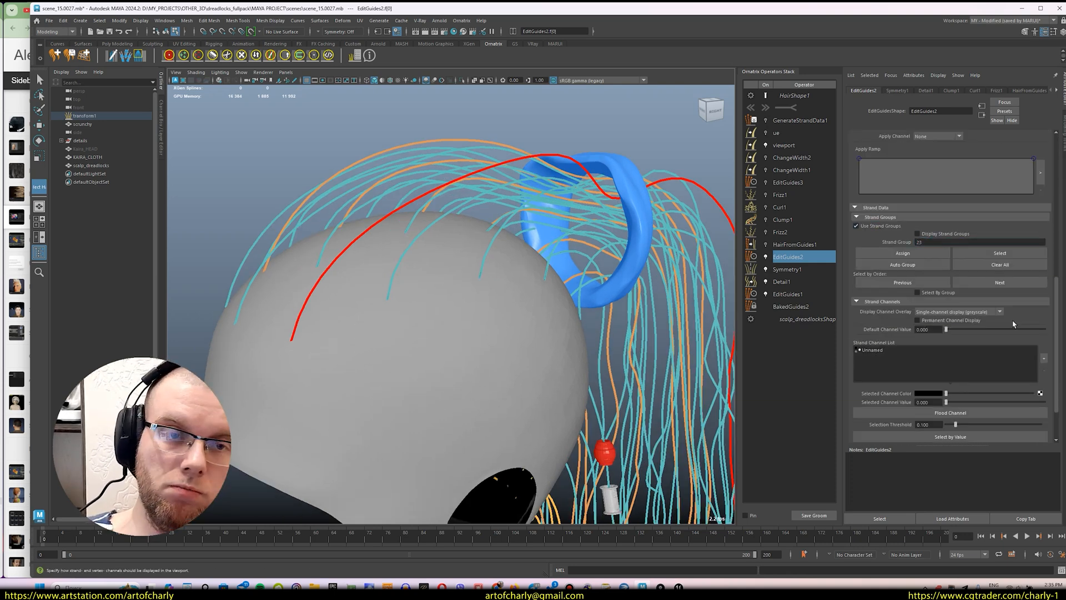
{"action": "left_click_drag", "start_coordinate": [323, 295], "coordinate": [472, 344], "text": "alt"}
- Re-enable the HairFromGuides1, Frizz2, Clump1, Curl1, Frizz1 and EditGuides3 operators, leaving EditGuides3 selected in the stack
{"action": "left_click", "coordinate": [795, 244]}
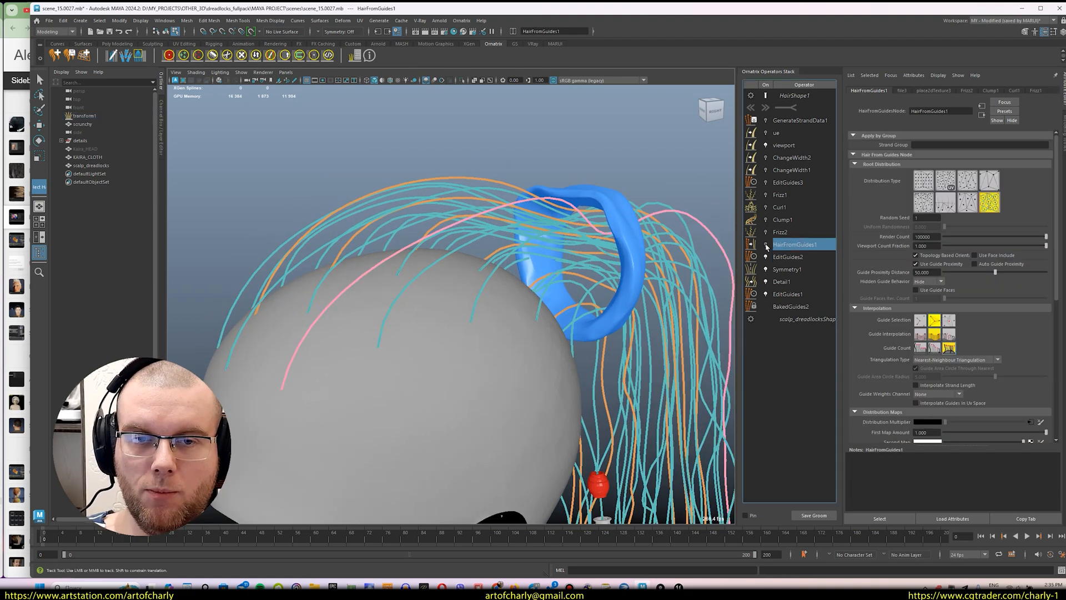
{"action": "left_click", "coordinate": [783, 219]}
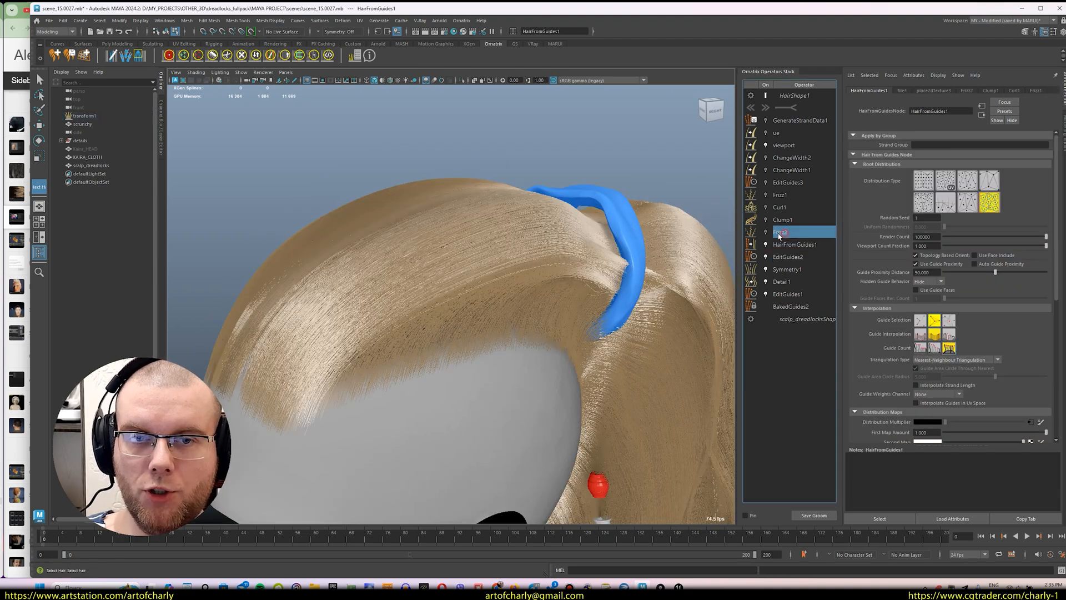
{"action": "left_click", "coordinate": [780, 207]}
{"action": "left_click", "coordinate": [789, 183]}
{"action": "left_click_drag", "start_coordinate": [556, 289], "coordinate": [583, 289], "text": "alt"}
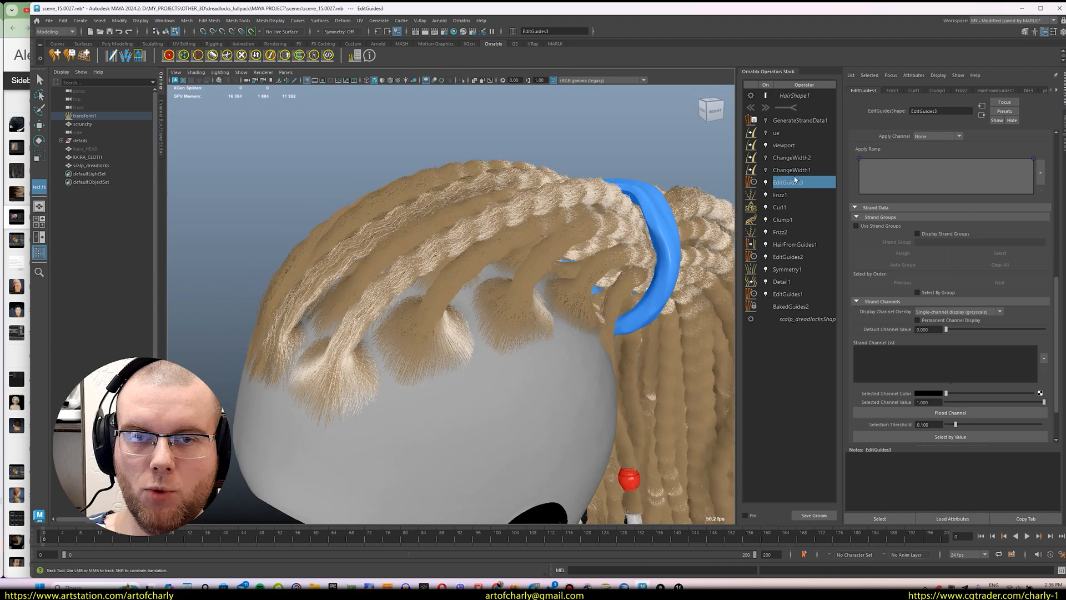
- Add a new Edit Guides operator above EditGuides3 and set its change tracking to Strand
{"action": "left_click", "coordinate": [462, 21]}
{"action": "left_click", "coordinate": [474, 117]}
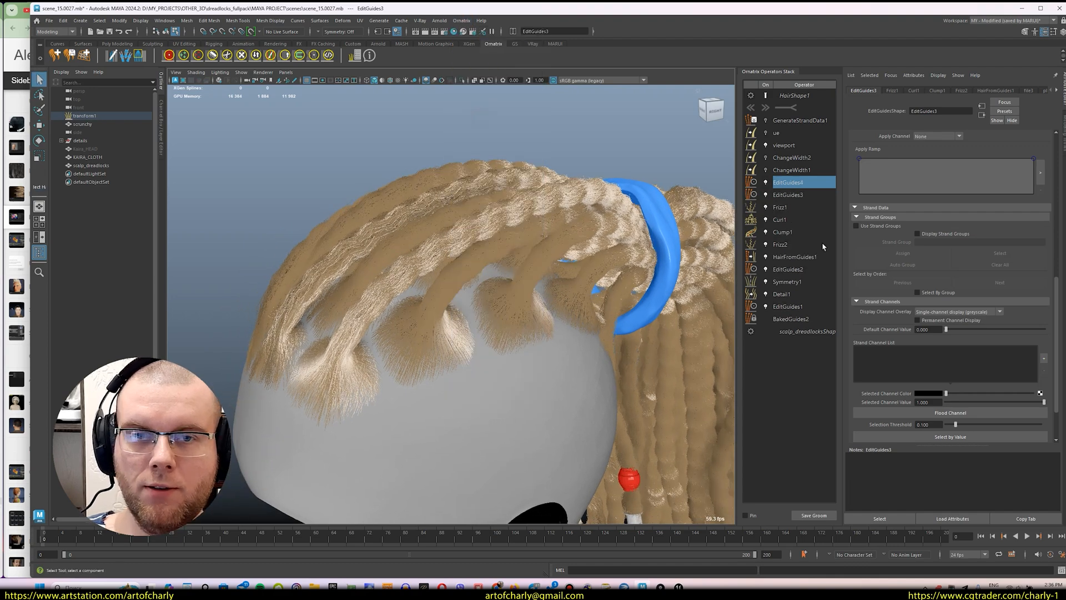
{"action": "scroll", "coordinate": [879, 341], "scroll_direction": "down", "scroll_amount": 2}
{"action": "scroll", "coordinate": [879, 341], "scroll_direction": "down", "scroll_amount": 1}
{"action": "left_click", "coordinate": [877, 401]}
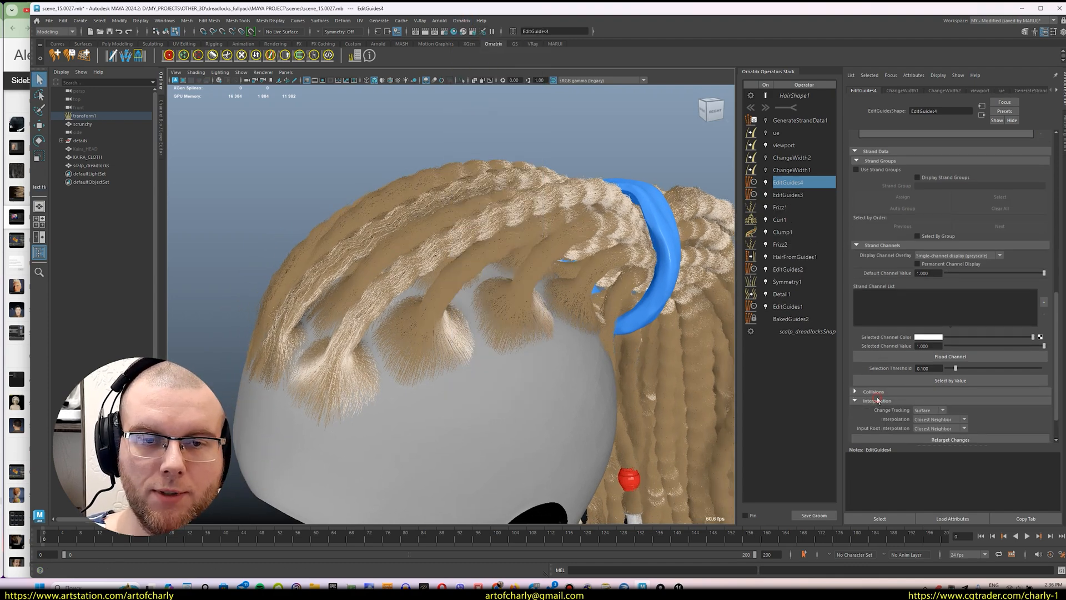
{"action": "left_click", "coordinate": [929, 428]}
{"action": "left_click", "coordinate": [932, 427]}
{"action": "left_click_drag", "start_coordinate": [477, 267], "coordinate": [536, 262], "text": "alt"}
{"action": "right_click_drag", "start_coordinate": [536, 263], "coordinate": [815, 280], "text": "alt"}
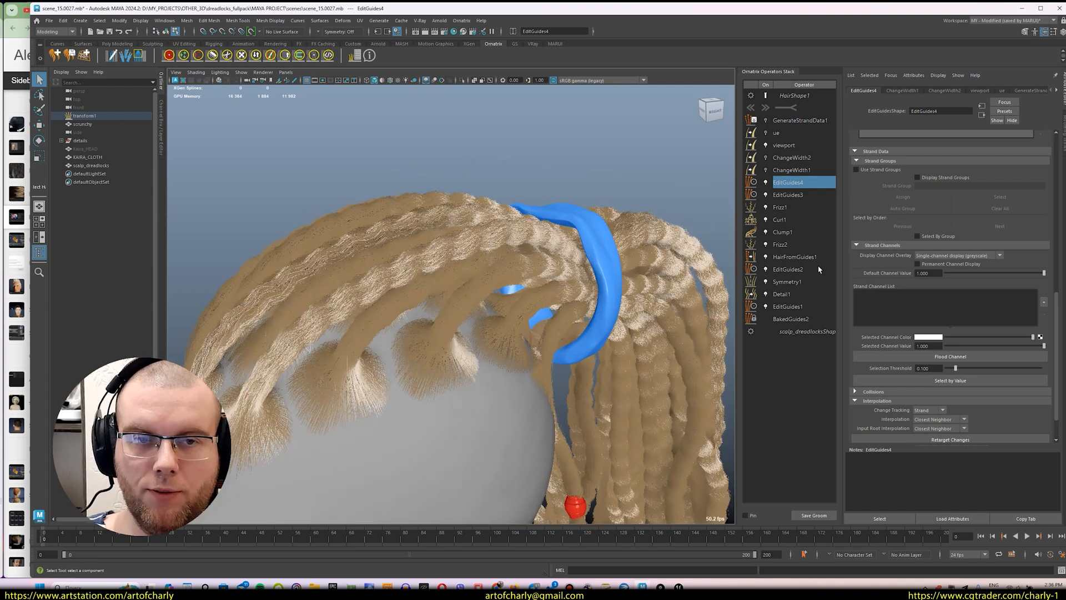
- Turn on Use Strand Groups, Display Strand Groups and Select By Group for EditGuides4
{"action": "scroll", "coordinate": [917, 234], "scroll_direction": "up", "scroll_amount": 6}
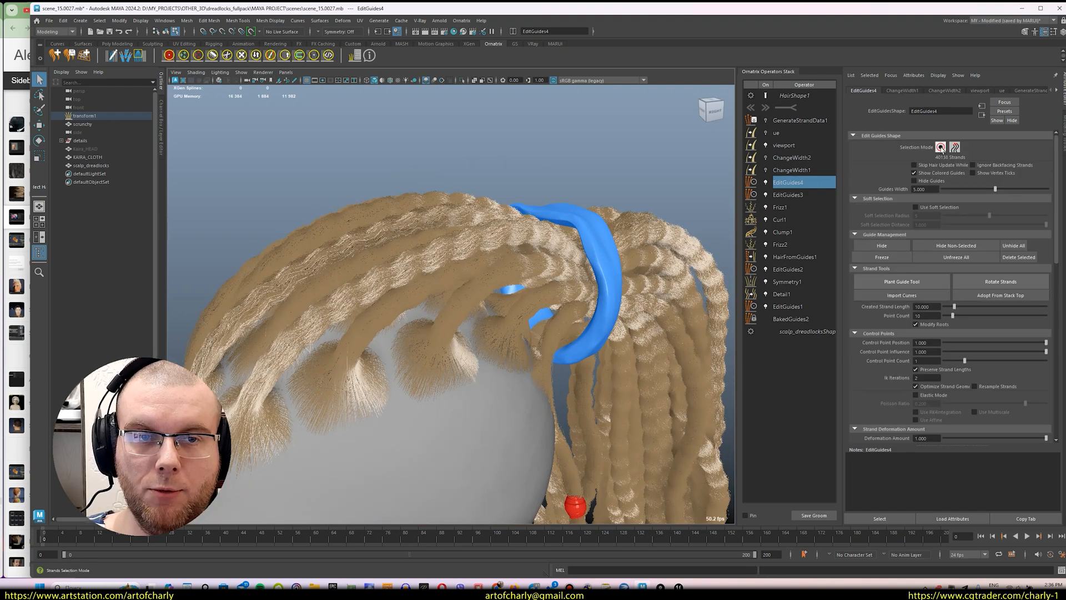
{"action": "scroll", "coordinate": [861, 301], "scroll_direction": "down", "scroll_amount": 3}
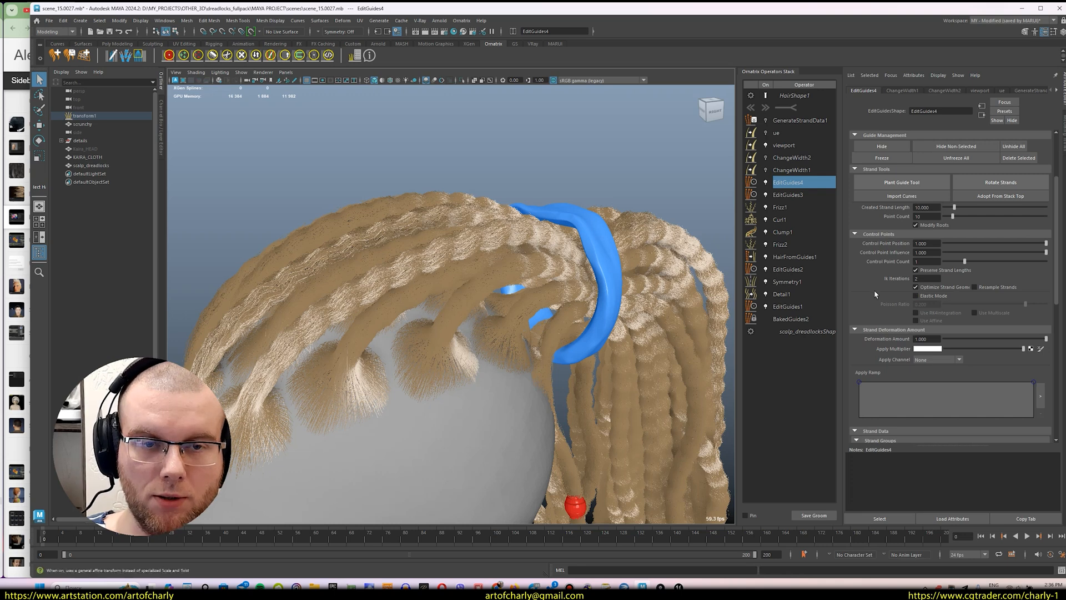
{"action": "scroll", "coordinate": [879, 345], "scroll_direction": "down", "scroll_amount": 3}
{"action": "scroll", "coordinate": [880, 345], "scroll_direction": "down", "scroll_amount": 3}
{"action": "left_click", "coordinate": [869, 252]}
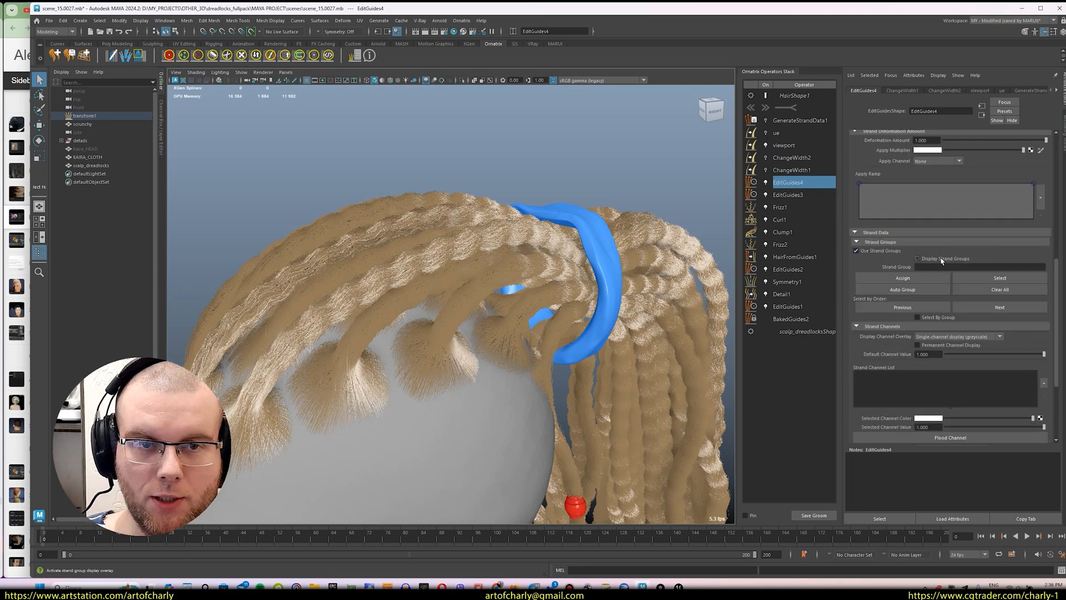
{"action": "middle_click_drag", "start_coordinate": [542, 279], "coordinate": [605, 234], "text": "alt"}
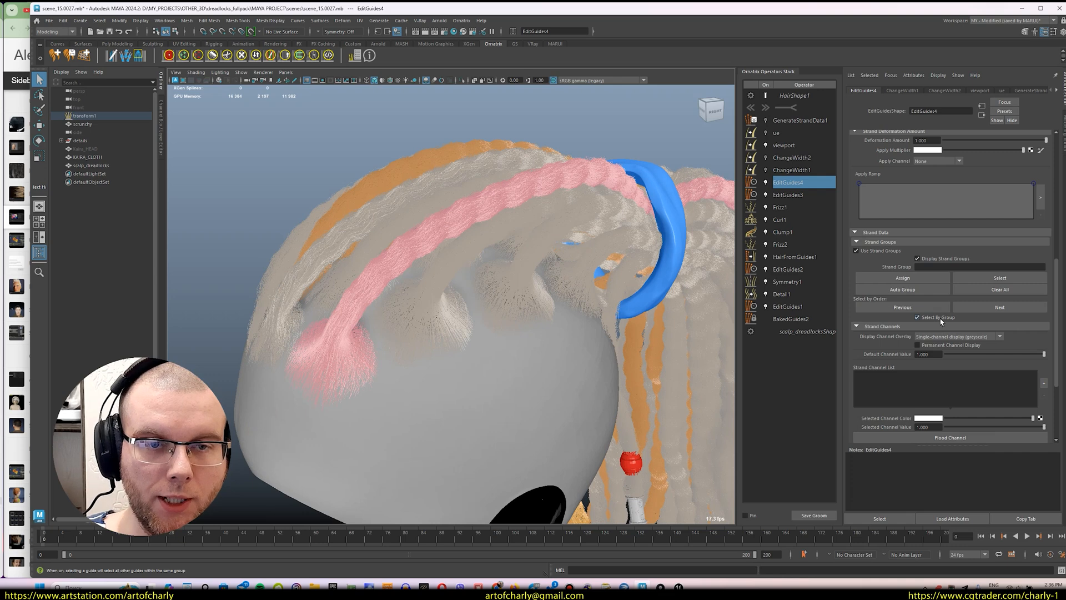
- Select all strands of strand group 23 in EditGuides4
{"action": "left_click", "coordinate": [937, 266]}
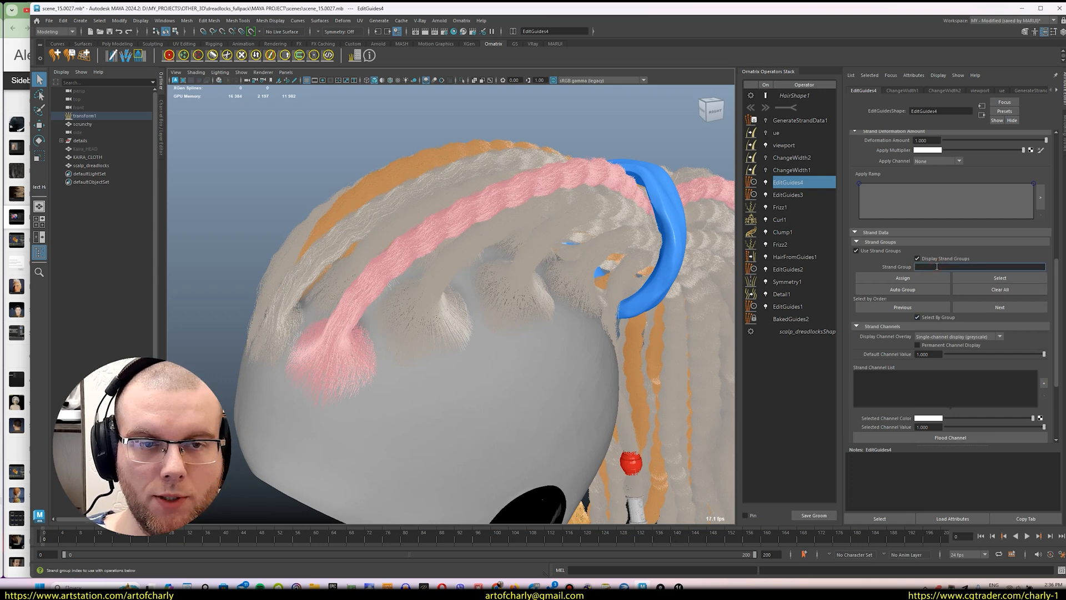
{"action": "key", "text": "Return"}
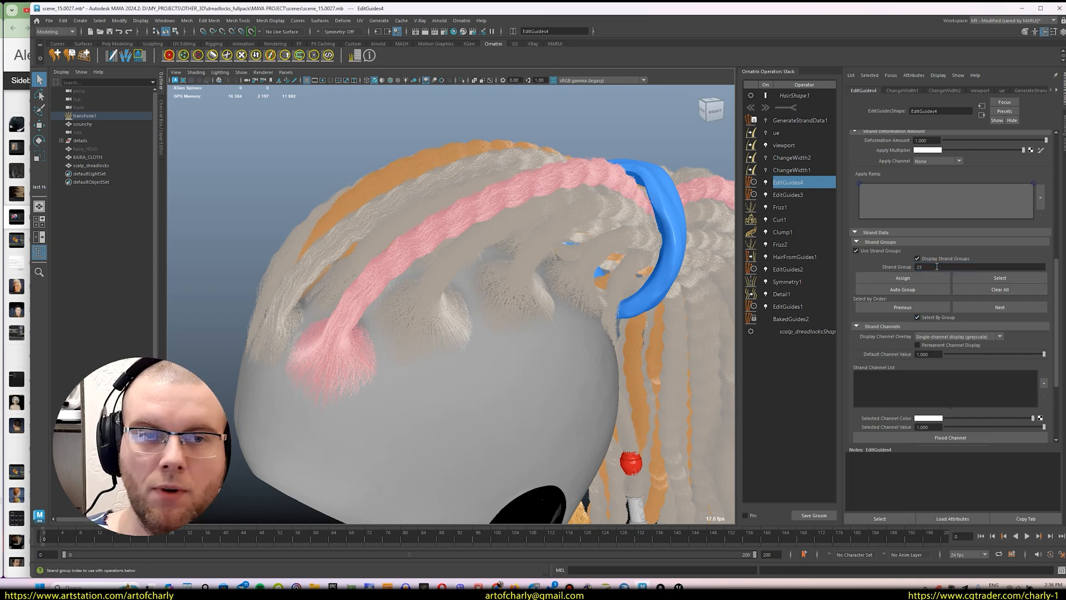
{"action": "left_click", "coordinate": [1001, 278]}
{"action": "left_click_drag", "start_coordinate": [518, 278], "coordinate": [497, 286], "text": "alt"}
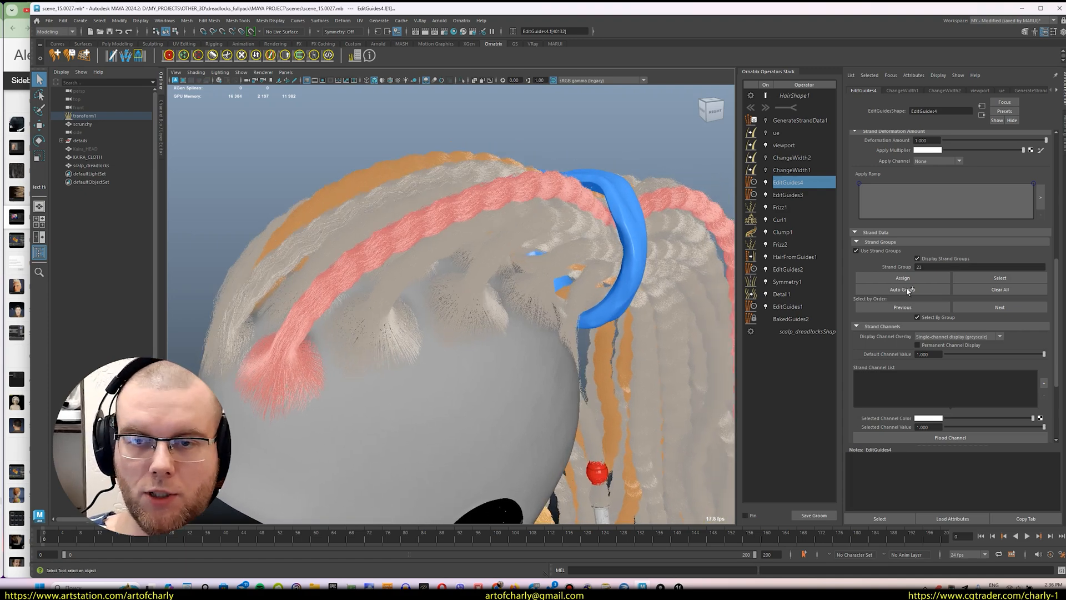
- Invert the strand selection and delete the selected strands so that only the group 23 dreadlock is kept
{"action": "middle_click_drag", "start_coordinate": [602, 249], "coordinate": [615, 243], "text": "alt"}
{"action": "key", "text": "ctrl+shift+i"}
{"action": "scroll", "coordinate": [989, 279], "scroll_direction": "up", "scroll_amount": 5}
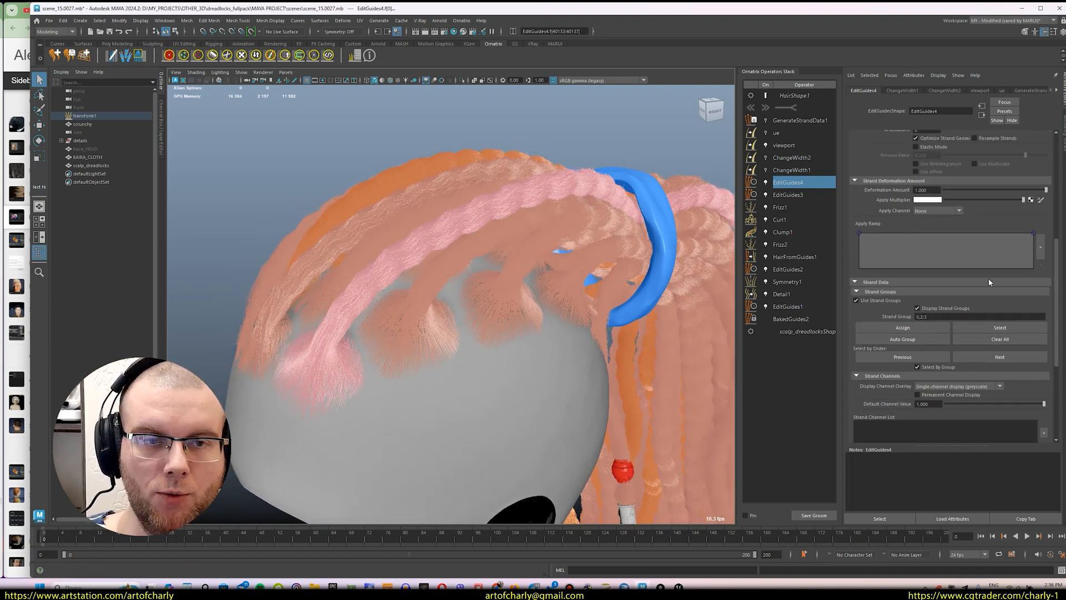
{"action": "scroll", "coordinate": [989, 282], "scroll_direction": "up", "scroll_amount": 4}
{"action": "left_click", "coordinate": [1022, 185]}
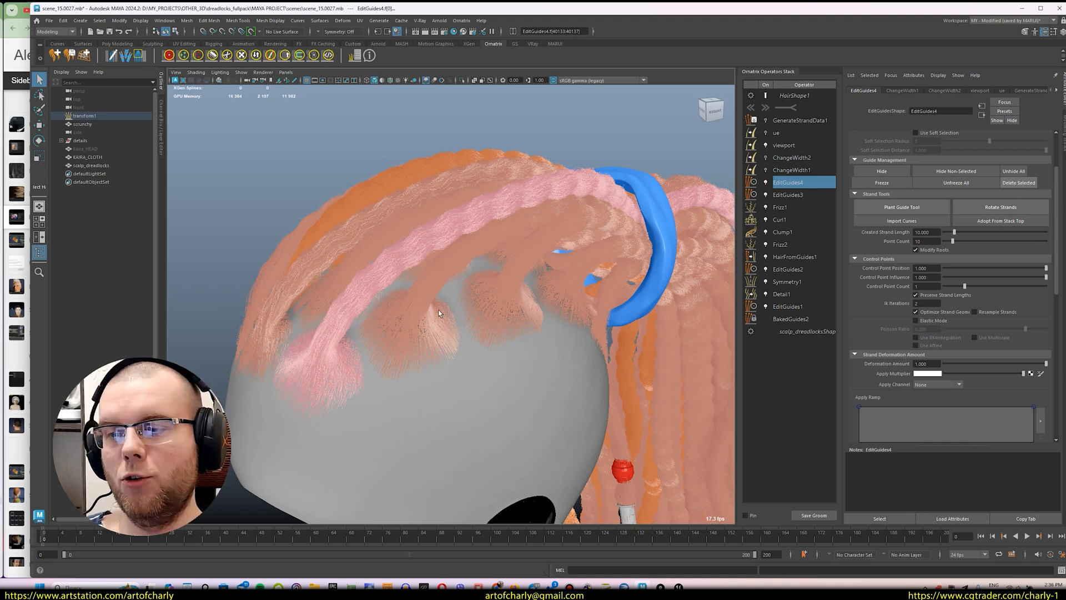
{"action": "left_click_drag", "start_coordinate": [439, 313], "coordinate": [484, 309], "text": "alt"}
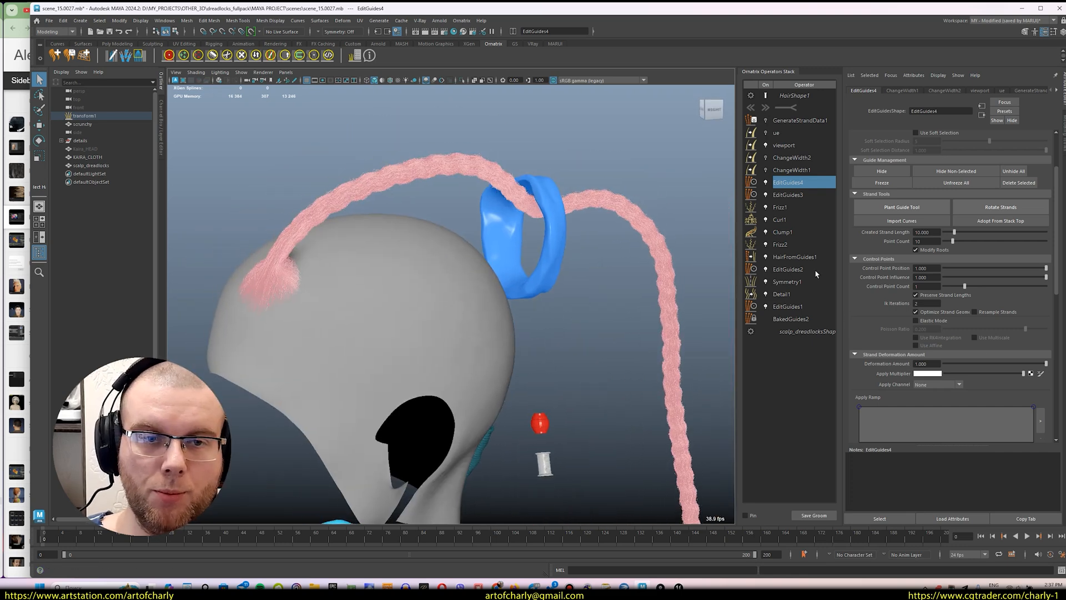
- Set the View Point Count of the Detail1 operator to 1000
{"action": "left_click", "coordinate": [783, 294]}
{"action": "double_click", "coordinate": [931, 164]}
{"action": "type", "text": "1000"}
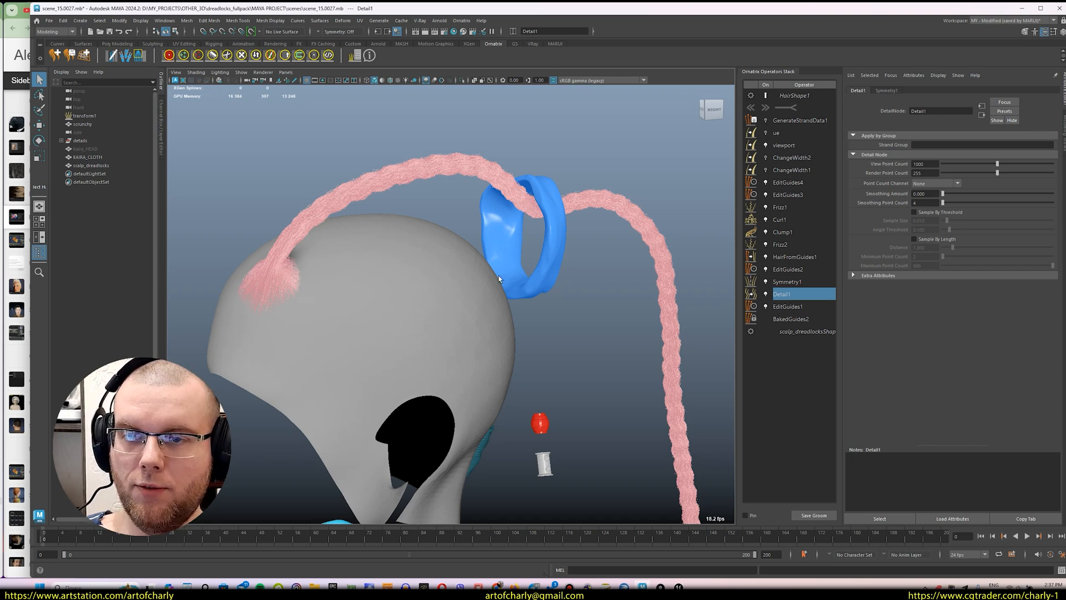
- Examine the dreadlock's individual hairs up close and set Detail1's Render Point Count to 1000
{"action": "left_click_drag", "start_coordinate": [327, 206], "coordinate": [353, 224], "text": "alt"}
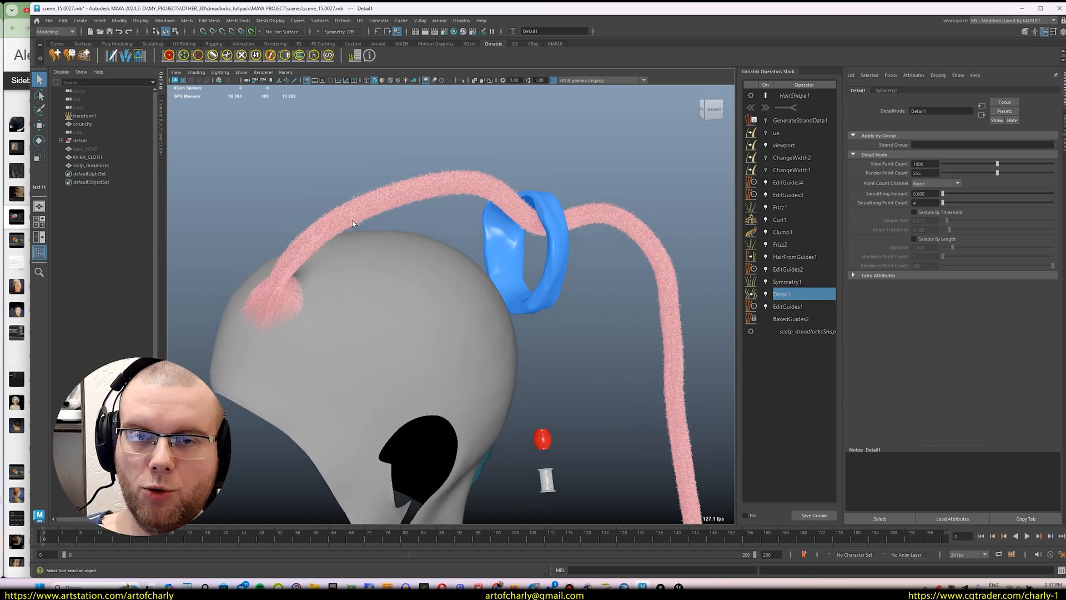
{"action": "mouse_move", "coordinate": [353, 224]}
{"action": "right_mouse_down", "text": "alt"}
{"action": "mouse_move", "coordinate": [403, 263]}
{"action": "mouse_move", "coordinate": [371, 235]}
{"action": "right_mouse_up", "text": "alt"}
{"action": "left_click_drag", "start_coordinate": [371, 234], "coordinate": [404, 253], "text": "alt"}
{"action": "right_click_drag", "start_coordinate": [369, 222], "coordinate": [385, 251], "text": "alt"}
{"action": "middle_click_drag", "start_coordinate": [385, 251], "coordinate": [397, 317], "text": "alt"}
{"action": "right_click_drag", "start_coordinate": [398, 316], "coordinate": [411, 362], "text": "alt"}
{"action": "middle_click_drag", "start_coordinate": [411, 362], "coordinate": [429, 302], "text": "alt"}
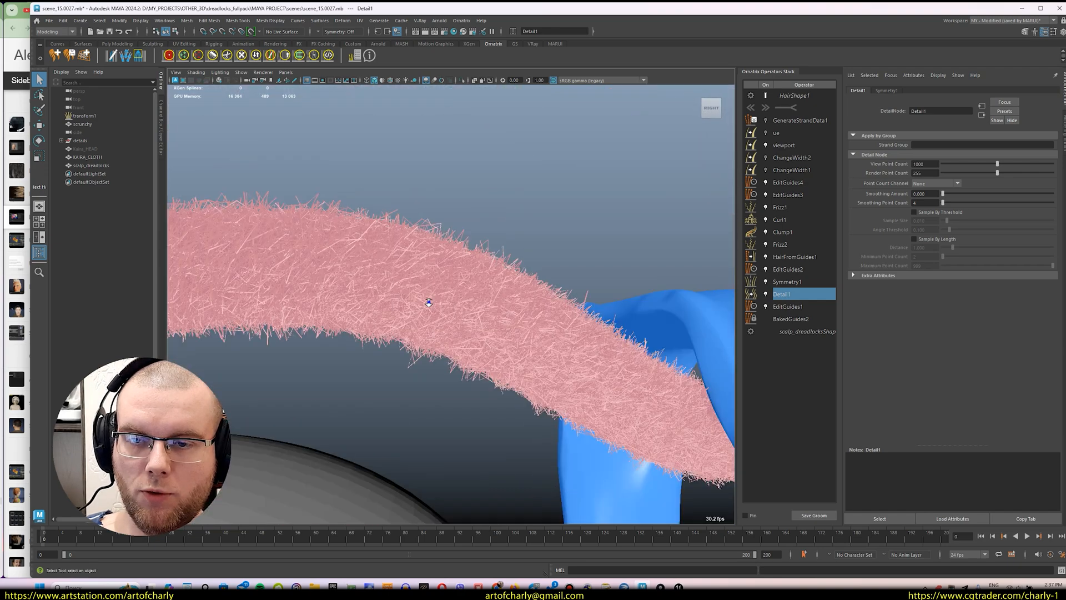
{"action": "right_click_drag", "start_coordinate": [429, 302], "coordinate": [599, 247], "text": "alt"}
{"action": "right_click_drag", "start_coordinate": [559, 286], "coordinate": [411, 250], "text": "alt"}
{"action": "middle_click_drag", "start_coordinate": [420, 289], "coordinate": [427, 201], "text": "alt"}
{"action": "left_click_drag", "start_coordinate": [417, 243], "coordinate": [476, 275], "text": "alt"}
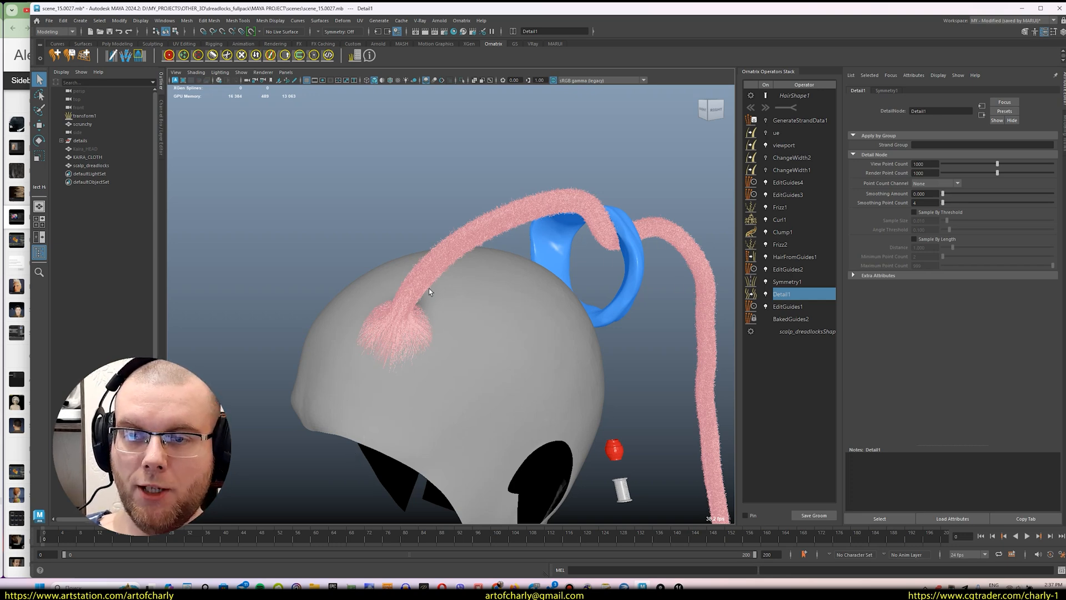
- Examine the shape of the whole dreadlock from its root through the scrunchie
{"action": "left_click_drag", "start_coordinate": [427, 292], "coordinate": [474, 254], "text": "alt"}
{"action": "right_click_drag", "start_coordinate": [473, 254], "coordinate": [428, 221], "text": "alt"}
{"action": "left_click_drag", "start_coordinate": [427, 221], "coordinate": [451, 244], "text": "alt"}
{"action": "right_click_drag", "start_coordinate": [451, 244], "coordinate": [421, 240], "text": "alt"}
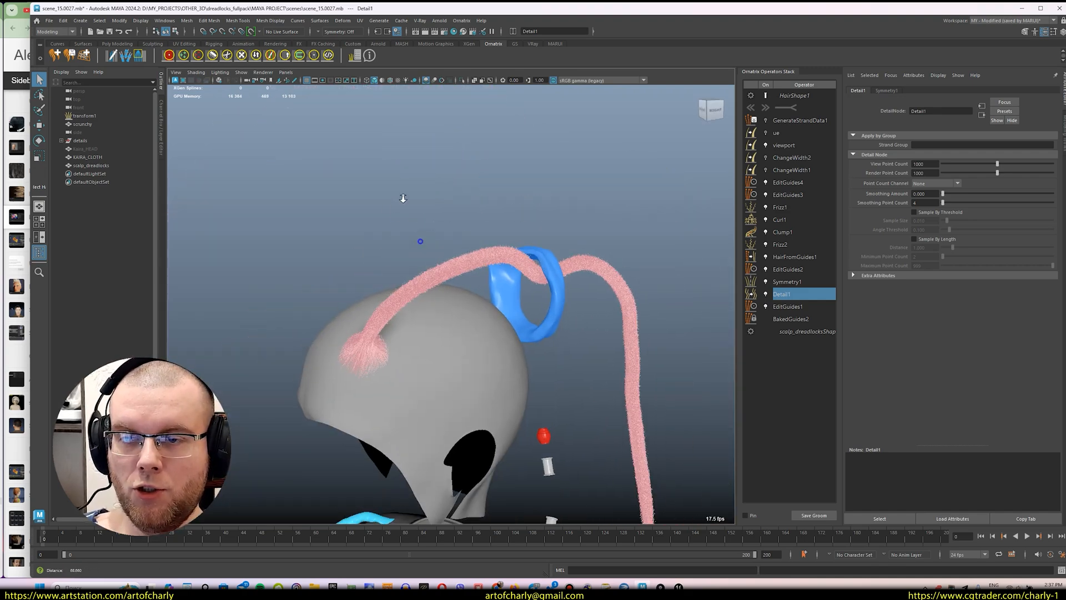
{"action": "right_click_drag", "start_coordinate": [402, 200], "coordinate": [428, 243], "text": "alt"}
{"action": "middle_click_drag", "start_coordinate": [448, 307], "coordinate": [443, 259], "text": "alt"}
{"action": "middle_click_drag", "start_coordinate": [430, 195], "coordinate": [395, 311], "text": "alt"}
{"action": "scroll", "coordinate": [385, 256], "scroll_direction": "up", "scroll_amount": 2}
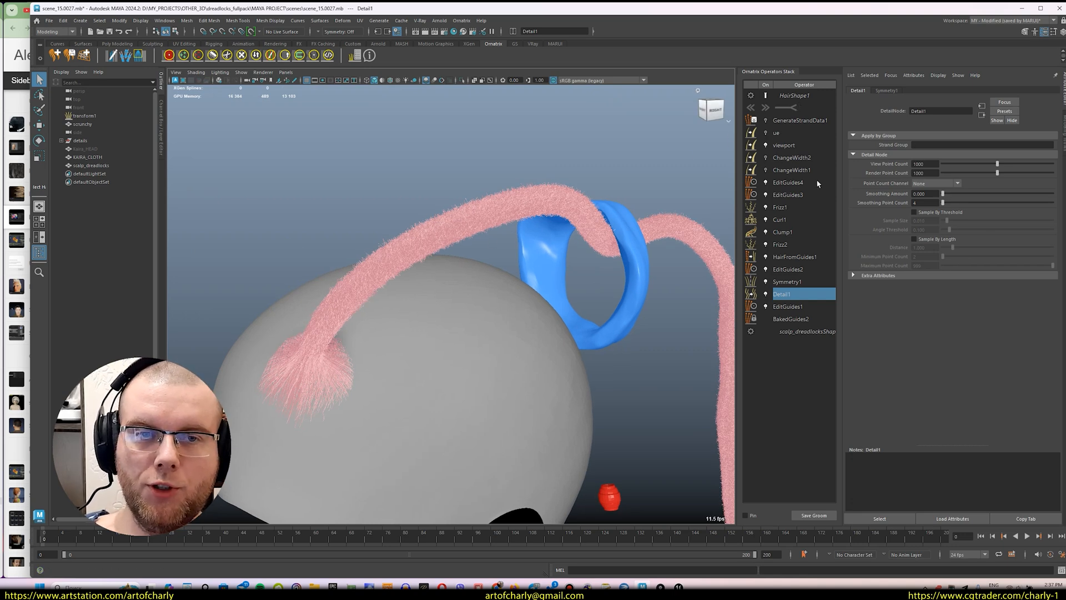
{"action": "middle_click_drag", "start_coordinate": [421, 312], "coordinate": [437, 303], "text": "alt"}
{"action": "left_click_drag", "start_coordinate": [437, 302], "coordinate": [436, 283], "text": "alt"}
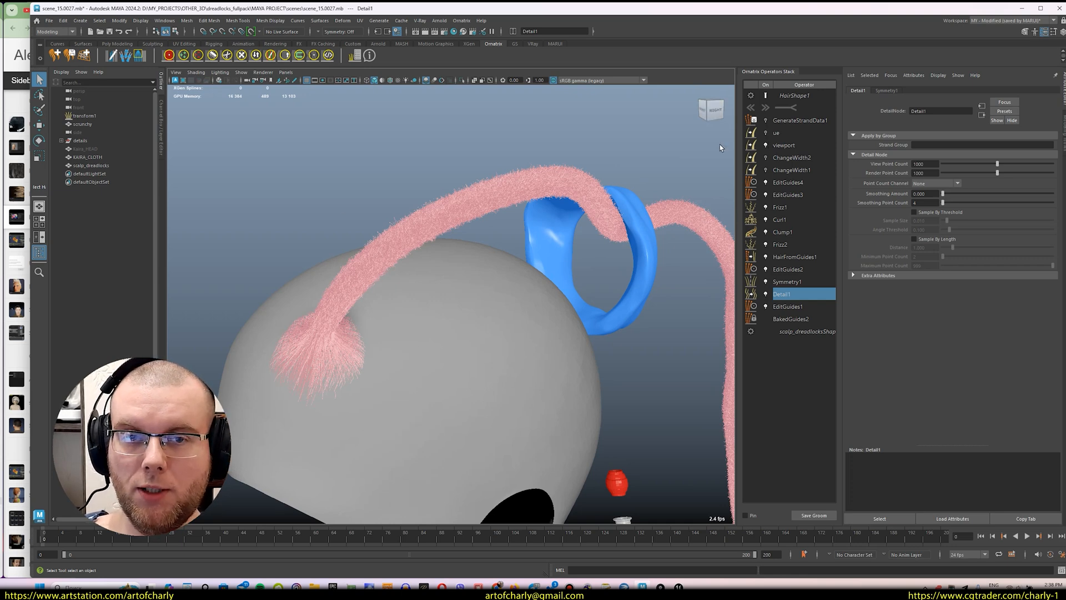
- Select HairShape1 and enable the ue operator in the Ornatrix stack
{"action": "left_click", "coordinate": [802, 183]}
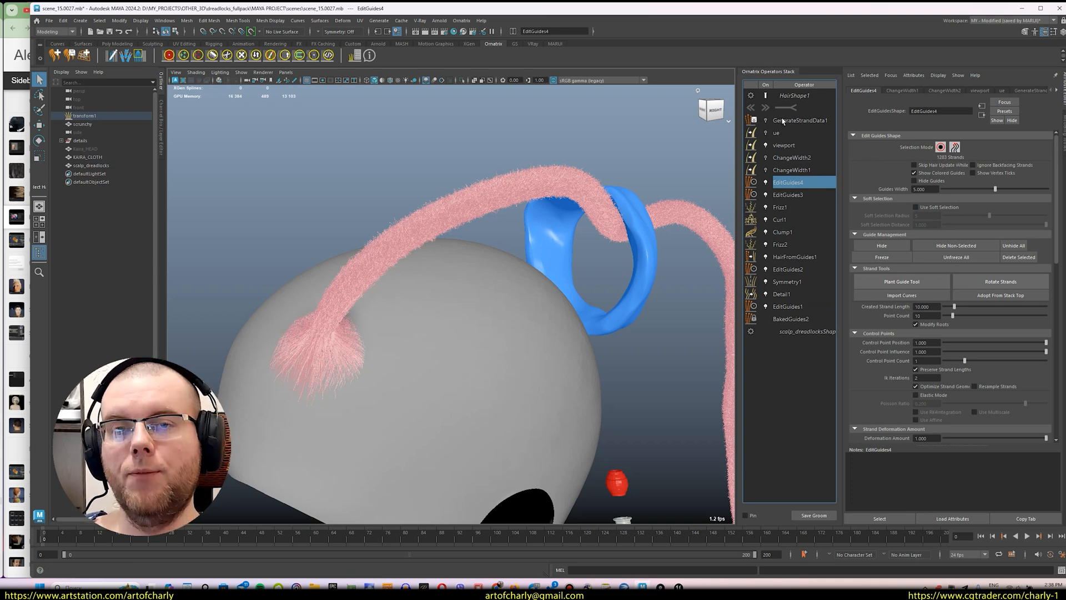
{"action": "left_click", "coordinate": [794, 97]}
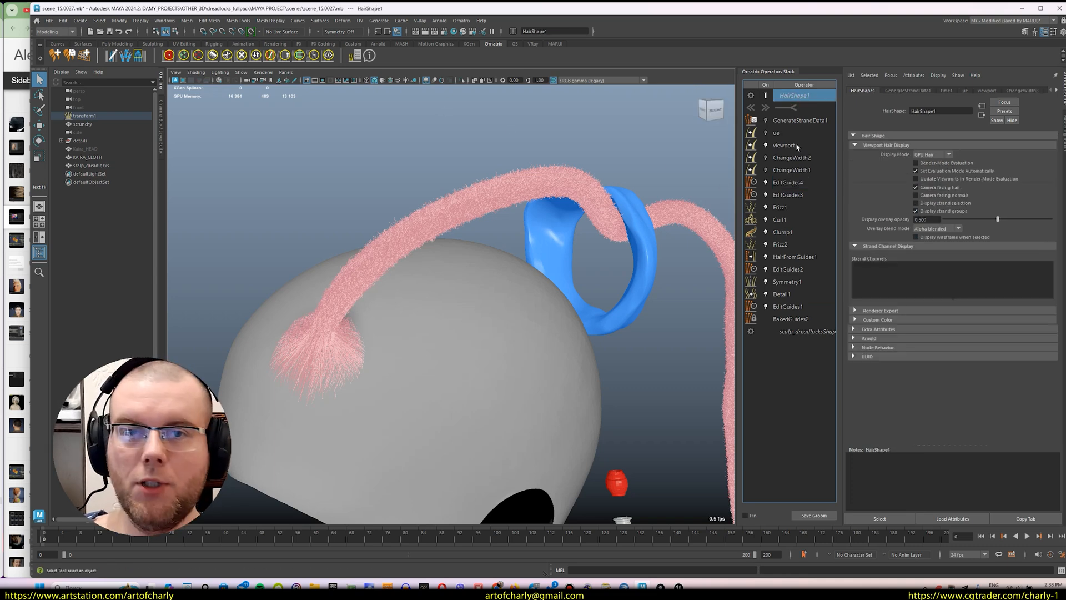
{"action": "left_click", "coordinate": [766, 132]}
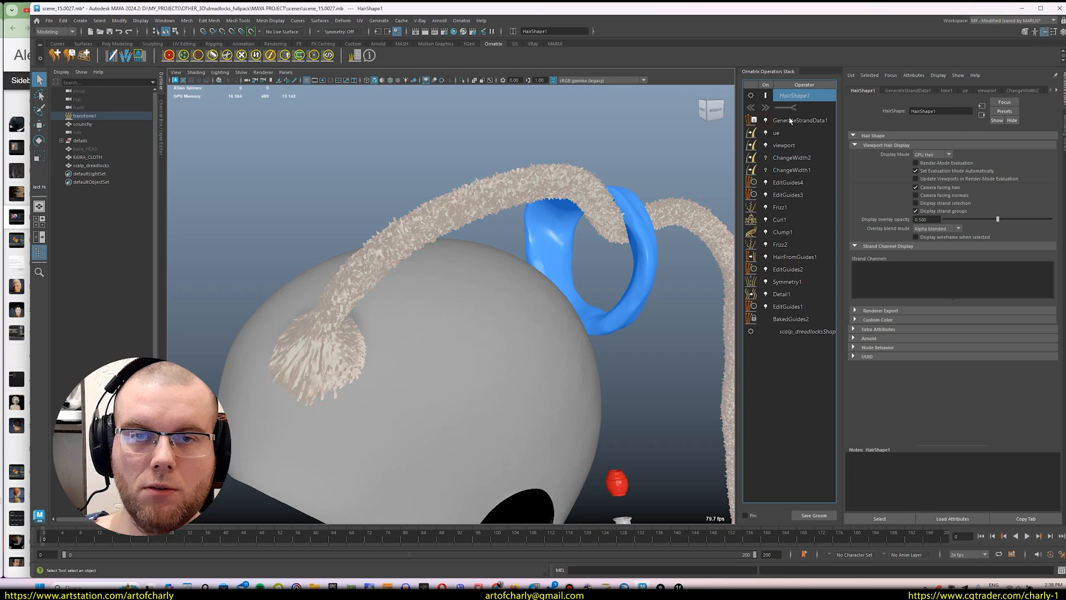
- Export the selected hair as Ornatrix Alembic, replacing main_dreadlock.abc, and switch to the MetaHumanLighting project in Unreal
{"action": "left_click", "coordinate": [49, 21]}
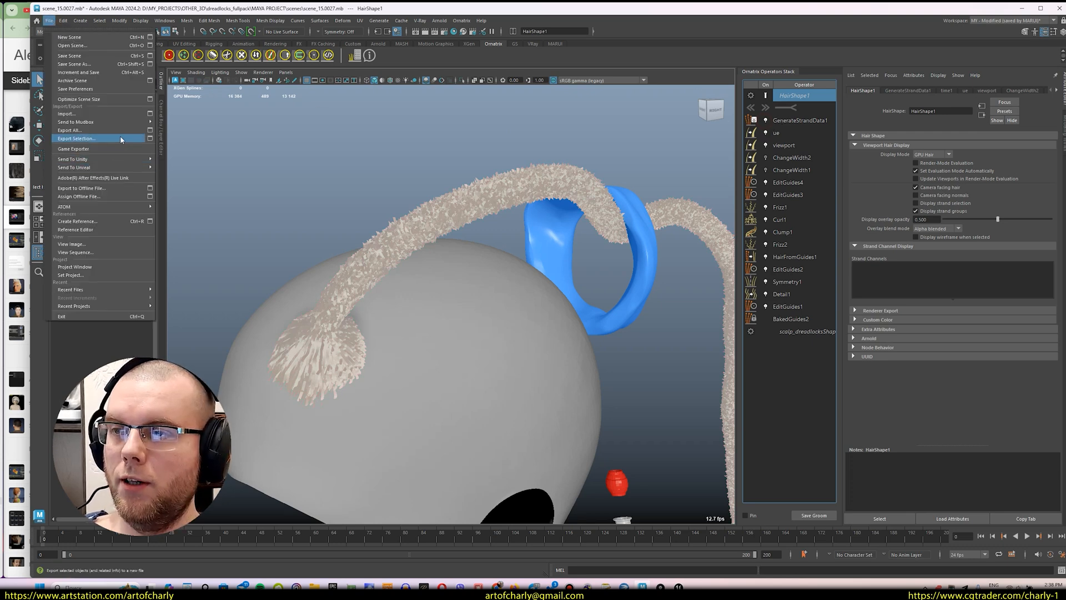
{"action": "left_click", "coordinate": [151, 139]}
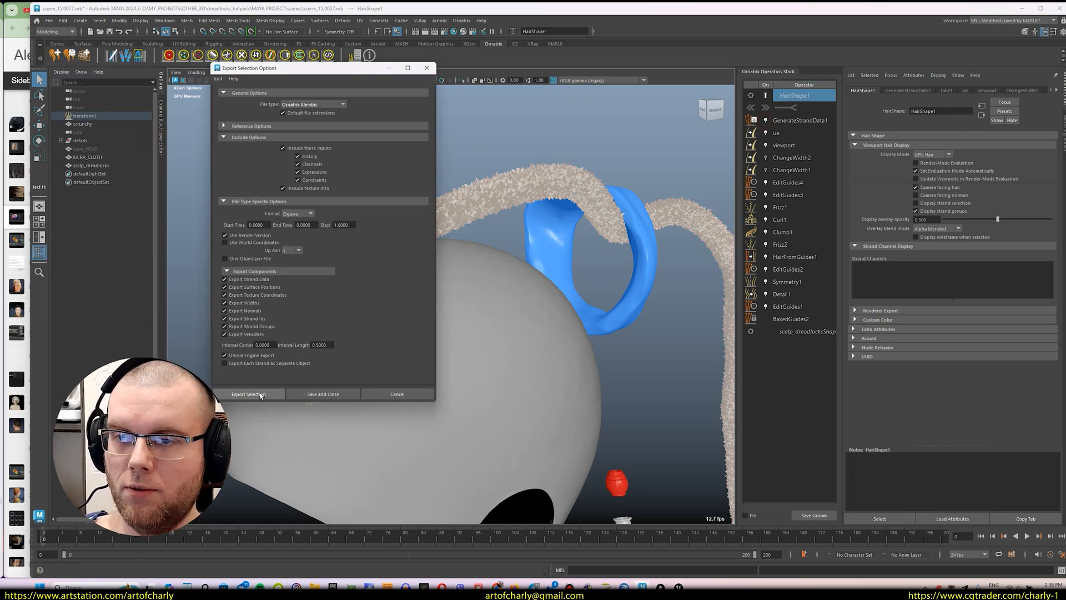
{"action": "left_click", "coordinate": [248, 394]}
{"action": "double_click", "coordinate": [336, 121]}
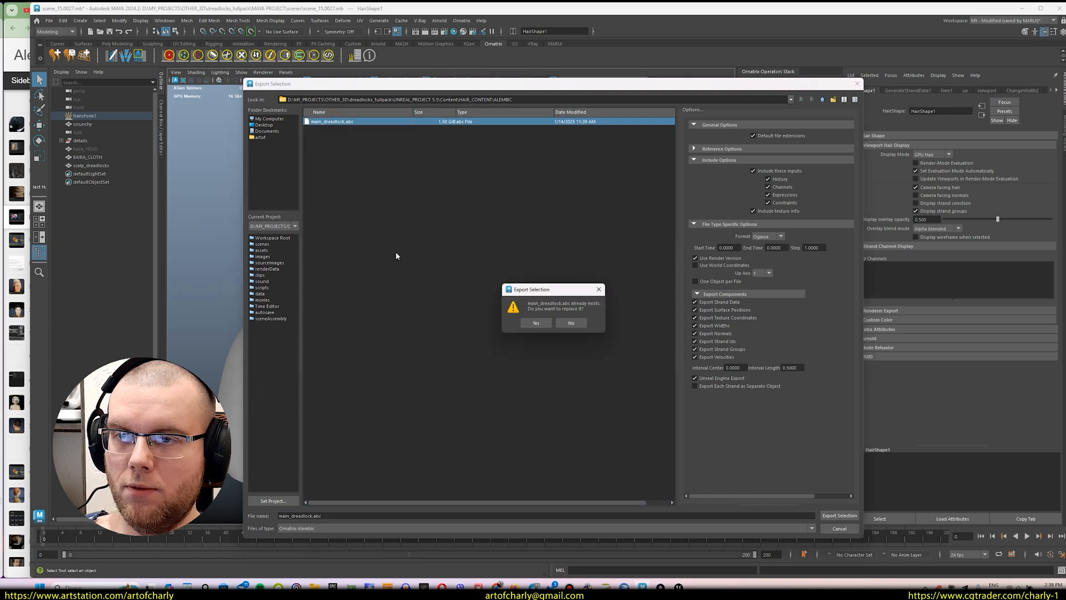
{"action": "left_click", "coordinate": [534, 322]}
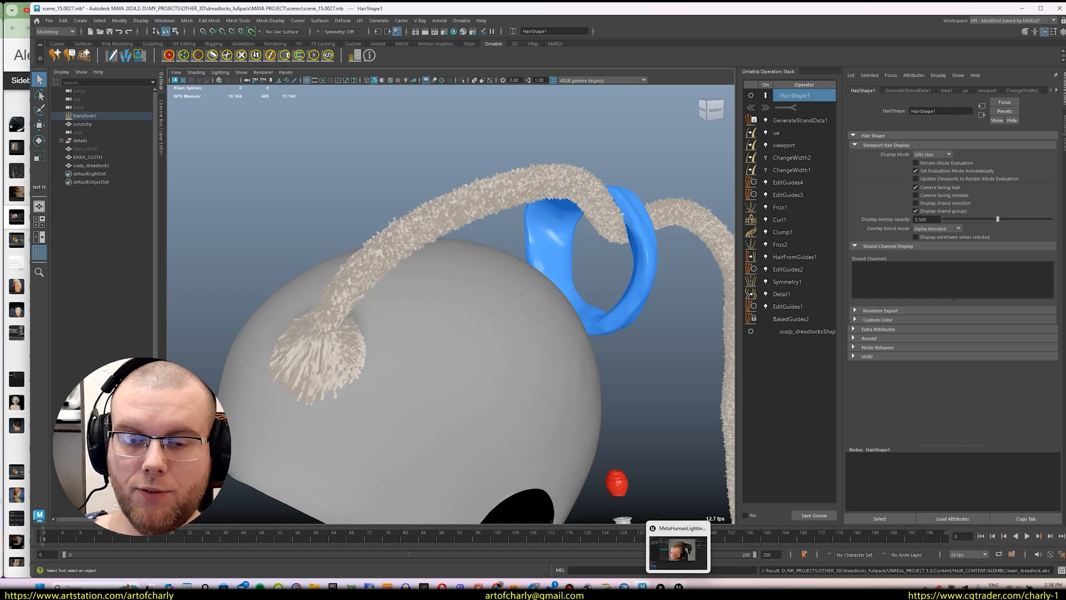
{"action": "left_click", "coordinate": [679, 587]}
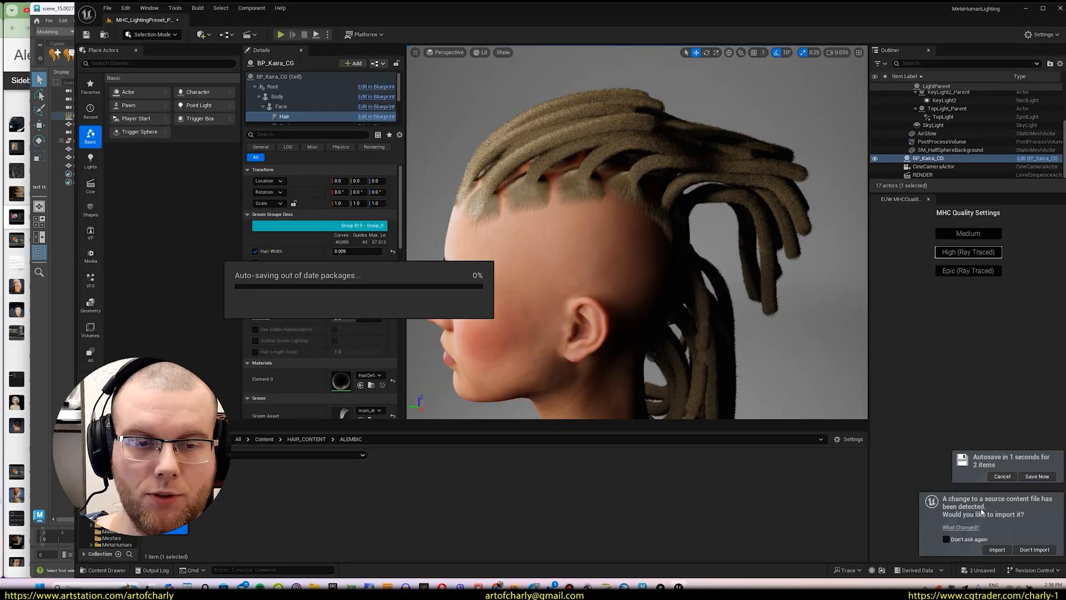
- Reimport the changed main_dreadlock.abc with the default groom import options and inspect the dreadlock on the head
{"action": "left_click", "coordinate": [997, 549]}
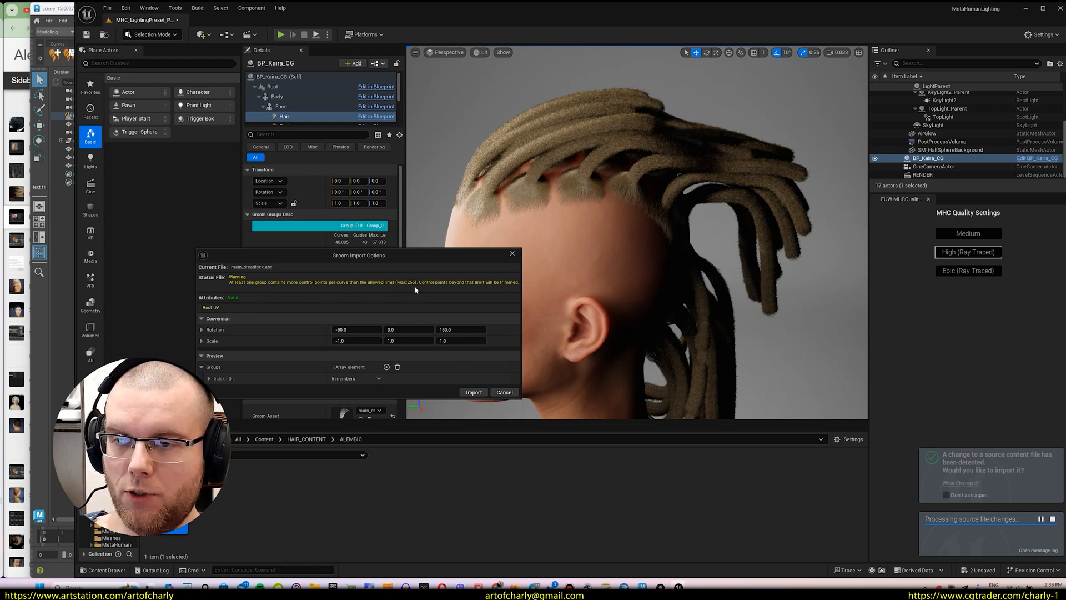
{"action": "left_click", "coordinate": [474, 392]}
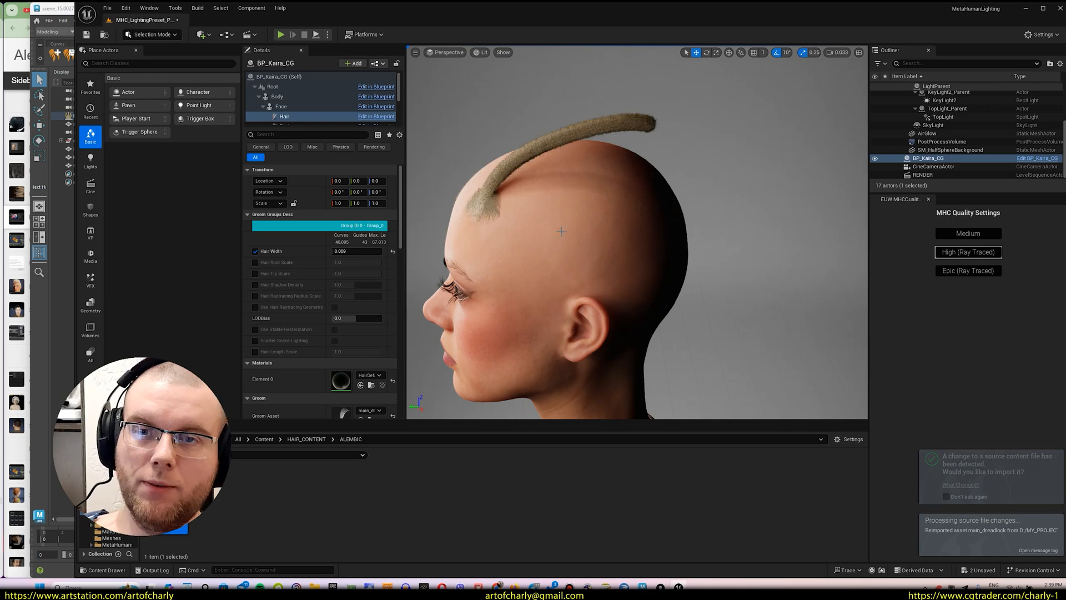
{"action": "left_click_drag", "start_coordinate": [561, 232], "coordinate": [638, 256], "text": "alt"}
{"action": "right_click_drag", "start_coordinate": [639, 255], "coordinate": [672, 255], "text": "alt"}
{"action": "left_click_drag", "start_coordinate": [672, 256], "coordinate": [711, 277], "text": "alt"}
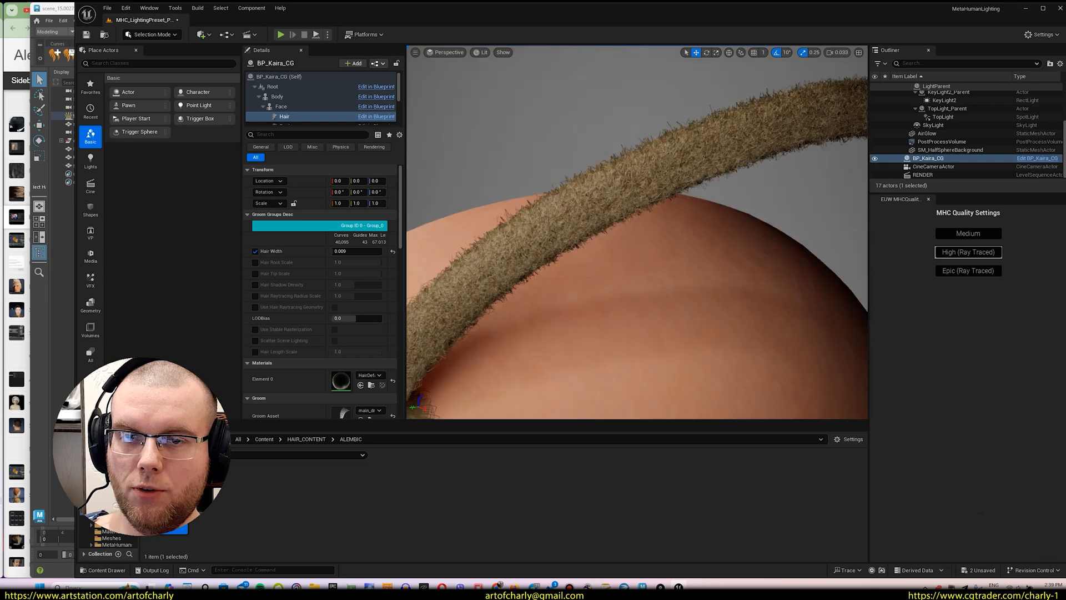
{"action": "left_click_drag", "start_coordinate": [604, 143], "coordinate": [622, 134], "text": "alt"}
{"action": "right_click_drag", "start_coordinate": [622, 134], "coordinate": [583, 143], "text": "alt"}
{"action": "left_click_drag", "start_coordinate": [584, 144], "coordinate": [604, 144], "text": "alt"}
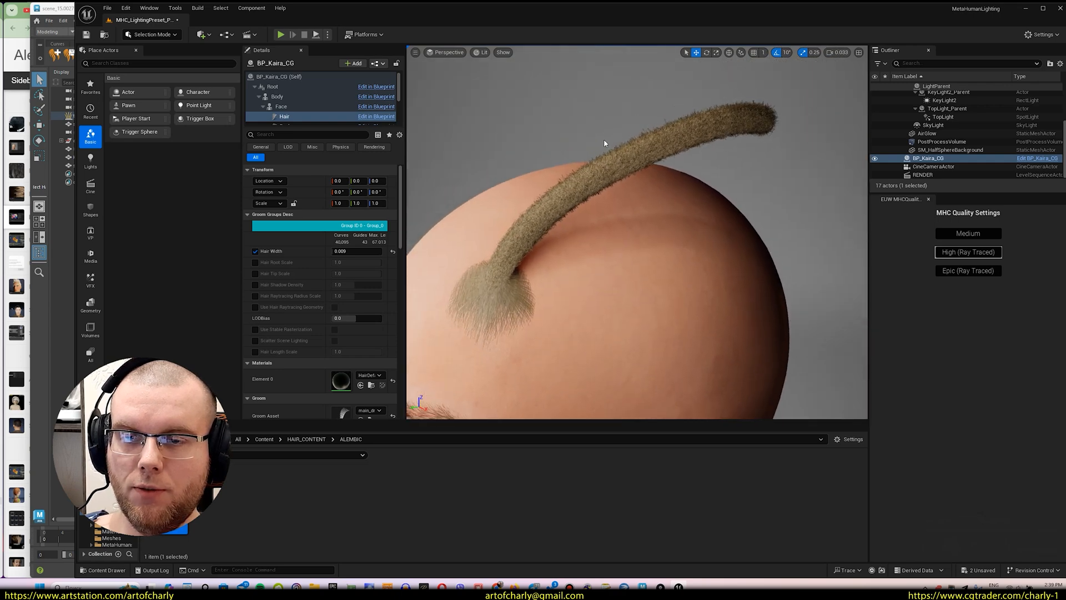
- Switch to Maya and set Detail1's View and Render Point Count to 255
{"action": "key", "text": "alt+Tab"}
{"action": "left_click", "coordinate": [784, 294]}
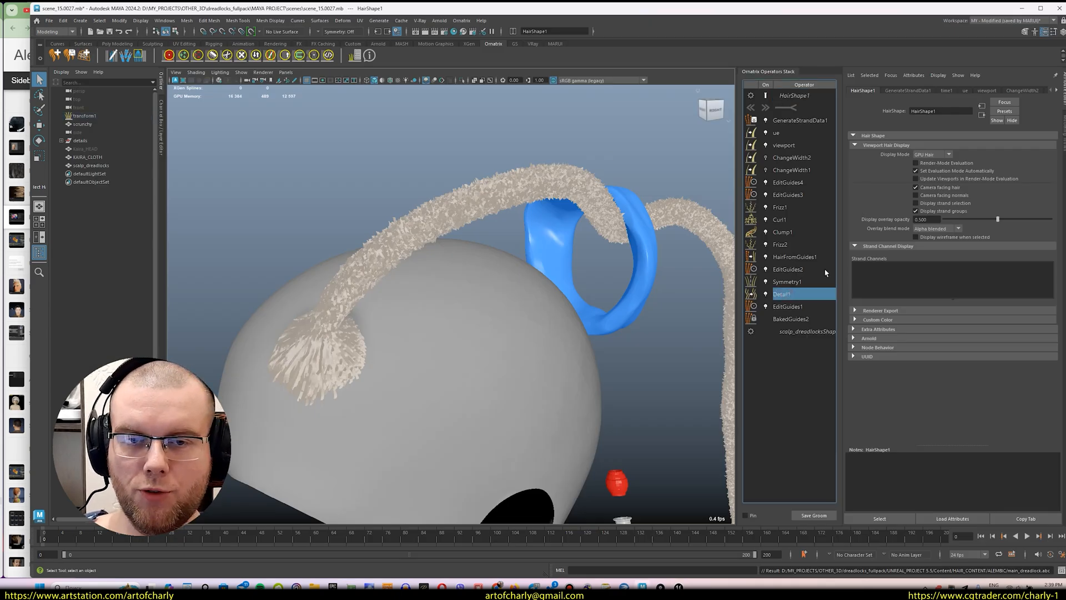
{"action": "double_click", "coordinate": [926, 165]}
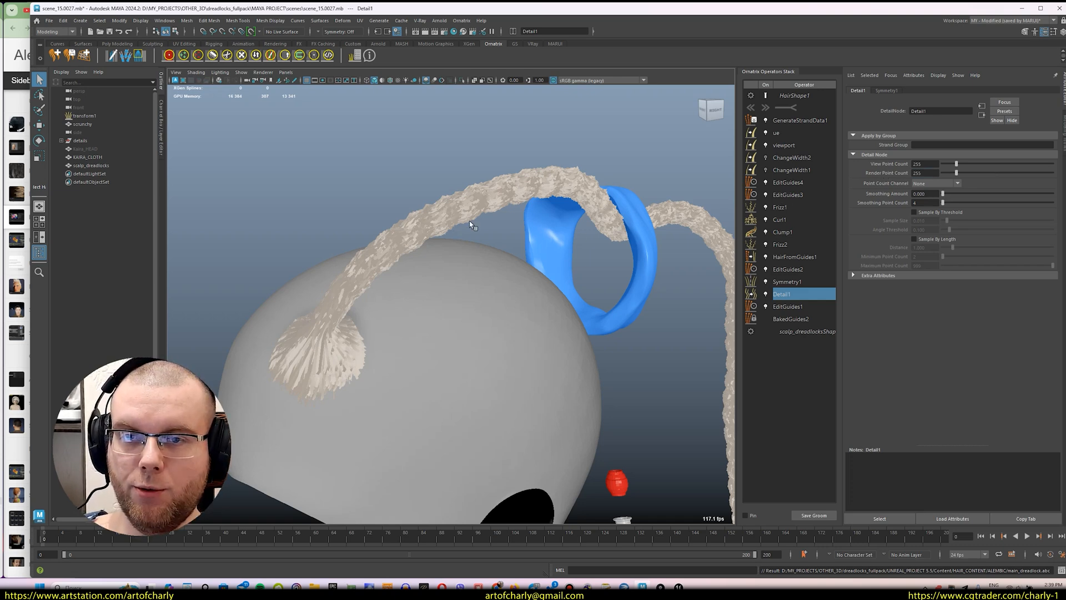
- Examine the dreadlock's shape in Maya from the scalp through the scrunchie and up close
{"action": "left_click_drag", "start_coordinate": [470, 225], "coordinate": [419, 224], "text": "alt"}
{"action": "right_click_drag", "start_coordinate": [419, 225], "coordinate": [431, 231], "text": "alt"}
{"action": "left_click_drag", "start_coordinate": [431, 231], "coordinate": [450, 233], "text": "alt"}
{"action": "middle_click_drag", "start_coordinate": [450, 232], "coordinate": [456, 206], "text": "alt"}
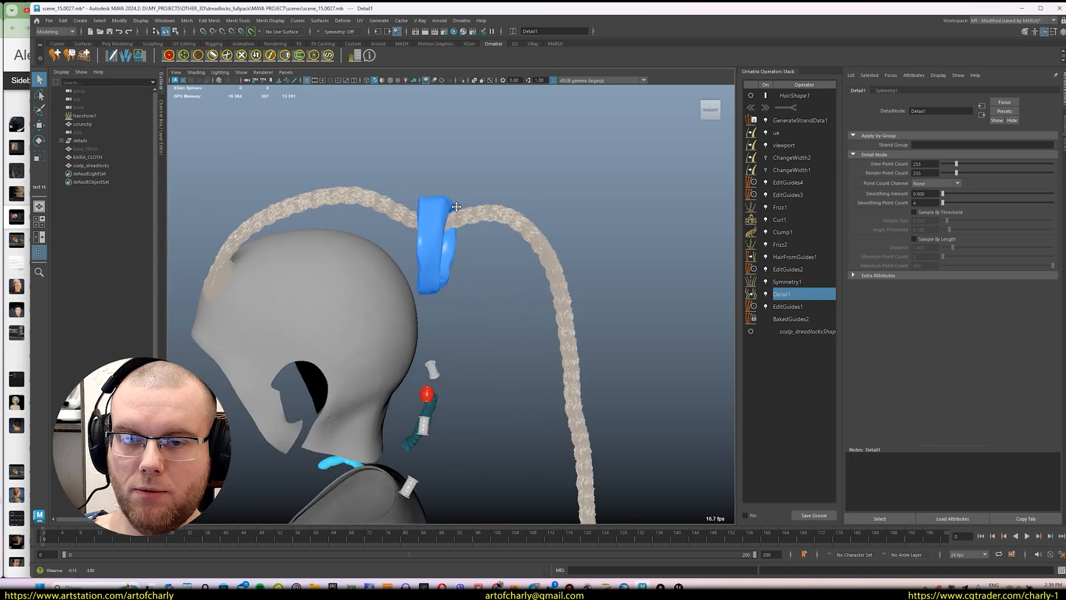
{"action": "left_click_drag", "start_coordinate": [456, 207], "coordinate": [484, 278], "text": "alt"}
{"action": "right_click_drag", "start_coordinate": [484, 278], "coordinate": [544, 311], "text": "alt"}
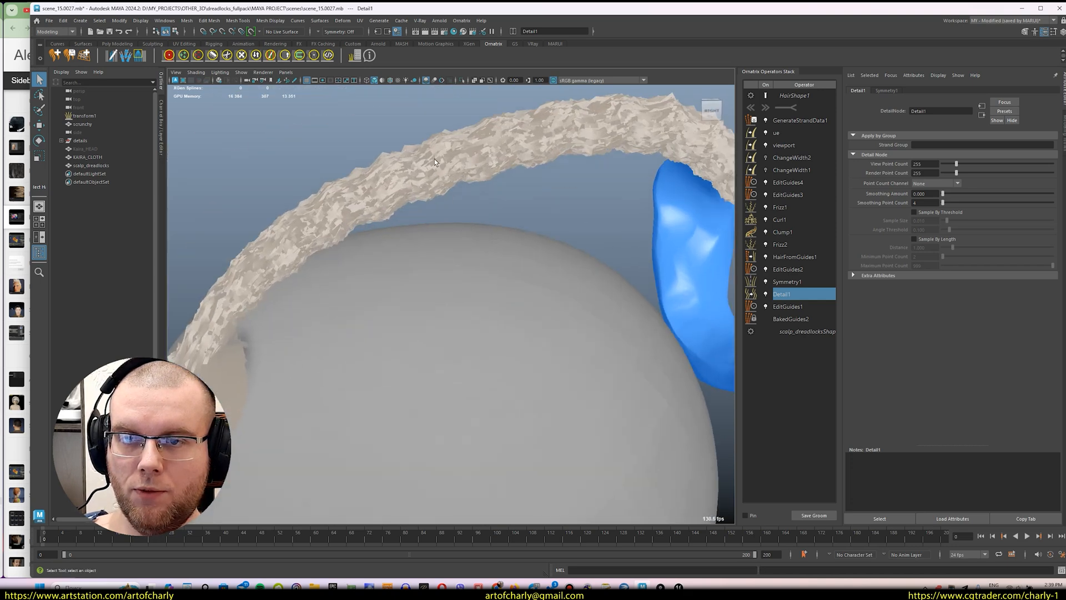
{"action": "scroll", "coordinate": [466, 222], "scroll_direction": "down", "scroll_amount": 3}
{"action": "left_click_drag", "start_coordinate": [468, 239], "coordinate": [494, 250], "text": "alt"}
- Export HairShape1 as Ornatrix Alembic, replacing main_dreadlock.abc, and reimport it in Unreal with the default groom options
{"action": "left_click", "coordinate": [796, 98]}
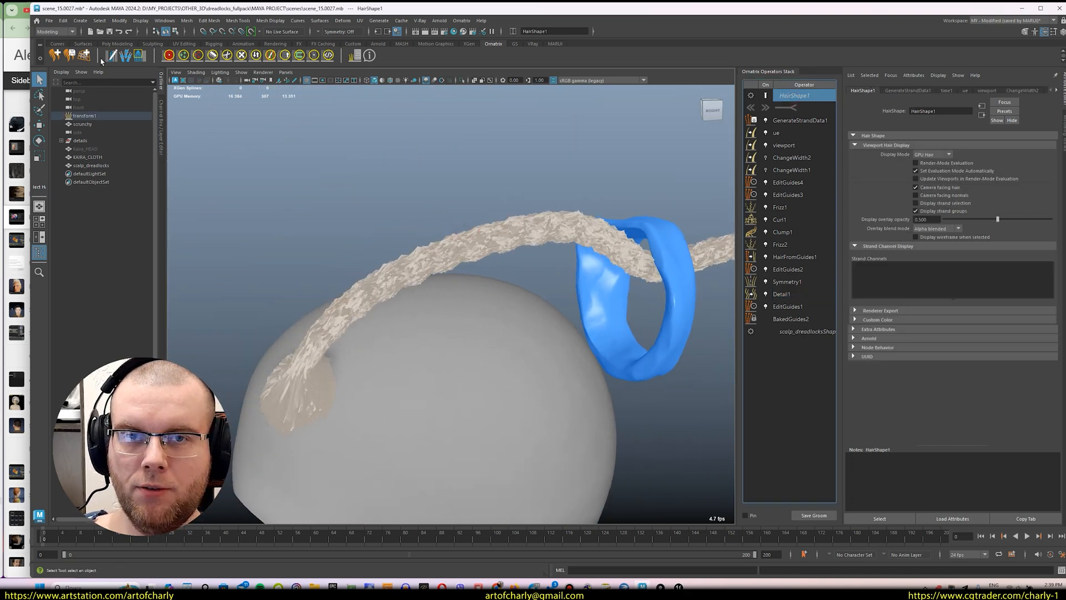
{"action": "left_click", "coordinate": [50, 23]}
{"action": "left_click", "coordinate": [148, 140]}
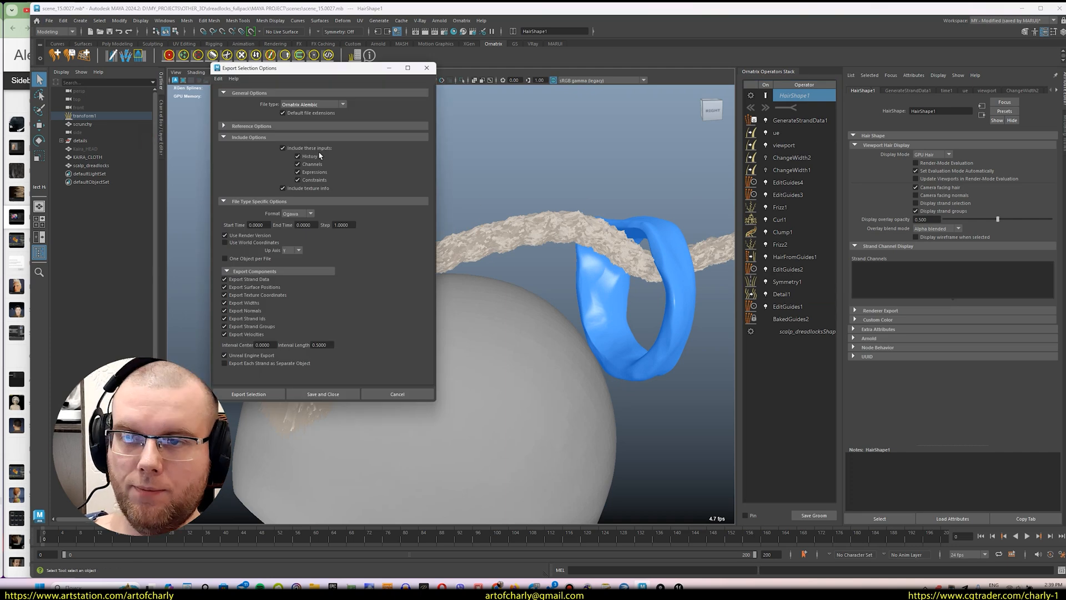
{"action": "left_click", "coordinate": [249, 394]}
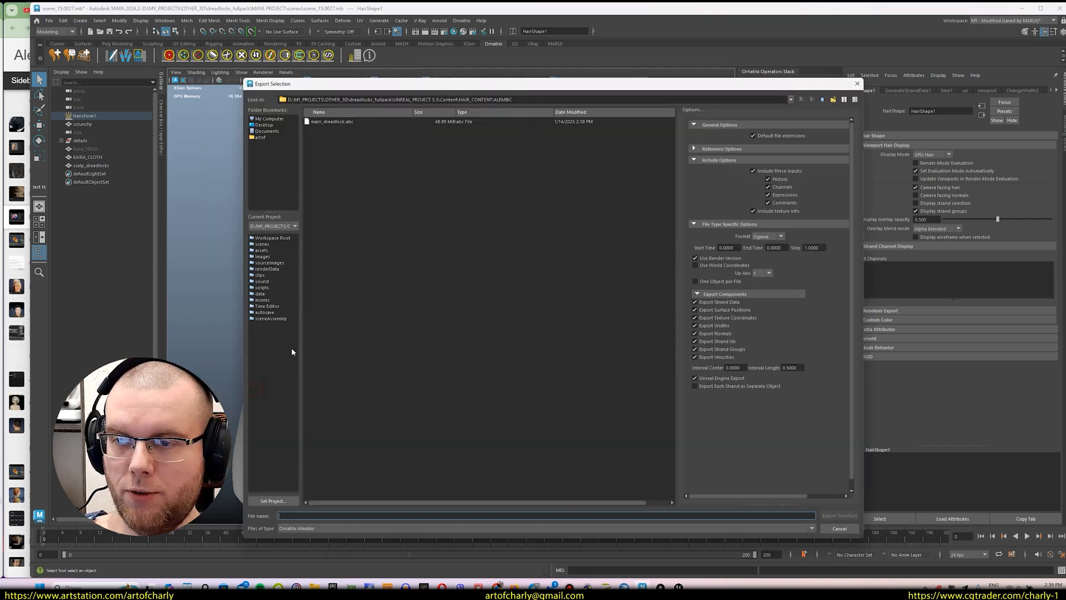
{"action": "double_click", "coordinate": [333, 121]}
{"action": "left_click", "coordinate": [535, 323]}
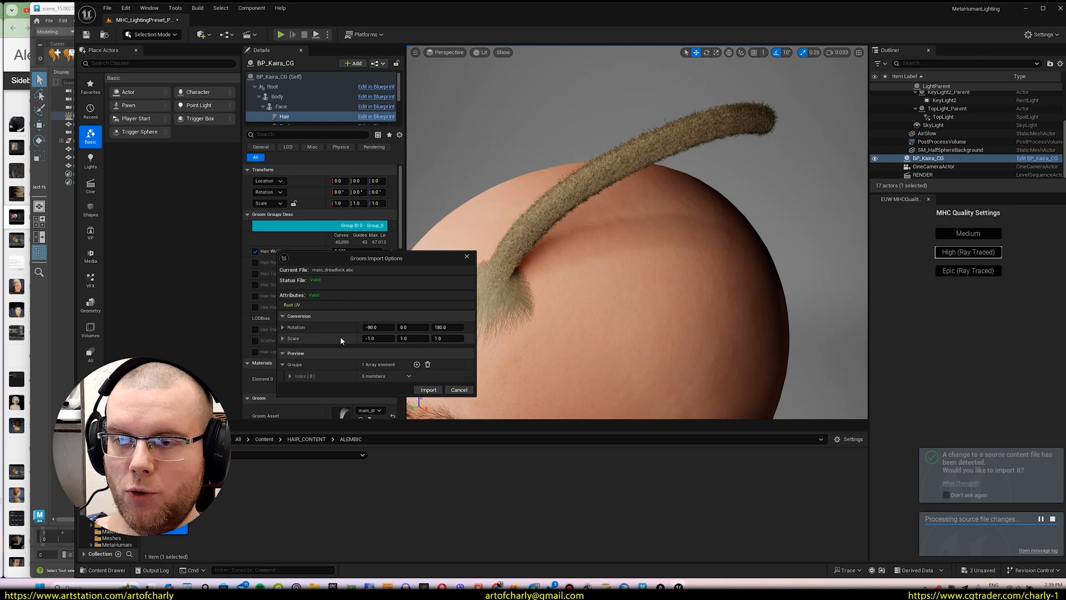
{"action": "left_click", "coordinate": [428, 390]}
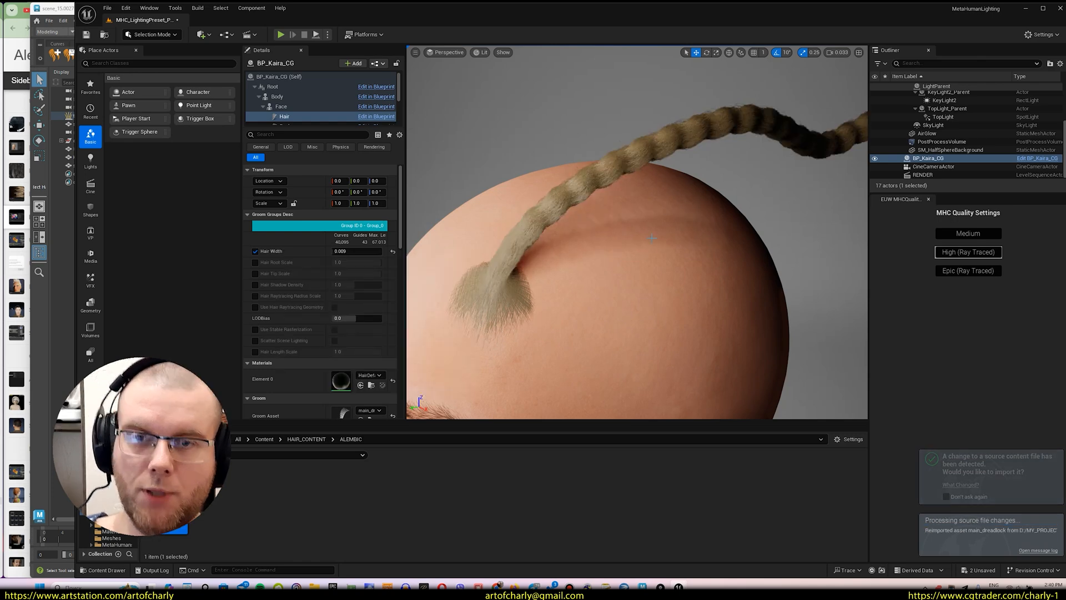
- Examine the reimported dreadlock's length and surface detail on the head from several angles, comparing it with the Maya version
{"action": "scroll", "coordinate": [637, 233], "scroll_direction": "down", "scroll_amount": 3}
{"action": "middle_click_drag", "start_coordinate": [678, 300], "coordinate": [536, 289]}
{"action": "left_click_drag", "start_coordinate": [637, 232], "coordinate": [700, 245], "text": "alt"}
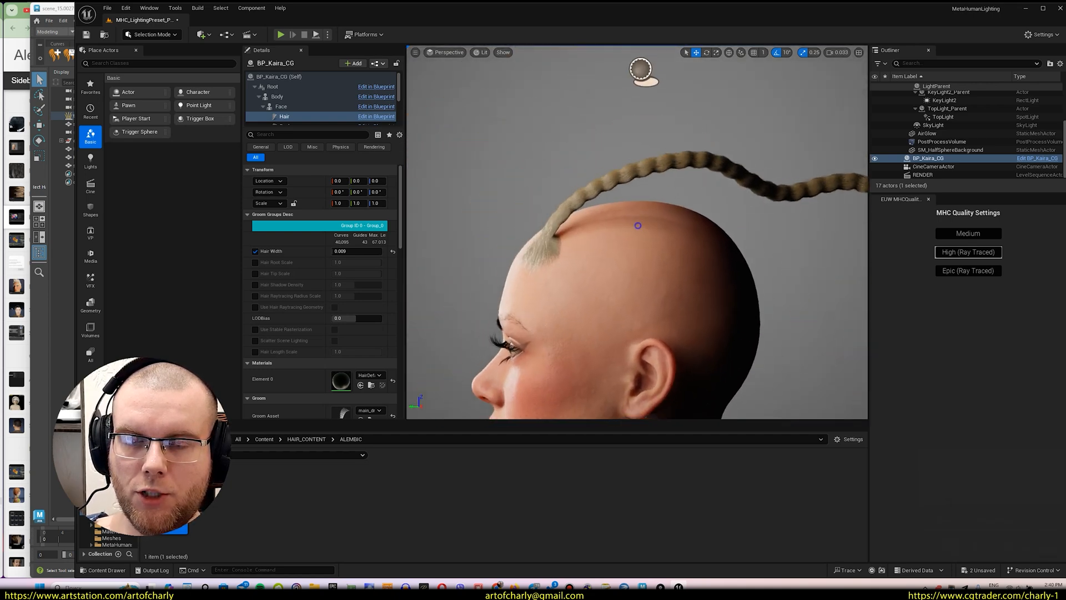
{"action": "right_click_drag", "start_coordinate": [637, 232], "coordinate": [705, 233], "text": "alt"}
{"action": "left_click_drag", "start_coordinate": [706, 233], "coordinate": [733, 244], "text": "alt"}
{"action": "left_click_drag", "start_coordinate": [637, 232], "coordinate": [594, 236], "text": "alt"}
{"action": "right_click_drag", "start_coordinate": [637, 233], "coordinate": [599, 232], "text": "alt"}
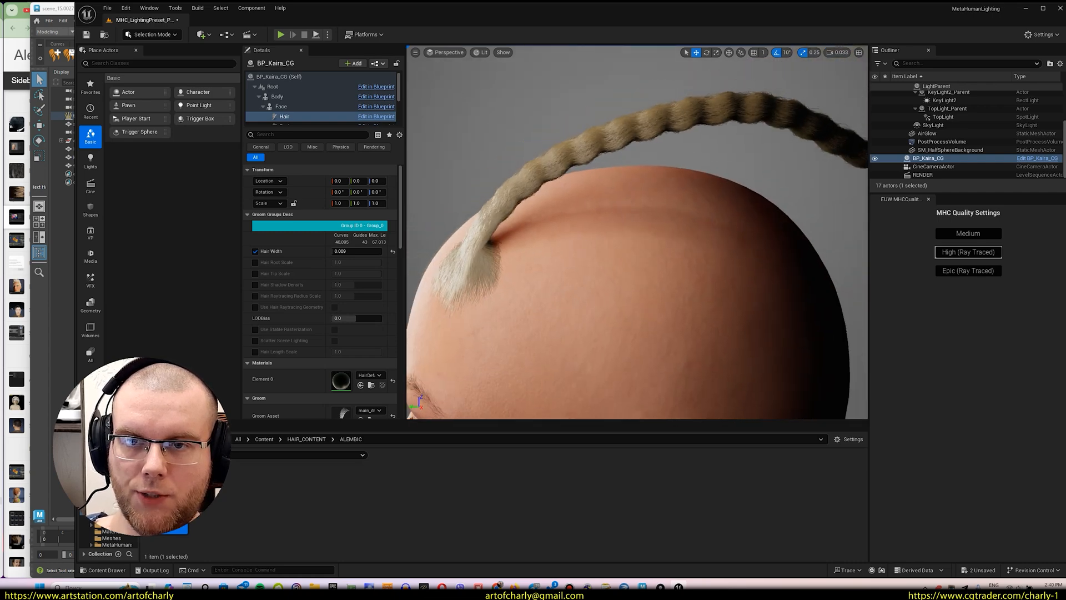
{"action": "left_click_drag", "start_coordinate": [637, 232], "coordinate": [622, 239], "text": "alt"}
{"action": "middle_click_drag", "start_coordinate": [637, 232], "coordinate": [525, 250], "text": "alt"}
{"action": "left_click_drag", "start_coordinate": [534, 210], "coordinate": [578, 213], "text": "alt"}
{"action": "right_click_drag", "start_coordinate": [533, 210], "coordinate": [477, 210], "text": "alt"}
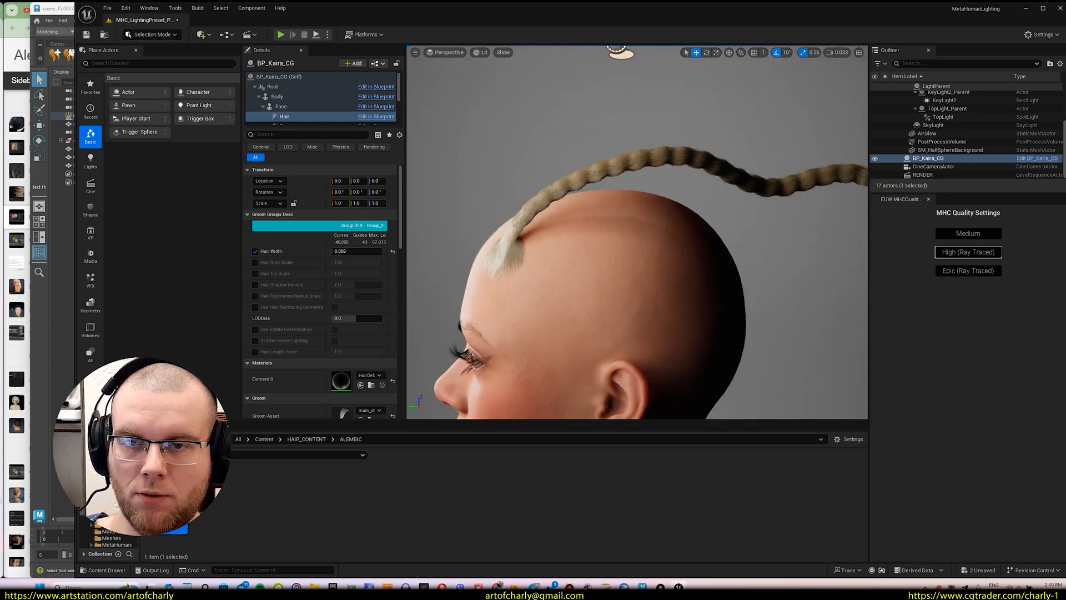
{"action": "left_click_drag", "start_coordinate": [533, 210], "coordinate": [560, 222], "text": "alt"}
{"action": "key", "text": "alt+Tab"}
{"action": "key", "text": "alt+Tab"}
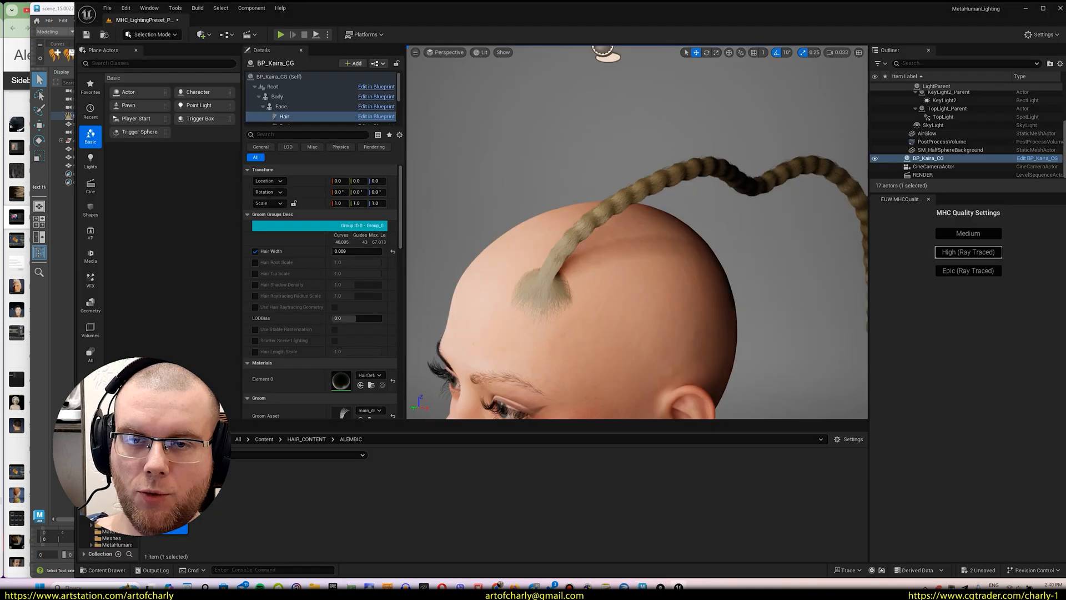
{"action": "left_click_drag", "start_coordinate": [504, 312], "coordinate": [480, 308], "text": "alt"}
{"action": "middle_click_drag", "start_coordinate": [694, 361], "coordinate": [668, 318], "text": "alt"}
- Switch to Maya and disable the Frizz1 and Curl1 operators in the Ornatrix stack
{"action": "key", "text": "alt+Tab"}
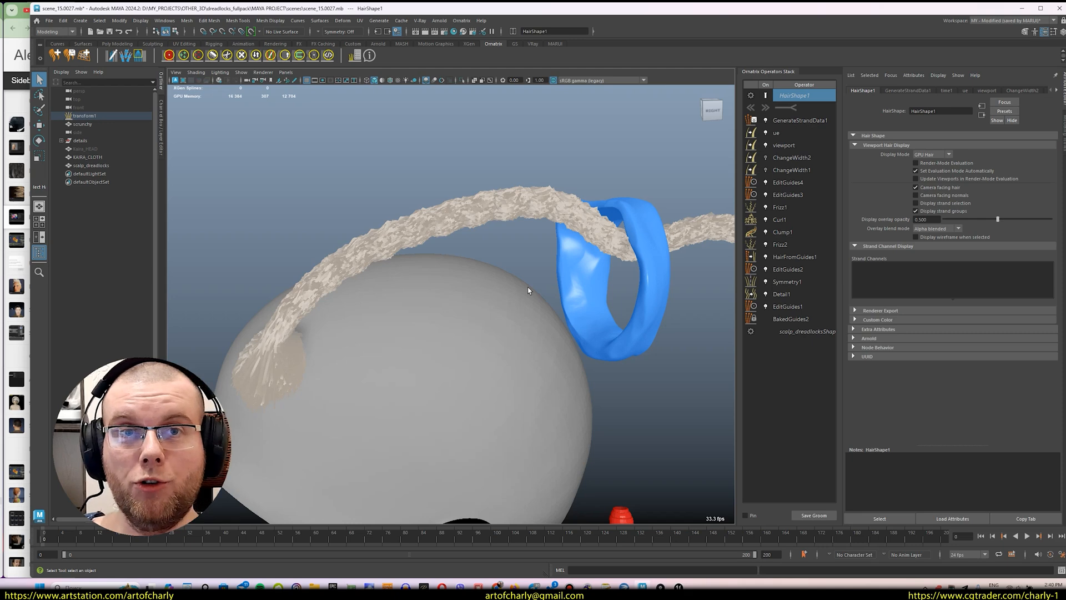
{"action": "left_click", "coordinate": [770, 208]}
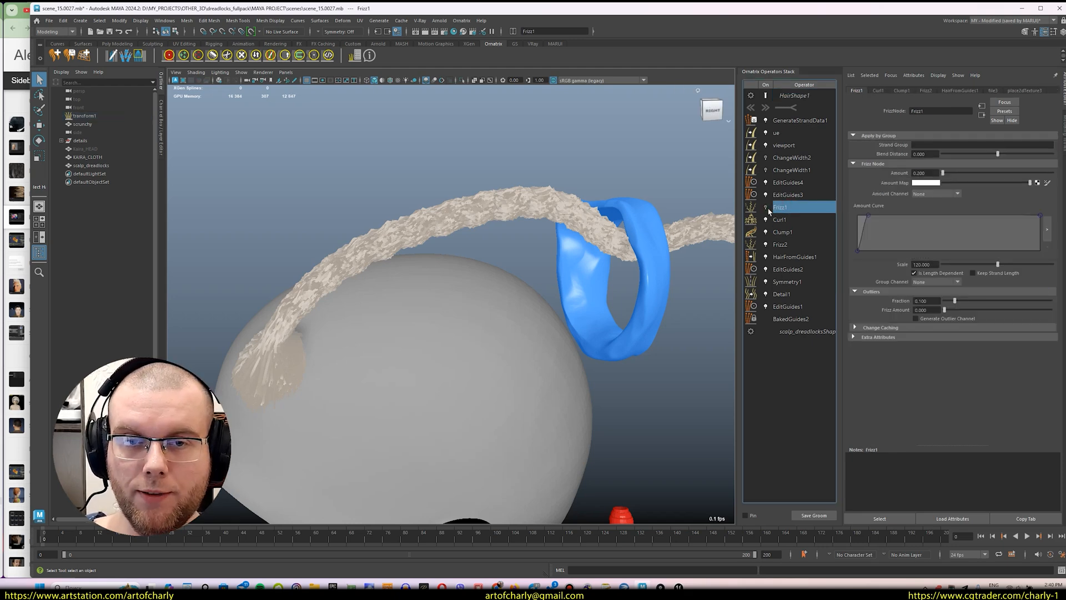
{"action": "left_click_drag", "start_coordinate": [611, 205], "coordinate": [524, 194], "text": "alt"}
{"action": "middle_click_drag", "start_coordinate": [539, 303], "coordinate": [488, 224], "text": "alt"}
{"action": "scroll", "coordinate": [489, 224], "scroll_direction": "up", "scroll_amount": 3}
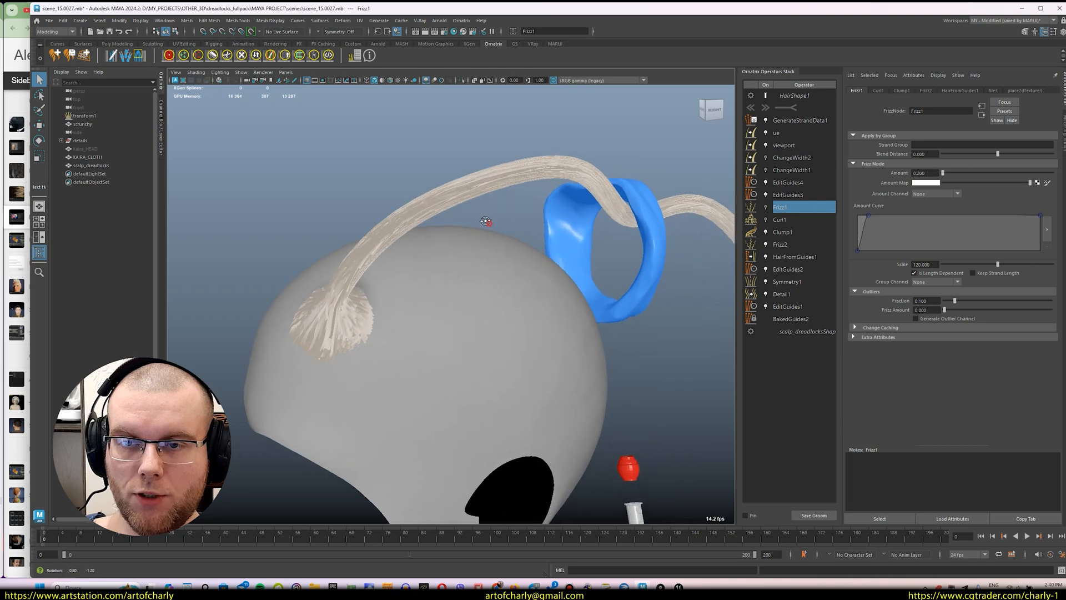
{"action": "left_click_drag", "start_coordinate": [489, 224], "coordinate": [455, 221], "text": "alt"}
{"action": "middle_click_drag", "start_coordinate": [489, 223], "coordinate": [458, 214], "text": "alt"}
- Try 30 as Detail1's View Point Count, and set its view and render point counts to 70
{"action": "left_click", "coordinate": [783, 295]}
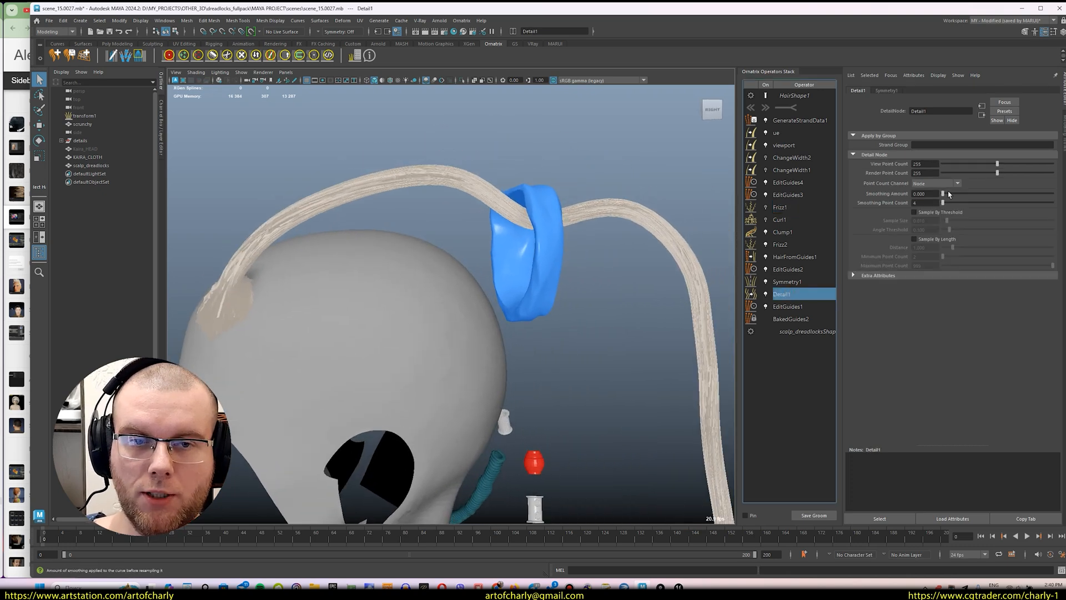
{"action": "double_click", "coordinate": [929, 164]}
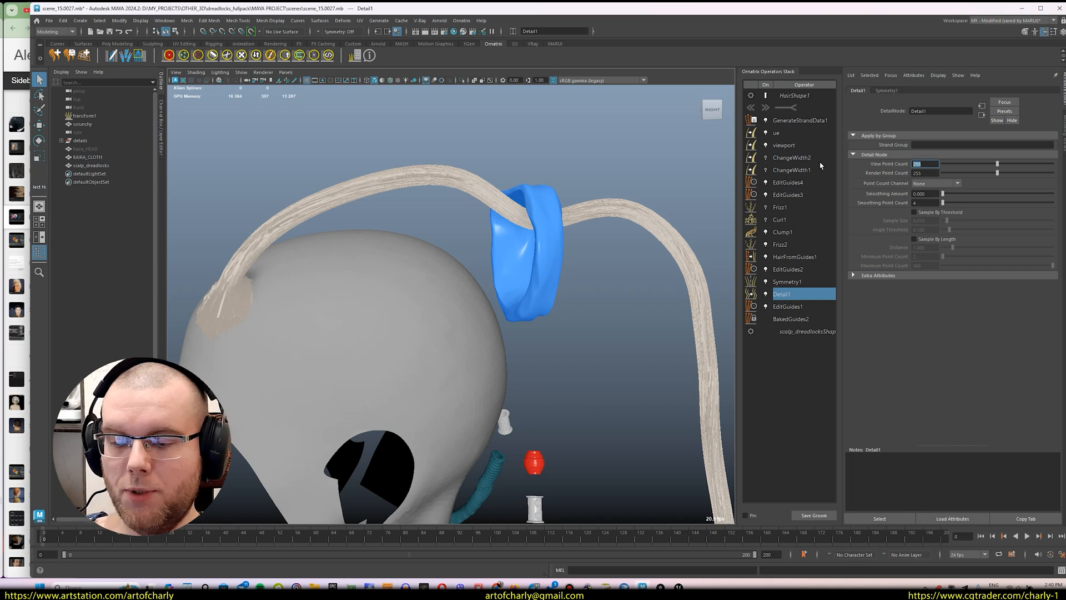
{"action": "left_click_drag", "start_coordinate": [477, 236], "coordinate": [545, 243], "text": "alt"}
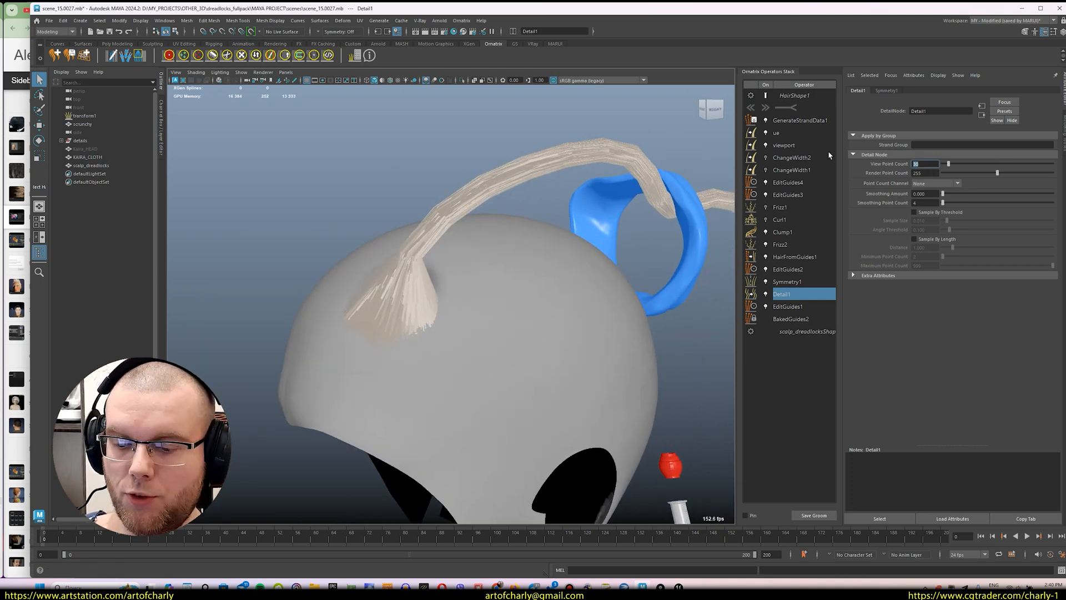
{"action": "type", "text": "70"}
{"action": "key", "text": "Return"}
- Examine the smoothness of the dreadlock's curve between the scalp and the scrunchie
{"action": "left_click_drag", "start_coordinate": [467, 261], "coordinate": [450, 277], "text": "alt"}
{"action": "scroll", "coordinate": [433, 242], "scroll_direction": "down", "scroll_amount": 3}
{"action": "scroll", "coordinate": [450, 277], "scroll_direction": "down", "scroll_amount": 2}
{"action": "middle_click_drag", "start_coordinate": [450, 277], "coordinate": [426, 212], "text": "alt"}
{"action": "left_click_drag", "start_coordinate": [427, 212], "coordinate": [473, 267], "text": "alt"}
{"action": "right_click_drag", "start_coordinate": [472, 266], "coordinate": [541, 320], "text": "alt"}
{"action": "left_click_drag", "start_coordinate": [378, 233], "coordinate": [356, 264], "text": "alt"}
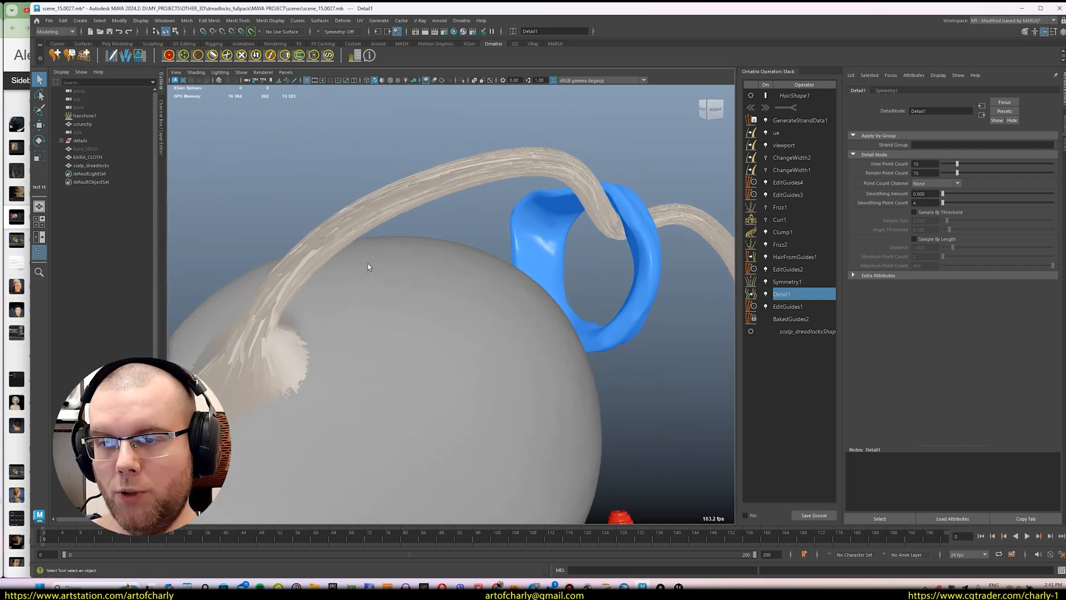
{"action": "right_click_drag", "start_coordinate": [348, 255], "coordinate": [308, 180], "text": "alt"}
{"action": "left_click_drag", "start_coordinate": [372, 228], "coordinate": [404, 239], "text": "alt"}
- Examine the flared root of the dreadlock up close where it meets the scalp
{"action": "right_click_drag", "start_coordinate": [404, 230], "coordinate": [436, 354], "text": "alt"}
{"action": "middle_click_drag", "start_coordinate": [436, 354], "coordinate": [467, 397], "text": "alt"}
{"action": "left_click_drag", "start_coordinate": [416, 309], "coordinate": [464, 350], "text": "alt"}
{"action": "right_click_drag", "start_coordinate": [428, 316], "coordinate": [450, 378], "text": "alt"}
{"action": "middle_click_drag", "start_coordinate": [449, 378], "coordinate": [441, 303], "text": "alt"}
{"action": "right_click_drag", "start_coordinate": [440, 307], "coordinate": [447, 328], "text": "alt"}
{"action": "left_click_drag", "start_coordinate": [447, 328], "coordinate": [436, 358], "text": "alt"}
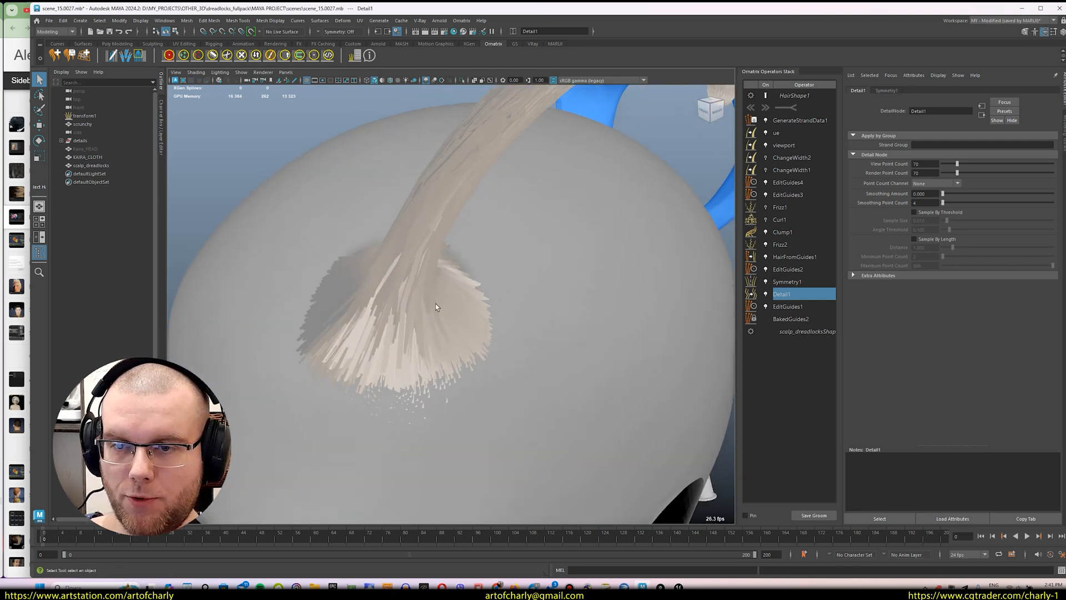
{"action": "right_click_drag", "start_coordinate": [436, 304], "coordinate": [411, 304], "text": "alt"}
{"action": "left_click_drag", "start_coordinate": [412, 304], "coordinate": [380, 284], "text": "alt"}
{"action": "right_click_drag", "start_coordinate": [422, 277], "coordinate": [457, 298], "text": "alt"}
{"action": "middle_click_drag", "start_coordinate": [457, 298], "coordinate": [457, 345], "text": "alt"}
- Export HairShape1 as Ornatrix Alembic, replacing main_dreadlock.abc, and switch to Unreal
{"action": "left_click", "coordinate": [787, 99]}
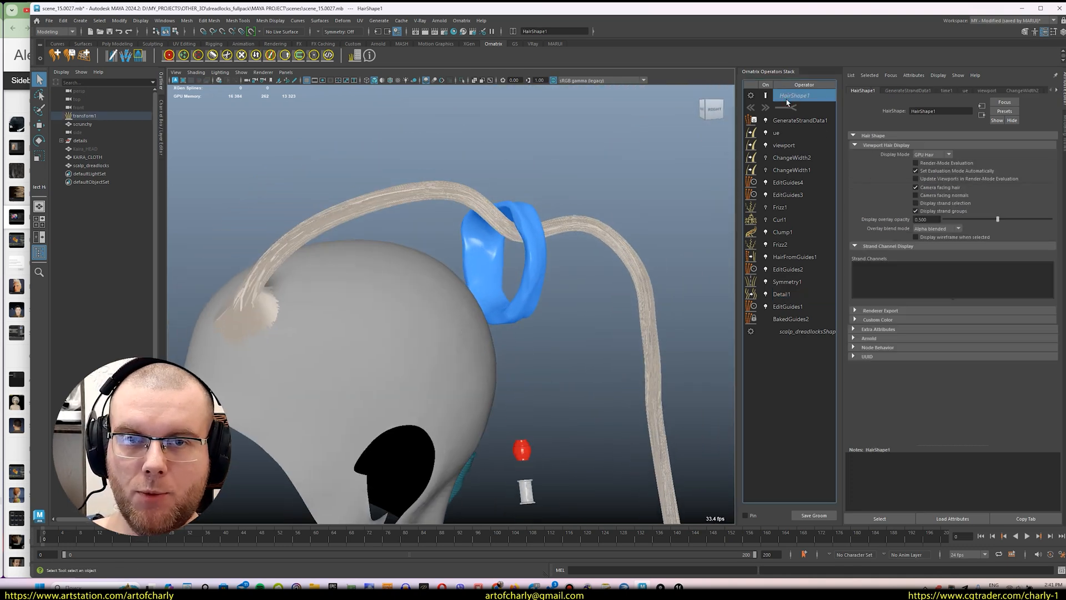
{"action": "left_click", "coordinate": [48, 21]}
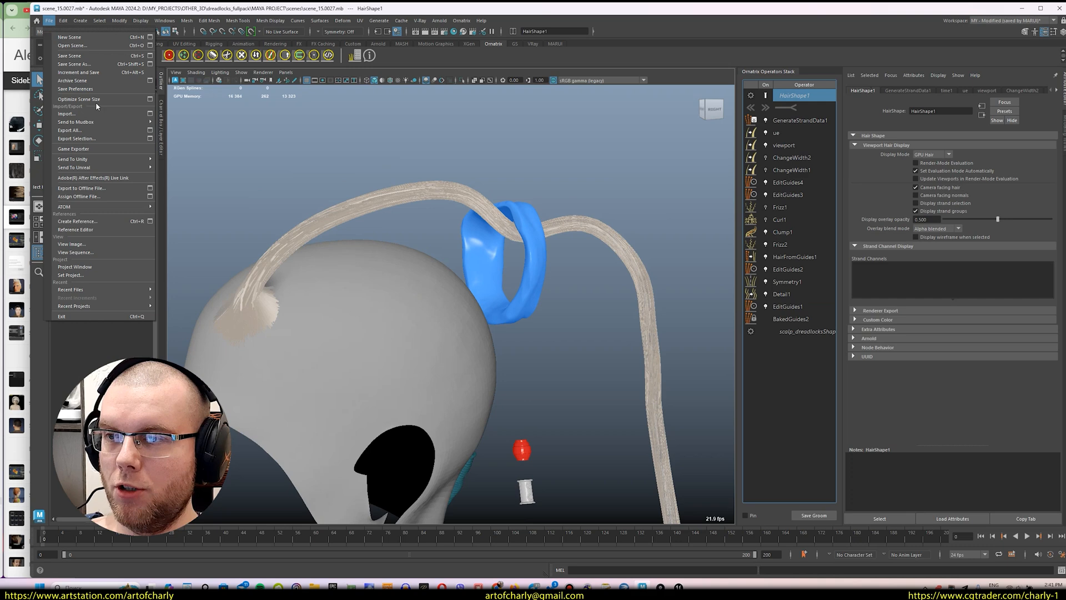
{"action": "left_click", "coordinate": [145, 135]}
{"action": "left_click", "coordinate": [252, 396]}
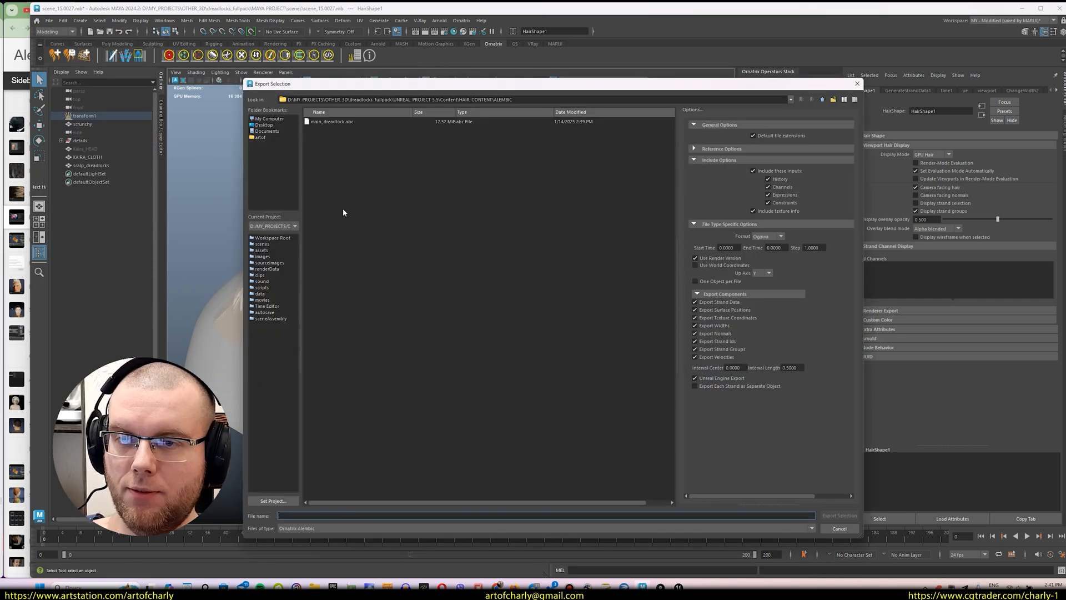
{"action": "double_click", "coordinate": [329, 123]}
{"action": "left_click", "coordinate": [531, 322]}
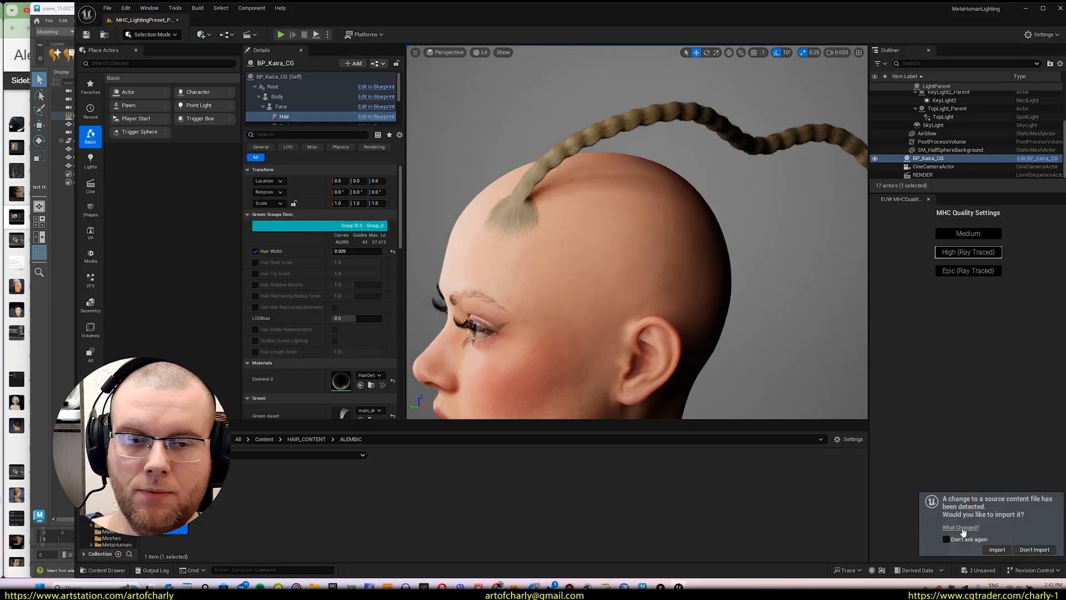
- Reimport the changed main_dreadlock.abc and examine the dreadlock from its root along its full length
{"action": "left_click_drag", "start_coordinate": [611, 233], "coordinate": [814, 227], "text": "alt"}
{"action": "left_click_drag", "start_coordinate": [496, 120], "coordinate": [661, 122], "text": "alt"}
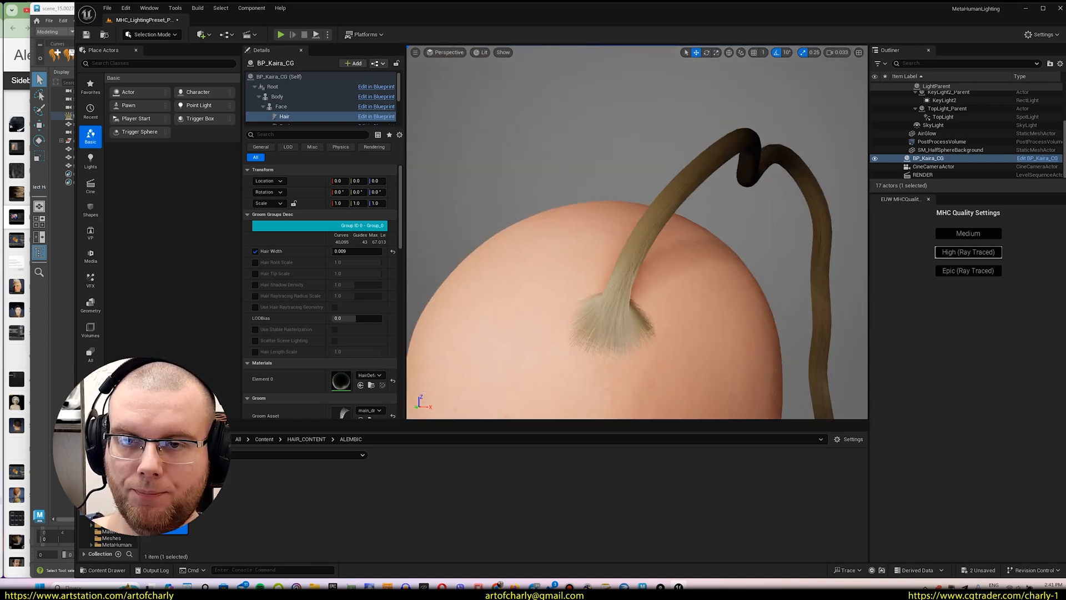
{"action": "scroll", "coordinate": [496, 120], "scroll_direction": "up", "scroll_amount": 3}
{"action": "left_click_drag", "start_coordinate": [659, 215], "coordinate": [634, 214], "text": "alt"}
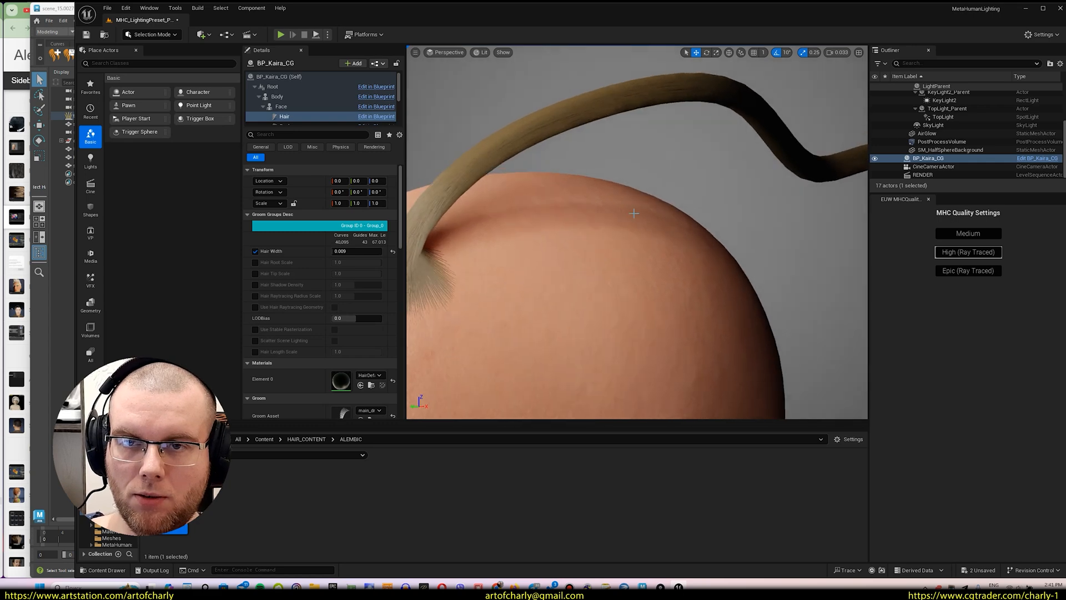
{"action": "left_click_drag", "start_coordinate": [637, 281], "coordinate": [566, 328], "text": "alt"}
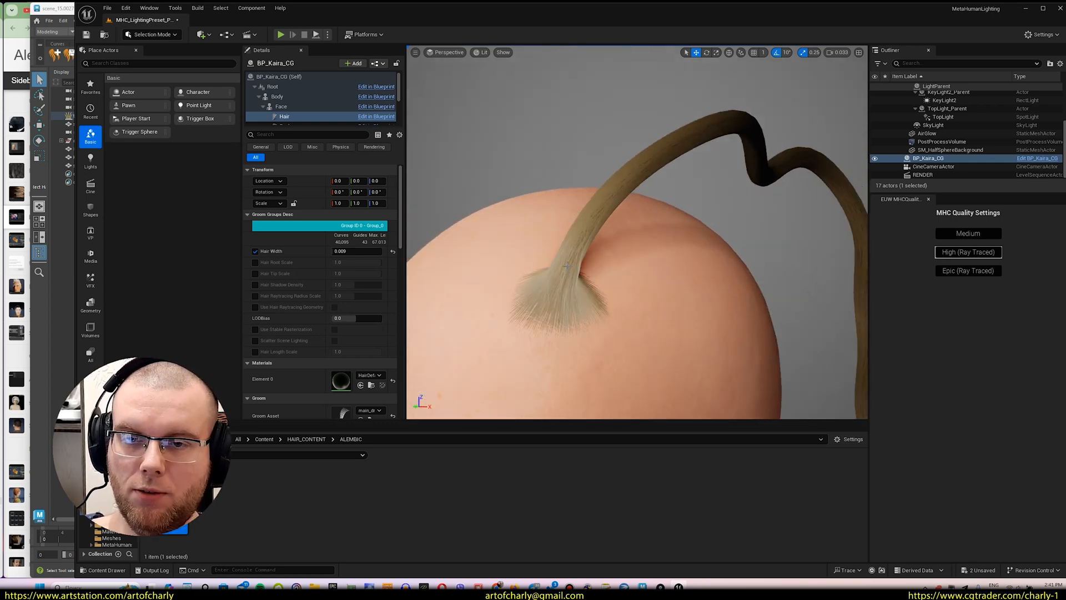
{"action": "left_click_drag", "start_coordinate": [567, 266], "coordinate": [534, 204], "text": "alt"}
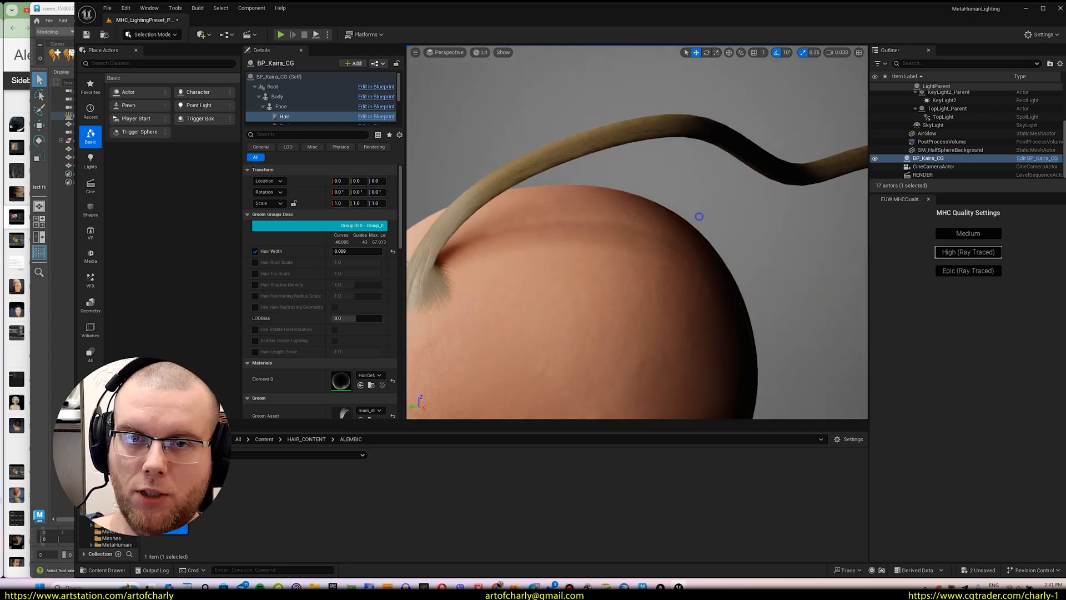
{"action": "right_click_drag", "start_coordinate": [699, 217], "coordinate": [687, 250], "text": "alt"}
{"action": "middle_click_drag", "start_coordinate": [599, 209], "coordinate": [638, 217], "text": "alt"}
{"action": "left_click_drag", "start_coordinate": [611, 217], "coordinate": [828, 233], "text": "alt"}
{"action": "left_click_drag", "start_coordinate": [533, 327], "coordinate": [725, 342], "text": "alt"}
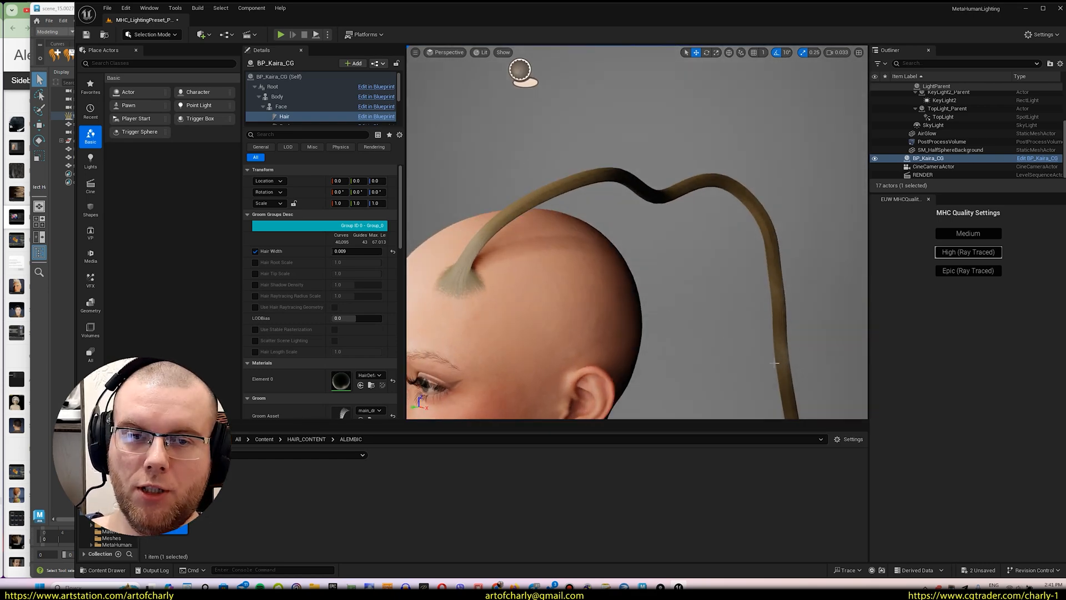
- Switch to Maya and create a branch of the dreadlock hair from the EditGuides2 operator
{"action": "key", "text": "alt+Tab"}
{"action": "left_click_drag", "start_coordinate": [414, 306], "coordinate": [449, 276], "text": "alt"}
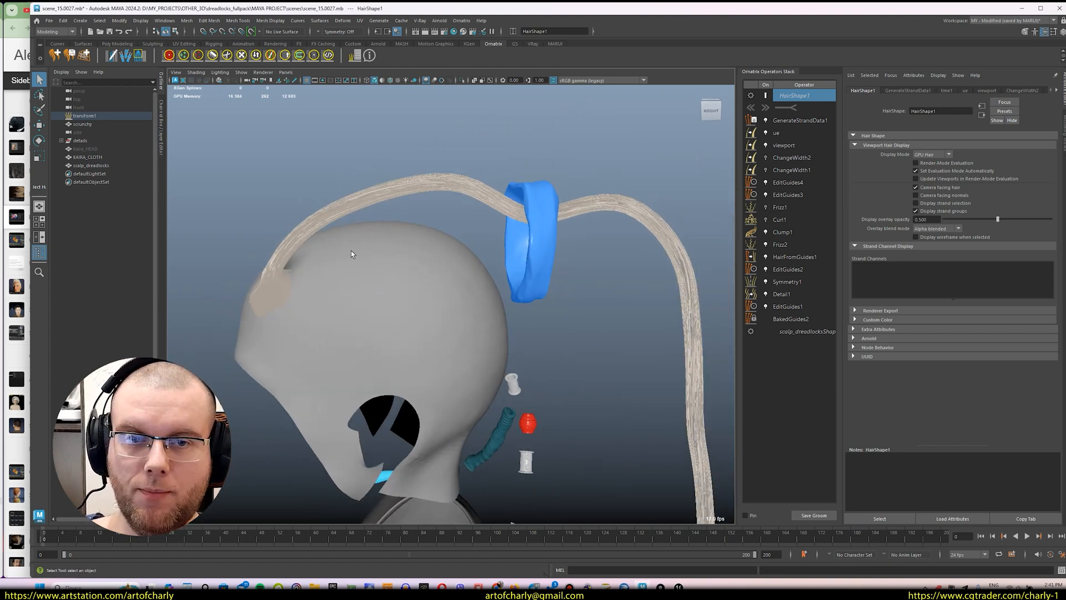
{"action": "left_click_drag", "start_coordinate": [407, 242], "coordinate": [433, 244], "text": "alt"}
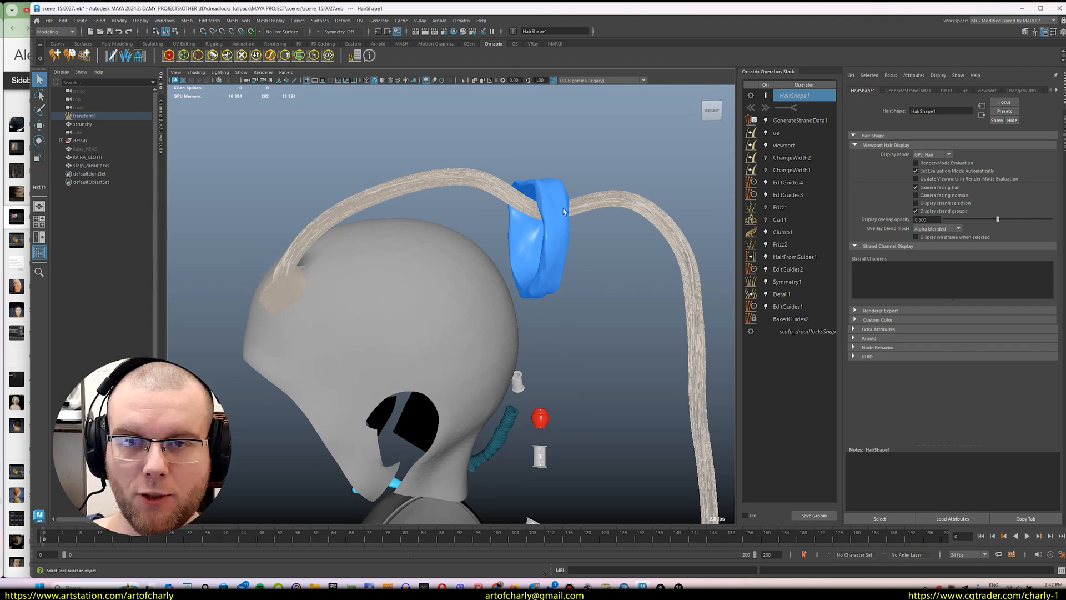
{"action": "left_click_drag", "start_coordinate": [552, 230], "coordinate": [586, 240], "text": "alt"}
{"action": "left_click", "coordinate": [799, 271]}
{"action": "right_click", "coordinate": [800, 271]}
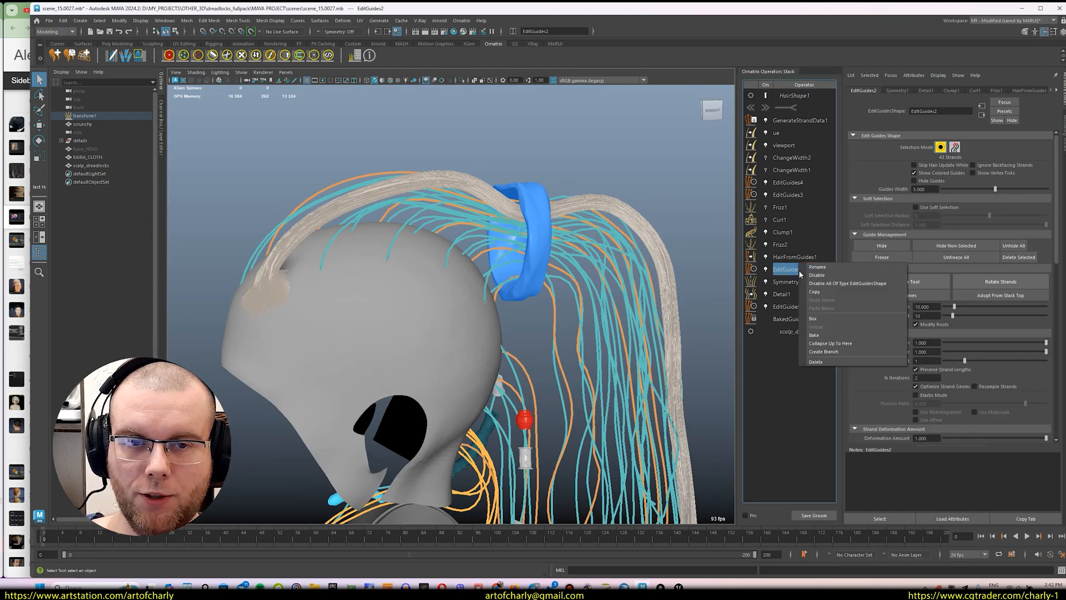
{"action": "left_click", "coordinate": [826, 352]}
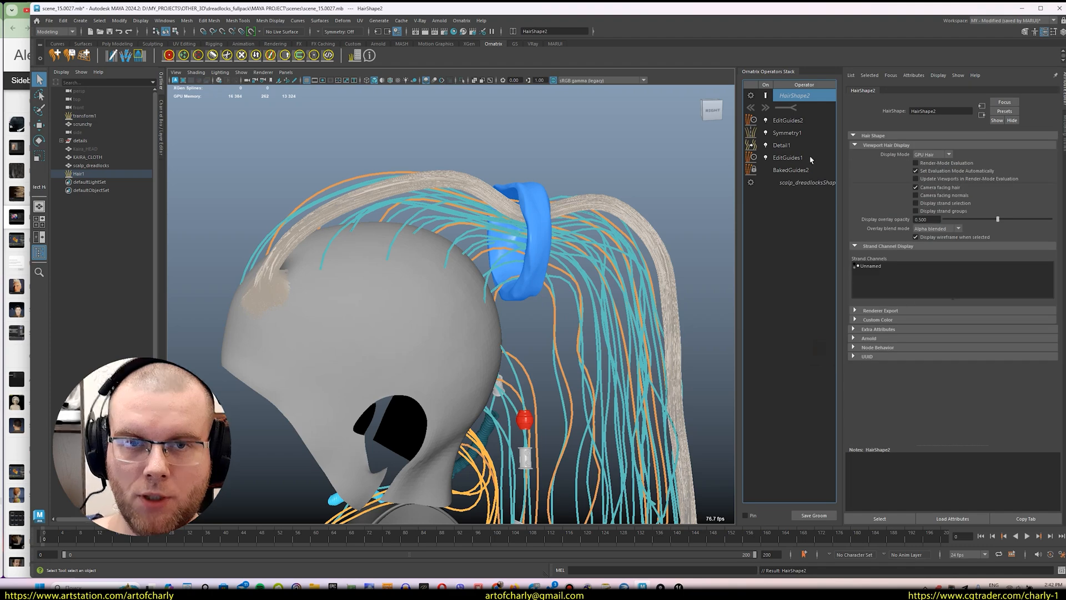
- Turn on strand selection for EditGuides2, hide the transform1 dreadlock hair, and pick its guide at the front of the scalp
{"action": "left_click_drag", "start_coordinate": [484, 186], "coordinate": [424, 205], "text": "alt"}
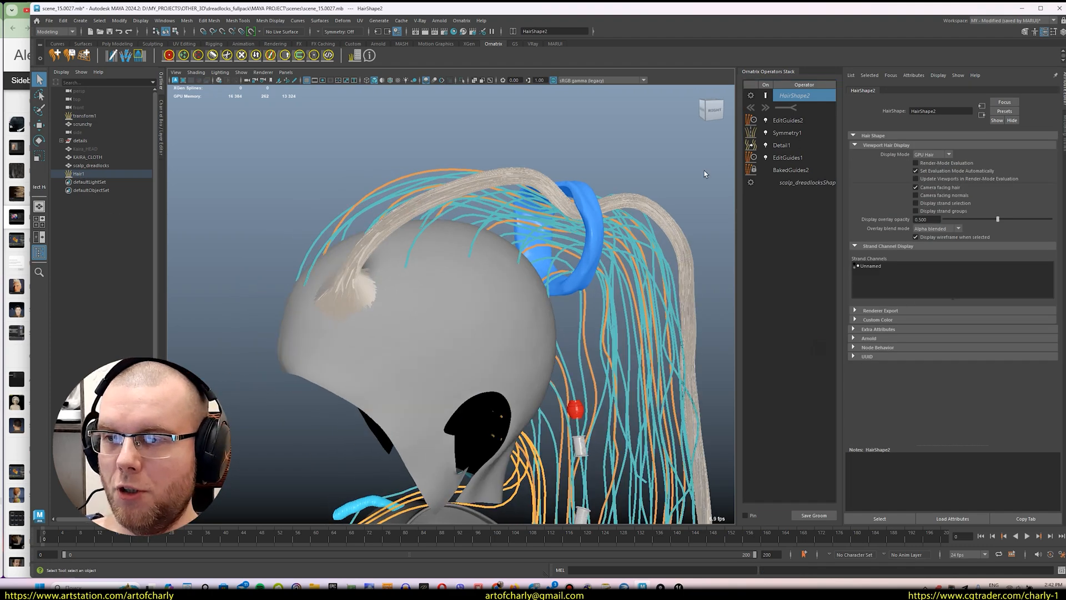
{"action": "left_click_drag", "start_coordinate": [704, 174], "coordinate": [377, 164], "text": "alt"}
{"action": "left_click_drag", "start_coordinate": [449, 122], "coordinate": [447, 192], "text": "alt"}
{"action": "right_click_drag", "start_coordinate": [416, 204], "coordinate": [443, 268], "text": "alt"}
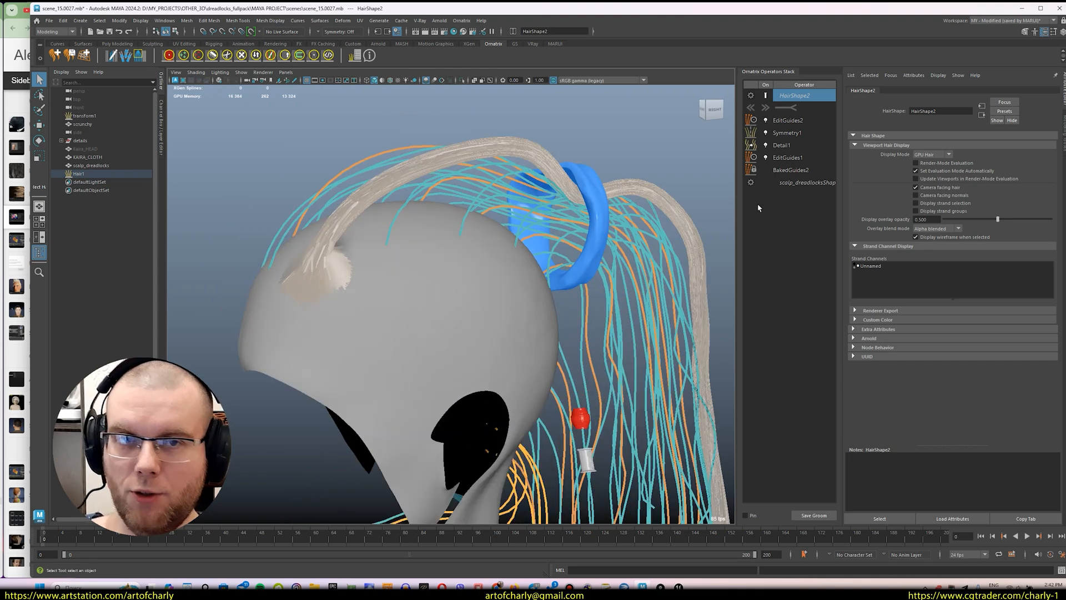
{"action": "left_click", "coordinate": [788, 120]}
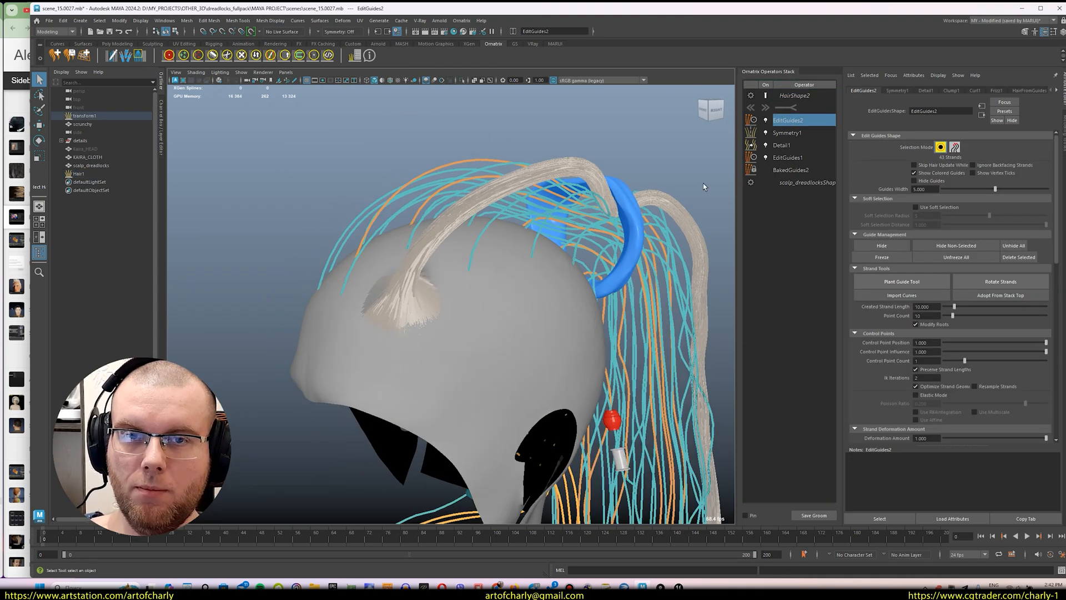
{"action": "left_click", "coordinate": [942, 150]}
{"action": "left_click_drag", "start_coordinate": [547, 194], "coordinate": [397, 271], "text": "alt"}
{"action": "middle_click_drag", "start_coordinate": [397, 271], "coordinate": [375, 284], "text": "alt"}
{"action": "left_click_drag", "start_coordinate": [376, 285], "coordinate": [435, 261], "text": "alt"}
{"action": "left_click", "coordinate": [84, 116]}
{"action": "key", "text": "ctrl+h"}
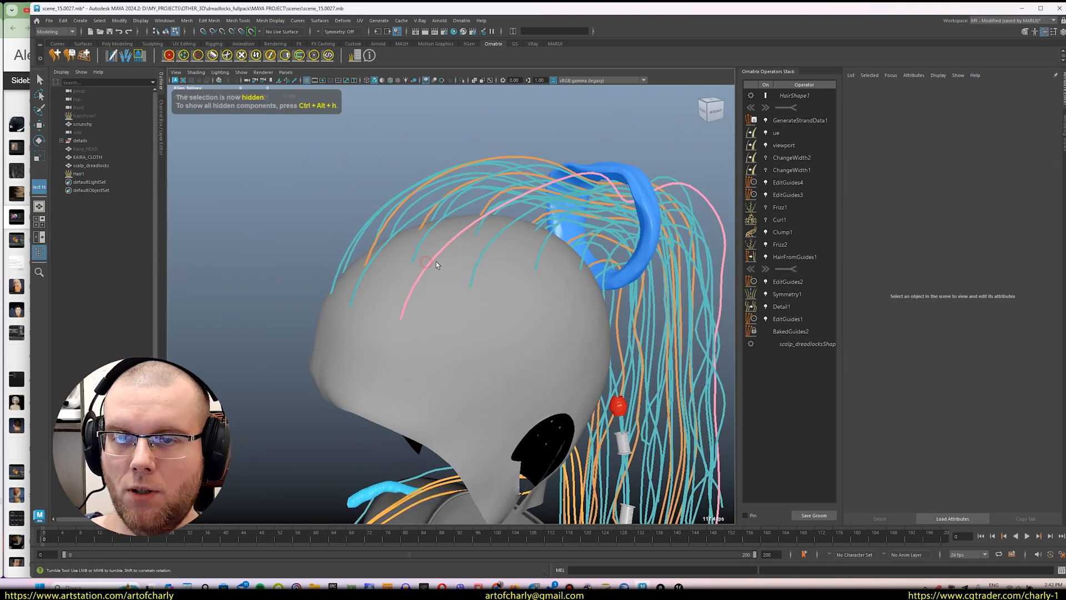
{"action": "left_click", "coordinate": [410, 304]}
{"action": "middle_click_drag", "start_coordinate": [464, 302], "coordinate": [418, 312], "text": "alt"}
- Add a Mesh from Strands operator to the branched Hair1 groom
{"action": "left_click", "coordinate": [82, 174]}
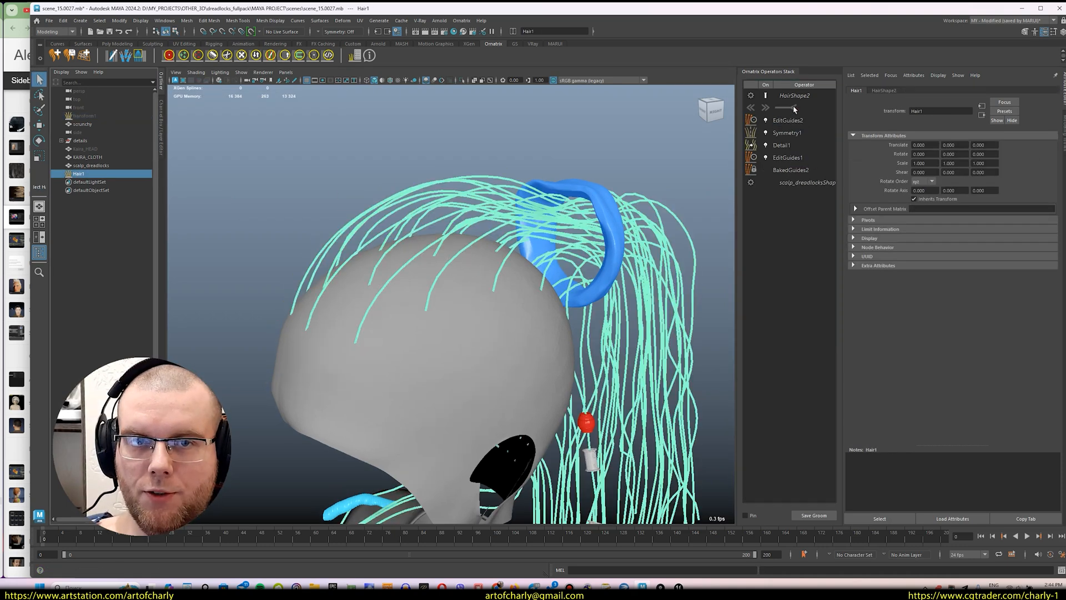
{"action": "left_click", "coordinate": [795, 98]}
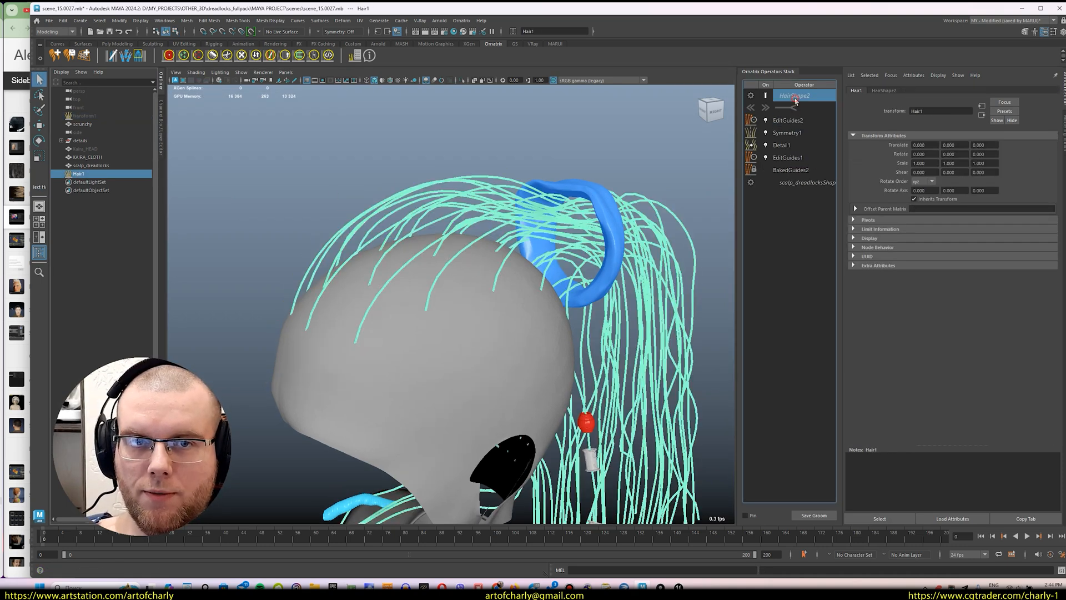
{"action": "left_click", "coordinate": [462, 21]}
{"action": "left_click", "coordinate": [489, 66]}
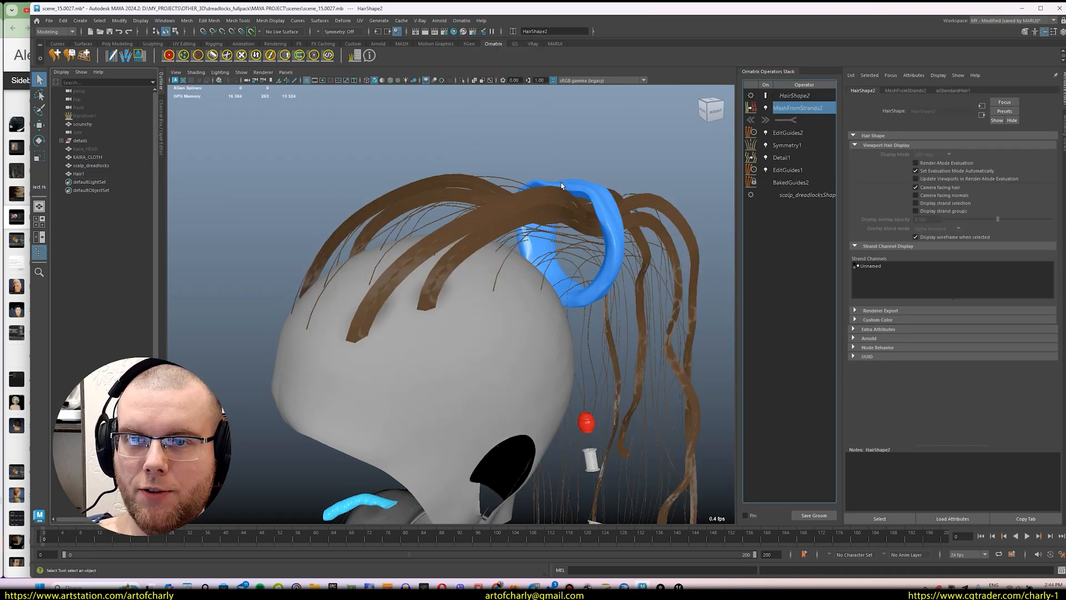
- Set the strand mesh to the tube-shaped type, conformed to Surface Normal, with a side count of 8
{"action": "left_click", "coordinate": [922, 171]}
{"action": "mouse_move", "coordinate": [461, 269]}
{"action": "left_mouse_down", "text": "alt"}
{"action": "mouse_move", "coordinate": [632, 271]}
{"action": "mouse_move", "coordinate": [445, 266]}
{"action": "left_mouse_up", "text": "alt"}
{"action": "left_click", "coordinate": [936, 197]}
{"action": "left_click", "coordinate": [931, 205]}
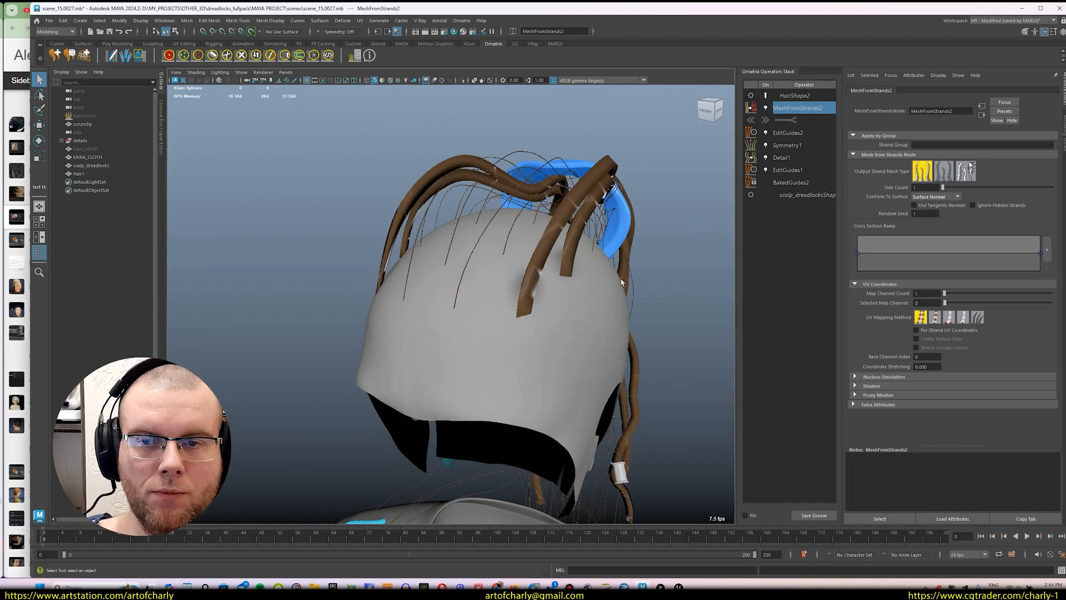
{"action": "left_click_drag", "start_coordinate": [611, 257], "coordinate": [570, 268], "text": "alt"}
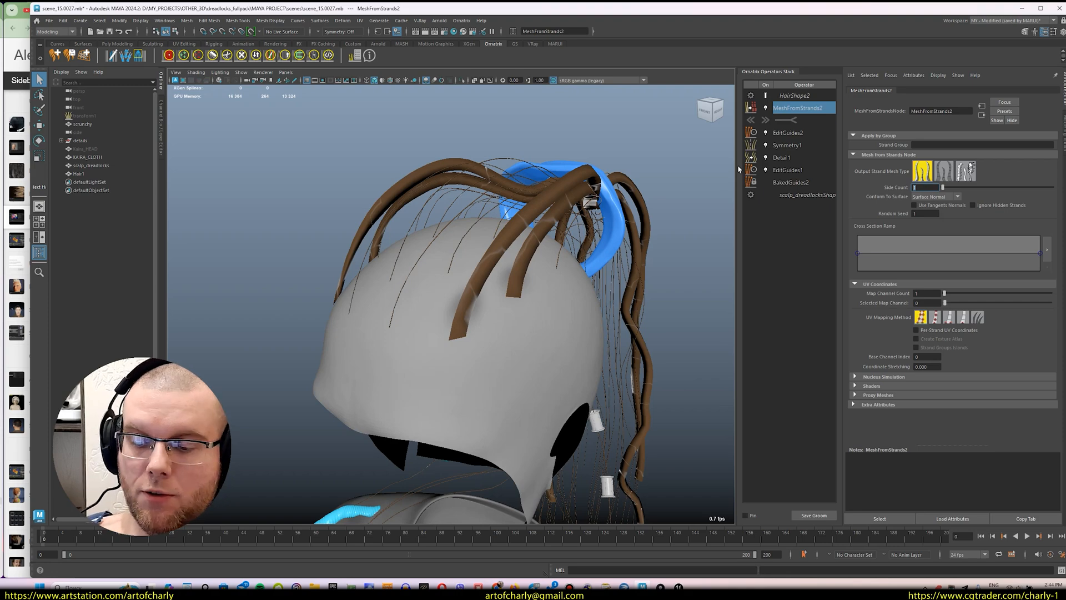
{"action": "type", "text": "8"}
{"action": "key", "text": "Return"}
{"action": "left_click_drag", "start_coordinate": [590, 233], "coordinate": [616, 236], "text": "alt"}
- Try to comb the guides in EditGuides2 with the Comb Brush while the tube meshes are displayed
{"action": "left_click", "coordinate": [794, 133]}
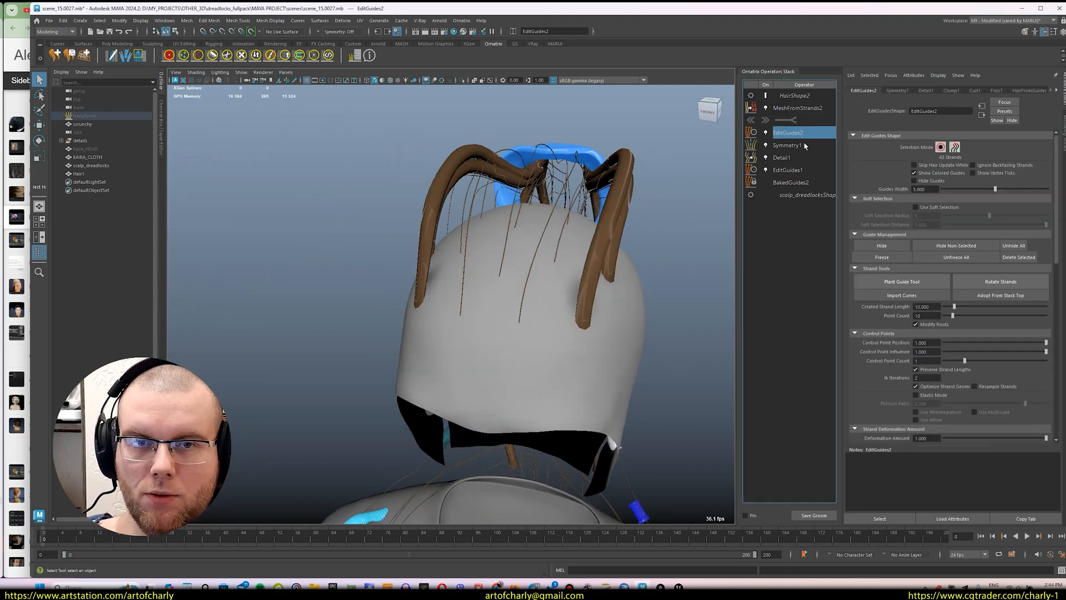
{"action": "left_click", "coordinate": [940, 148]}
{"action": "left_click_drag", "start_coordinate": [455, 278], "coordinate": [305, 313], "text": "alt"}
{"action": "right_click_drag", "start_coordinate": [377, 366], "coordinate": [380, 225], "text": "alt"}
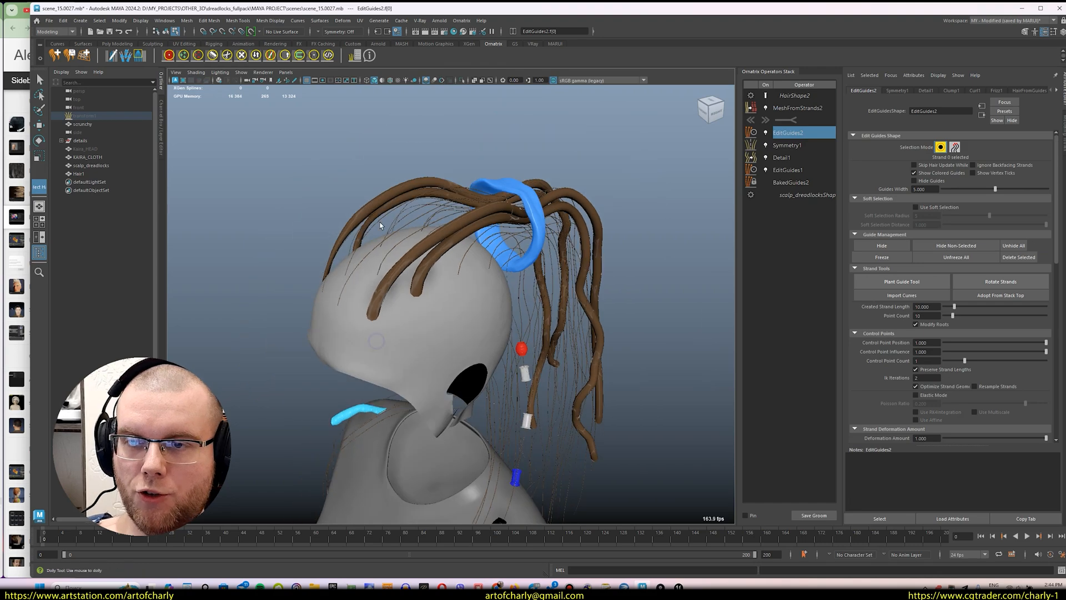
{"action": "right_click_drag", "start_coordinate": [375, 272], "coordinate": [401, 305]}
{"action": "left_click_drag", "start_coordinate": [403, 308], "coordinate": [378, 217], "text": "alt"}
{"action": "middle_click_drag", "start_coordinate": [378, 216], "coordinate": [388, 244], "text": "alt"}
{"action": "mouse_move", "coordinate": [391, 242]}
{"action": "left_mouse_down"}
{"action": "mouse_move", "coordinate": [443, 201]}
{"action": "mouse_move", "coordinate": [478, 248]}
{"action": "mouse_move", "coordinate": [489, 233]}
{"action": "left_mouse_up"}
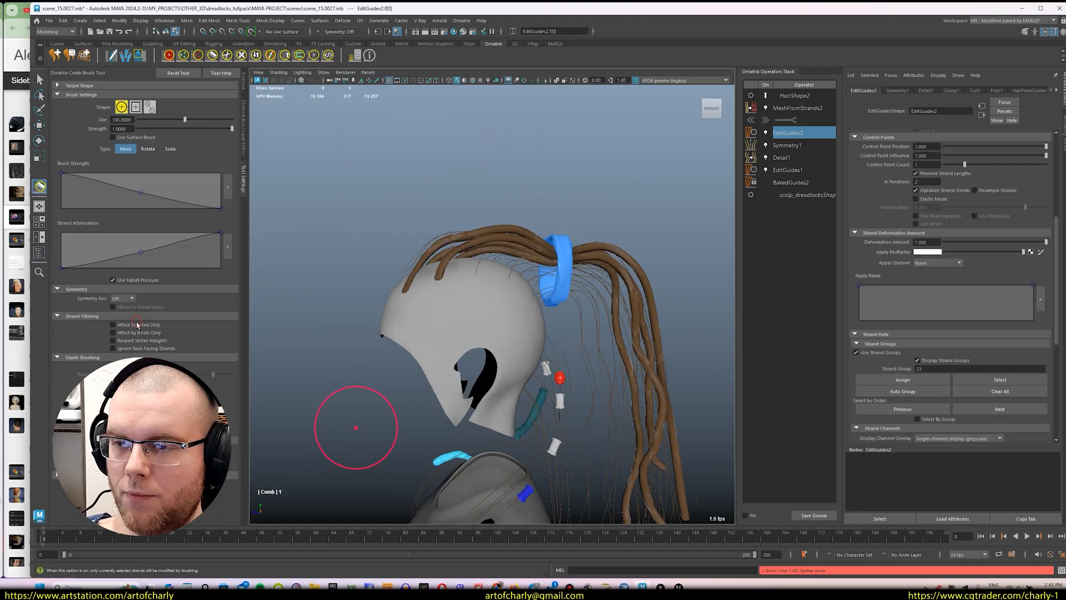
- Limit the Comb Brush to selected strands with Affect Selected Only and return to the Outliner and the Select tool
{"action": "left_click", "coordinate": [137, 325]}
{"action": "middle_click_drag", "start_coordinate": [369, 281], "coordinate": [443, 285], "text": "alt"}
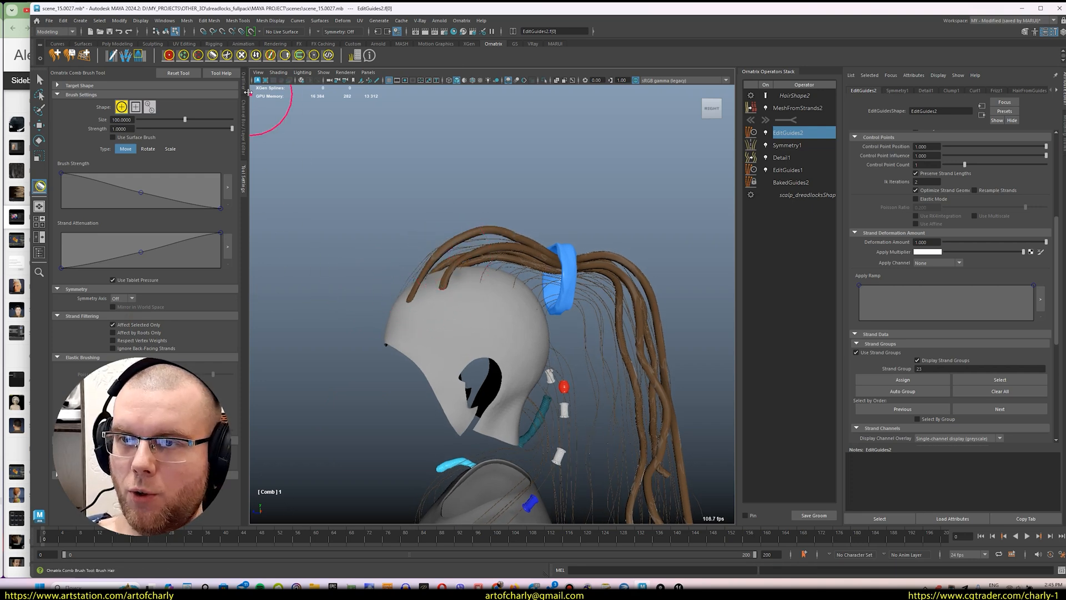
{"action": "left_click", "coordinate": [39, 253]}
{"action": "key", "text": "q"}
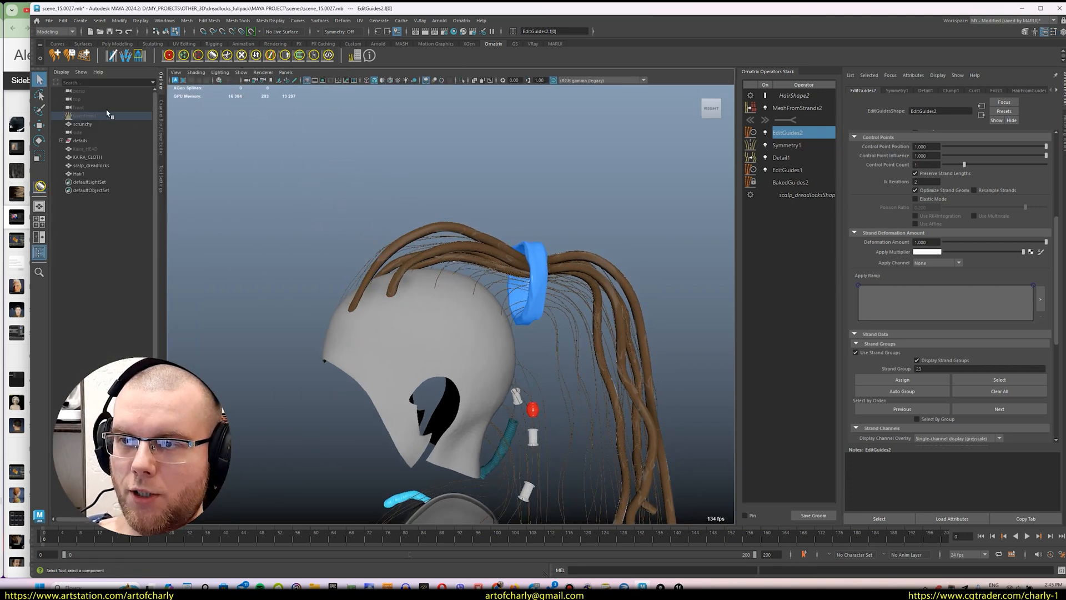
- Unhide the transform1 dreadlock hair so it shows together with the tube meshes
{"action": "left_click", "coordinate": [96, 116]}
{"action": "key", "text": "shift+h"}
{"action": "left_click_drag", "start_coordinate": [394, 226], "coordinate": [378, 267], "text": "alt"}
{"action": "scroll", "coordinate": [356, 253], "scroll_direction": "up", "scroll_amount": 3}
{"action": "left_click_drag", "start_coordinate": [562, 257], "coordinate": [414, 260], "text": "alt"}
{"action": "scroll", "coordinate": [411, 261], "scroll_direction": "up", "scroll_amount": 5}
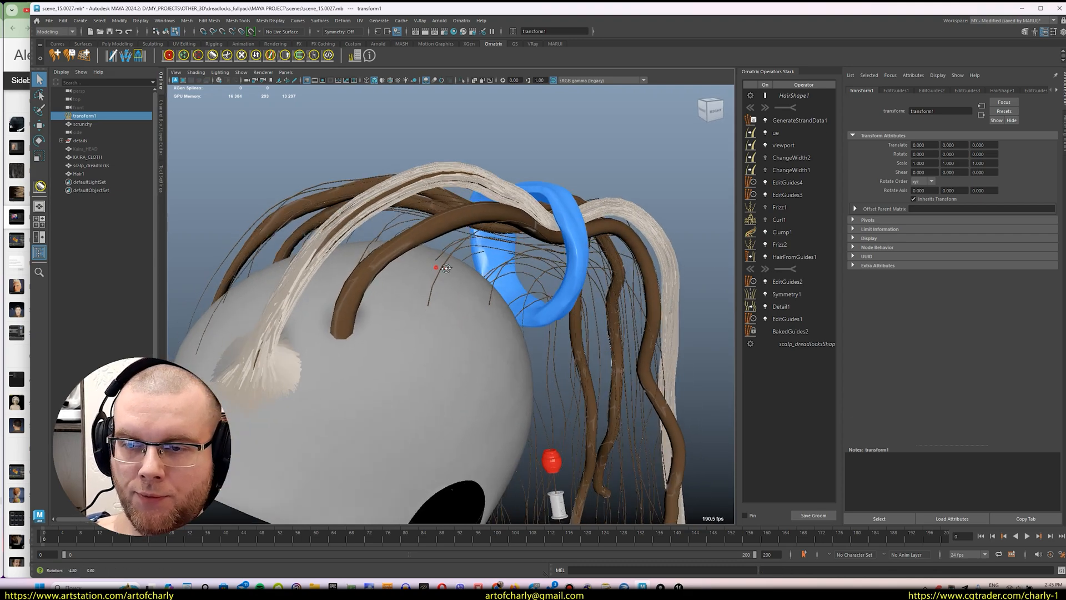
- Invert the strand selection in EditGuides2 and delete every guide except the main dreadlock's
{"action": "left_click", "coordinate": [800, 284]}
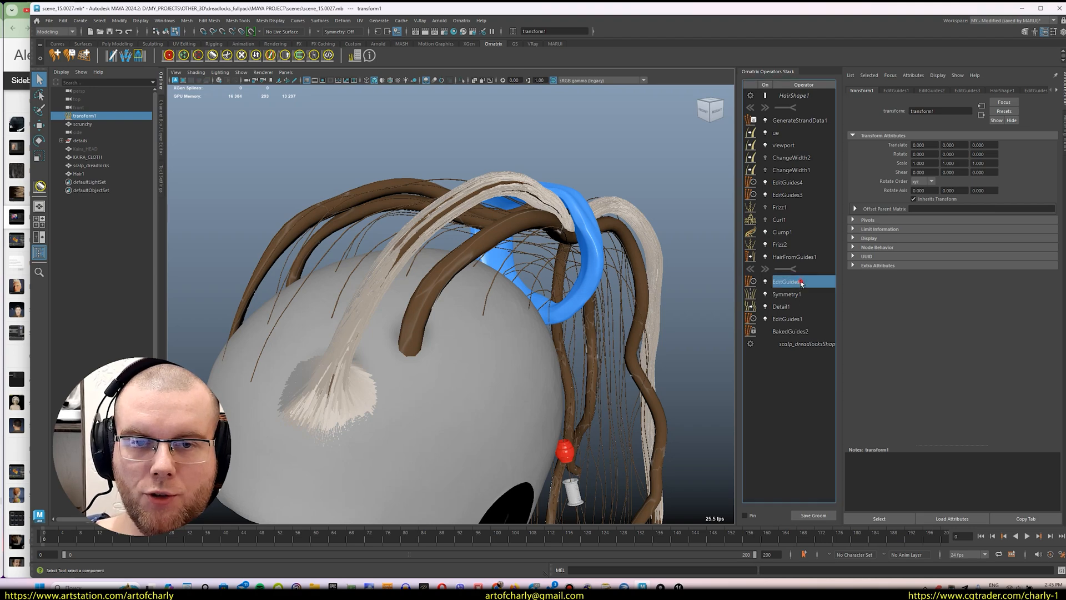
{"action": "left_click_drag", "start_coordinate": [534, 259], "coordinate": [464, 300], "text": "alt"}
{"action": "middle_click_drag", "start_coordinate": [463, 300], "coordinate": [483, 288], "text": "alt"}
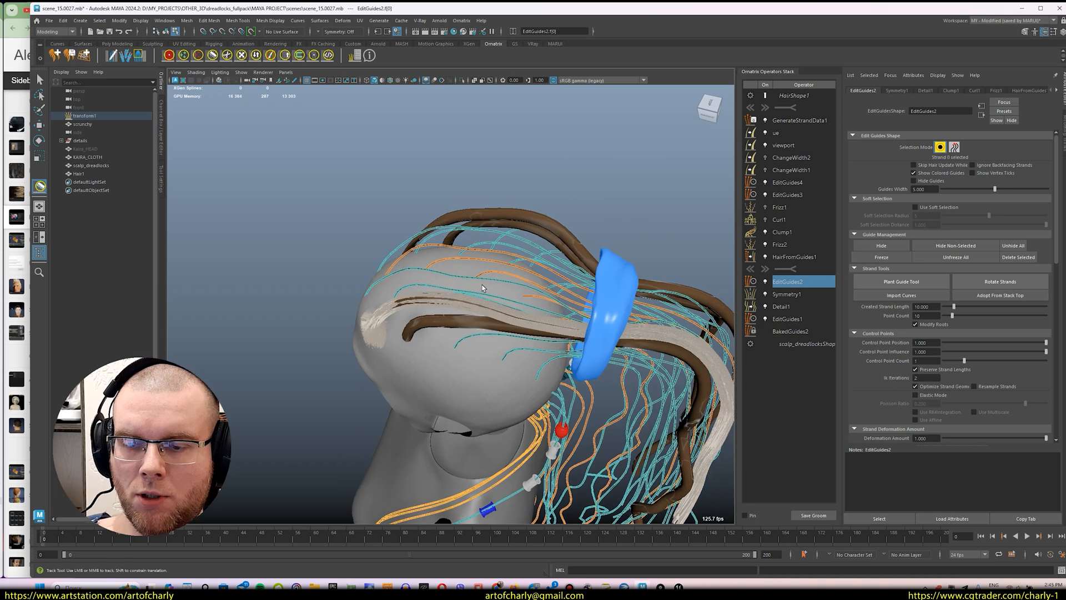
{"action": "key", "text": "ctrl+shift+i"}
{"action": "middle_click_drag", "start_coordinate": [467, 245], "coordinate": [445, 255], "text": "alt"}
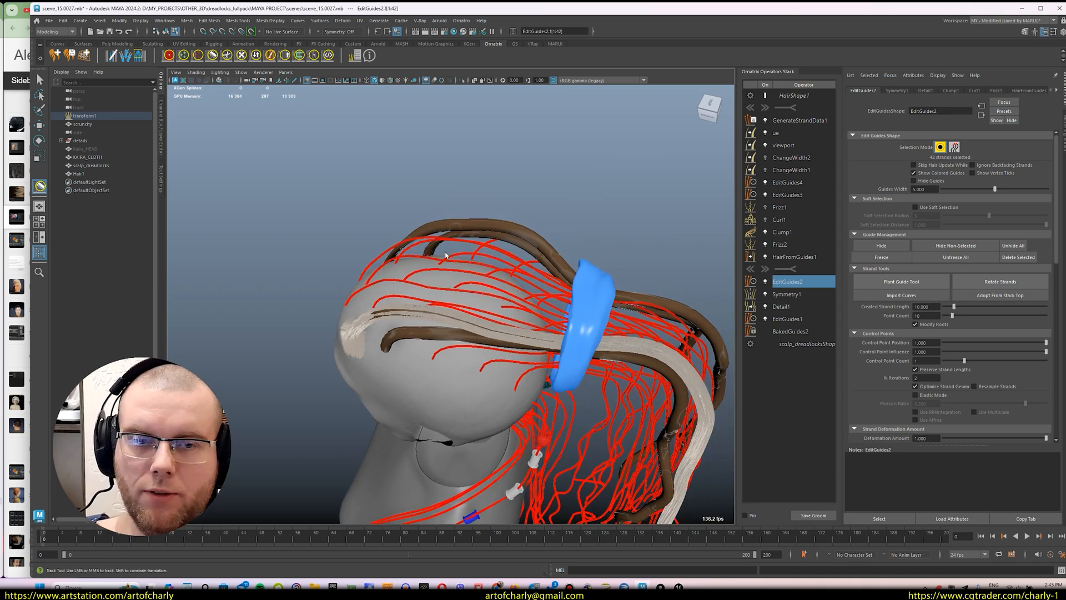
{"action": "left_click", "coordinate": [1020, 258]}
{"action": "left_click_drag", "start_coordinate": [494, 305], "coordinate": [468, 253], "text": "alt"}
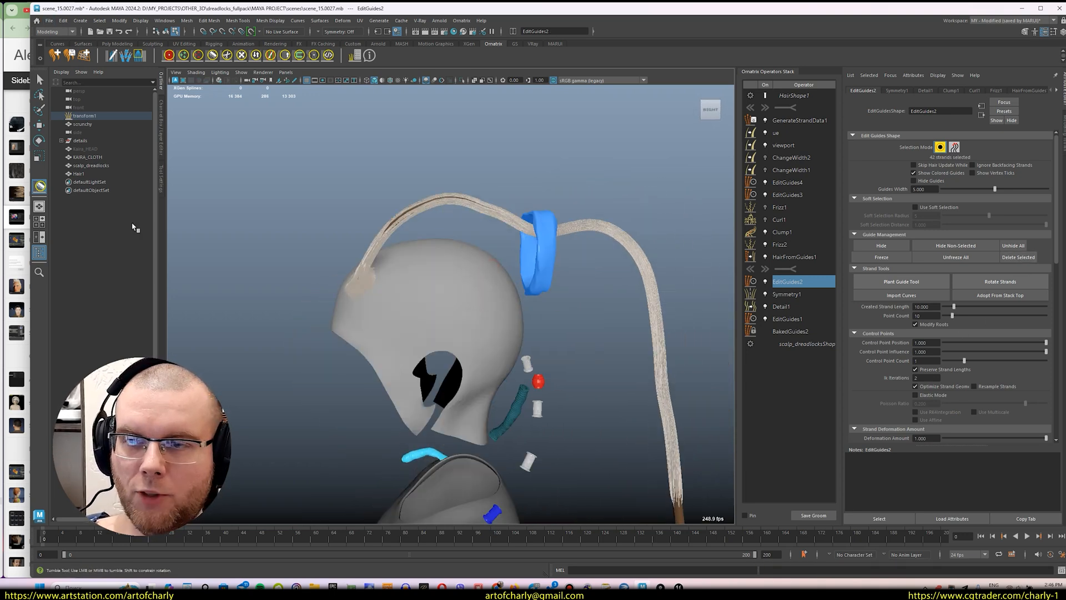
{"action": "left_click", "coordinate": [940, 147]}
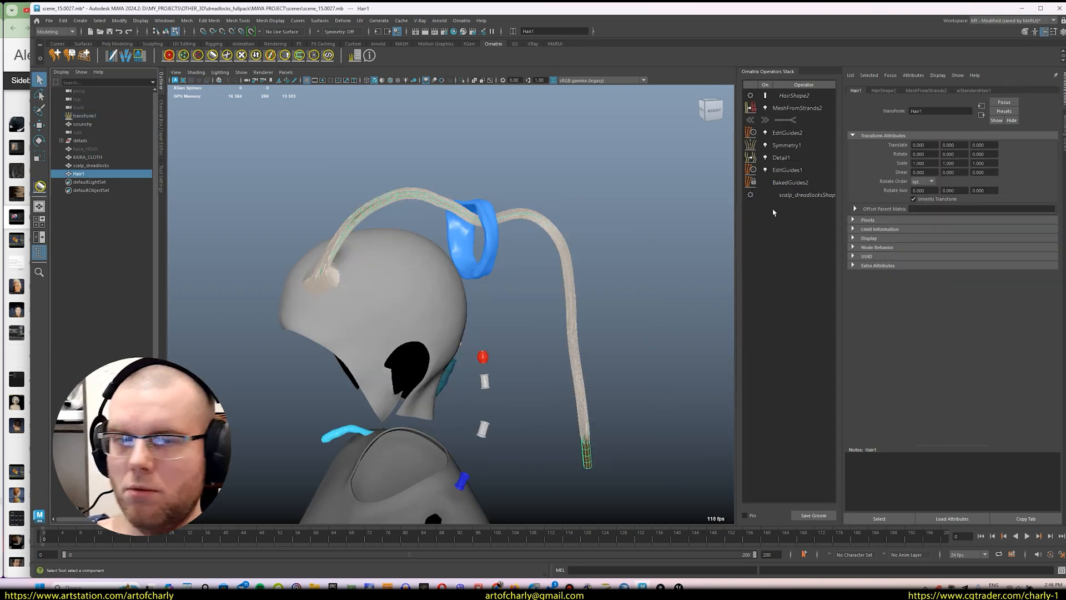
- Try to comb the hanging part of the dreadlock outward with its hair visible, and undo the stroke
{"action": "left_click", "coordinate": [788, 133]}
{"action": "left_click", "coordinate": [939, 148]}
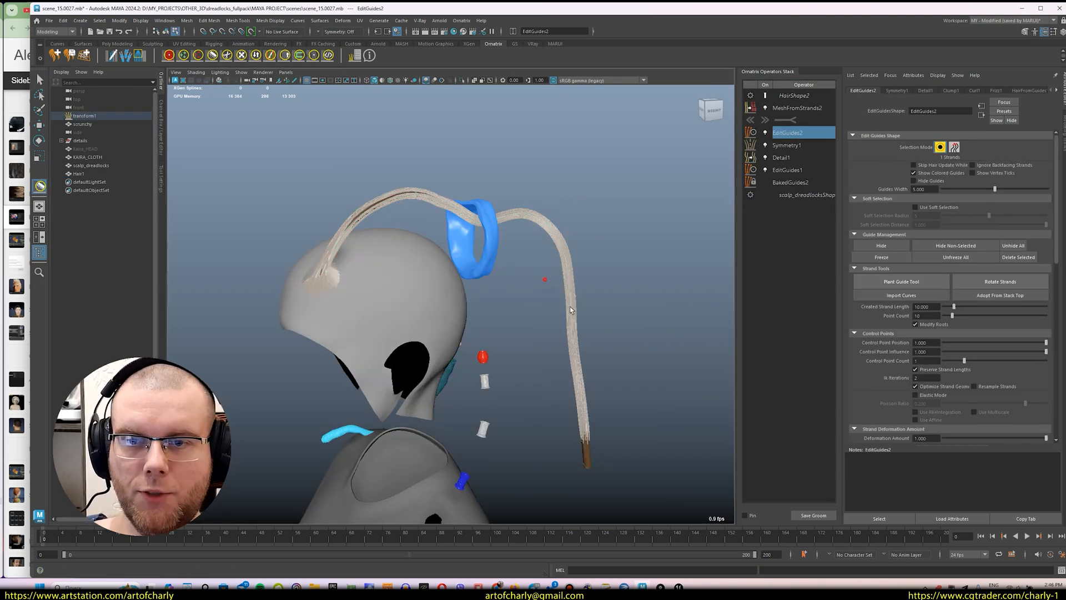
{"action": "middle_click_drag", "start_coordinate": [602, 291], "coordinate": [560, 286], "text": "alt"}
{"action": "left_click_drag", "start_coordinate": [560, 286], "coordinate": [377, 232]}
{"action": "left_click", "coordinate": [213, 56]}
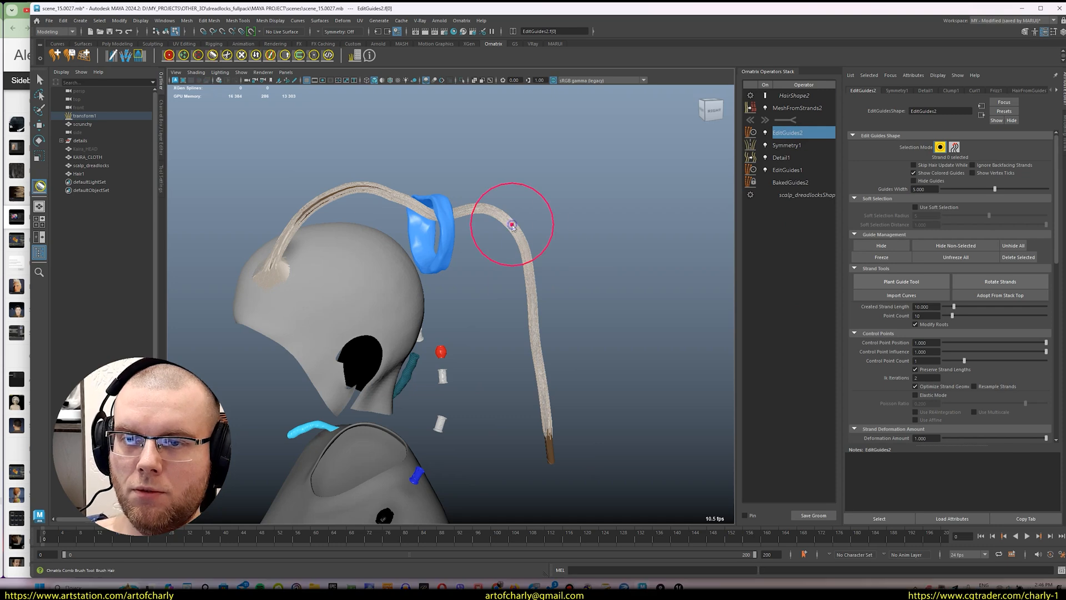
{"action": "right_click_drag", "start_coordinate": [507, 217], "coordinate": [505, 280]}
{"action": "left_click_drag", "start_coordinate": [542, 281], "coordinate": [588, 261]}
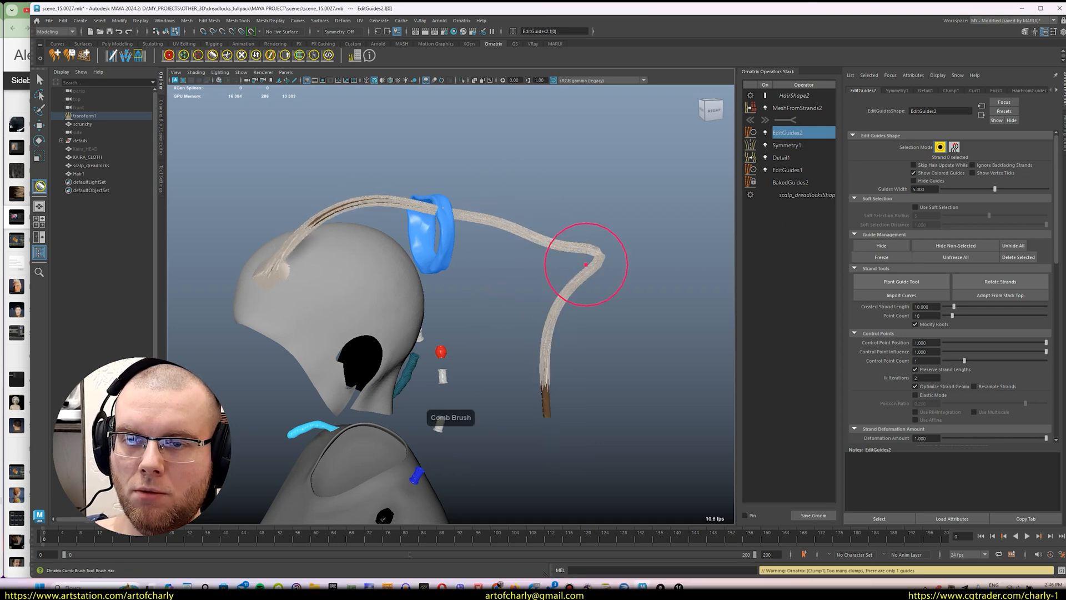
{"action": "key", "text": "ctrl+z"}
{"action": "middle_click_drag", "start_coordinate": [395, 190], "coordinate": [400, 216], "text": "alt"}
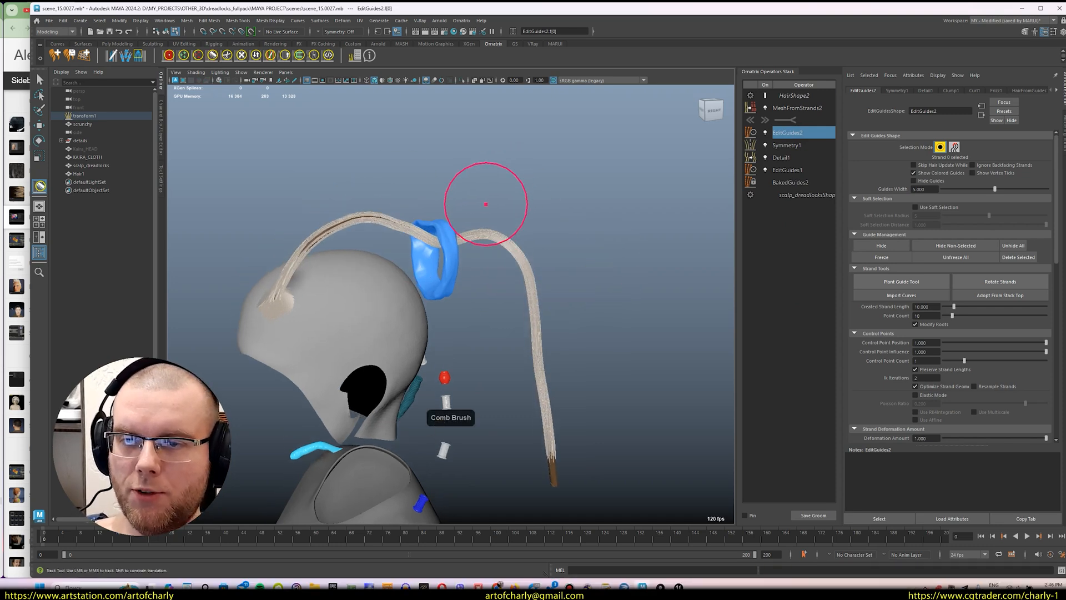
- Leave the Comb Brush and hide the transform1 hair so that only the tube mesh shows
{"action": "key", "text": "q"}
{"action": "left_click", "coordinate": [105, 118]}
{"action": "key", "text": "ctrl+h"}
{"action": "middle_click_drag", "start_coordinate": [381, 178], "coordinate": [396, 185], "text": "alt"}
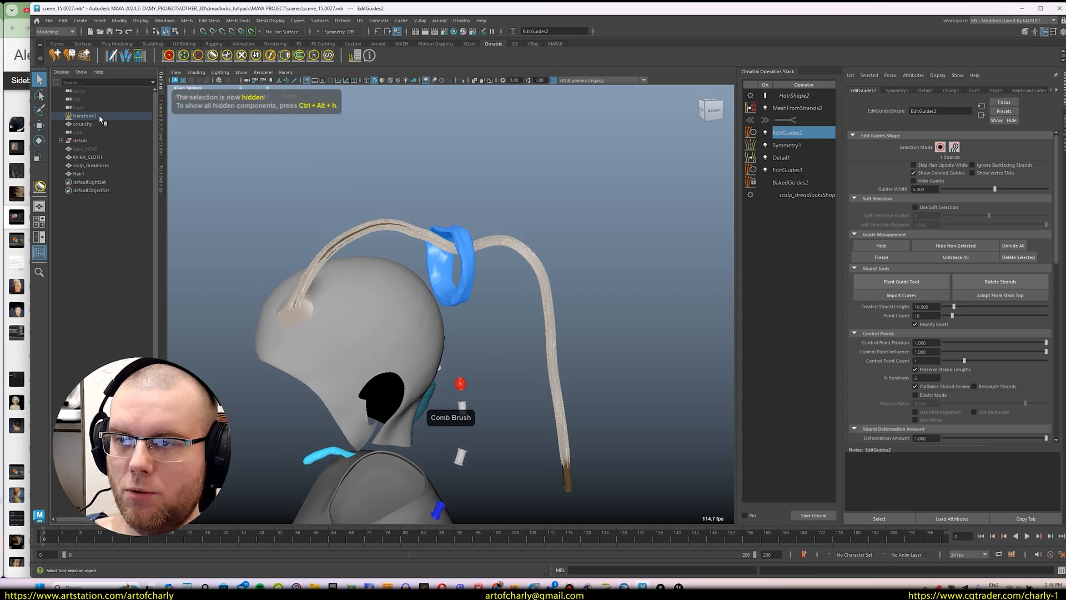
{"action": "left_click", "coordinate": [101, 118]}
{"action": "key", "text": "ctrl+h"}
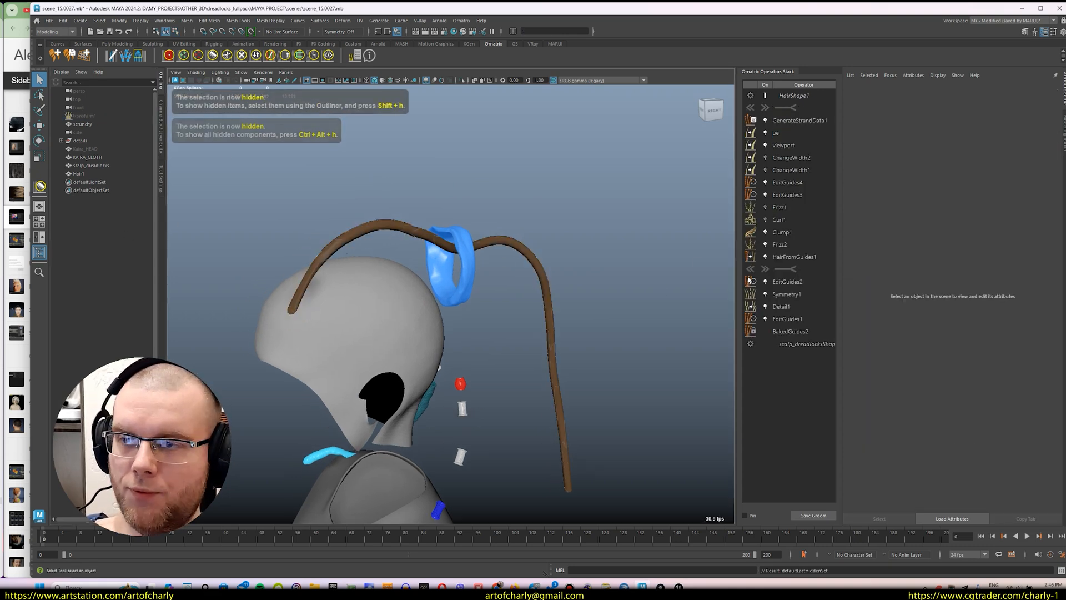
- Select the remaining guide in EditGuides2, try combing its hanging part with the Comb Brush, and undo the stroke
{"action": "left_click", "coordinate": [800, 283]}
{"action": "left_click", "coordinate": [939, 148]}
{"action": "key", "text": "y"}
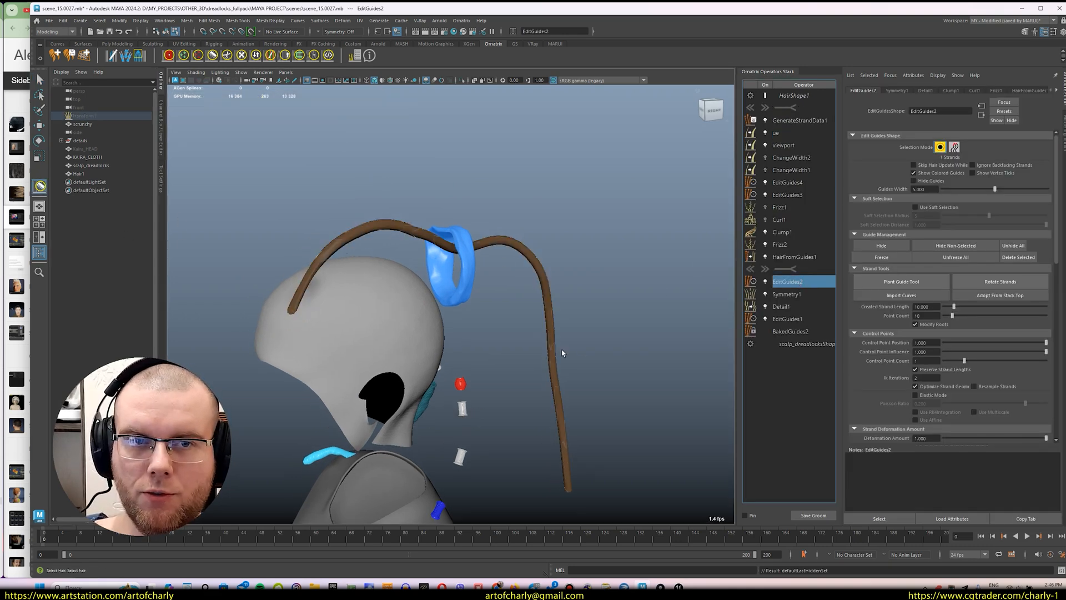
{"action": "mouse_move", "coordinate": [502, 278]}
{"action": "left_mouse_down", "text": "alt"}
{"action": "mouse_move", "coordinate": [483, 189]}
{"action": "mouse_move", "coordinate": [463, 248]}
{"action": "left_mouse_up", "text": "alt"}
{"action": "mouse_move", "coordinate": [548, 309]}
{"action": "left_mouse_down"}
{"action": "mouse_move", "coordinate": [476, 334]}
{"action": "mouse_move", "coordinate": [465, 317]}
{"action": "left_mouse_up"}
{"action": "key", "text": "ctrl+z"}
{"action": "key", "text": "ctrl+z"}
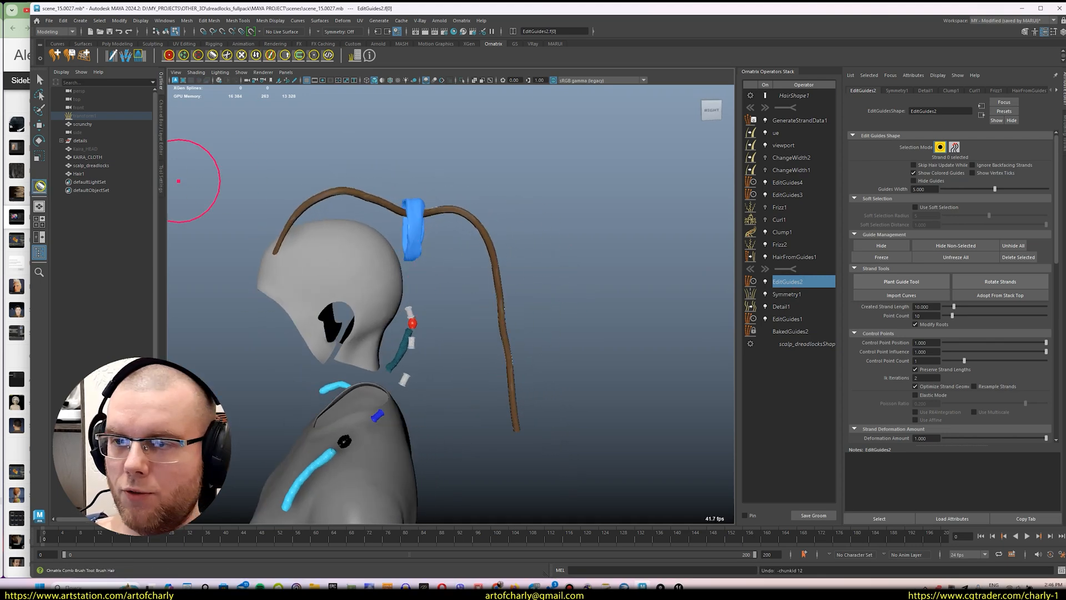
- Set the Comb Brush's combing algorithm to Local
{"action": "left_click", "coordinate": [162, 179]}
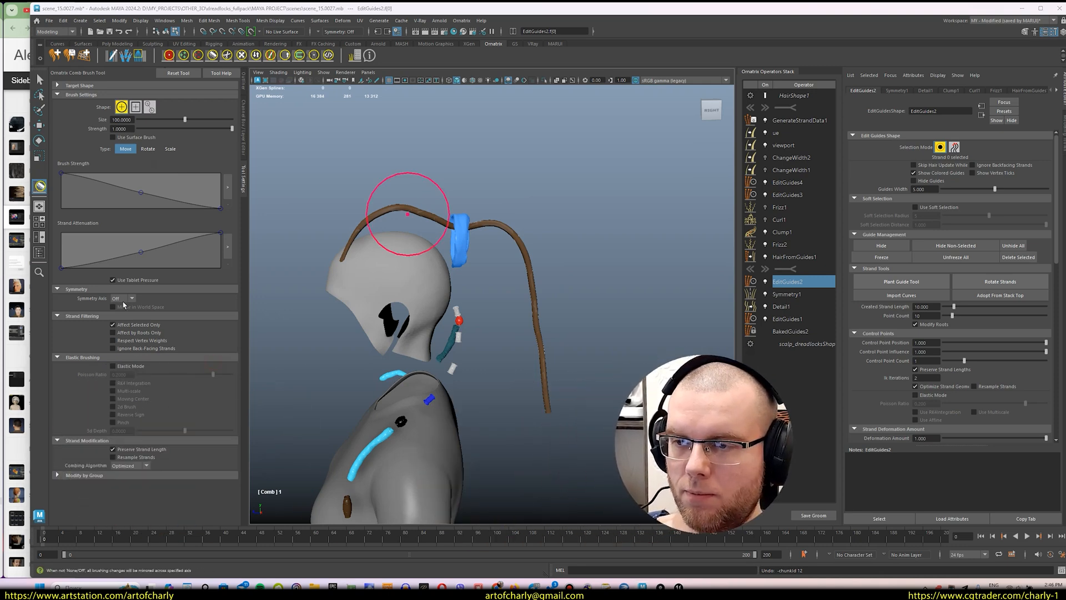
{"action": "left_click", "coordinate": [131, 466]}
{"action": "left_click", "coordinate": [133, 484]}
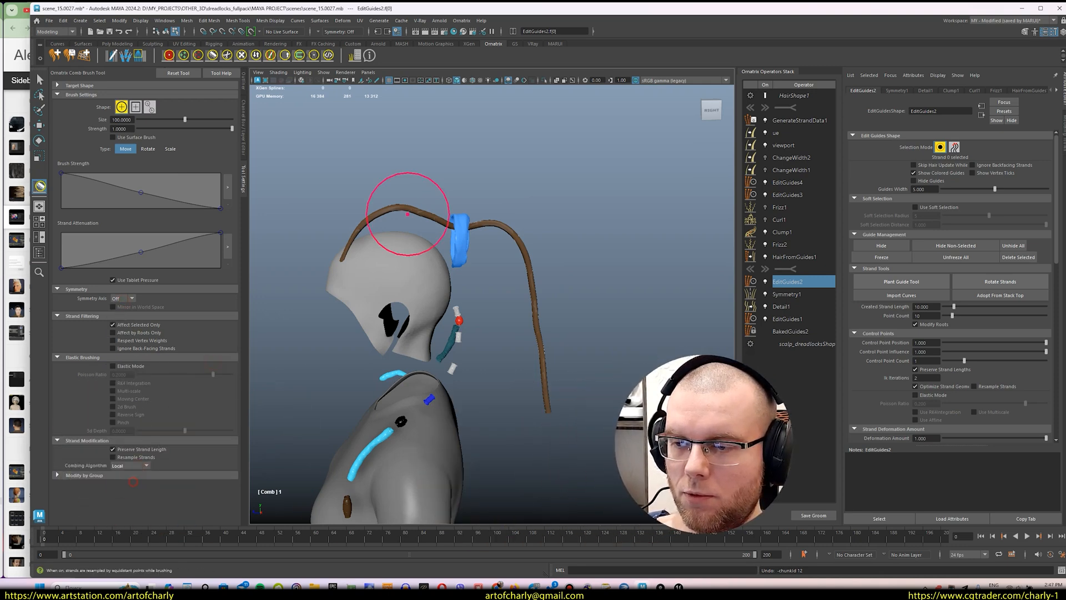
- Comb the hanging part of the dreadlock into an S-shaped bend toward the back and leave the brush
{"action": "middle_click_drag", "start_coordinate": [488, 285], "coordinate": [420, 243], "text": "alt"}
{"action": "mouse_move", "coordinate": [488, 289]}
{"action": "left_mouse_down"}
{"action": "mouse_move", "coordinate": [472, 301]}
{"action": "mouse_move", "coordinate": [488, 267]}
{"action": "mouse_move", "coordinate": [445, 352]}
{"action": "mouse_move", "coordinate": [473, 347]}
{"action": "mouse_move", "coordinate": [450, 312]}
{"action": "left_mouse_up"}
{"action": "middle_click_drag", "start_coordinate": [406, 228], "coordinate": [426, 255], "text": "alt"}
{"action": "left_click_drag", "start_coordinate": [426, 255], "coordinate": [431, 254], "text": "alt"}
{"action": "key", "text": "q"}
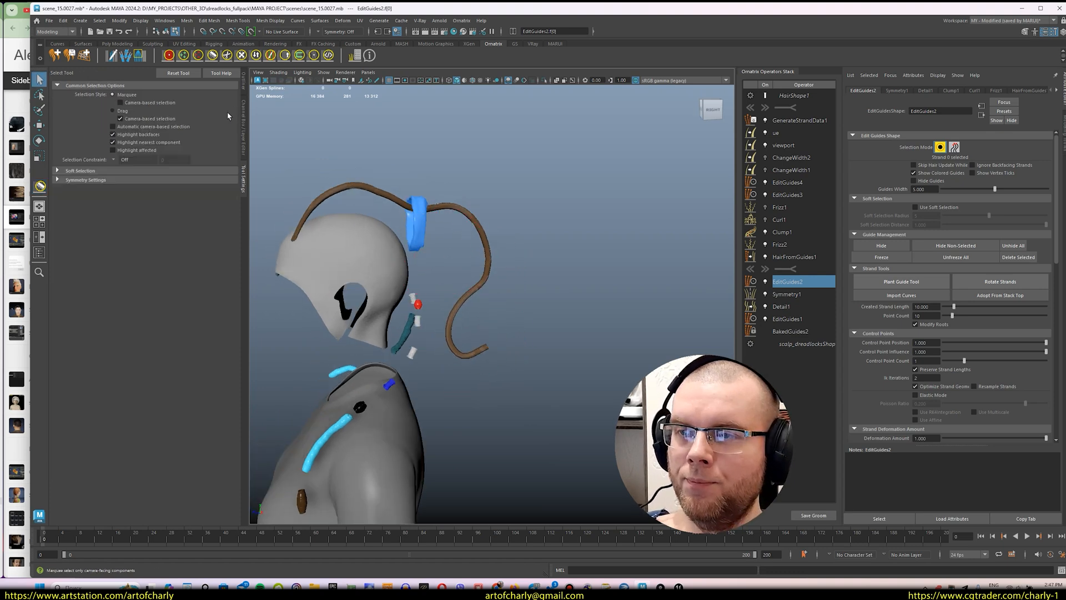
- Unhide the transform1 hair and examine the strands along the reshaped dreadlock from root to tip
{"action": "left_click", "coordinate": [243, 86]}
{"action": "left_click", "coordinate": [99, 116]}
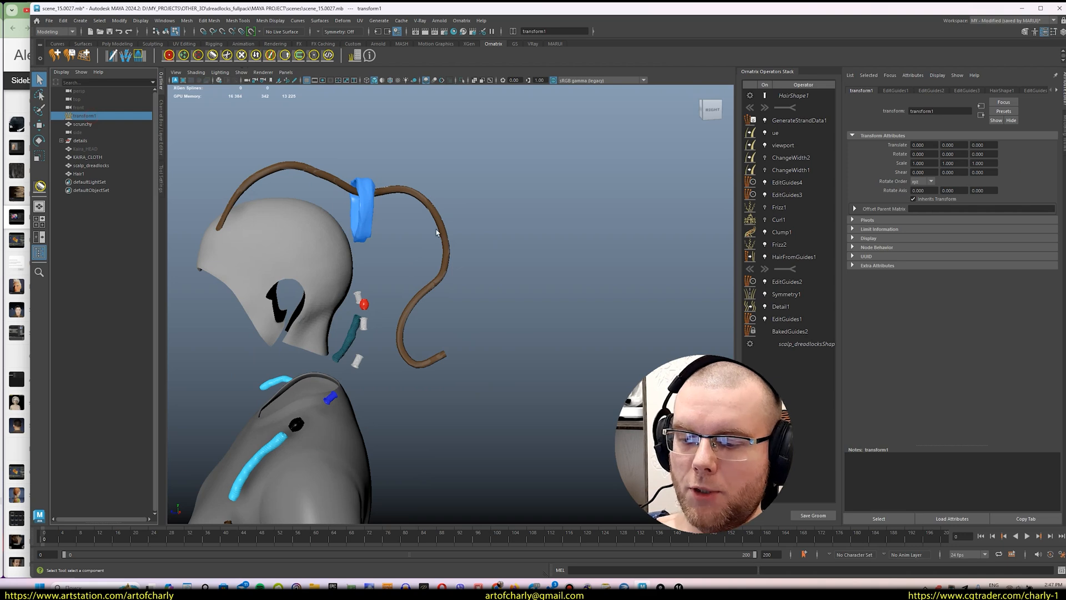
{"action": "scroll", "coordinate": [414, 266], "scroll_direction": "up", "scroll_amount": 2}
{"action": "mouse_move", "coordinate": [412, 243]}
{"action": "left_mouse_down", "text": "alt"}
{"action": "mouse_move", "coordinate": [483, 265]}
{"action": "mouse_move", "coordinate": [444, 264]}
{"action": "left_mouse_up", "text": "alt"}
{"action": "scroll", "coordinate": [461, 270], "scroll_direction": "up", "scroll_amount": 5}
{"action": "middle_click_drag", "start_coordinate": [463, 272], "coordinate": [504, 338], "text": "alt"}
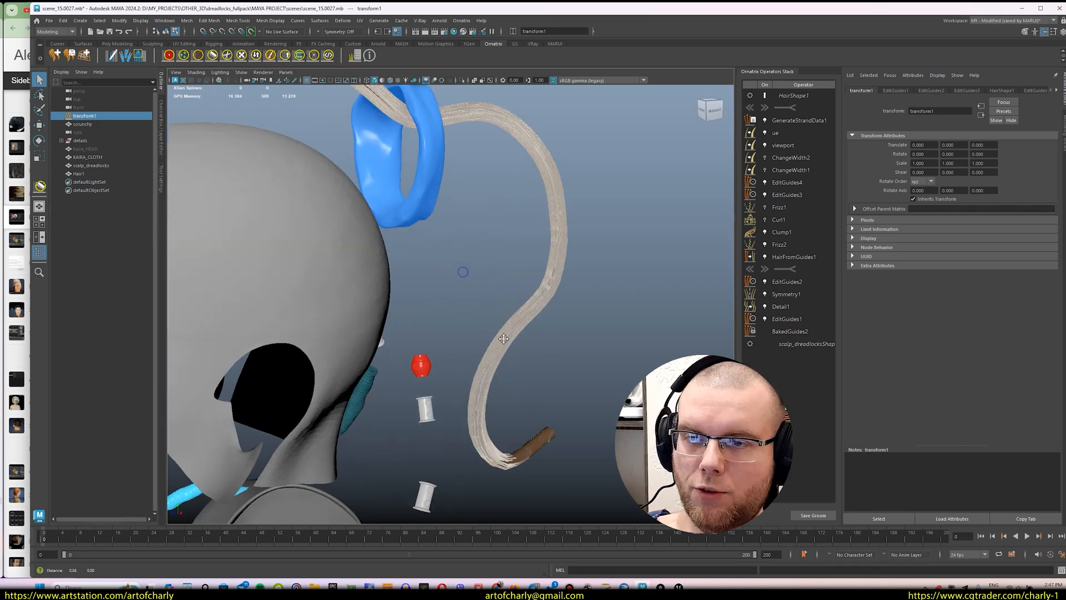
{"action": "left_click_drag", "start_coordinate": [504, 338], "coordinate": [413, 287], "text": "alt"}
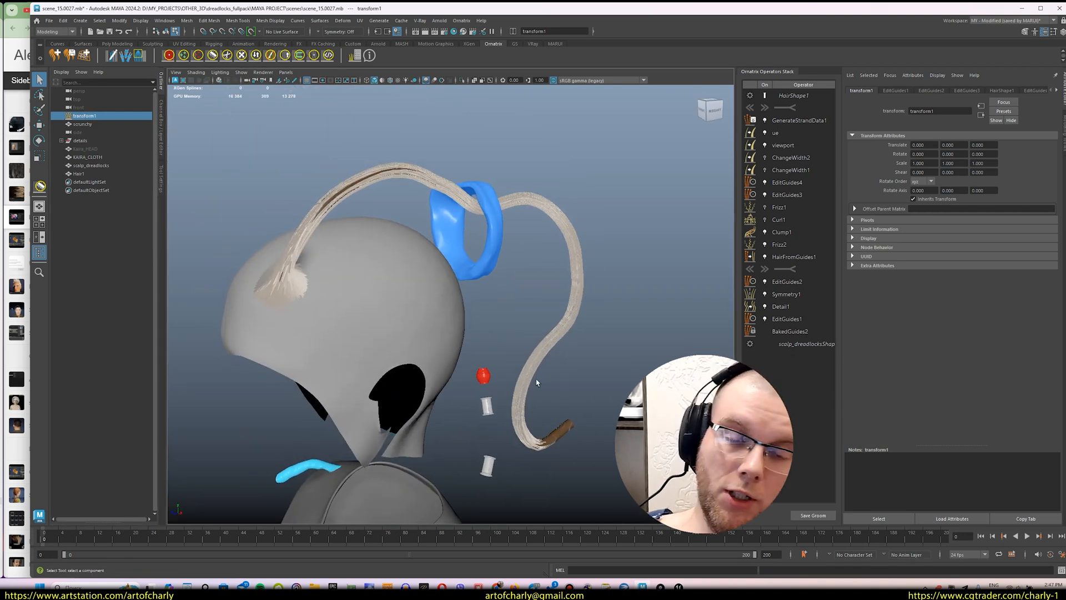
{"action": "left_click_drag", "start_coordinate": [537, 382], "coordinate": [484, 328], "text": "alt"}
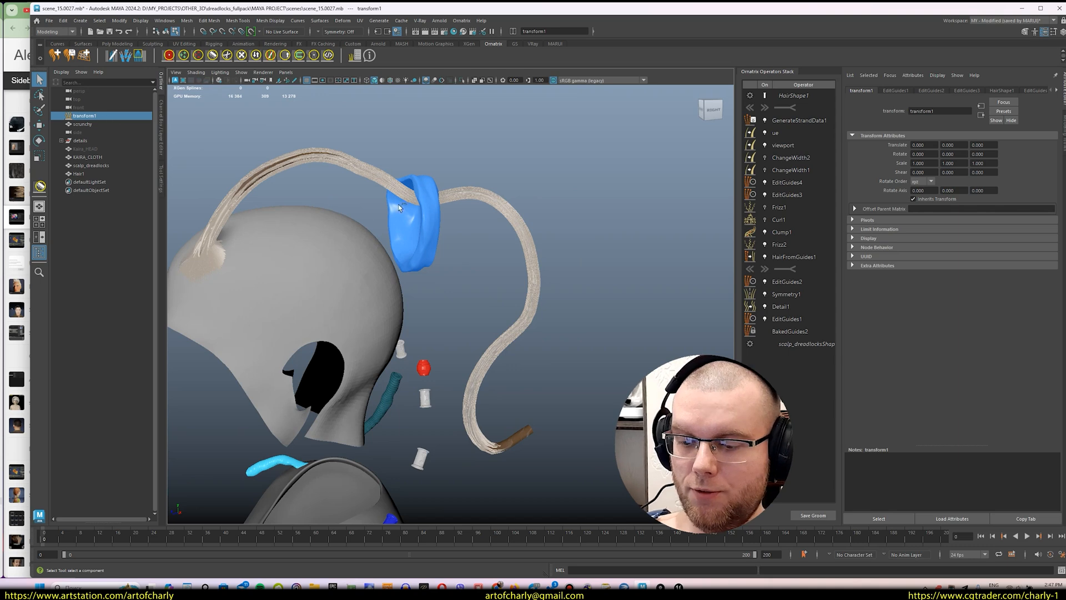
- Hide the transform1 hair and select the Hair1 tube mesh underneath it
{"action": "key", "text": "ctrl+h"}
{"action": "scroll", "coordinate": [300, 164], "scroll_direction": "up", "scroll_amount": 2}
{"action": "middle_click_drag", "start_coordinate": [356, 200], "coordinate": [400, 245], "text": "alt"}
{"action": "scroll", "coordinate": [404, 243], "scroll_direction": "up", "scroll_amount": 3}
{"action": "left_click_drag", "start_coordinate": [409, 240], "coordinate": [449, 243], "text": "alt"}
{"action": "left_click", "coordinate": [444, 244]}
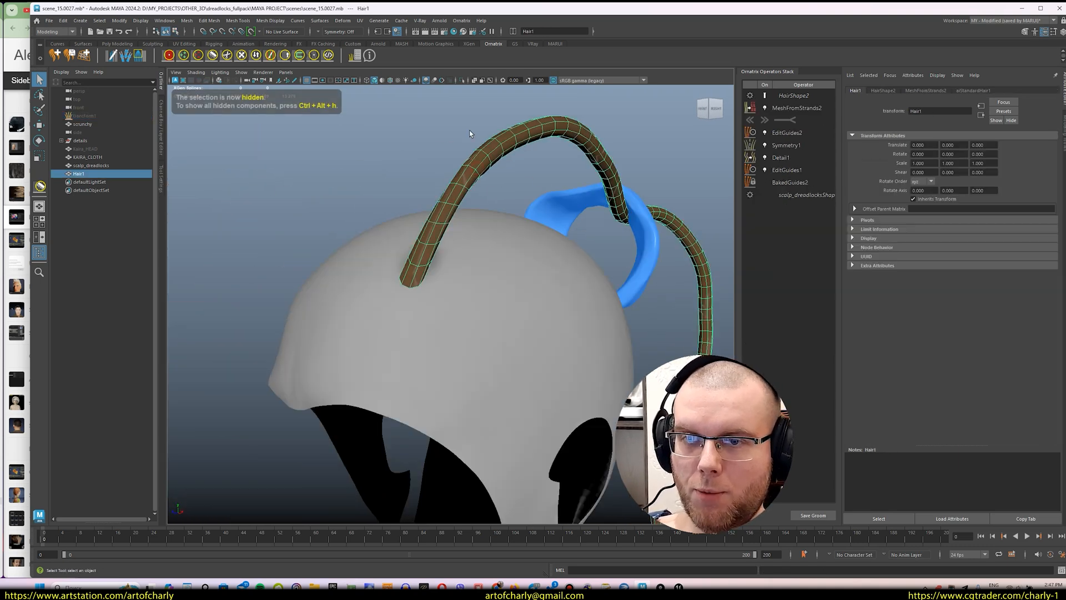
{"action": "key", "text": "f"}
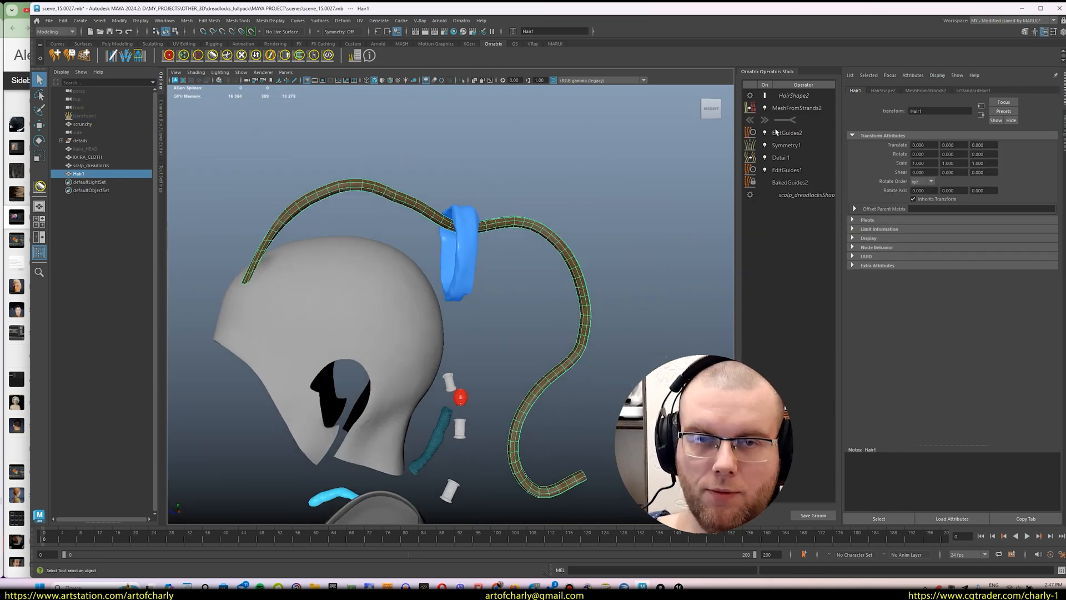
- Add Ornatrix hair with the Fur Ball preset to the Hair1 tube mesh
{"action": "left_click", "coordinate": [790, 133]}
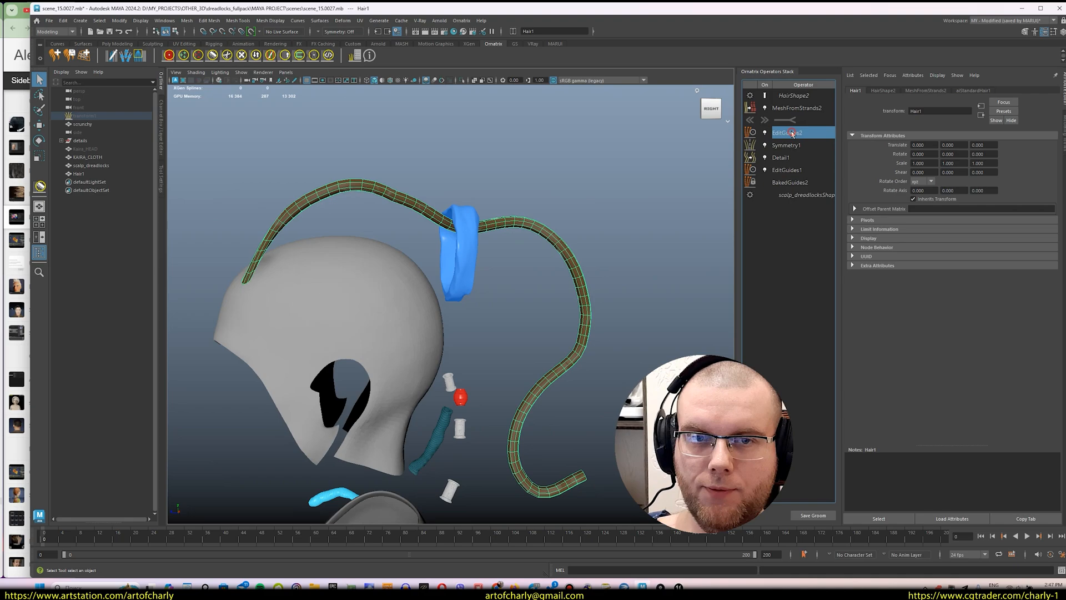
{"action": "left_click", "coordinate": [381, 194]}
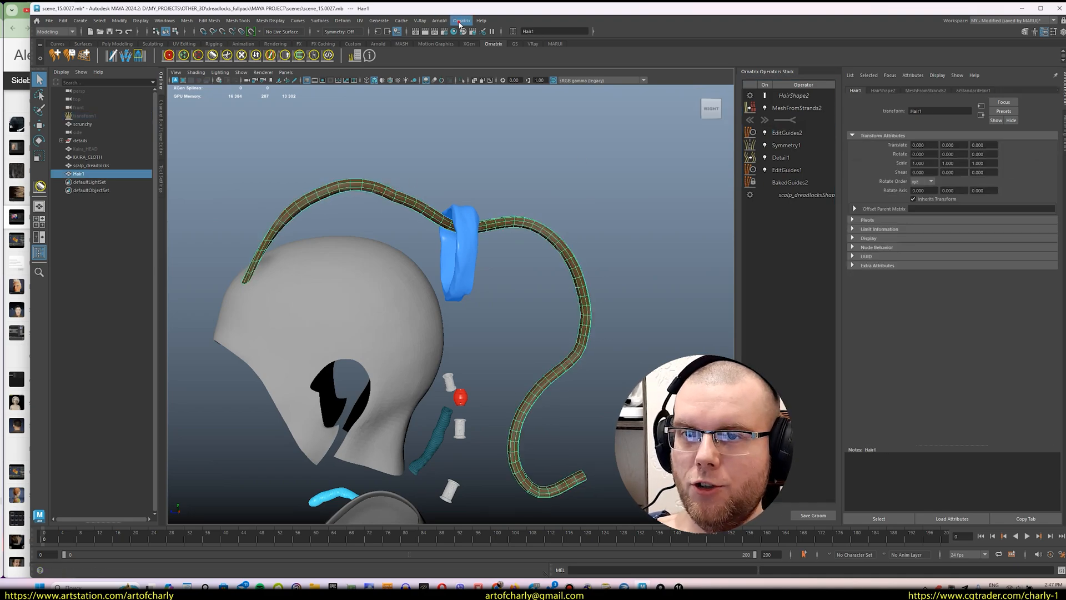
{"action": "left_click", "coordinate": [462, 21]}
{"action": "left_click", "coordinate": [483, 232]}
{"action": "double_click", "coordinate": [499, 251]}
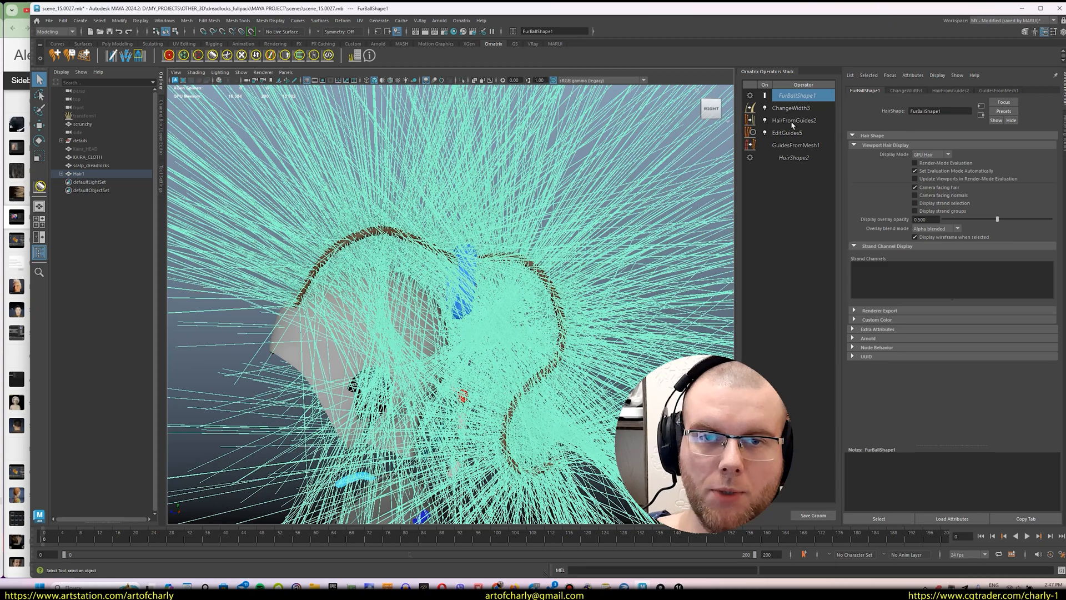
- In GuidesFromMesh1, set the length randomness to 0 and shorten the guide length to about 1.16
{"action": "left_click", "coordinate": [796, 145]}
{"action": "left_click", "coordinate": [787, 133]}
{"action": "left_click", "coordinate": [796, 145]}
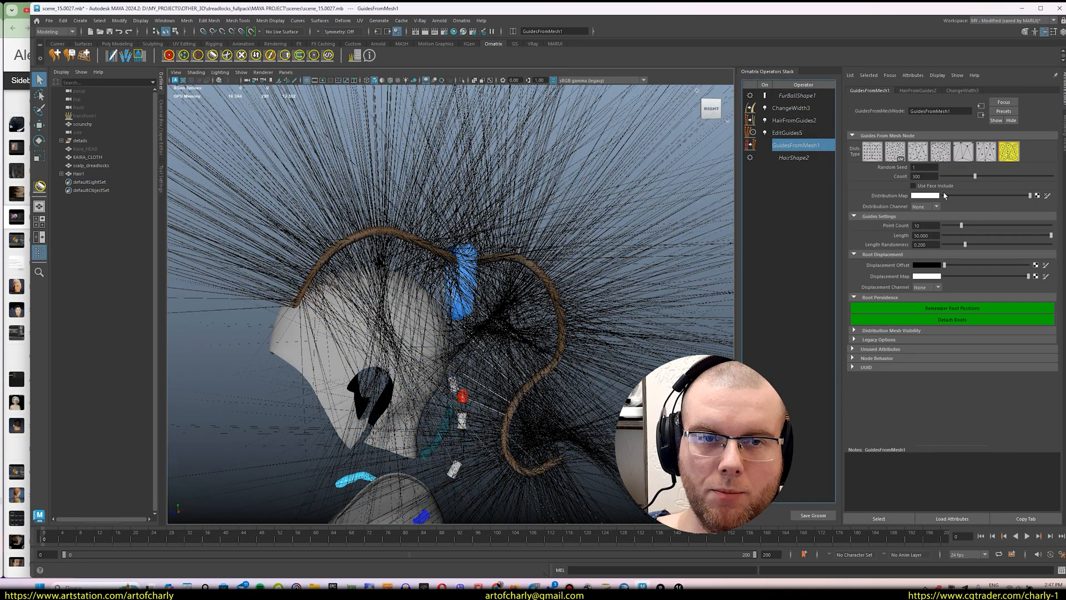
{"action": "left_click_drag", "start_coordinate": [965, 245], "coordinate": [942, 244]}
{"action": "left_click_drag", "start_coordinate": [1051, 236], "coordinate": [946, 245]}
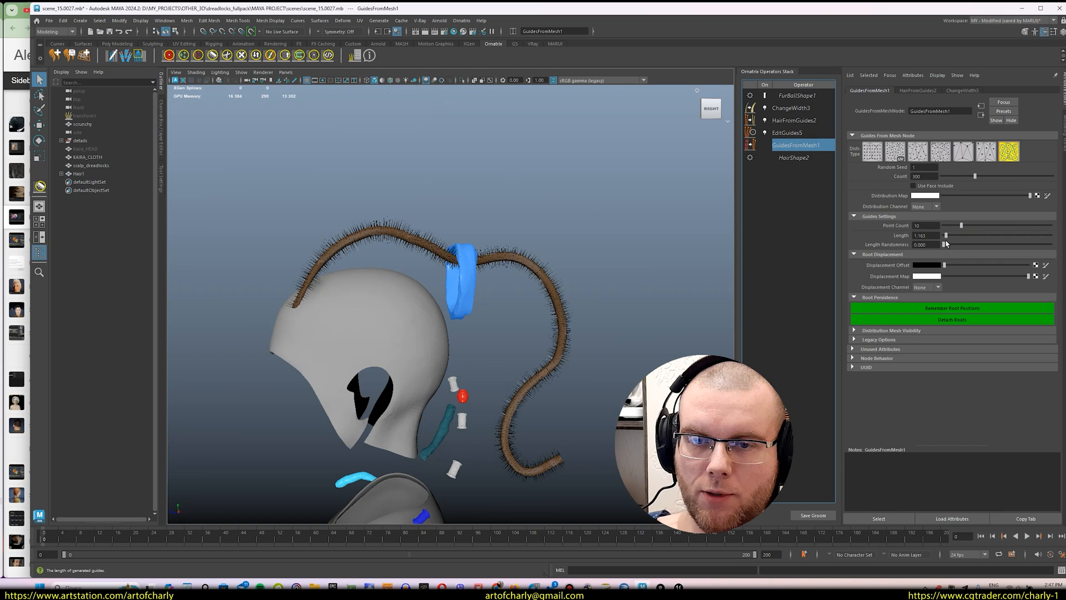
- Examine how the short hairs are distributed along the dreadlock mesh from several angles and distances
{"action": "scroll", "coordinate": [422, 306], "scroll_direction": "up", "scroll_amount": 5}
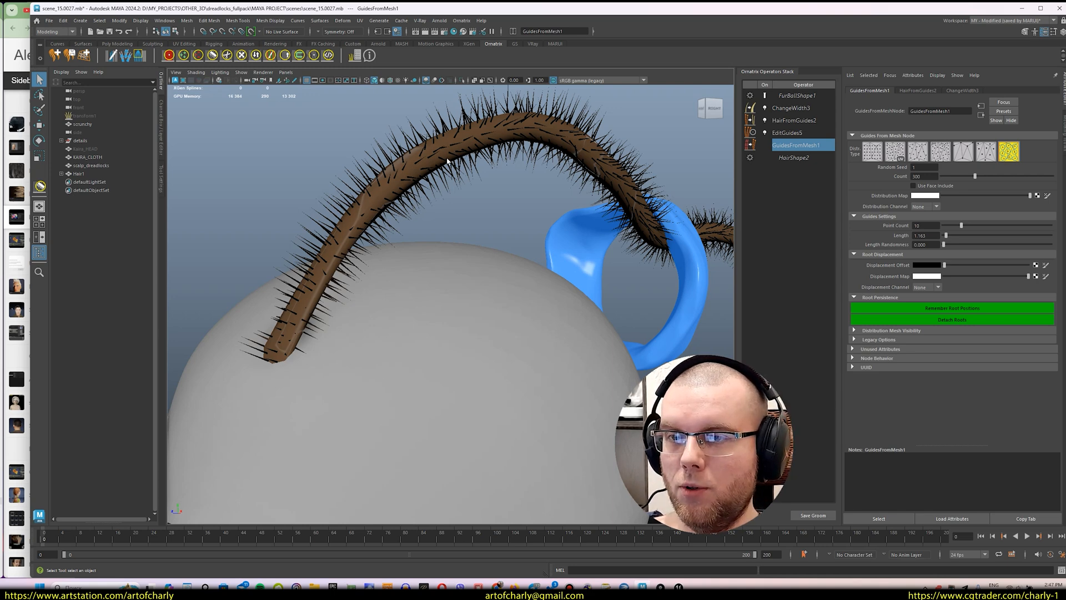
{"action": "scroll", "coordinate": [422, 297], "scroll_direction": "down", "scroll_amount": 5}
{"action": "left_click_drag", "start_coordinate": [422, 297], "coordinate": [375, 211], "text": "alt"}
{"action": "scroll", "coordinate": [375, 211], "scroll_direction": "up", "scroll_amount": 2}
{"action": "middle_click_drag", "start_coordinate": [376, 211], "coordinate": [452, 222], "text": "alt"}
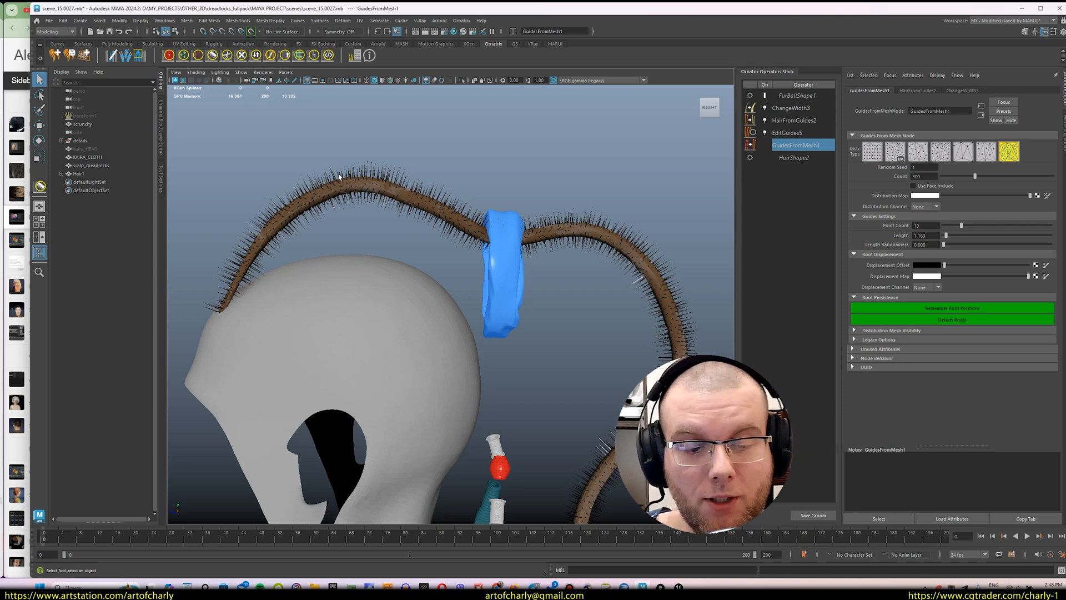
{"action": "right_click_drag", "start_coordinate": [338, 177], "coordinate": [324, 198], "text": "alt"}
{"action": "left_click_drag", "start_coordinate": [323, 197], "coordinate": [358, 217], "text": "alt"}
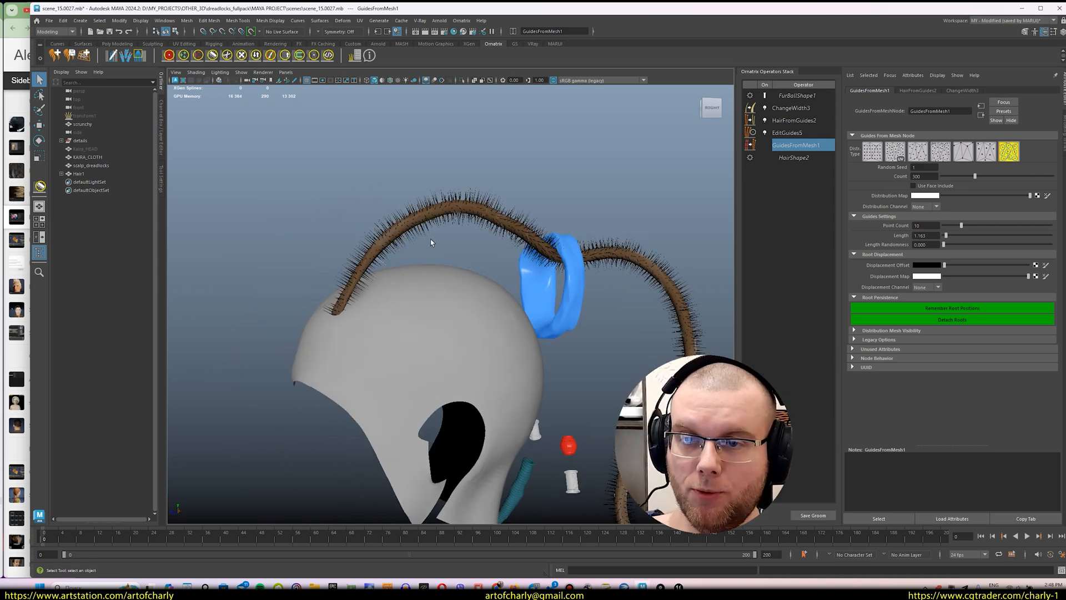
{"action": "middle_click_drag", "start_coordinate": [431, 238], "coordinate": [378, 264], "text": "alt"}
{"action": "right_click_drag", "start_coordinate": [378, 264], "coordinate": [391, 270], "text": "alt"}
{"action": "left_click_drag", "start_coordinate": [391, 270], "coordinate": [381, 279], "text": "alt"}
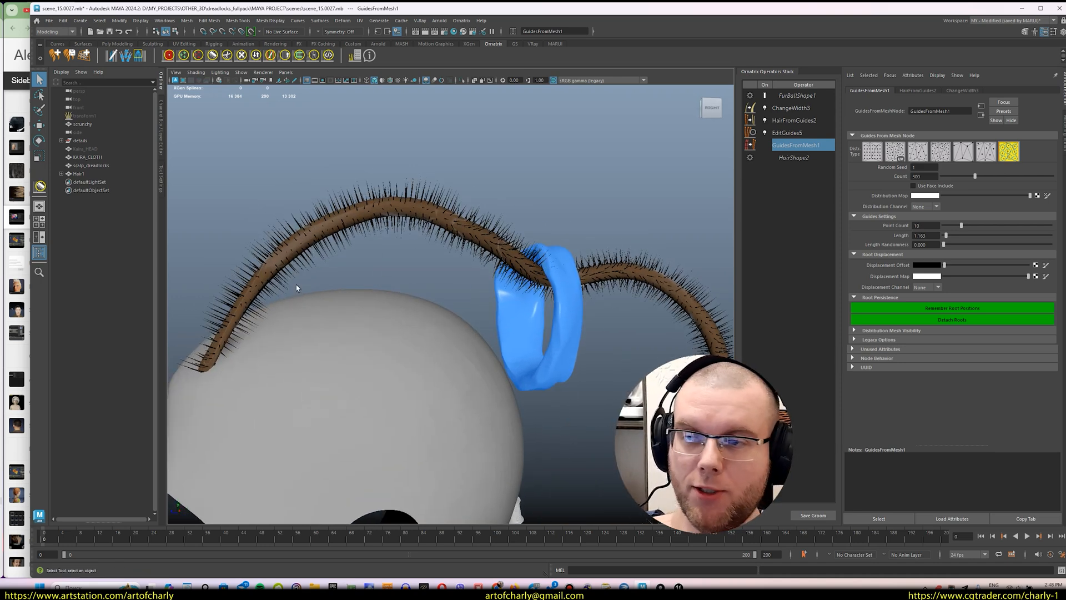
{"action": "middle_click_drag", "start_coordinate": [457, 273], "coordinate": [442, 219], "text": "alt"}
{"action": "right_click_drag", "start_coordinate": [442, 219], "coordinate": [431, 239], "text": "alt"}
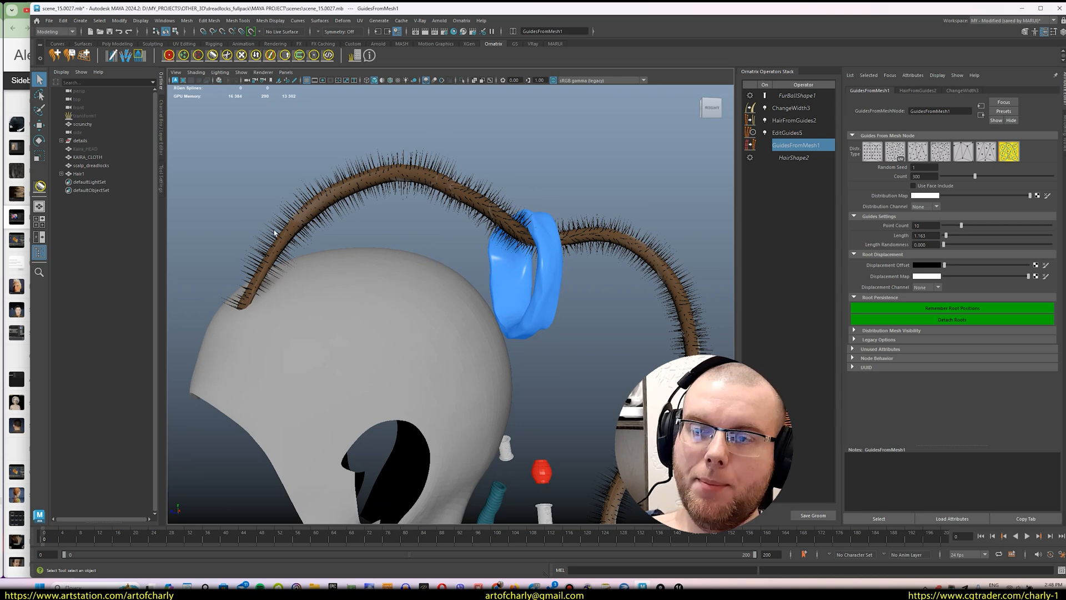
{"action": "left_click_drag", "start_coordinate": [448, 289], "coordinate": [465, 245], "text": "alt"}
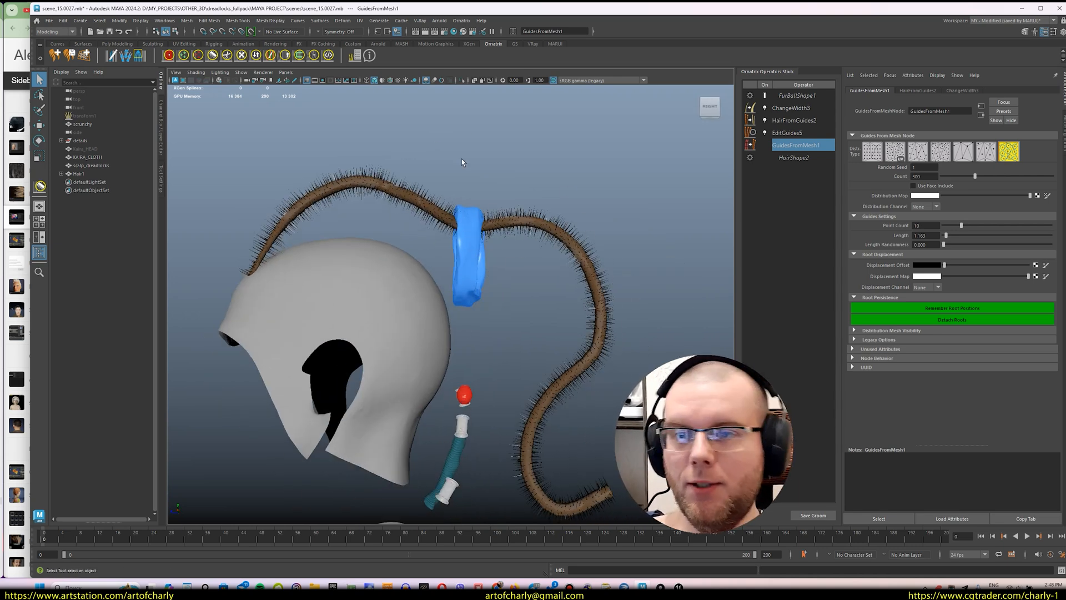
{"action": "right_click_drag", "start_coordinate": [449, 356], "coordinate": [453, 224], "text": "alt"}
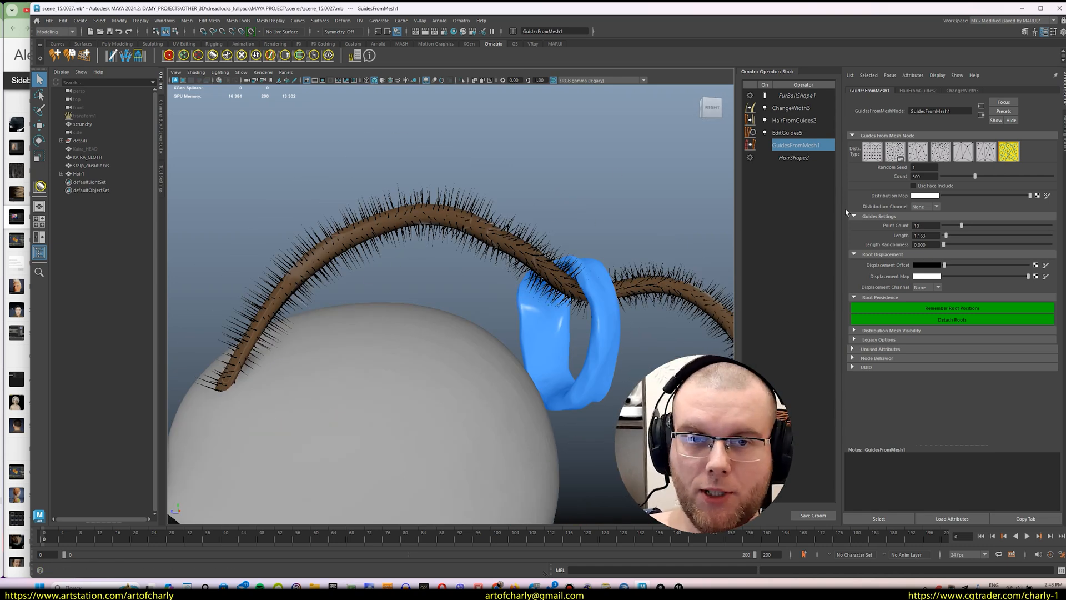
- Set the guide length to 0.775, and disable HairFromGuides2 and ChangeWidth3 to display only the EditGuides5 guides
{"action": "left_click_drag", "start_coordinate": [946, 235], "coordinate": [946, 236]}
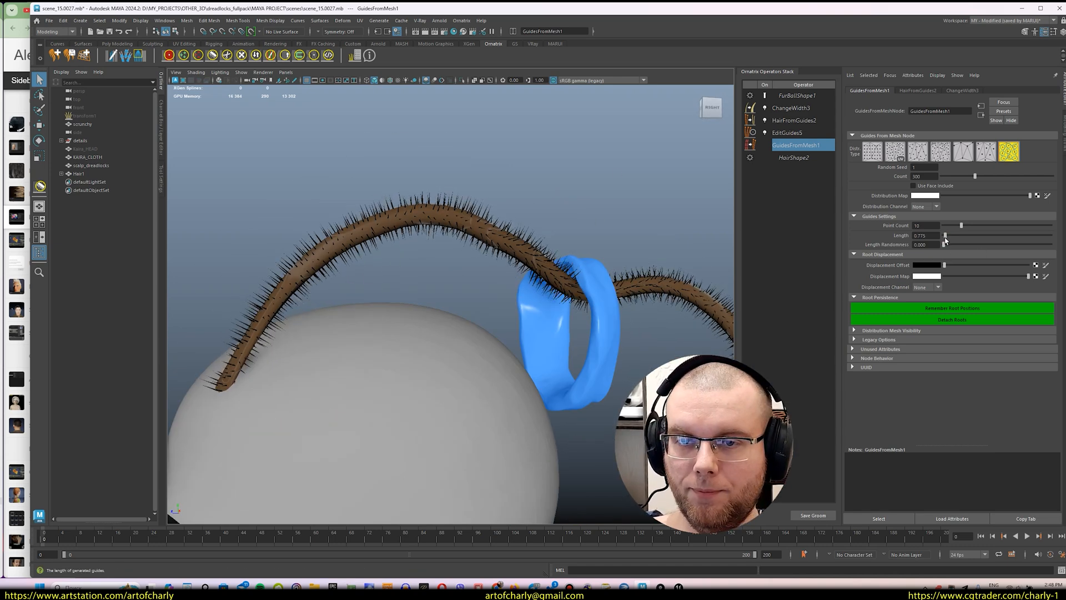
{"action": "left_click", "coordinate": [795, 121]}
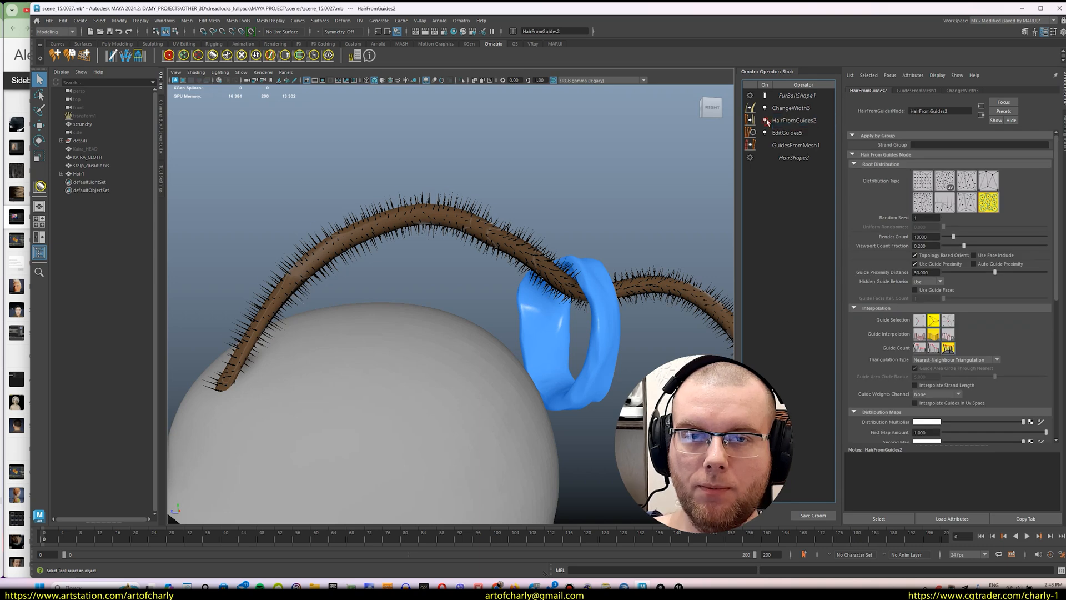
{"action": "left_click", "coordinate": [795, 132]}
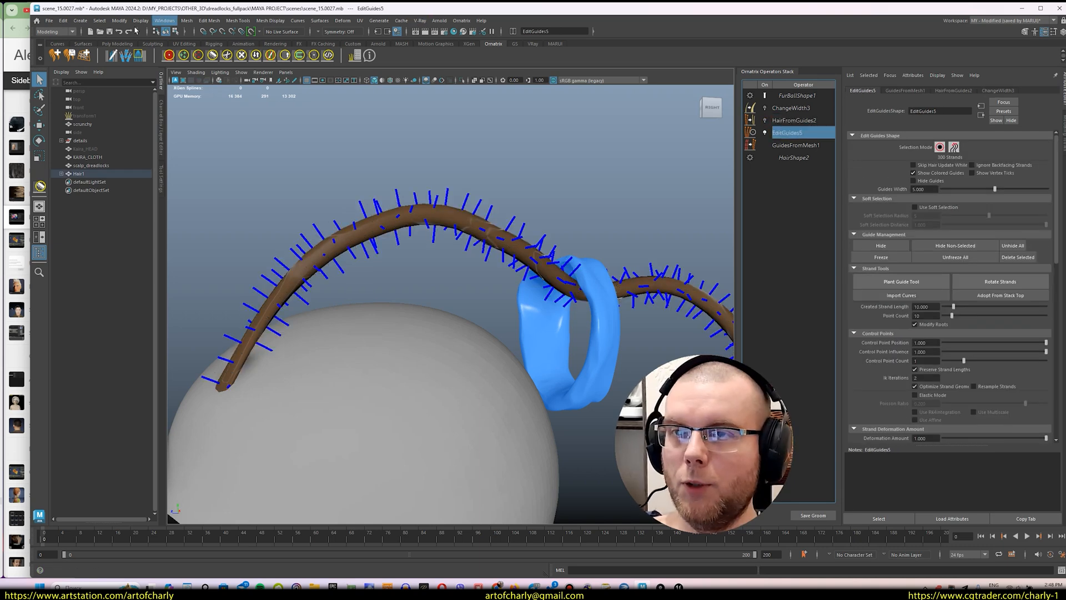
- Add a Surface Comb operator and draw comb directions from the dreadlock's root over the arch to just before the scrunchy
{"action": "left_click", "coordinate": [127, 55]}
{"action": "middle_click_drag", "start_coordinate": [233, 300], "coordinate": [366, 261], "text": "alt"}
{"action": "right_click_drag", "start_coordinate": [344, 261], "coordinate": [385, 273], "text": "alt"}
{"action": "left_click_drag", "start_coordinate": [436, 315], "coordinate": [457, 274]}
{"action": "middle_click_drag", "start_coordinate": [605, 172], "coordinate": [430, 211], "text": "alt"}
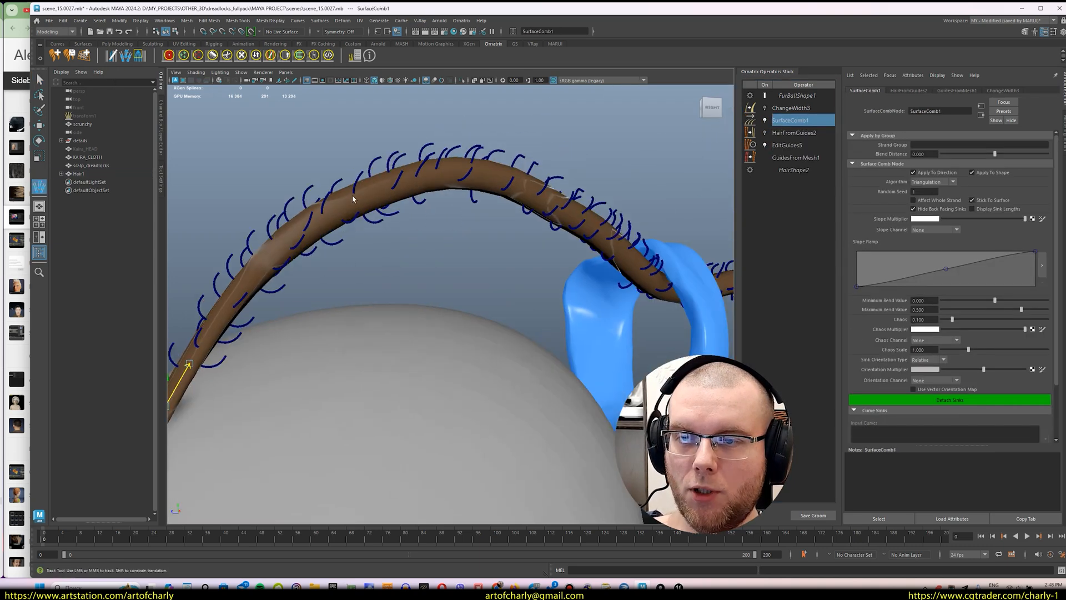
{"action": "left_click_drag", "start_coordinate": [358, 197], "coordinate": [423, 178]}
{"action": "right_click_drag", "start_coordinate": [544, 216], "coordinate": [483, 239], "text": "alt"}
{"action": "mouse_move", "coordinate": [583, 228]}
{"action": "middle_mouse_down", "text": "alt"}
{"action": "mouse_move", "coordinate": [422, 167]}
{"action": "mouse_move", "coordinate": [344, 164]}
{"action": "middle_mouse_up", "text": "alt"}
{"action": "right_click_drag", "start_coordinate": [353, 157], "coordinate": [296, 192], "text": "alt"}
{"action": "left_click_drag", "start_coordinate": [300, 199], "coordinate": [332, 216]}
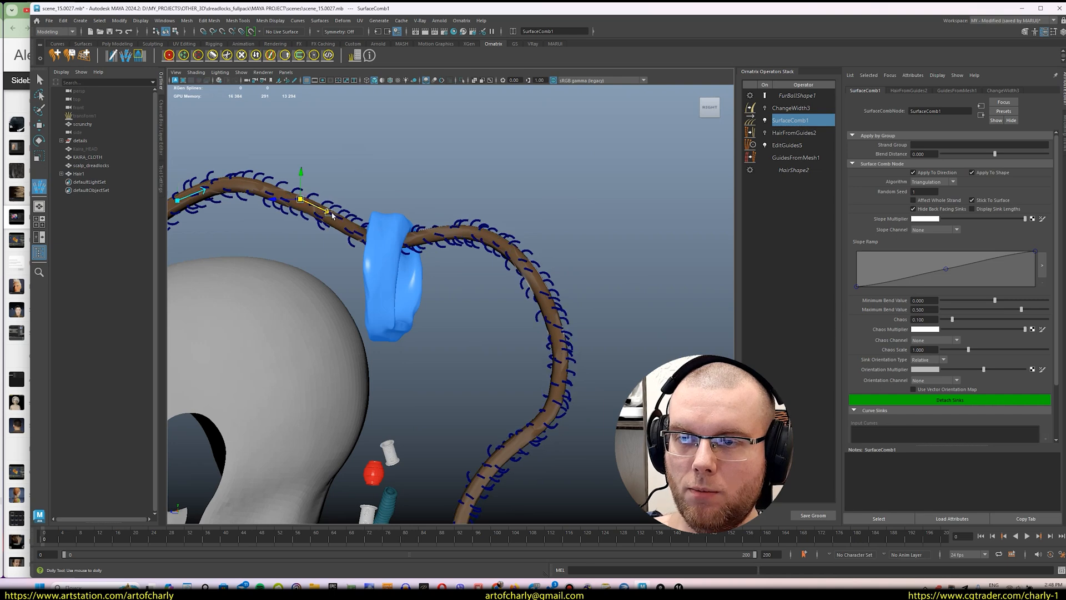
- Continue the comb directions from the scrunchy down the hanging part to the dreadlock's tip
{"action": "left_click_drag", "start_coordinate": [422, 239], "coordinate": [459, 234]}
{"action": "middle_click_drag", "start_coordinate": [556, 300], "coordinate": [444, 161], "text": "alt"}
{"action": "left_click_drag", "start_coordinate": [449, 152], "coordinate": [462, 179]}
{"action": "middle_click_drag", "start_coordinate": [445, 383], "coordinate": [447, 222], "text": "alt"}
{"action": "left_click_drag", "start_coordinate": [403, 271], "coordinate": [381, 297]}
{"action": "left_click_drag", "start_coordinate": [428, 457], "coordinate": [460, 446]}
{"action": "right_click_drag", "start_coordinate": [567, 333], "coordinate": [516, 307], "text": "alt"}
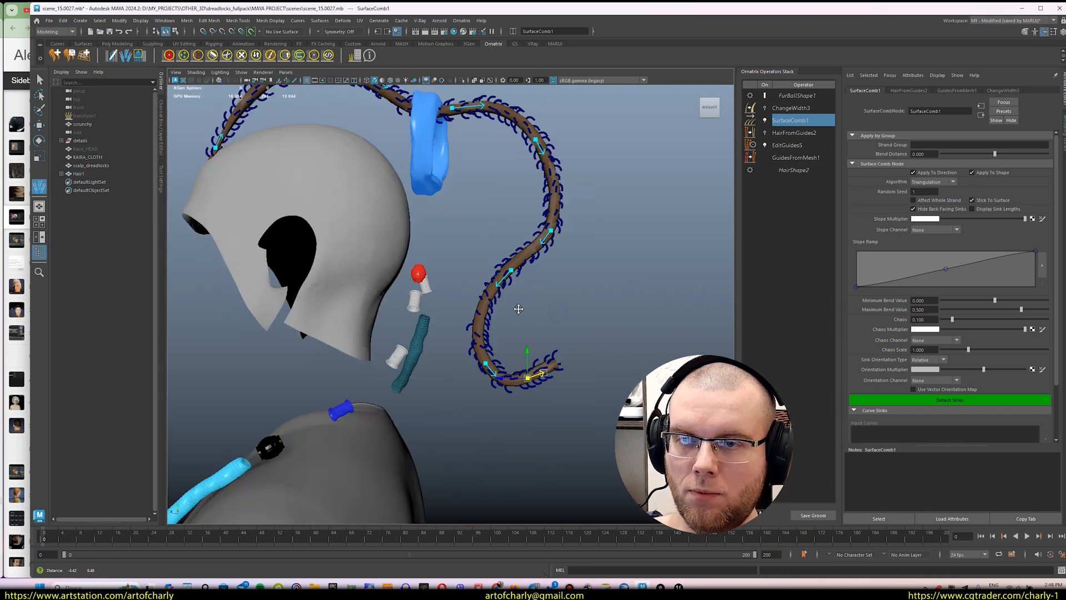
{"action": "middle_click_drag", "start_coordinate": [516, 308], "coordinate": [468, 318], "text": "alt"}
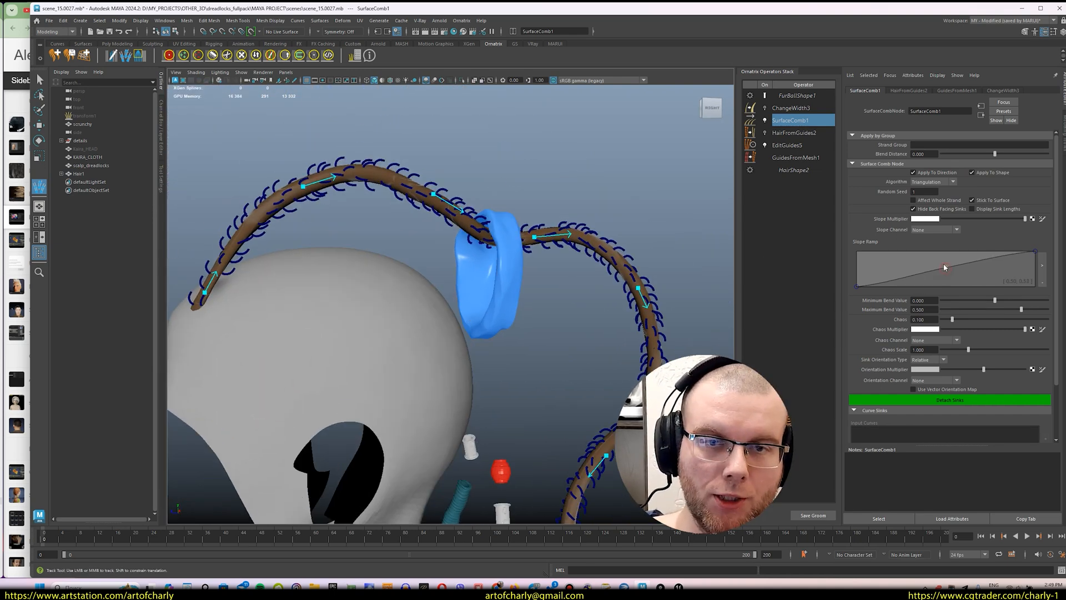
- Raise the middle point of the Surface Comb slope ramp almost to maximum, and place SurfaceComb1 below HairFromGuides2
{"action": "left_click_drag", "start_coordinate": [945, 267], "coordinate": [937, 254]}
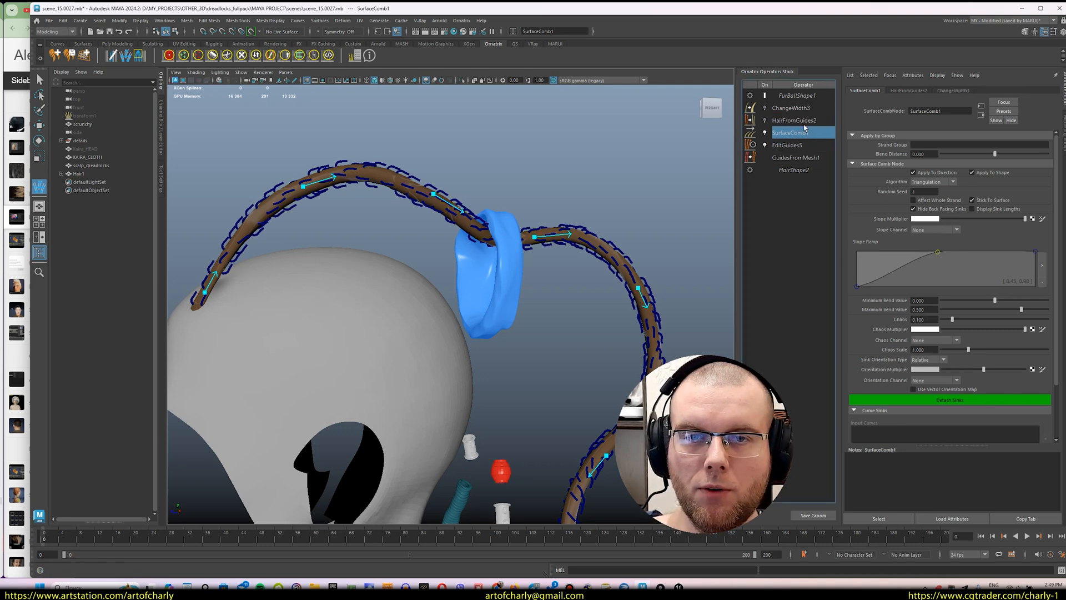
{"action": "left_click_drag", "start_coordinate": [794, 133], "coordinate": [765, 122]}
- Re-enable the HairFromGuides2 and ChangeWidth3 operators and check the combed hairs on the dreadlock
{"action": "left_click", "coordinate": [765, 121]}
{"action": "mouse_move", "coordinate": [532, 203]}
{"action": "left_mouse_down", "text": "alt"}
{"action": "mouse_move", "coordinate": [585, 200]}
{"action": "mouse_move", "coordinate": [552, 200]}
{"action": "left_mouse_up", "text": "alt"}
{"action": "right_click_drag", "start_coordinate": [551, 200], "coordinate": [547, 232], "text": "alt"}
{"action": "middle_click_drag", "start_coordinate": [547, 231], "coordinate": [556, 230], "text": "alt"}
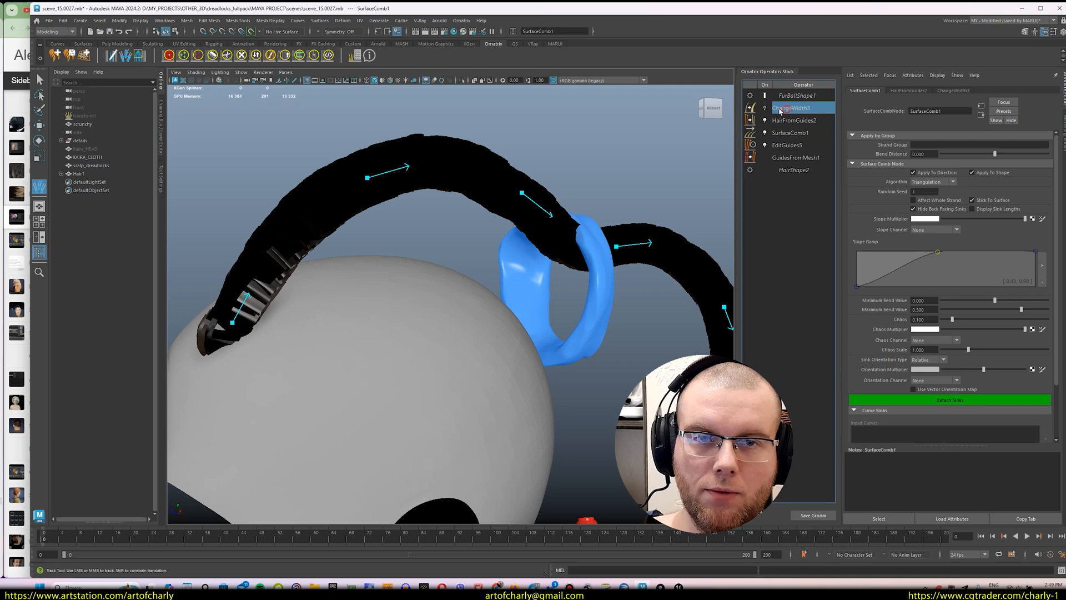
{"action": "left_click", "coordinate": [765, 108]}
{"action": "right_click_drag", "start_coordinate": [466, 224], "coordinate": [517, 231], "text": "alt"}
{"action": "middle_click_drag", "start_coordinate": [517, 231], "coordinate": [517, 277], "text": "alt"}
- Add a Frizz operator below HairFromGuides2, make it length dependent, raise its amount curve's midpoint, and set the amount to about 43.25
{"action": "left_click", "coordinate": [799, 121]}
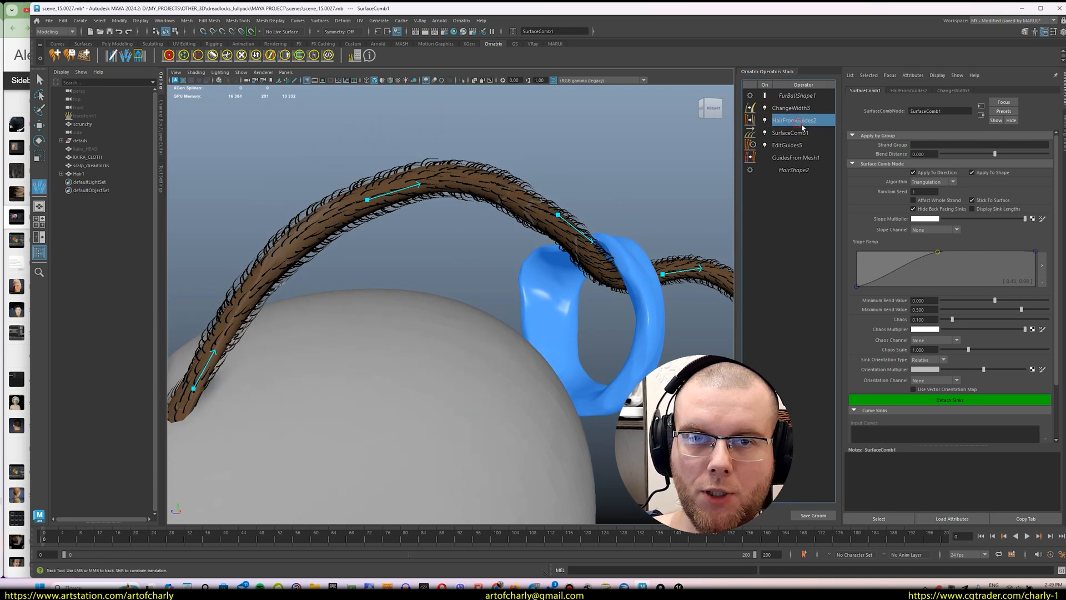
{"action": "left_click", "coordinate": [462, 21]}
{"action": "left_click", "coordinate": [482, 144]}
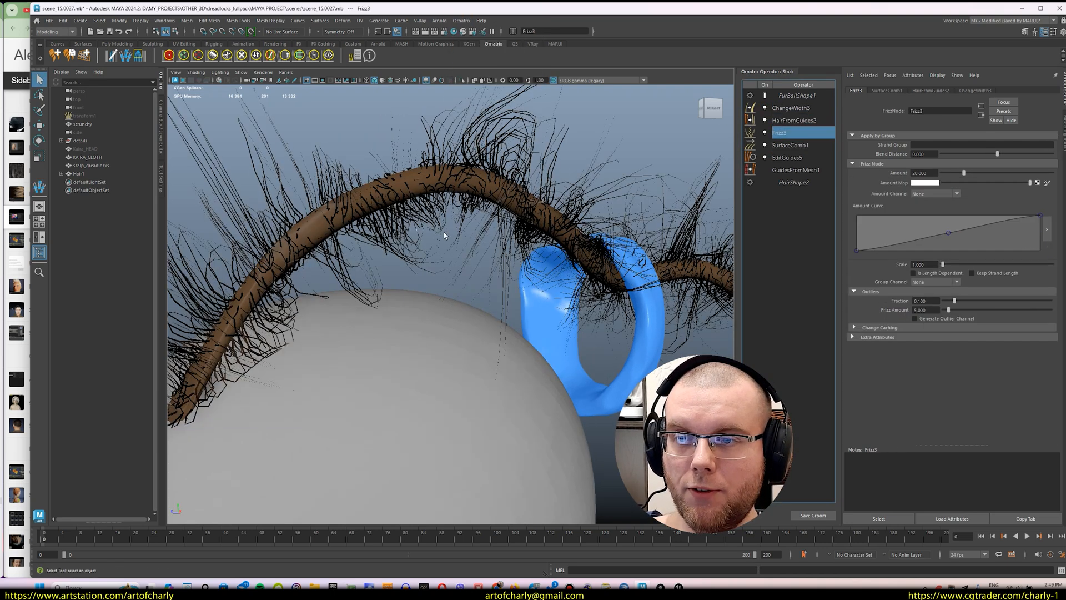
{"action": "left_click", "coordinate": [914, 272]}
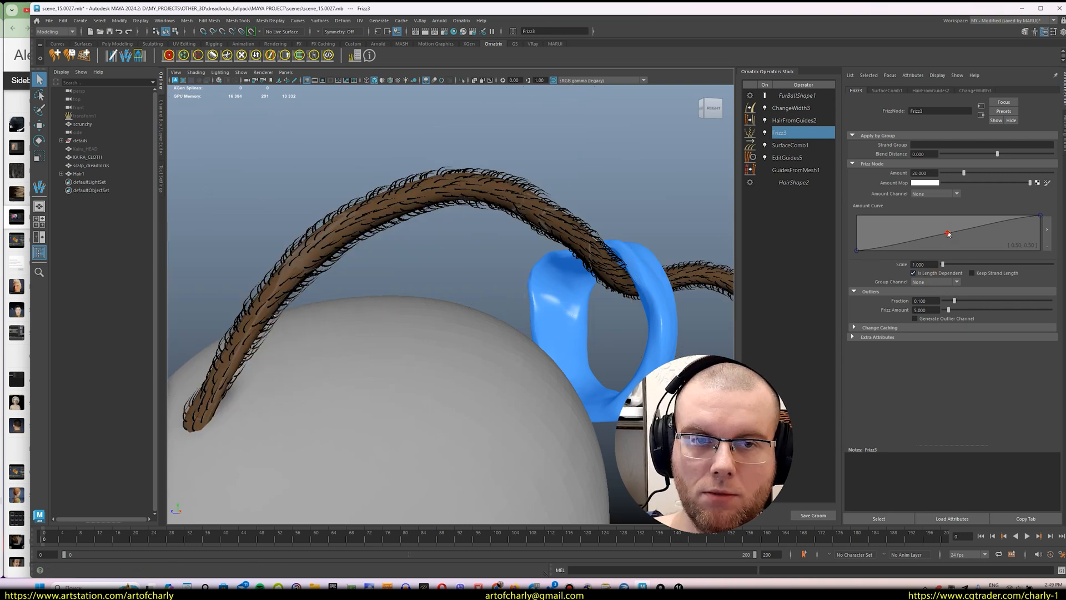
{"action": "left_click_drag", "start_coordinate": [948, 233], "coordinate": [948, 229]}
{"action": "left_click_drag", "start_coordinate": [965, 172], "coordinate": [990, 179]}
- Add a Detail operator directly above EditGuides5 with a view point count of 70
{"action": "left_click", "coordinate": [787, 157]}
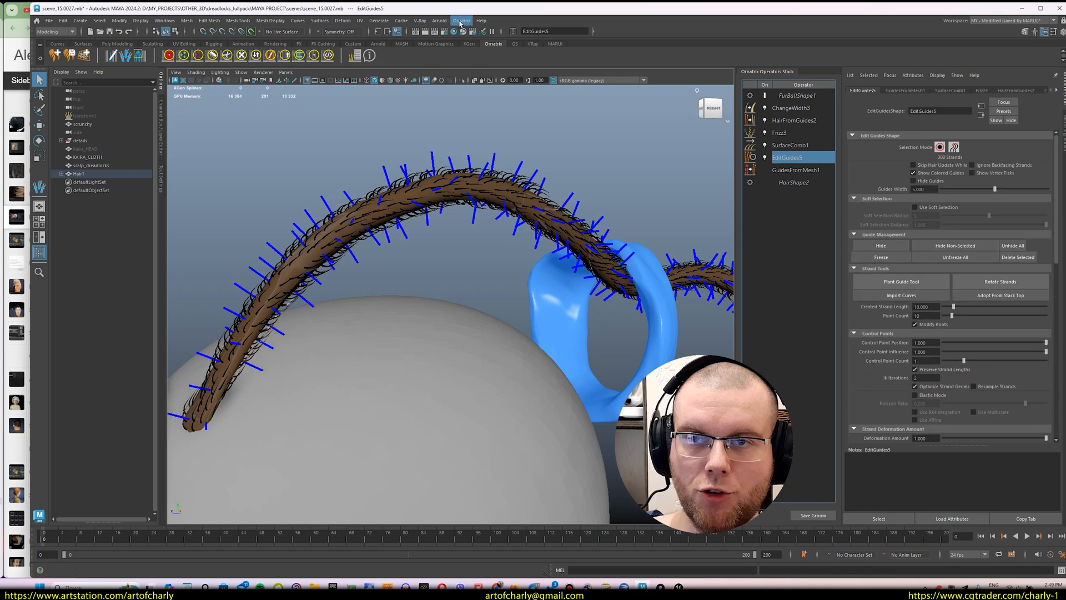
{"action": "left_click", "coordinate": [462, 21]}
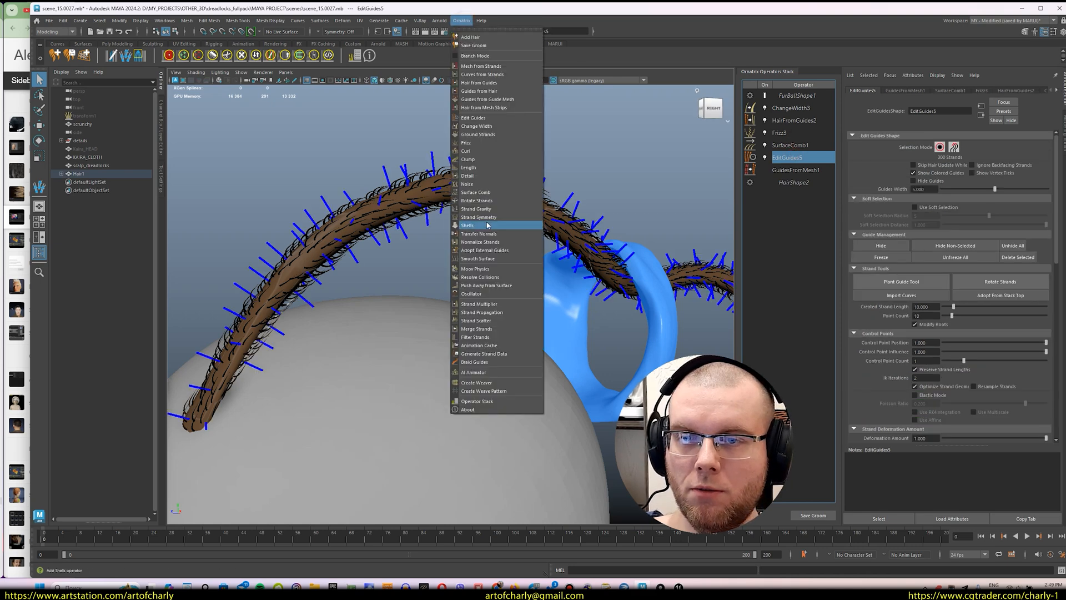
{"action": "left_click", "coordinate": [469, 176]}
{"action": "left_click", "coordinate": [933, 164]}
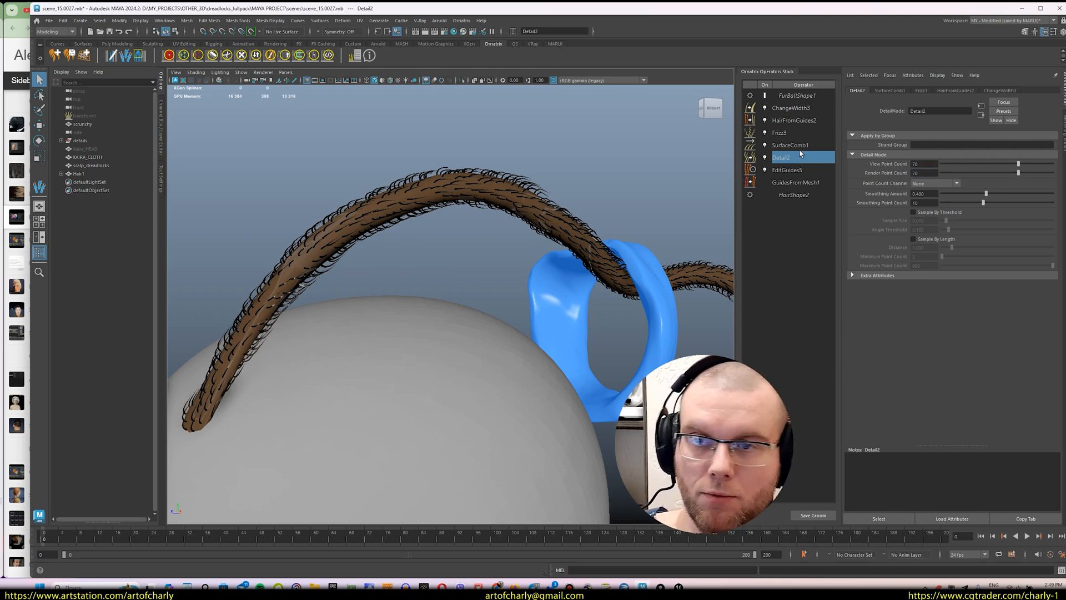
- Move the Frizz3 operator directly above HairFromGuides2 in the operator stack
{"action": "scroll", "coordinate": [496, 262], "scroll_direction": "up", "scroll_amount": 3}
{"action": "middle_click_drag", "start_coordinate": [508, 262], "coordinate": [516, 305], "text": "alt"}
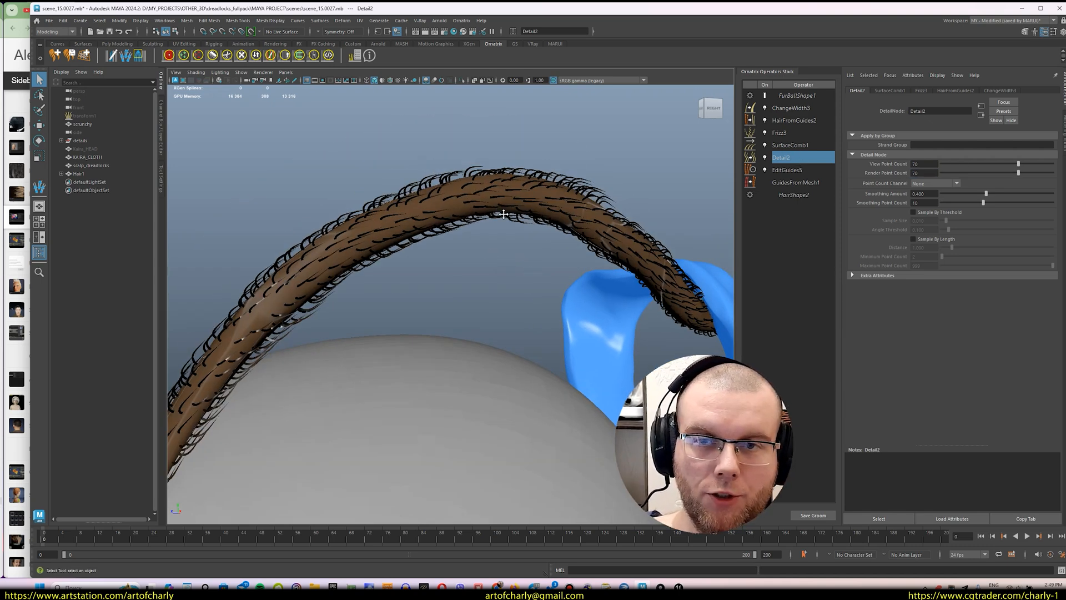
{"action": "mouse_move", "coordinate": [504, 214]}
{"action": "right_mouse_down", "text": "alt"}
{"action": "mouse_move", "coordinate": [481, 193]}
{"action": "mouse_move", "coordinate": [531, 250]}
{"action": "right_mouse_up", "text": "alt"}
{"action": "left_click", "coordinate": [783, 133]}
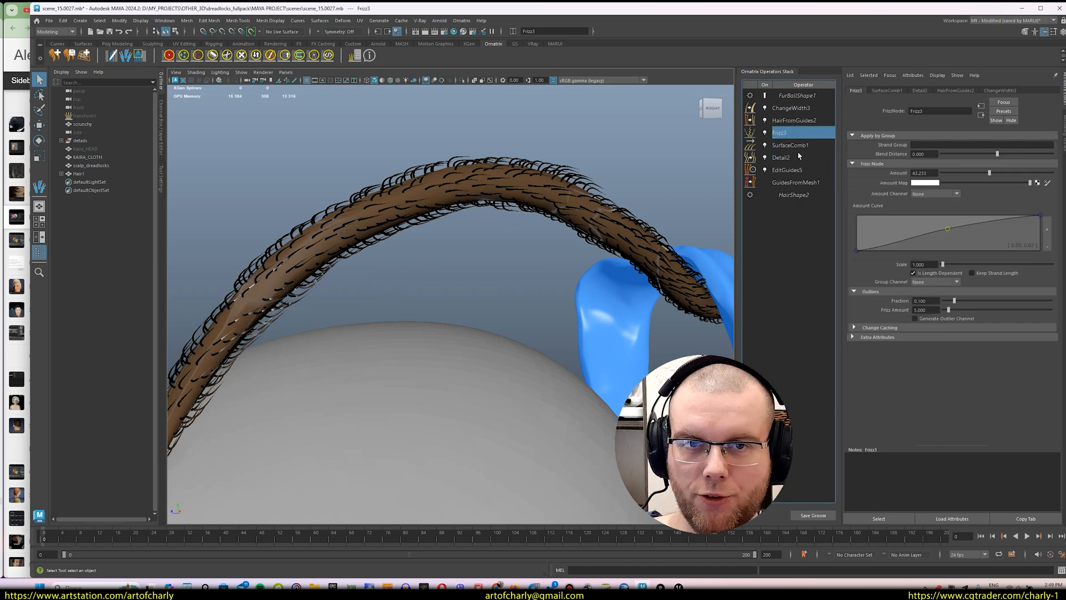
{"action": "left_click_drag", "start_coordinate": [794, 133], "coordinate": [794, 116]}
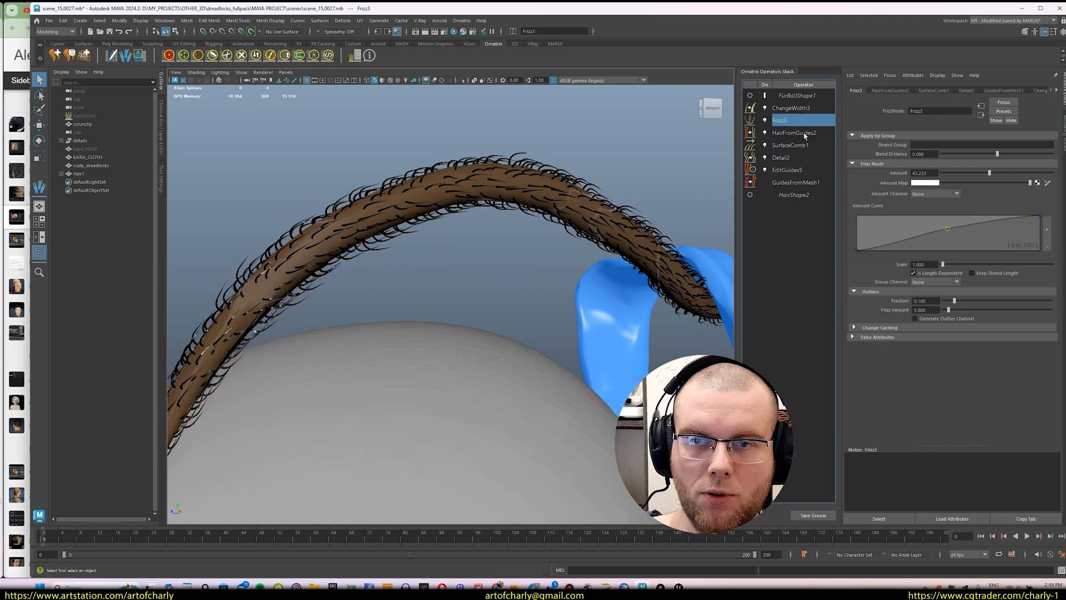
- Set Frizz3's amount to about 49.25 and scale to 100, with outliers fraction 0.213 and outlier frizz amount about 7.4
{"action": "left_click_drag", "start_coordinate": [988, 178], "coordinate": [1018, 174]}
{"action": "left_click_drag", "start_coordinate": [943, 265], "coordinate": [1053, 265]}
{"action": "left_click_drag", "start_coordinate": [981, 176], "coordinate": [996, 173]}
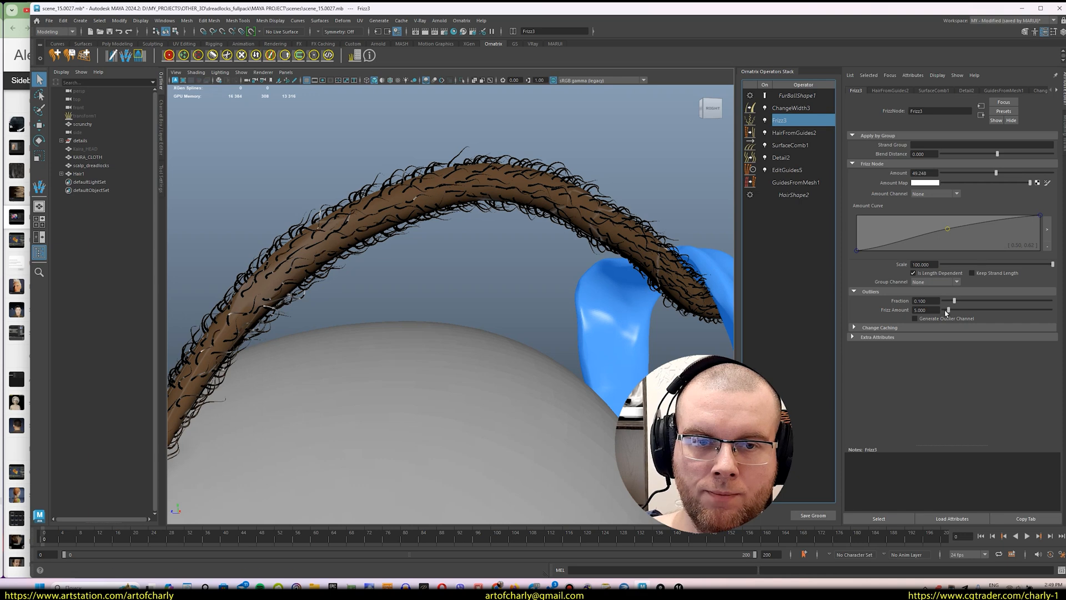
{"action": "left_click_drag", "start_coordinate": [954, 300], "coordinate": [945, 301]}
{"action": "left_click_drag", "start_coordinate": [944, 310], "coordinate": [967, 301]}
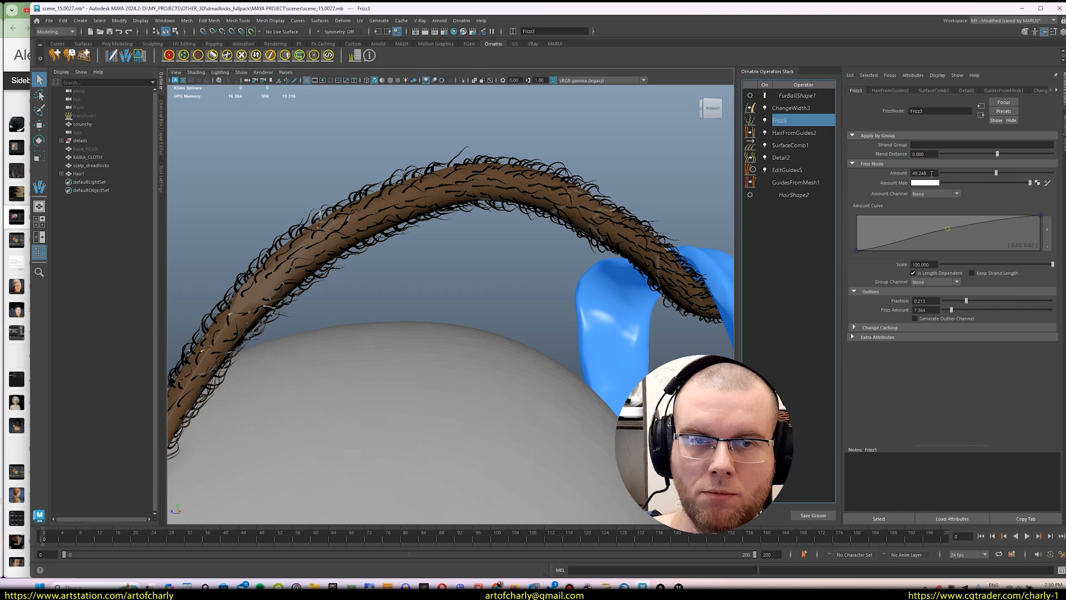
- Set the Frizz3 scale to 200
{"action": "left_click", "coordinate": [938, 265]}
{"action": "type", "text": "2"}
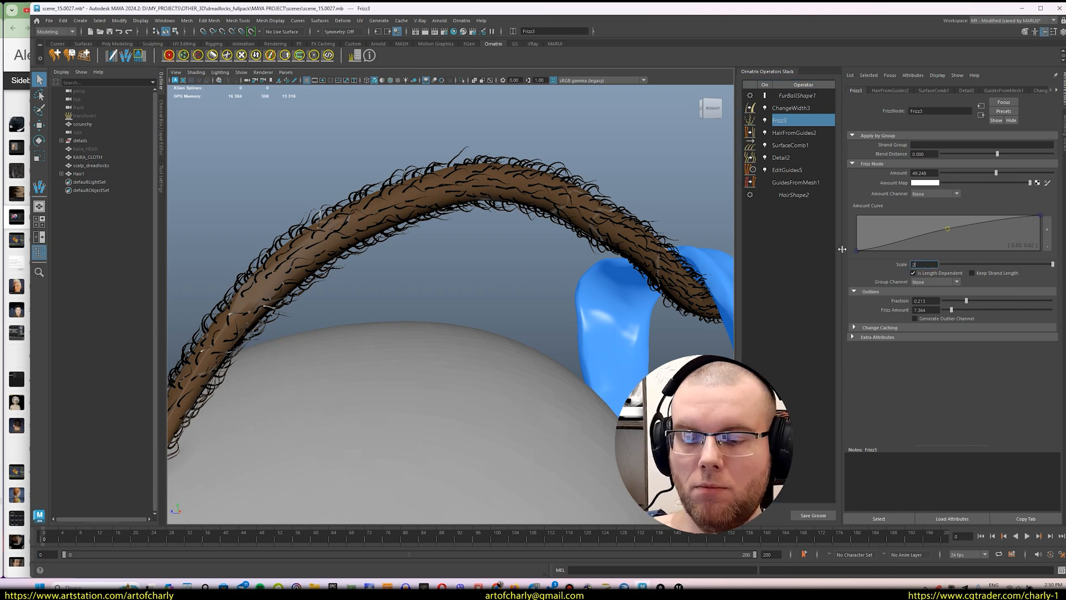
{"action": "type", "text": "00"}
{"action": "key", "text": "Return"}
- Raise the starting point of the SurfaceComb1 slope ramp to about 0.70
{"action": "left_click_drag", "start_coordinate": [450, 317], "coordinate": [549, 263], "text": "alt"}
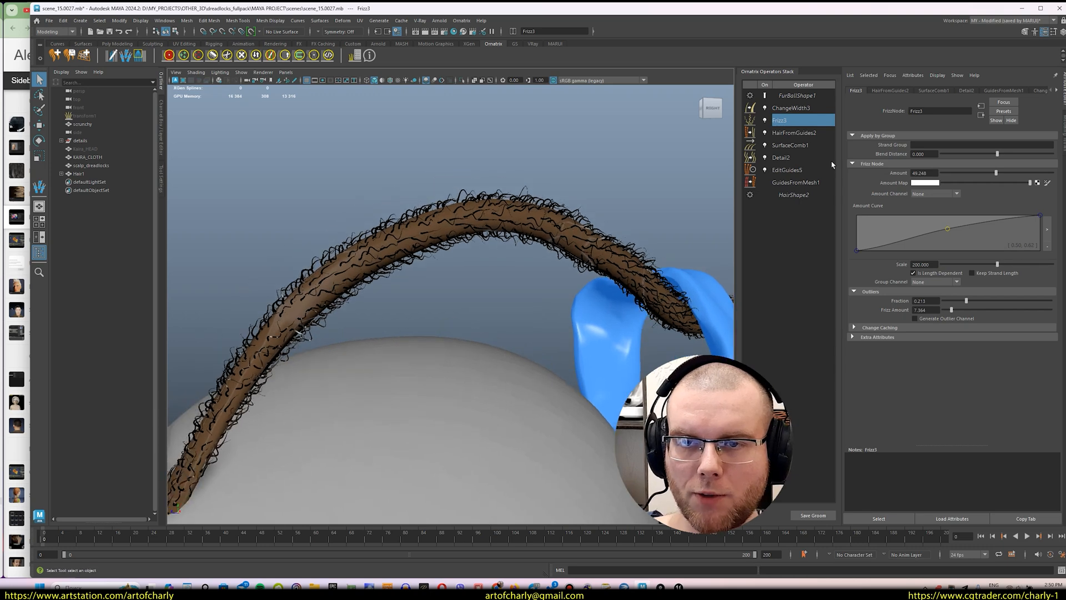
{"action": "left_click", "coordinate": [805, 145]}
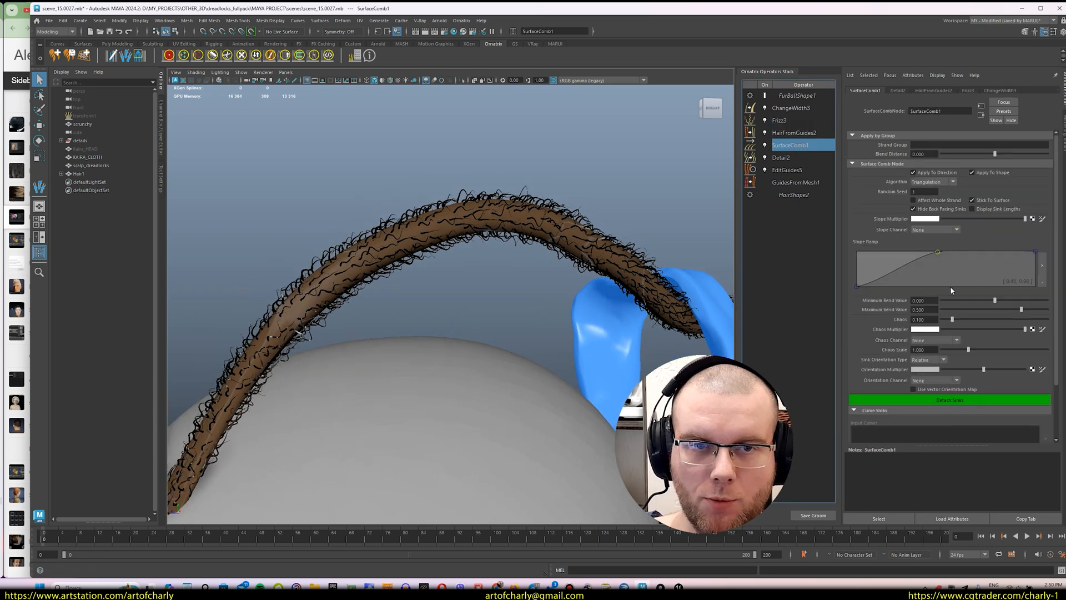
{"action": "left_click_drag", "start_coordinate": [856, 292], "coordinate": [841, 267]}
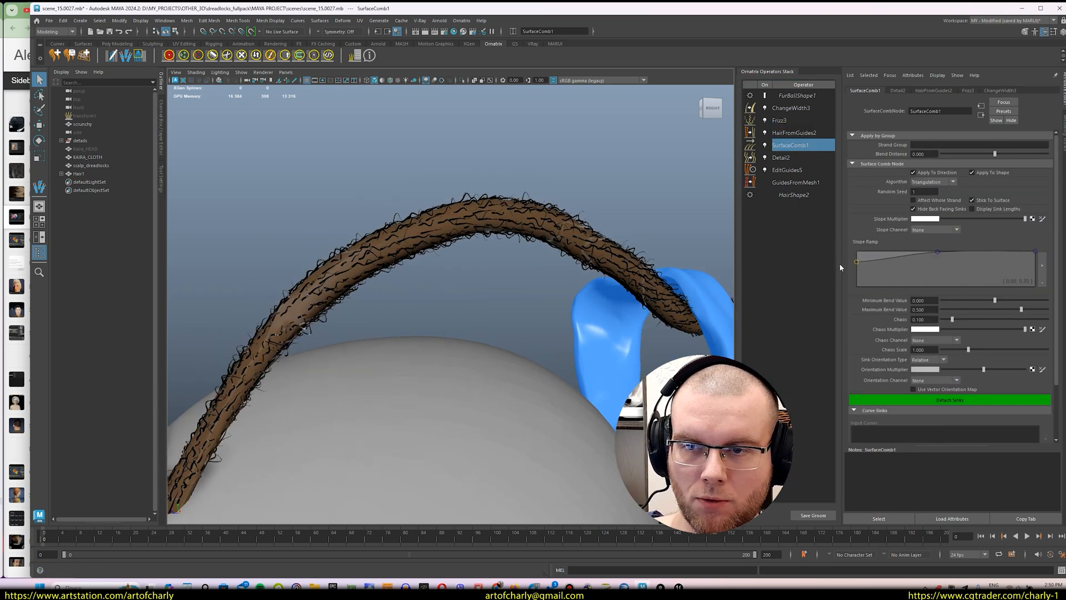
- Set the HairFromGuides2 render count to 10000 and inspect the hair coverage along the dreadlock
{"action": "left_click", "coordinate": [797, 133]}
{"action": "key", "text": "Return"}
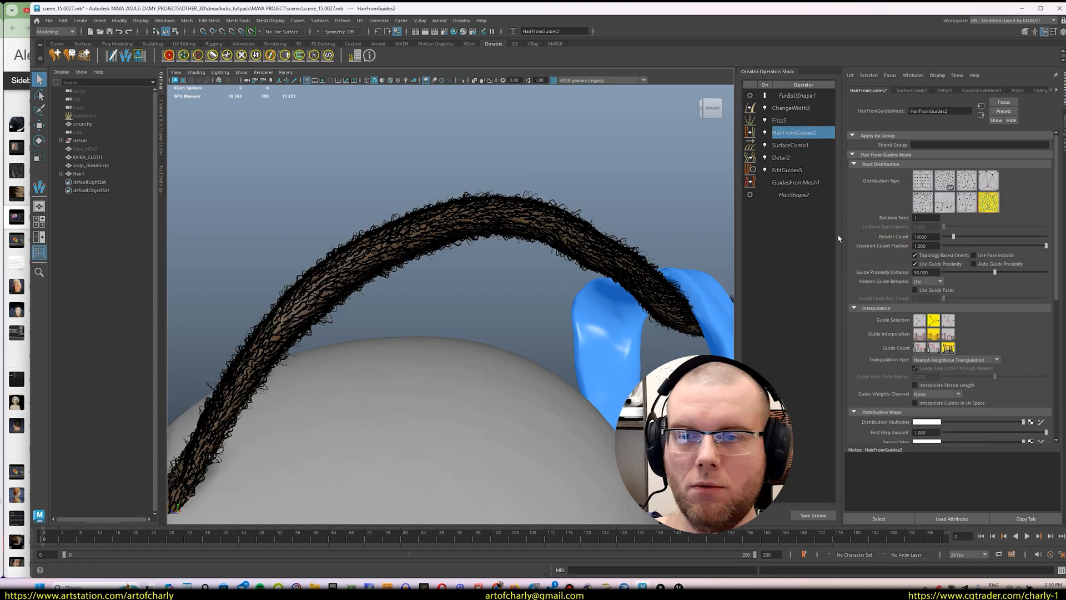
{"action": "scroll", "coordinate": [448, 306], "scroll_direction": "down", "scroll_amount": 8}
{"action": "middle_click_drag", "start_coordinate": [447, 307], "coordinate": [473, 266], "text": "alt"}
{"action": "scroll", "coordinate": [475, 281], "scroll_direction": "up", "scroll_amount": 3}
{"action": "scroll", "coordinate": [475, 281], "scroll_direction": "up", "scroll_amount": 10}
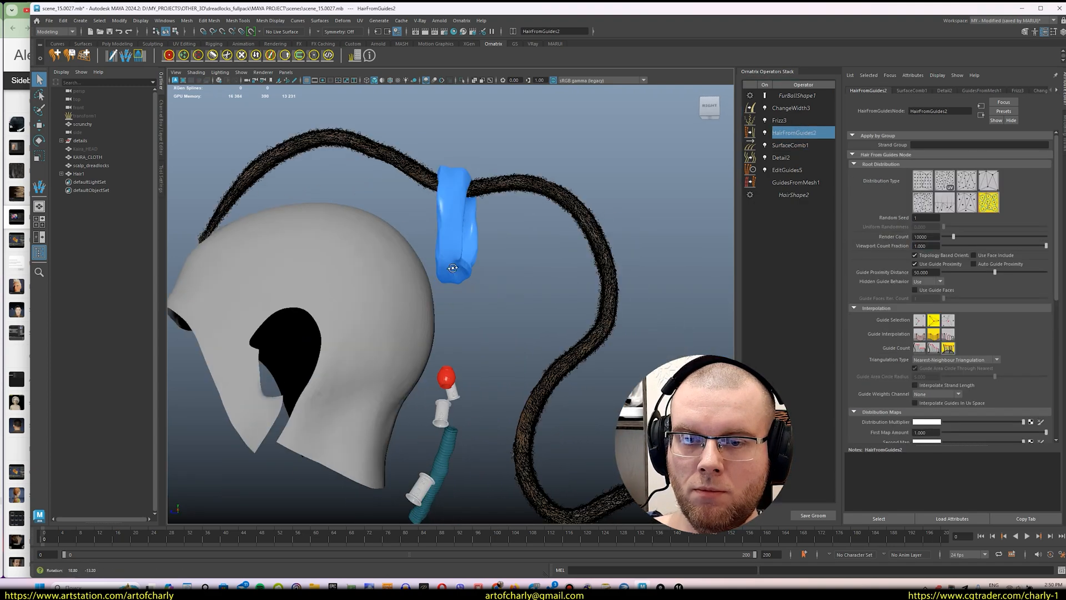
{"action": "left_click_drag", "start_coordinate": [470, 298], "coordinate": [581, 252], "text": "alt"}
- Add a Push Away from Surface operator above ChangeWidth3 and inspect the hairs along the dreadlock
{"action": "left_click", "coordinate": [790, 108]}
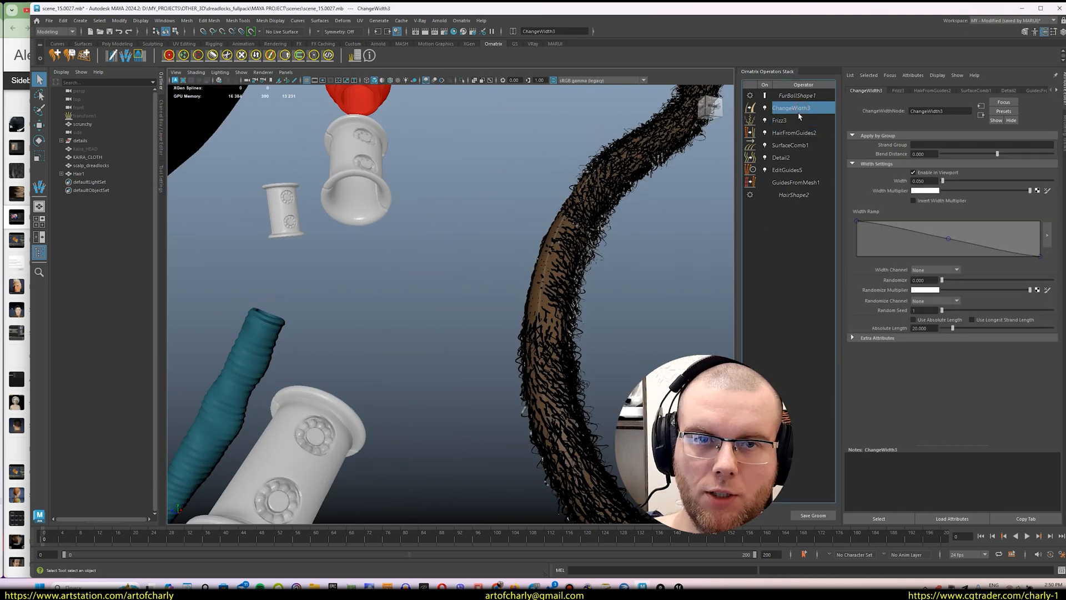
{"action": "left_click", "coordinate": [463, 20]}
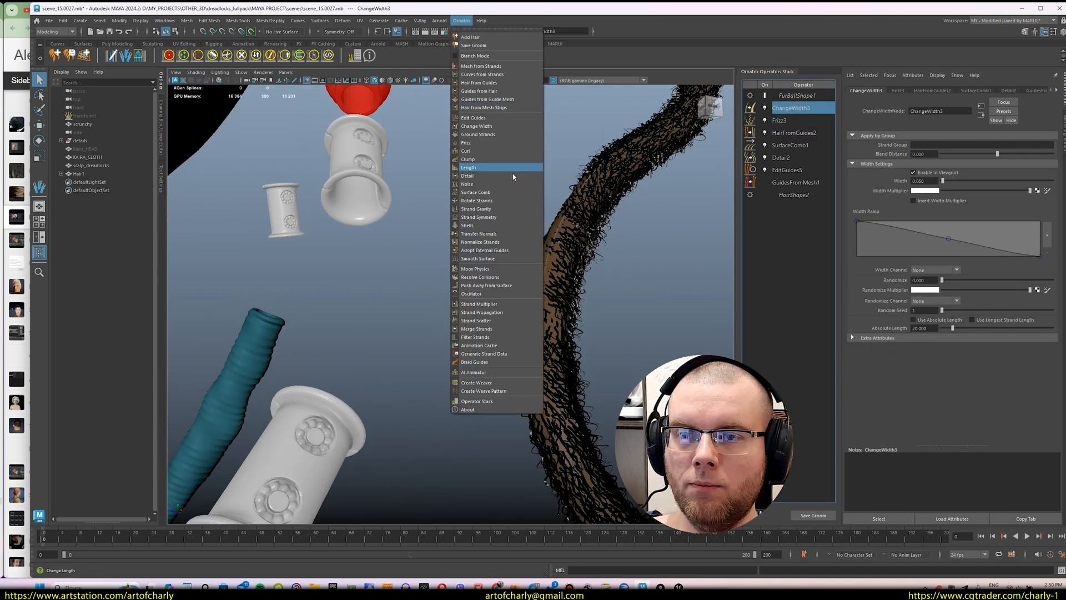
{"action": "left_click", "coordinate": [514, 285]}
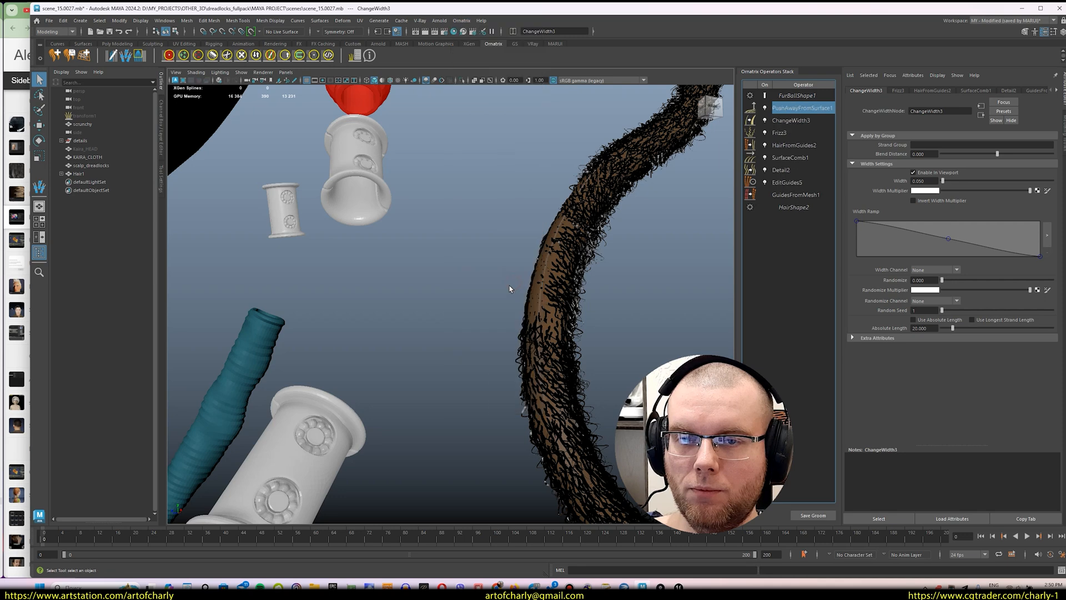
{"action": "key", "text": "f"}
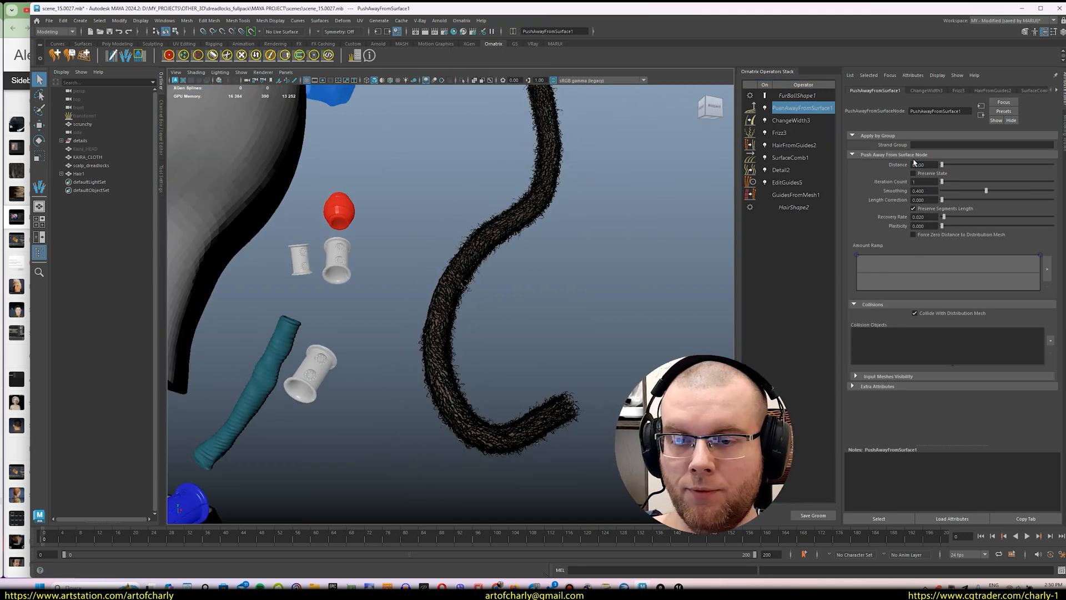
{"action": "left_click_drag", "start_coordinate": [508, 356], "coordinate": [490, 361], "text": "alt"}
{"action": "right_click_drag", "start_coordinate": [490, 362], "coordinate": [505, 341], "text": "alt"}
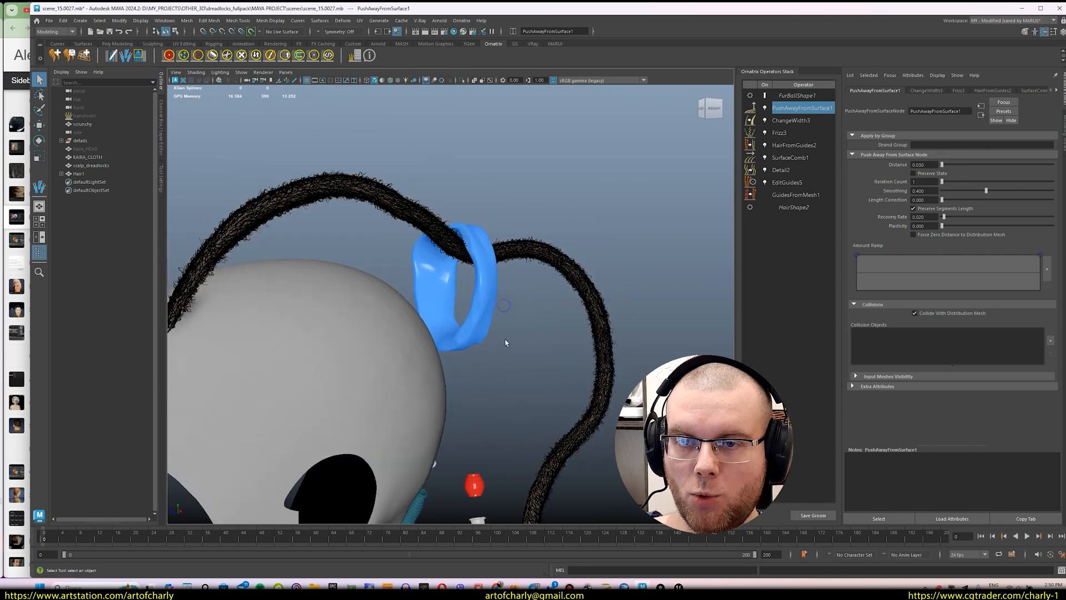
{"action": "middle_click_drag", "start_coordinate": [505, 341], "coordinate": [531, 352], "text": "alt"}
{"action": "left_click_drag", "start_coordinate": [531, 352], "coordinate": [526, 361], "text": "alt"}
{"action": "middle_click_drag", "start_coordinate": [298, 249], "coordinate": [319, 276], "text": "alt"}
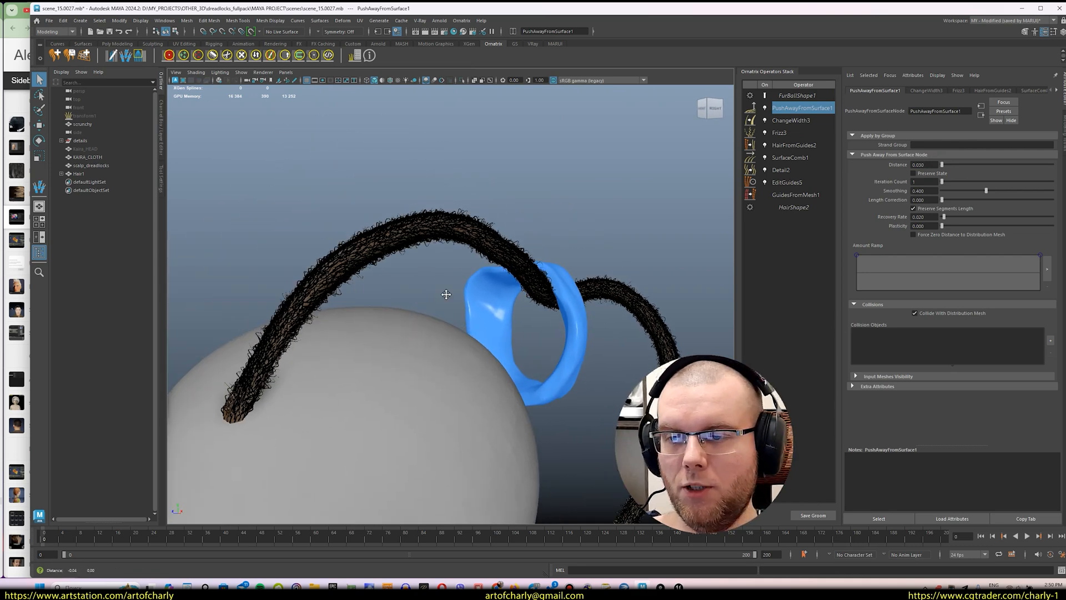
{"action": "middle_click_drag", "start_coordinate": [446, 294], "coordinate": [450, 306], "text": "alt"}
{"action": "left_click_drag", "start_coordinate": [450, 306], "coordinate": [435, 305], "text": "alt"}
{"action": "middle_click_drag", "start_coordinate": [436, 304], "coordinate": [458, 287], "text": "alt"}
- Apply the Full preset to the ChangeWidth3 width ramp and set the width to 0.1
{"action": "left_click", "coordinate": [797, 96]}
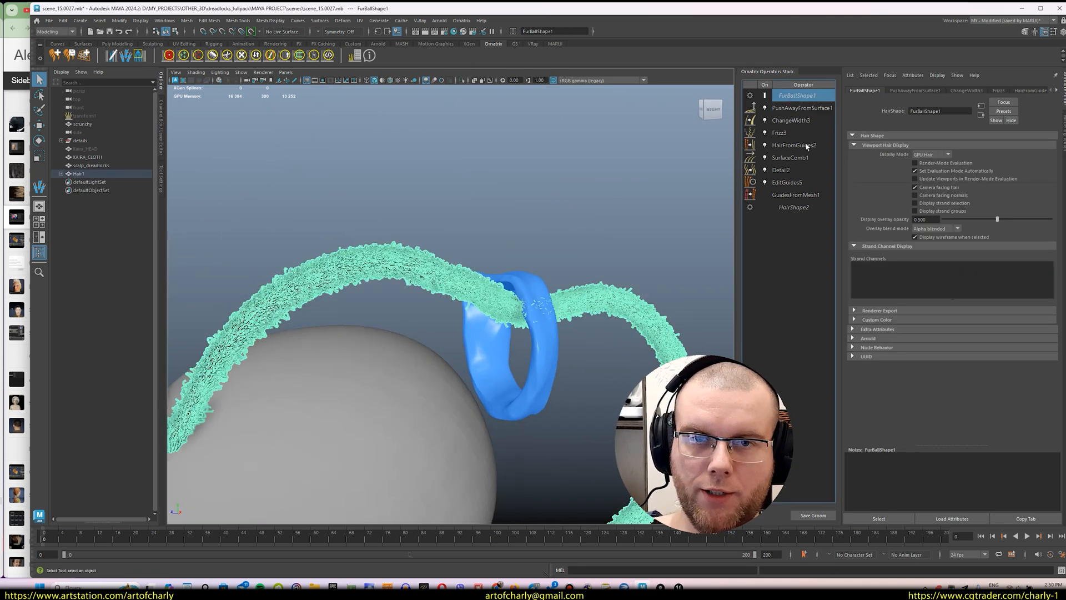
{"action": "left_click", "coordinate": [794, 121]}
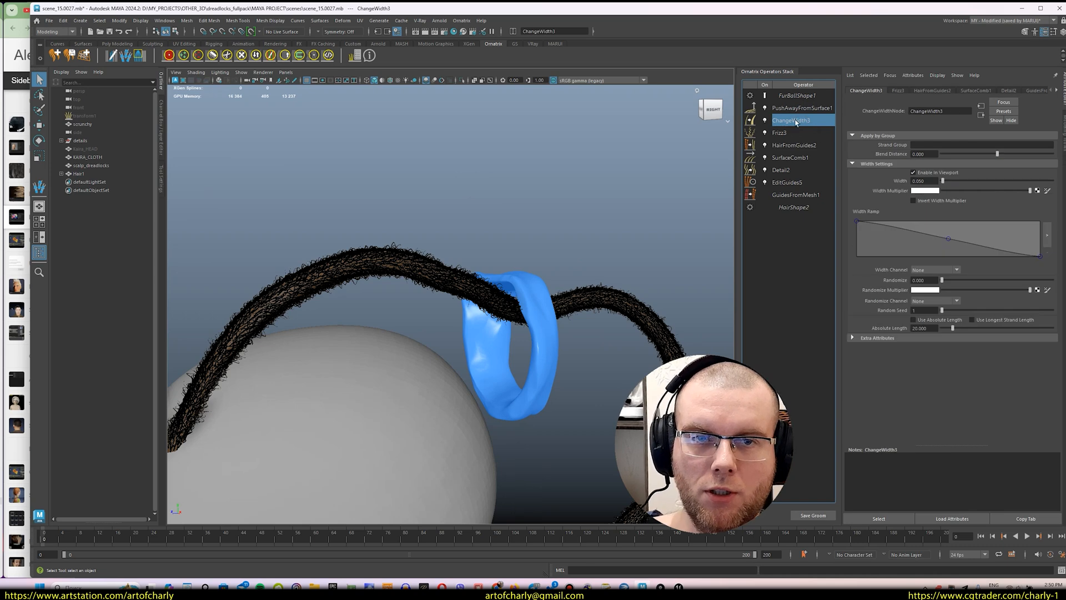
{"action": "right_click", "coordinate": [989, 232]}
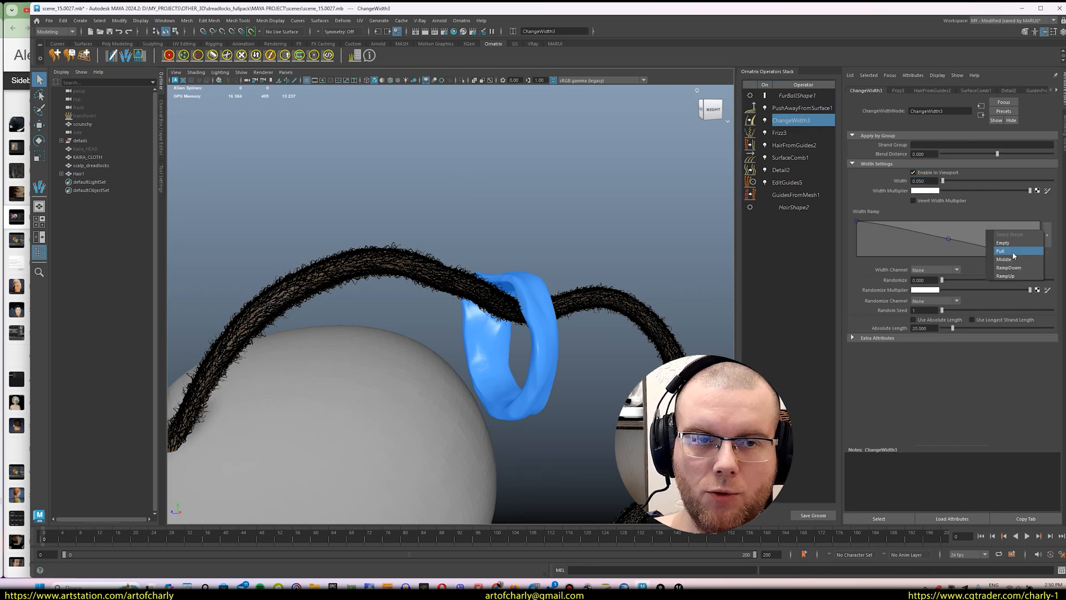
{"action": "left_click", "coordinate": [1011, 253]}
{"action": "left_click", "coordinate": [929, 181]}
{"action": "type", "text": "0.1"}
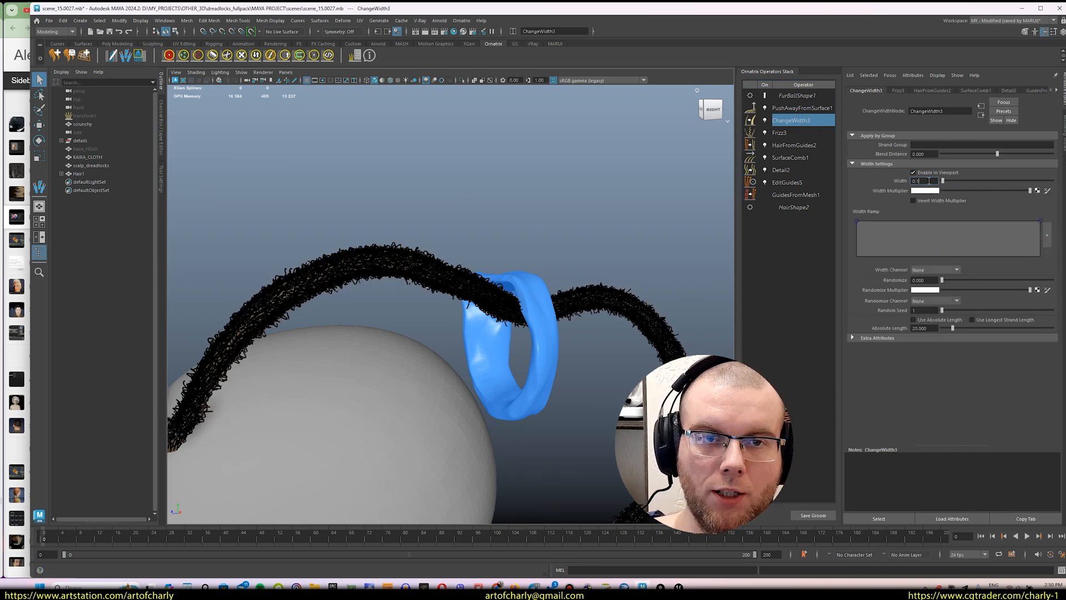
{"action": "key", "text": "Return"}
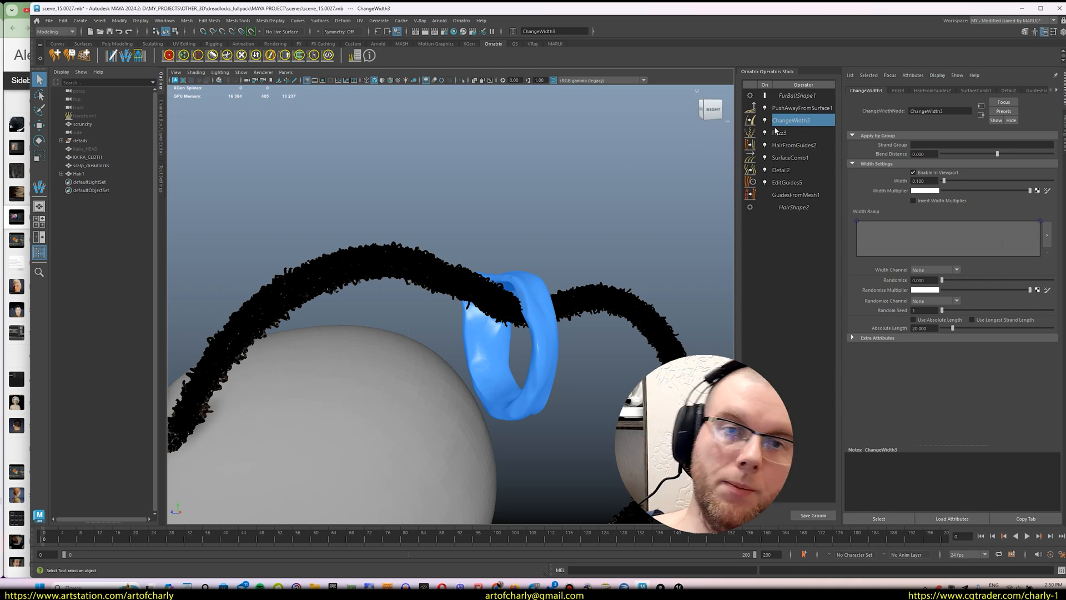
- Export FurBallShape1 as an Ornatrix Alembic named main_dreadlock_ad into the Unreal project's ALEMBIC folder
{"action": "left_click", "coordinate": [798, 97]}
{"action": "left_click", "coordinate": [51, 21]}
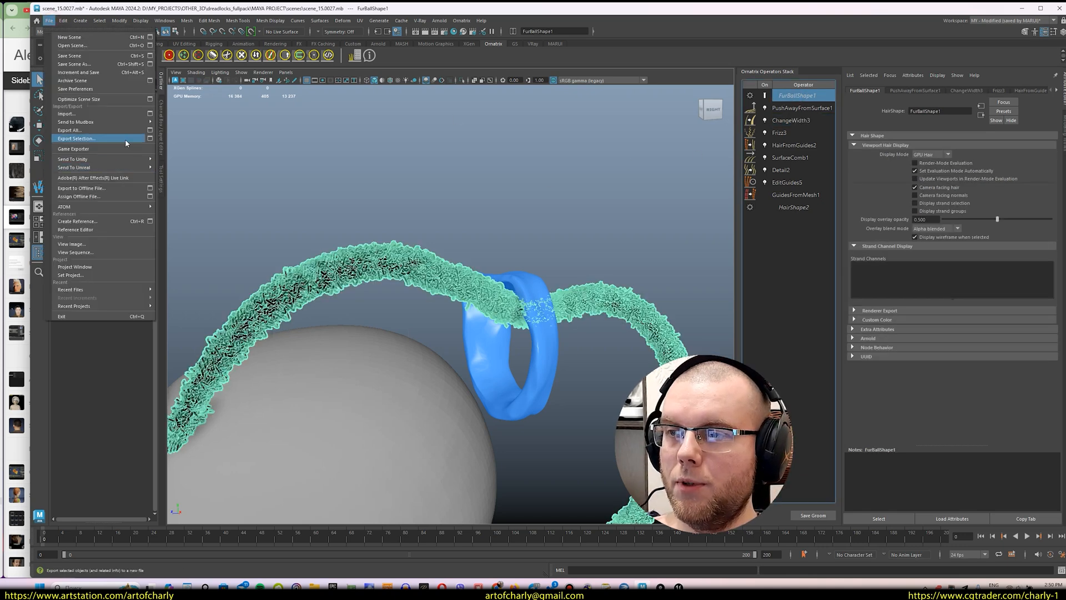
{"action": "left_click", "coordinate": [148, 141]}
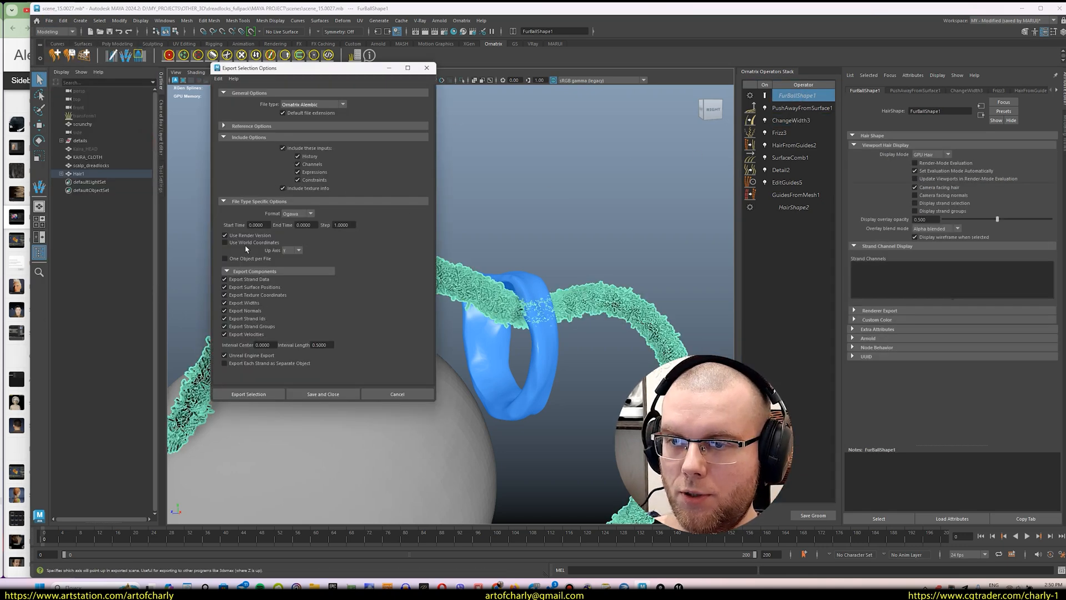
{"action": "left_click", "coordinate": [255, 393]}
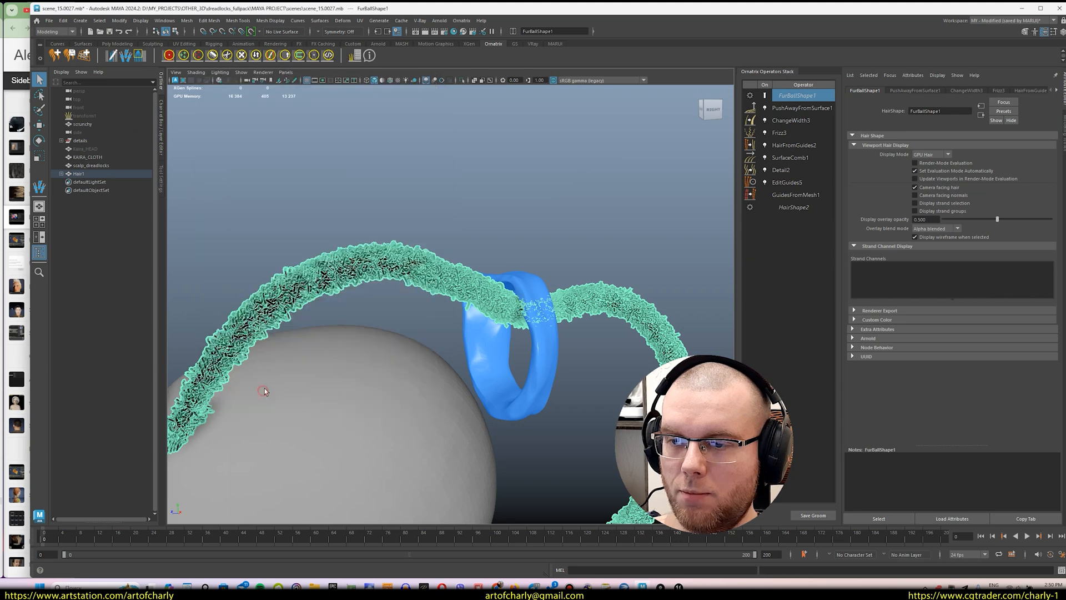
{"action": "type", "text": "mai"}
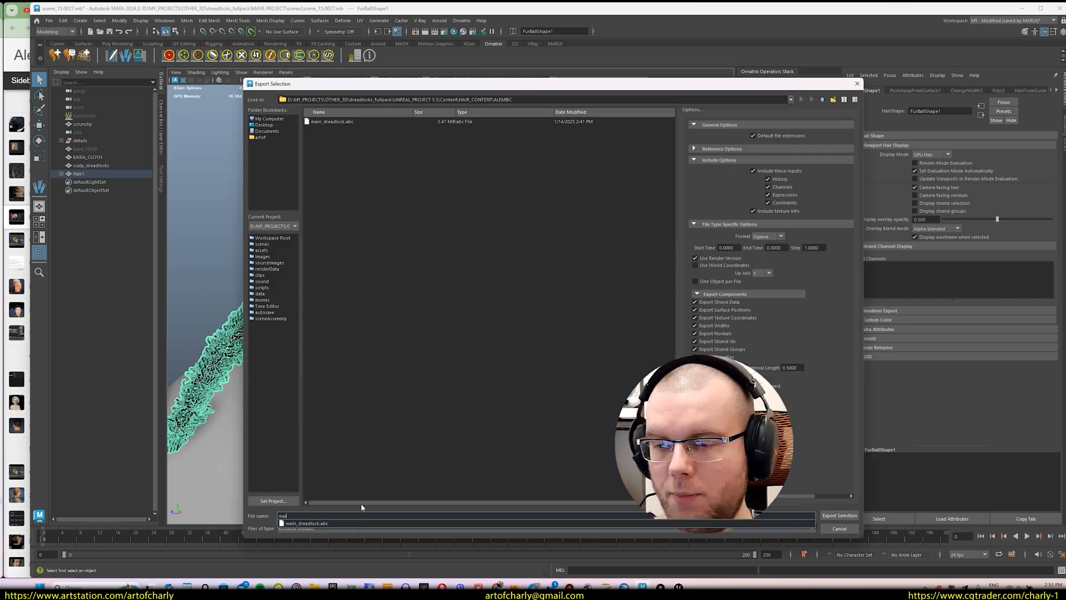
{"action": "type", "text": "n_dreadlock_ad"}
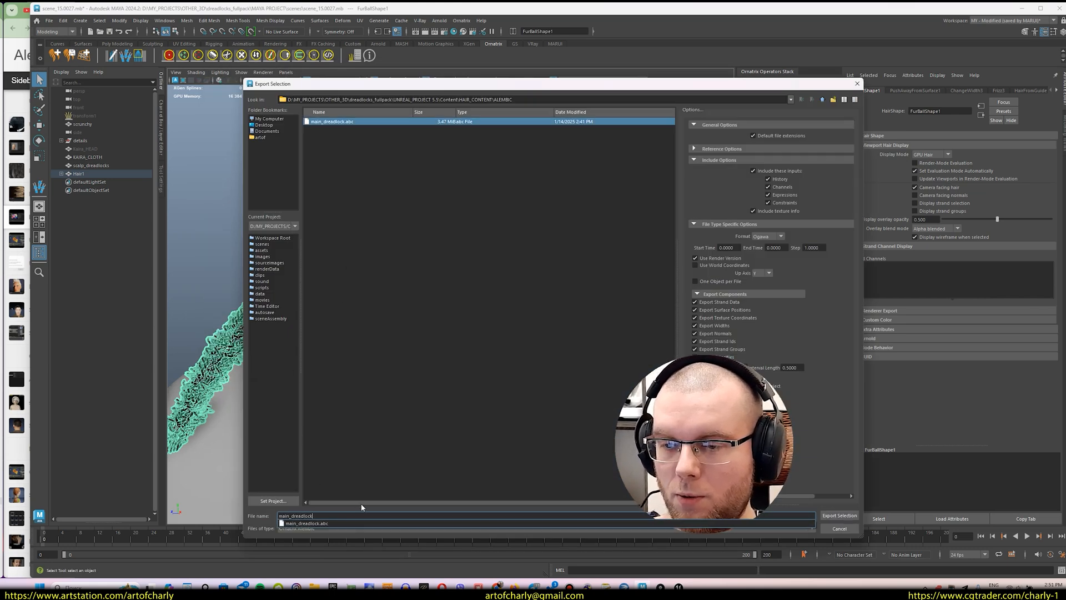
{"action": "type", "text": "d"}
{"action": "key", "text": "Return"}
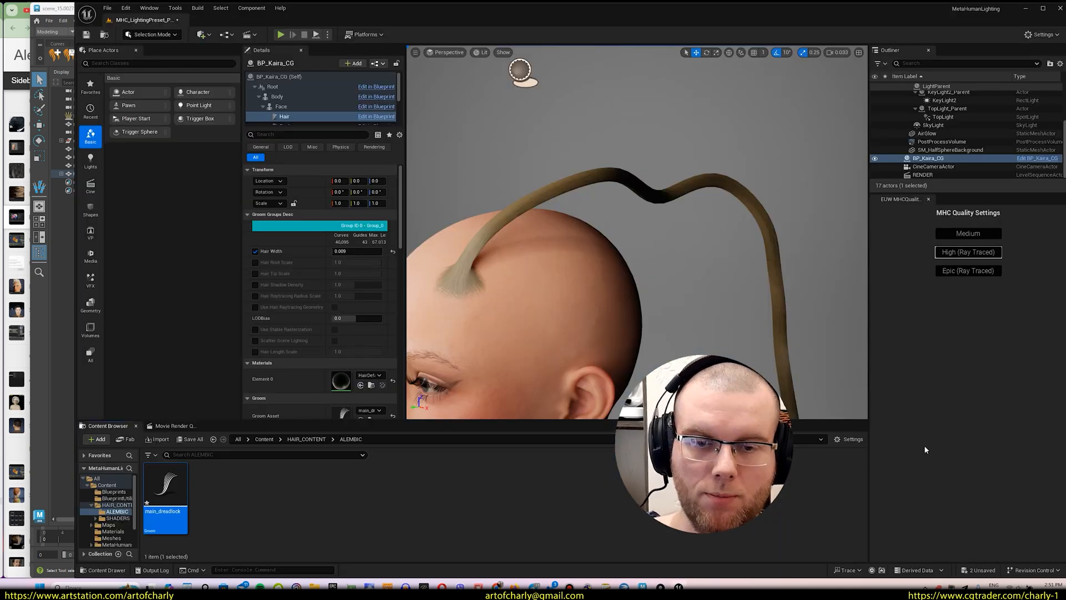
- Add a Groom component under the Face component of BP_Kaira_CG and name it ad_dread
{"action": "scroll", "coordinate": [301, 110], "scroll_direction": "down", "scroll_amount": 1}
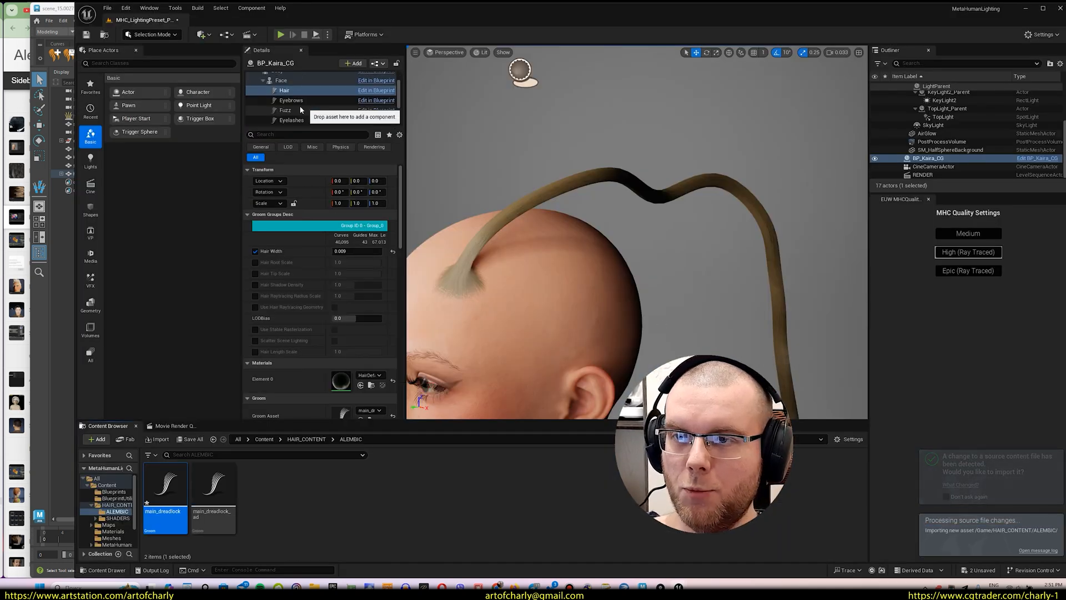
{"action": "left_click", "coordinate": [281, 80]}
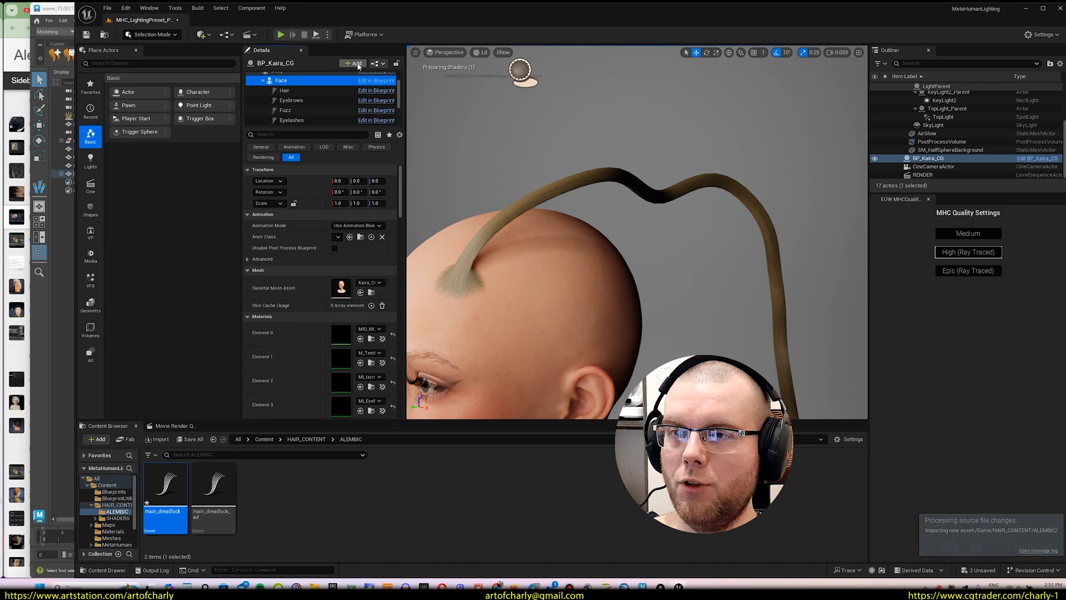
{"action": "scroll", "coordinate": [302, 105], "scroll_direction": "down", "scroll_amount": 2}
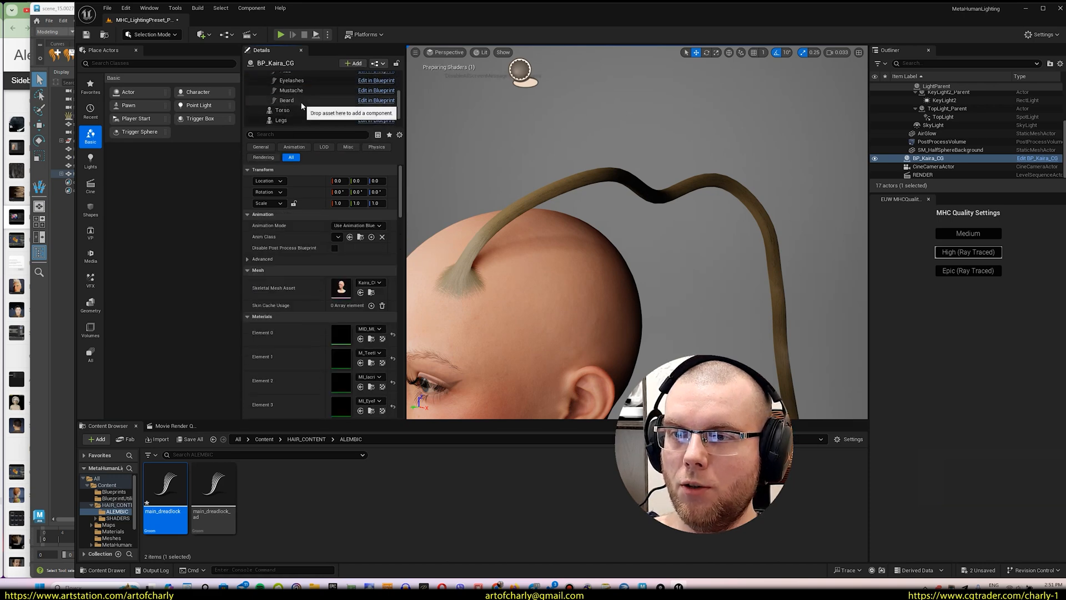
{"action": "scroll", "coordinate": [301, 105], "scroll_direction": "up", "scroll_amount": 3}
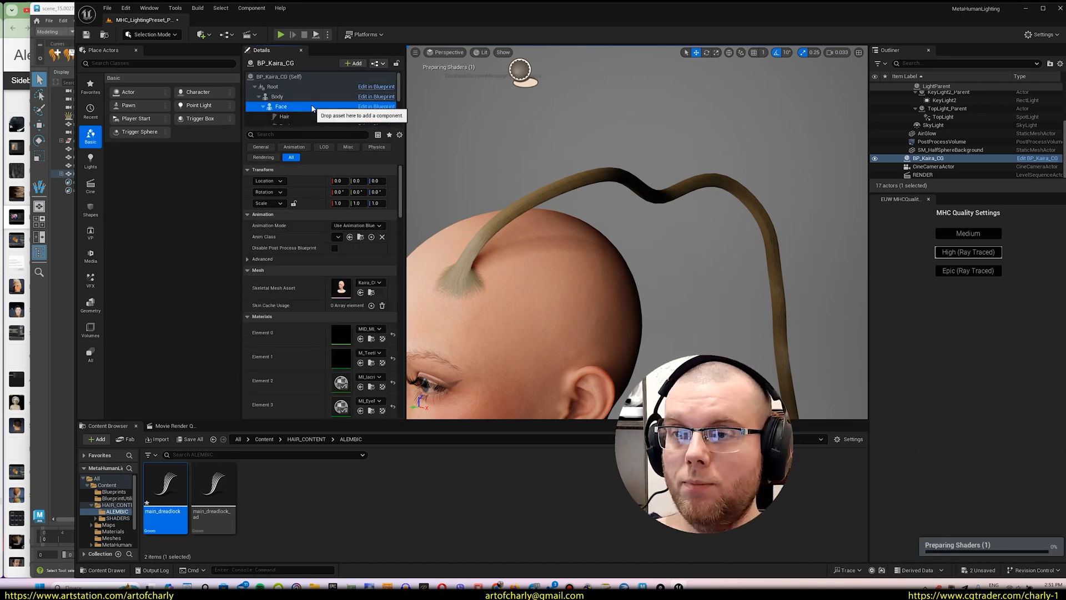
{"action": "scroll", "coordinate": [313, 108], "scroll_direction": "down", "scroll_amount": 1}
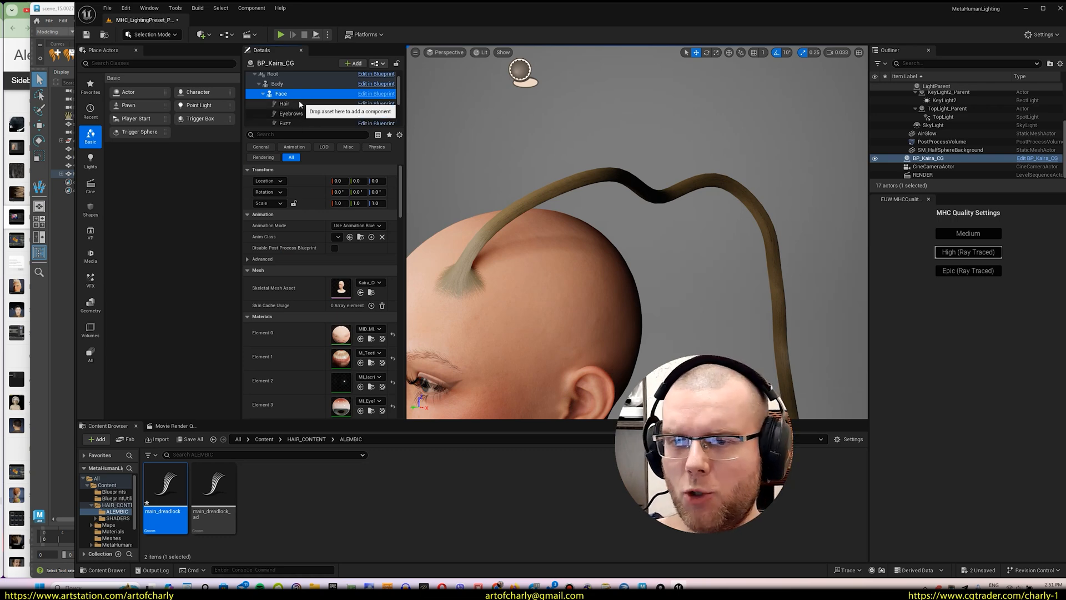
{"action": "left_click", "coordinate": [354, 63]}
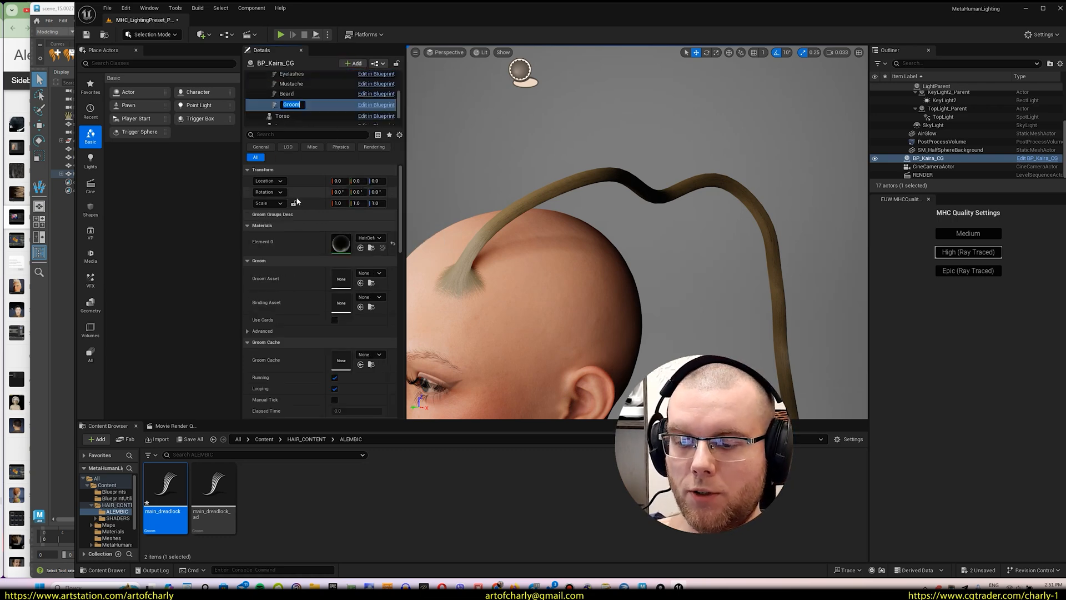
{"action": "type", "text": "ad_dread"}
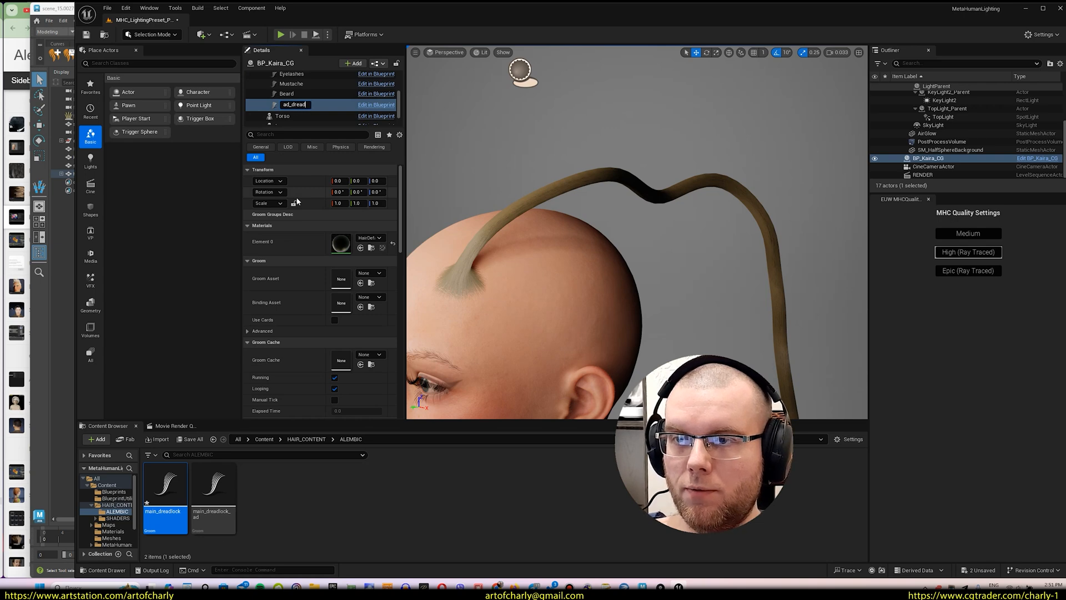
{"action": "key", "text": "Return"}
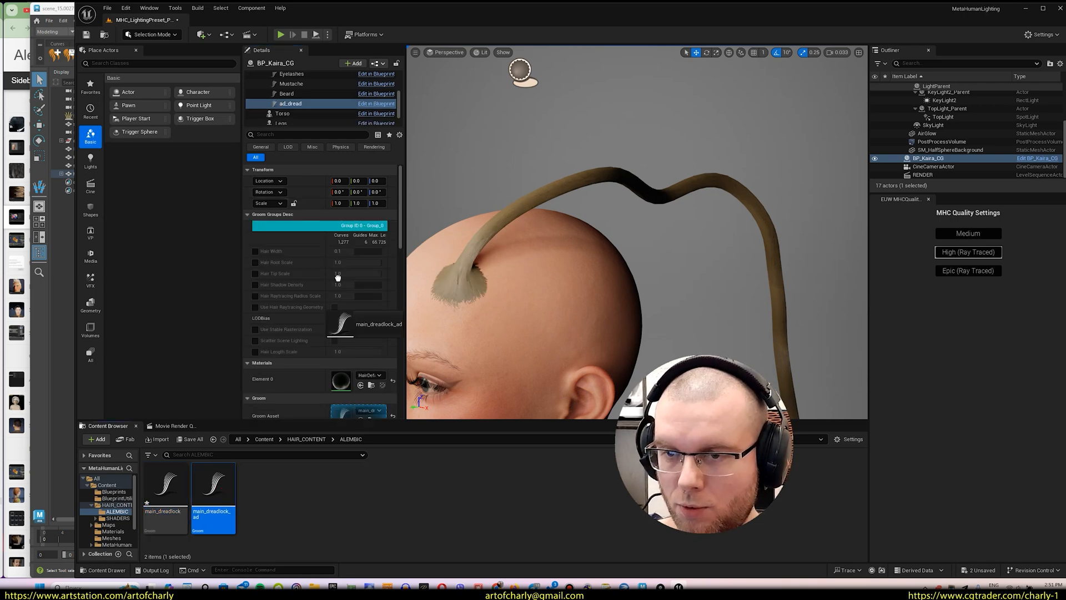
- Assign main_dreadlock_ad as the ad_dread groom asset and override its hair width with 0.01
{"action": "left_click_drag", "start_coordinate": [337, 277], "coordinate": [356, 414]}
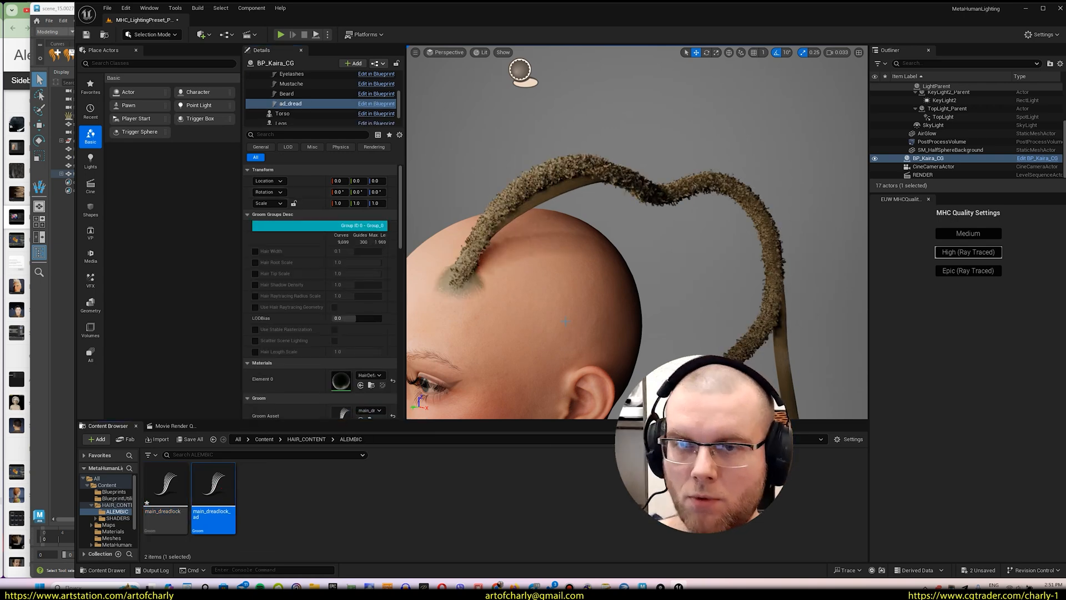
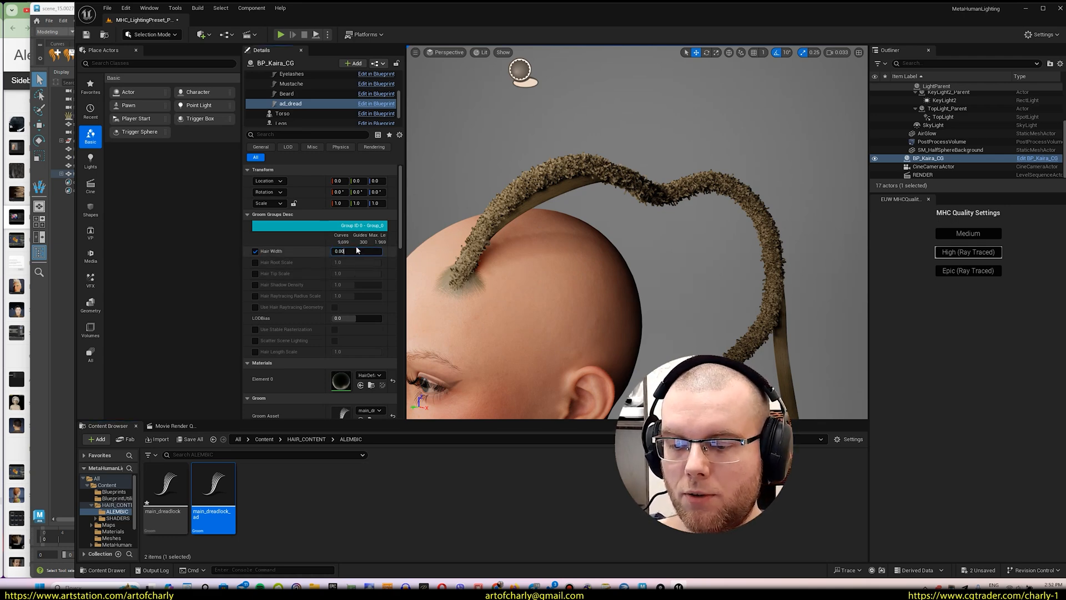
{"action": "type", "text": "9"}
{"action": "key", "text": "Return"}
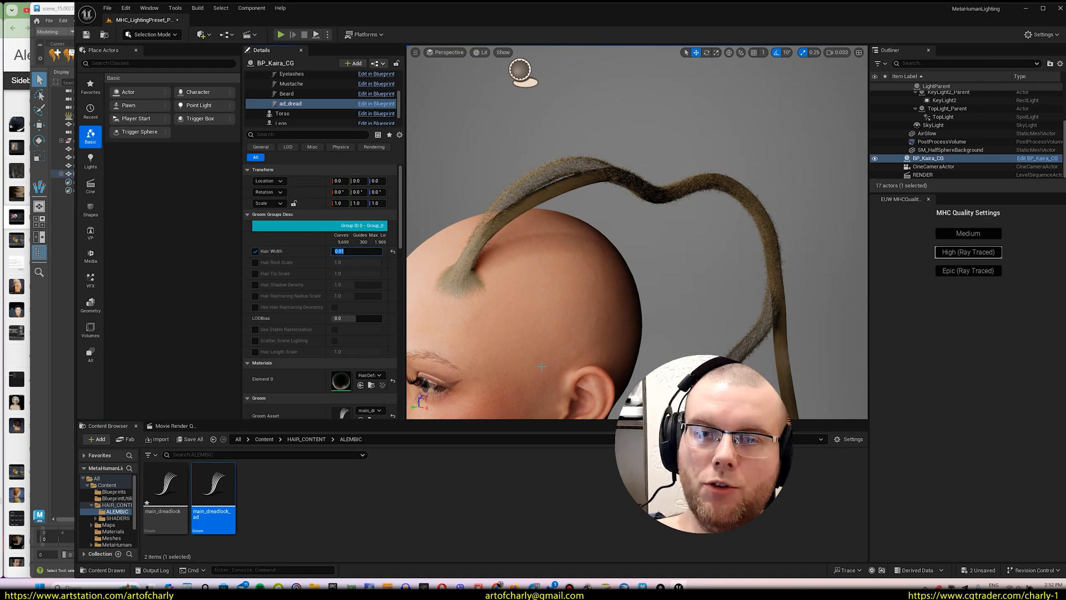
- Switch to Maya and unhide the transform1 hair on the scalp
{"action": "left_click", "coordinate": [643, 587]}
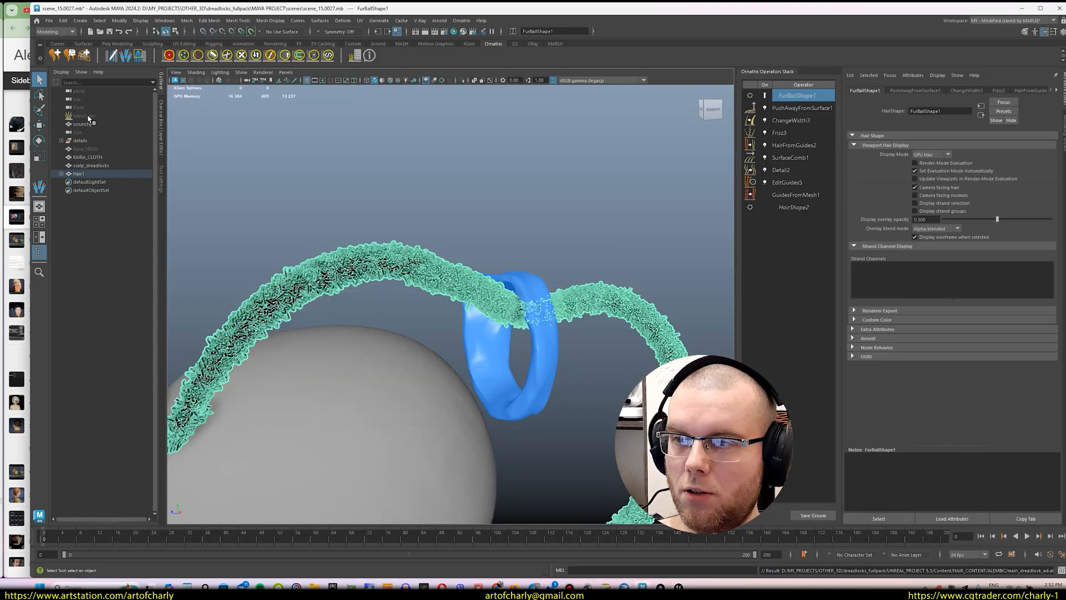
{"action": "left_click", "coordinate": [85, 116]}
{"action": "key", "text": "shift+h"}
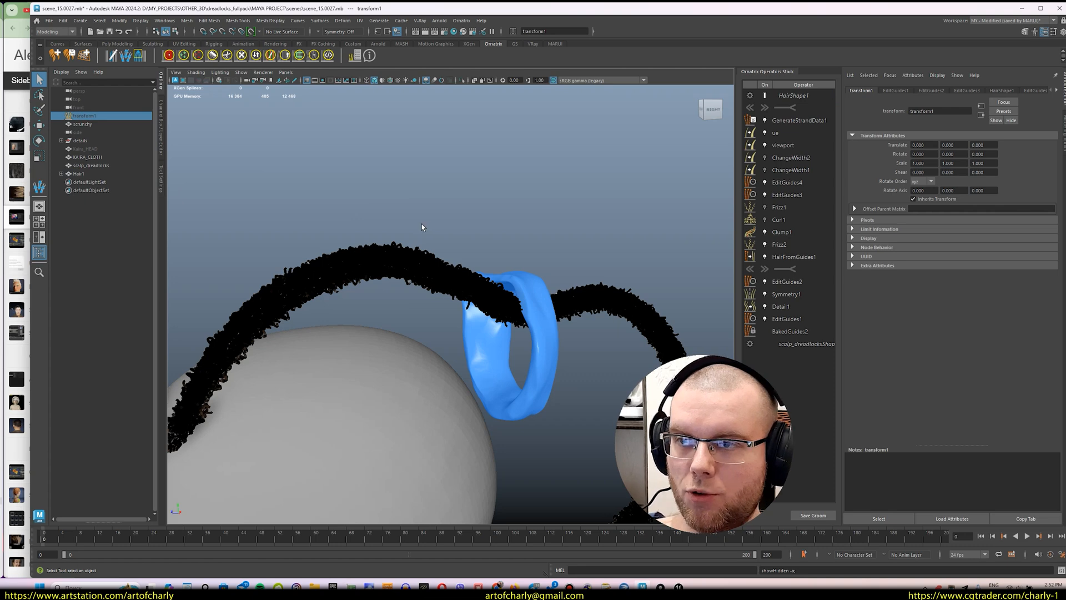
{"action": "left_click_drag", "start_coordinate": [421, 226], "coordinate": [358, 226], "text": "alt"}
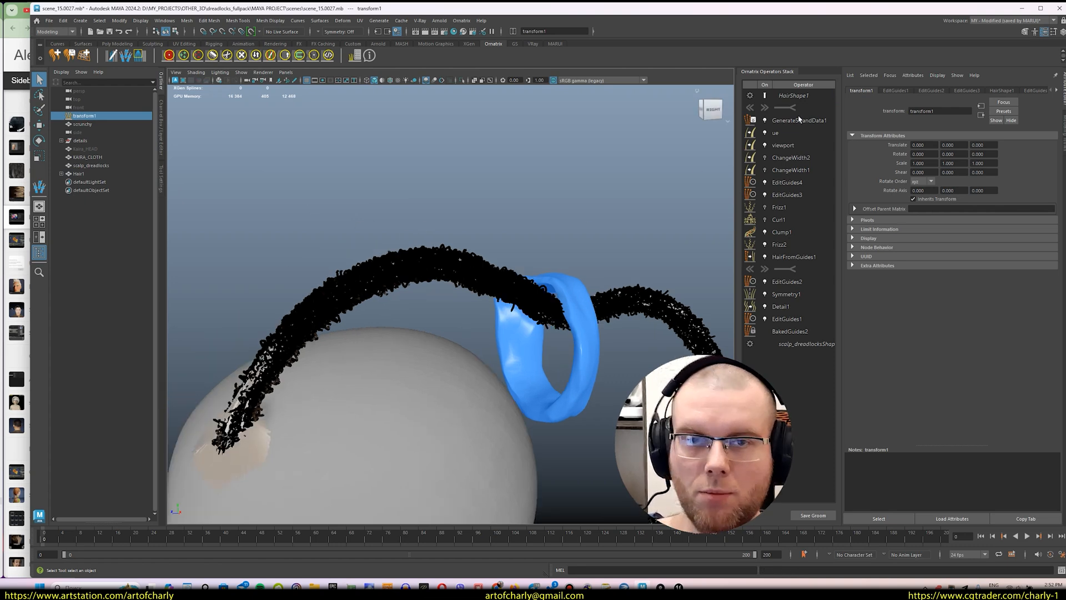
- Export HairShape1 as an Ornatrix Alembic over the existing main_dreadlock.abc and inspect the dreadlock up to its tip in Unreal Engine
{"action": "left_click", "coordinate": [792, 96]}
{"action": "left_click", "coordinate": [47, 22]}
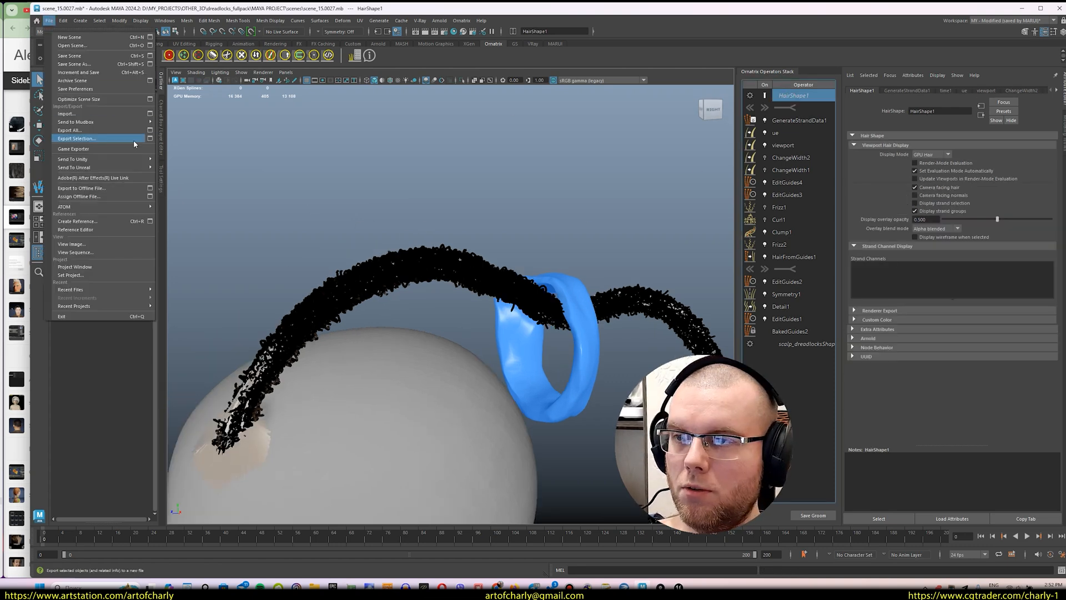
{"action": "left_click", "coordinate": [151, 141]}
{"action": "left_click", "coordinate": [248, 394]}
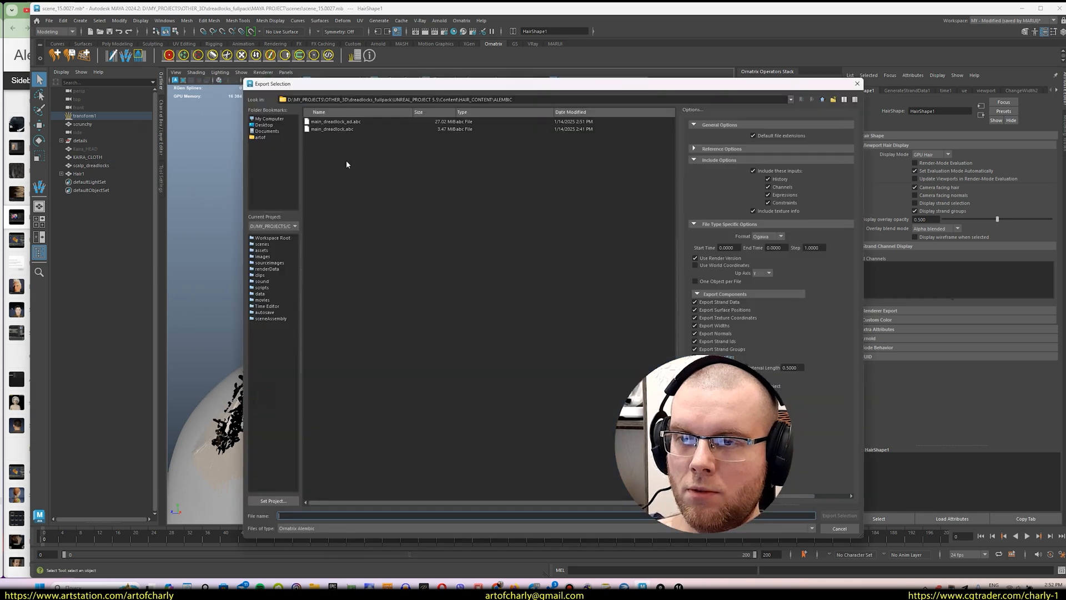
{"action": "double_click", "coordinate": [347, 126]}
{"action": "left_click", "coordinate": [535, 324]}
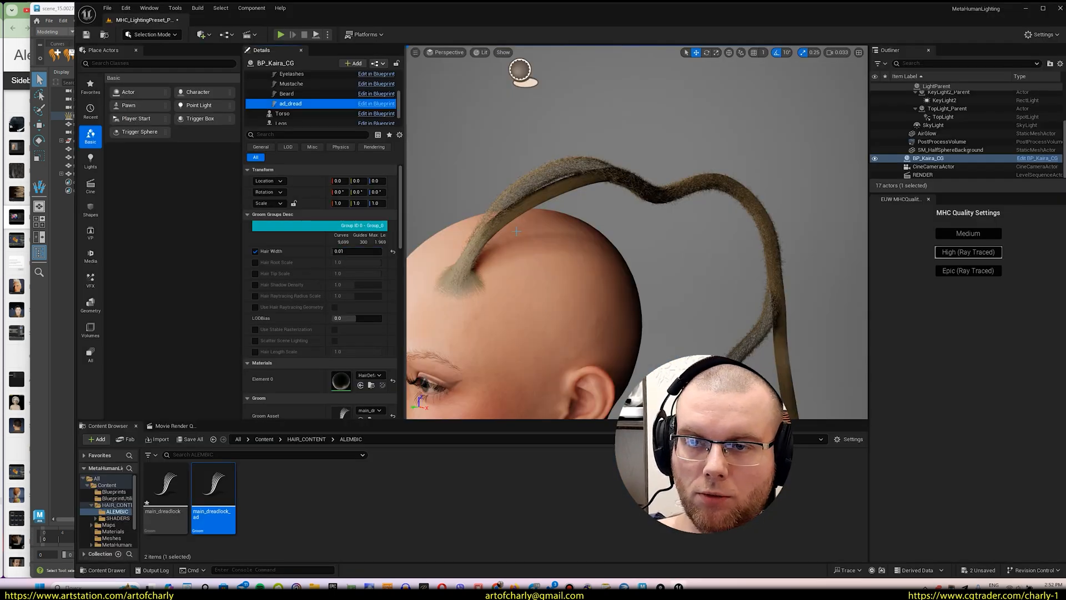
{"action": "right_click_drag", "start_coordinate": [517, 231], "coordinate": [595, 222]}
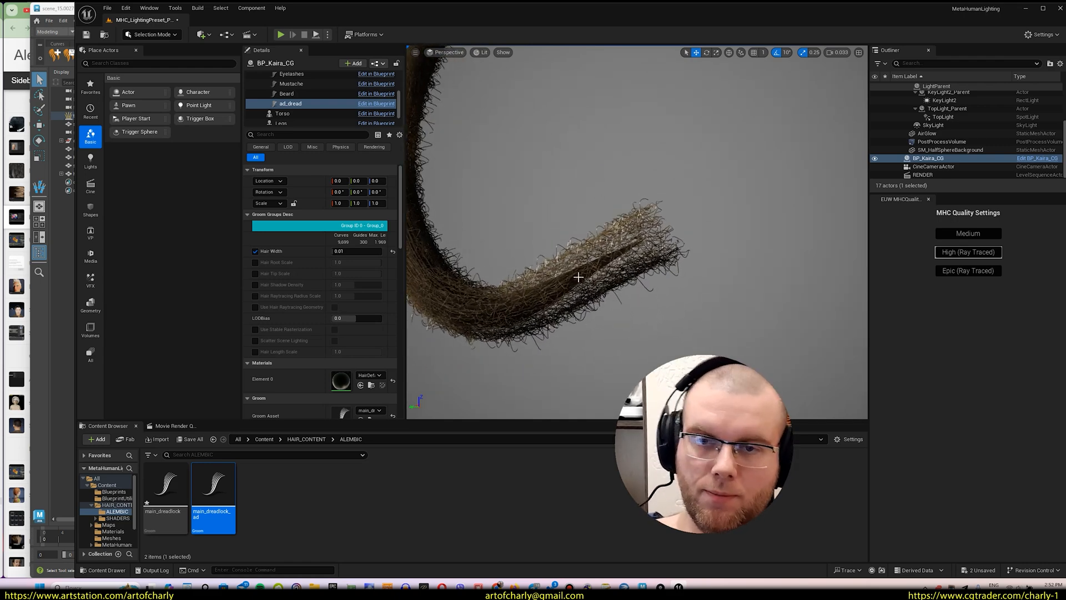
{"action": "right_click_drag", "start_coordinate": [578, 277], "coordinate": [578, 250]}
- Switch back to Maya and raise the render count of FurBall1's HairFromGuides2 operator for denser surface hairs
{"action": "key", "text": "alt+Tab"}
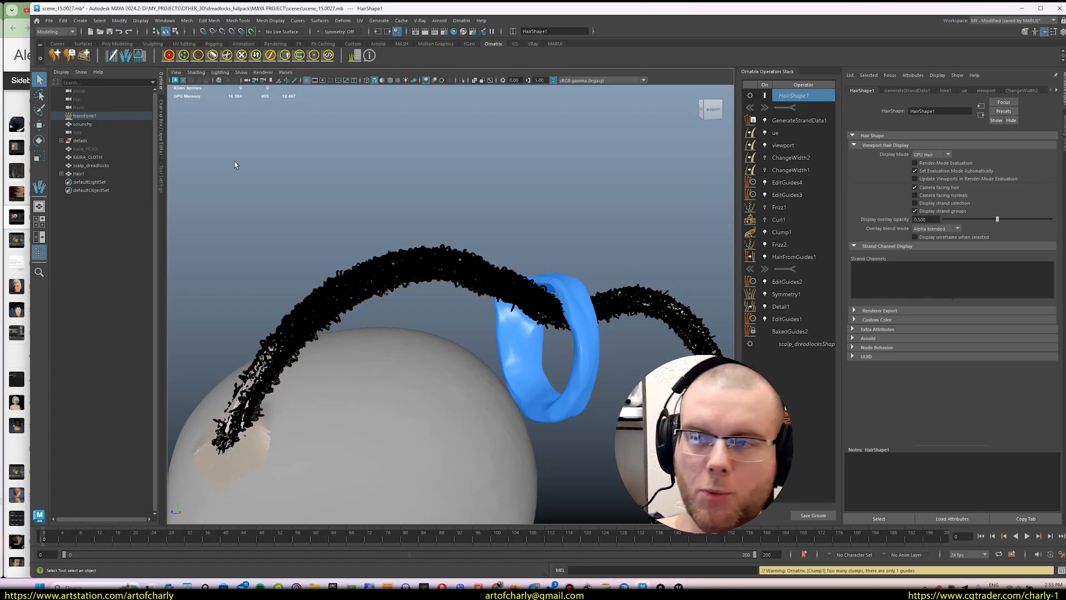
{"action": "left_click", "coordinate": [79, 174]}
{"action": "left_click", "coordinate": [61, 174]}
{"action": "left_click", "coordinate": [86, 181]}
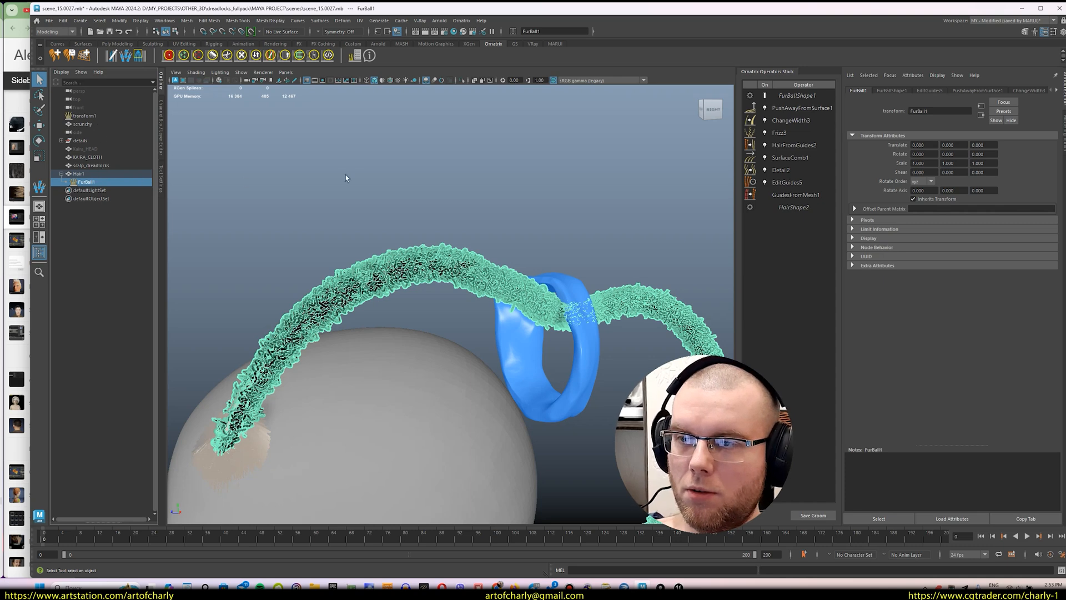
{"action": "left_click", "coordinate": [805, 145]}
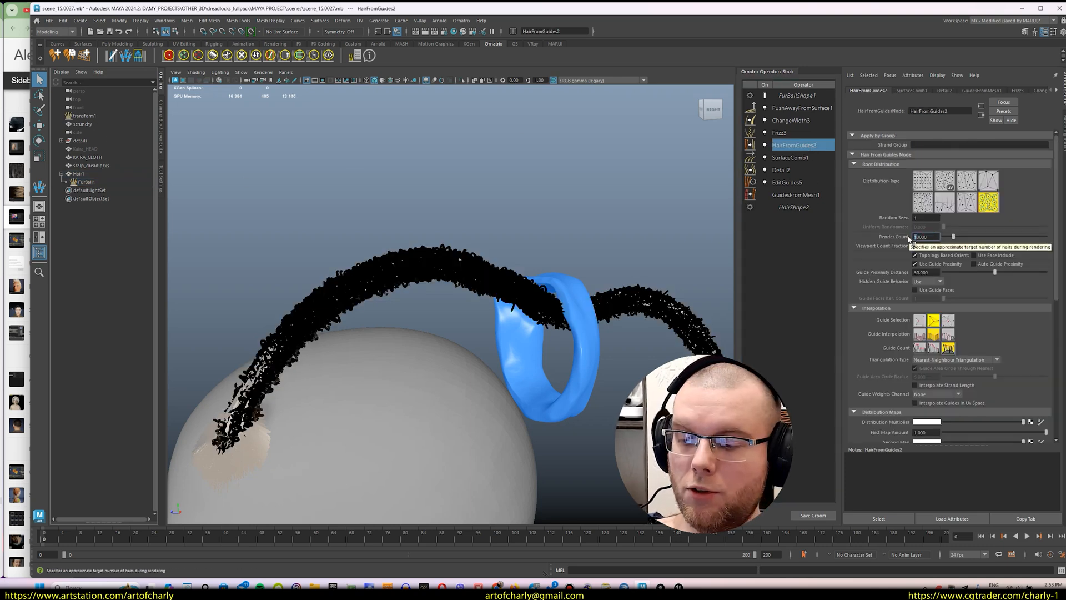
- Export FurBallShape1 as an Ornatrix Alembic over the existing main_dreadlock_ad.abc and inspect the surface hairs in Unreal Engine
{"action": "left_click", "coordinate": [797, 96]}
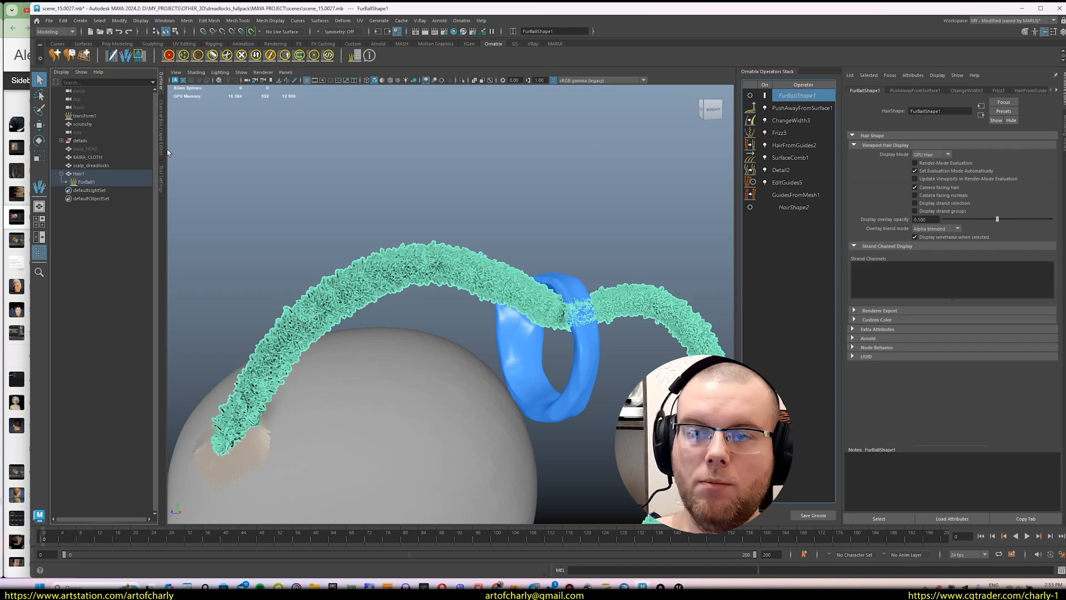
{"action": "left_click", "coordinate": [50, 21]}
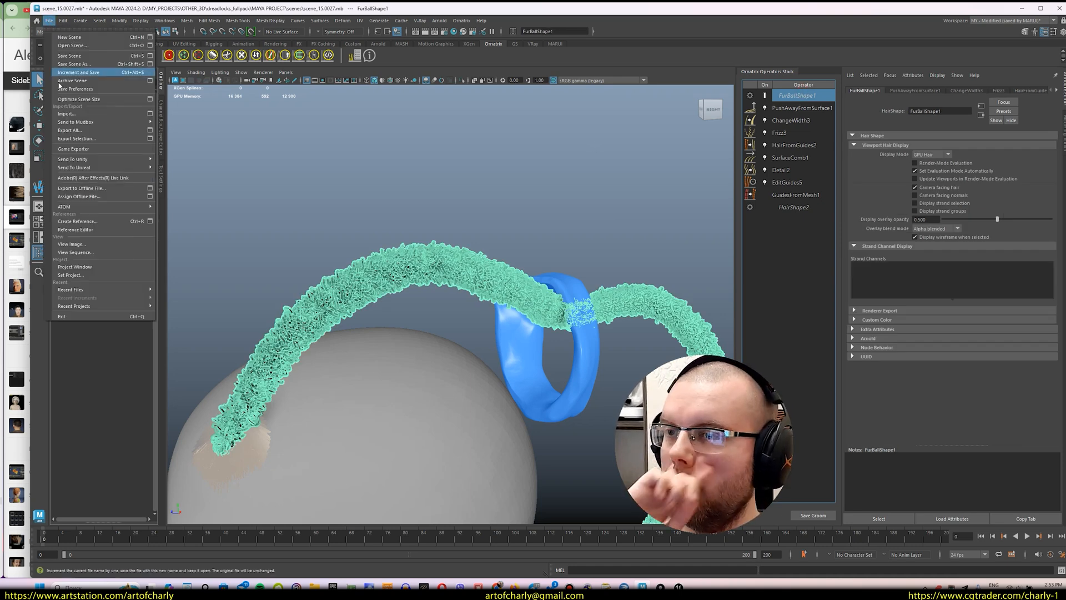
{"action": "left_click", "coordinate": [150, 138]}
{"action": "left_click", "coordinate": [248, 394]}
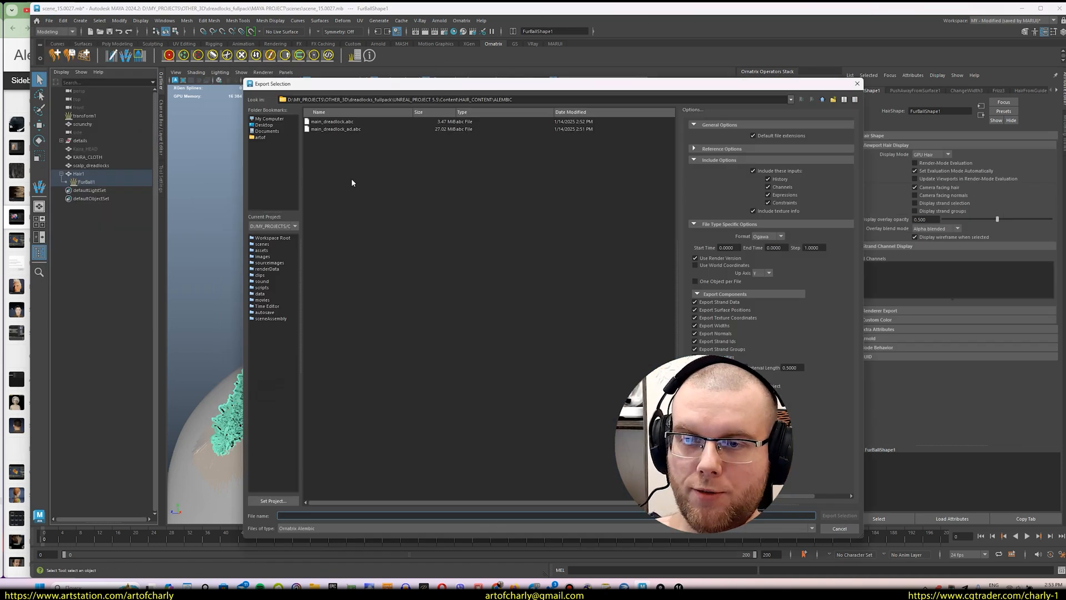
{"action": "double_click", "coordinate": [345, 129]}
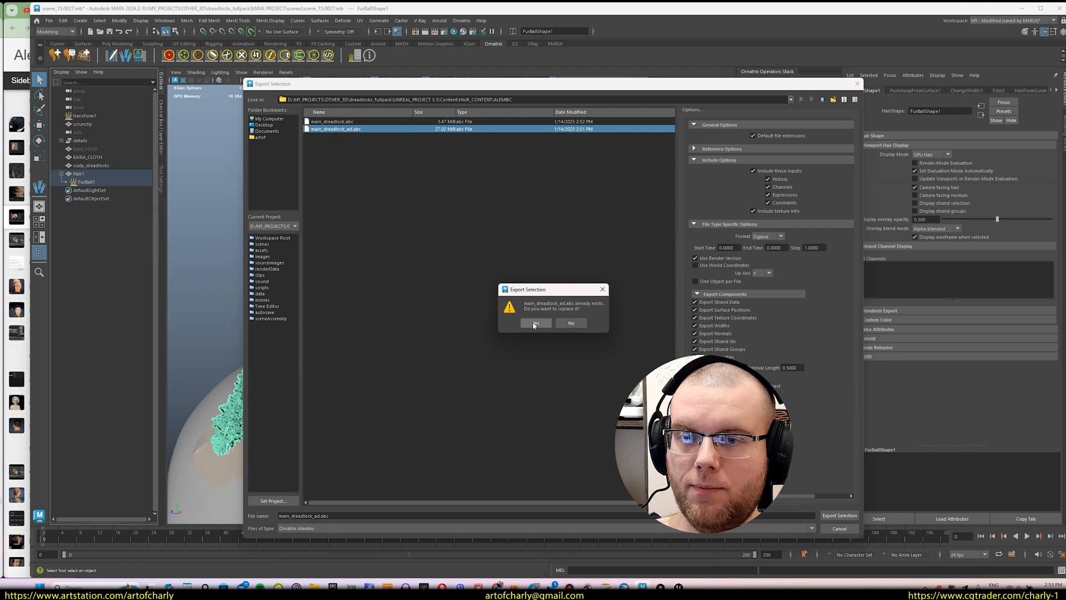
{"action": "left_click", "coordinate": [534, 324]}
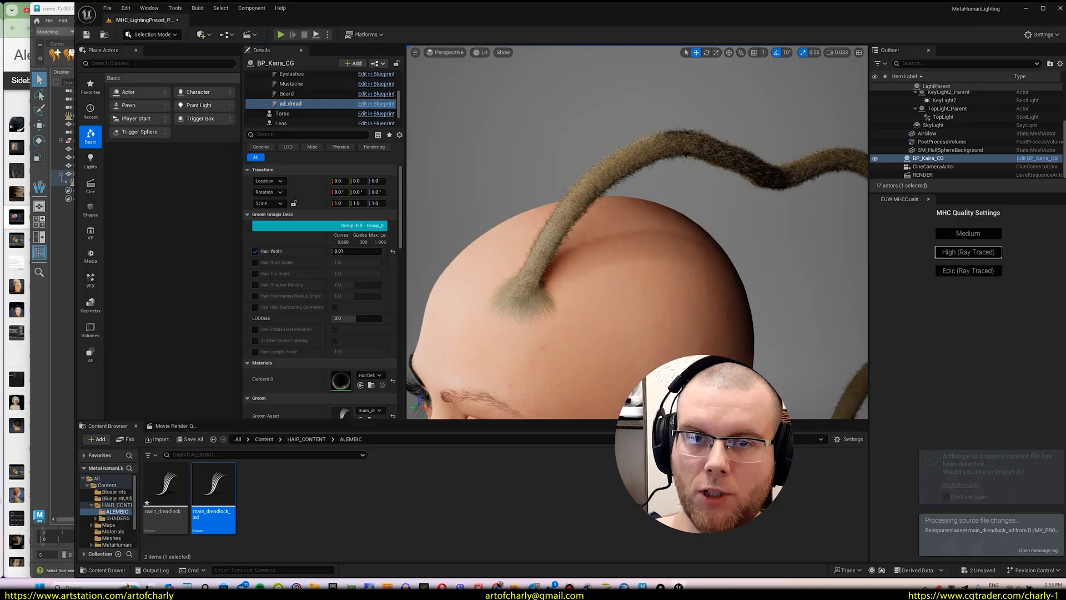
{"action": "left_click_drag", "start_coordinate": [639, 250], "coordinate": [545, 253], "text": "alt"}
{"action": "right_click_drag", "start_coordinate": [604, 213], "coordinate": [665, 271]}
- Return to Maya and examine the operator stacks of FurBall1, transform1 and Hair1, including the ChangeWidth3 and MeshFromStrands2 settings
{"action": "key", "text": "alt+Tab"}
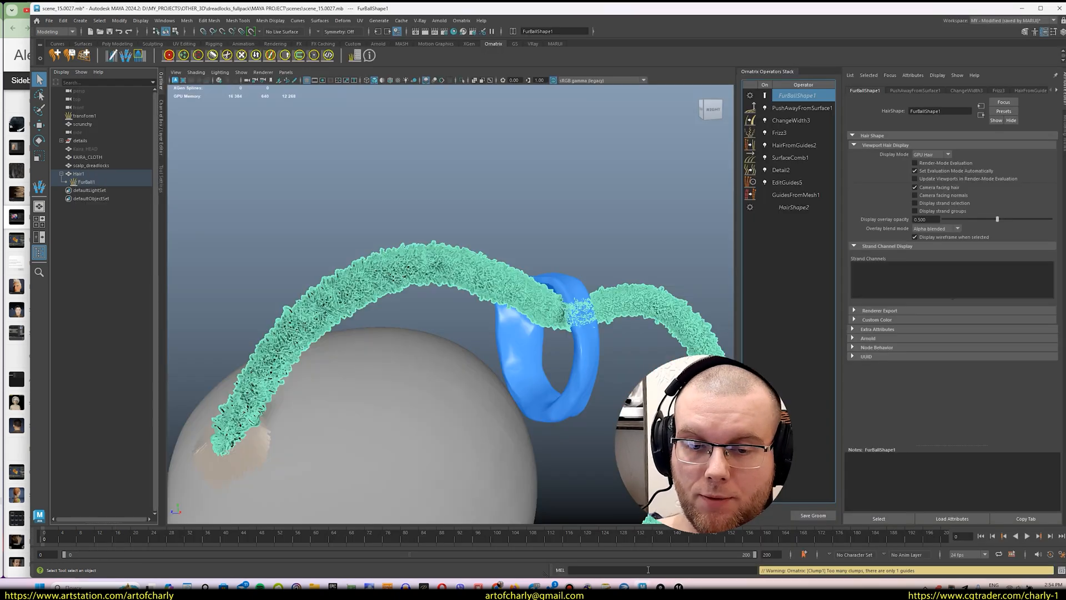
{"action": "left_click", "coordinate": [98, 183]}
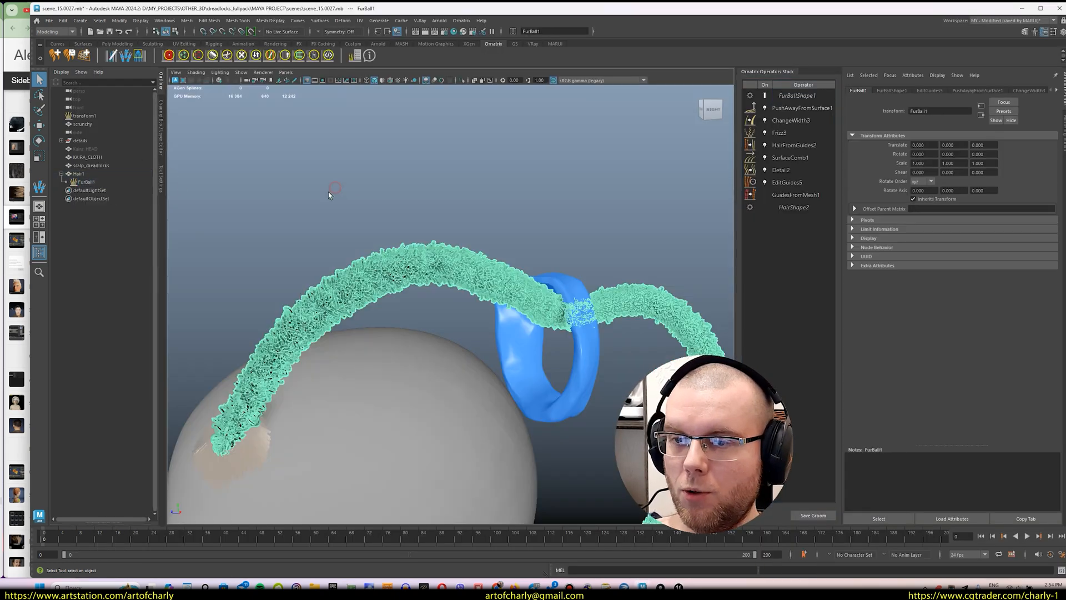
{"action": "left_click", "coordinate": [792, 121]}
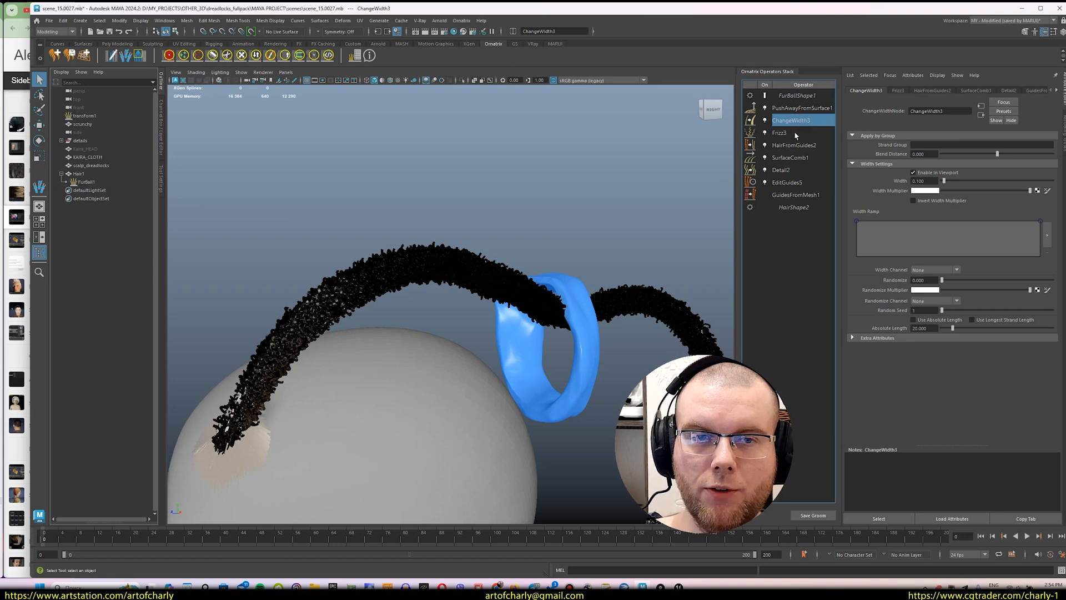
{"action": "left_click", "coordinate": [114, 182]}
{"action": "left_click", "coordinate": [98, 116]}
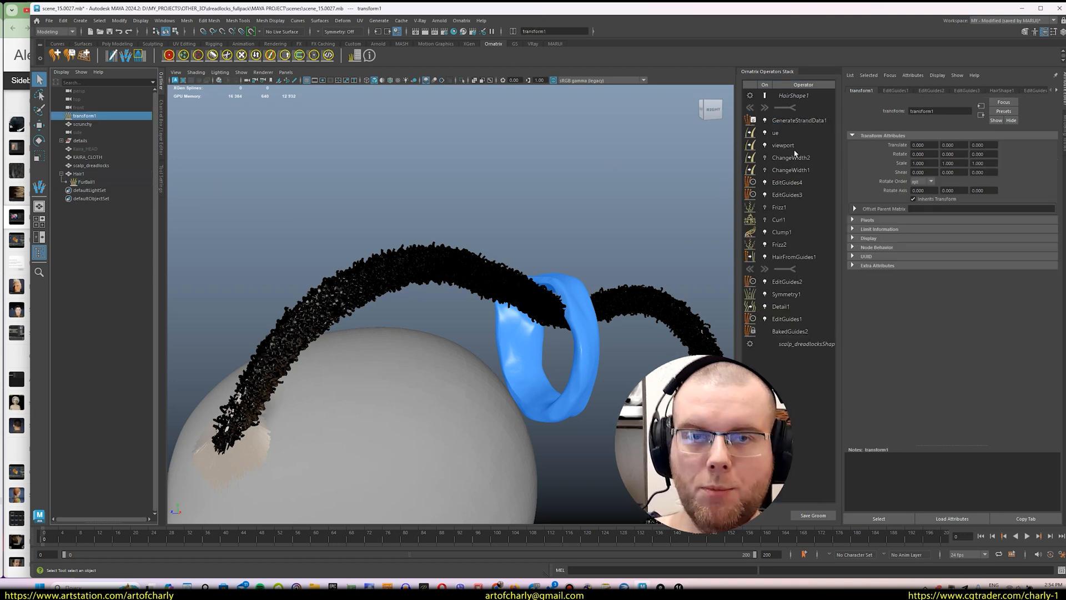
{"action": "double_click", "coordinate": [793, 147]}
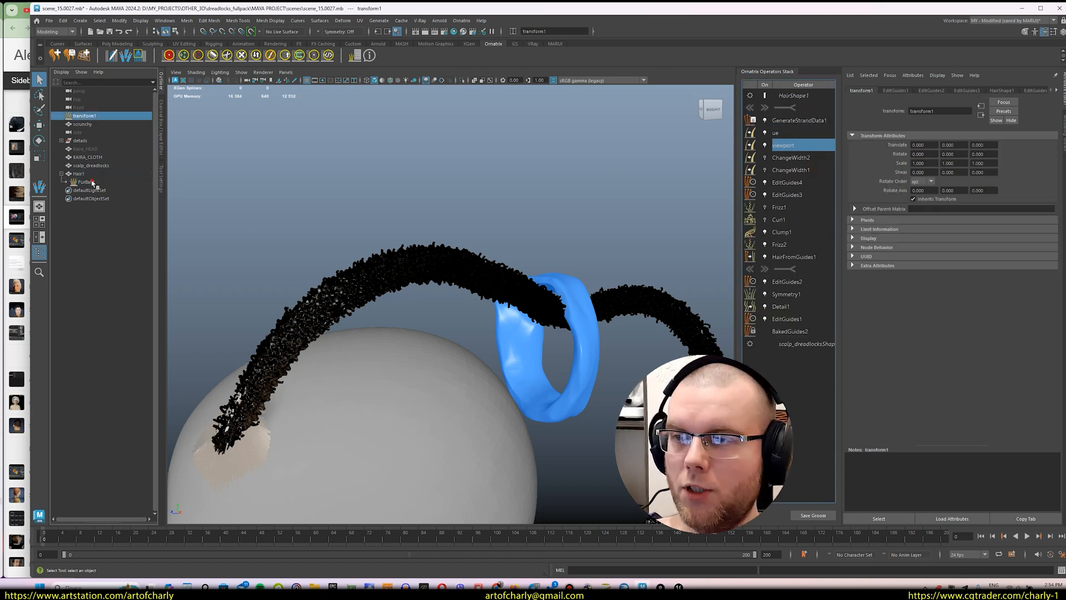
{"action": "left_click", "coordinate": [92, 174]}
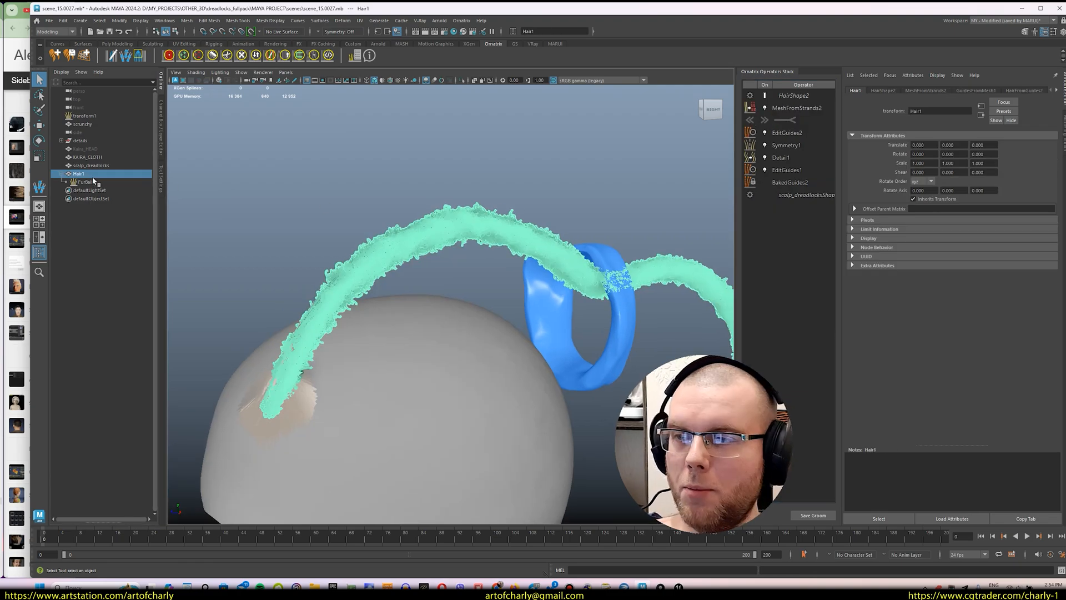
{"action": "left_click", "coordinate": [797, 107]}
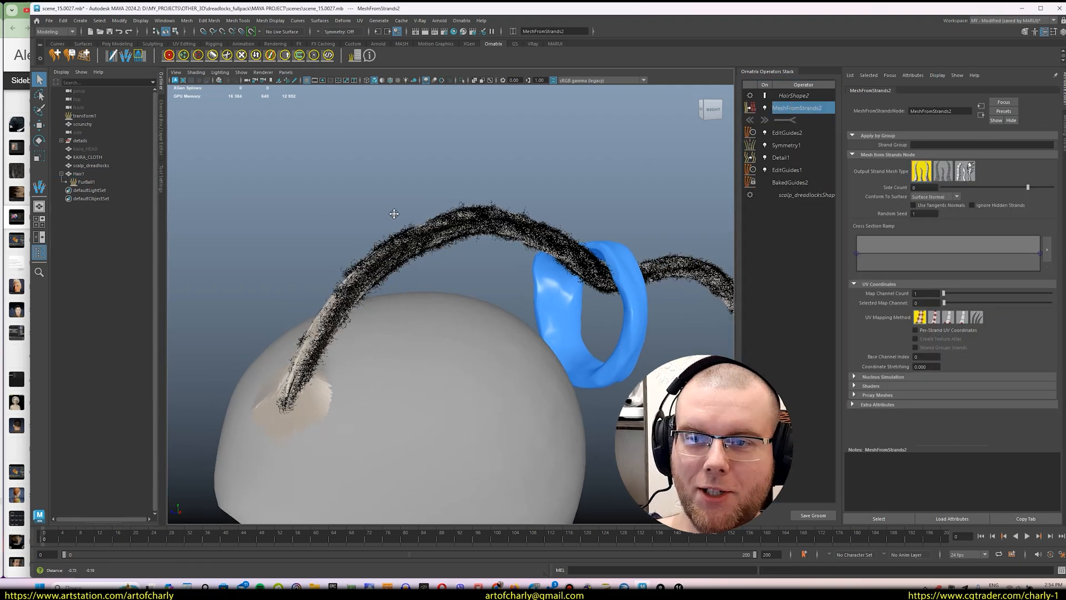
{"action": "left_click_drag", "start_coordinate": [394, 213], "coordinate": [443, 229], "text": "alt"}
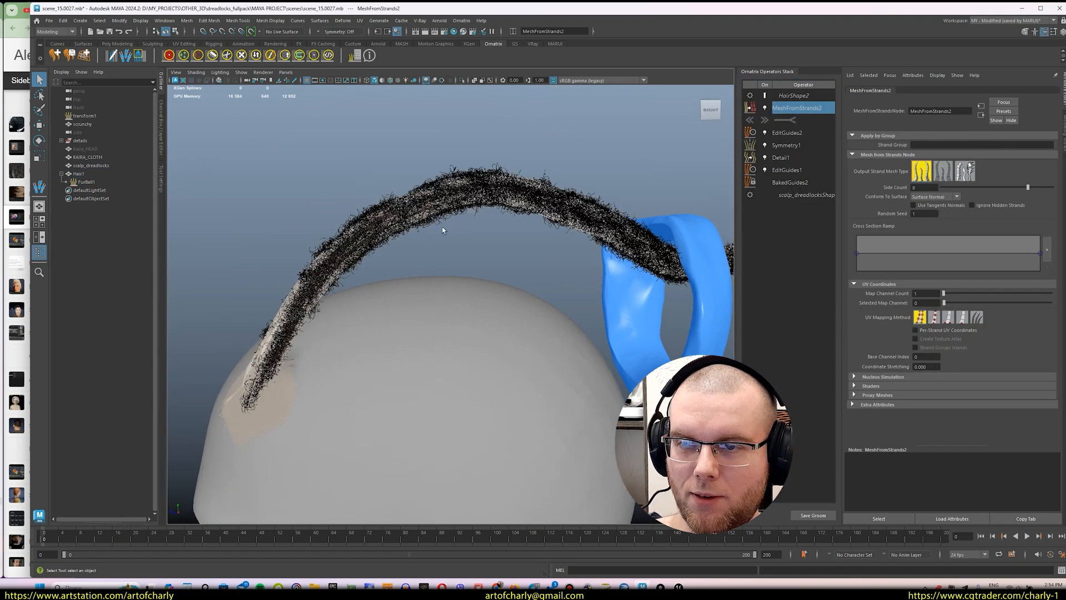
{"action": "left_click", "coordinate": [92, 173]}
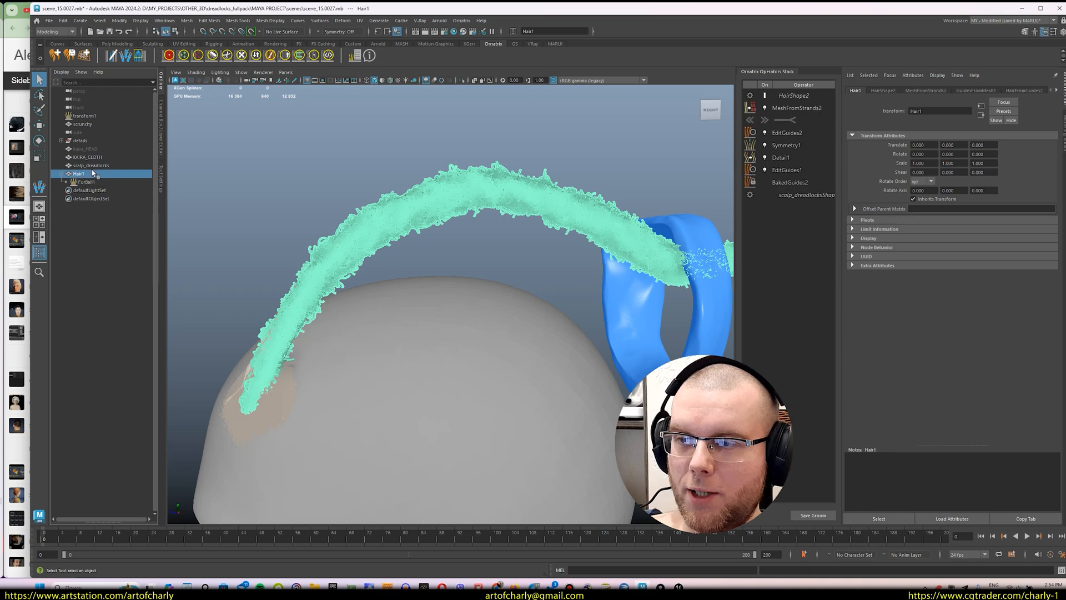
- Hide Hair1 and enable the Curl1 operator in the stack of the main dreadlock groom, transform1
{"action": "key", "text": "ctrl+h"}
{"action": "left_click", "coordinate": [464, 193]}
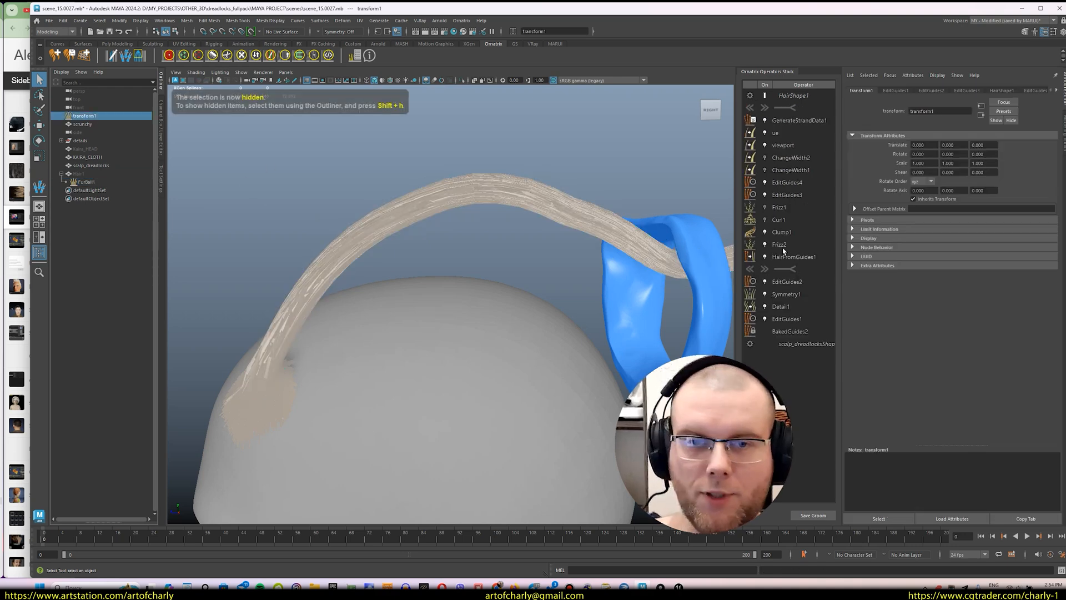
{"action": "left_click", "coordinate": [783, 220]}
{"action": "left_click", "coordinate": [764, 220]}
{"action": "left_click_drag", "start_coordinate": [428, 246], "coordinate": [442, 241], "text": "alt"}
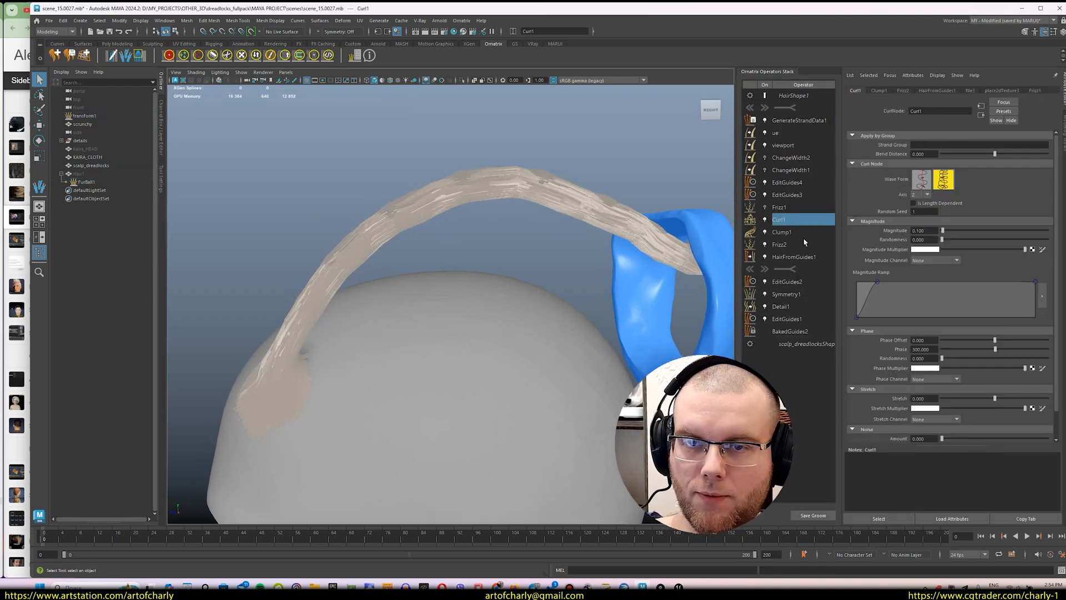
- Enable the Frizz1 operator on the main dreadlock groom and turn Curl1 back off
{"action": "left_click", "coordinate": [780, 207]}
{"action": "left_click", "coordinate": [766, 208]}
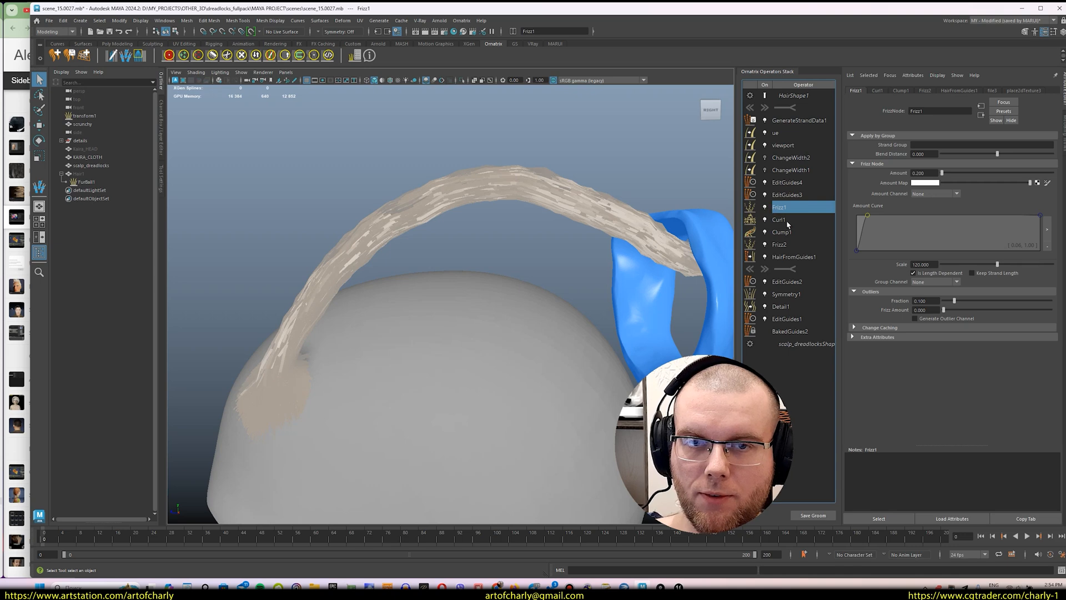
{"action": "left_click", "coordinate": [787, 221]}
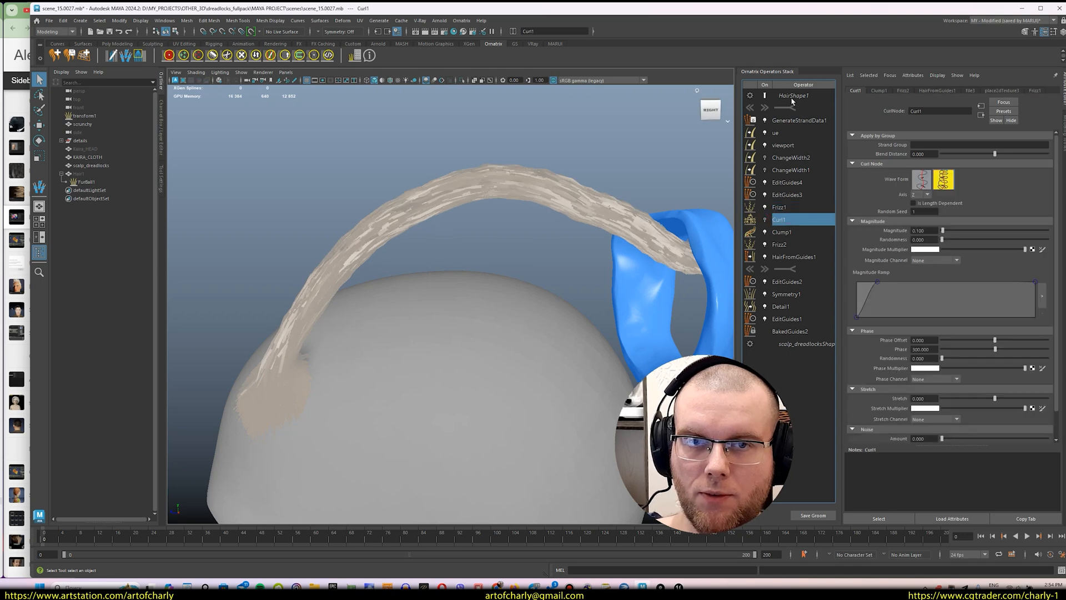
- Export HairShape1 as an Ornatrix Alembic, replacing the existing main_dreadlock.abc in the Unreal project's ALEMBIC folder
{"action": "left_click", "coordinate": [793, 97]}
{"action": "left_click", "coordinate": [48, 21]}
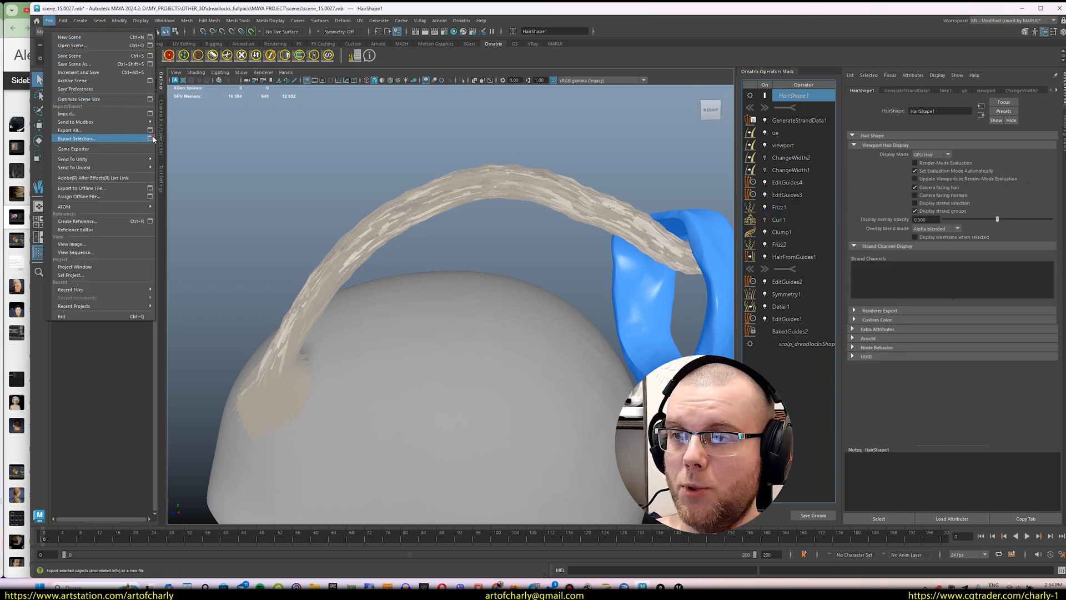
{"action": "left_click", "coordinate": [153, 138]}
{"action": "left_click", "coordinate": [253, 391]}
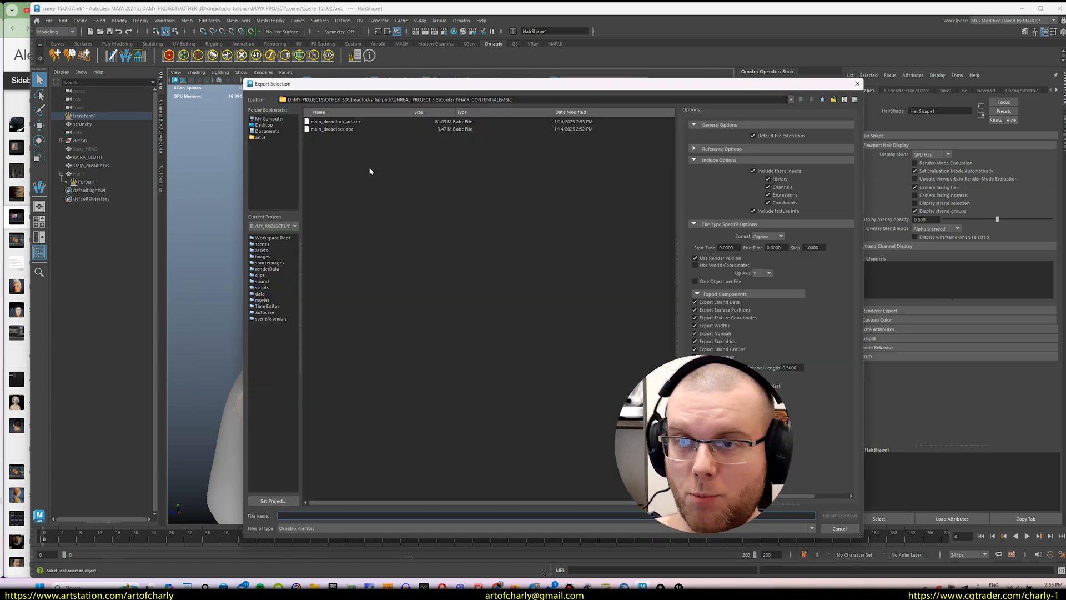
{"action": "double_click", "coordinate": [335, 121]}
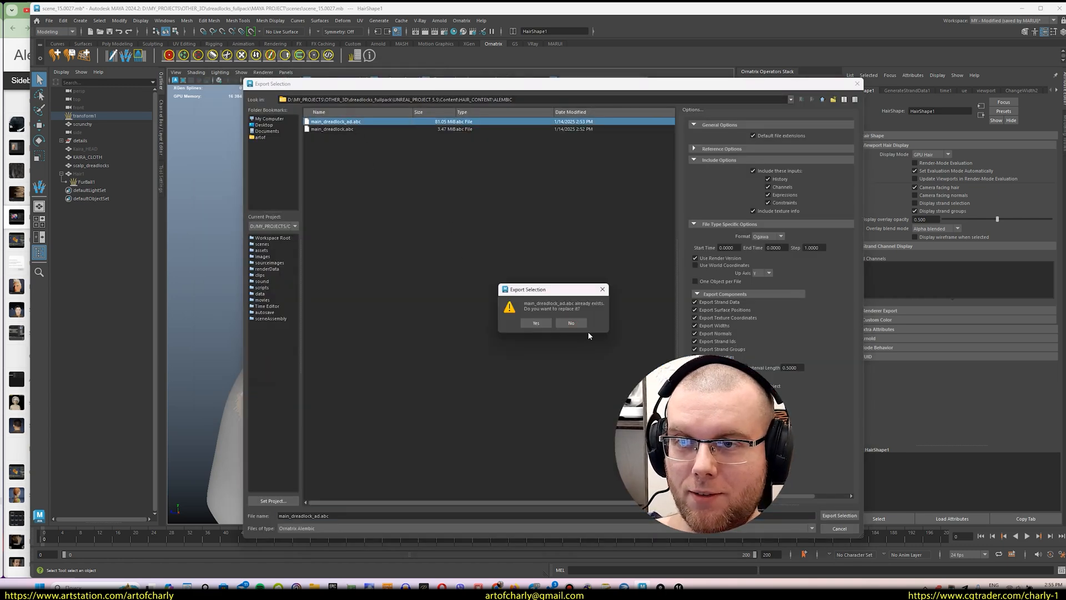
{"action": "left_click", "coordinate": [572, 323]}
{"action": "double_click", "coordinate": [336, 129]}
{"action": "left_click", "coordinate": [538, 323]}
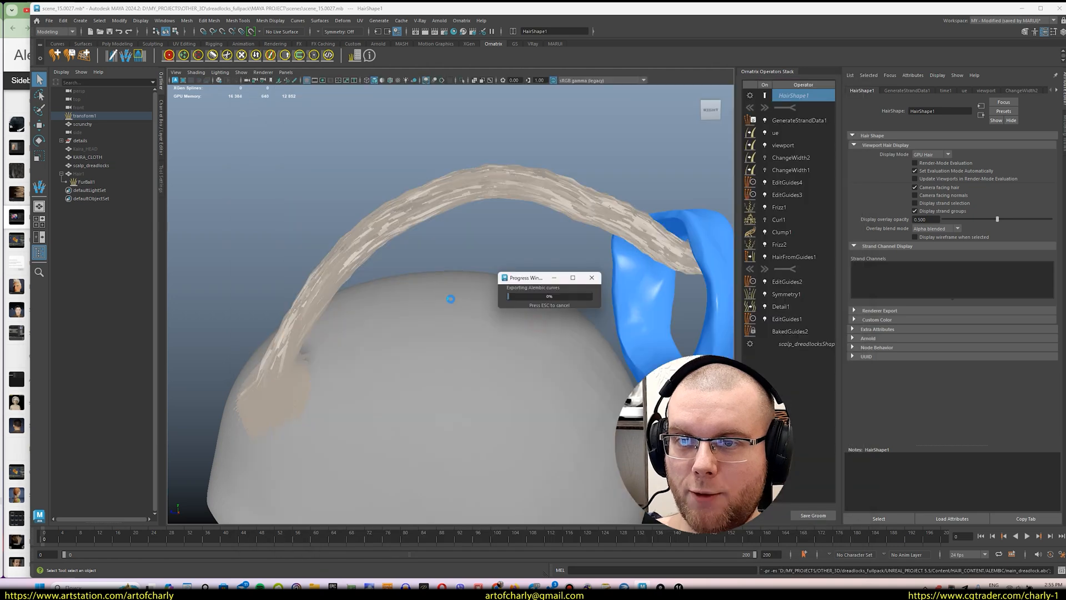
- Switch to Unreal Engine, reimport the changed main_dreadlock groom and inspect the frizzed dreadlock up close
{"action": "key", "text": "alt+Tab"}
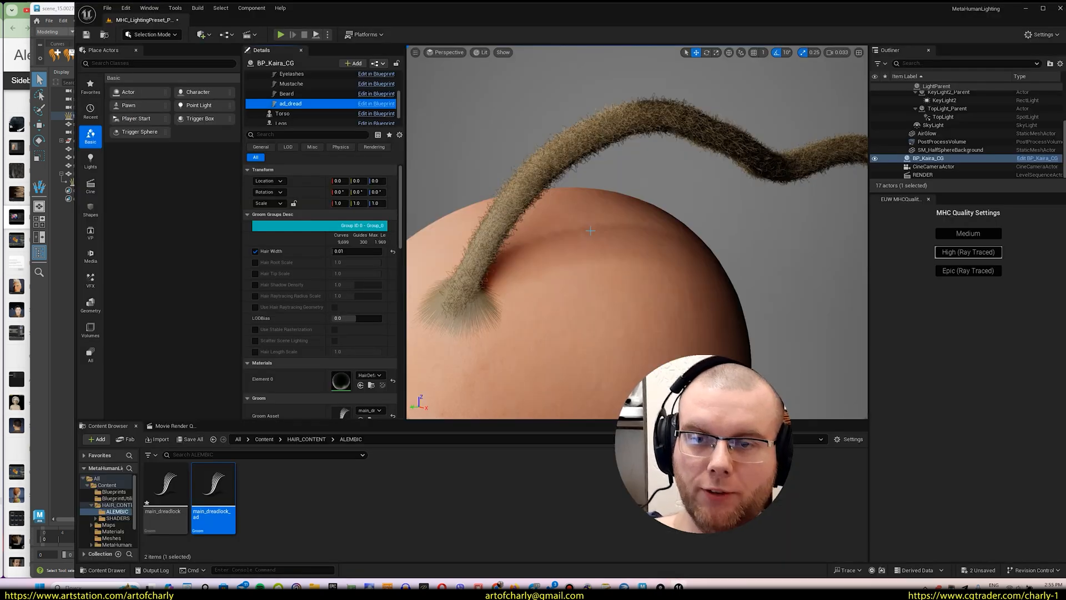
{"action": "left_click", "coordinate": [998, 551]}
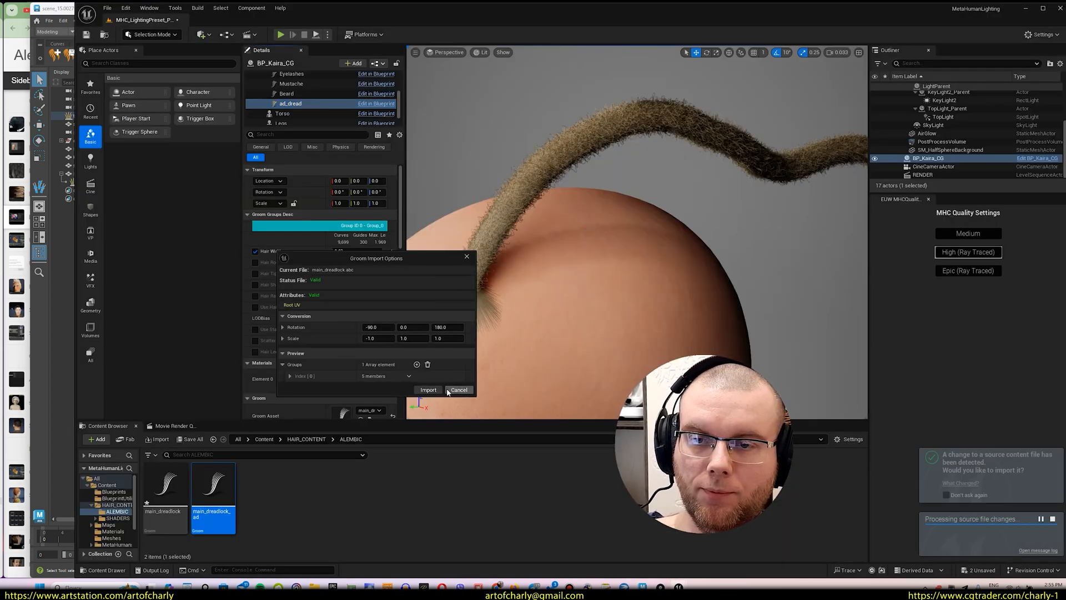
{"action": "left_click", "coordinate": [428, 390]}
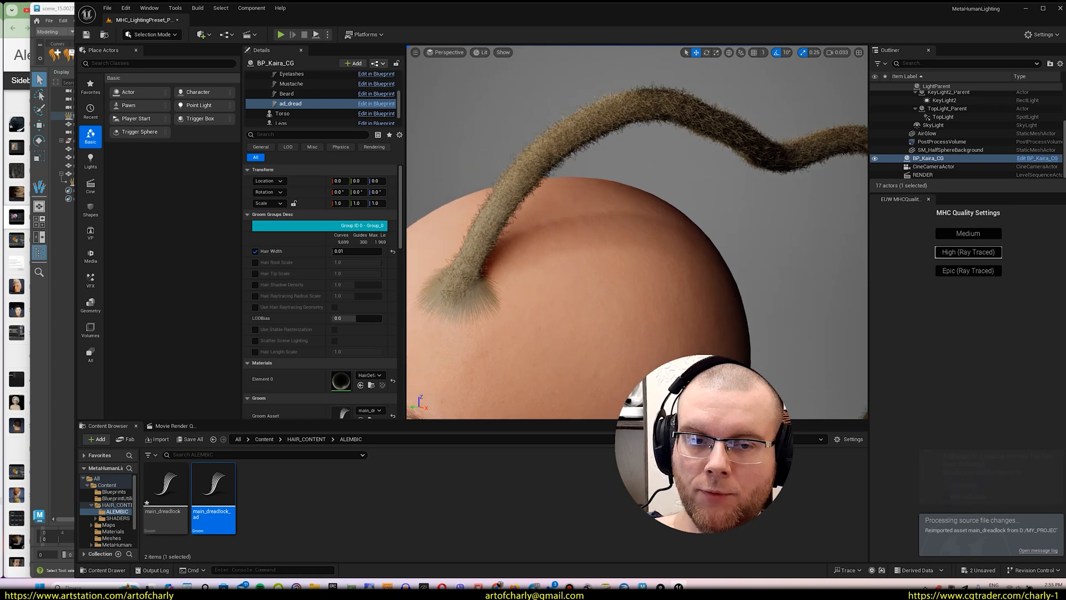
{"action": "right_click_drag", "start_coordinate": [611, 239], "coordinate": [553, 253]}
{"action": "right_click_drag", "start_coordinate": [637, 233], "coordinate": [655, 216]}
{"action": "key", "text": "w"}
{"action": "key", "text": "s"}
{"action": "right_click_drag", "start_coordinate": [506, 200], "coordinate": [483, 261]}
{"action": "key", "text": "w"}
{"action": "key", "text": "s"}
- Switch back to Maya, unhide Hair1 and select the FurBall1 surface hairs
{"action": "key", "text": "alt+Tab"}
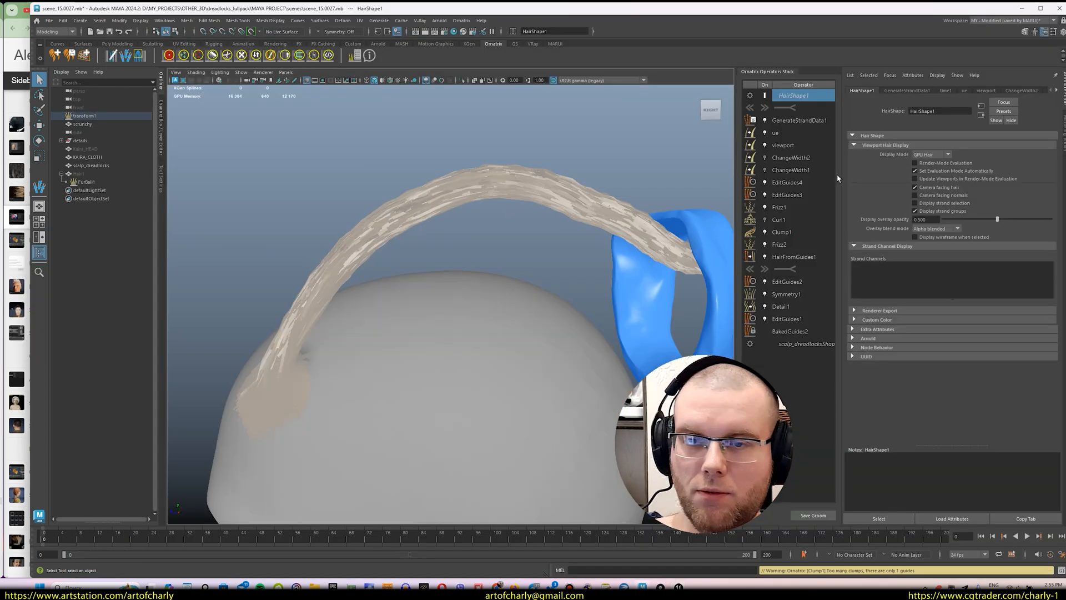
{"action": "left_click", "coordinate": [87, 174]}
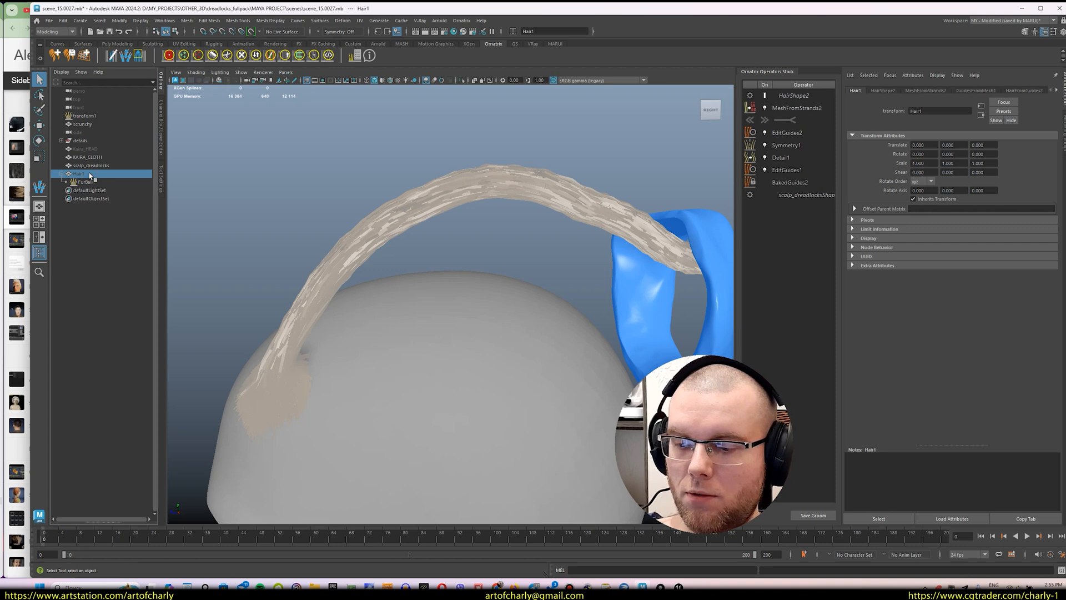
{"action": "left_click", "coordinate": [95, 183]}
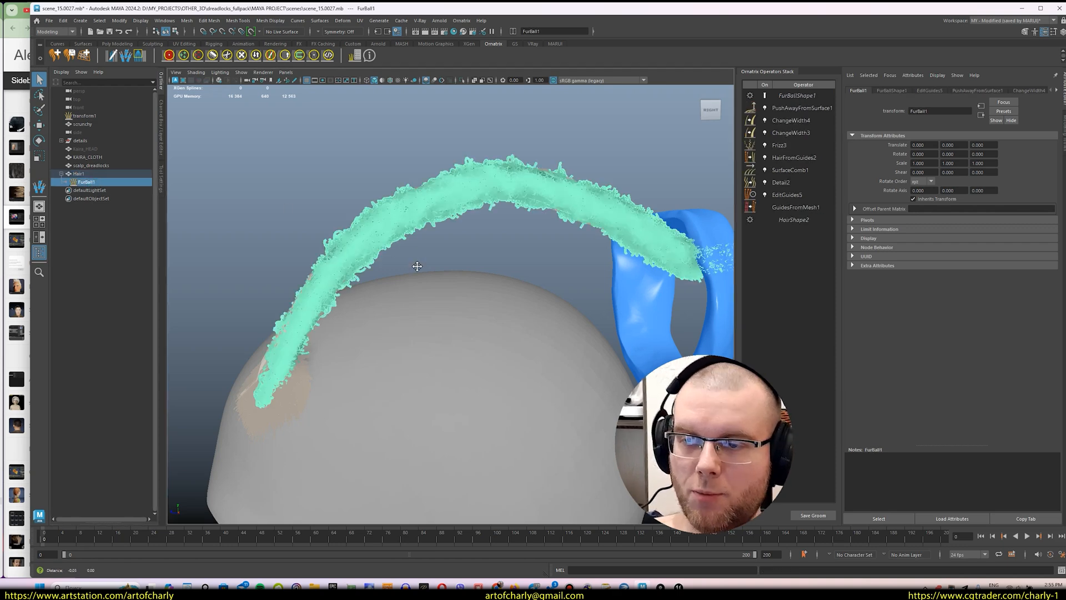
- Try a lower middle point on the Frizz3 operator's amount curve for FurBall1 and undo it
{"action": "left_click_drag", "start_coordinate": [402, 235], "coordinate": [436, 237], "text": "alt"}
{"action": "right_click_drag", "start_coordinate": [436, 237], "coordinate": [577, 278], "text": "alt"}
{"action": "middle_click_drag", "start_coordinate": [577, 277], "coordinate": [505, 327], "text": "alt"}
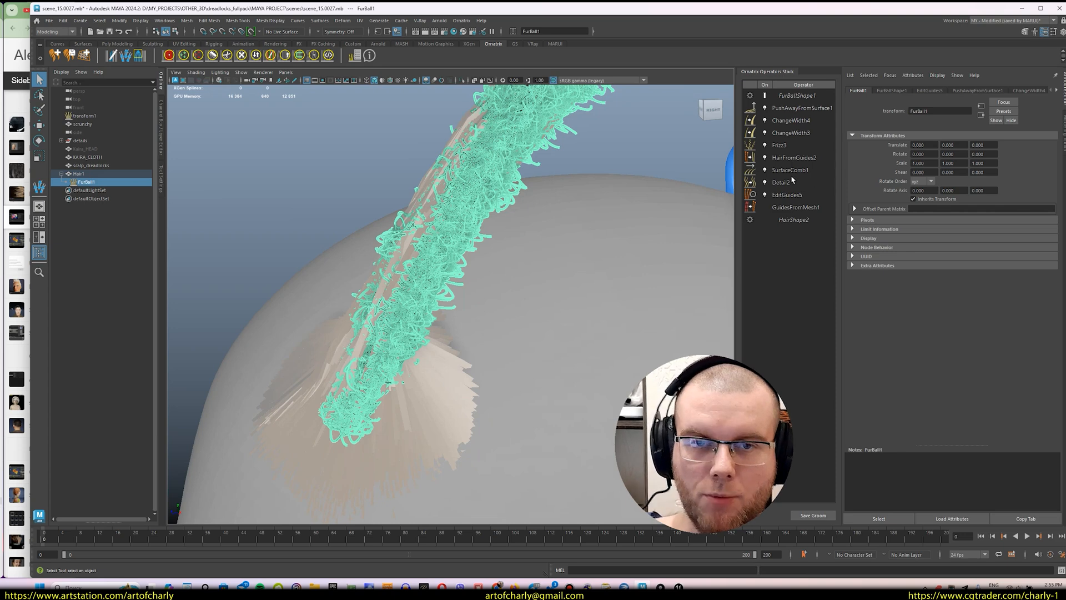
{"action": "left_click", "coordinate": [780, 145]}
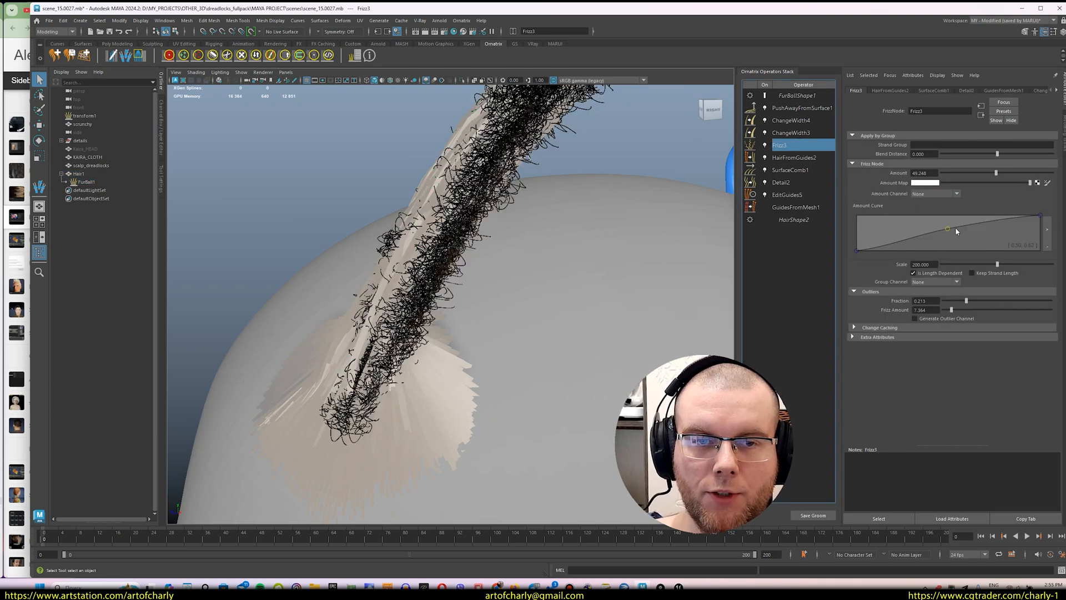
{"action": "mouse_move", "coordinate": [955, 227]}
{"action": "left_mouse_down"}
{"action": "mouse_move", "coordinate": [957, 248]}
{"action": "mouse_move", "coordinate": [951, 231]}
{"action": "left_mouse_up"}
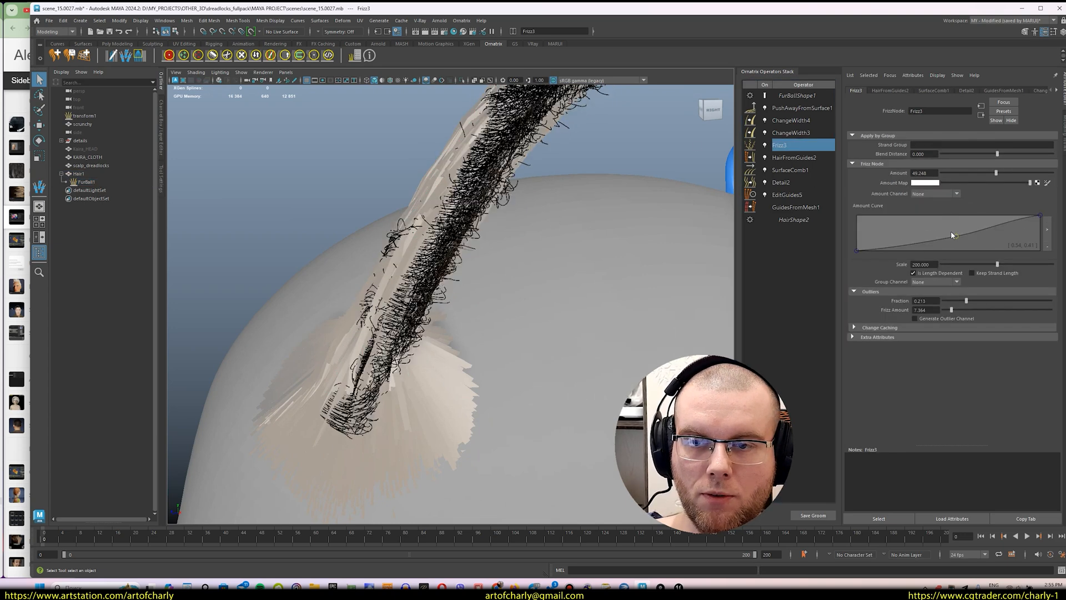
{"action": "key", "text": "ctrl+z"}
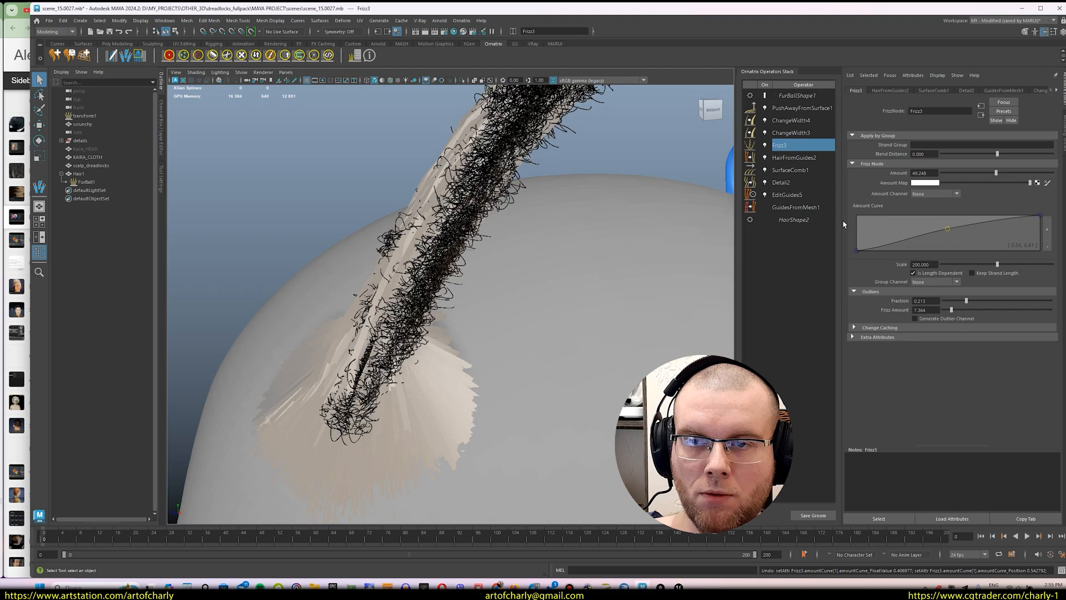
- Hide the transform1 hair so only the furry dreadlock strands are displayed
{"action": "scroll", "coordinate": [487, 234], "scroll_direction": "down", "scroll_amount": 8}
{"action": "scroll", "coordinate": [487, 233], "scroll_direction": "up", "scroll_amount": 10}
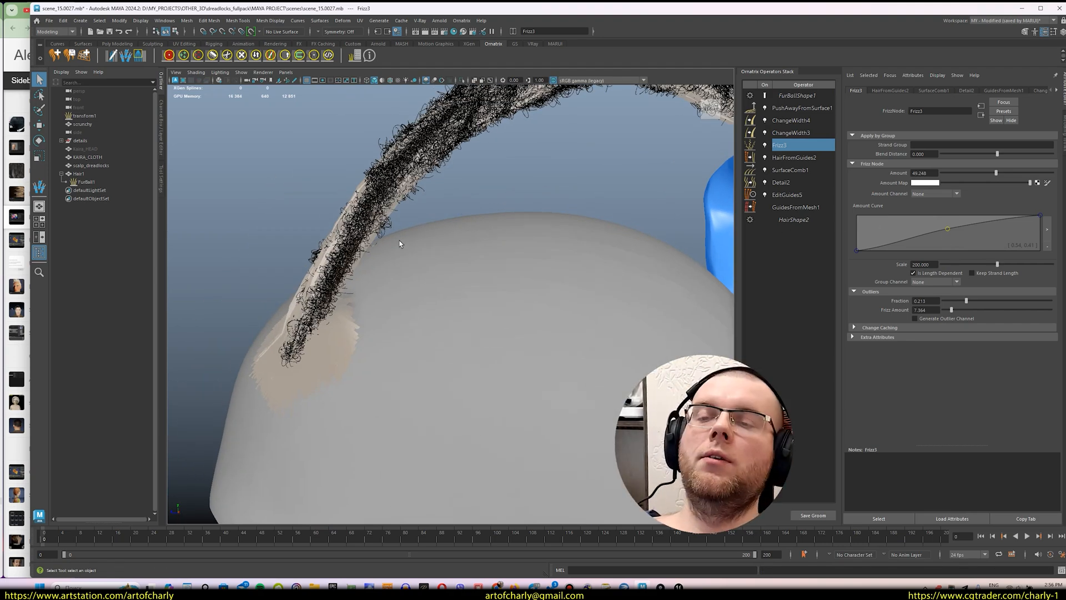
{"action": "left_click_drag", "start_coordinate": [379, 291], "coordinate": [480, 317], "text": "alt"}
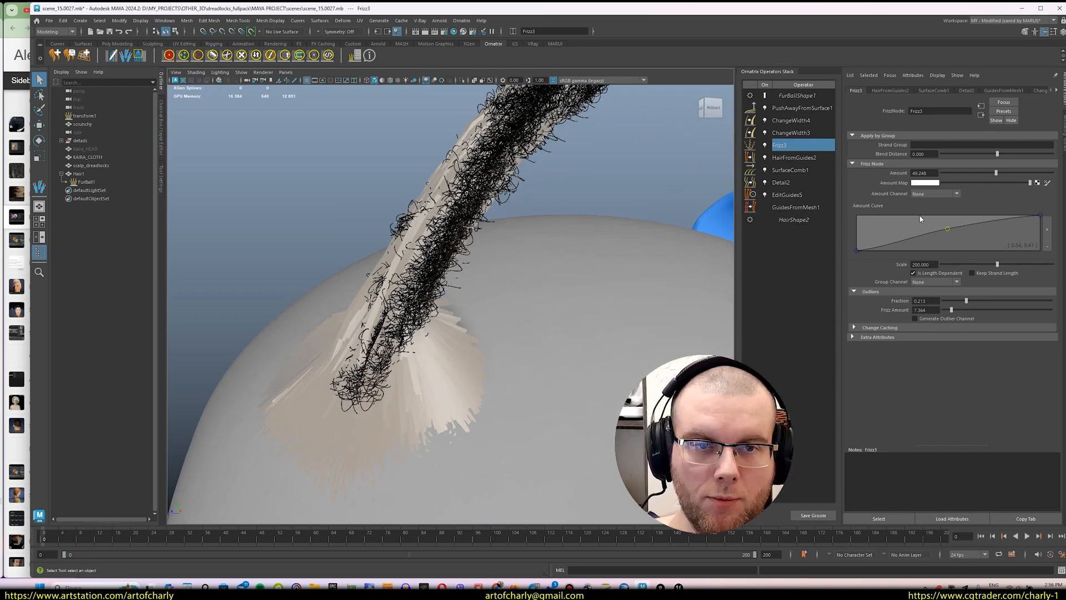
{"action": "left_click", "coordinate": [85, 116]}
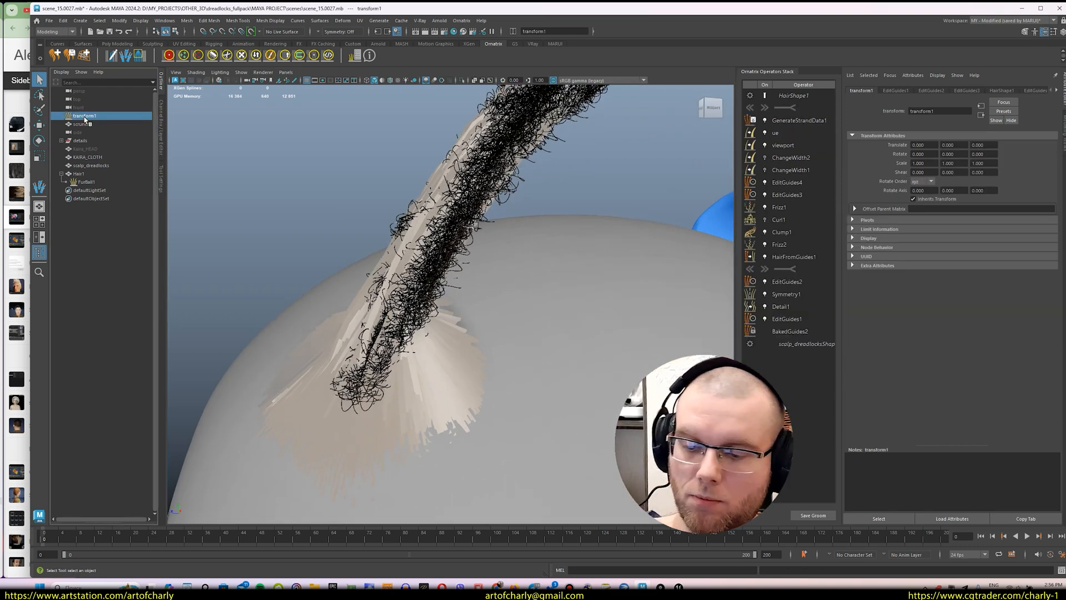
{"action": "key", "text": "ctrl+h"}
- Toggle FurBall1's Frizz3 operator off and back on, and examine the frizz along the dreadlock and at its root
{"action": "left_click", "coordinate": [87, 183]}
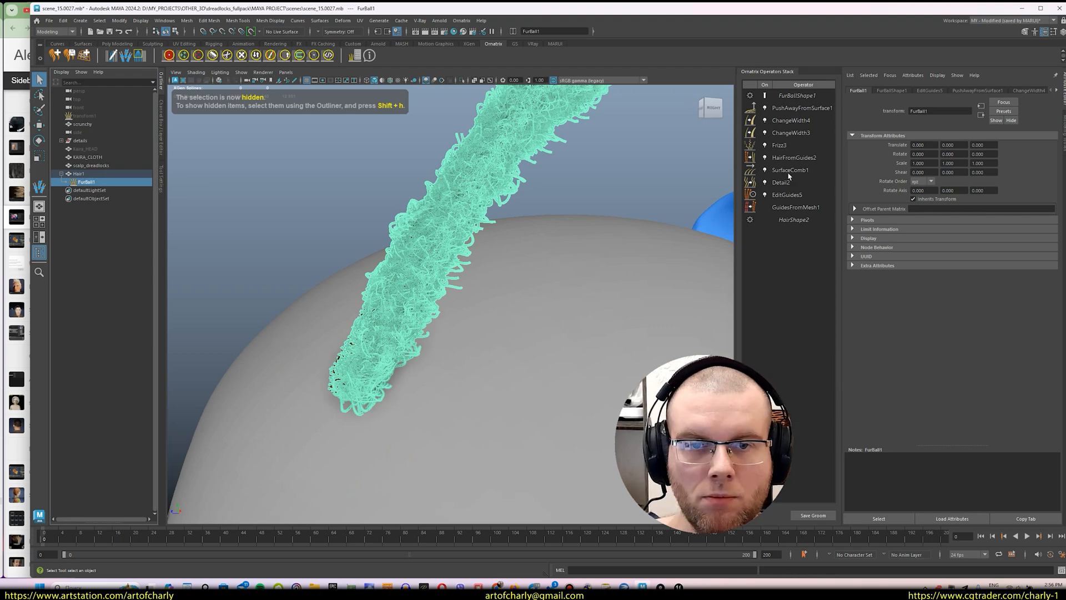
{"action": "left_click", "coordinate": [779, 145]}
{"action": "left_click", "coordinate": [766, 145]}
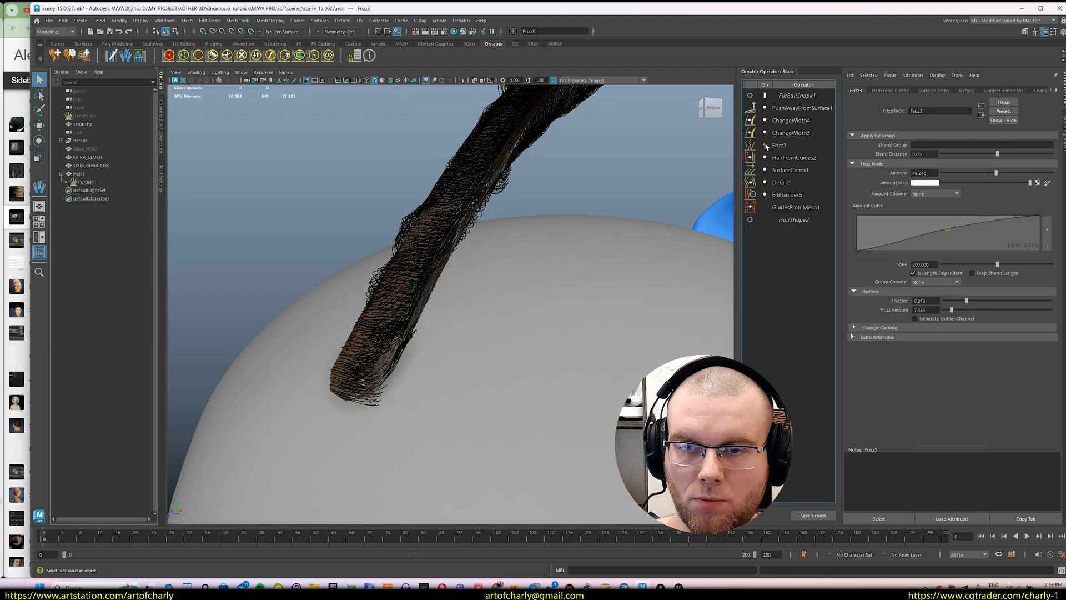
{"action": "left_click", "coordinate": [766, 145]}
{"action": "scroll", "coordinate": [583, 241], "scroll_direction": "up", "scroll_amount": 5}
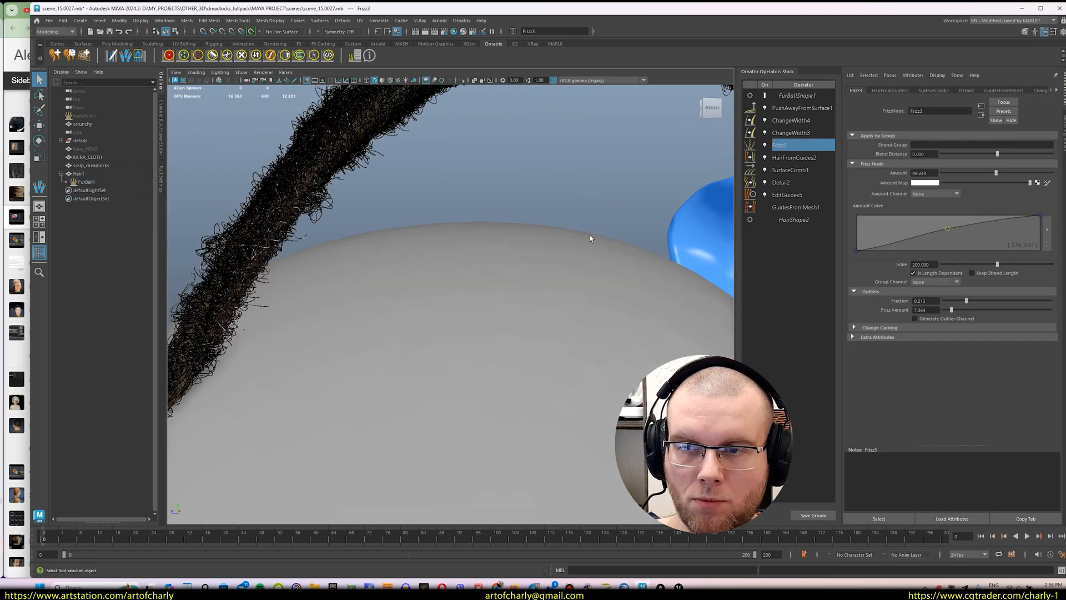
{"action": "scroll", "coordinate": [590, 238], "scroll_direction": "down", "scroll_amount": 5}
{"action": "middle_click_drag", "start_coordinate": [582, 231], "coordinate": [574, 241], "text": "alt"}
{"action": "left_click_drag", "start_coordinate": [573, 240], "coordinate": [545, 243], "text": "alt"}
{"action": "middle_click_drag", "start_coordinate": [546, 243], "coordinate": [572, 226], "text": "alt"}
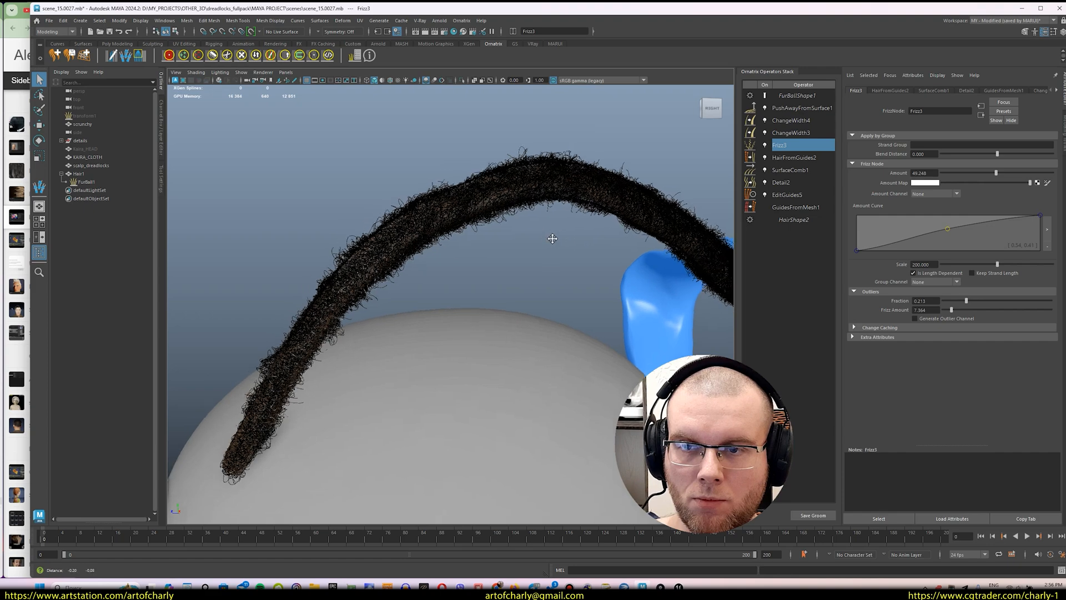
{"action": "right_click_drag", "start_coordinate": [493, 251], "coordinate": [557, 290], "text": "alt"}
{"action": "mouse_move", "coordinate": [557, 291]}
{"action": "middle_mouse_down", "text": "alt"}
{"action": "mouse_move", "coordinate": [578, 282]}
{"action": "mouse_move", "coordinate": [552, 289]}
{"action": "middle_mouse_up", "text": "alt"}
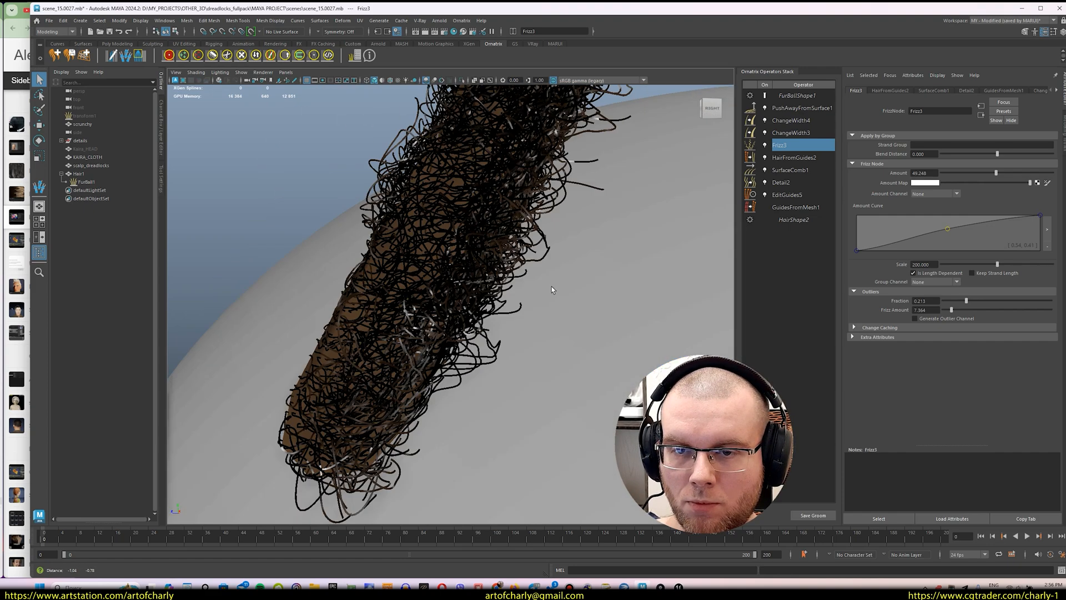
{"action": "right_click_drag", "start_coordinate": [552, 290], "coordinate": [546, 313], "text": "alt"}
{"action": "left_click_drag", "start_coordinate": [546, 314], "coordinate": [502, 236], "text": "alt"}
{"action": "middle_click_drag", "start_coordinate": [502, 236], "coordinate": [531, 282], "text": "alt"}
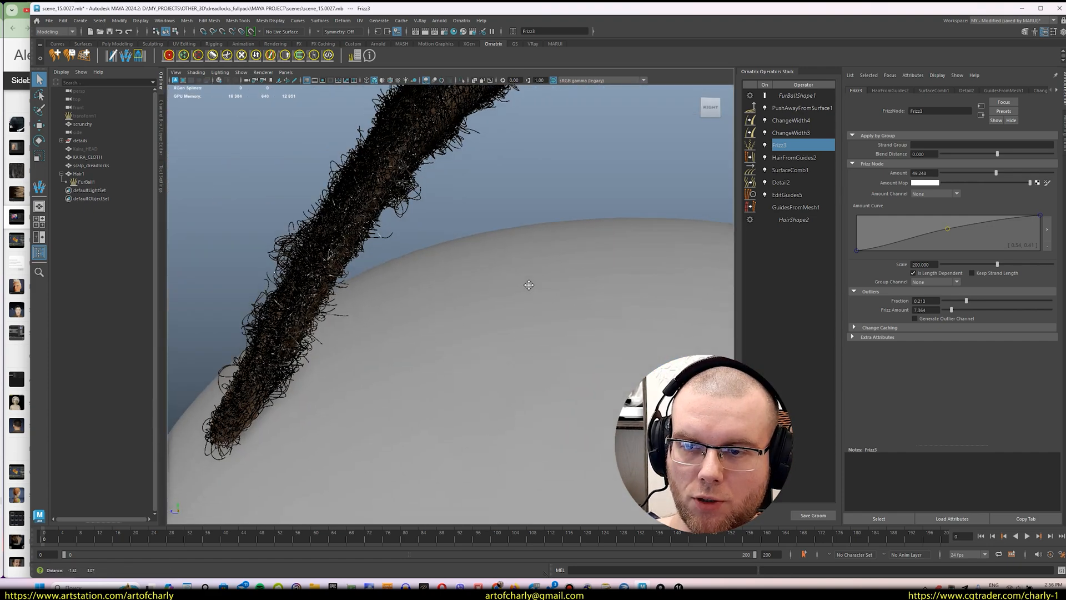
- Turn off the Frizz3 operator and inspect the dreadlock's short hairs from the scalp root to the tip
{"action": "left_click", "coordinate": [765, 145]}
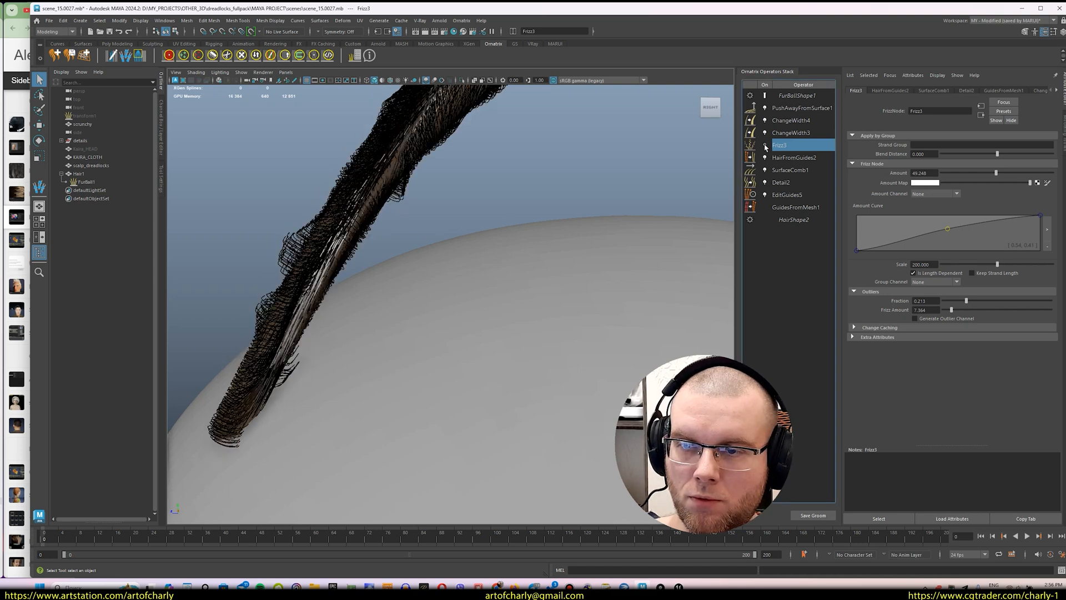
{"action": "right_click_drag", "start_coordinate": [524, 250], "coordinate": [508, 178], "text": "alt"}
{"action": "middle_click_drag", "start_coordinate": [508, 178], "coordinate": [500, 214], "text": "alt"}
{"action": "left_click_drag", "start_coordinate": [500, 214], "coordinate": [502, 231], "text": "alt"}
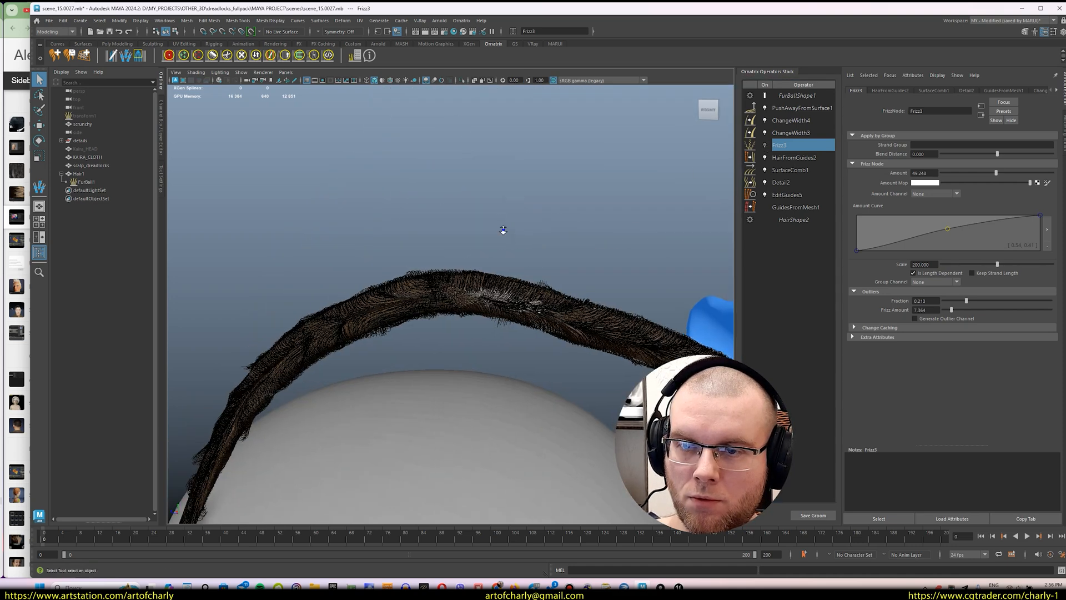
{"action": "right_click_drag", "start_coordinate": [502, 231], "coordinate": [519, 245], "text": "alt"}
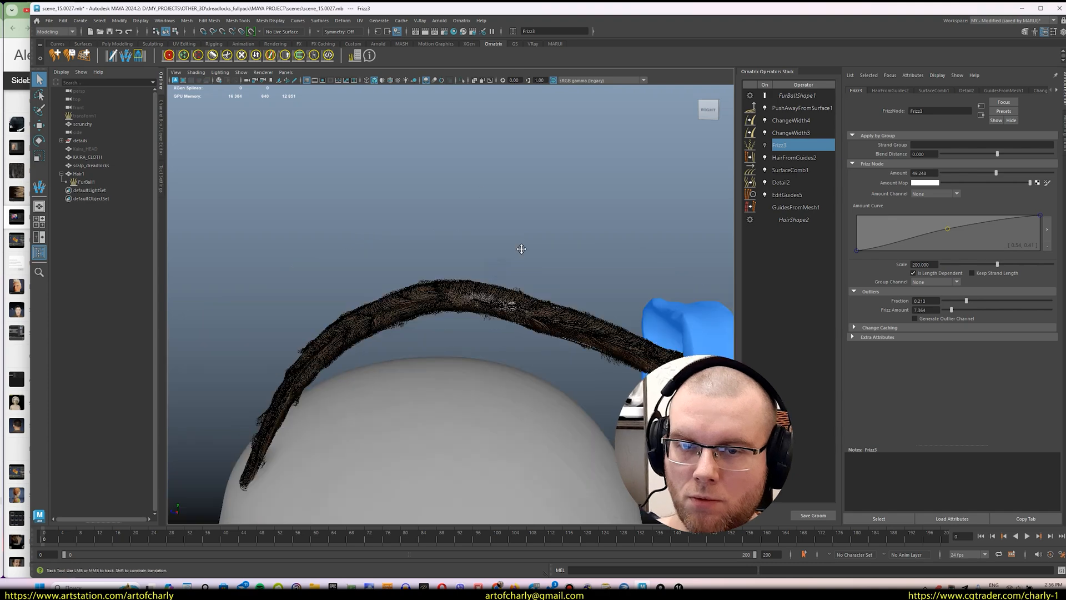
{"action": "left_click_drag", "start_coordinate": [520, 246], "coordinate": [512, 219], "text": "alt"}
{"action": "middle_click_drag", "start_coordinate": [512, 219], "coordinate": [410, 145], "text": "alt"}
{"action": "left_click_drag", "start_coordinate": [410, 146], "coordinate": [403, 116], "text": "alt"}
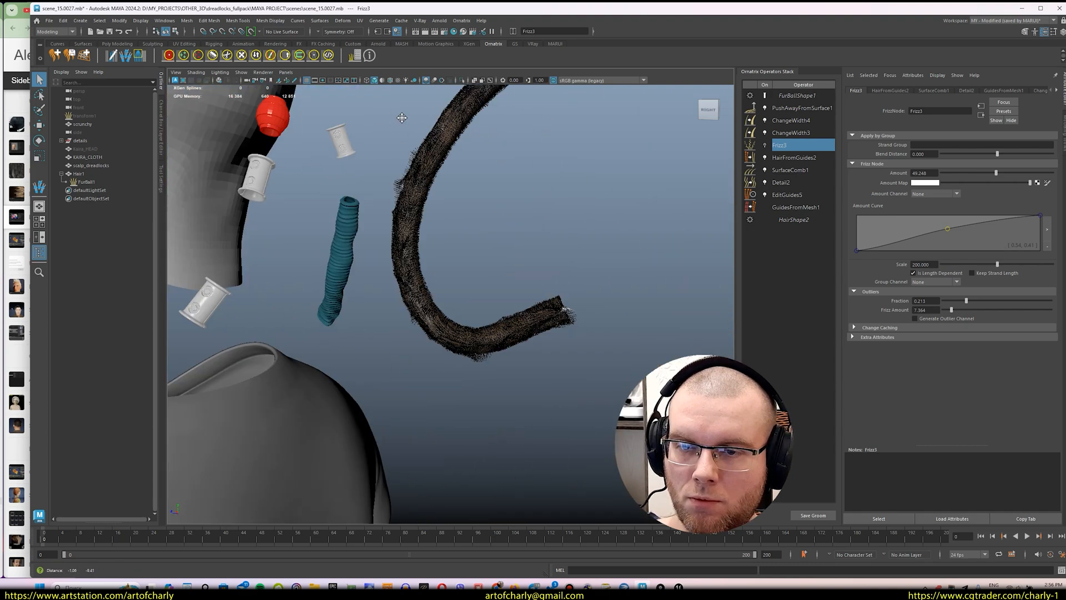
{"action": "middle_click_drag", "start_coordinate": [404, 115], "coordinate": [390, 114], "text": "alt"}
{"action": "right_click_drag", "start_coordinate": [413, 143], "coordinate": [557, 307], "text": "alt"}
{"action": "middle_click_drag", "start_coordinate": [557, 307], "coordinate": [499, 308], "text": "alt"}
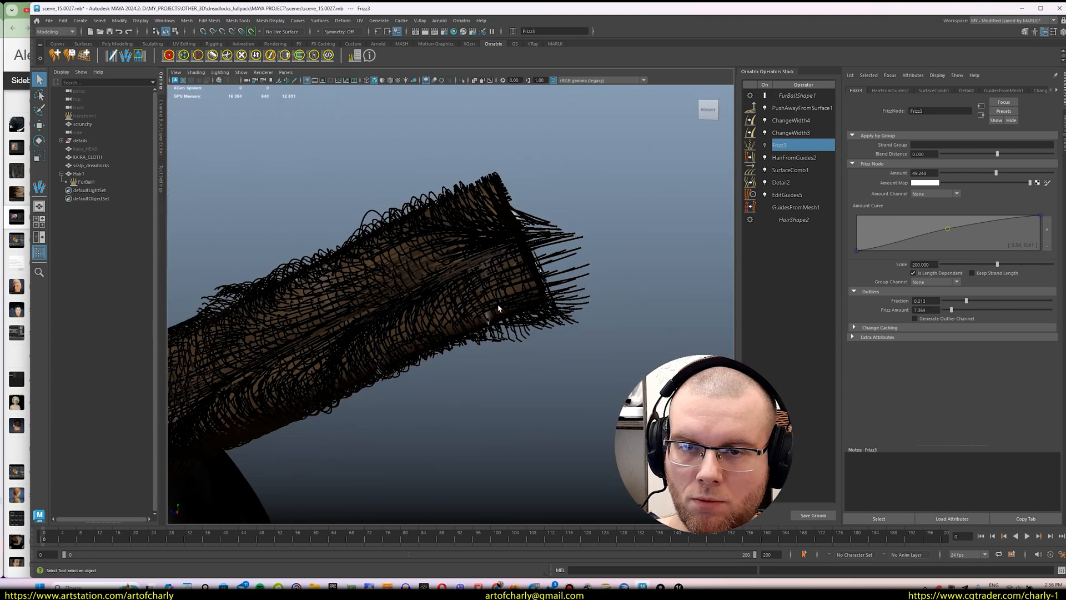
{"action": "right_click_drag", "start_coordinate": [506, 315], "coordinate": [474, 208], "text": "alt"}
{"action": "left_click_drag", "start_coordinate": [474, 208], "coordinate": [383, 192], "text": "alt"}
{"action": "middle_click_drag", "start_coordinate": [383, 191], "coordinate": [441, 259], "text": "alt"}
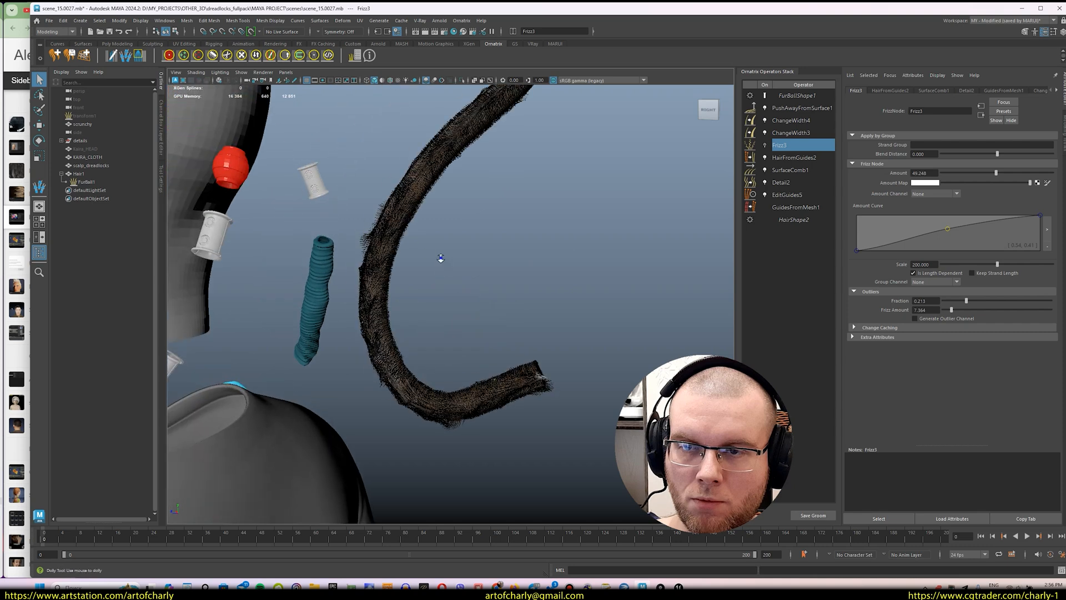
{"action": "right_click_drag", "start_coordinate": [440, 259], "coordinate": [300, 161], "text": "alt"}
{"action": "middle_click_drag", "start_coordinate": [299, 162], "coordinate": [420, 246], "text": "alt"}
{"action": "right_click_drag", "start_coordinate": [400, 231], "coordinate": [414, 269], "text": "alt"}
{"action": "left_click_drag", "start_coordinate": [366, 233], "coordinate": [394, 252], "text": "alt"}
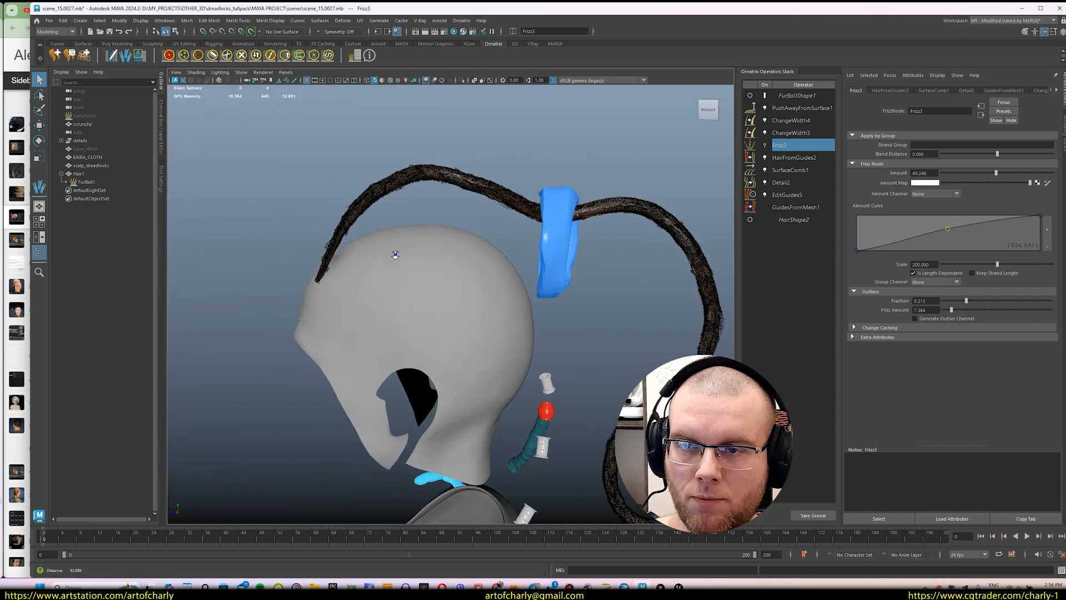
{"action": "right_click_drag", "start_coordinate": [395, 252], "coordinate": [415, 260], "text": "alt"}
{"action": "middle_click_drag", "start_coordinate": [415, 261], "coordinate": [401, 296], "text": "alt"}
- Review the settings of FurBall1's ChangeWidth3 operator and Hair1's MeshFromStrands2 operator
{"action": "left_click", "coordinate": [802, 132]}
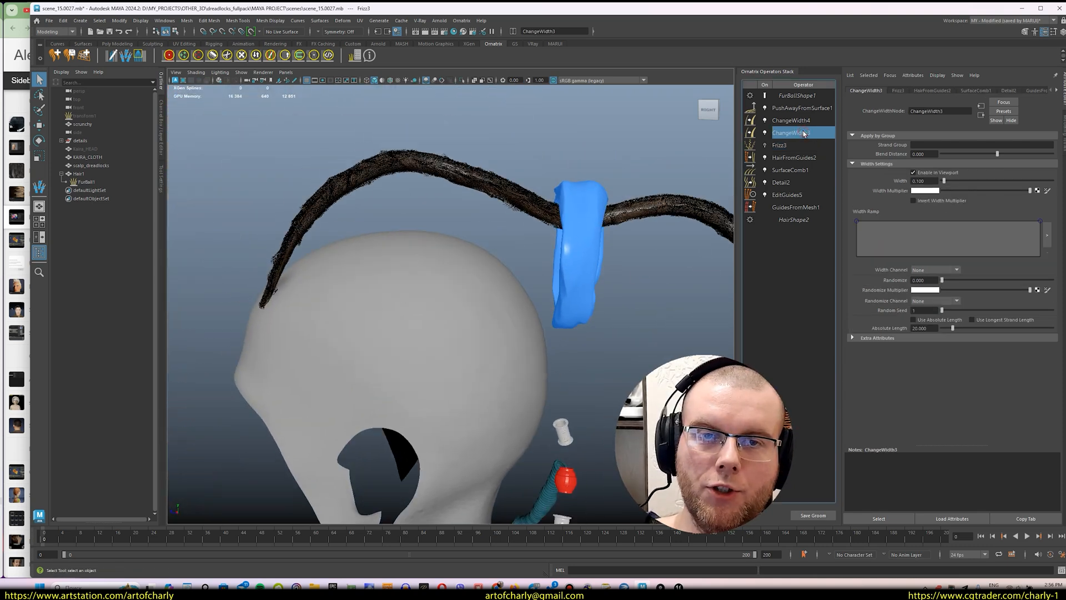
{"action": "left_click", "coordinate": [78, 173]}
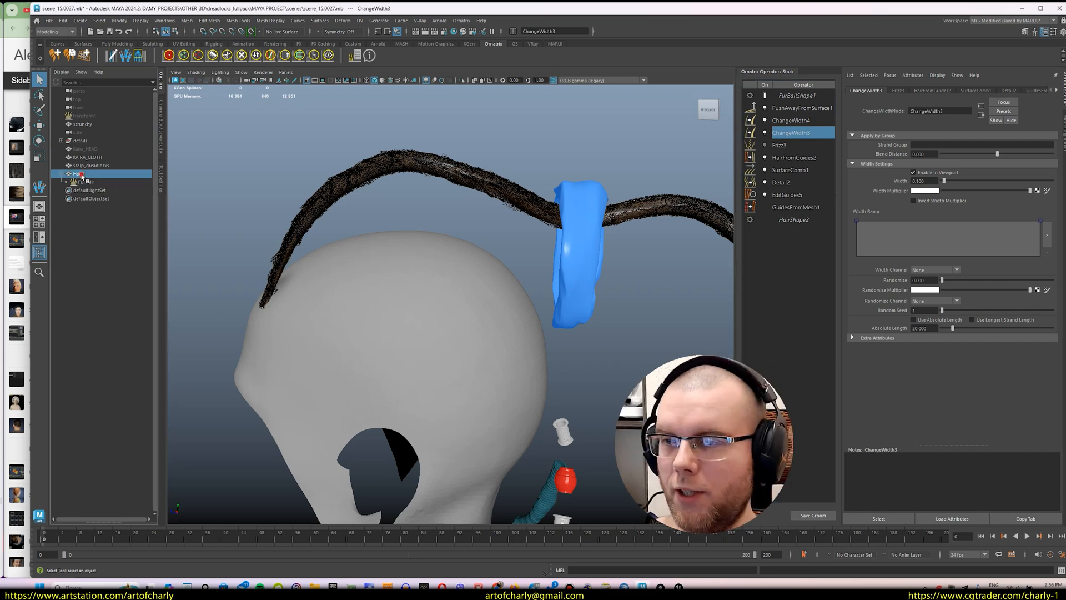
{"action": "left_click", "coordinate": [808, 112]}
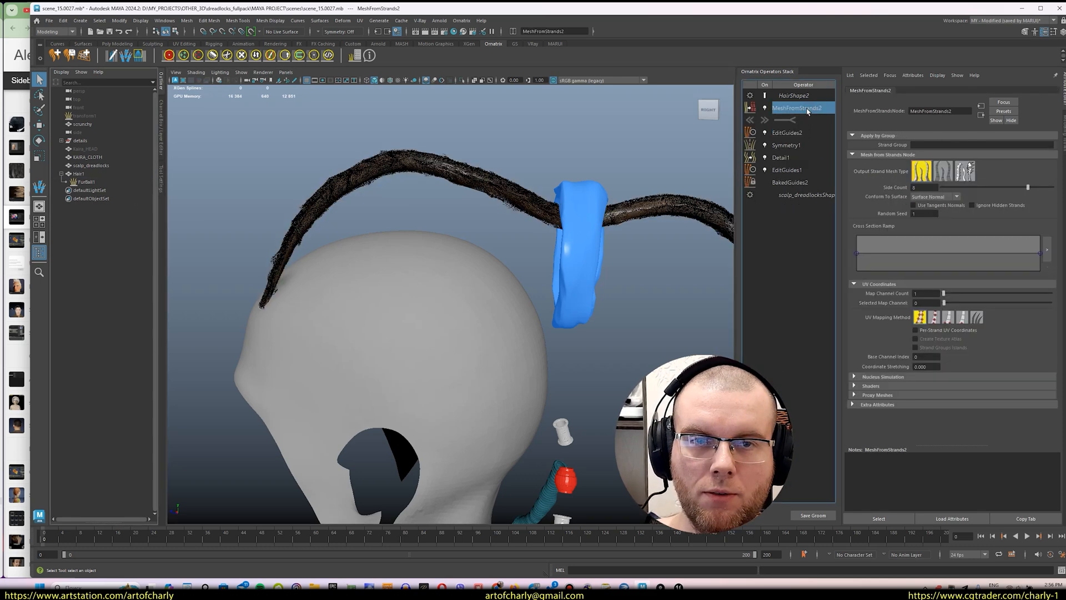
- Show the transform1 hair again and hide Hair1 to compare them at the dreadlock's tip
{"action": "key", "text": "f"}
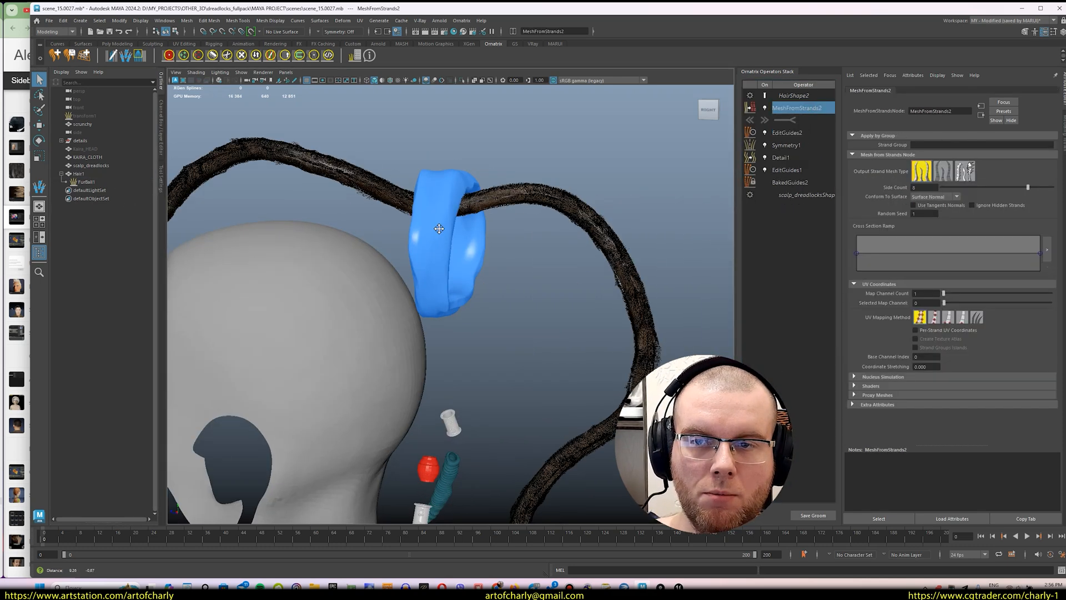
{"action": "left_click", "coordinate": [89, 116]}
{"action": "mouse_move", "coordinate": [516, 344]}
{"action": "left_mouse_down", "text": "alt"}
{"action": "mouse_move", "coordinate": [519, 250]}
{"action": "mouse_move", "coordinate": [517, 329]}
{"action": "mouse_move", "coordinate": [532, 344]}
{"action": "left_mouse_up", "text": "alt"}
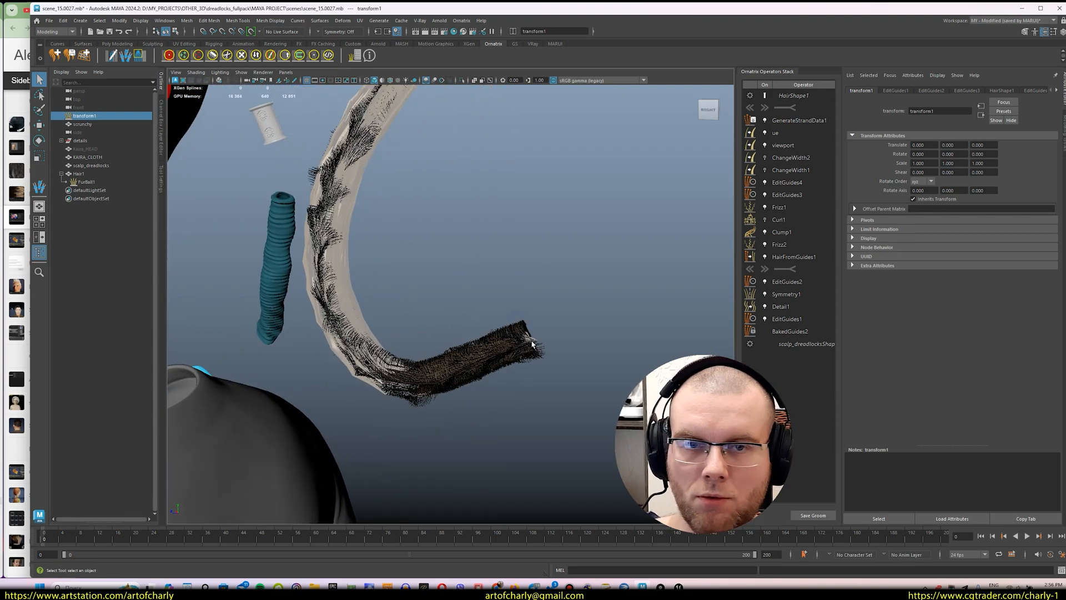
{"action": "mouse_move", "coordinate": [497, 222]}
{"action": "right_mouse_down", "text": "alt"}
{"action": "mouse_move", "coordinate": [518, 297]}
{"action": "mouse_move", "coordinate": [500, 239]}
{"action": "right_mouse_up", "text": "alt"}
{"action": "left_click", "coordinate": [93, 175]}
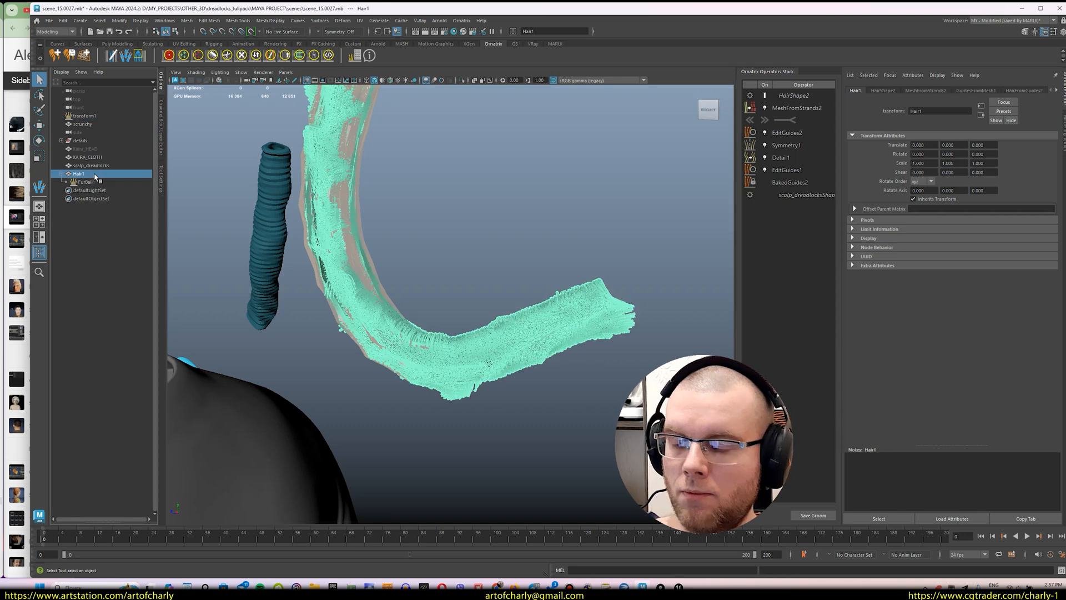
{"action": "key", "text": "ctrl+h"}
- Copy the viewport width operator from transform1's stack and paste it below MeshFromStrands2 in Hair1's stack
{"action": "left_click", "coordinate": [85, 115]}
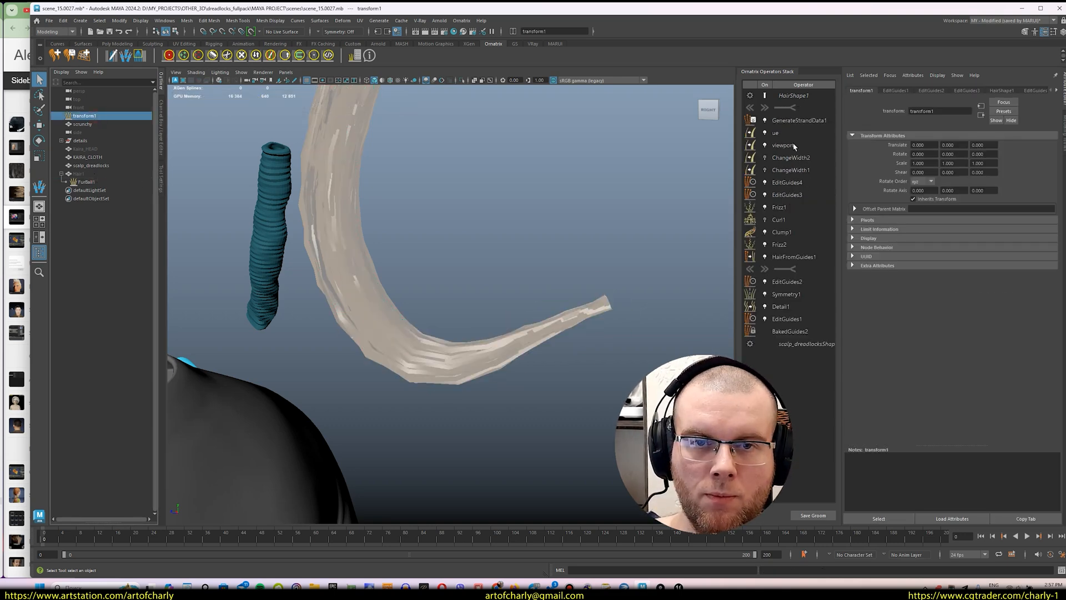
{"action": "left_click", "coordinate": [794, 146]}
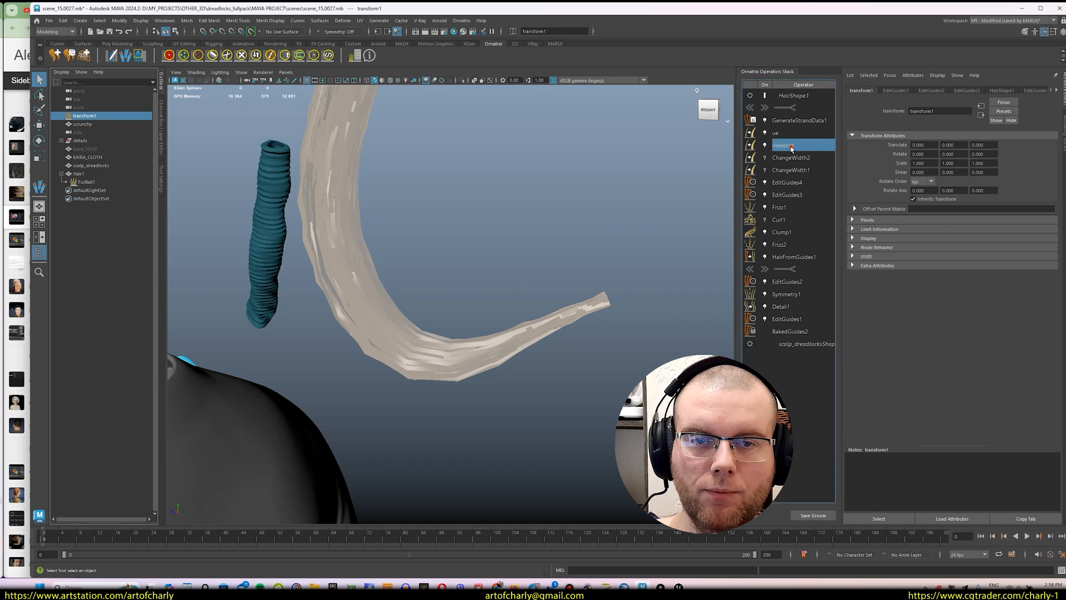
{"action": "right_click", "coordinate": [795, 144]}
{"action": "left_click", "coordinate": [821, 167]}
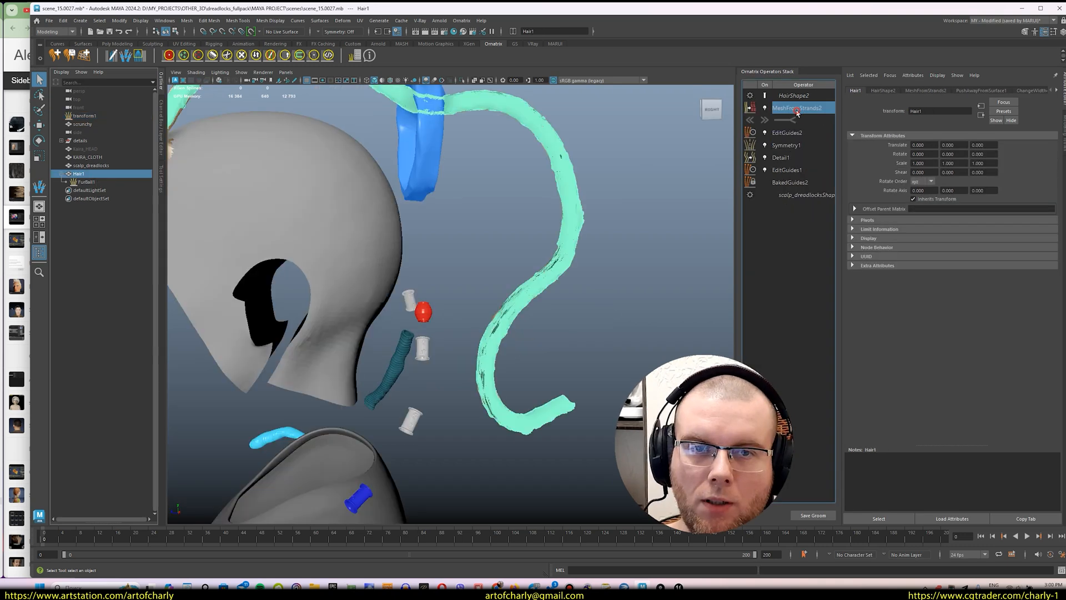
{"action": "right_click", "coordinate": [806, 108]}
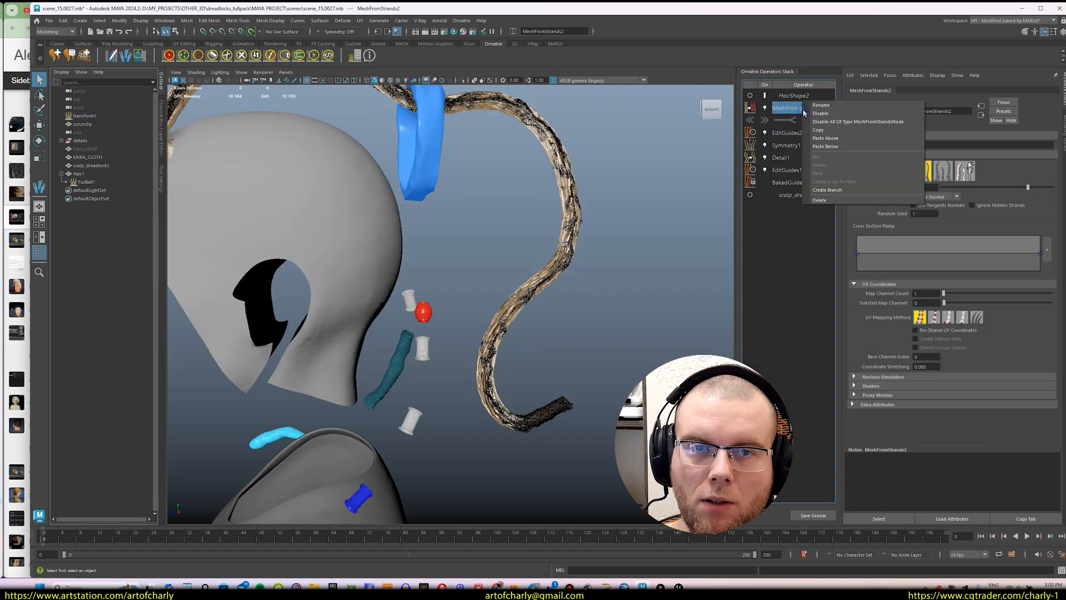
{"action": "left_click", "coordinate": [839, 146]}
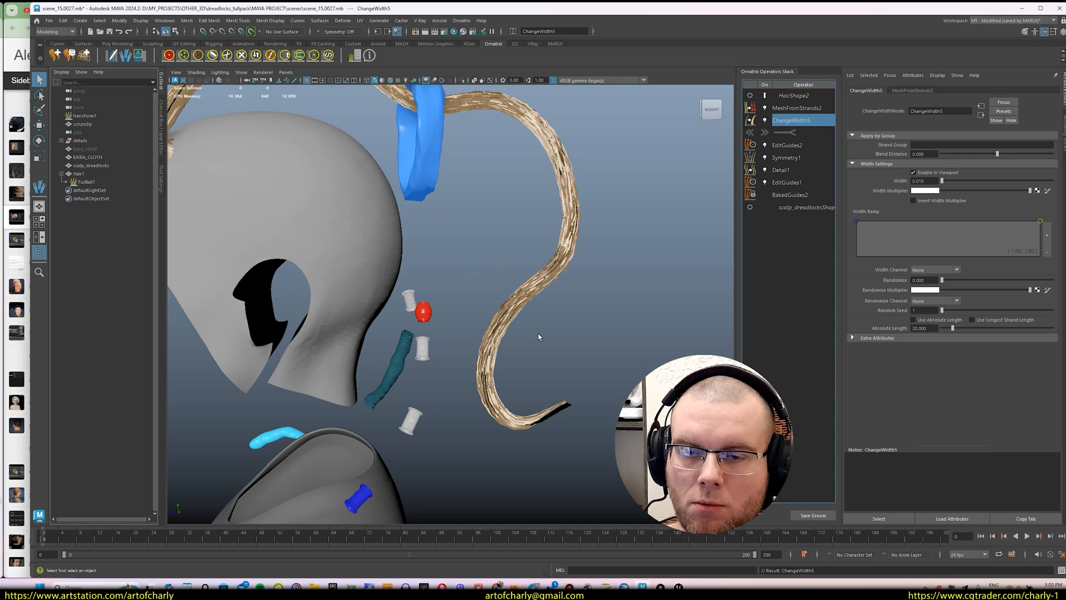
- Set the Width of Hair1's ChangeWidth5 operator to 0.585 while checking the dreadlock's tip
{"action": "middle_click_drag", "start_coordinate": [538, 336], "coordinate": [517, 285], "text": "alt"}
{"action": "right_click_drag", "start_coordinate": [516, 285], "coordinate": [537, 369], "text": "alt"}
{"action": "middle_click_drag", "start_coordinate": [536, 369], "coordinate": [482, 340], "text": "alt"}
{"action": "right_click_drag", "start_coordinate": [482, 341], "coordinate": [504, 393], "text": "alt"}
{"action": "left_click_drag", "start_coordinate": [478, 344], "coordinate": [490, 368], "text": "alt"}
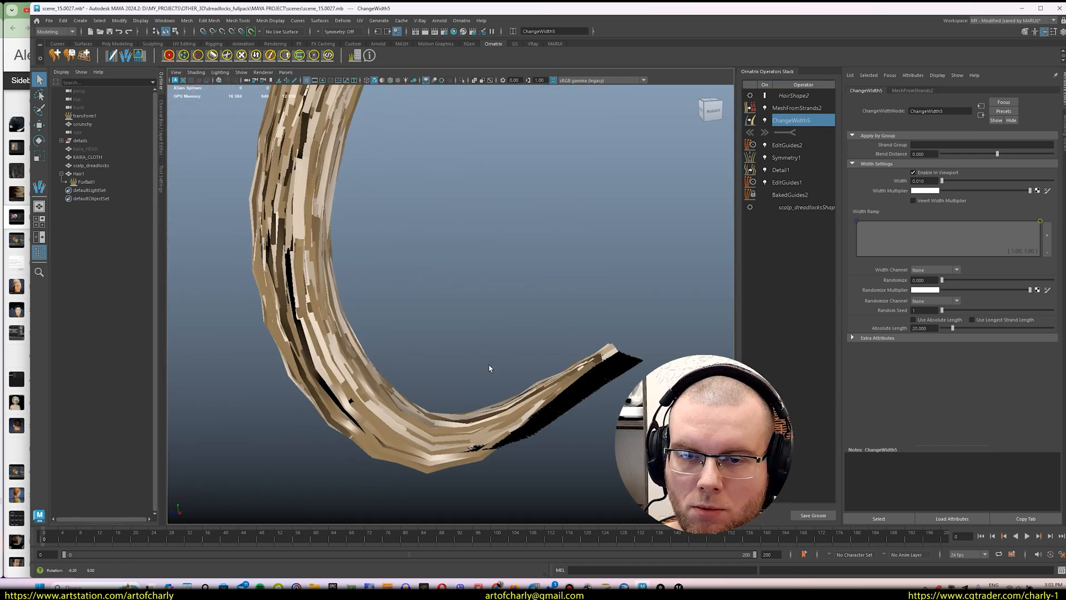
{"action": "left_click", "coordinate": [783, 109]}
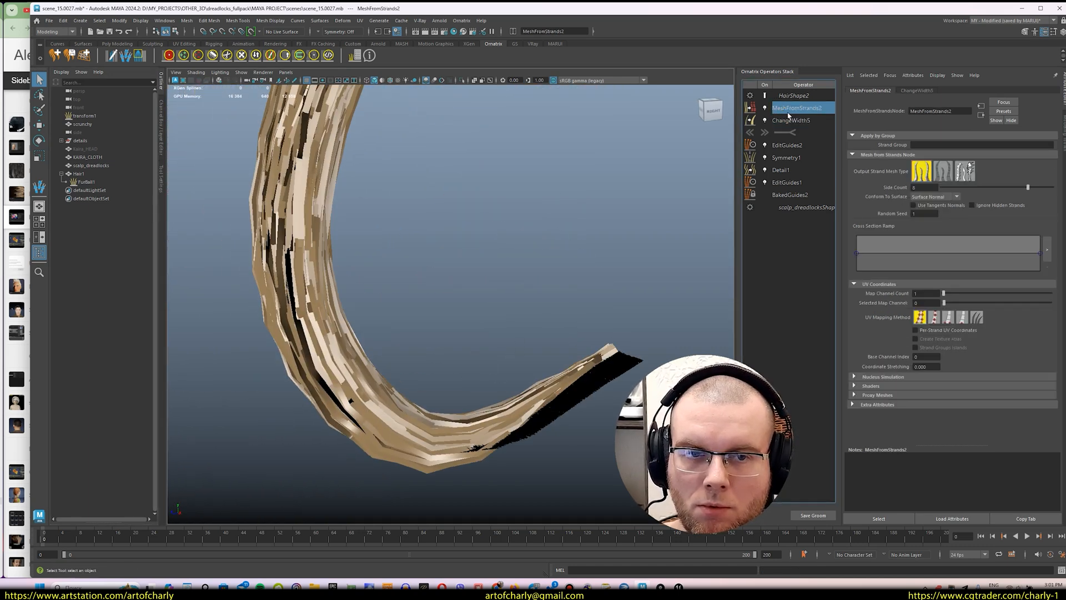
{"action": "left_click", "coordinate": [789, 119]}
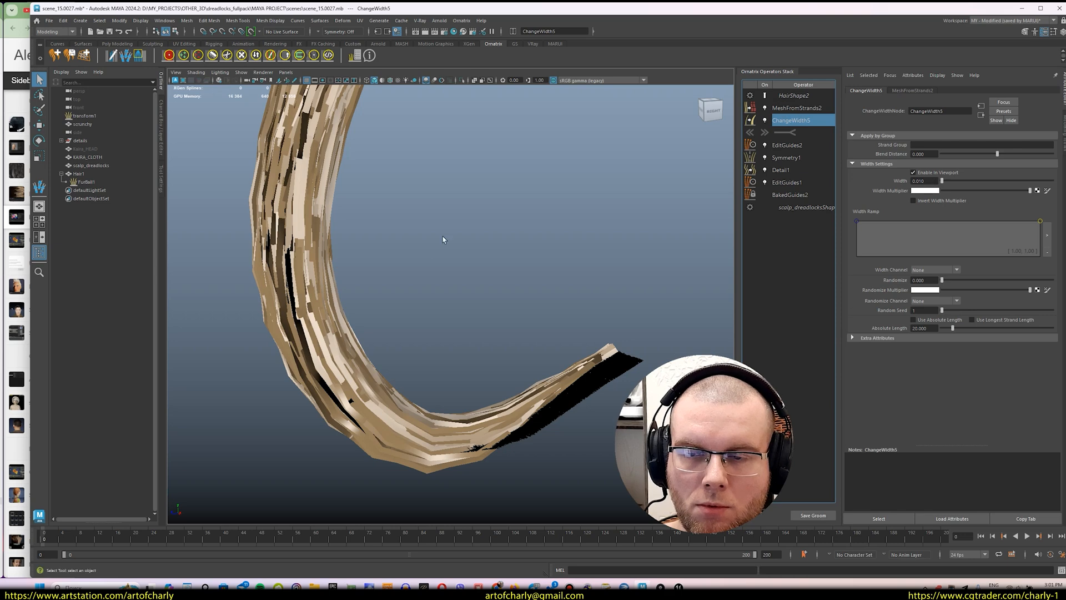
{"action": "left_click_drag", "start_coordinate": [959, 183], "coordinate": [955, 183]}
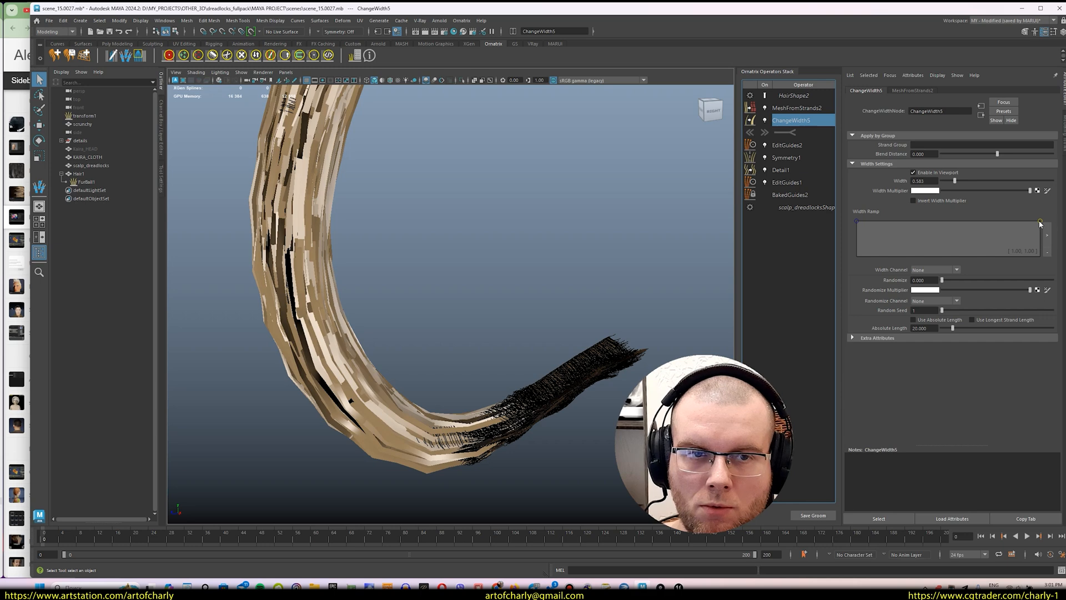
- Shape ChangeWidth5's Width Ramp by lowering its tip point to the bottom and adding a raised point slightly past mid-length
{"action": "left_click_drag", "start_coordinate": [1041, 223], "coordinate": [1044, 257]}
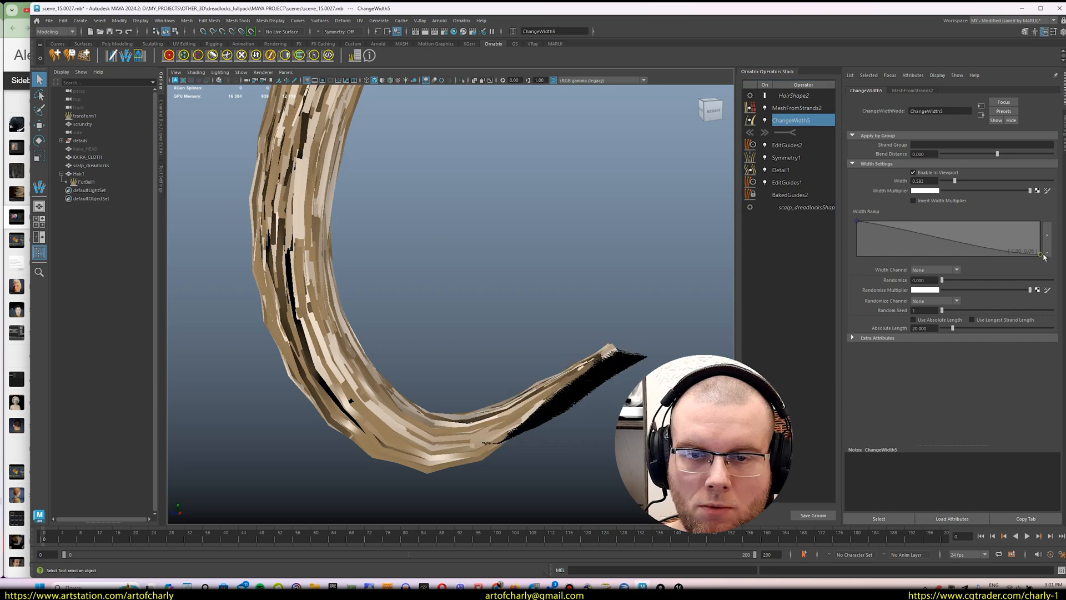
{"action": "left_click", "coordinate": [963, 240]}
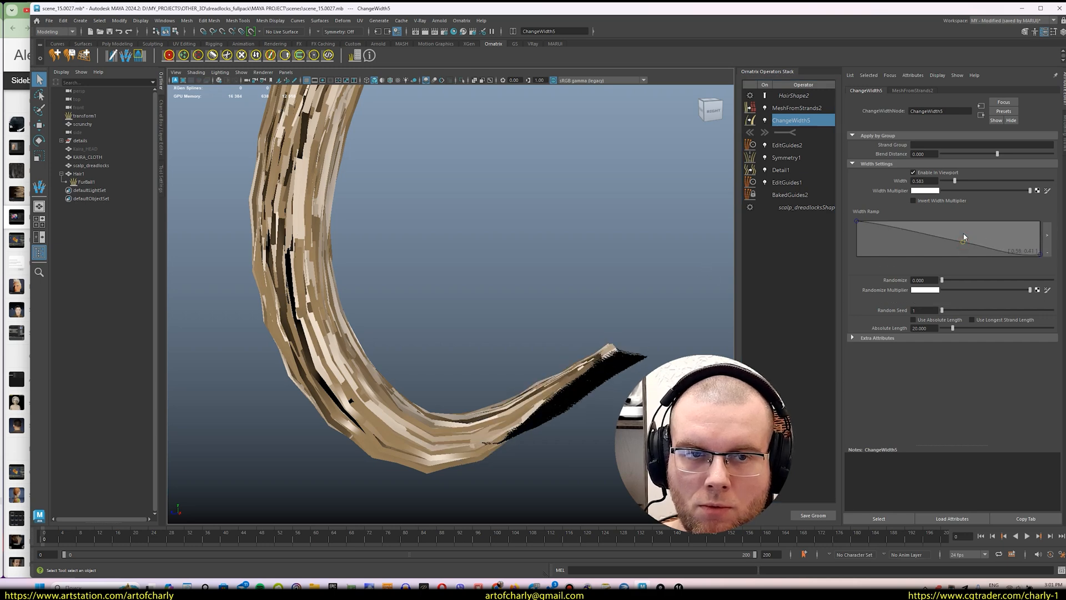
{"action": "left_click_drag", "start_coordinate": [964, 236], "coordinate": [955, 225]}
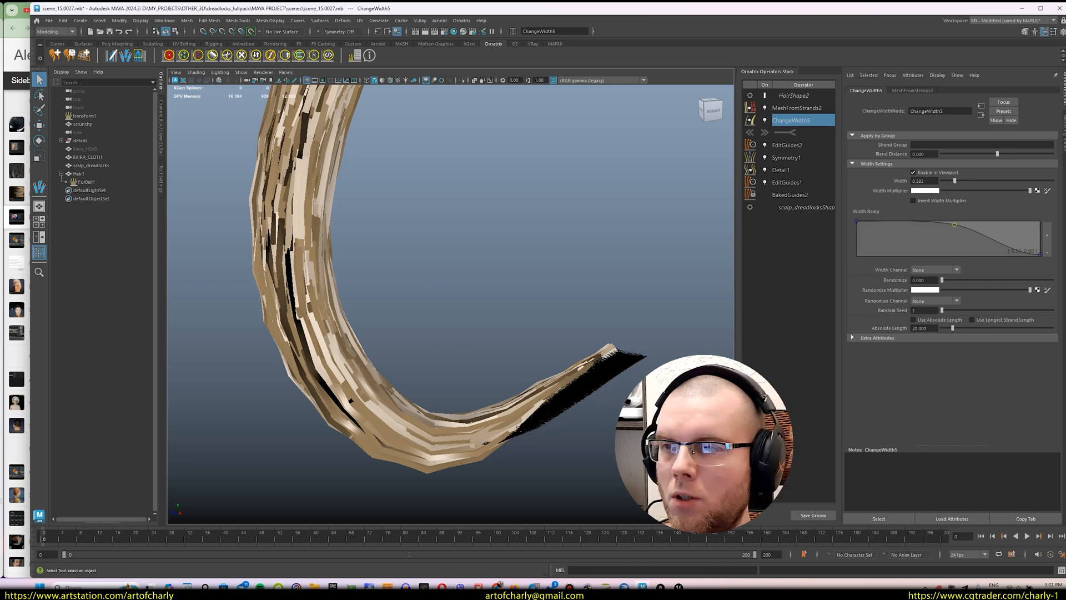
- Hide transform1 and examine the remaining hair along the dreadlock from its tip to its root
{"action": "left_click", "coordinate": [95, 118]}
{"action": "key", "text": "ctrl+h"}
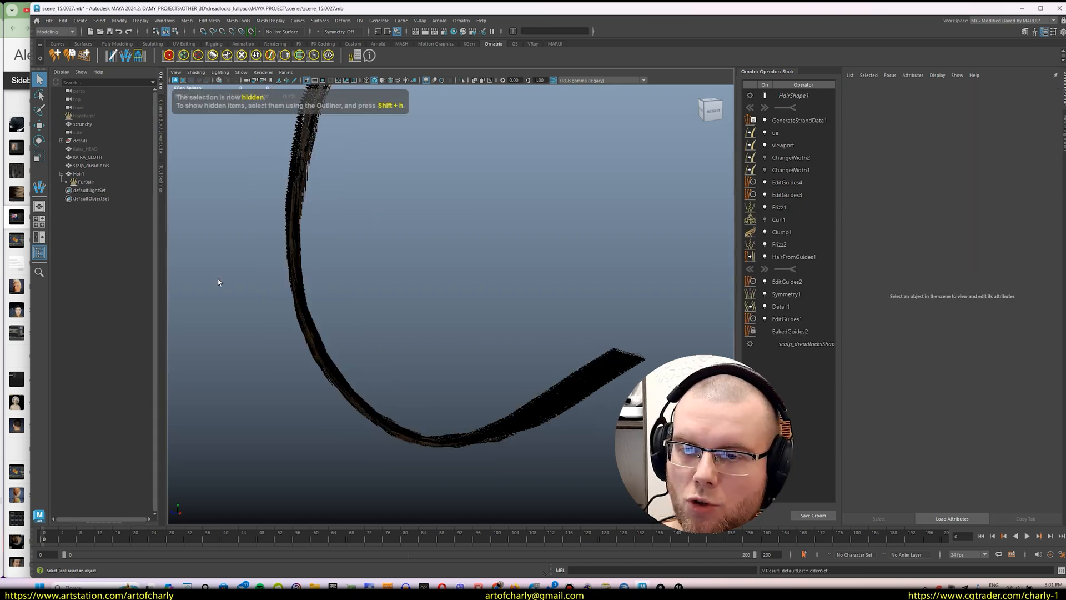
{"action": "scroll", "coordinate": [438, 260], "scroll_direction": "down", "scroll_amount": 5}
{"action": "middle_click_drag", "start_coordinate": [438, 259], "coordinate": [422, 400], "text": "alt"}
{"action": "scroll", "coordinate": [380, 277], "scroll_direction": "down", "scroll_amount": 5}
{"action": "mouse_move", "coordinate": [379, 278]}
{"action": "left_mouse_down", "text": "alt"}
{"action": "mouse_move", "coordinate": [469, 303]}
{"action": "mouse_move", "coordinate": [386, 268]}
{"action": "left_mouse_up", "text": "alt"}
{"action": "middle_click_drag", "start_coordinate": [386, 268], "coordinate": [460, 283], "text": "alt"}
{"action": "left_click_drag", "start_coordinate": [460, 284], "coordinate": [322, 250], "text": "alt"}
{"action": "scroll", "coordinate": [323, 250], "scroll_direction": "up", "scroll_amount": 2}
{"action": "middle_click_drag", "start_coordinate": [322, 249], "coordinate": [381, 267], "text": "alt"}
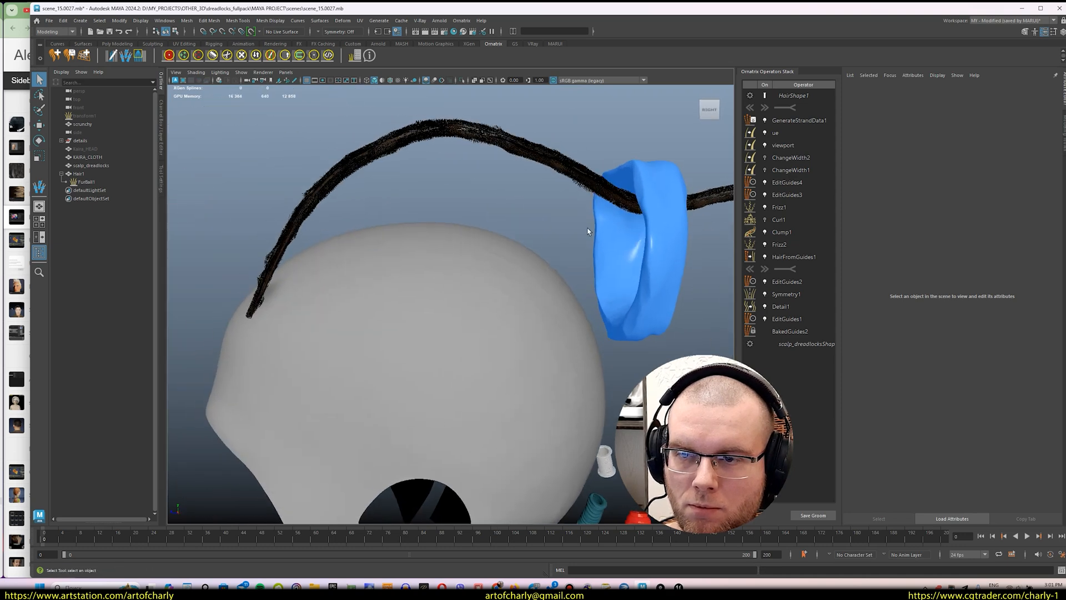
{"action": "left_click", "coordinate": [94, 182]}
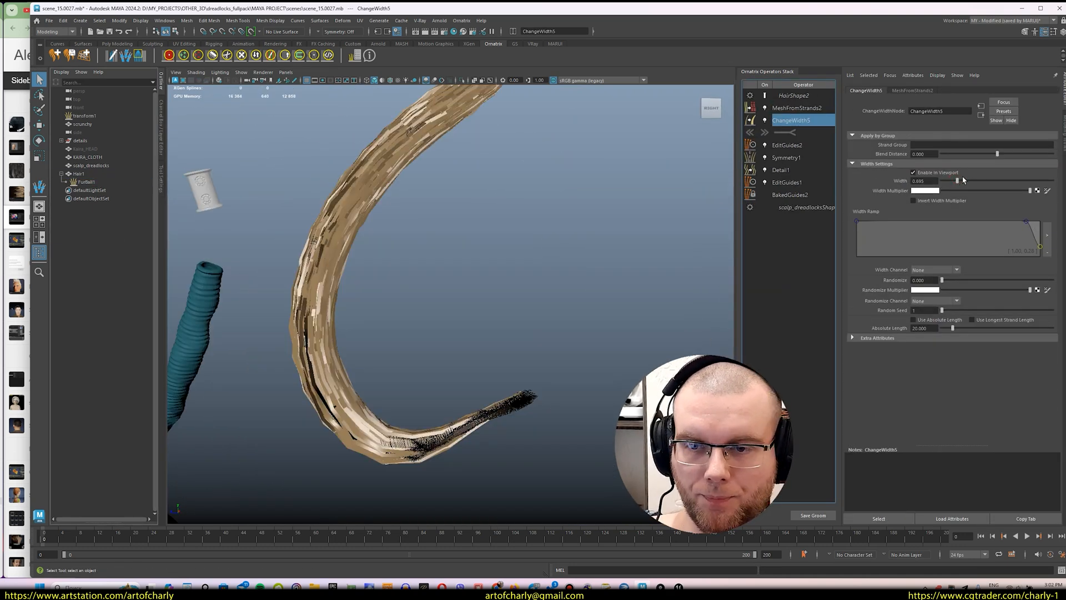
- Set the Width of Hair1's ChangeWidth5 operator to 1.128 and check the fuzz at the dreadlock's tip and root
{"action": "left_click_drag", "start_coordinate": [963, 180], "coordinate": [967, 179]}
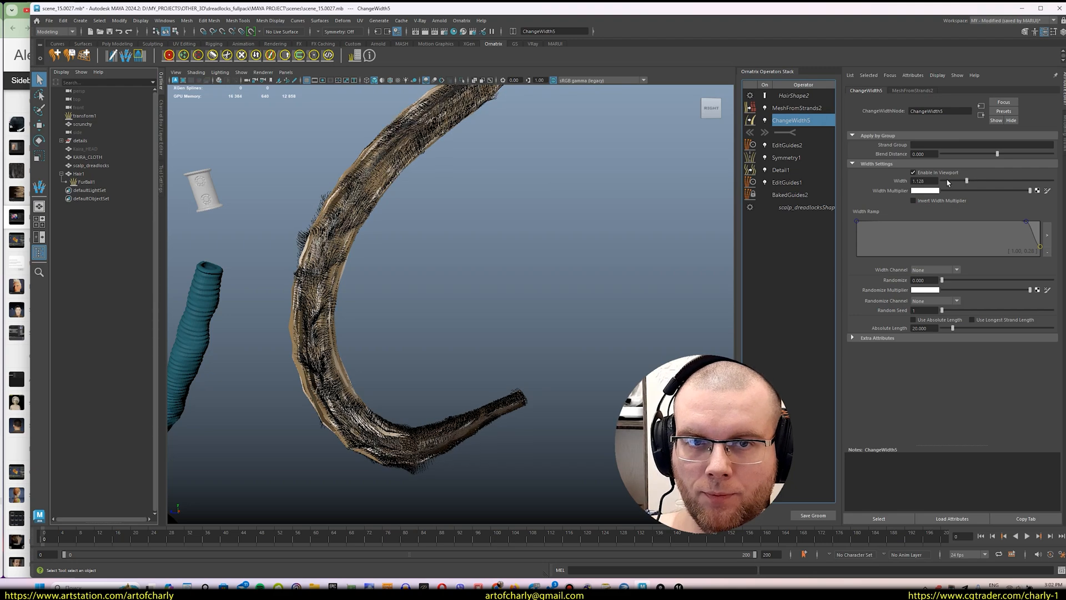
{"action": "left_click_drag", "start_coordinate": [578, 193], "coordinate": [495, 246], "text": "alt"}
{"action": "scroll", "coordinate": [494, 247], "scroll_direction": "down", "scroll_amount": 3}
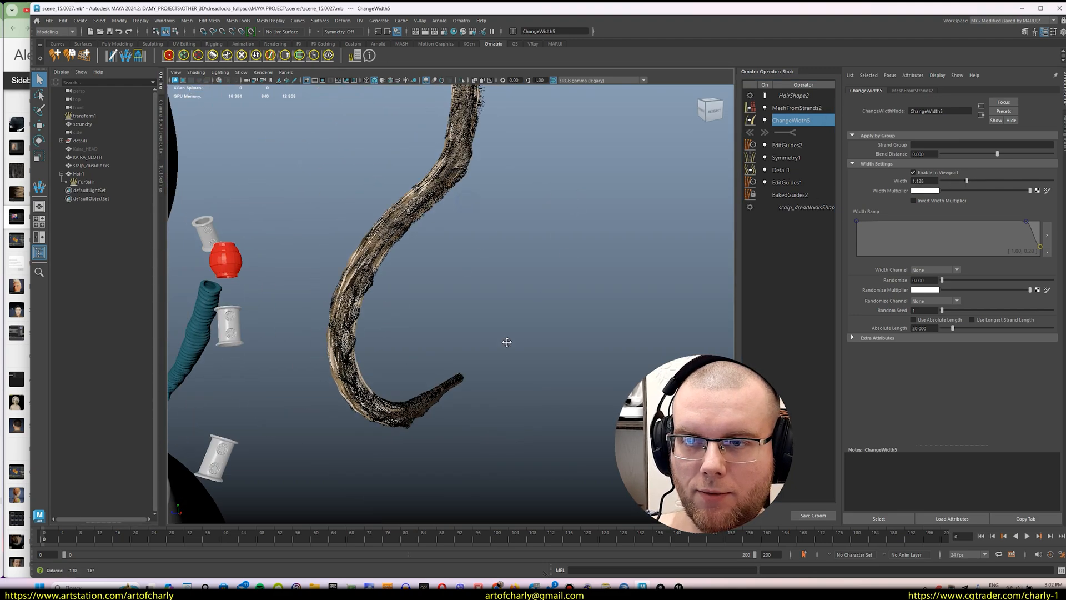
{"action": "middle_click_drag", "start_coordinate": [338, 170], "coordinate": [543, 372], "text": "alt"}
{"action": "middle_click_drag", "start_coordinate": [178, 278], "coordinate": [390, 265], "text": "alt"}
{"action": "scroll", "coordinate": [694, 256], "scroll_direction": "up", "scroll_amount": 8}
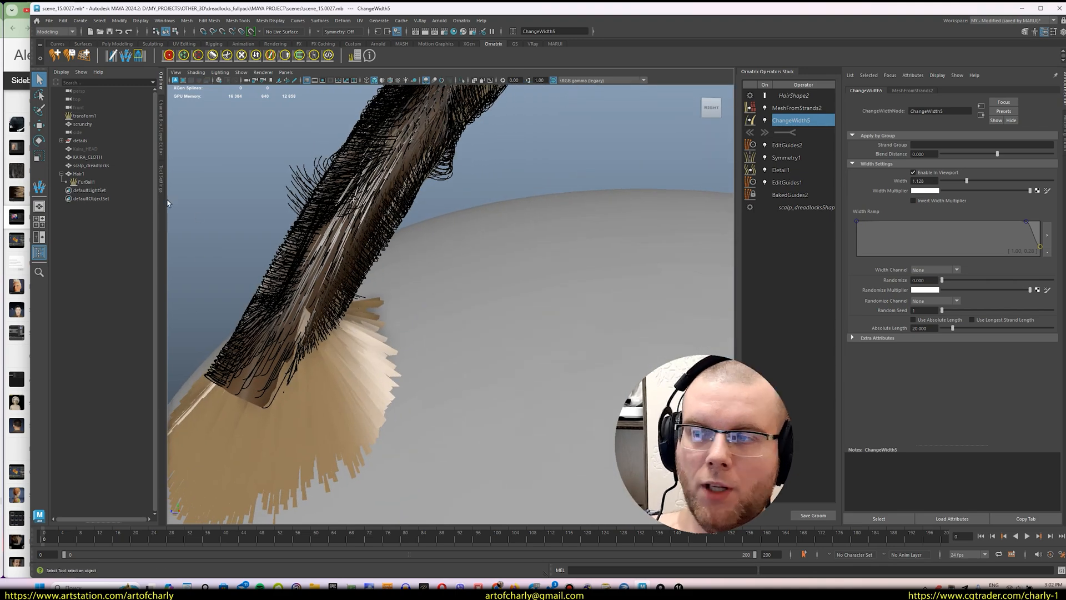
- Enable FurBall1's Frizz3 operator and check the frizz along the dreadlock
{"action": "left_click", "coordinate": [86, 181]}
{"action": "left_click", "coordinate": [765, 146]}
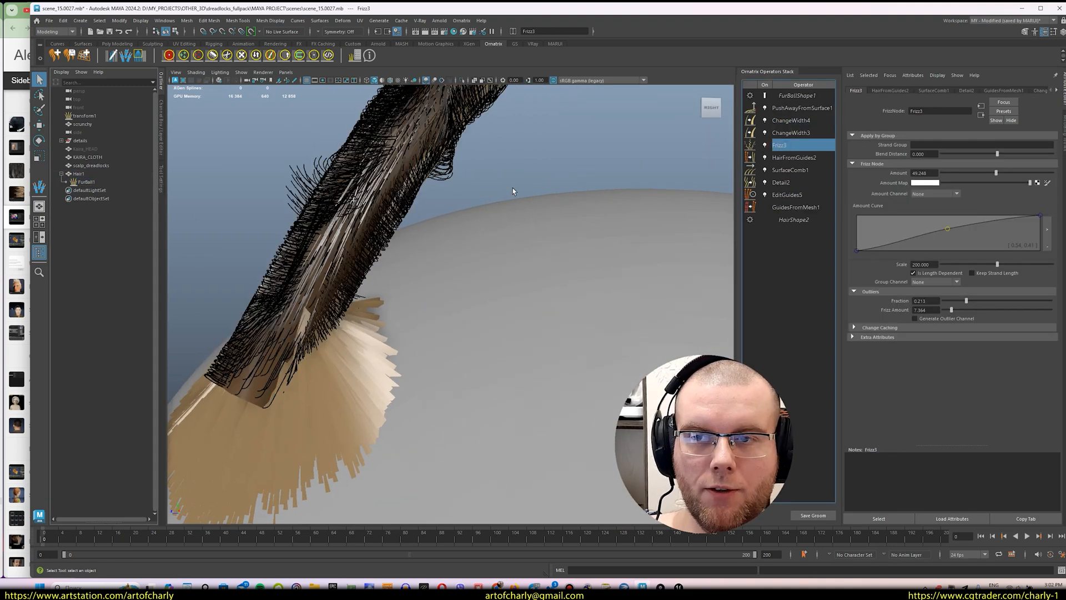
{"action": "scroll", "coordinate": [398, 207], "scroll_direction": "down", "scroll_amount": 3}
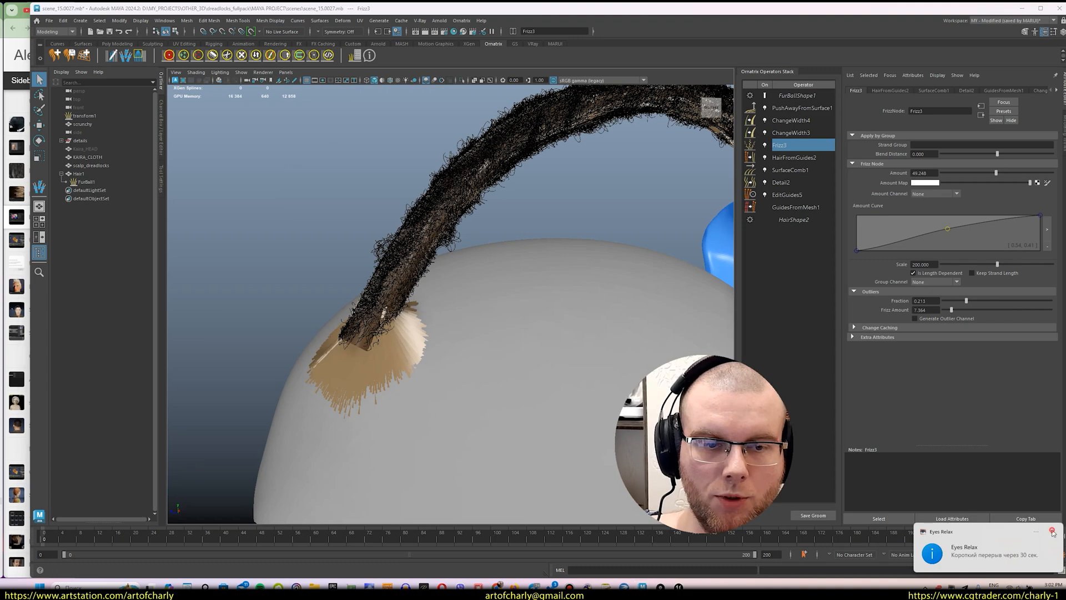
{"action": "left_click", "coordinate": [1053, 531]}
{"action": "middle_click_drag", "start_coordinate": [371, 333], "coordinate": [217, 377], "text": "alt"}
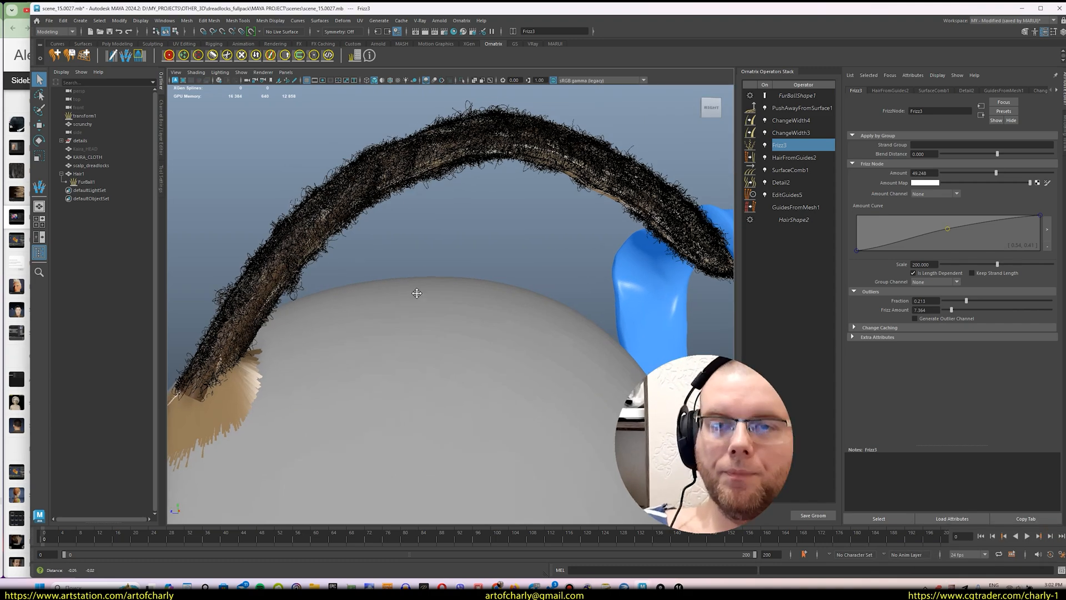
{"action": "middle_click_drag", "start_coordinate": [457, 255], "coordinate": [538, 234], "text": "alt"}
{"action": "right_click_drag", "start_coordinate": [352, 289], "coordinate": [450, 257], "text": "alt"}
- Hide the guides nearest the dreadlock's root in FurBall1's EditGuides5 and set HairFromGuides2's Hidden Guide Behavior to Hide
{"action": "left_click", "coordinate": [85, 178]}
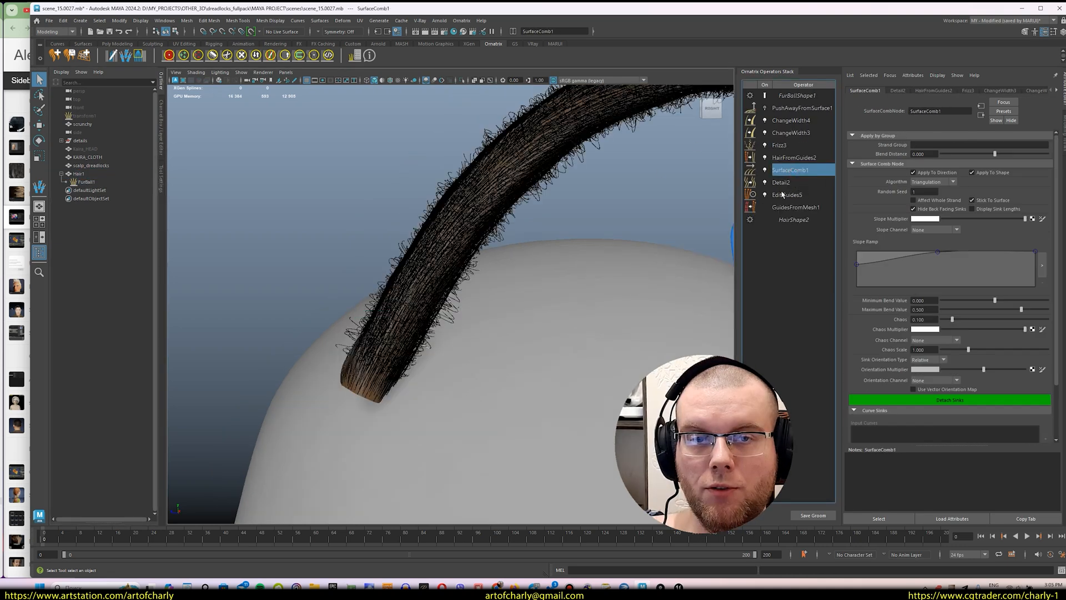
{"action": "left_click", "coordinate": [792, 184]}
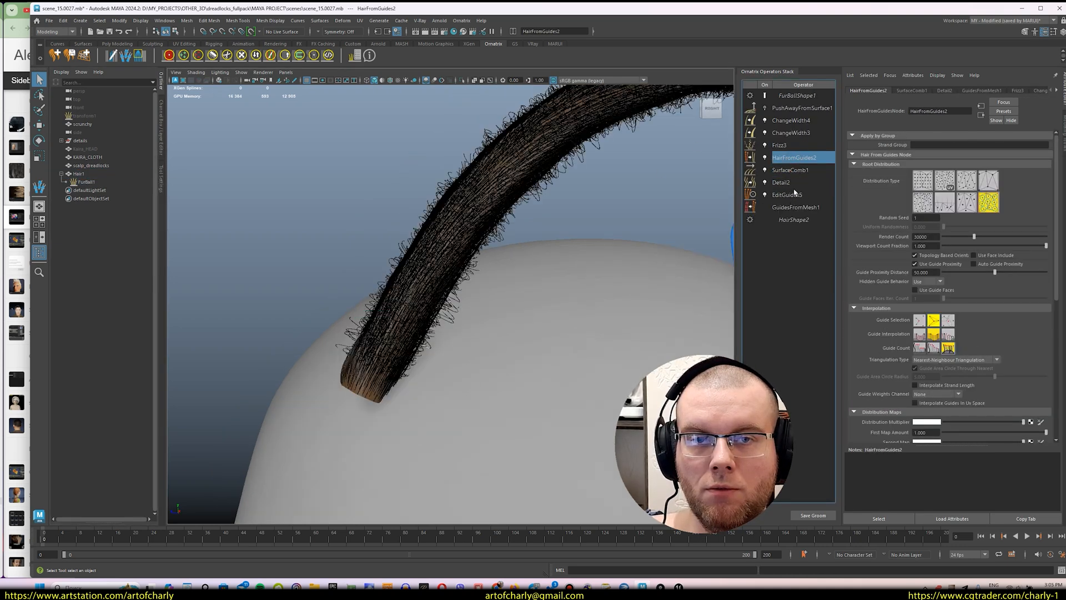
{"action": "left_click", "coordinate": [793, 194]}
{"action": "left_click", "coordinate": [941, 147]}
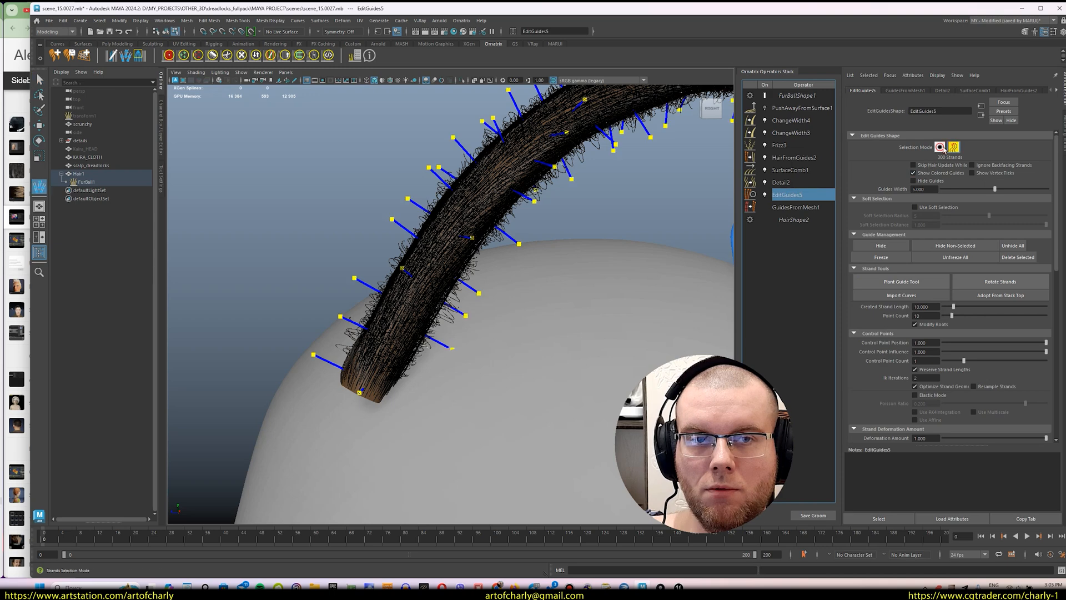
{"action": "right_click_drag", "start_coordinate": [547, 305], "coordinate": [451, 286], "text": "alt"}
{"action": "key", "text": "q"}
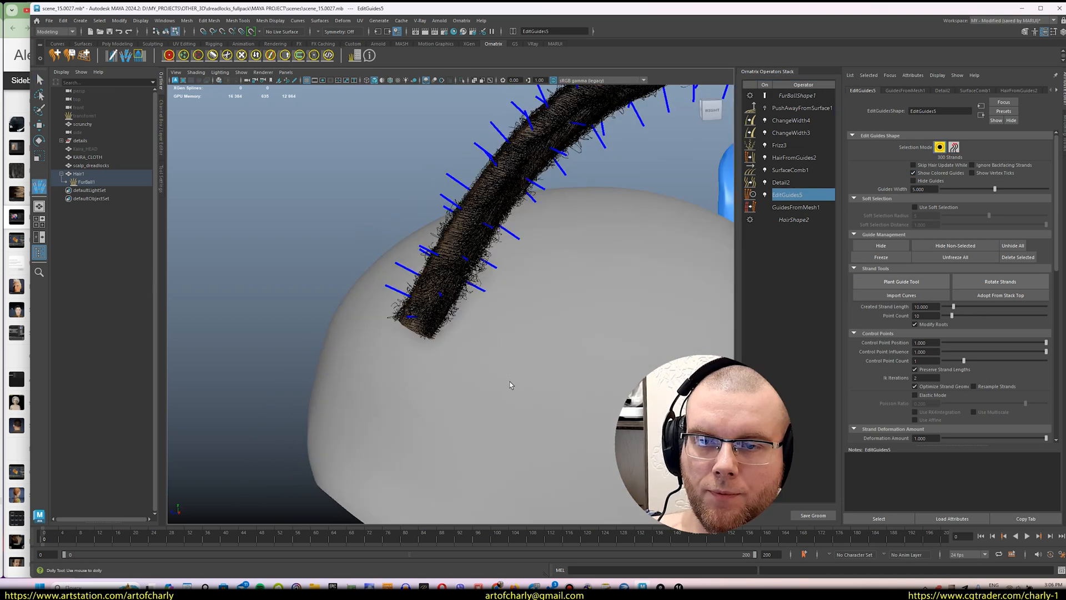
{"action": "key", "text": "alt+d"}
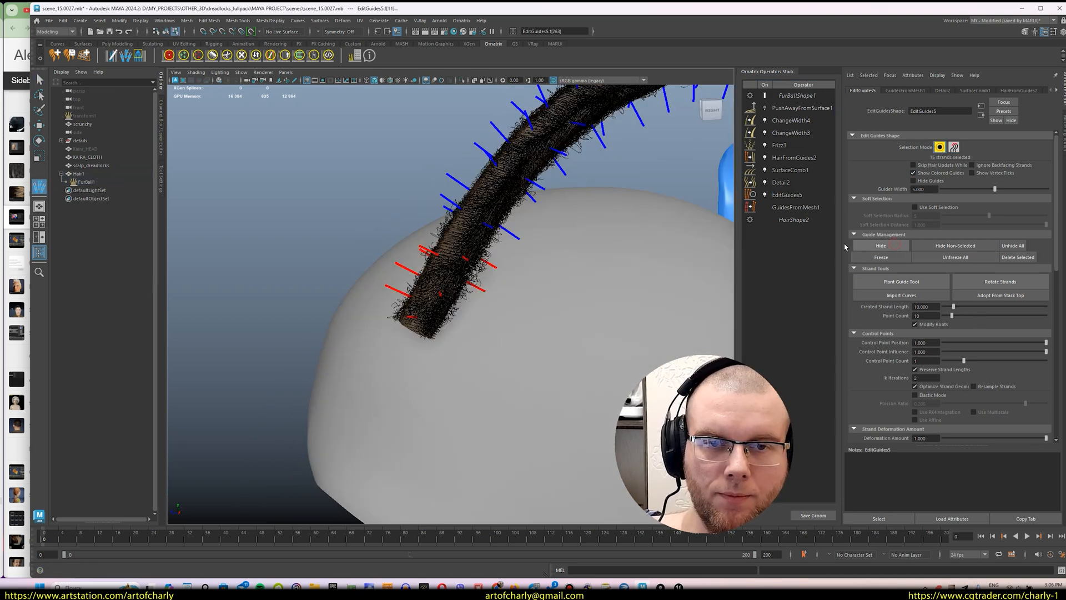
{"action": "middle_click_drag", "start_coordinate": [666, 235], "coordinate": [665, 248], "text": "alt"}
{"action": "left_click", "coordinate": [793, 159]}
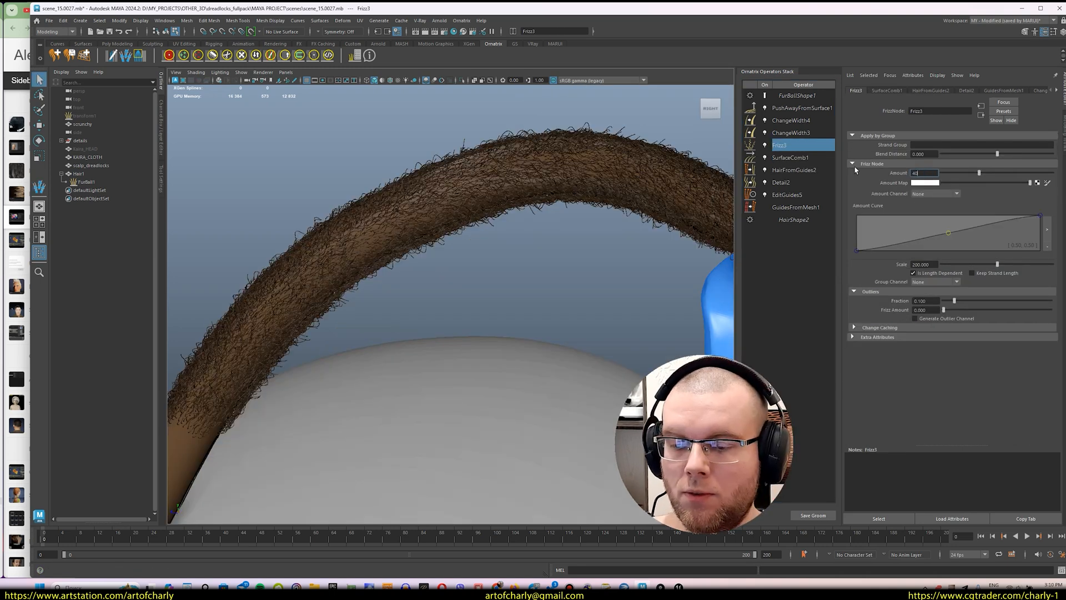
- Set Frizz3's Amount to 40 and its outliers' Frizz Amount to 50, then check the fuzz along the dreadlock
{"action": "type", "text": "40"}
{"action": "key", "text": "Return"}
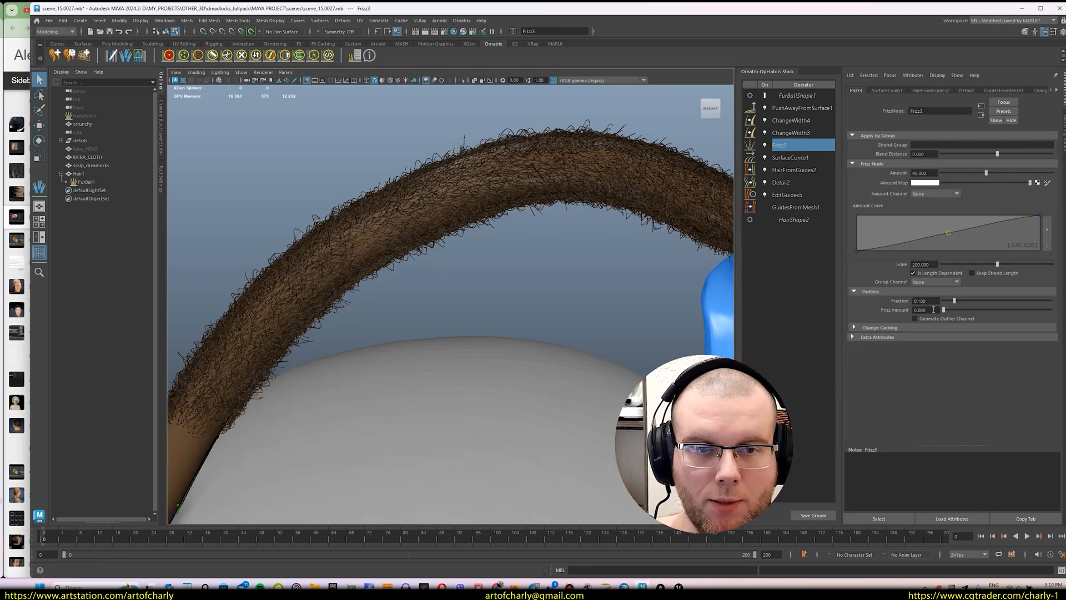
{"action": "type", "text": "50"}
{"action": "key", "text": "Return"}
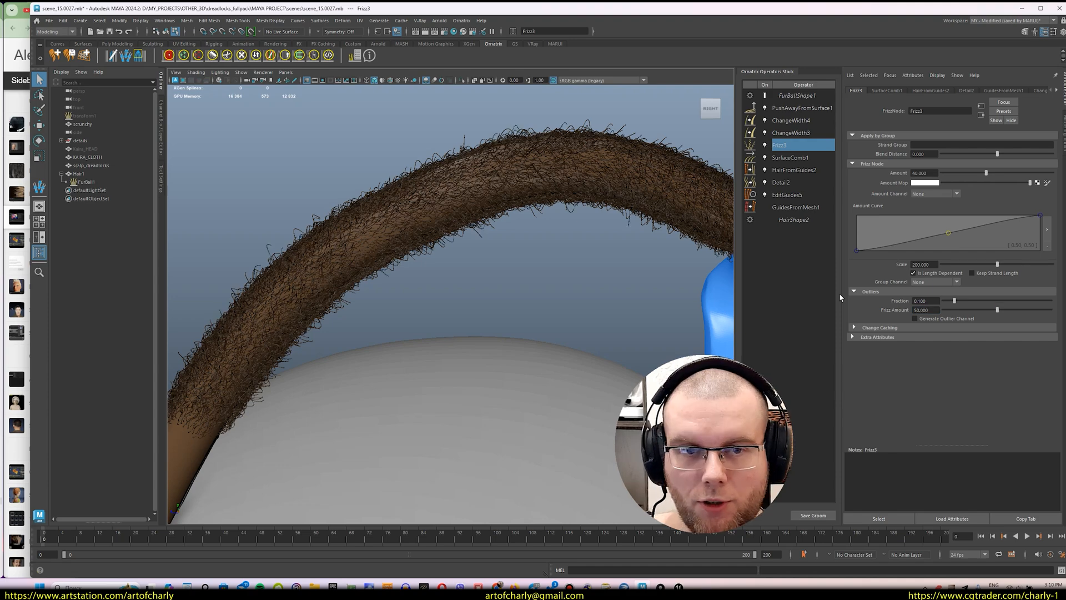
{"action": "right_click_drag", "start_coordinate": [705, 209], "coordinate": [493, 271], "text": "alt"}
{"action": "middle_click_drag", "start_coordinate": [556, 333], "coordinate": [436, 258], "text": "alt"}
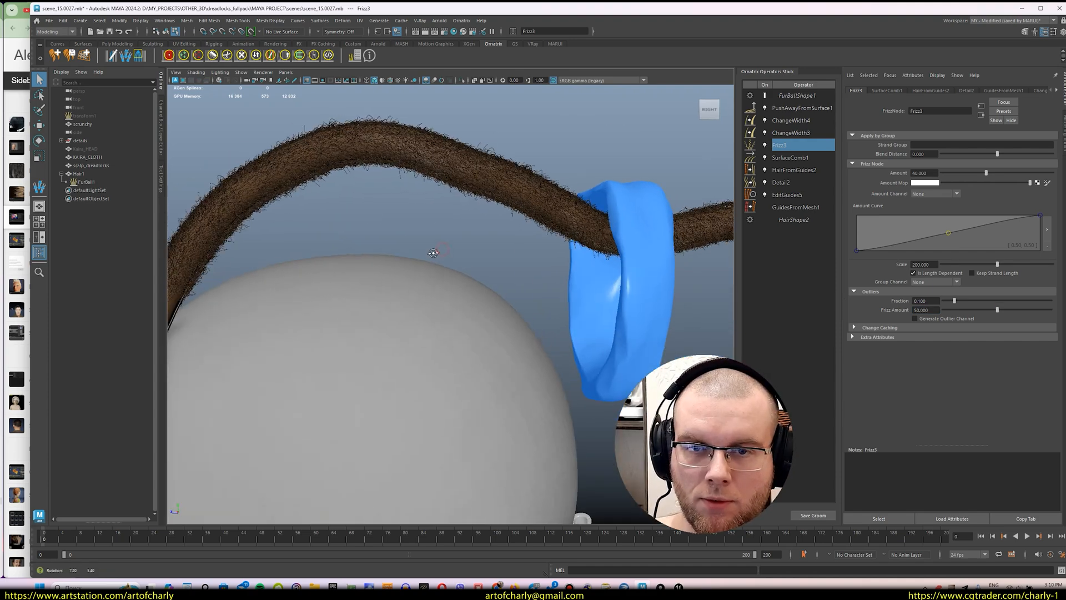
{"action": "right_click_drag", "start_coordinate": [627, 234], "coordinate": [531, 212], "text": "alt"}
{"action": "middle_click_drag", "start_coordinate": [531, 211], "coordinate": [394, 250], "text": "alt"}
{"action": "left_click_drag", "start_coordinate": [394, 266], "coordinate": [496, 275], "text": "alt"}
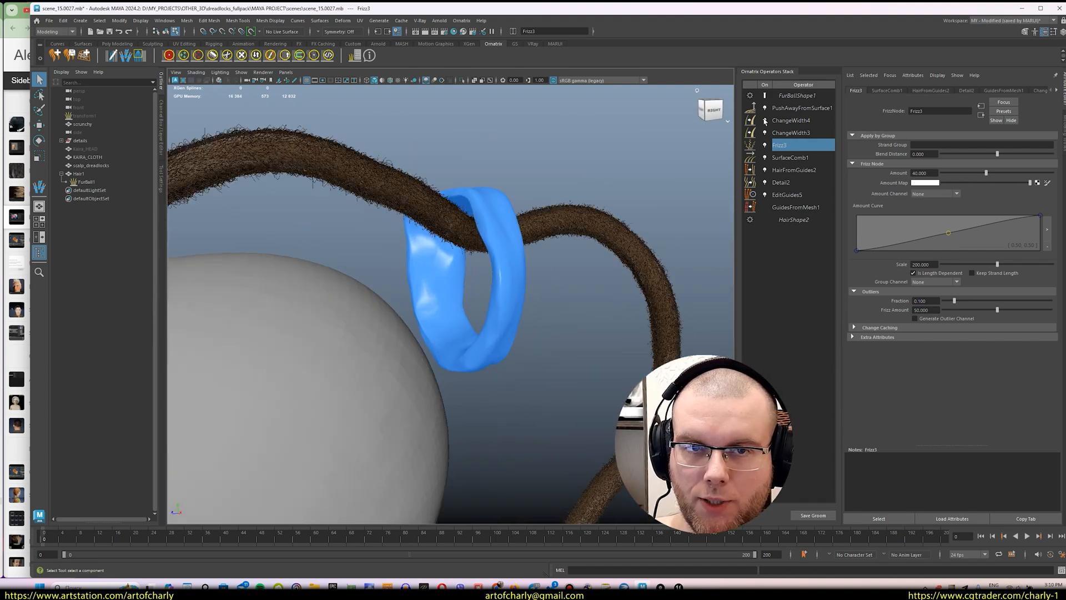
- Set HairFromGuides2's Render Count to 50000 and check the fuzz density along the dreadlock
{"action": "left_click", "coordinate": [802, 171]}
{"action": "left_click_drag", "start_coordinate": [918, 238], "coordinate": [881, 237]}
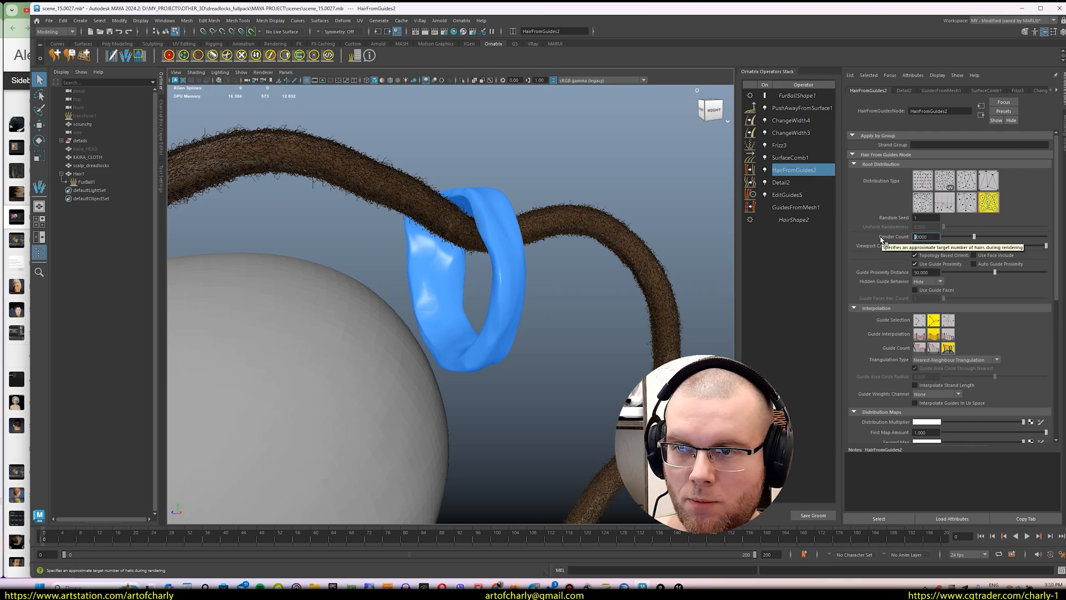
{"action": "scroll", "coordinate": [452, 300], "scroll_direction": "down", "scroll_amount": 3}
{"action": "left_click_drag", "start_coordinate": [452, 299], "coordinate": [488, 233], "text": "alt"}
{"action": "scroll", "coordinate": [675, 288], "scroll_direction": "up", "scroll_amount": 1}
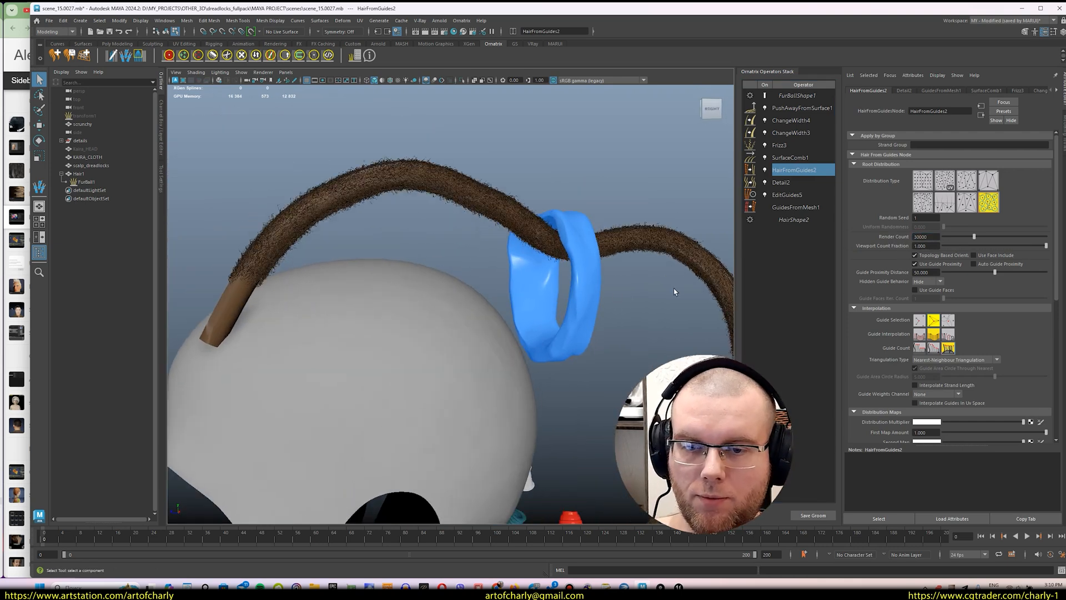
{"action": "left_click_drag", "start_coordinate": [674, 291], "coordinate": [774, 293], "text": "alt"}
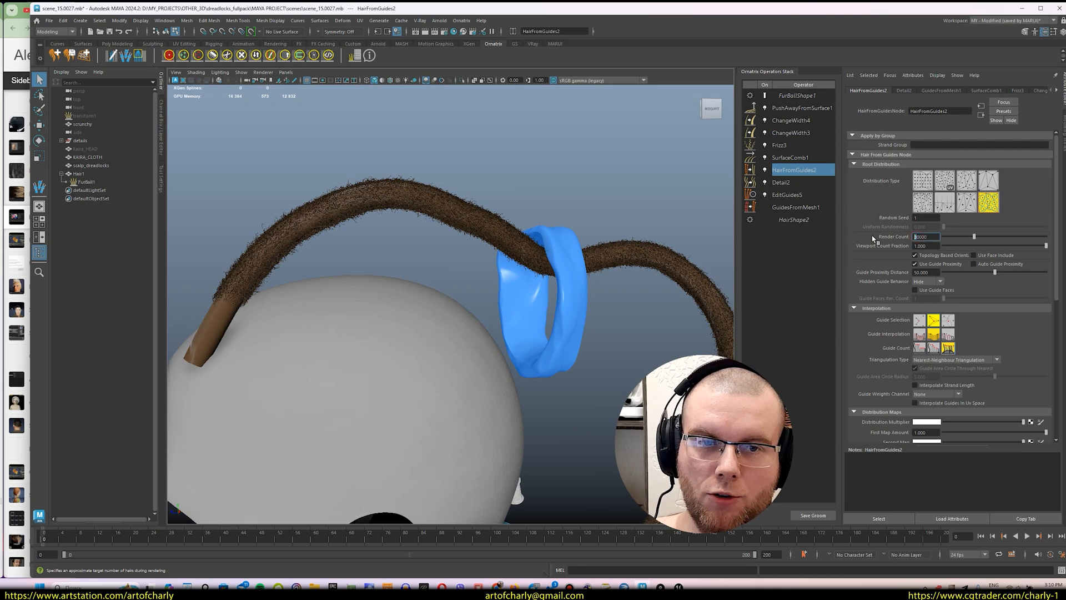
{"action": "type", "text": "5"}
{"action": "key", "text": "Return"}
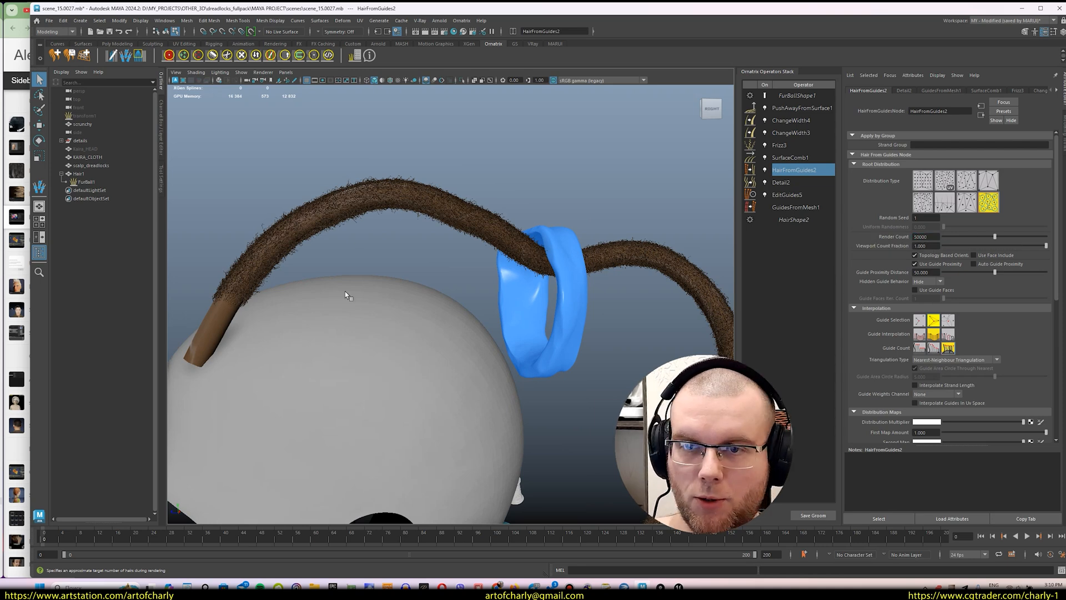
{"action": "left_click_drag", "start_coordinate": [360, 240], "coordinate": [366, 243], "text": "alt"}
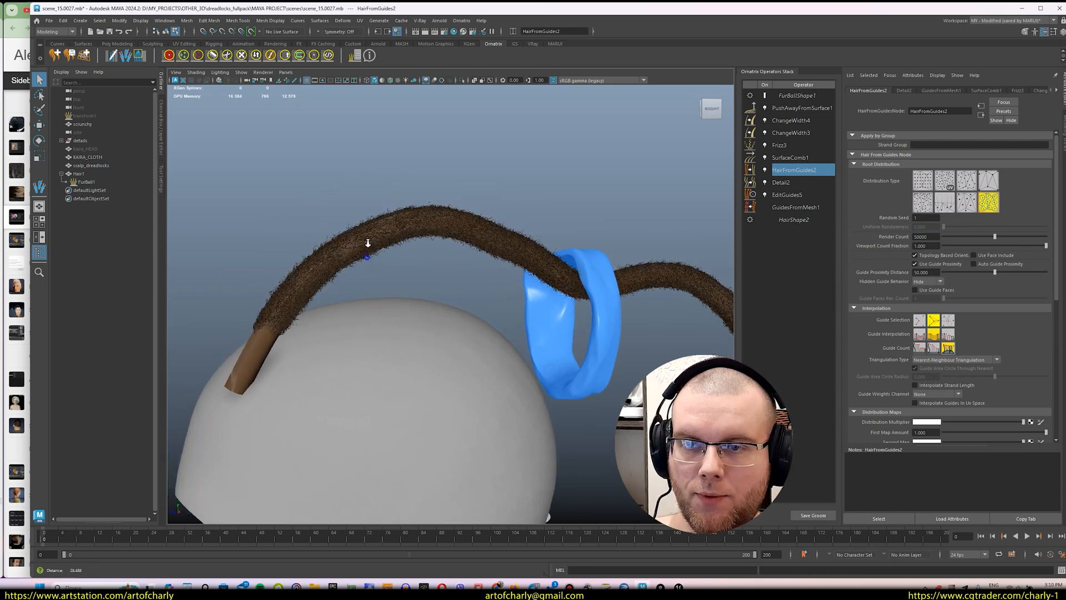
{"action": "scroll", "coordinate": [367, 243], "scroll_direction": "down", "scroll_amount": 1}
- Export FurBallShape1 as an Ornatrix Alembic file, overwriting main_dreadlock_ad.abc in the Unreal project's ALEMBIC folder
{"action": "left_click", "coordinate": [805, 96]}
{"action": "left_click", "coordinate": [49, 21]}
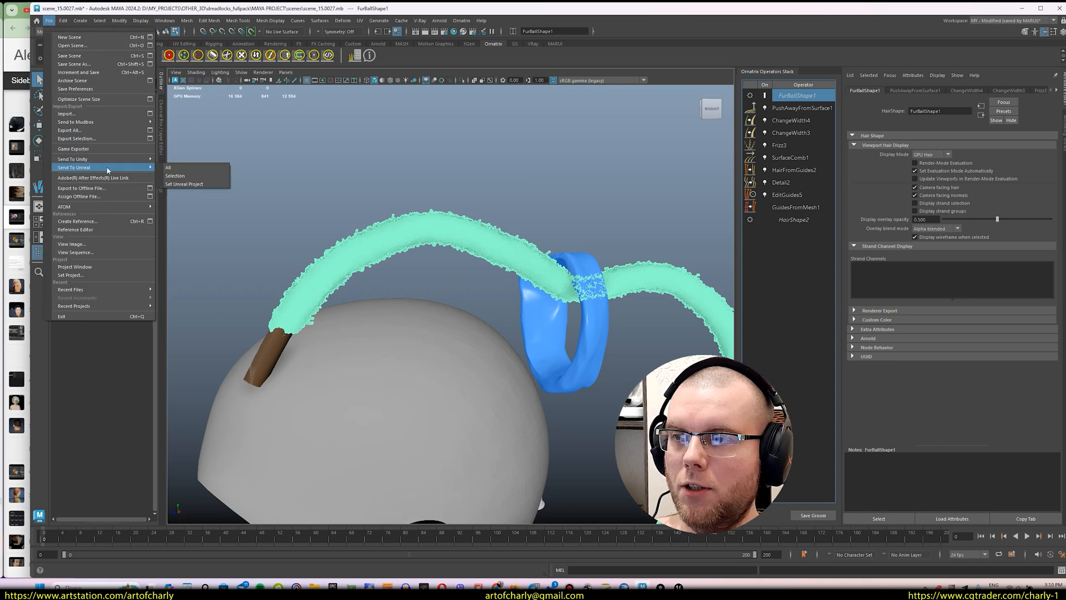
{"action": "left_click", "coordinate": [150, 138]}
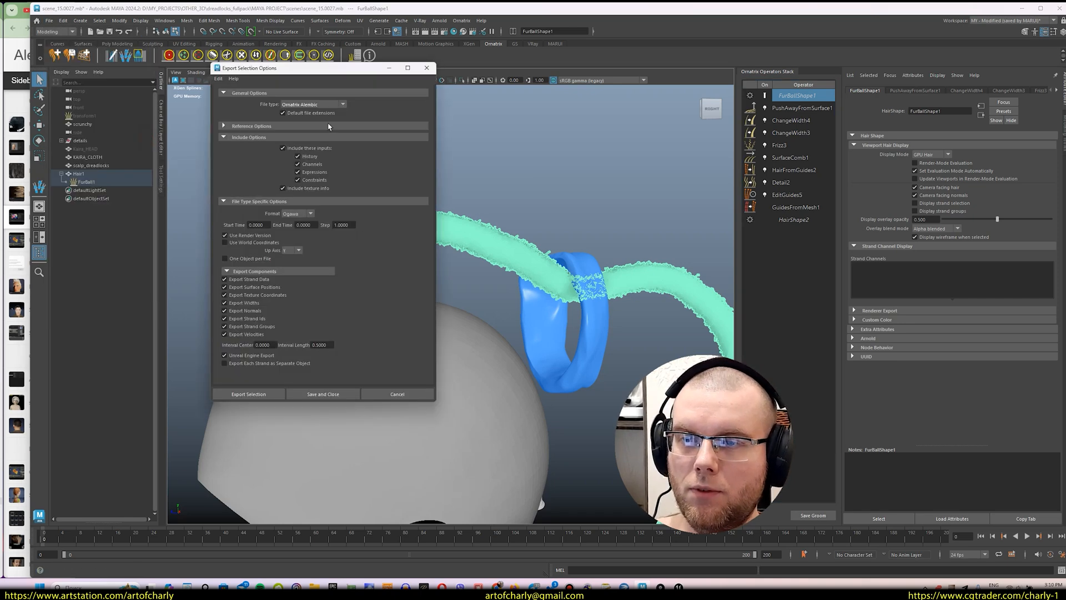
{"action": "left_click", "coordinate": [252, 396]}
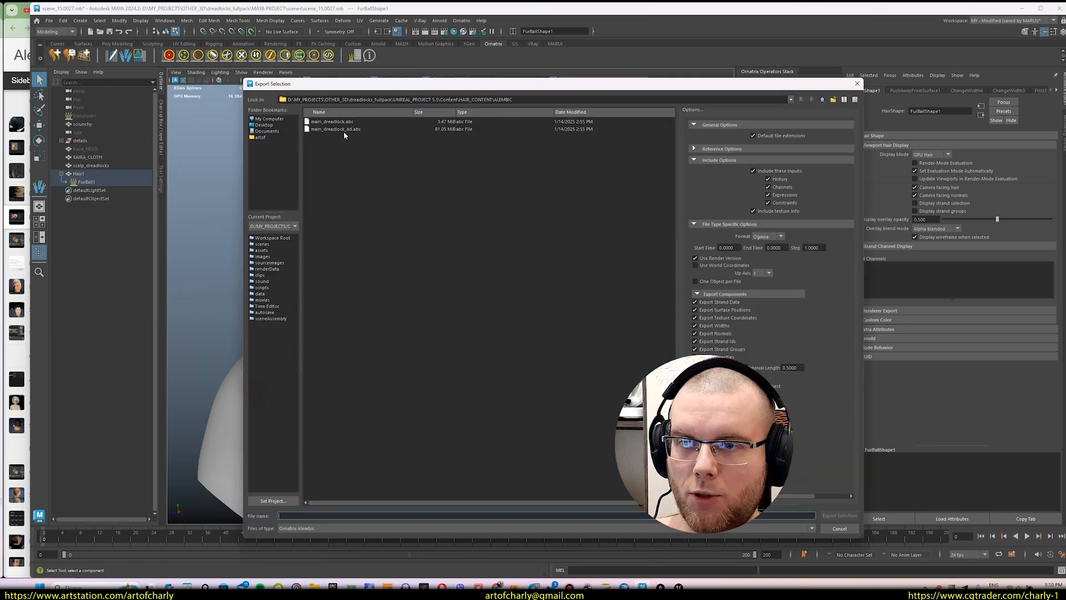
{"action": "double_click", "coordinate": [344, 131]}
{"action": "left_click", "coordinate": [536, 322]}
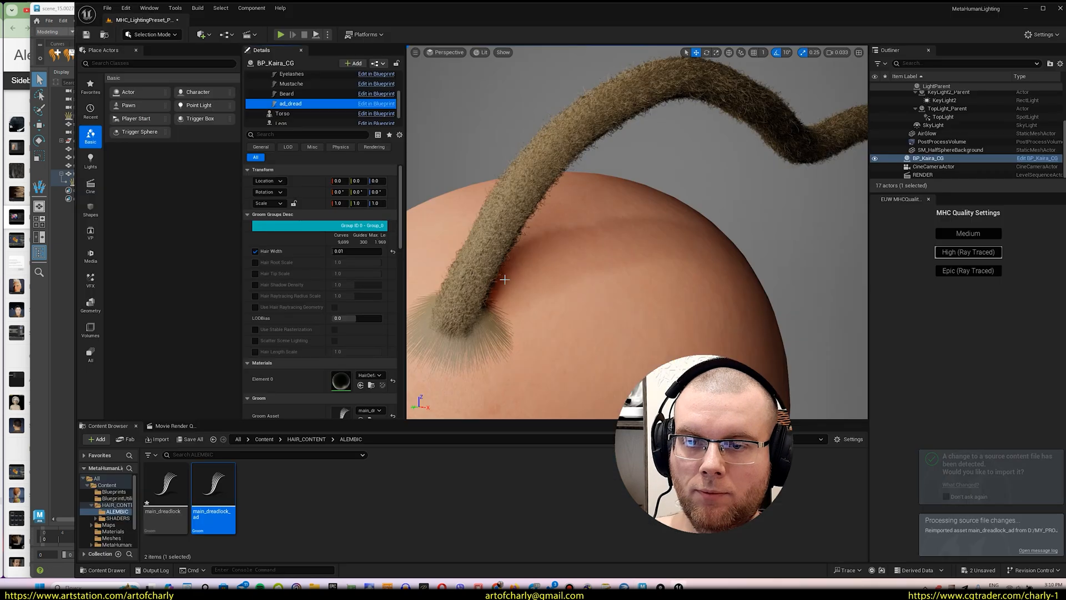
- Switch to Unreal Engine and examine the reimported main_dreadlock_ad groom on the head from several sides
{"action": "mouse_move", "coordinate": [637, 232]}
{"action": "right_mouse_down"}
{"action": "mouse_move", "coordinate": [505, 233]}
{"action": "mouse_move", "coordinate": [567, 255]}
{"action": "mouse_move", "coordinate": [656, 239]}
{"action": "right_mouse_up"}
{"action": "right_click_drag", "start_coordinate": [708, 275], "coordinate": [628, 274]}
{"action": "left_click_drag", "start_coordinate": [628, 274], "coordinate": [581, 270], "text": "alt"}
{"action": "right_click_drag", "start_coordinate": [580, 270], "coordinate": [555, 267], "text": "alt"}
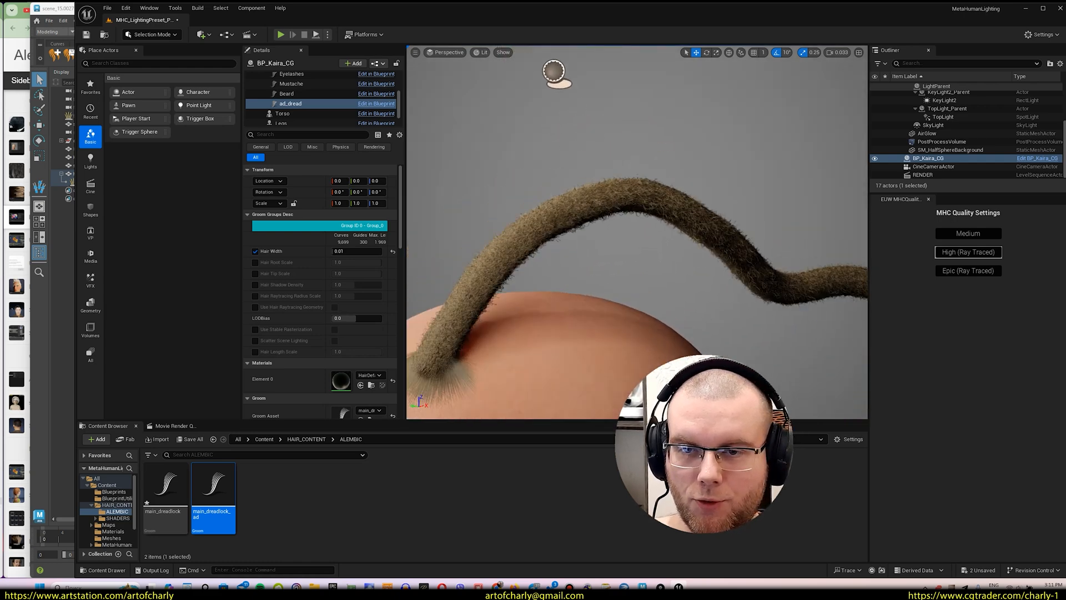
{"action": "middle_click_drag", "start_coordinate": [555, 266], "coordinate": [608, 217], "text": "alt"}
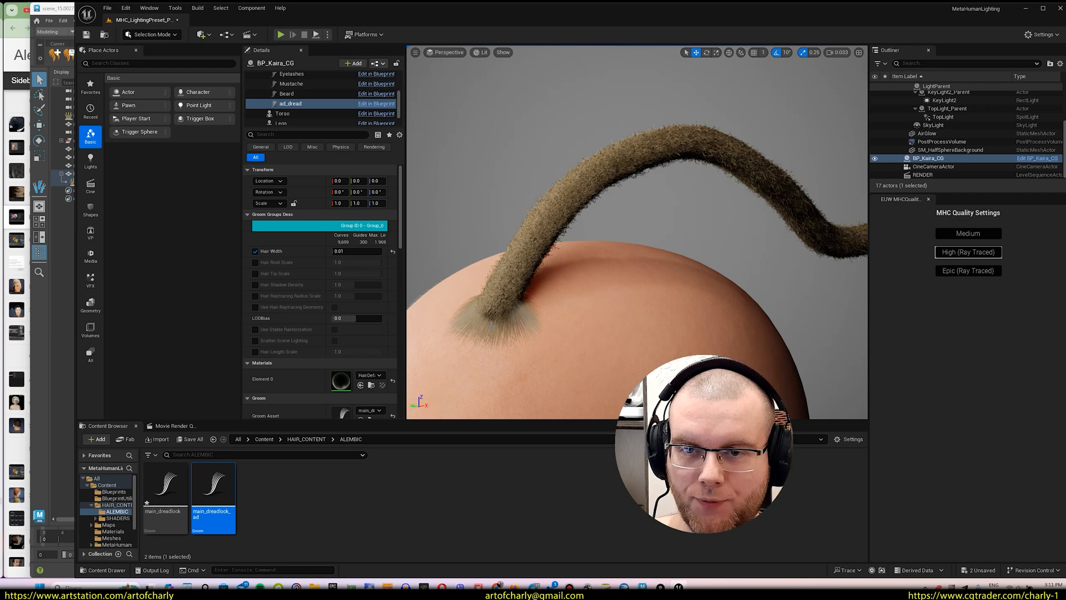
{"action": "left_click_drag", "start_coordinate": [638, 233], "coordinate": [444, 188], "text": "alt"}
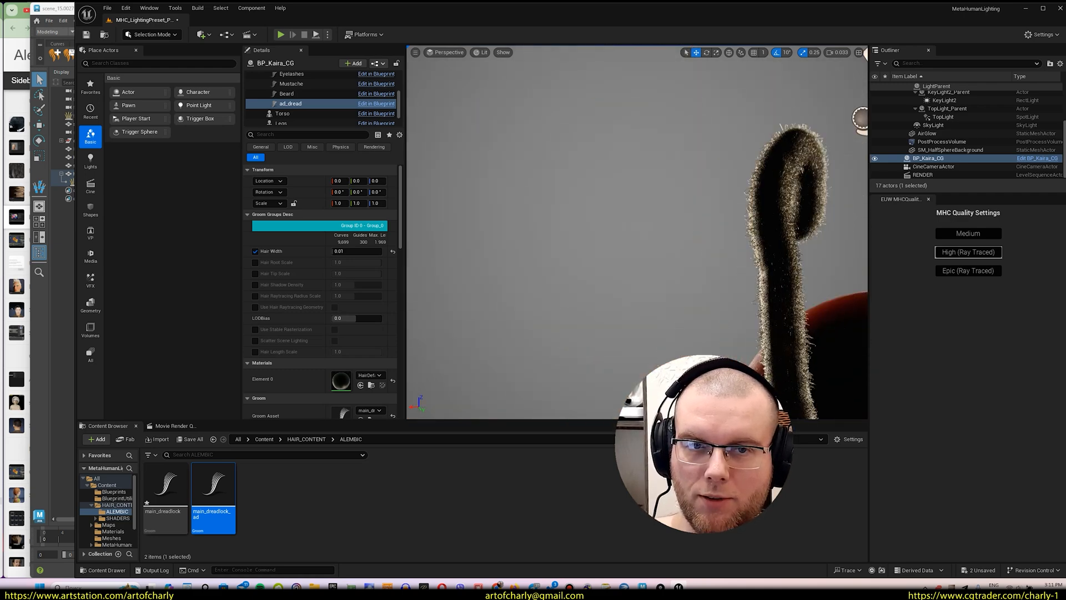
{"action": "left_click_drag", "start_coordinate": [744, 199], "coordinate": [859, 214], "text": "alt"}
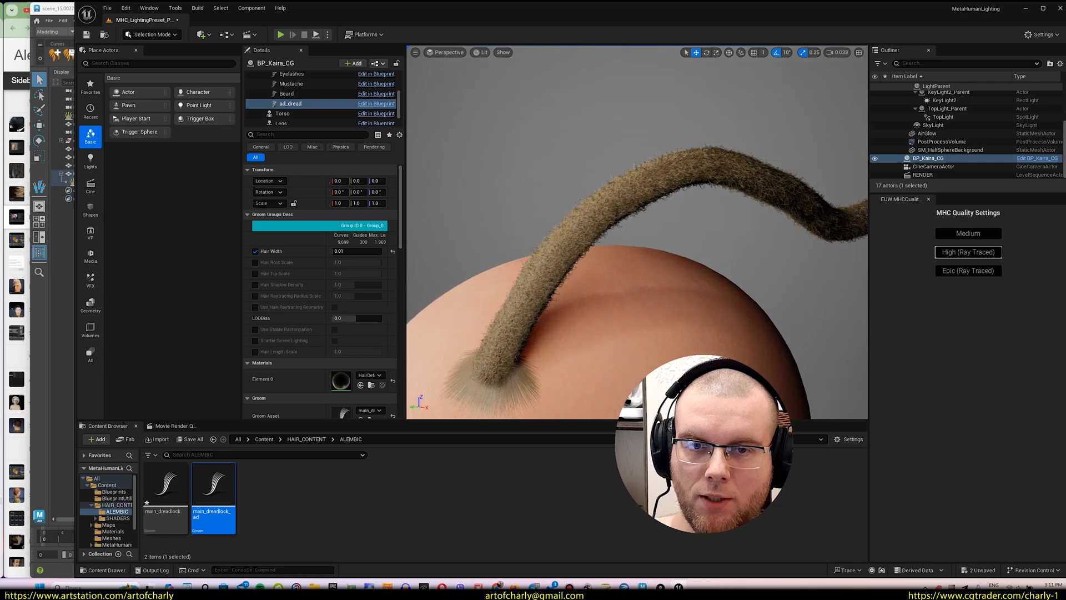
- Examine the main_dreadlock_ad groom on the head from its root along its length to the tip
{"action": "left_click_drag", "start_coordinate": [611, 166], "coordinate": [722, 327], "text": "alt"}
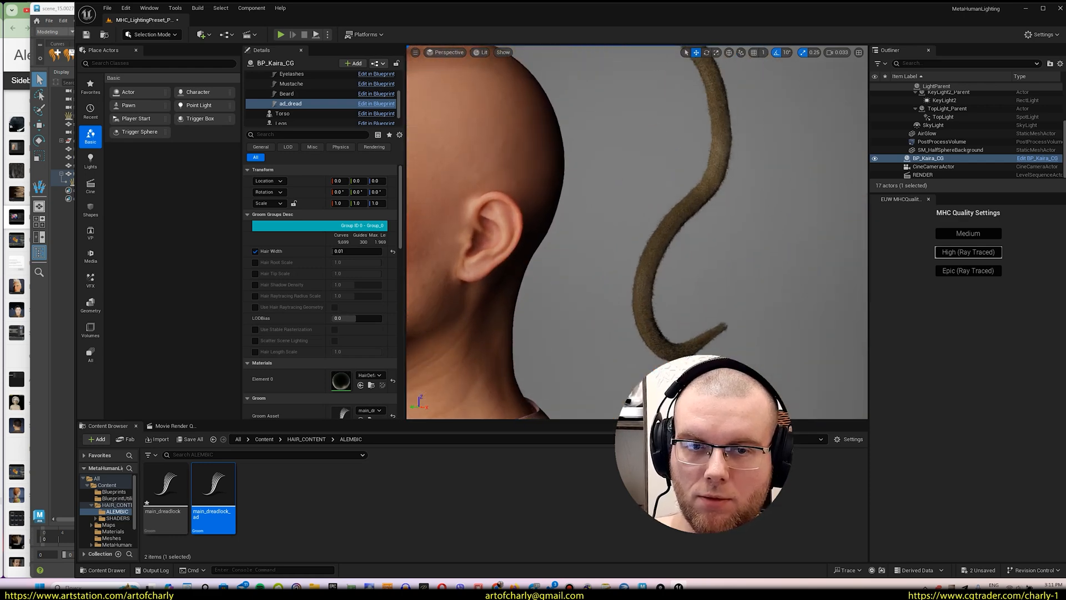
{"action": "left_click_drag", "start_coordinate": [722, 222], "coordinate": [555, 214], "text": "alt"}
{"action": "middle_click_drag", "start_coordinate": [639, 250], "coordinate": [569, 159], "text": "alt"}
{"action": "left_click_drag", "start_coordinate": [611, 223], "coordinate": [589, 222], "text": "alt"}
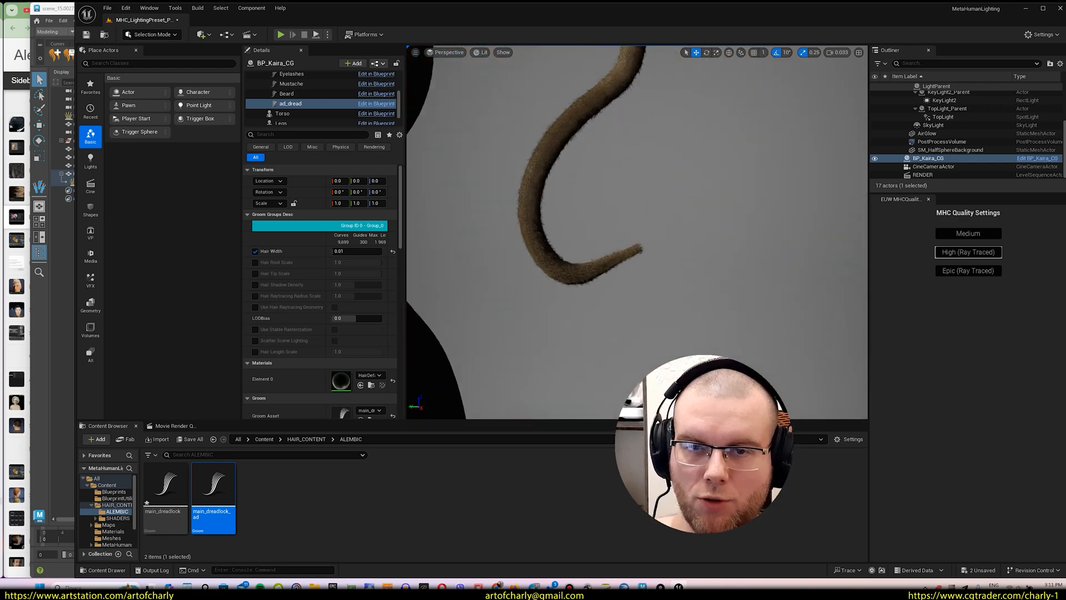
{"action": "scroll", "coordinate": [575, 195], "scroll_direction": "up", "scroll_amount": 4}
{"action": "scroll", "coordinate": [574, 193], "scroll_direction": "up", "scroll_amount": 5}
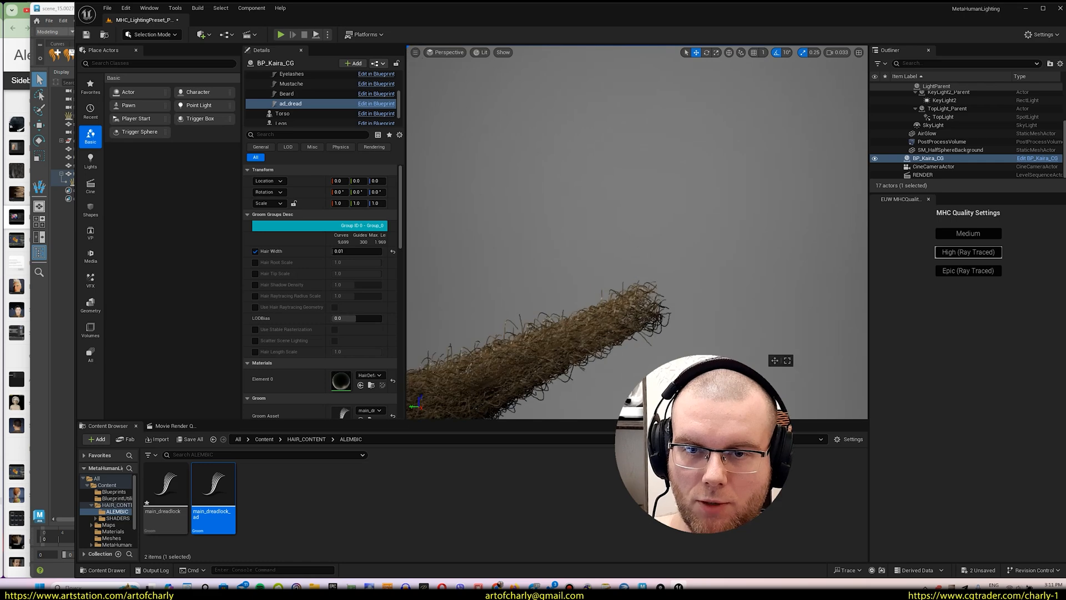
{"action": "scroll", "coordinate": [613, 253], "scroll_direction": "down", "scroll_amount": 9}
{"action": "middle_click_drag", "start_coordinate": [612, 254], "coordinate": [800, 461], "text": "alt"}
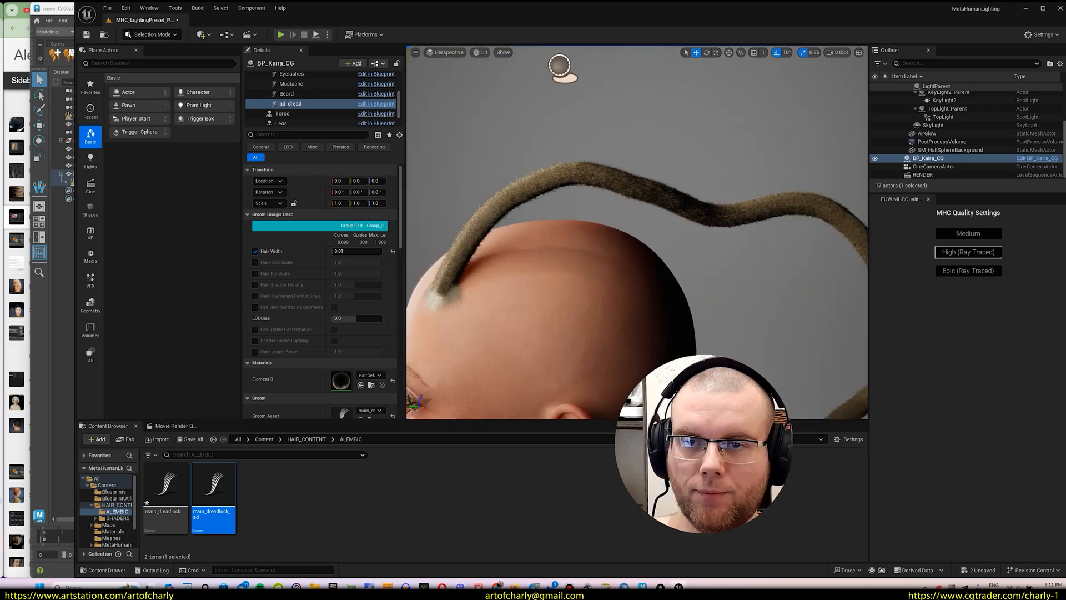
{"action": "left_click_drag", "start_coordinate": [612, 253], "coordinate": [631, 325], "text": "alt"}
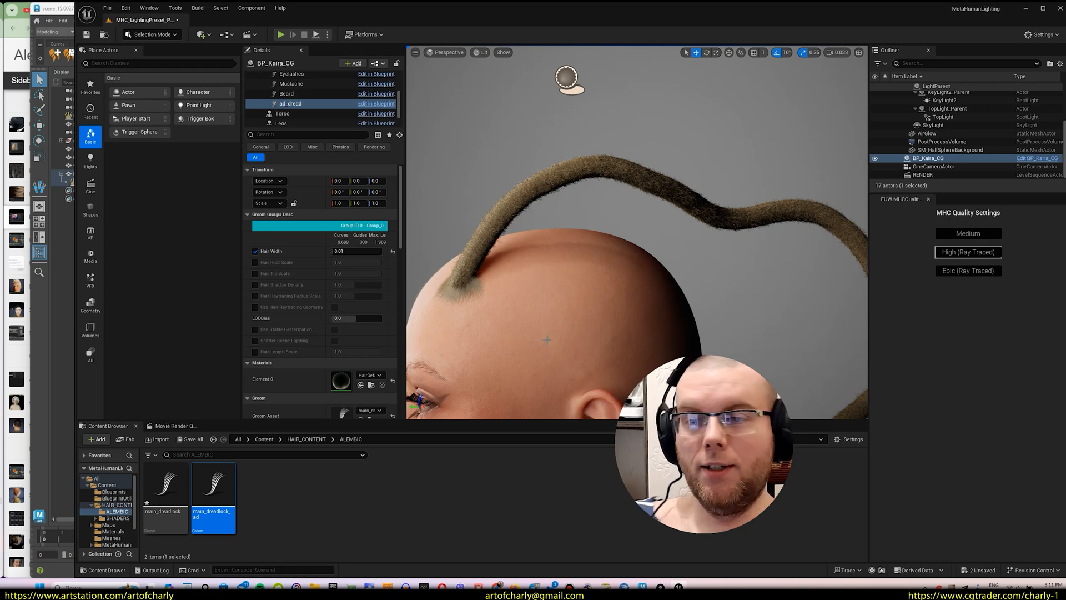
{"action": "left_click_drag", "start_coordinate": [547, 340], "coordinate": [666, 338], "text": "alt"}
{"action": "scroll", "coordinate": [461, 243], "scroll_direction": "up", "scroll_amount": 5}
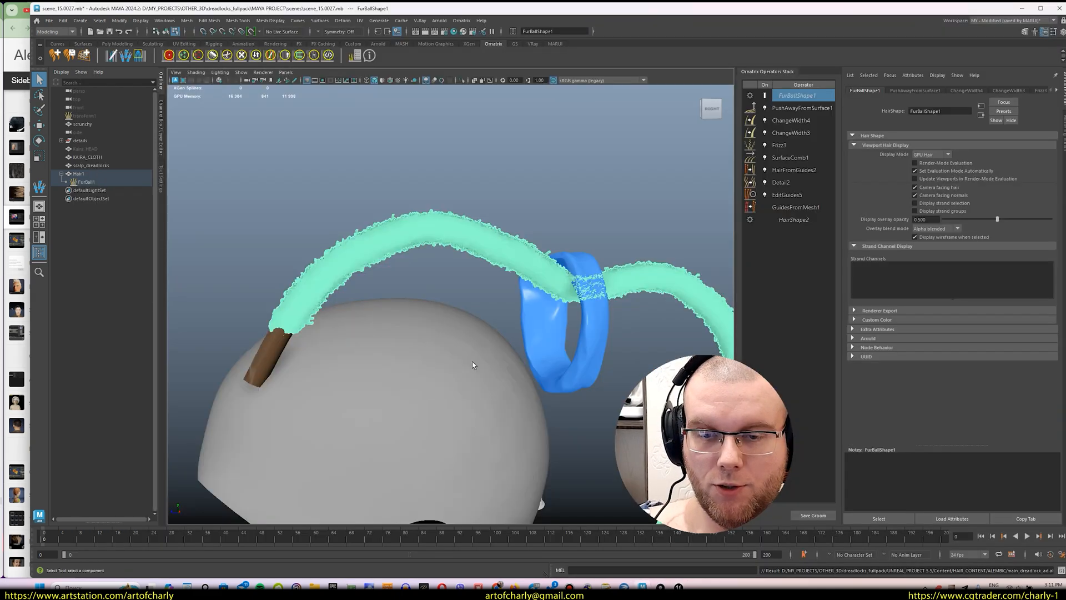
- Switch to Maya and unhide the transform1 hair at the dreadlock's root
{"action": "left_click_drag", "start_coordinate": [500, 259], "coordinate": [542, 299], "text": "alt"}
{"action": "left_click", "coordinate": [86, 116]}
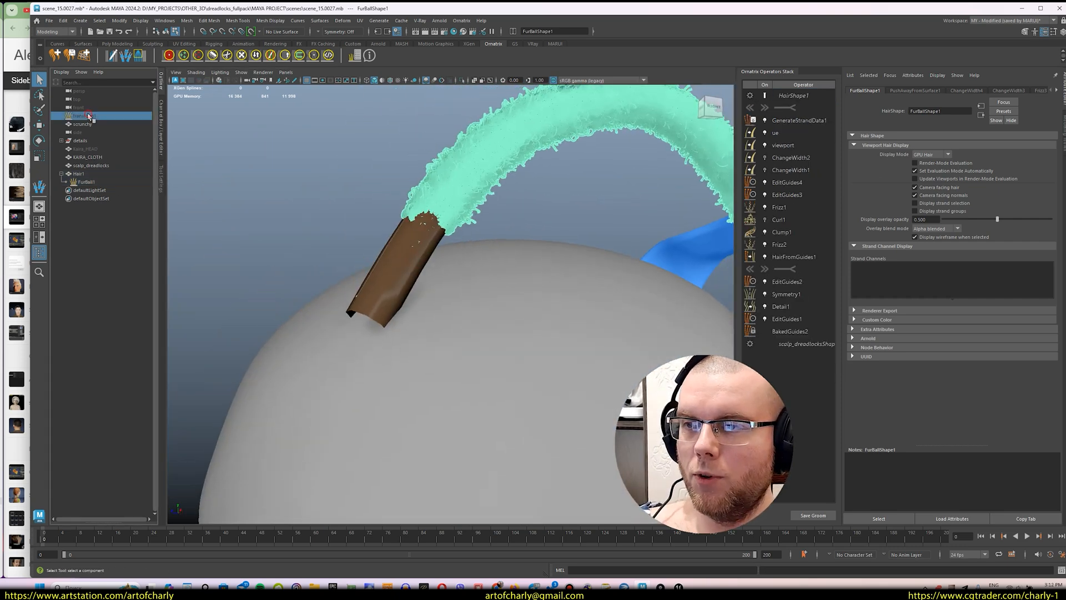
{"action": "key", "text": "shift+h"}
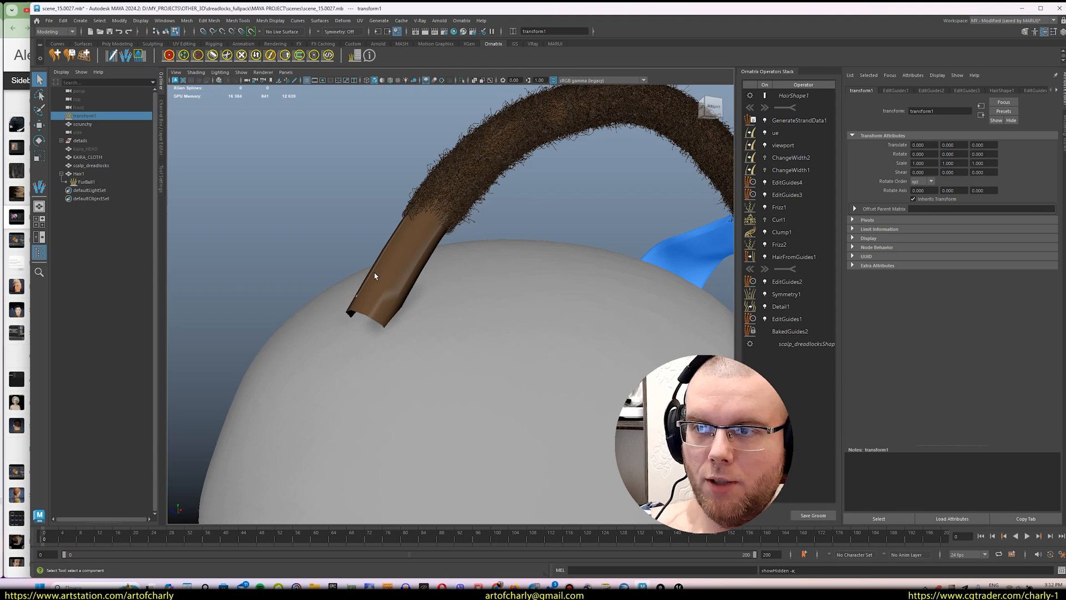
{"action": "left_click_drag", "start_coordinate": [478, 255], "coordinate": [445, 316], "text": "alt"}
- Set Conform To Surface to Surface Normal in Hair1's MeshFromStrands2 operator and check the core mesh at the root
{"action": "left_click", "coordinate": [87, 182]}
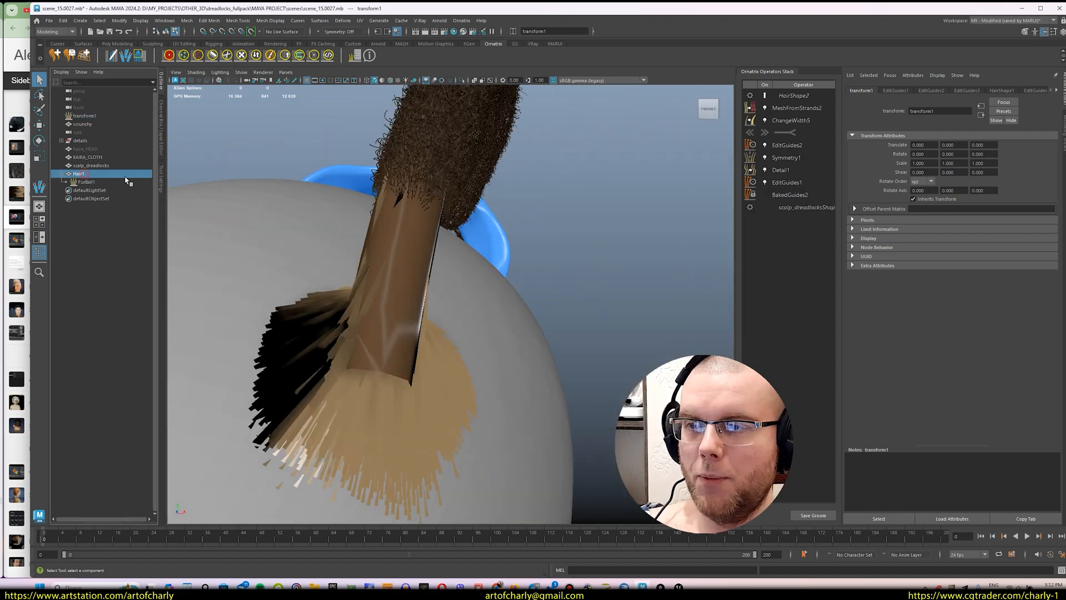
{"action": "left_click", "coordinate": [936, 197]}
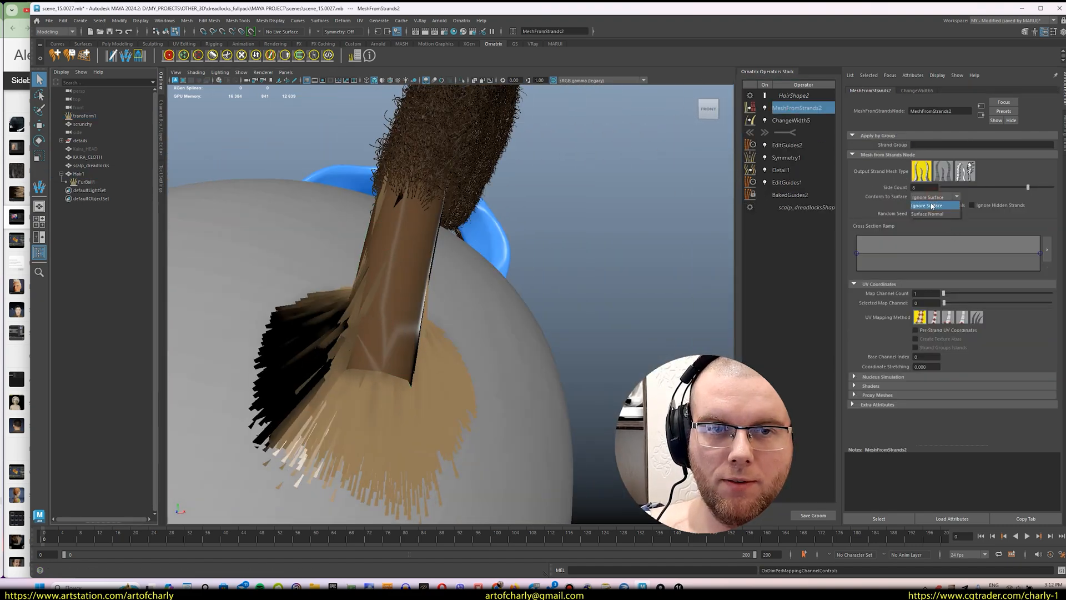
{"action": "left_click", "coordinate": [930, 210]}
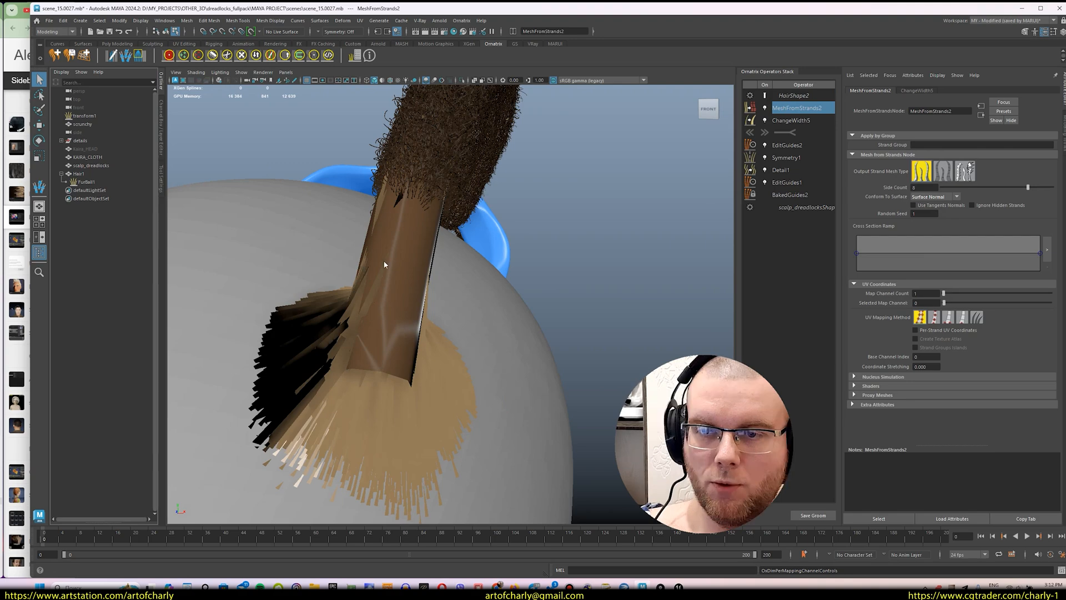
{"action": "left_click_drag", "start_coordinate": [524, 259], "coordinate": [460, 242], "text": "alt"}
- Hide the transform1 hair so that only the core mesh and FurBall1's fuzz show at the dreadlock's root
{"action": "left_click", "coordinate": [95, 182]}
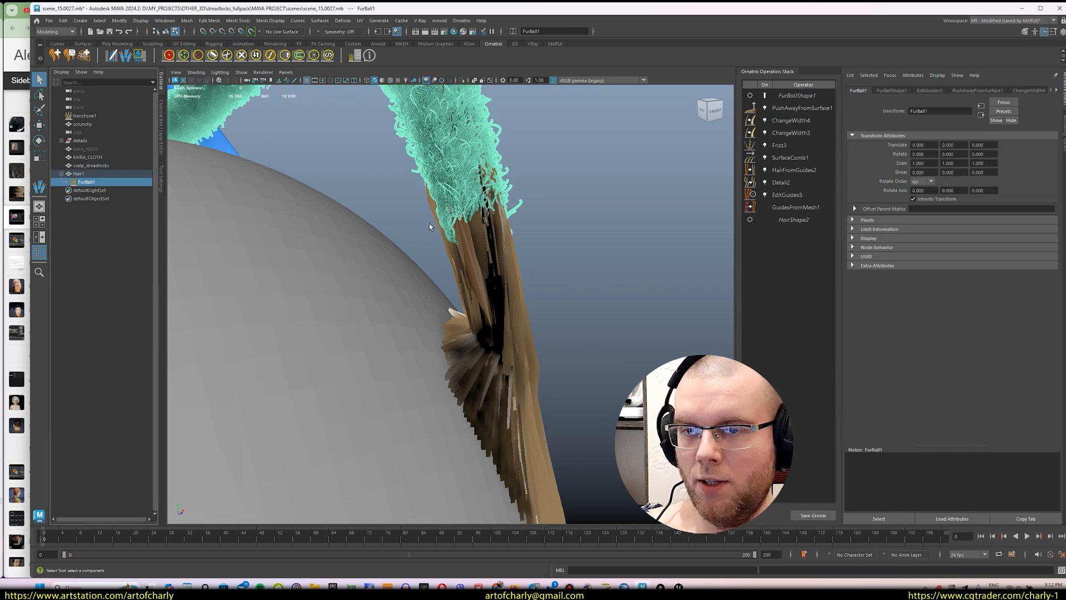
{"action": "left_click", "coordinate": [97, 117]}
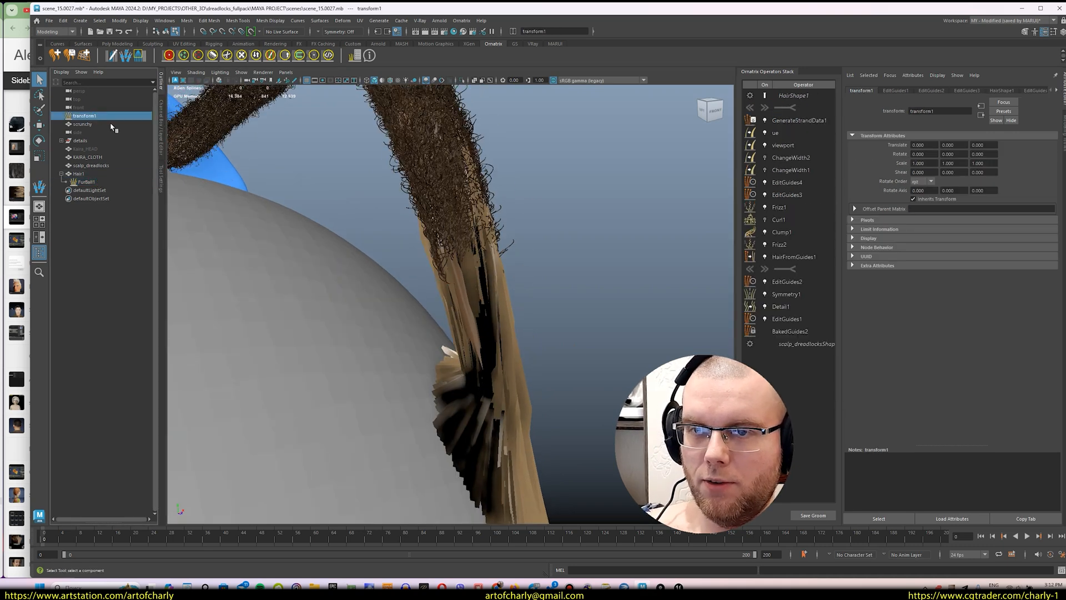
{"action": "left_click_drag", "start_coordinate": [490, 308], "coordinate": [412, 293], "text": "alt"}
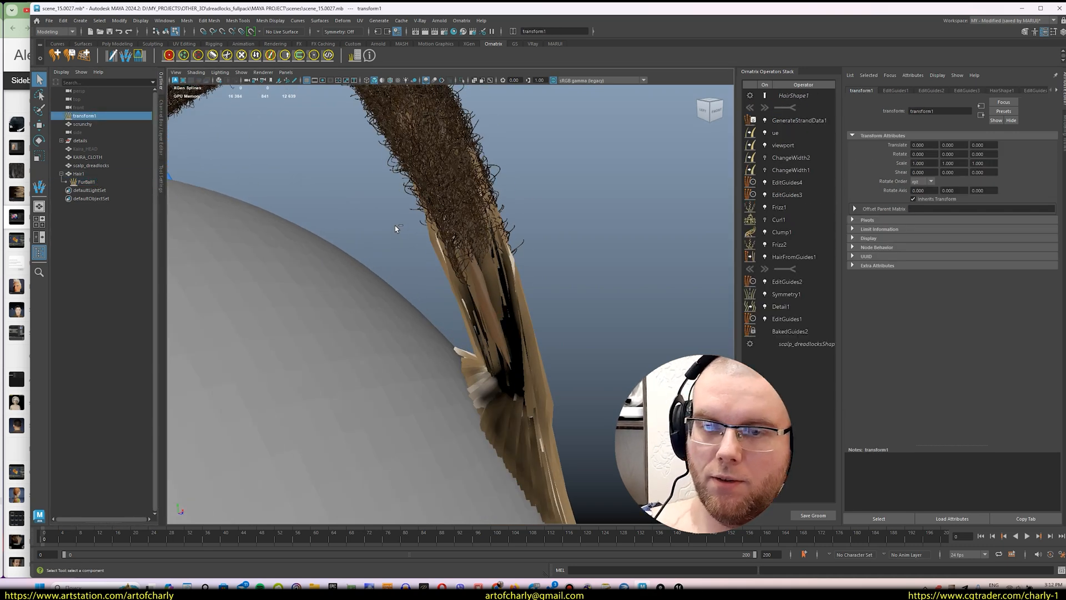
{"action": "key", "text": "ctrl+h"}
{"action": "mouse_move", "coordinate": [484, 257]}
{"action": "left_mouse_down", "text": "alt"}
{"action": "mouse_move", "coordinate": [422, 255]}
{"action": "mouse_move", "coordinate": [495, 261]}
{"action": "left_mouse_up", "text": "alt"}
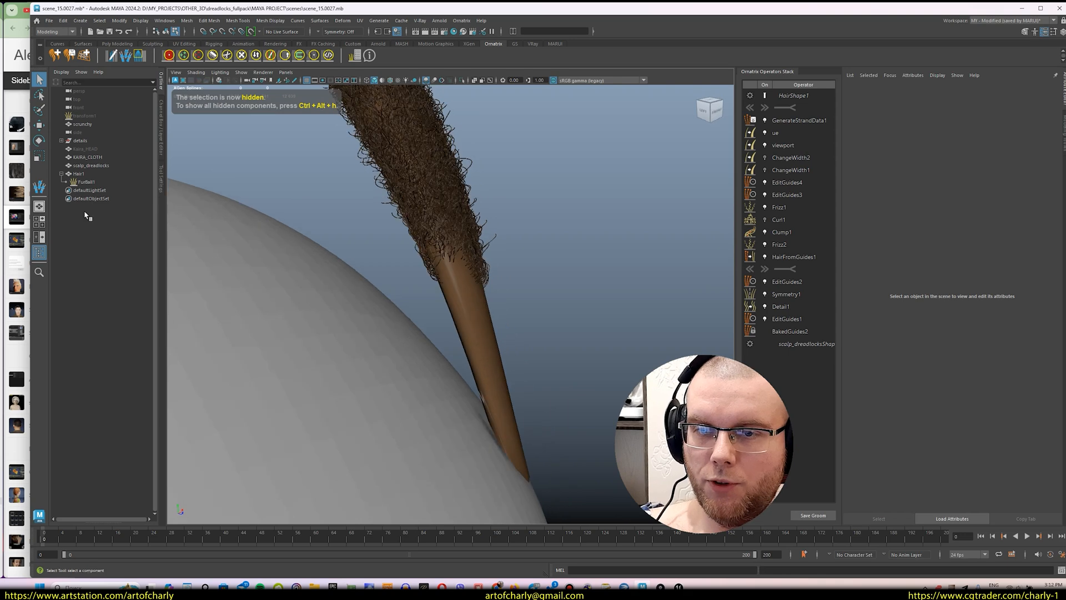
- Open FurBall1's EditGuides5 operator and restore the removed fuzz guides at the dreadlock's root
{"action": "left_click", "coordinate": [86, 181]}
{"action": "left_click_drag", "start_coordinate": [498, 317], "coordinate": [500, 384], "text": "alt"}
{"action": "left_click", "coordinate": [792, 184]}
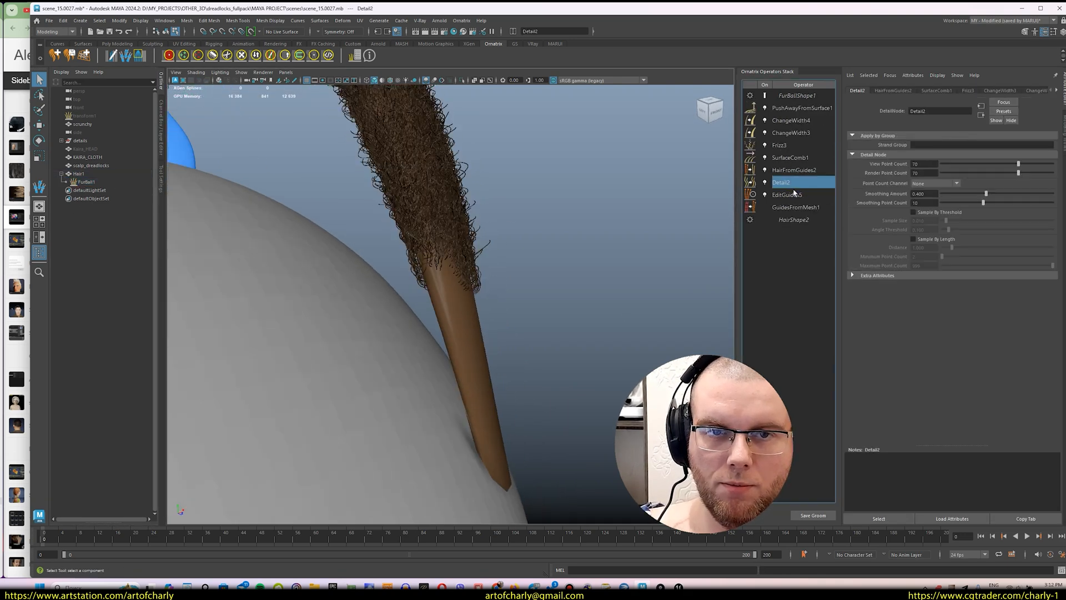
{"action": "left_click", "coordinate": [795, 194]}
{"action": "left_click_drag", "start_coordinate": [645, 246], "coordinate": [556, 239], "text": "alt"}
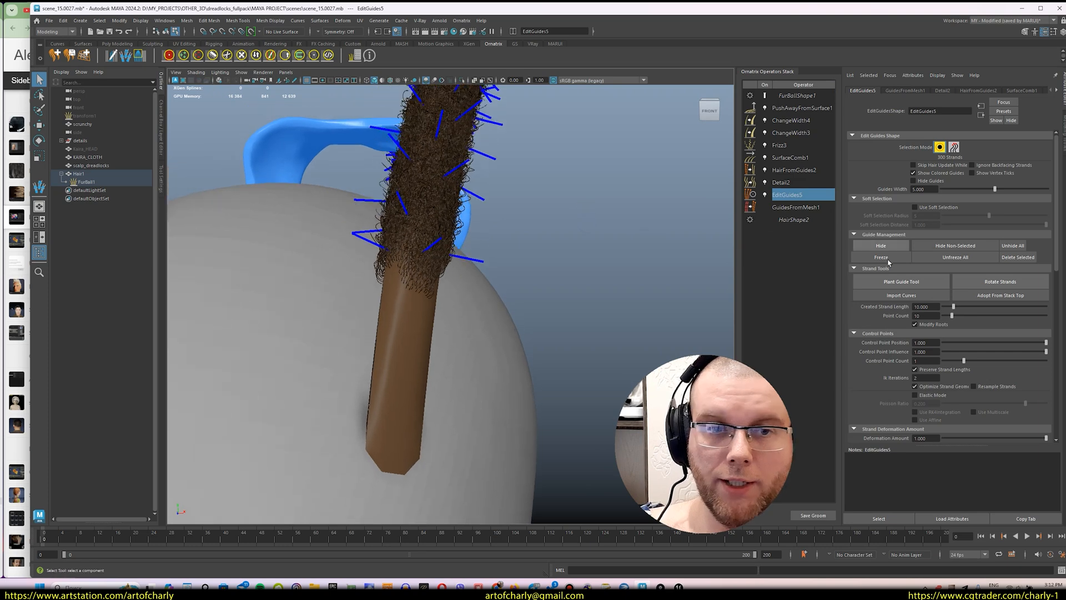
{"action": "left_click", "coordinate": [676, 309]}
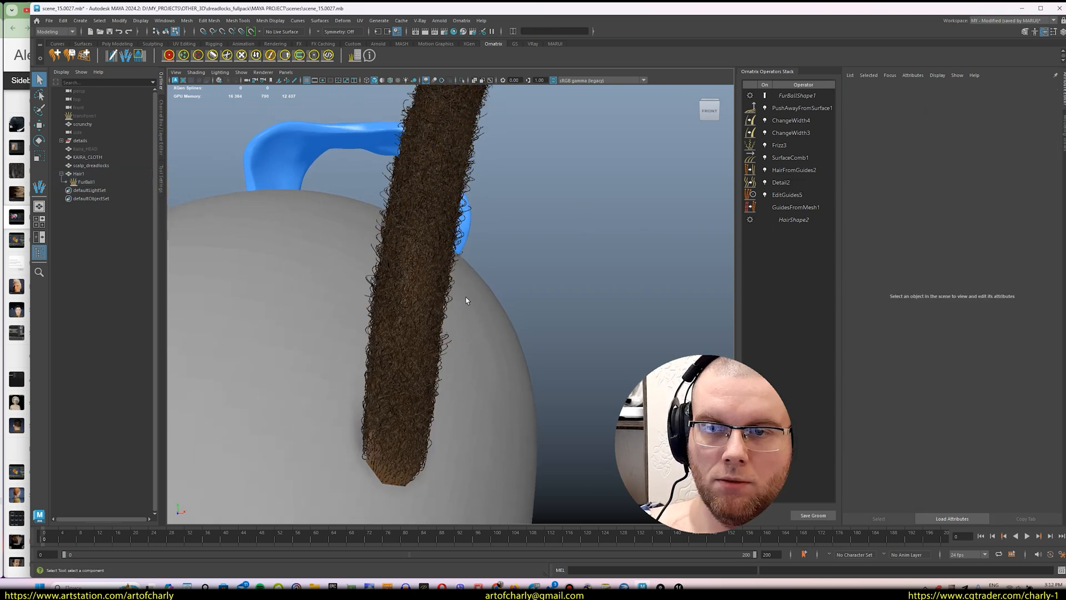
{"action": "left_click_drag", "start_coordinate": [465, 297], "coordinate": [430, 273], "text": "alt"}
- Select the 11 guide strands around the dreadlock's root in EditGuides5 and delete them
{"action": "left_click", "coordinate": [789, 194]}
{"action": "left_click", "coordinate": [940, 147]}
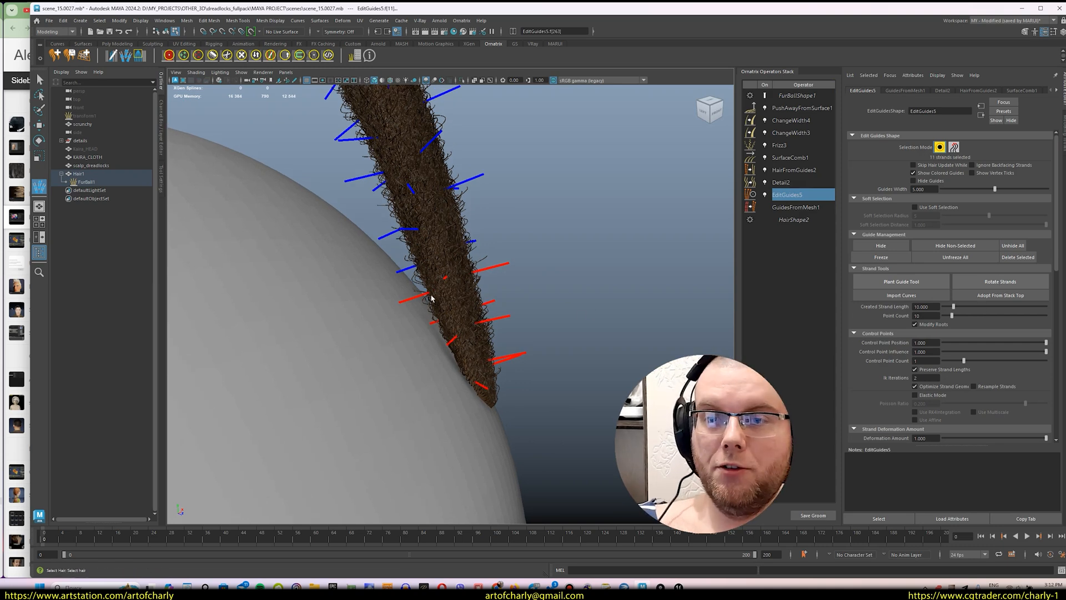
{"action": "left_click_drag", "start_coordinate": [528, 279], "coordinate": [524, 302], "text": "alt"}
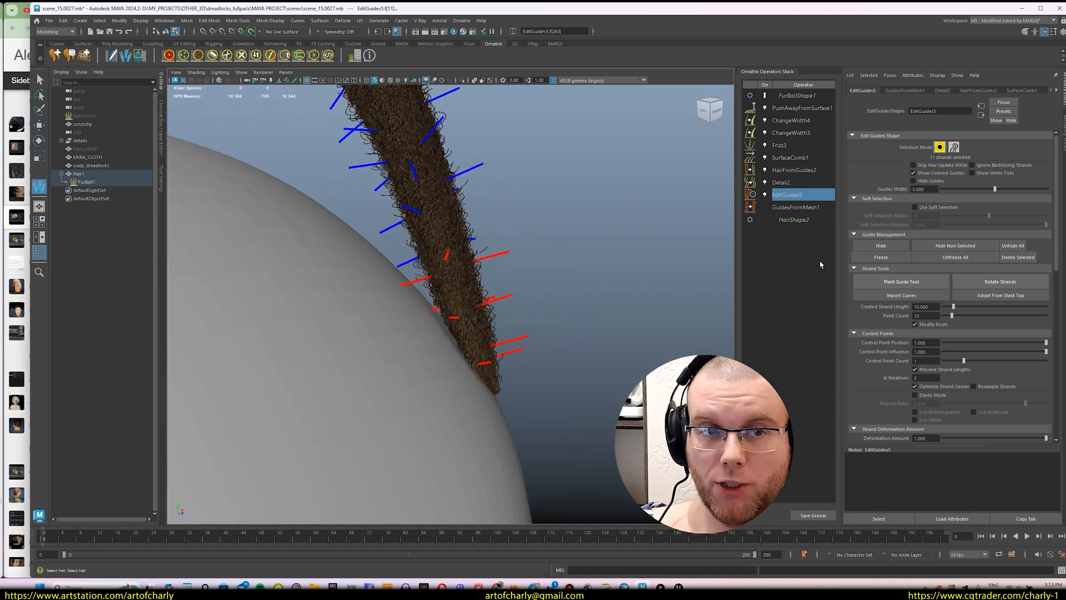
{"action": "left_click", "coordinate": [520, 267]}
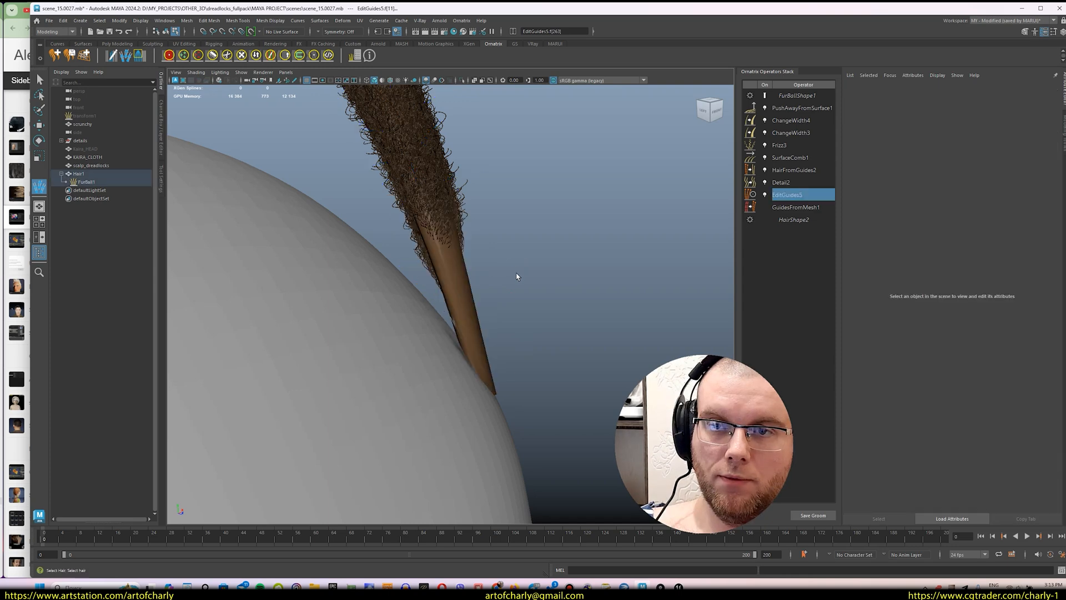
{"action": "left_click_drag", "start_coordinate": [512, 278], "coordinate": [356, 255], "text": "alt"}
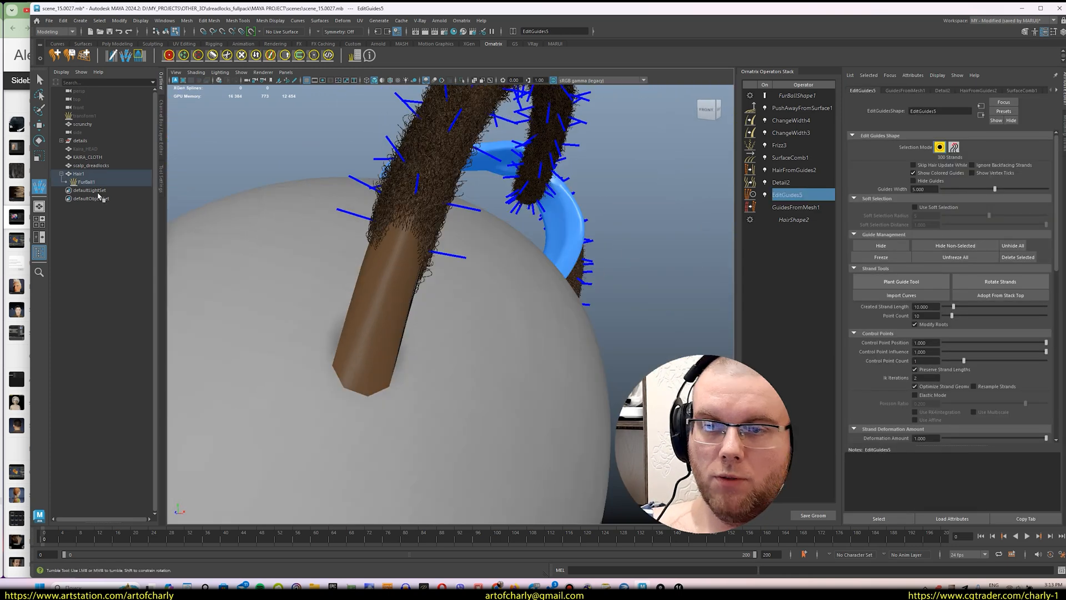
- Export FurBallShape1 as an Ornatrix Alembic file over main_dreadlock_ad.abc in the Unreal project's ALEMBIC folder
{"action": "left_click", "coordinate": [87, 181]}
{"action": "left_click", "coordinate": [797, 95]}
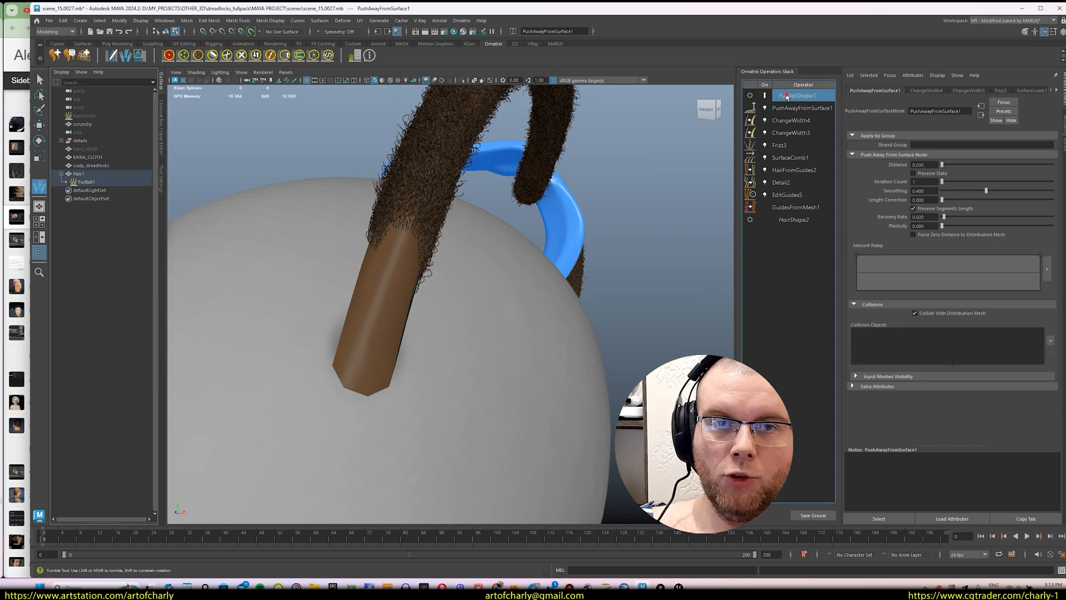
{"action": "left_click_drag", "start_coordinate": [515, 267], "coordinate": [539, 266], "text": "alt"}
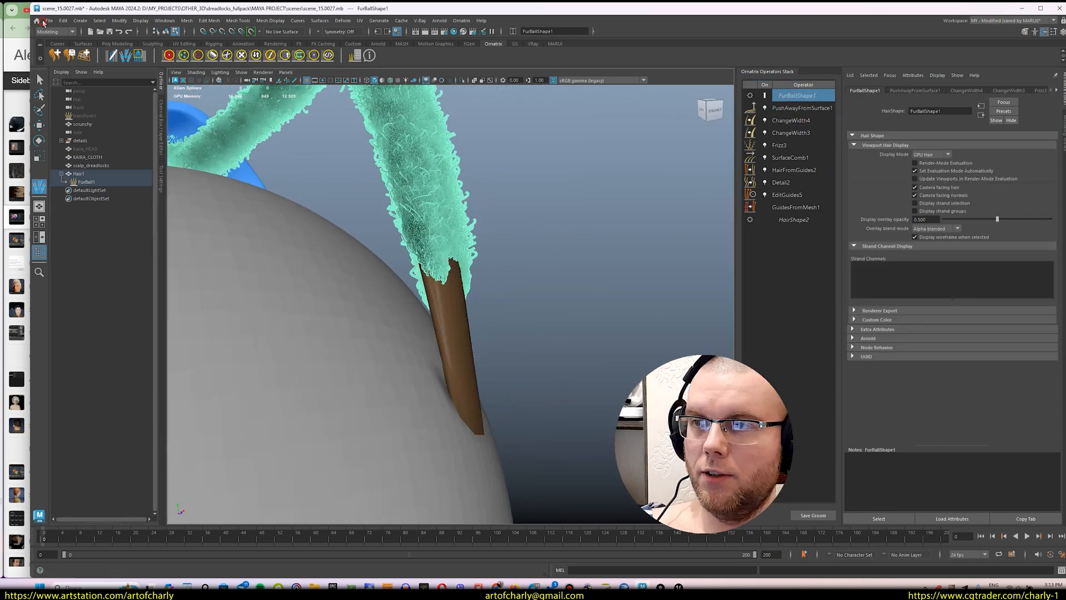
{"action": "left_click", "coordinate": [44, 21]}
{"action": "left_click", "coordinate": [147, 140]}
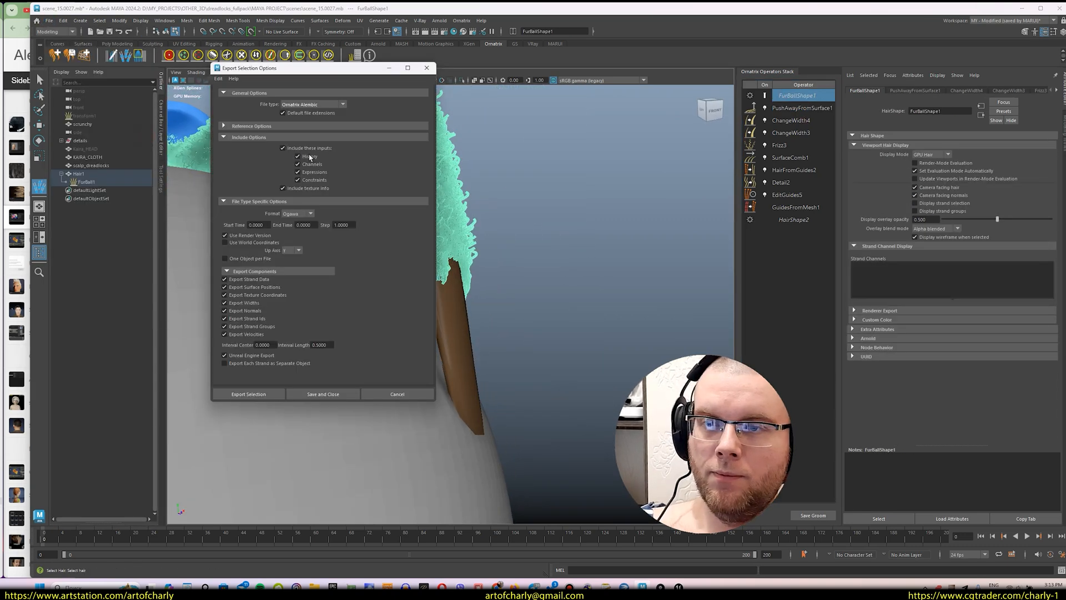
{"action": "left_click", "coordinate": [257, 394]}
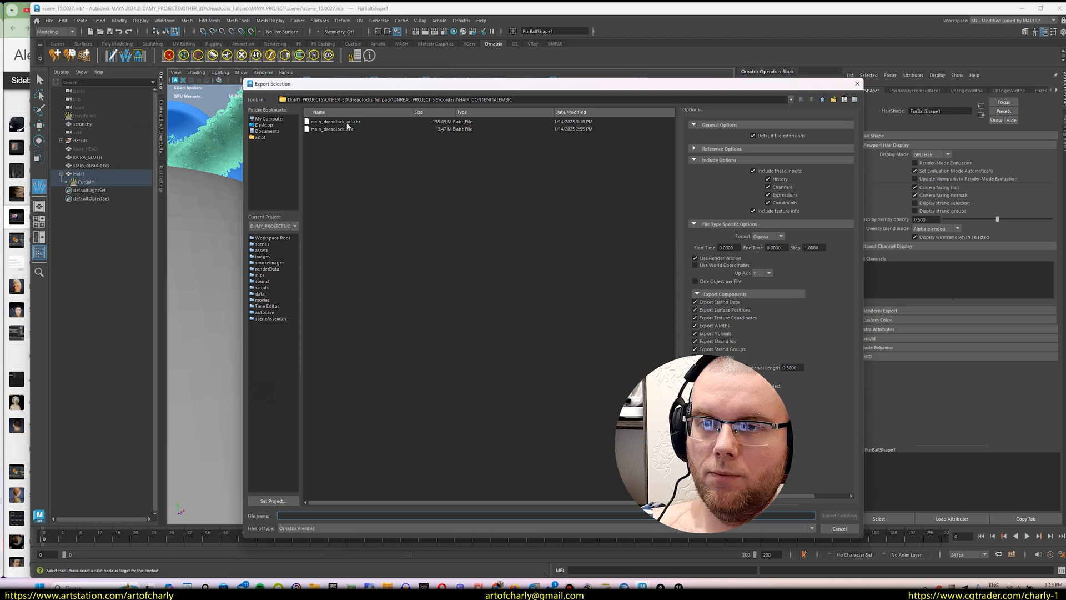
{"action": "double_click", "coordinate": [347, 123]}
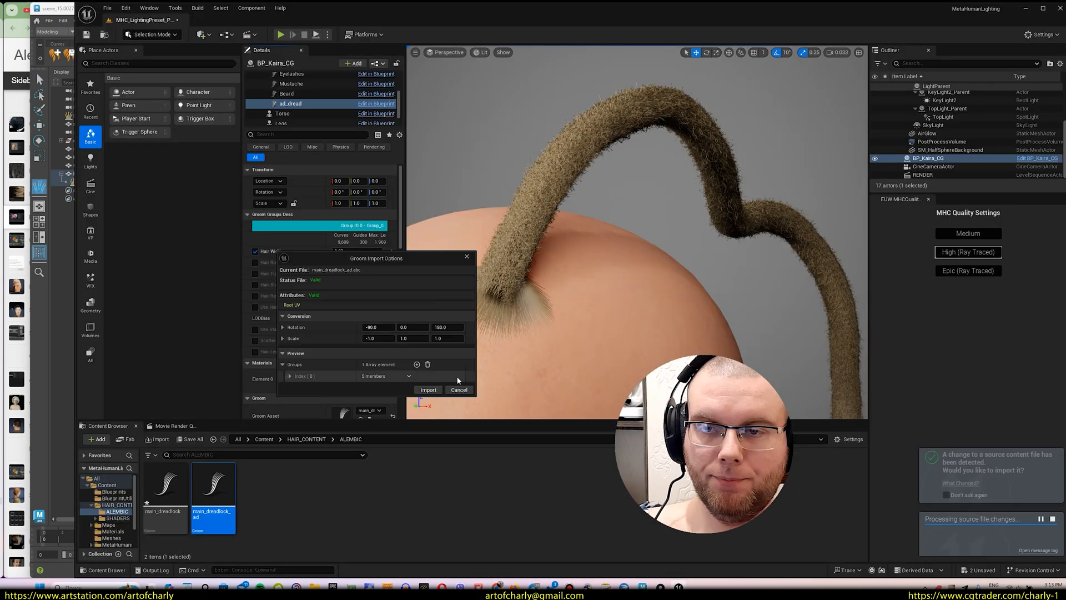
- Reimport the main_dreadlock_ad groom in Unreal Engine with the current import options and examine the dreadlock's root
{"action": "left_click", "coordinate": [429, 389]}
{"action": "left_click_drag", "start_coordinate": [694, 250], "coordinate": [561, 227], "text": "alt"}
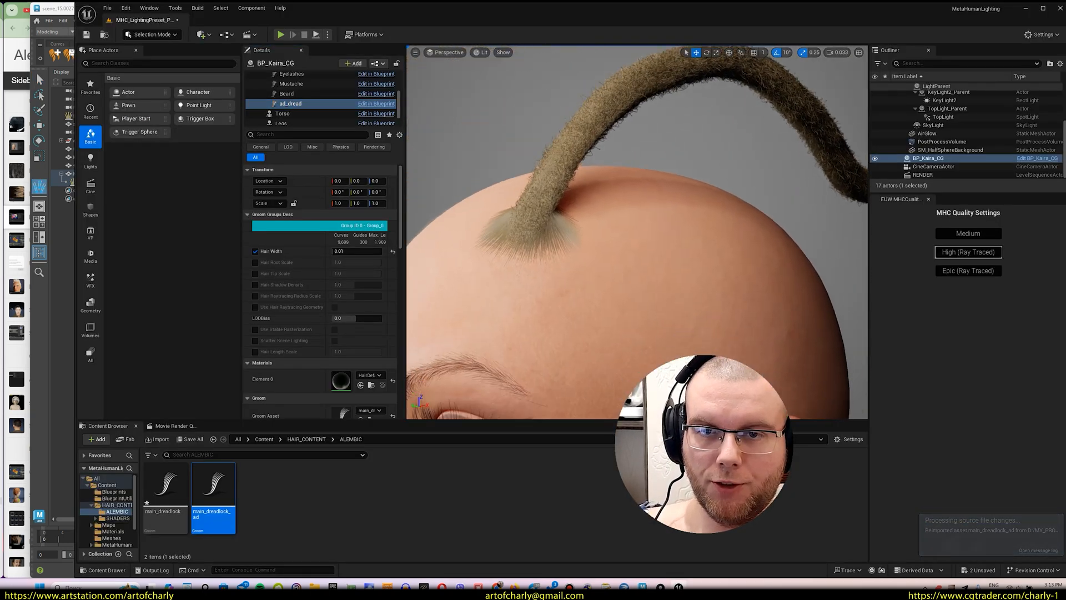
{"action": "scroll", "coordinate": [637, 232], "scroll_direction": "up", "scroll_amount": 5}
{"action": "scroll", "coordinate": [637, 232], "scroll_direction": "down", "scroll_amount": 2}
{"action": "middle_click_drag", "start_coordinate": [472, 239], "coordinate": [655, 239], "text": "alt"}
{"action": "scroll", "coordinate": [637, 233], "scroll_direction": "down", "scroll_amount": 6}
{"action": "left_click_drag", "start_coordinate": [667, 249], "coordinate": [561, 250], "text": "alt"}
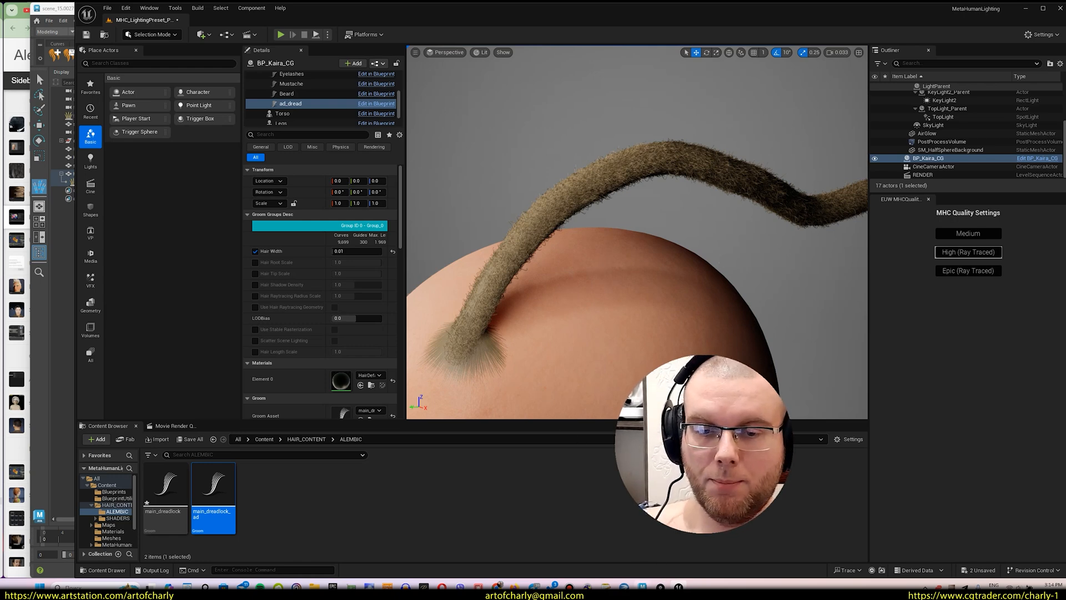
- Switch back to Maya, unhide the transform1 hair over the dreadlock's root and collapse the details group
{"action": "key", "text": "alt+Tab"}
{"action": "mouse_move", "coordinate": [473, 320]}
{"action": "left_mouse_down", "text": "alt"}
{"action": "mouse_move", "coordinate": [452, 317]}
{"action": "mouse_move", "coordinate": [489, 328]}
{"action": "left_mouse_up", "text": "alt"}
{"action": "scroll", "coordinate": [474, 320], "scroll_direction": "down", "scroll_amount": 5}
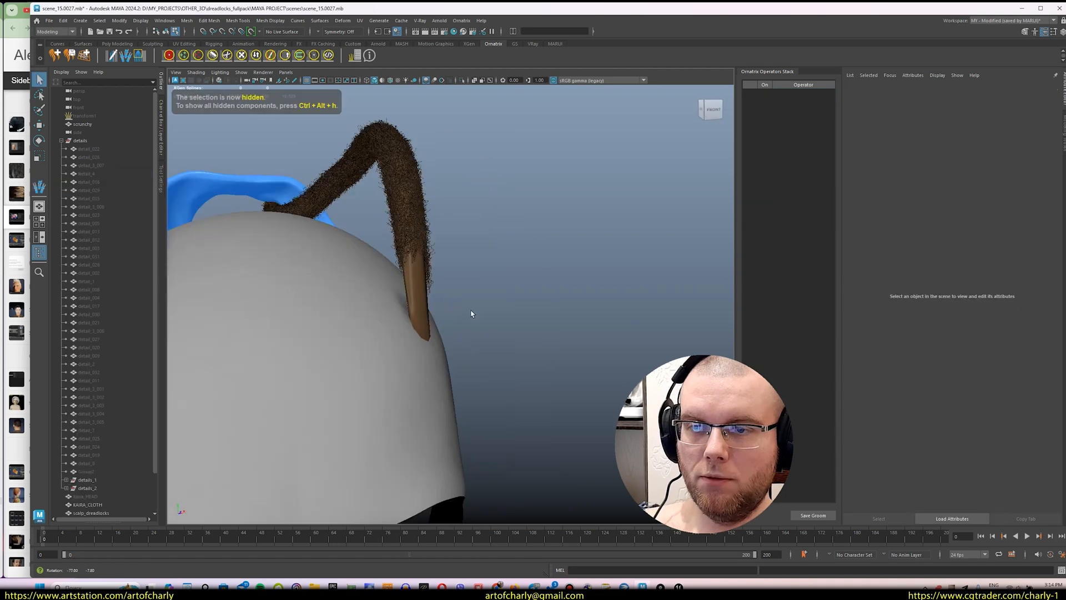
{"action": "left_click", "coordinate": [89, 115]}
{"action": "key", "text": "shift+h"}
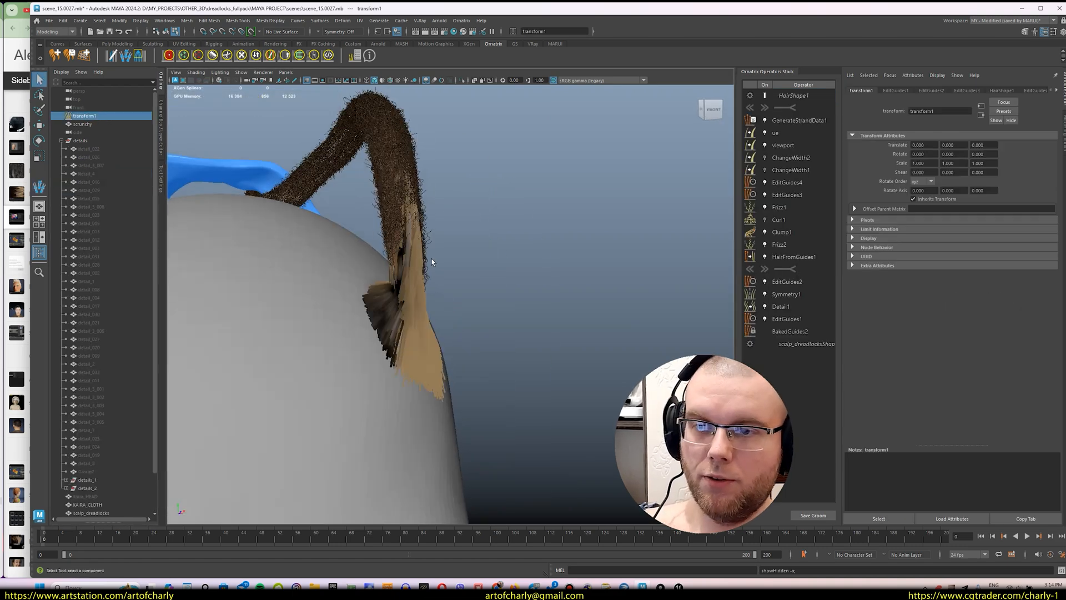
{"action": "left_click_drag", "start_coordinate": [432, 261], "coordinate": [595, 275], "text": "alt"}
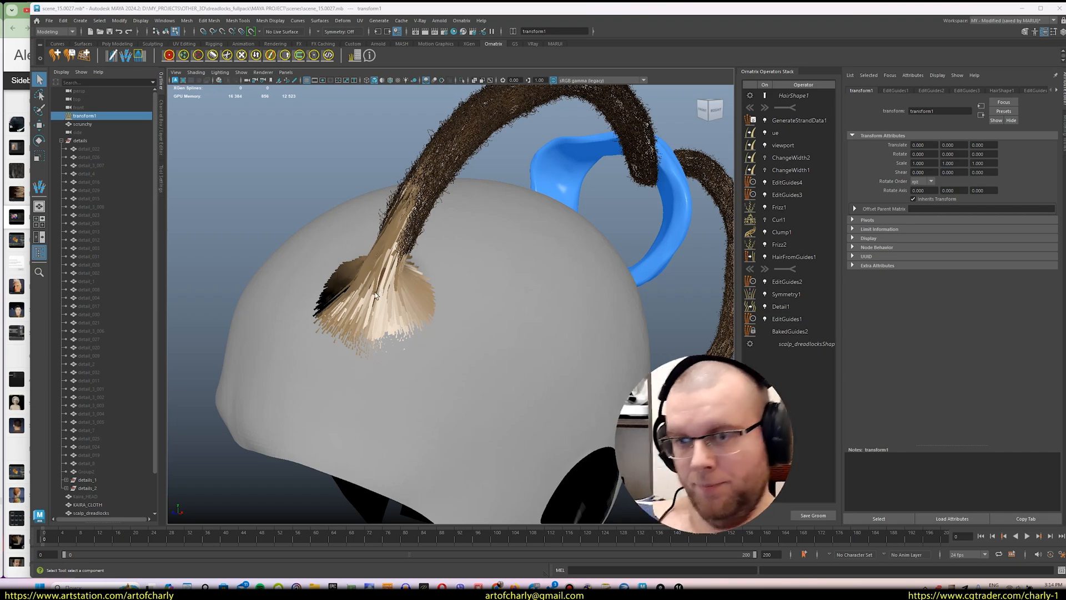
{"action": "left_click_drag", "start_coordinate": [375, 296], "coordinate": [405, 295], "text": "alt"}
{"action": "middle_click_drag", "start_coordinate": [404, 295], "coordinate": [424, 303], "text": "alt"}
{"action": "scroll", "coordinate": [423, 302], "scroll_direction": "up", "scroll_amount": 3}
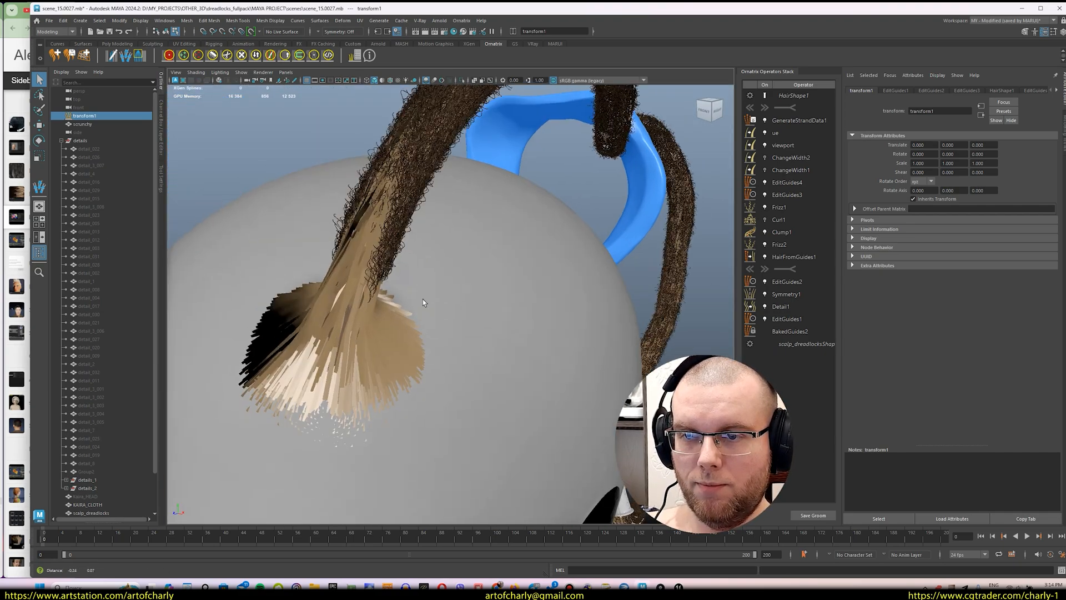
{"action": "left_click_drag", "start_coordinate": [423, 303], "coordinate": [378, 263], "text": "alt"}
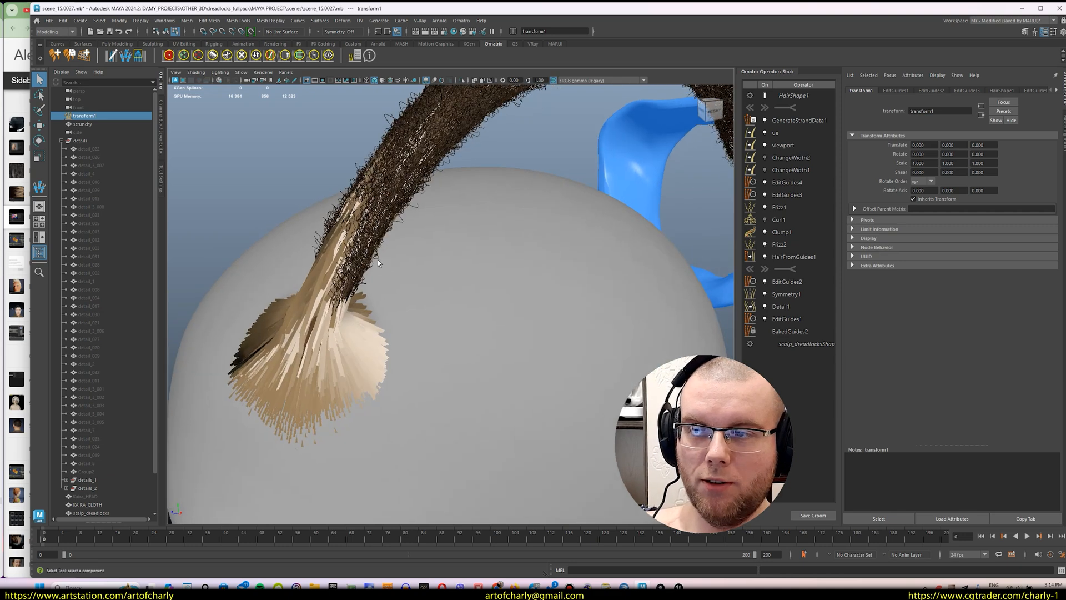
{"action": "left_click", "coordinate": [61, 141]}
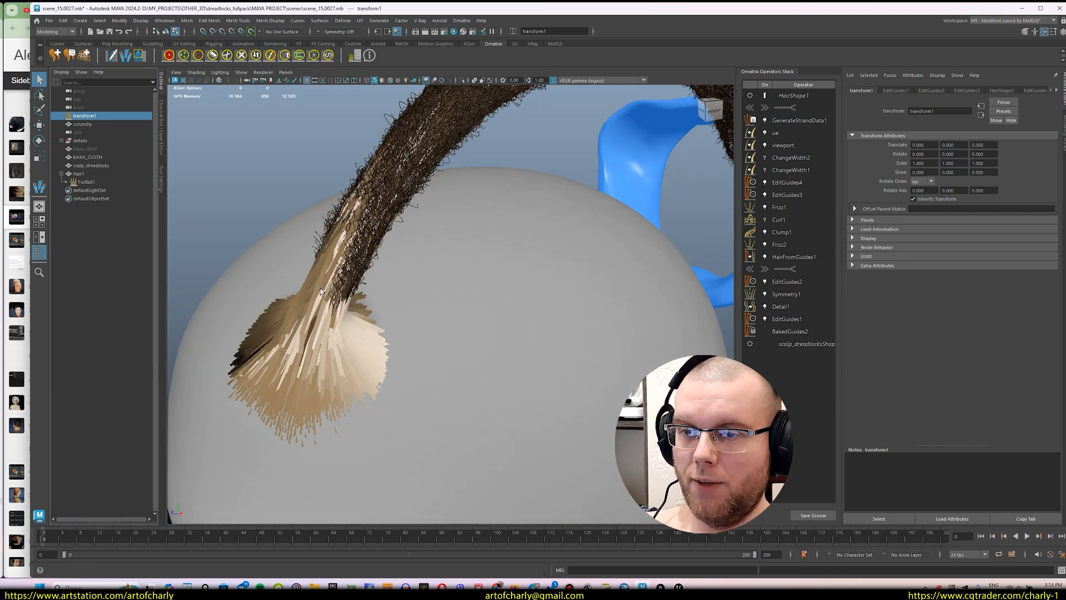
- Turn off the wireframe display on selection for FurBallShape1
{"action": "left_click", "coordinate": [88, 182]}
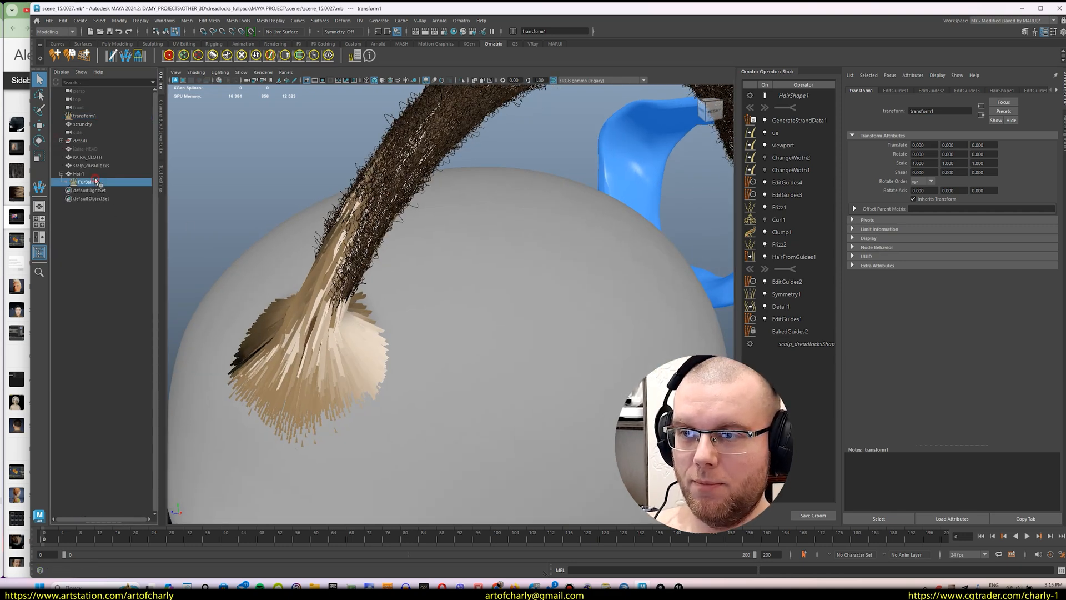
{"action": "left_click_drag", "start_coordinate": [363, 269], "coordinate": [342, 282], "text": "alt"}
{"action": "right_click_drag", "start_coordinate": [422, 274], "coordinate": [398, 272], "text": "alt"}
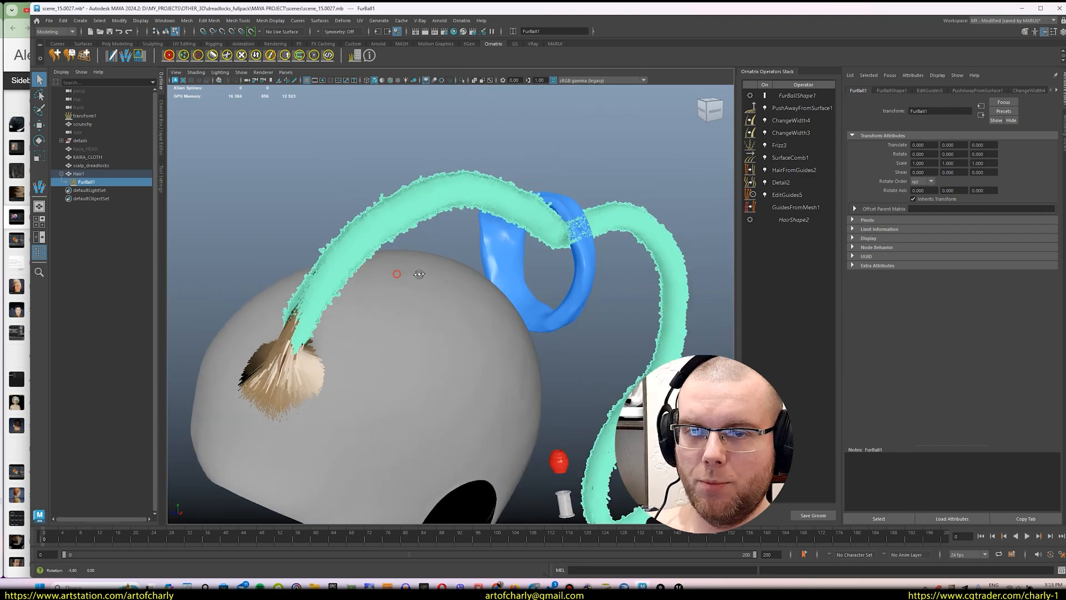
{"action": "mouse_move", "coordinate": [398, 271]}
{"action": "left_mouse_down", "text": "alt"}
{"action": "mouse_move", "coordinate": [435, 335]}
{"action": "mouse_move", "coordinate": [388, 269]}
{"action": "left_mouse_up", "text": "alt"}
{"action": "right_click_drag", "start_coordinate": [387, 270], "coordinate": [402, 315], "text": "alt"}
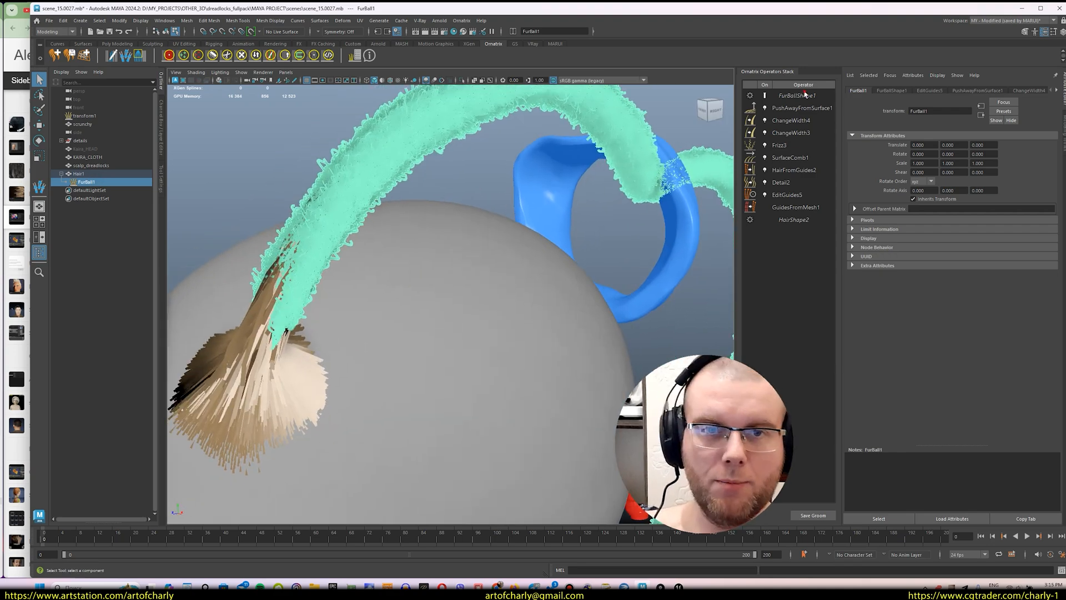
{"action": "left_click", "coordinate": [806, 95]}
{"action": "left_click", "coordinate": [915, 237]}
{"action": "middle_click_drag", "start_coordinate": [398, 221], "coordinate": [419, 243], "text": "alt"}
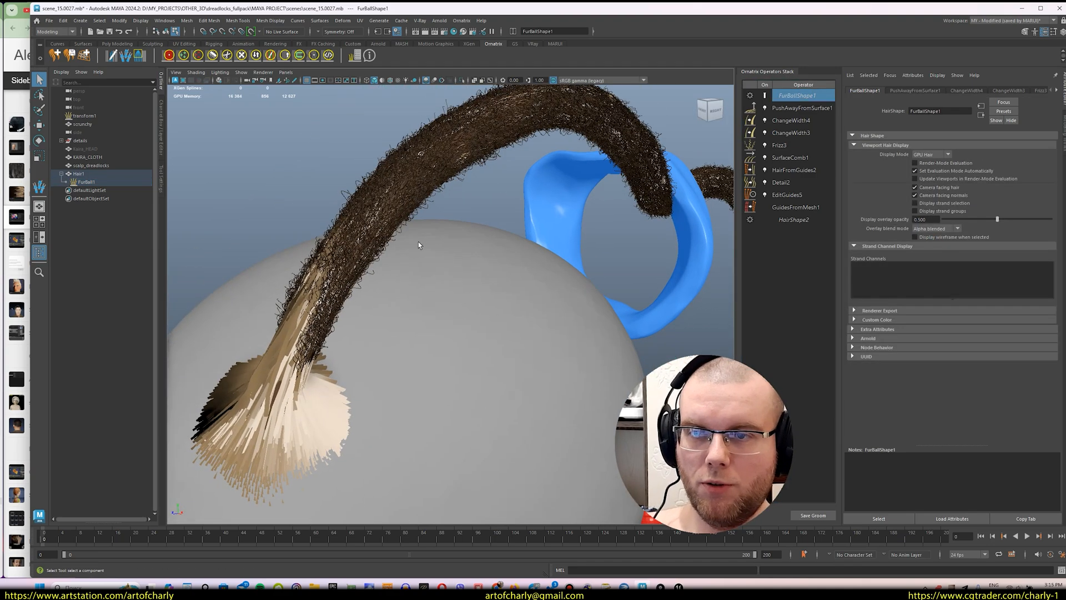
- Hide the FurBall1 fuzz to expose the underlying dreadlock strands
{"action": "left_click", "coordinate": [87, 175]}
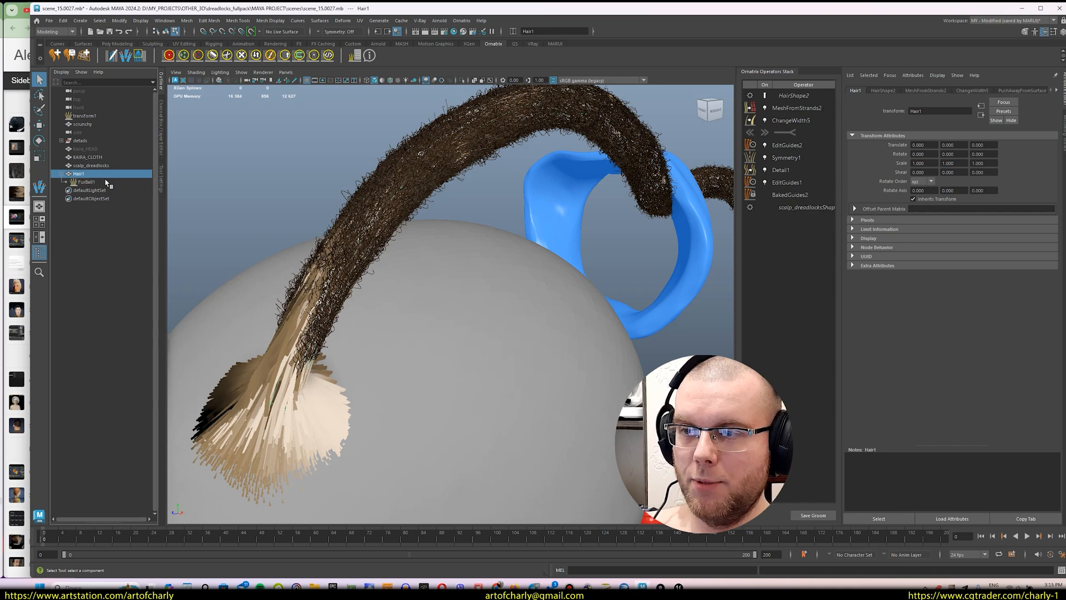
{"action": "left_click", "coordinate": [89, 182]}
{"action": "key", "text": "ctrl+h"}
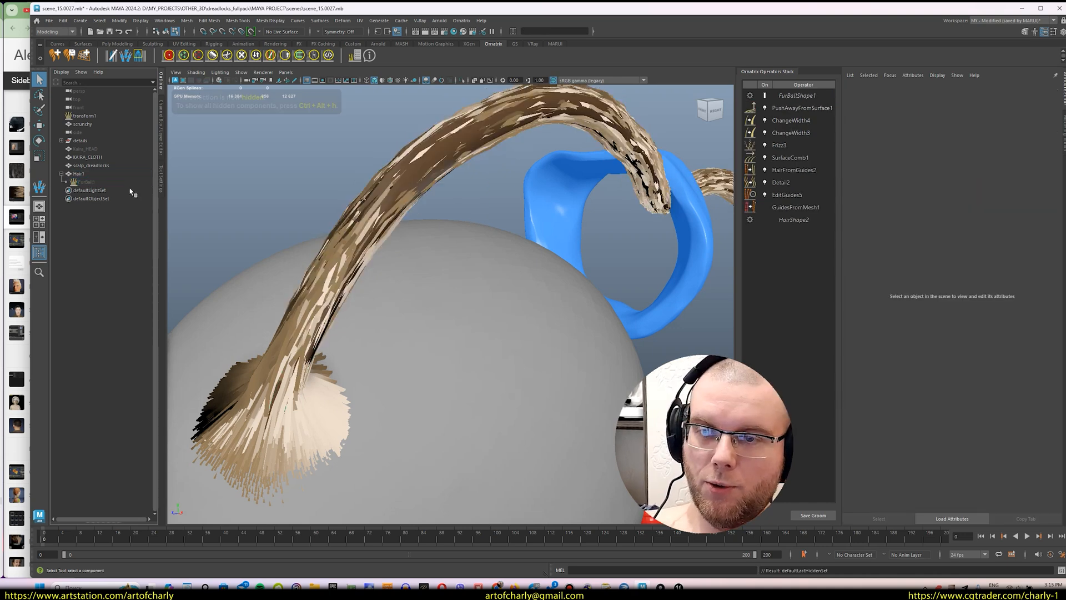
- Thicken the Hair1 strand mesh by setting the ChangeWidth5 width to about 4.5
{"action": "left_click", "coordinate": [79, 173]}
{"action": "mouse_move", "coordinate": [484, 203]}
{"action": "left_mouse_down", "text": "alt"}
{"action": "mouse_move", "coordinate": [452, 219]}
{"action": "mouse_move", "coordinate": [501, 191]}
{"action": "left_mouse_up", "text": "alt"}
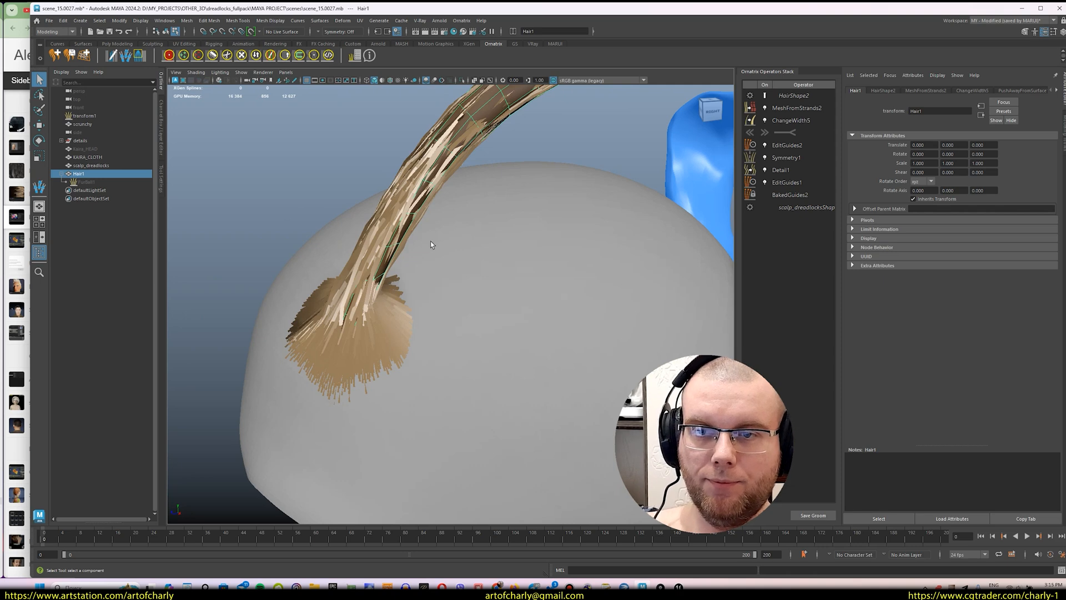
{"action": "mouse_move", "coordinate": [431, 245]}
{"action": "left_mouse_down", "text": "alt"}
{"action": "mouse_move", "coordinate": [444, 236]}
{"action": "mouse_move", "coordinate": [409, 232]}
{"action": "mouse_move", "coordinate": [438, 230]}
{"action": "mouse_move", "coordinate": [424, 231]}
{"action": "left_mouse_up", "text": "alt"}
{"action": "left_click", "coordinate": [791, 120]}
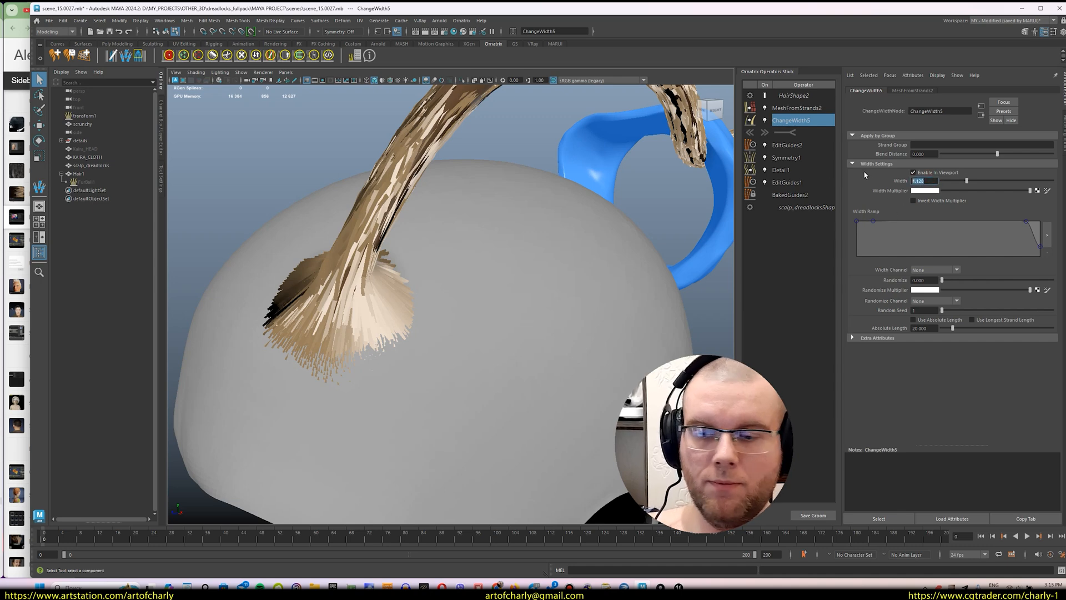
{"action": "type", "text": "20"}
{"action": "key", "text": "Return"}
{"action": "right_click_drag", "start_coordinate": [445, 321], "coordinate": [411, 162], "text": "alt"}
{"action": "left_click_drag", "start_coordinate": [421, 239], "coordinate": [471, 270], "text": "alt"}
{"action": "left_click_drag", "start_coordinate": [997, 181], "coordinate": [955, 181]}
{"action": "right_click_drag", "start_coordinate": [438, 290], "coordinate": [493, 299], "text": "alt"}
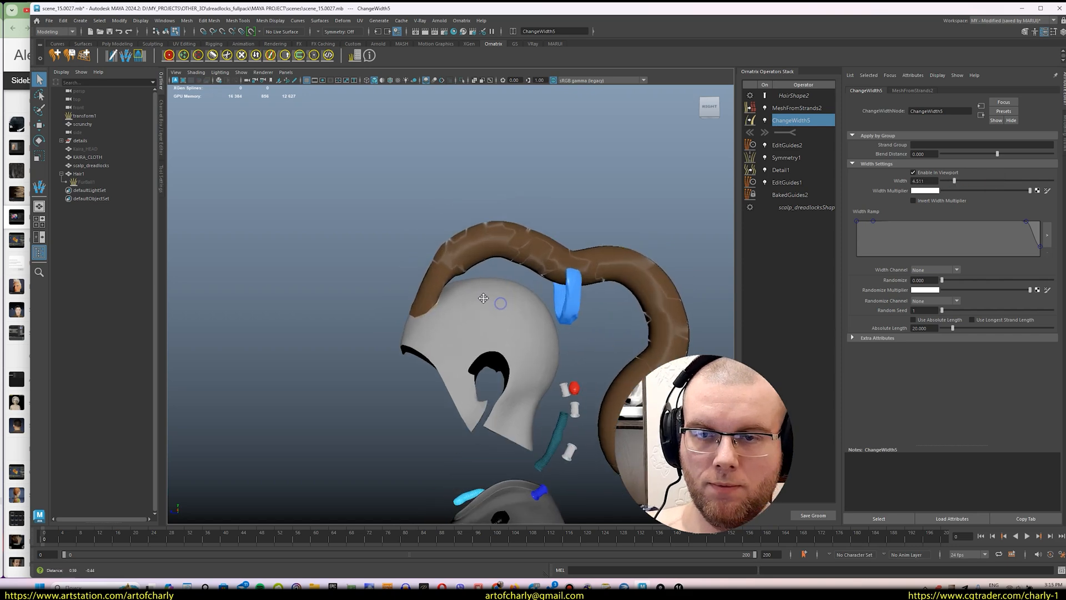
- Lower the ChangeWidth5 width ramp just past the root to nearly zero and reduce the width to about 3.7
{"action": "left_click_drag", "start_coordinate": [493, 298], "coordinate": [514, 302], "text": "alt"}
{"action": "right_click_drag", "start_coordinate": [655, 328], "coordinate": [784, 361], "text": "alt"}
{"action": "left_click_drag", "start_coordinate": [875, 225], "coordinate": [862, 253]}
{"action": "right_click_drag", "start_coordinate": [386, 326], "coordinate": [395, 332], "text": "alt"}
{"action": "left_click_drag", "start_coordinate": [394, 332], "coordinate": [551, 326], "text": "alt"}
{"action": "left_click_drag", "start_coordinate": [604, 285], "coordinate": [561, 278], "text": "alt"}
{"action": "left_click_drag", "start_coordinate": [954, 181], "coordinate": [953, 182]}
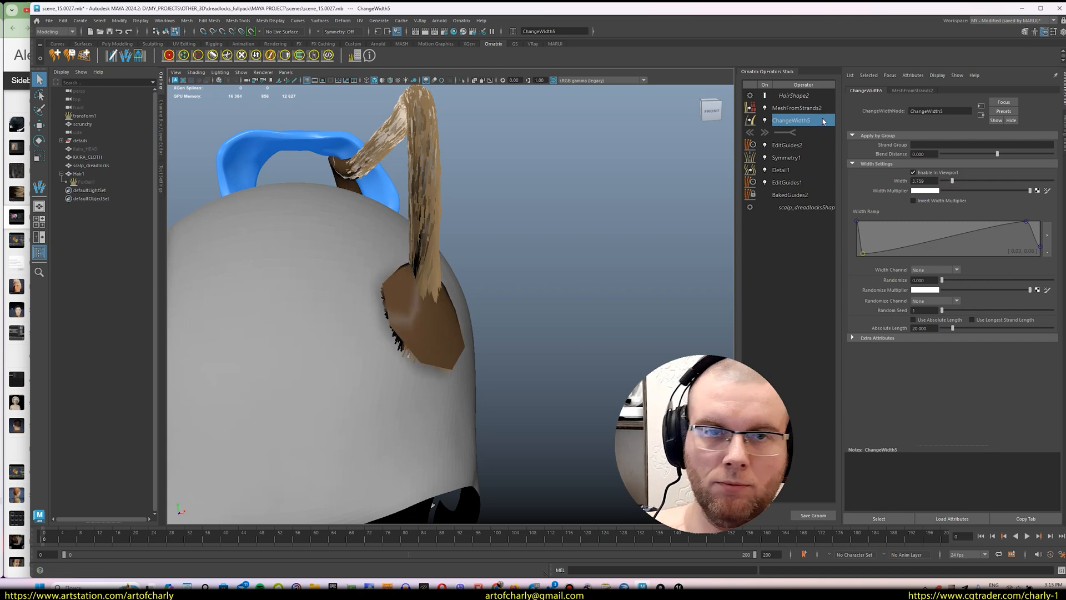
- Add a low point about a third along the ChangeWidth5 width ramp and lower the point near the tip
{"action": "left_click", "coordinate": [805, 110]}
{"action": "left_click", "coordinate": [794, 120]}
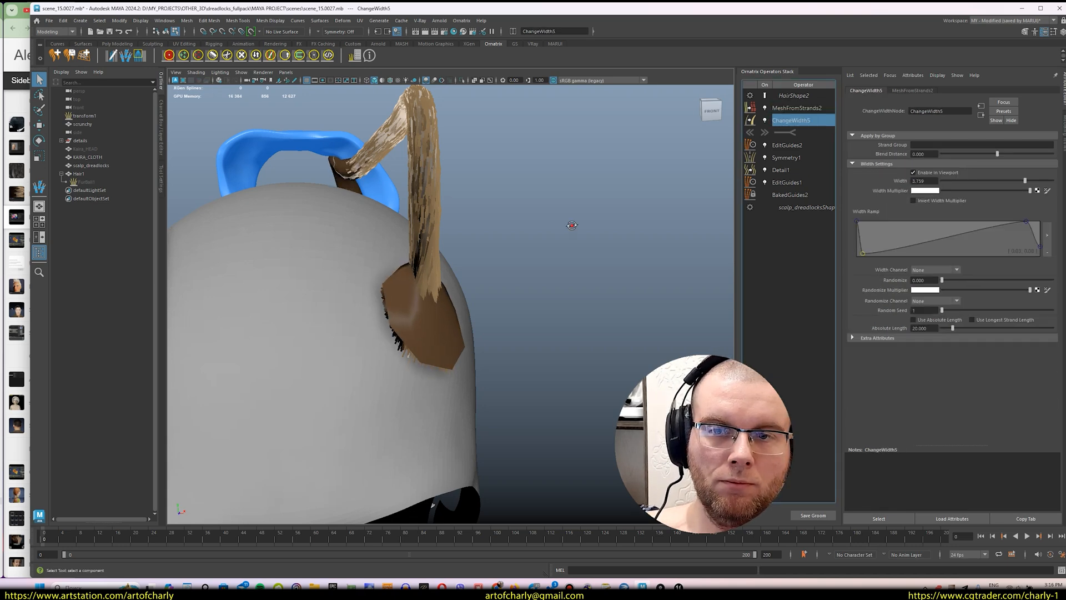
{"action": "left_click_drag", "start_coordinate": [566, 229], "coordinate": [509, 360], "text": "alt"}
{"action": "left_click", "coordinate": [798, 110]}
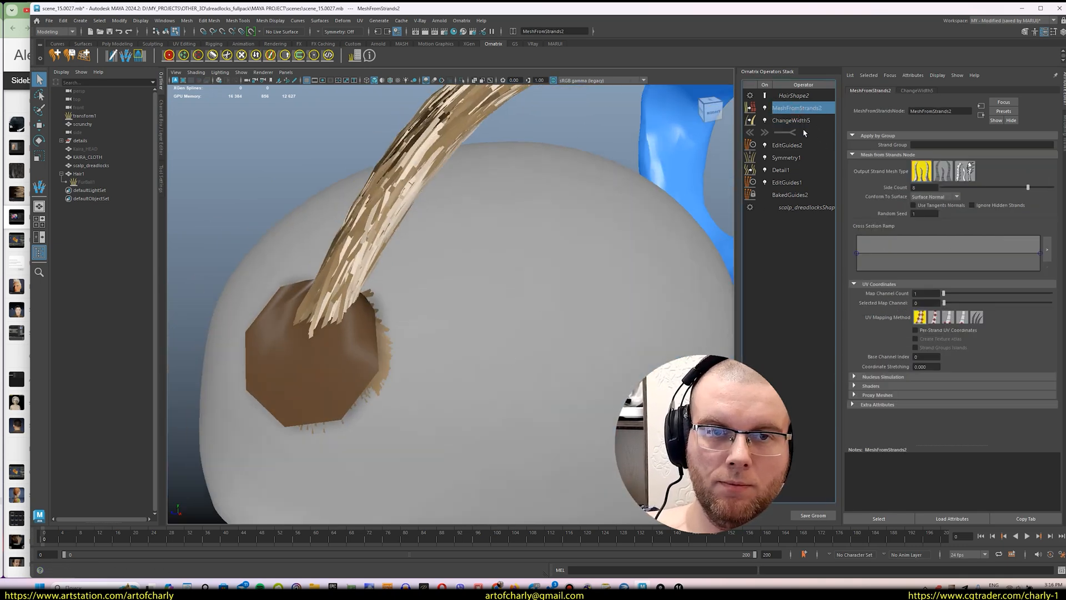
{"action": "left_click", "coordinate": [799, 121]}
{"action": "right_click_drag", "start_coordinate": [580, 289], "coordinate": [498, 226], "text": "alt"}
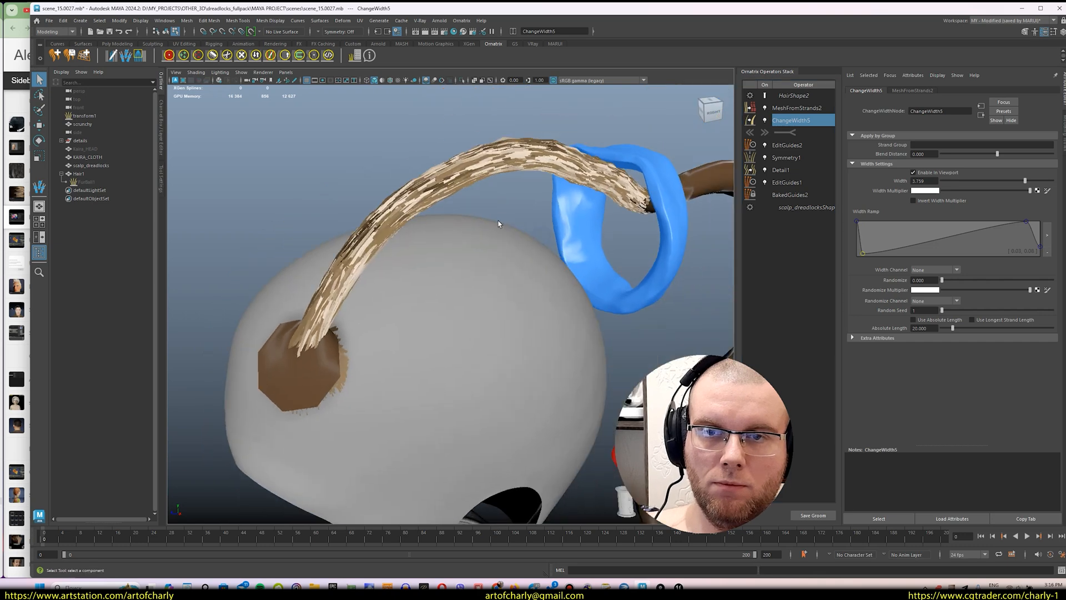
{"action": "left_click_drag", "start_coordinate": [498, 226], "coordinate": [494, 228], "text": "alt"}
{"action": "left_click_drag", "start_coordinate": [890, 251], "coordinate": [917, 250]}
{"action": "left_click", "coordinate": [1026, 222]}
{"action": "left_click_drag", "start_coordinate": [1026, 222], "coordinate": [1016, 250]}
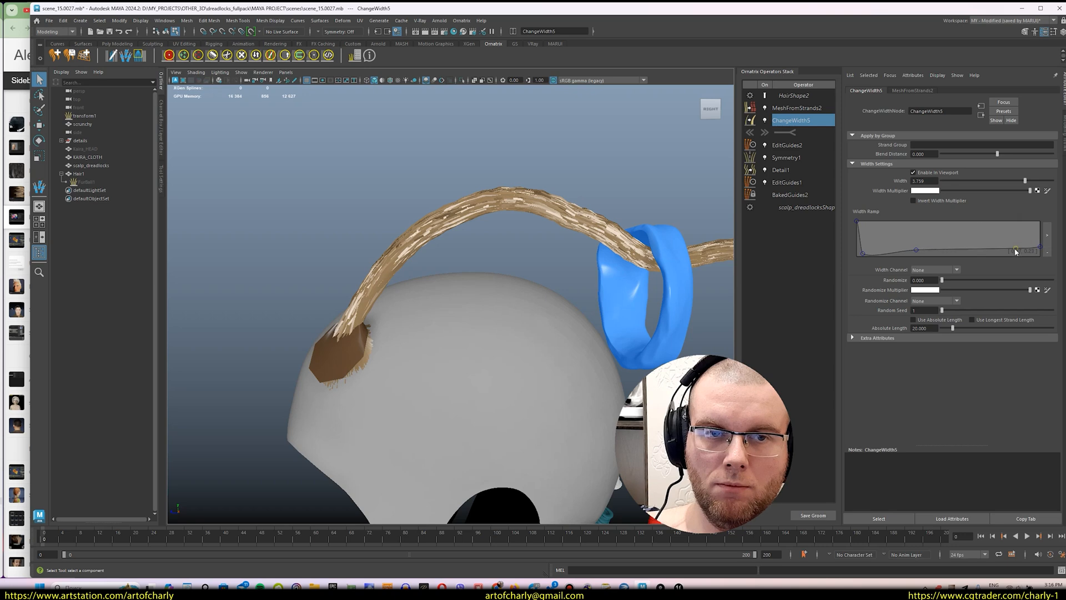
- Lower the last point of the ChangeWidth5 width ramp to zero to taper the dreadlock's tip
{"action": "middle_click_drag", "start_coordinate": [510, 233], "coordinate": [288, 89], "text": "alt"}
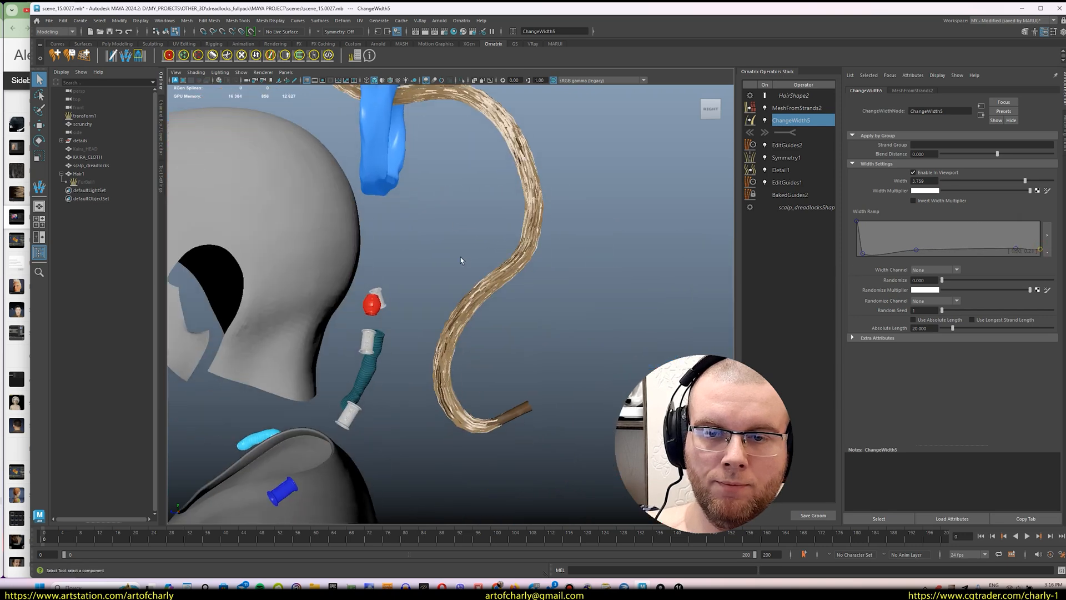
{"action": "left_click_drag", "start_coordinate": [465, 259], "coordinate": [533, 293], "text": "alt"}
{"action": "scroll", "coordinate": [533, 293], "scroll_direction": "up", "scroll_amount": 2}
{"action": "middle_click_drag", "start_coordinate": [534, 292], "coordinate": [476, 207], "text": "alt"}
{"action": "left_click_drag", "start_coordinate": [1042, 251], "coordinate": [1045, 257]}
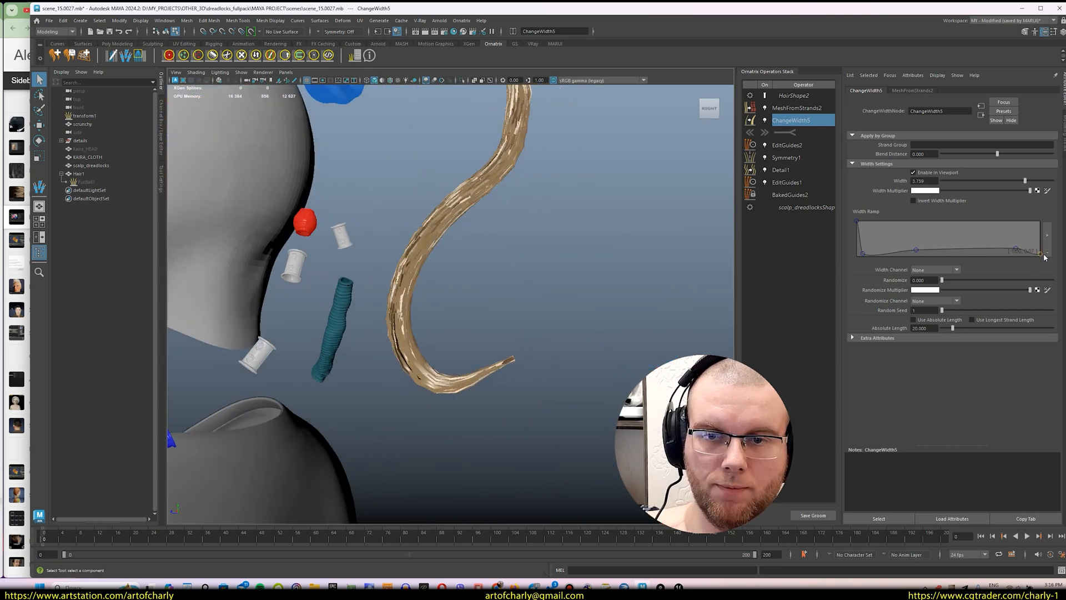
{"action": "scroll", "coordinate": [422, 233], "scroll_direction": "down", "scroll_amount": 4}
{"action": "middle_click_drag", "start_coordinate": [411, 217], "coordinate": [592, 326], "text": "alt"}
- Unhide the FurBall1 fuzz and hide the transform1 hair over the dreadlock's root
{"action": "left_click", "coordinate": [83, 182]}
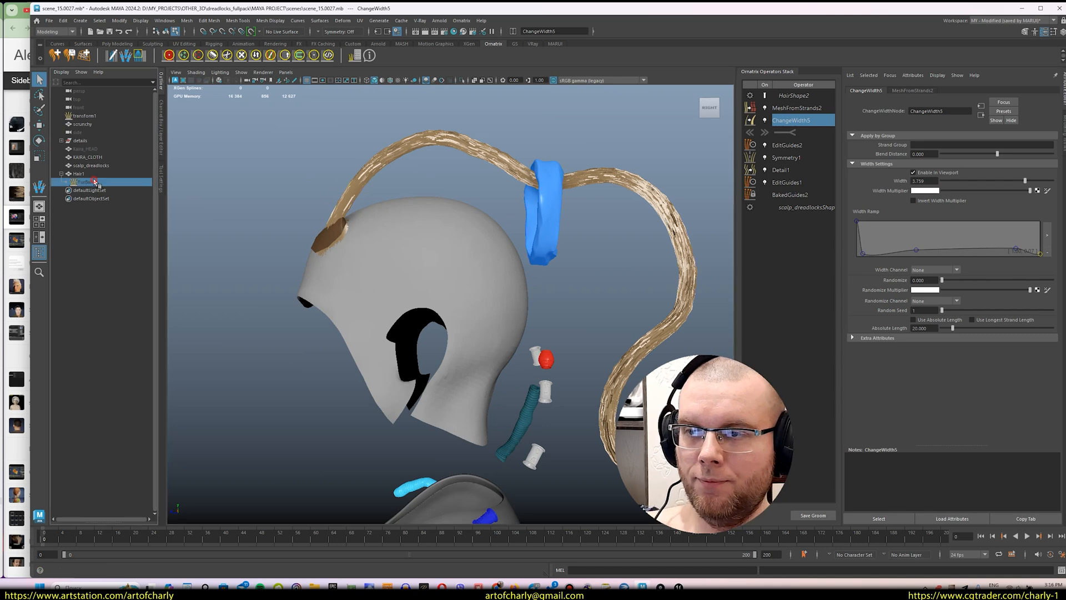
{"action": "key", "text": "shift+h"}
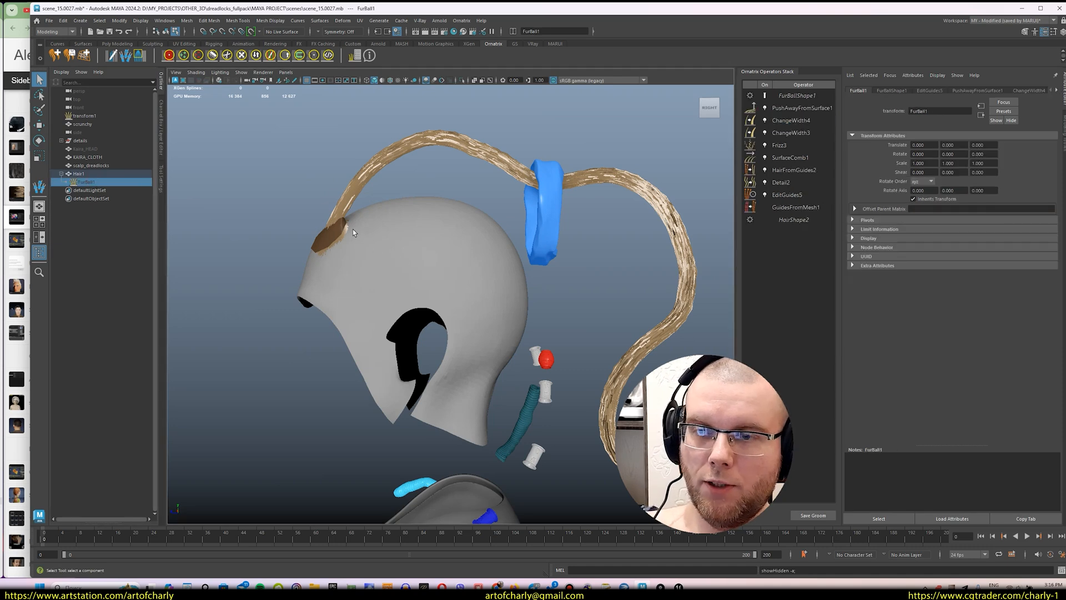
{"action": "scroll", "coordinate": [353, 232], "scroll_direction": "up", "scroll_amount": 6}
{"action": "left_click_drag", "start_coordinate": [353, 233], "coordinate": [421, 309], "text": "alt"}
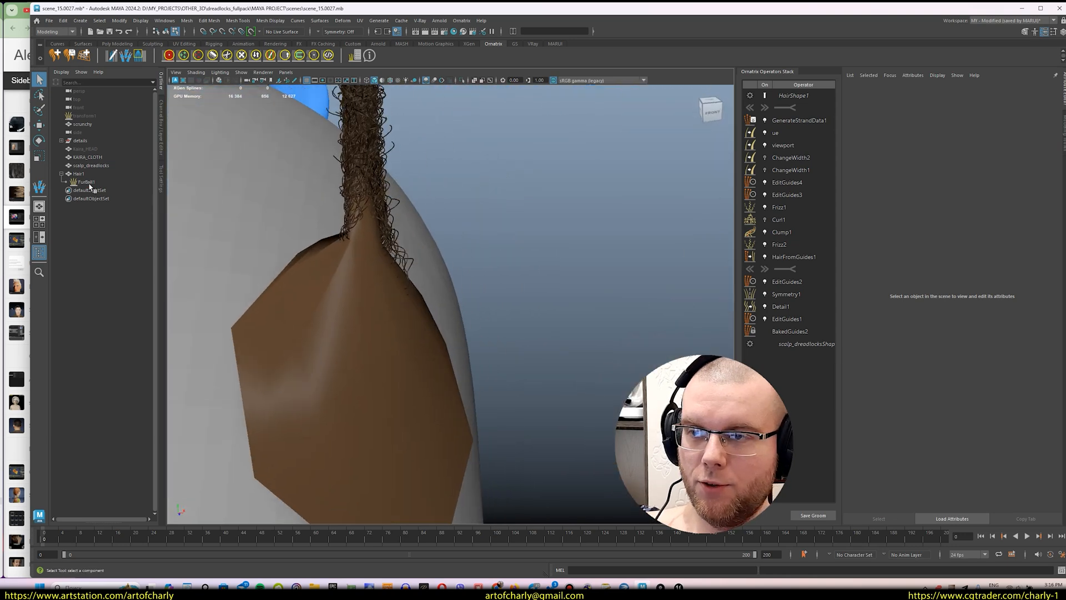
- Add a point near the middle of FurBall1's Frizz3 amount curve and shift it slightly toward the tip
{"action": "left_click", "coordinate": [88, 182]}
{"action": "left_click", "coordinate": [828, 147]}
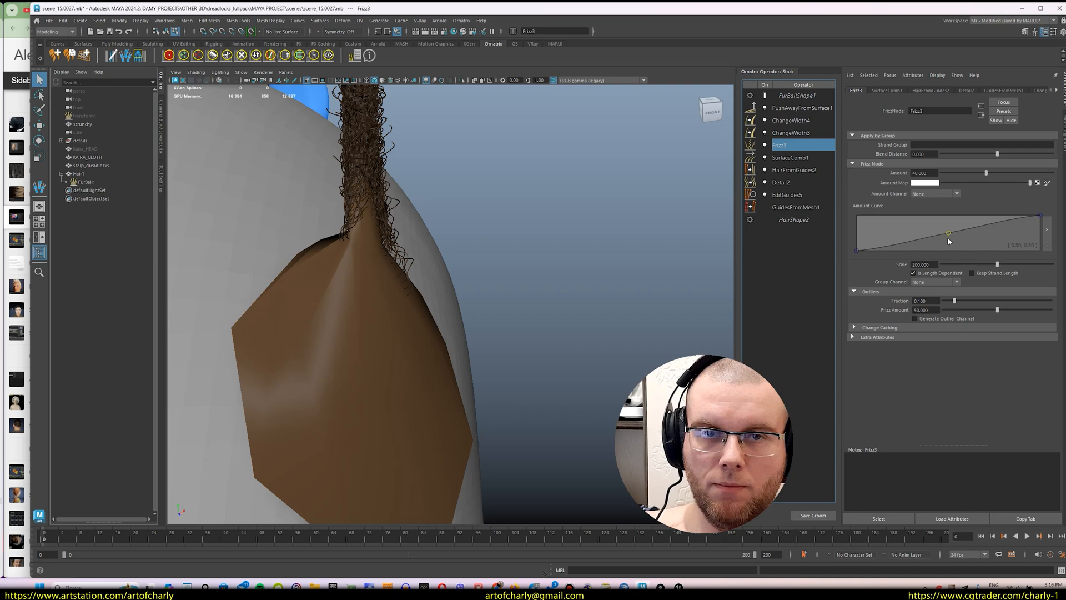
{"action": "left_click", "coordinate": [86, 182]}
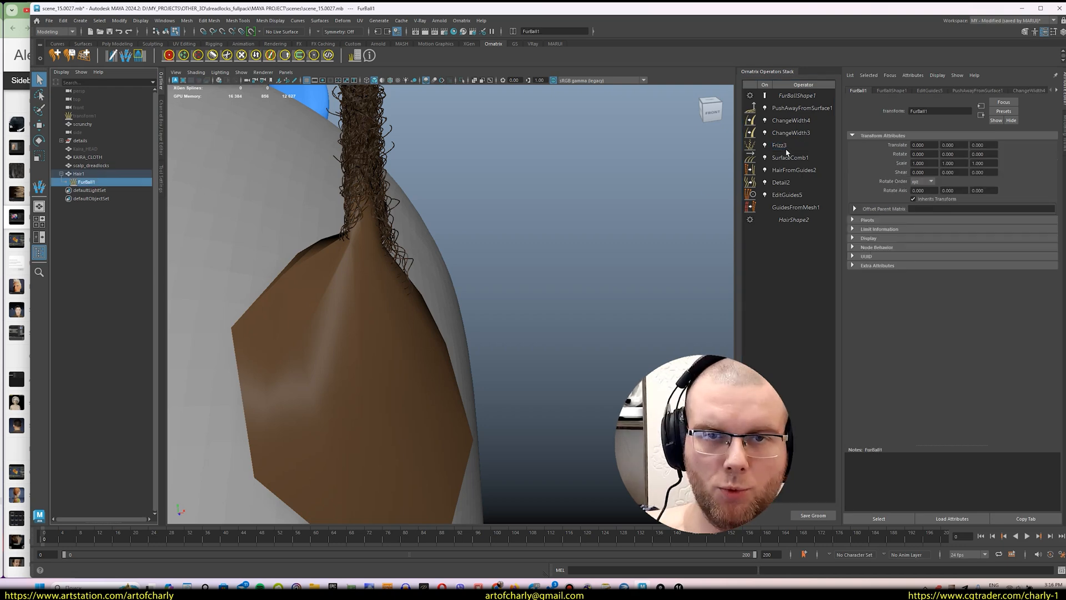
{"action": "left_click", "coordinate": [784, 147]}
{"action": "mouse_move", "coordinate": [948, 234]}
{"action": "left_mouse_down"}
{"action": "mouse_move", "coordinate": [962, 242]}
{"action": "mouse_move", "coordinate": [956, 232]}
{"action": "left_mouse_up"}
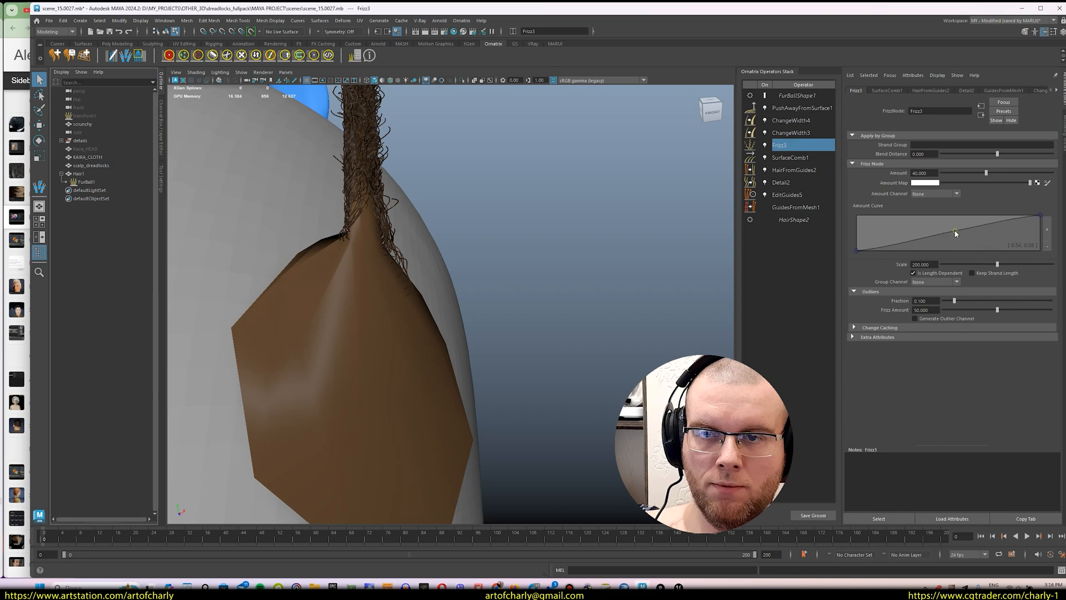
{"action": "left_click", "coordinate": [931, 251]}
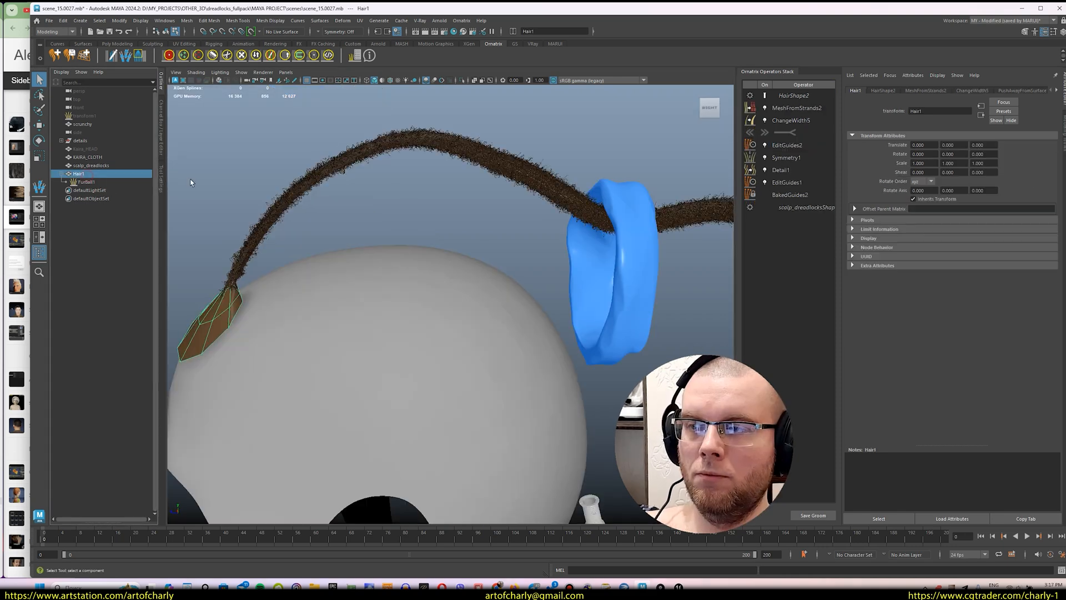
- Raise the middle point and the near-root point of Hair1's ChangeWidth5 width ramp slightly
{"action": "left_click", "coordinate": [811, 121]}
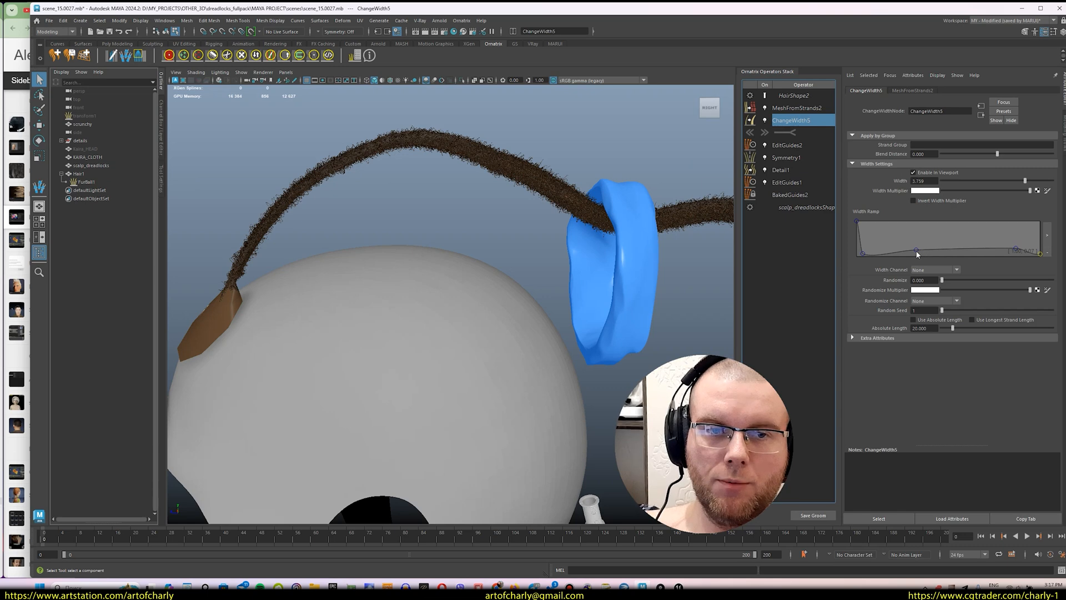
{"action": "left_click", "coordinate": [917, 252]}
{"action": "left_click_drag", "start_coordinate": [917, 253], "coordinate": [918, 245]}
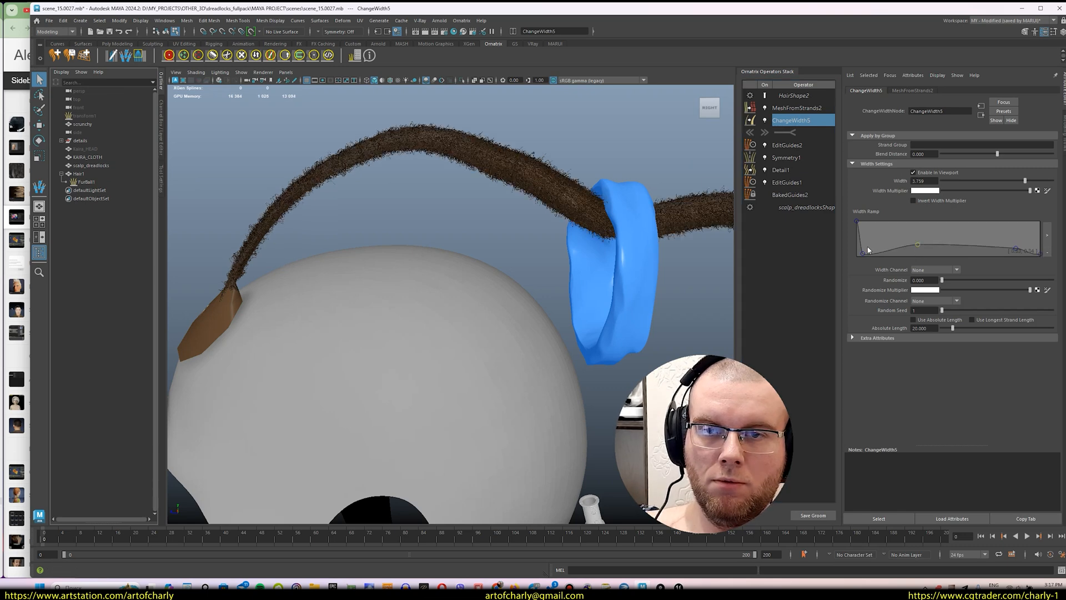
{"action": "left_click_drag", "start_coordinate": [863, 253], "coordinate": [867, 247]}
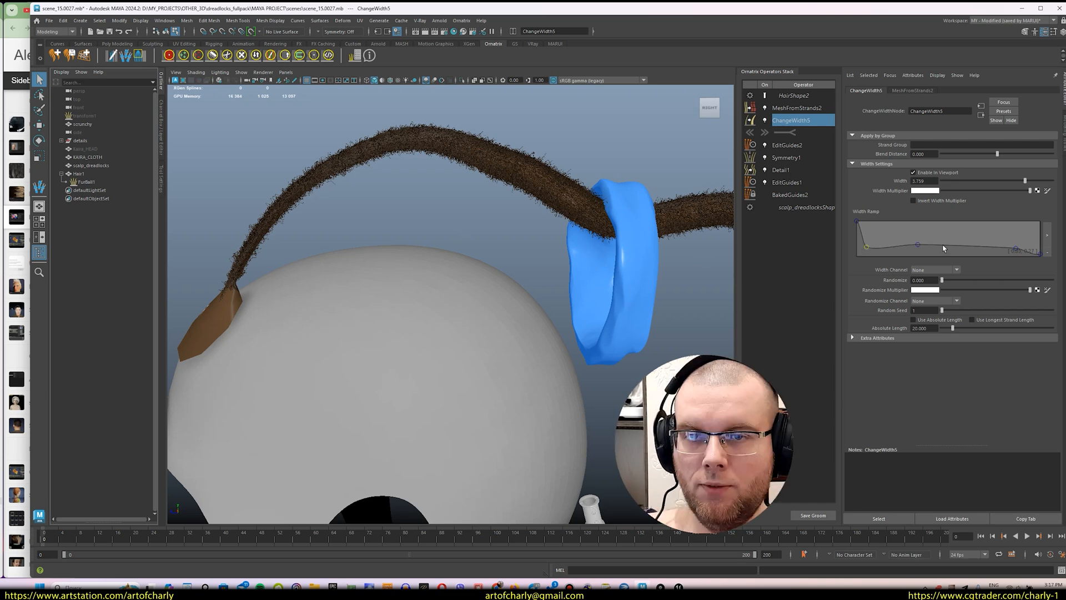
{"action": "left_click_drag", "start_coordinate": [414, 236], "coordinate": [398, 231], "text": "alt"}
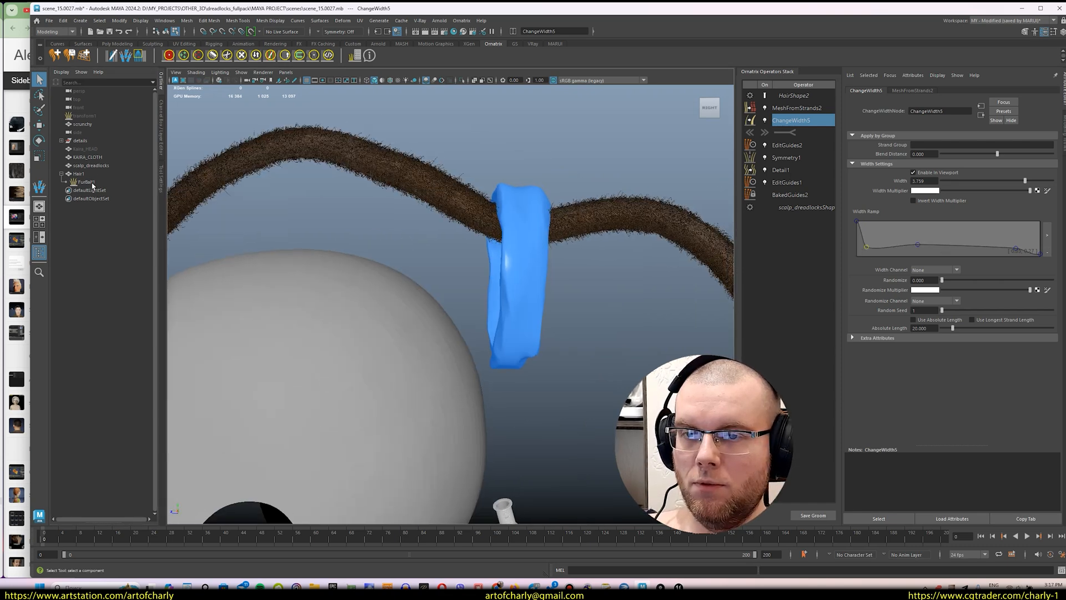
- Hide FurBall1, unhide the transform1 hair and compare it with the Hair1 mesh along the dreadlock
{"action": "left_click", "coordinate": [88, 183]}
{"action": "key", "text": "ctrl+h"}
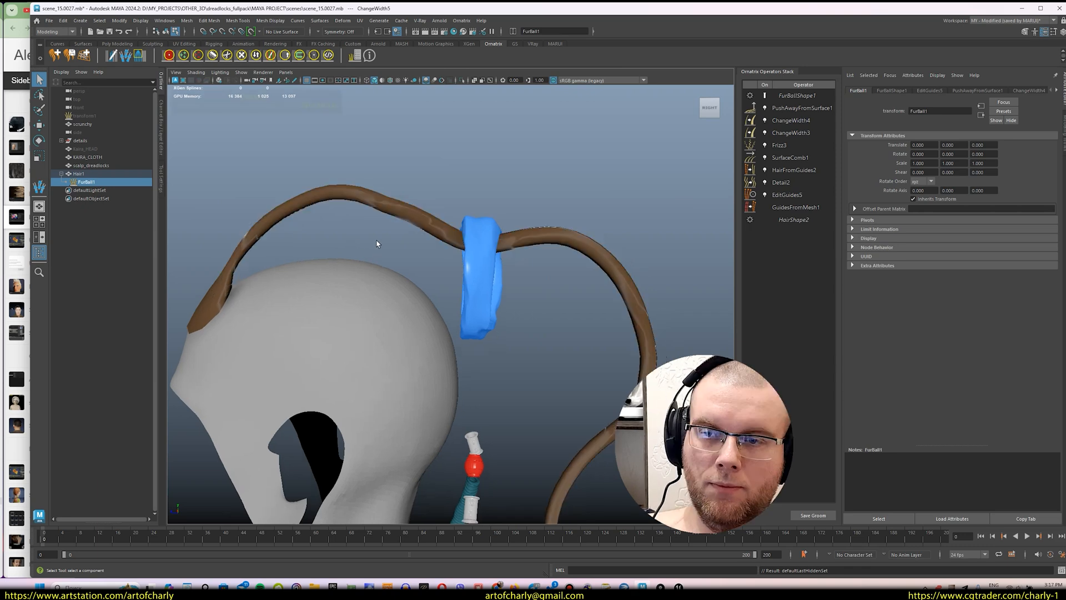
{"action": "mouse_move", "coordinate": [376, 243]}
{"action": "left_mouse_down", "text": "alt"}
{"action": "mouse_move", "coordinate": [473, 244]}
{"action": "mouse_move", "coordinate": [371, 246]}
{"action": "mouse_move", "coordinate": [396, 250]}
{"action": "left_mouse_up", "text": "alt"}
{"action": "left_click_drag", "start_coordinate": [291, 253], "coordinate": [275, 246], "text": "alt"}
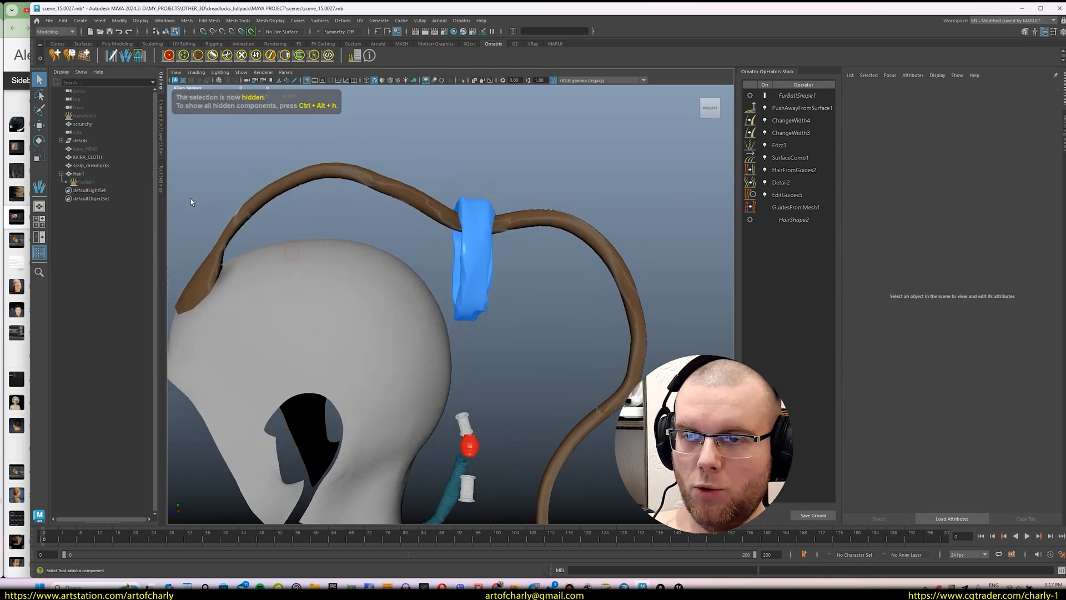
{"action": "left_click", "coordinate": [88, 116]}
{"action": "key", "text": "shift+h"}
{"action": "middle_click_drag", "start_coordinate": [331, 254], "coordinate": [326, 271], "text": "alt"}
{"action": "mouse_move", "coordinate": [326, 271]}
{"action": "left_mouse_down", "text": "alt"}
{"action": "mouse_move", "coordinate": [383, 339]}
{"action": "mouse_move", "coordinate": [315, 270]}
{"action": "left_mouse_up", "text": "alt"}
- Export FurBallShape1 as Ornatrix Alembic over main_dreadlock_ad.abc in the ALEMBIC folder and switch to Unreal Engine
{"action": "left_click", "coordinate": [93, 183]}
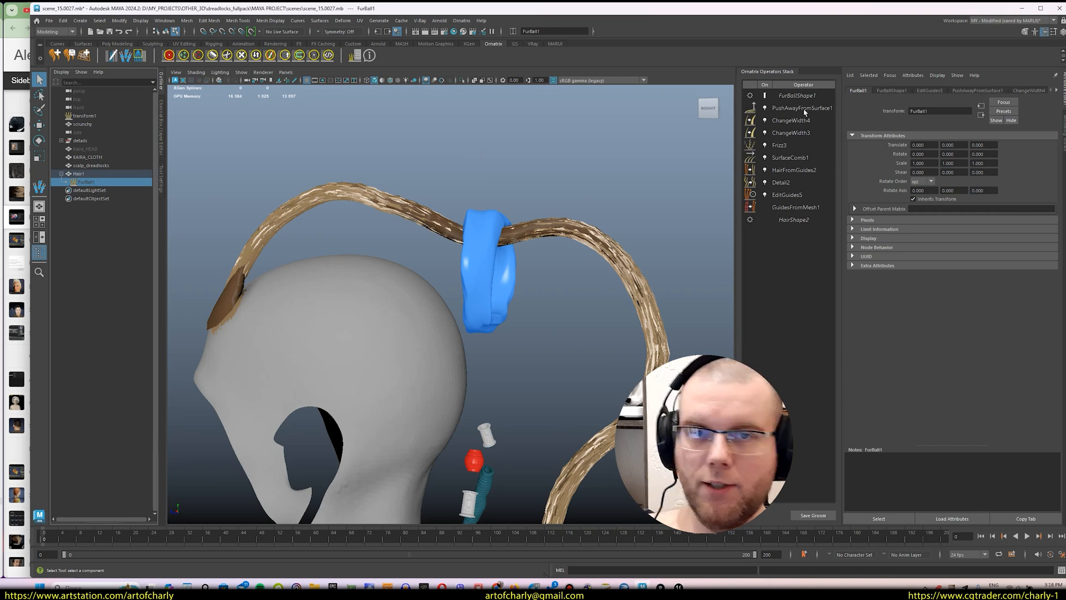
{"action": "left_click", "coordinate": [49, 21]}
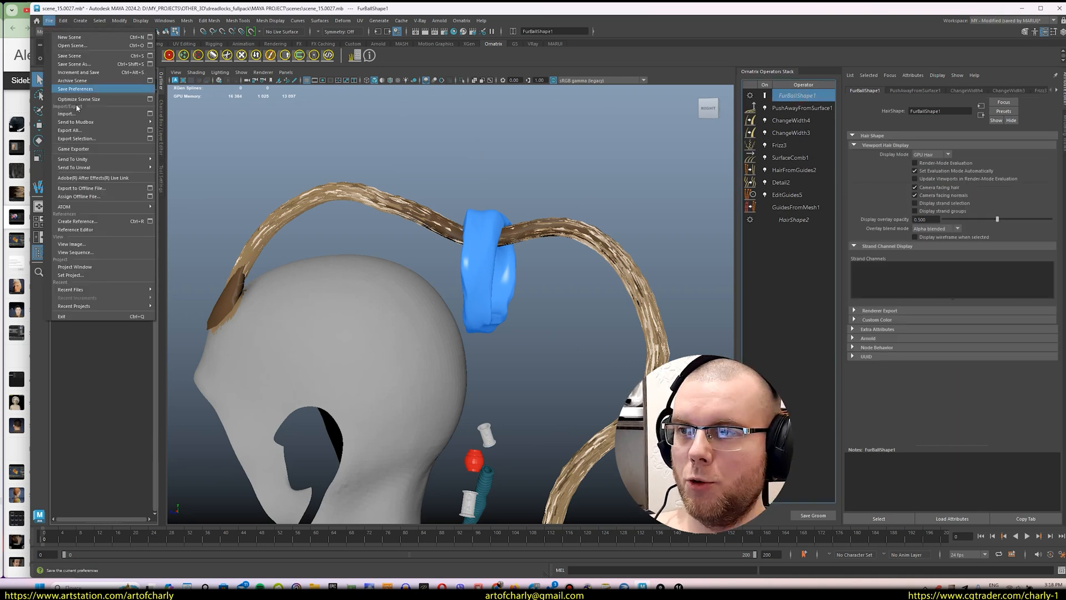
{"action": "left_click", "coordinate": [150, 138]}
{"action": "left_click", "coordinate": [258, 394]}
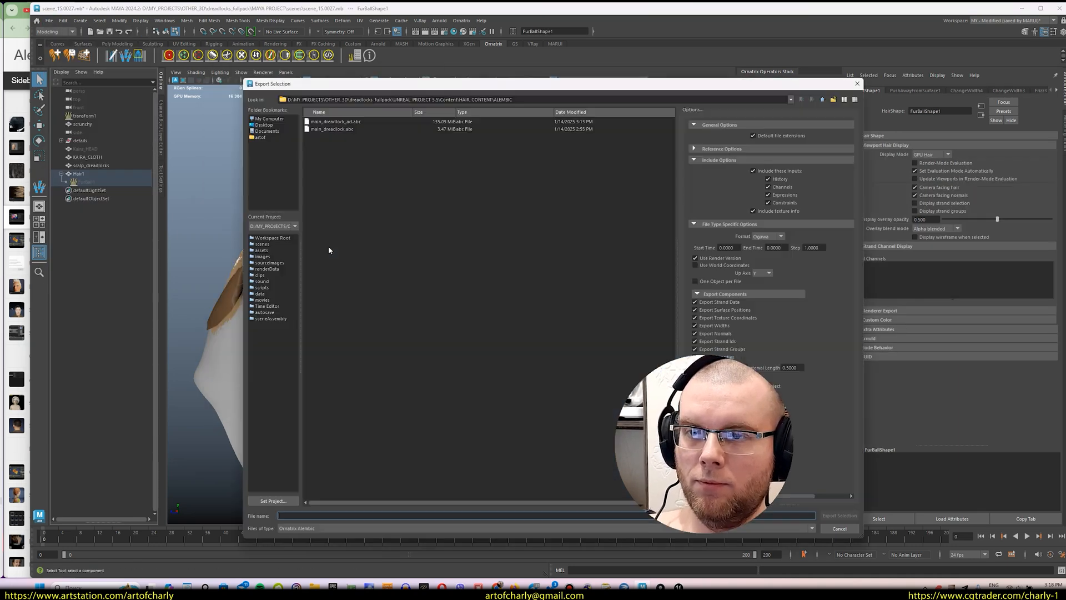
{"action": "double_click", "coordinate": [336, 121]}
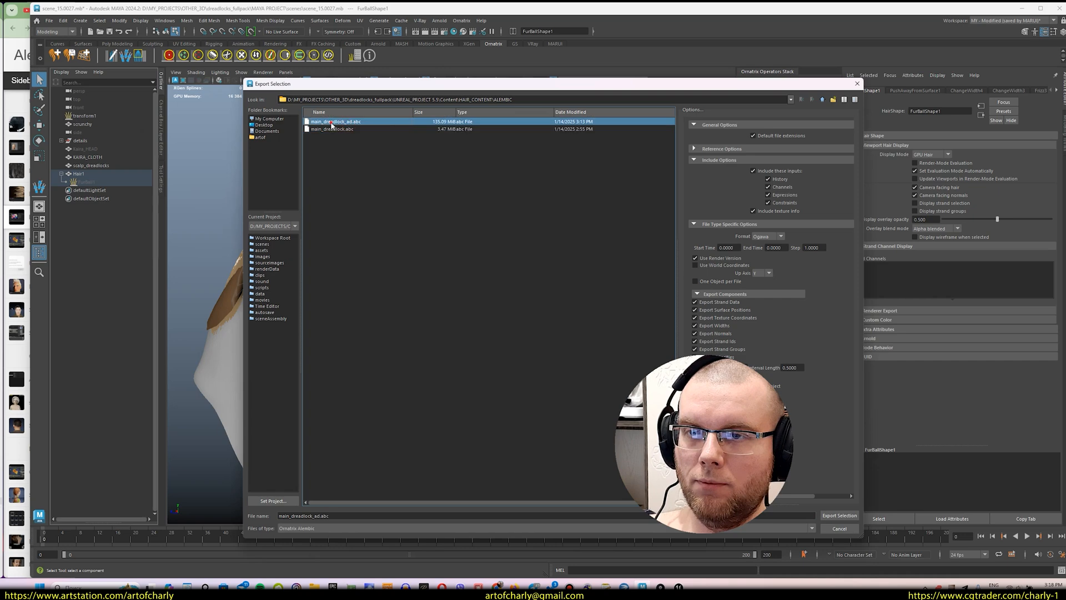
{"action": "left_click", "coordinate": [539, 328]}
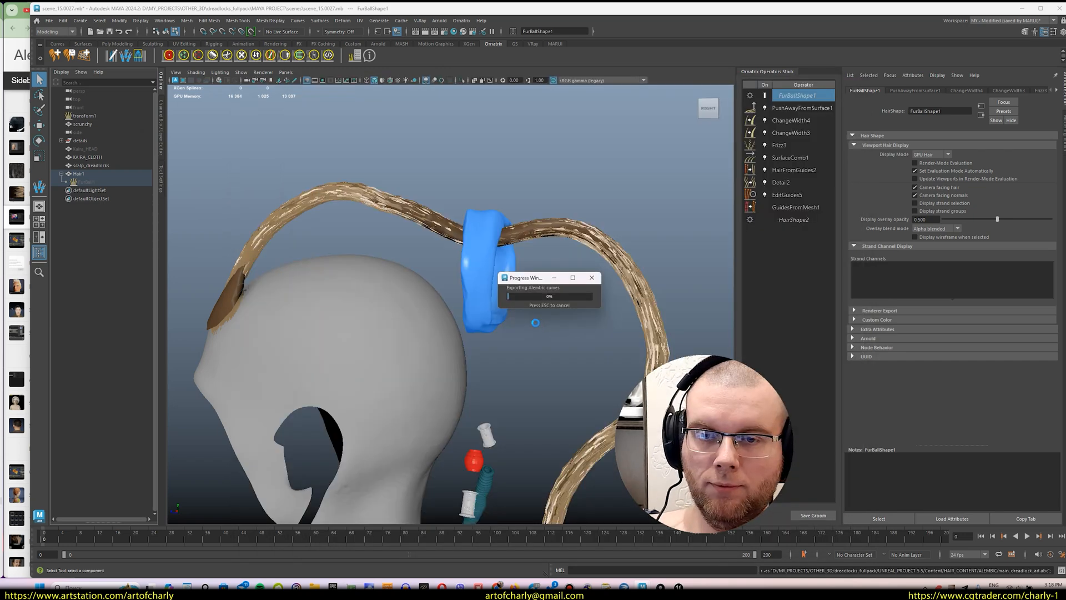
{"action": "key", "text": "alt+Tab"}
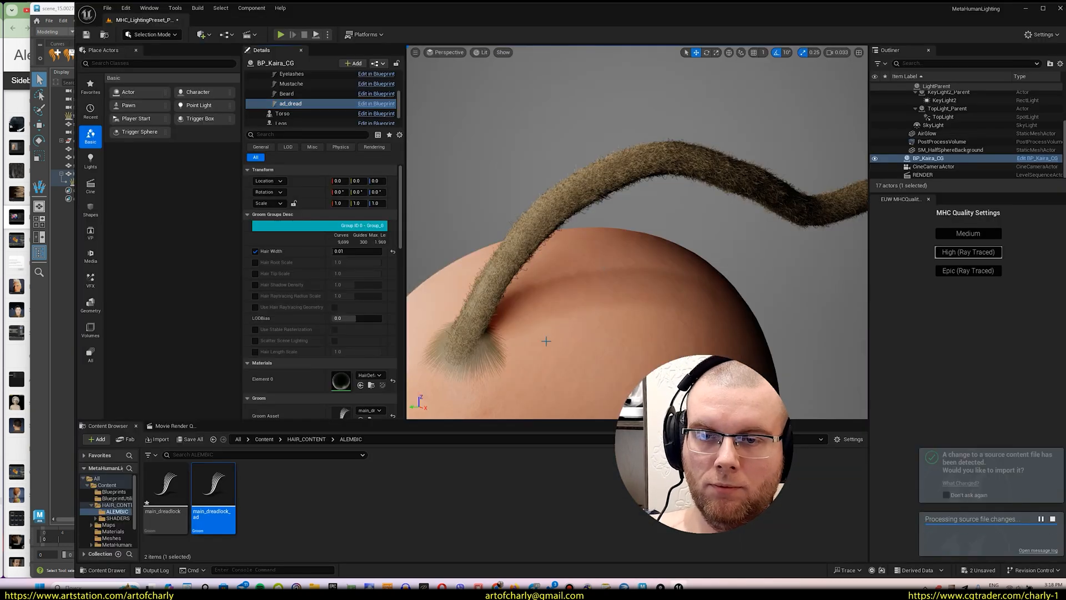
- With Hair1 hidden, export FurBallShape1 as Ornatrix Alembic over main_dreadlock_ad.abc in the ALEMBIC folder with Use Render Version turned off
{"action": "left_click_drag", "start_coordinate": [547, 341], "coordinate": [487, 283], "text": "alt"}
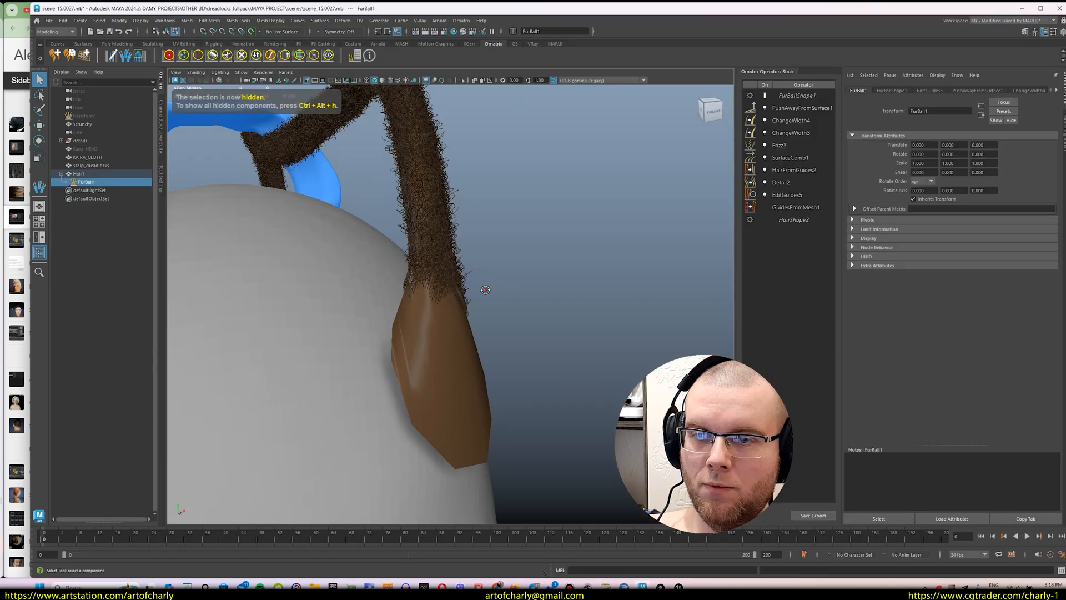
{"action": "left_click_drag", "start_coordinate": [539, 291], "coordinate": [308, 289], "text": "alt"}
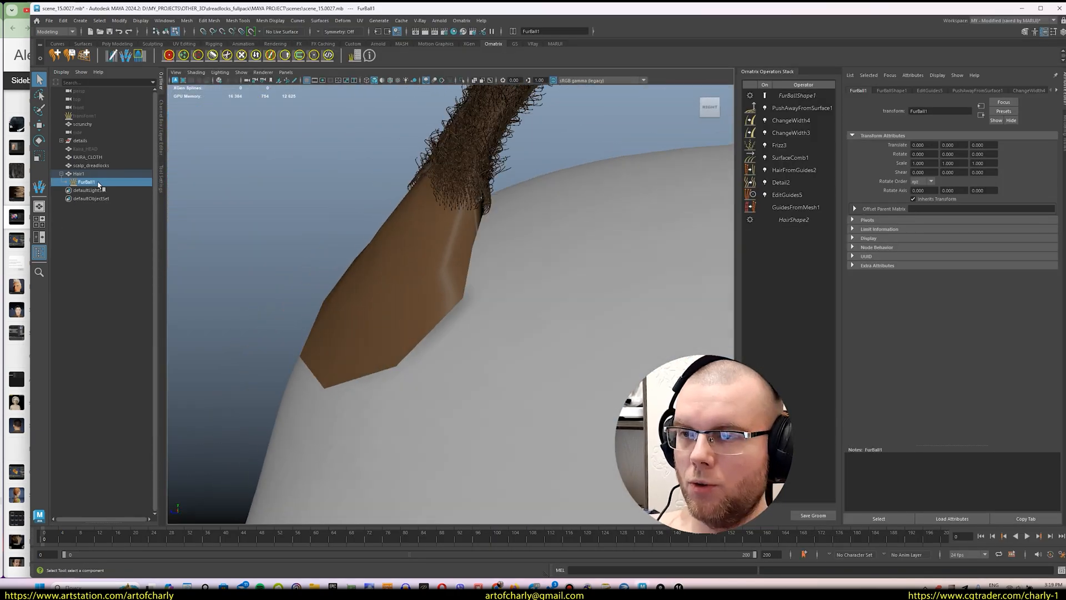
{"action": "left_click", "coordinate": [792, 96]}
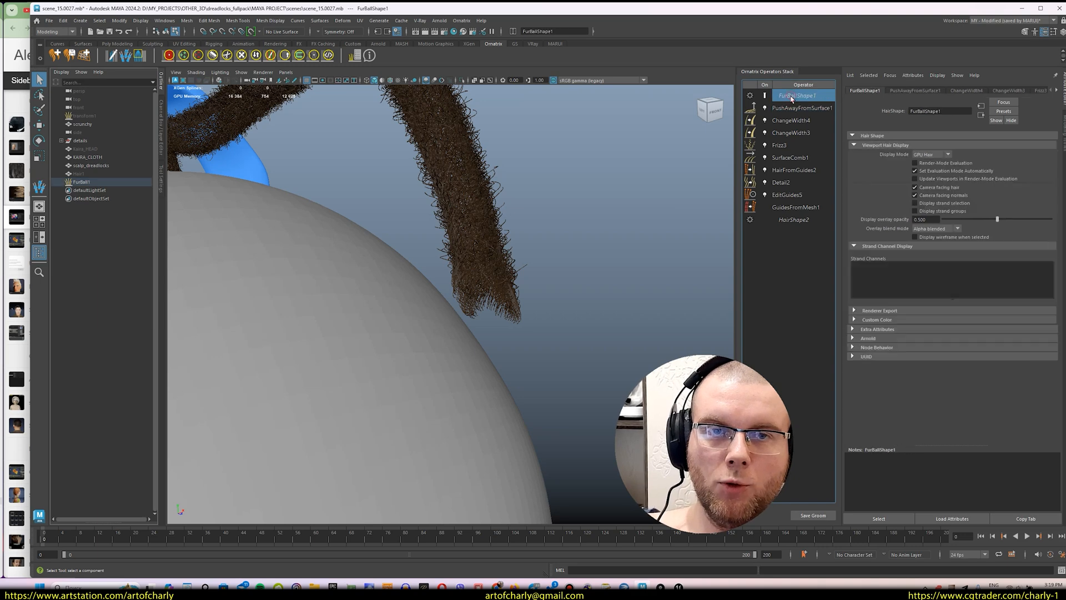
{"action": "left_click", "coordinate": [49, 20]}
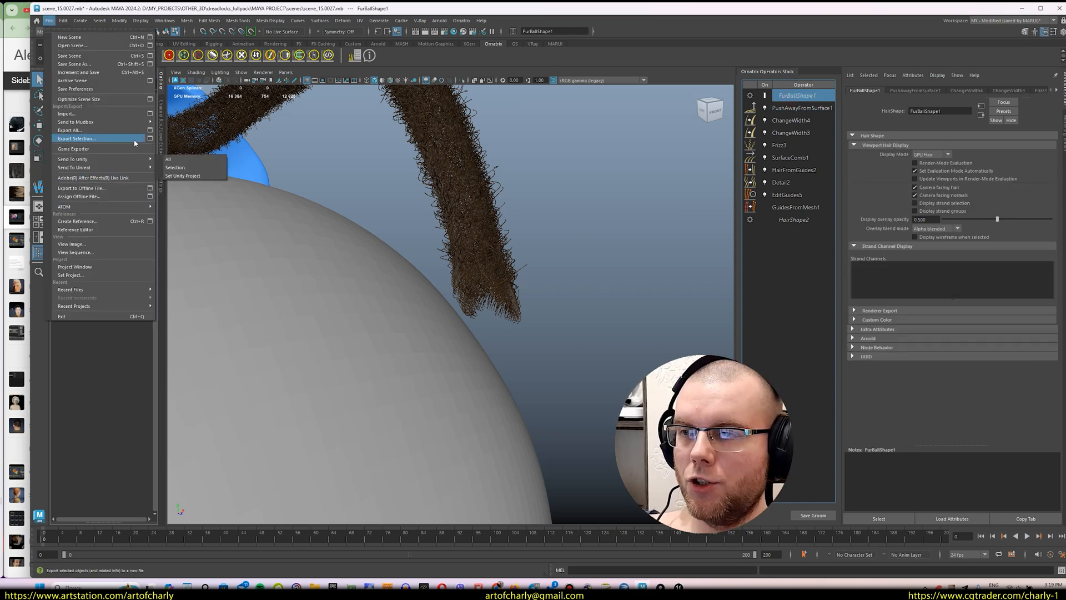
{"action": "left_click", "coordinate": [151, 139]}
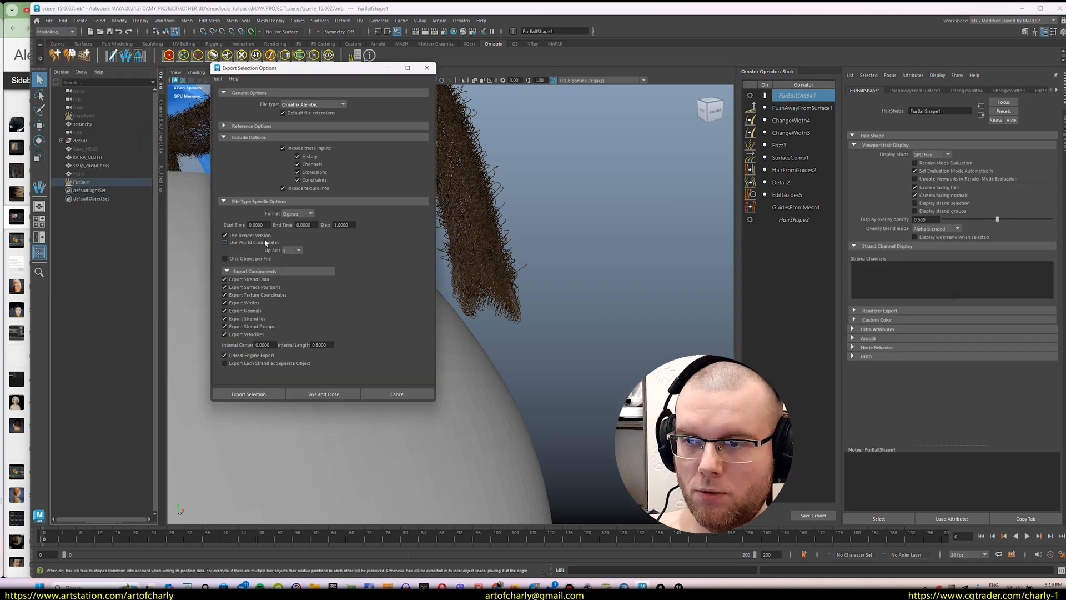
{"action": "left_click", "coordinate": [257, 235]}
{"action": "left_click", "coordinate": [258, 393]}
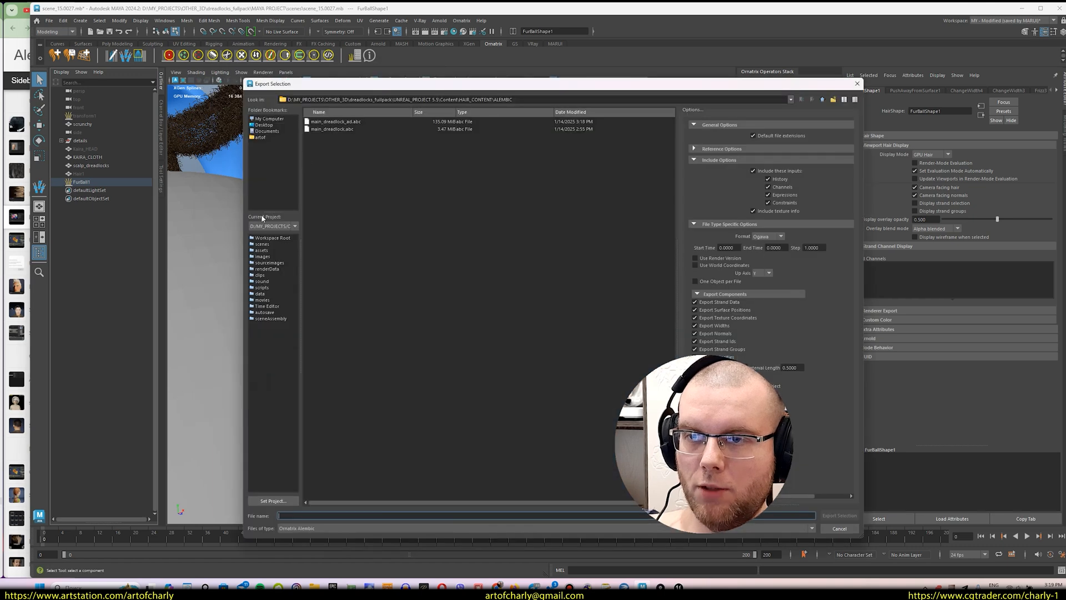
{"action": "double_click", "coordinate": [351, 122]}
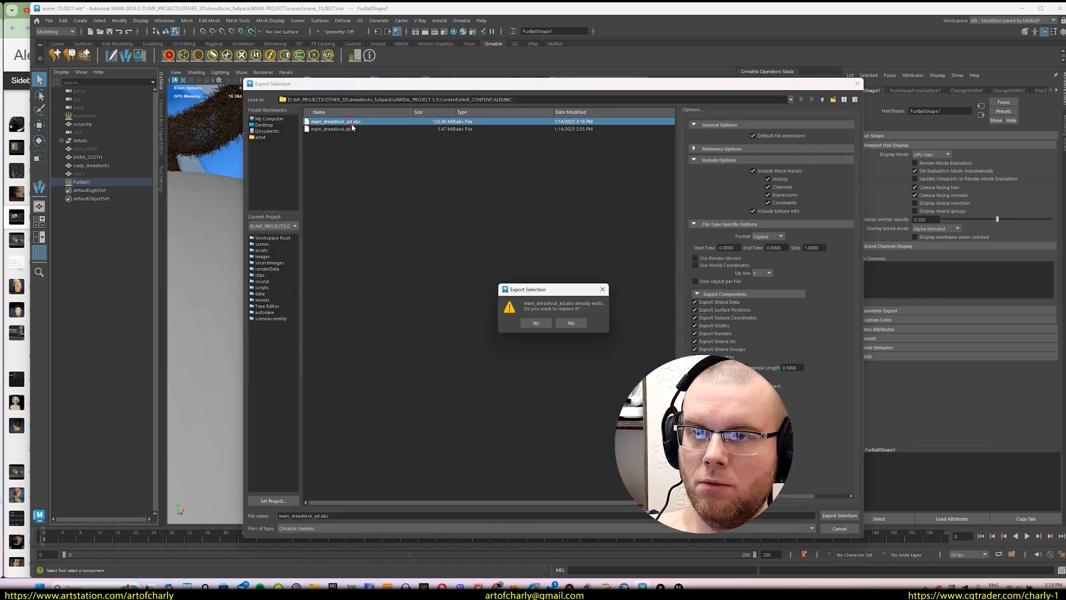
{"action": "left_click", "coordinate": [542, 325]}
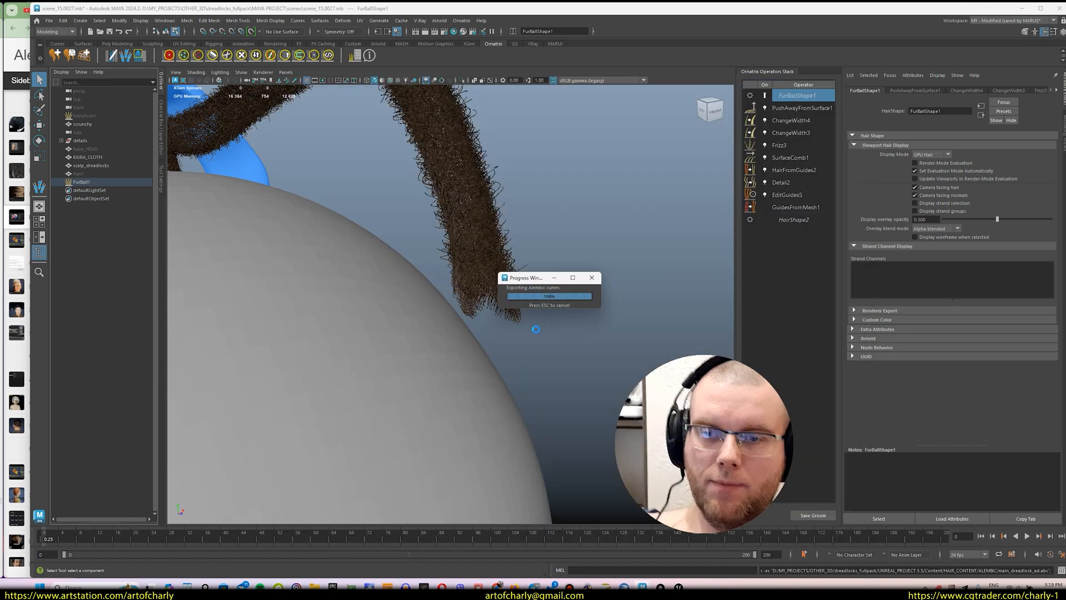
- Examine the updated dreadlock's root in Unreal Engine, and compare it with the fuzz around the root and along the dreadlock in Maya
{"action": "key", "text": "alt+Tab"}
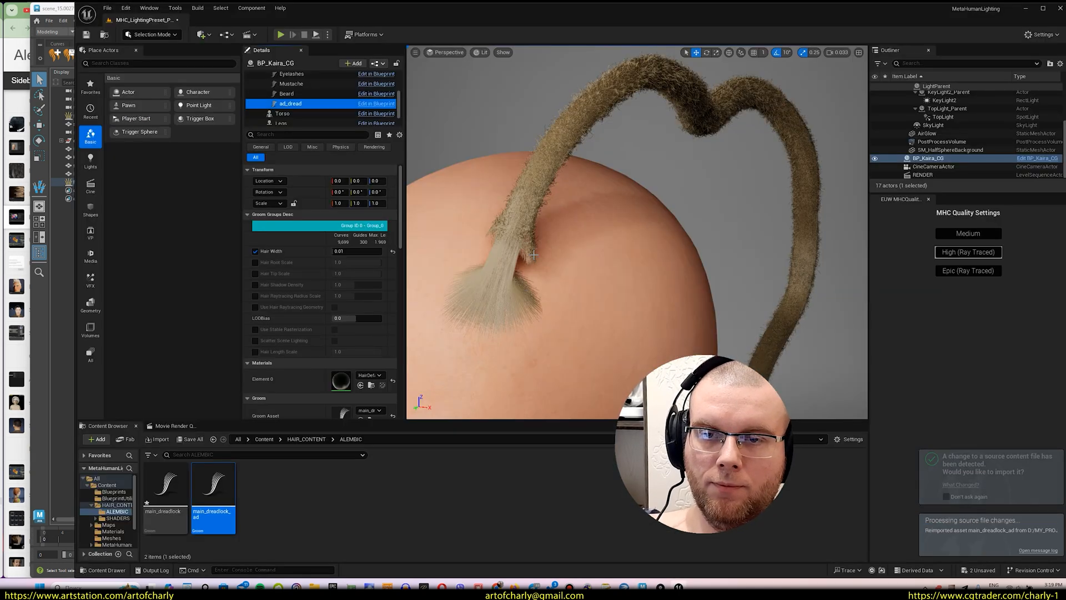
{"action": "left_click_drag", "start_coordinate": [542, 259], "coordinate": [614, 234], "text": "alt"}
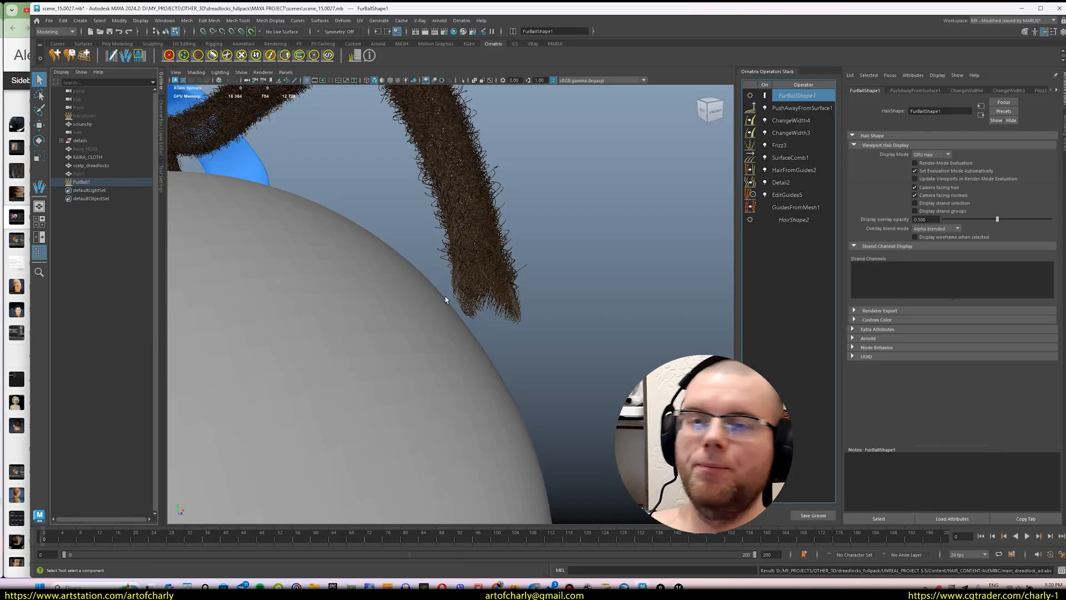
{"action": "scroll", "coordinate": [445, 300], "scroll_direction": "down", "scroll_amount": 5}
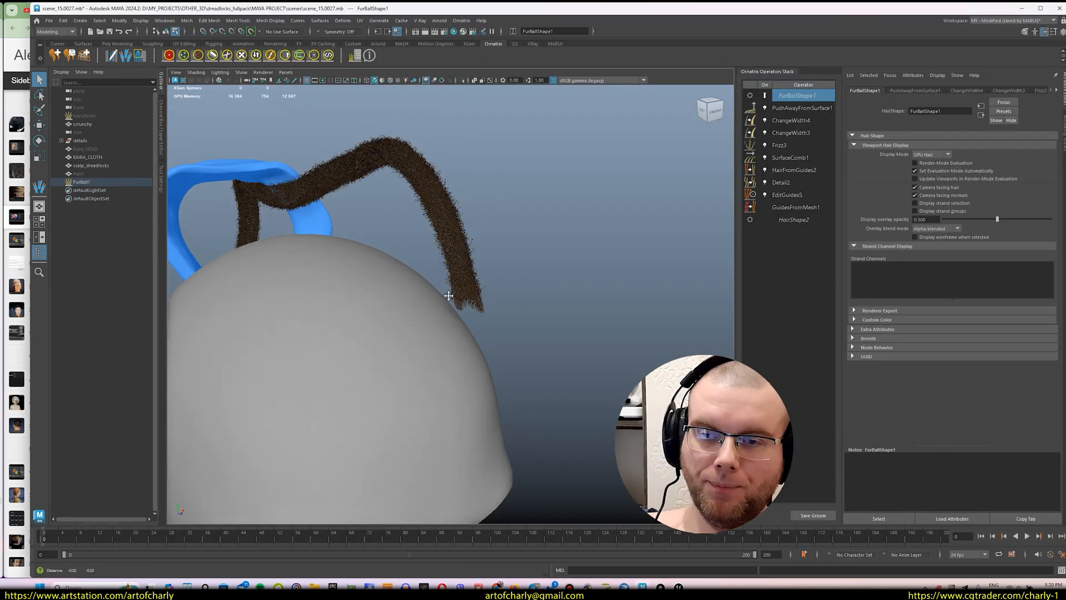
{"action": "left_click_drag", "start_coordinate": [450, 298], "coordinate": [457, 277], "text": "alt"}
{"action": "scroll", "coordinate": [458, 277], "scroll_direction": "up", "scroll_amount": 5}
{"action": "middle_click_drag", "start_coordinate": [458, 277], "coordinate": [472, 300], "text": "alt"}
{"action": "left_click_drag", "start_coordinate": [472, 300], "coordinate": [322, 274], "text": "alt"}
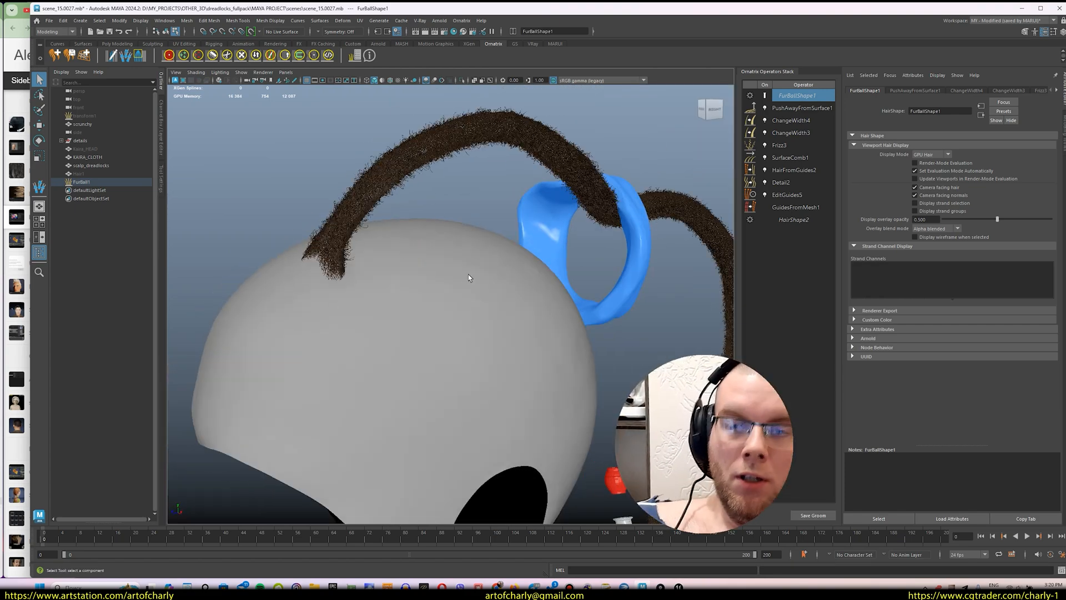
{"action": "left_click_drag", "start_coordinate": [468, 278], "coordinate": [430, 260], "text": "alt"}
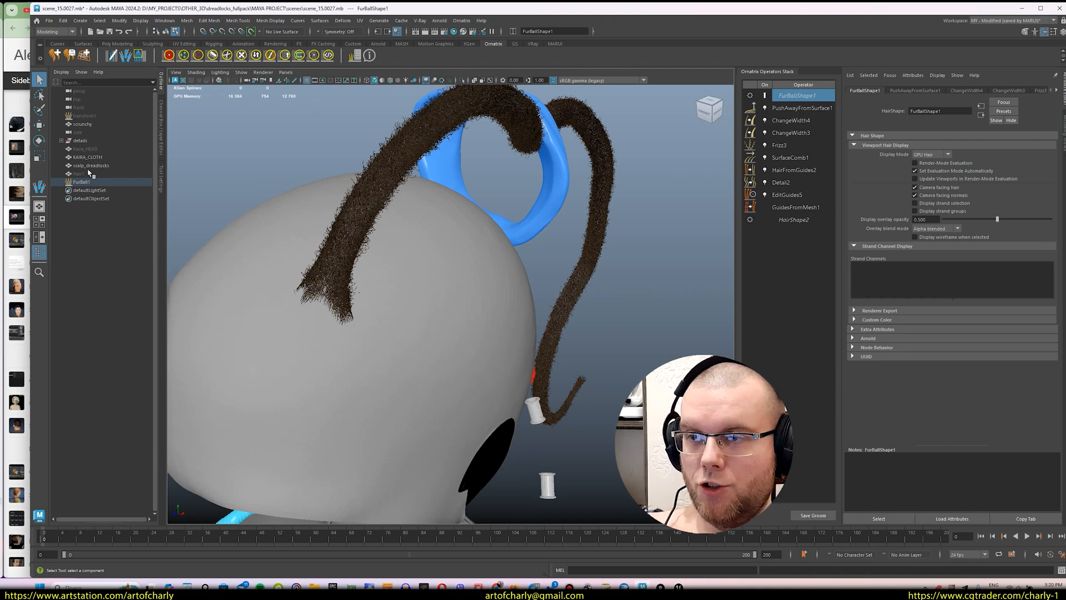
- Unhide the Hair1 mesh at the dreadlock's root and keep it selected
{"action": "left_click", "coordinate": [89, 174]}
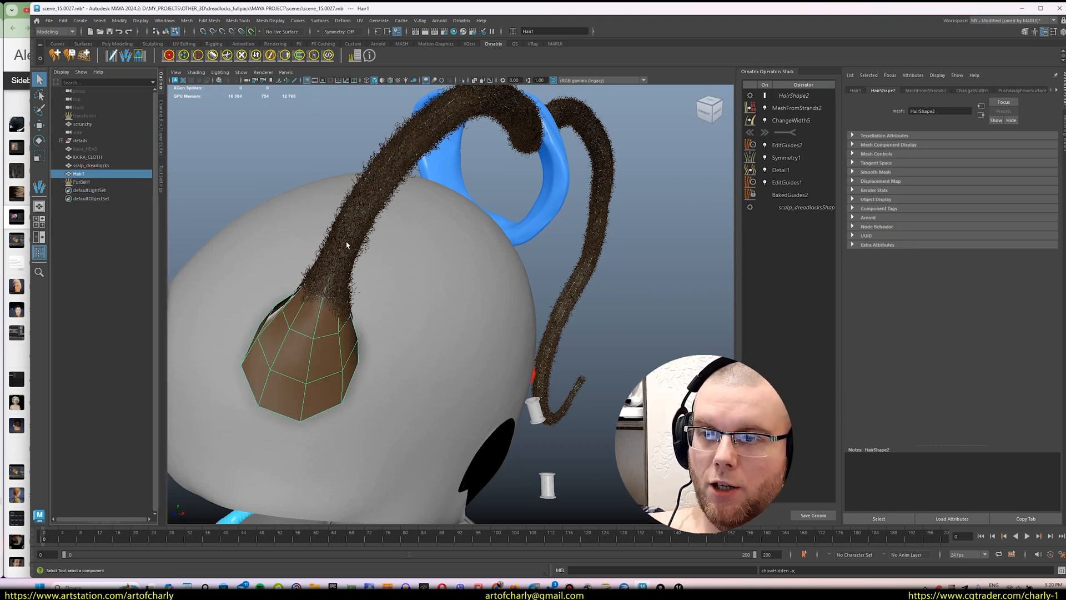
{"action": "left_click_drag", "start_coordinate": [349, 246], "coordinate": [390, 233], "text": "alt"}
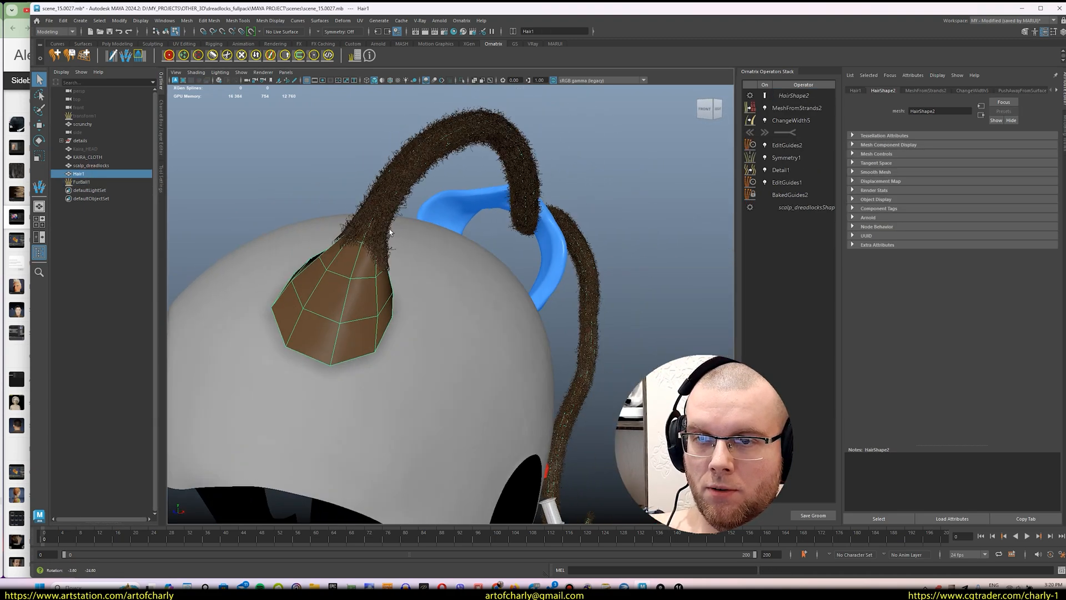
{"action": "mouse_move", "coordinate": [366, 286]}
{"action": "left_mouse_down", "text": "alt"}
{"action": "mouse_move", "coordinate": [436, 293]}
{"action": "mouse_move", "coordinate": [364, 300]}
{"action": "left_mouse_up", "text": "alt"}
{"action": "left_click", "coordinate": [95, 182]}
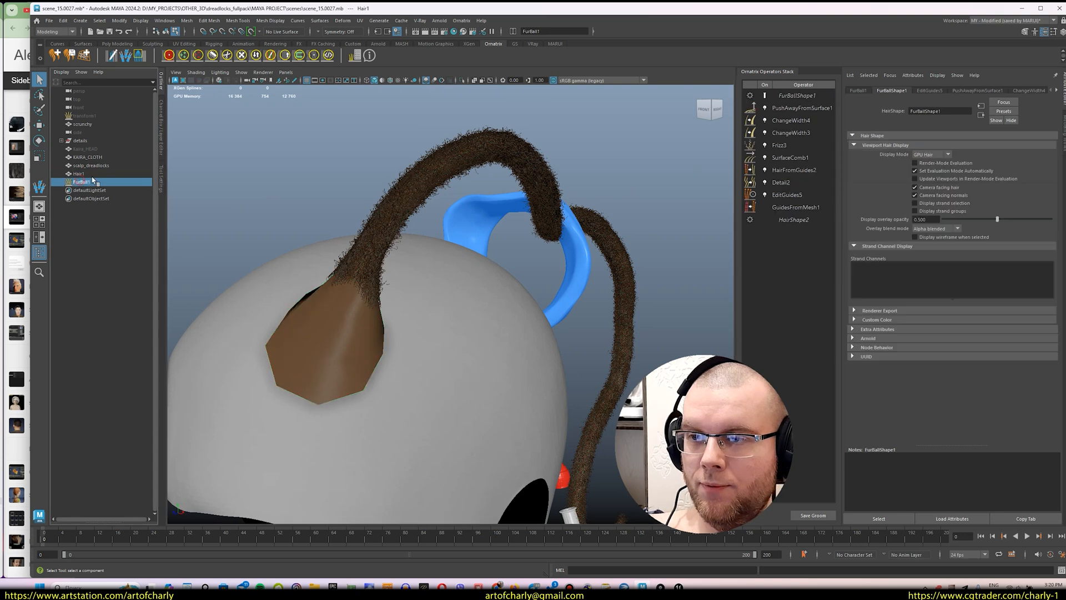
{"action": "left_click", "coordinate": [93, 174]}
- Generate hair from mesh strips on the HairShape2 mesh of Hair1
{"action": "left_click", "coordinate": [457, 21]}
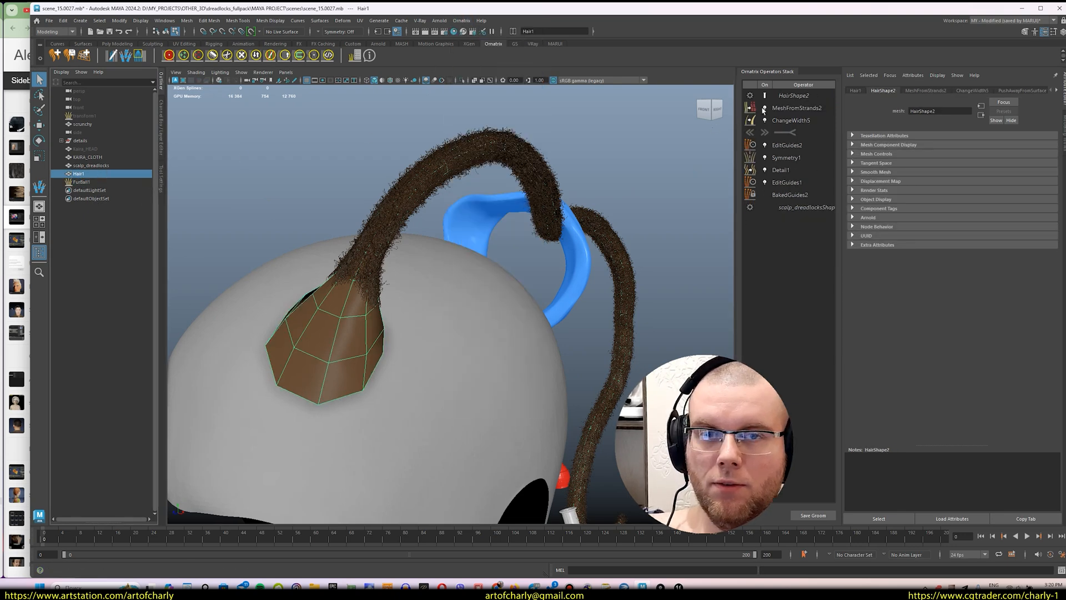
{"action": "left_click", "coordinate": [791, 96]}
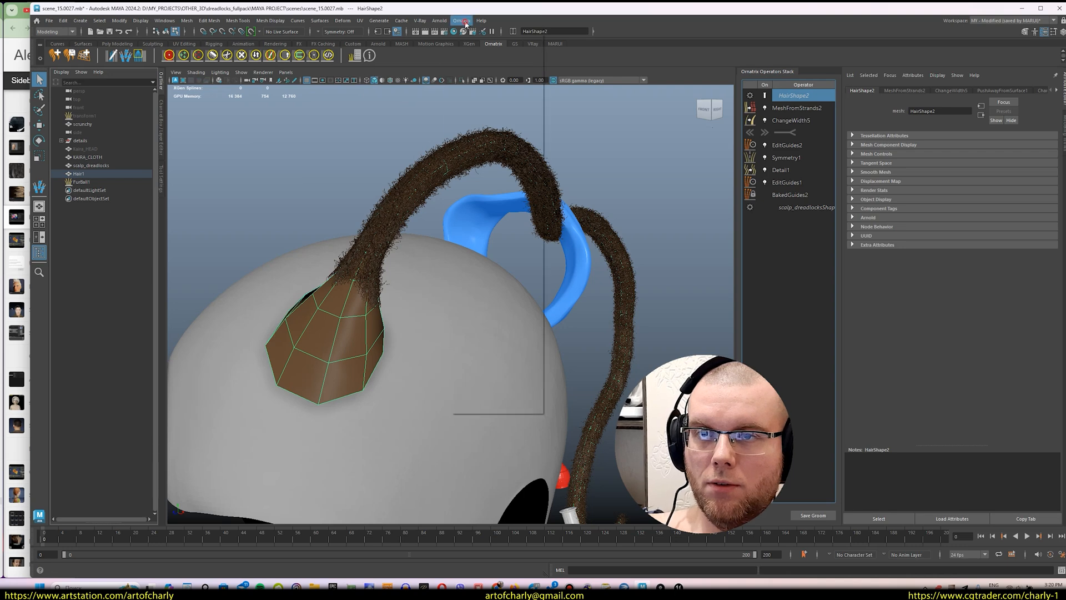
{"action": "left_click", "coordinate": [462, 20]}
{"action": "left_click", "coordinate": [489, 109]}
{"action": "left_click_drag", "start_coordinate": [404, 276], "coordinate": [462, 286], "text": "alt"}
- Set HairFromMeshStrips1 to a view percentage of 100 and 70 points per strand
{"action": "left_click", "coordinate": [802, 109]}
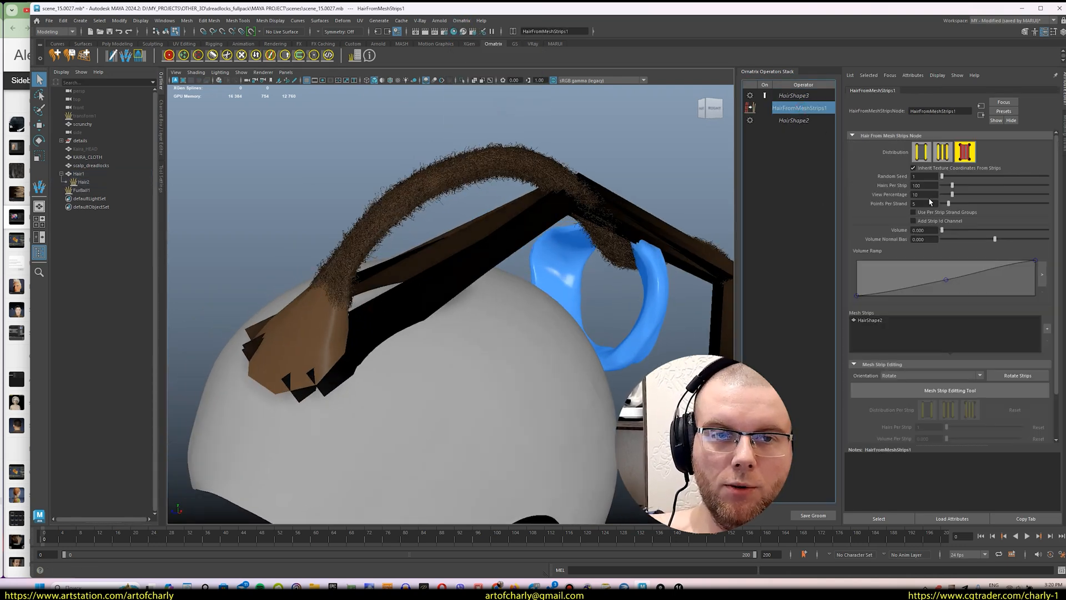
{"action": "left_click", "coordinate": [927, 194]}
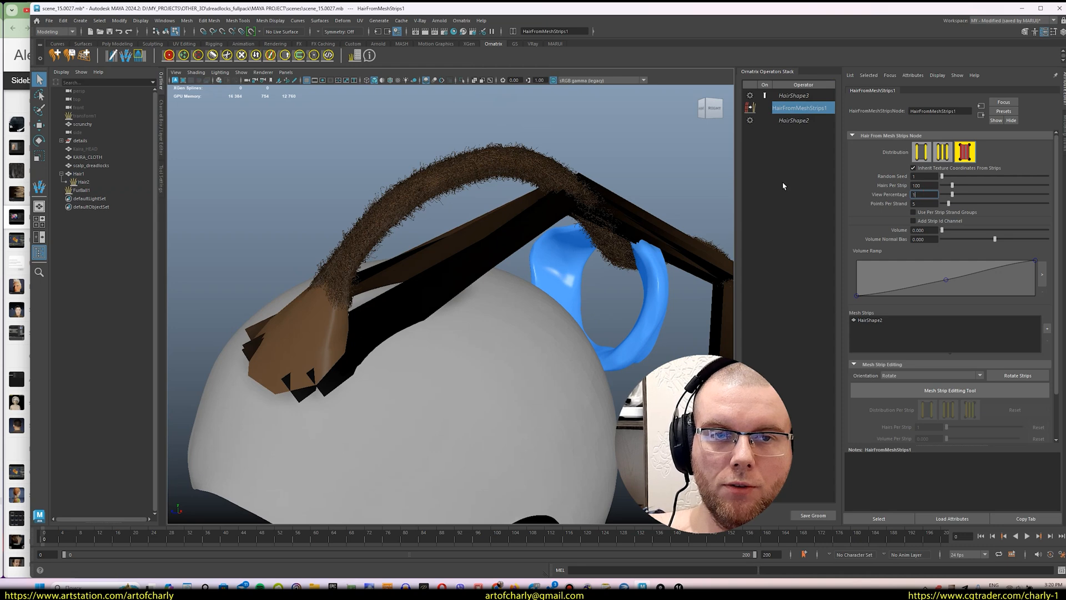
{"action": "type", "text": "00"}
{"action": "key", "text": "Return"}
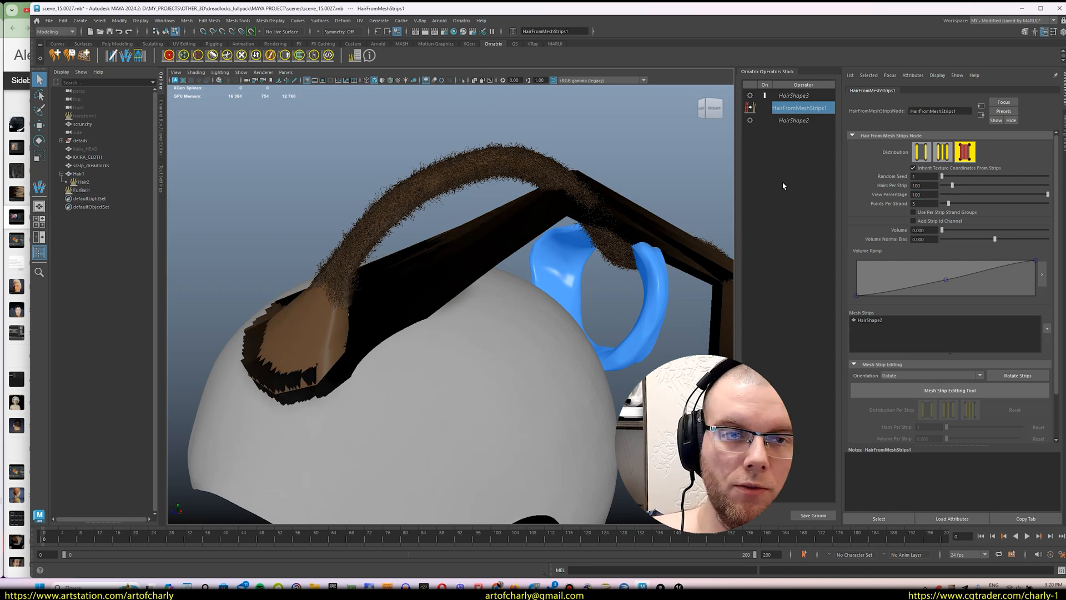
{"action": "double_click", "coordinate": [929, 203]}
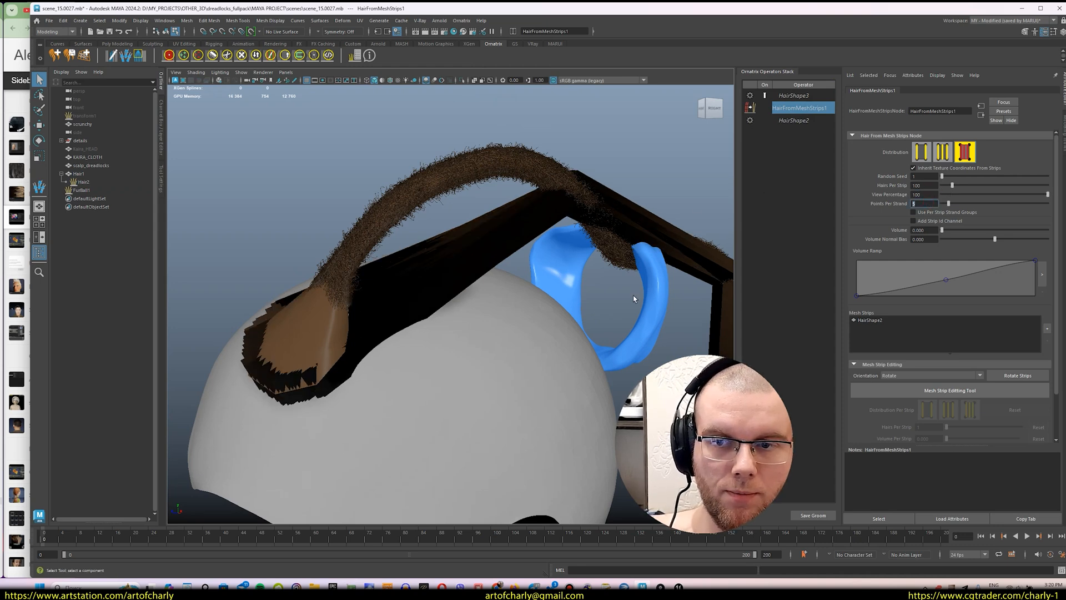
{"action": "type", "text": "70"}
{"action": "key", "text": "Return"}
{"action": "left_click_drag", "start_coordinate": [458, 266], "coordinate": [489, 270], "text": "alt"}
- Copy the GenerateStrandData1 and ue width operators from transform1 and paste them above HairFromMeshStrips1 in Hair2's stack
{"action": "left_click", "coordinate": [91, 116]}
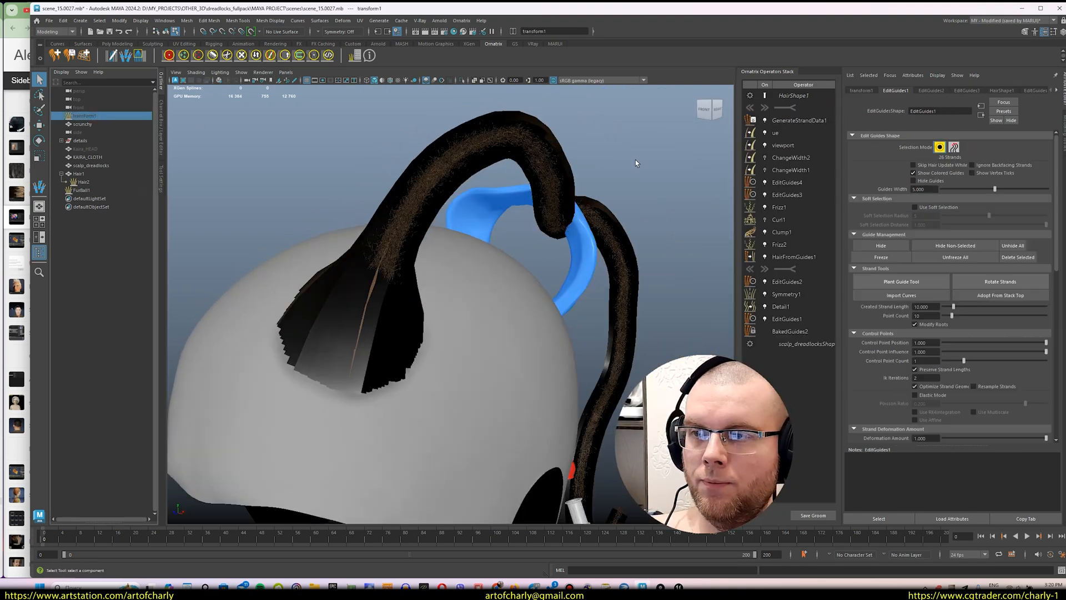
{"action": "left_click", "coordinate": [781, 133]}
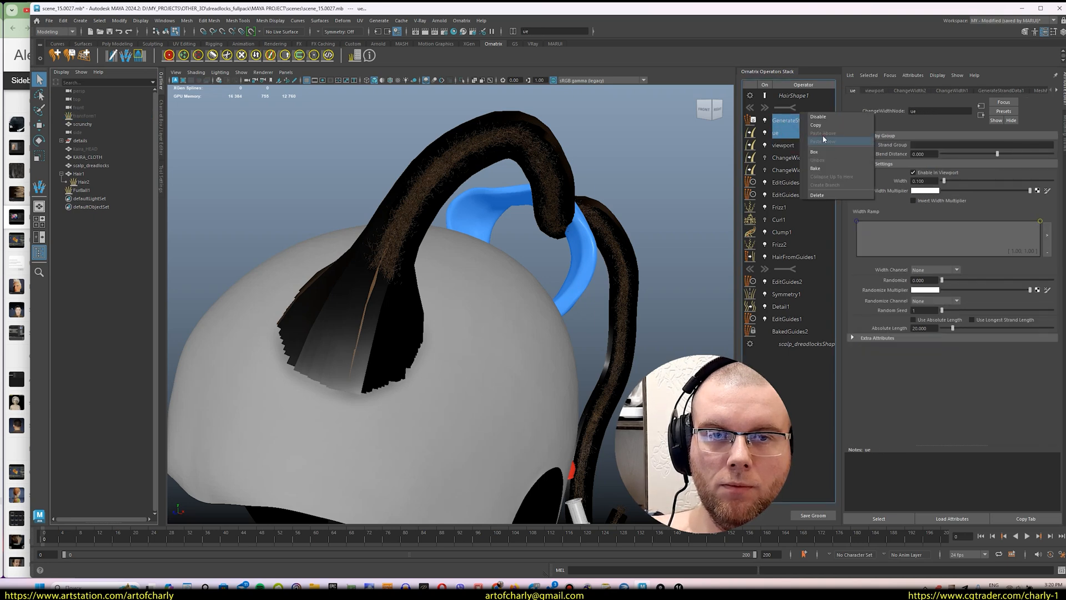
{"action": "left_click", "coordinate": [83, 190]}
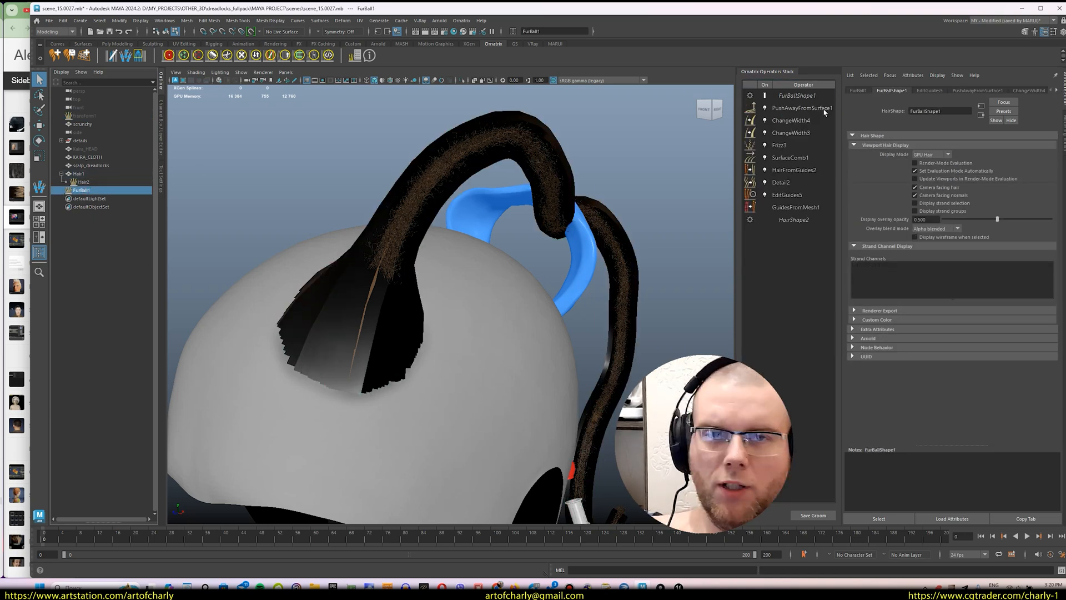
{"action": "left_click", "coordinate": [83, 182]}
{"action": "right_click", "coordinate": [803, 107]}
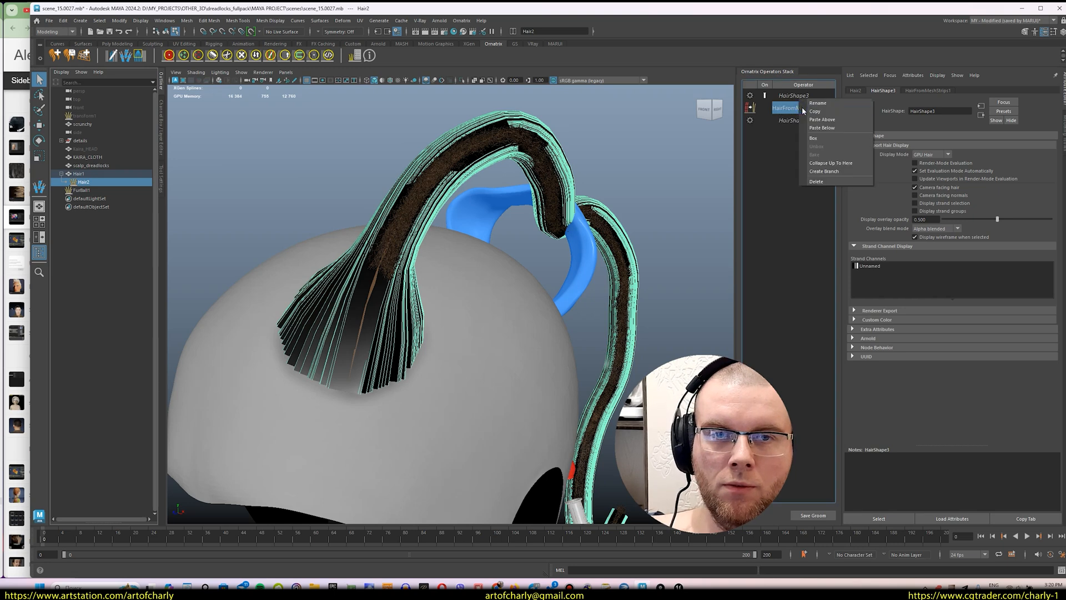
{"action": "left_click", "coordinate": [836, 124]}
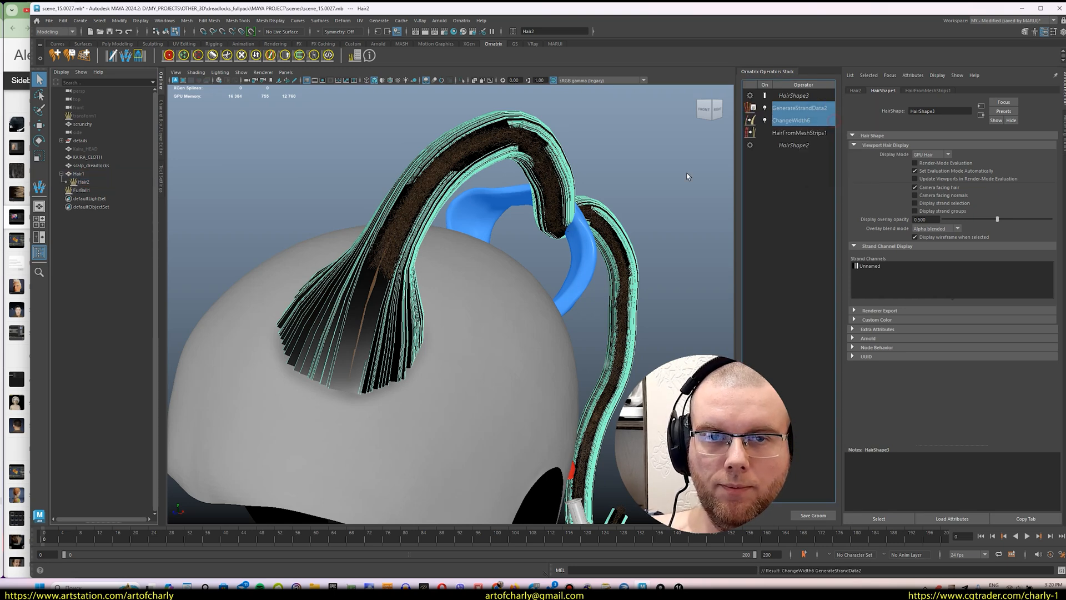
{"action": "left_click_drag", "start_coordinate": [442, 250], "coordinate": [458, 249], "text": "alt"}
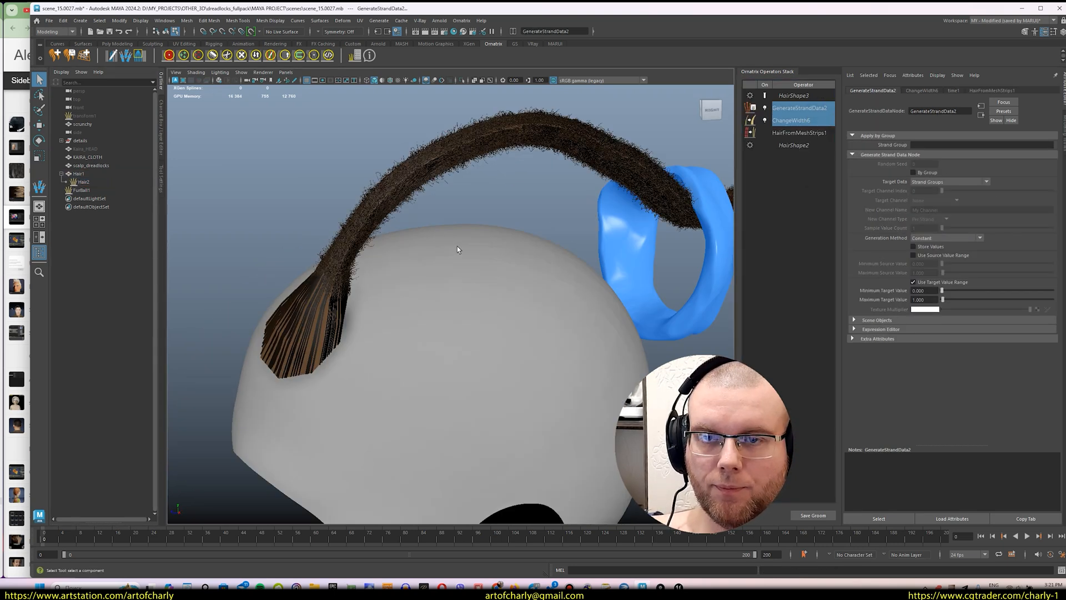
- Add a Frizz operator directly above HairFromMeshStrips1 in Hair2's stack
{"action": "left_click", "coordinate": [802, 96]}
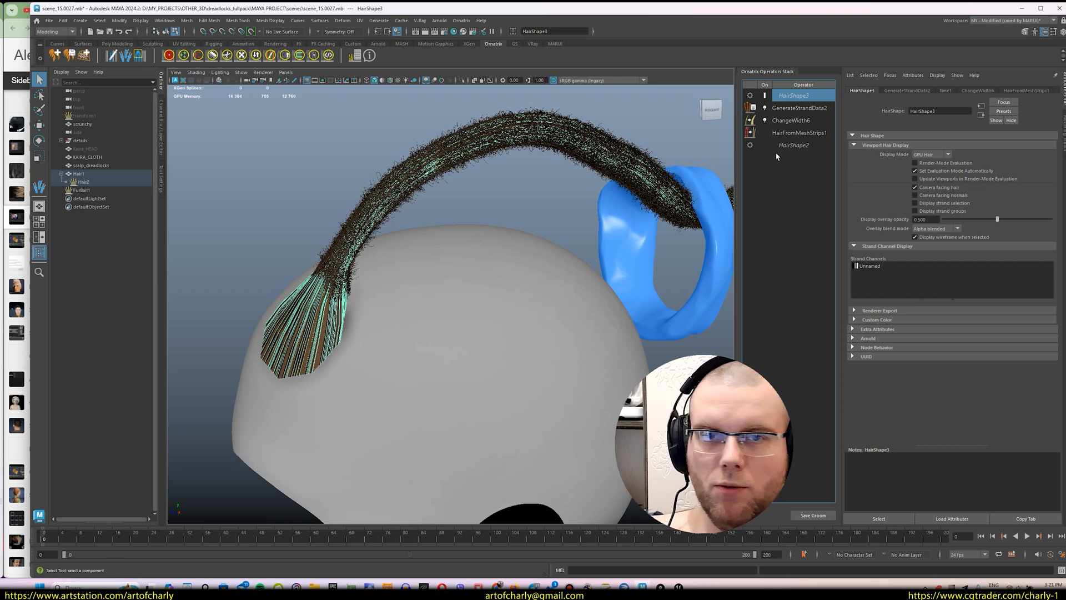
{"action": "left_click", "coordinate": [806, 108]}
{"action": "left_click", "coordinate": [805, 121]}
{"action": "left_click", "coordinate": [803, 133]}
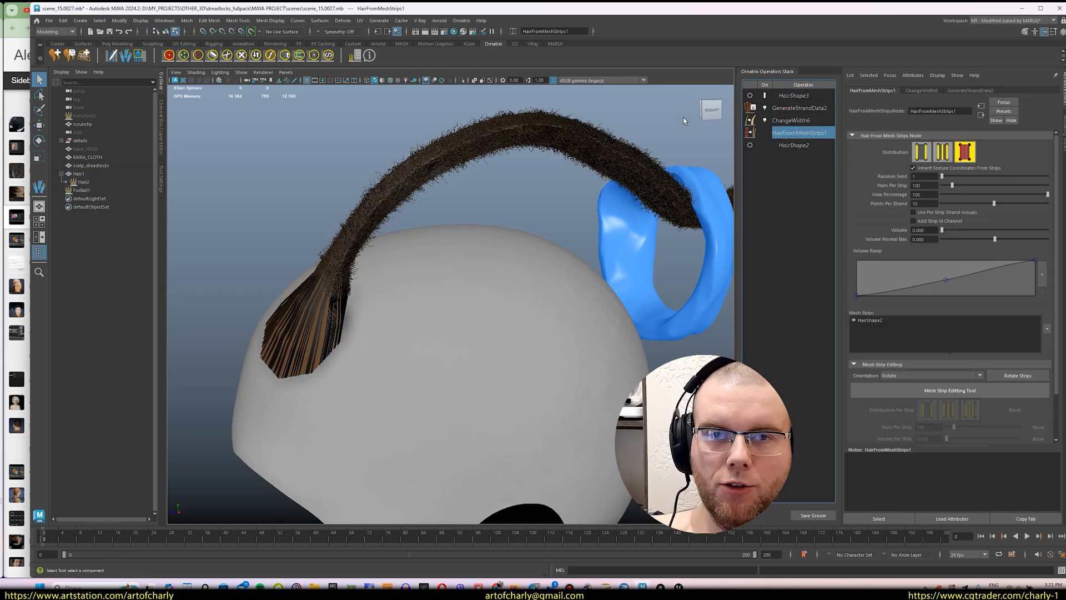
{"action": "left_click", "coordinate": [463, 21]}
{"action": "left_click", "coordinate": [484, 147]}
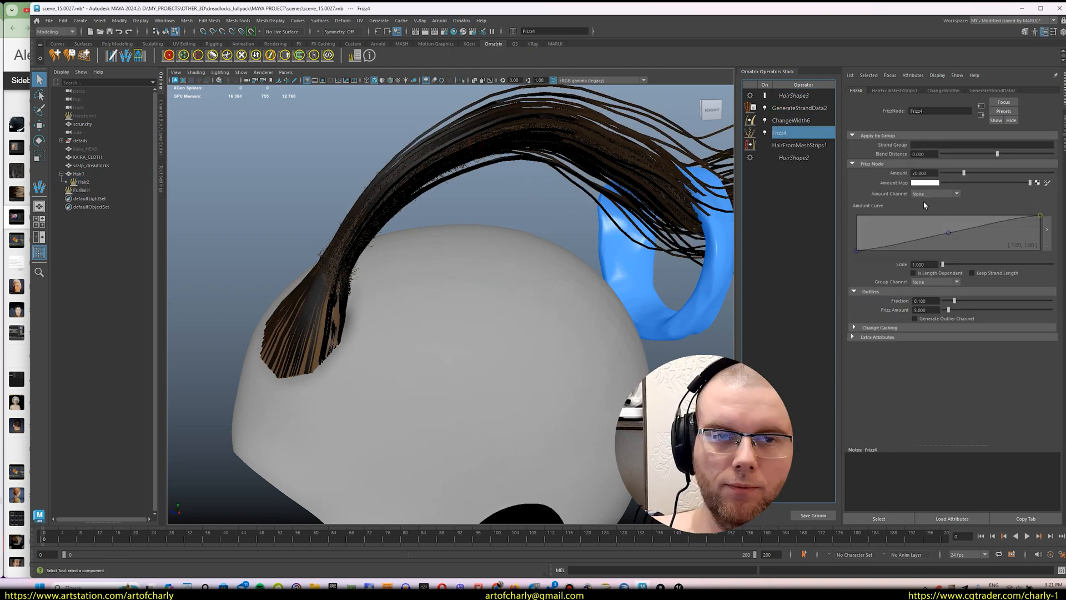
- Copy the Frizz1 operator from transform1 and paste it into Hair2's stack next to Frizz4
{"action": "left_click", "coordinate": [76, 116]}
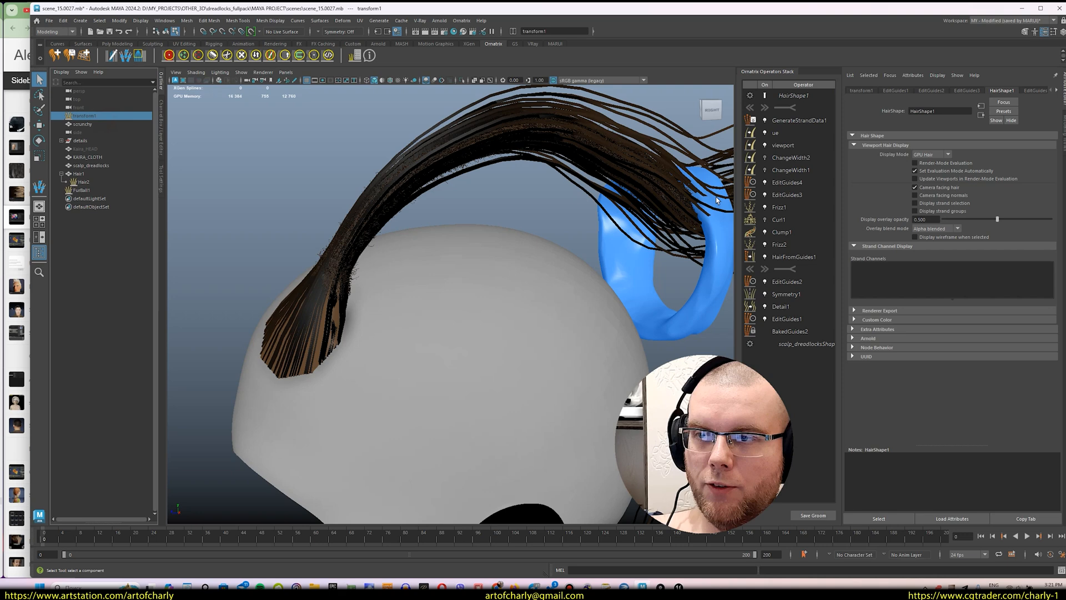
{"action": "left_click", "coordinate": [784, 207]}
{"action": "right_click", "coordinate": [786, 208]}
{"action": "left_click", "coordinate": [808, 226]}
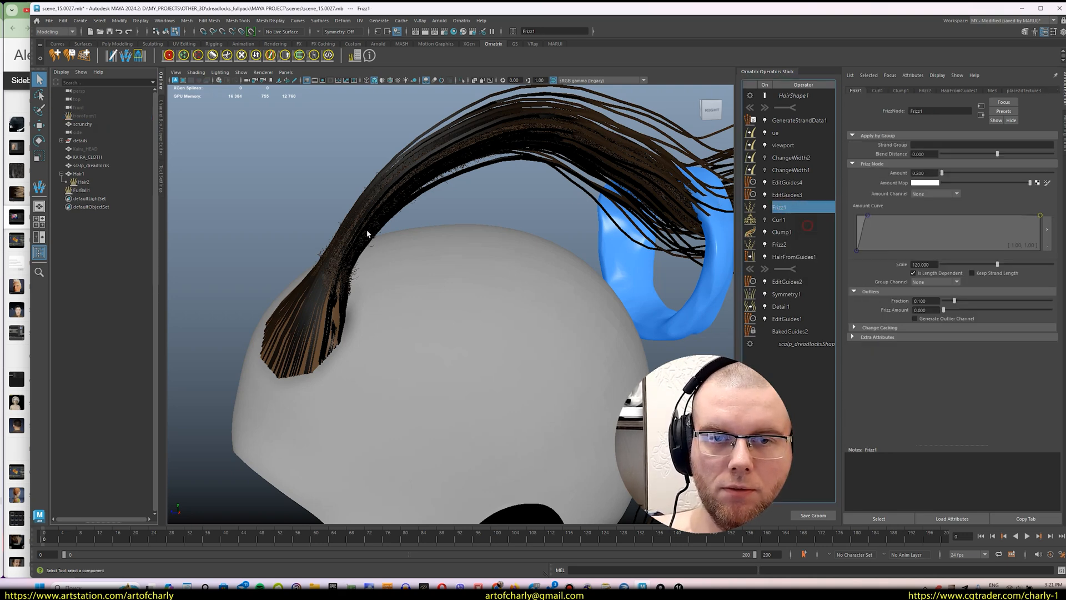
{"action": "left_click", "coordinate": [89, 182]}
{"action": "left_click", "coordinate": [789, 132]}
{"action": "right_click", "coordinate": [791, 129]}
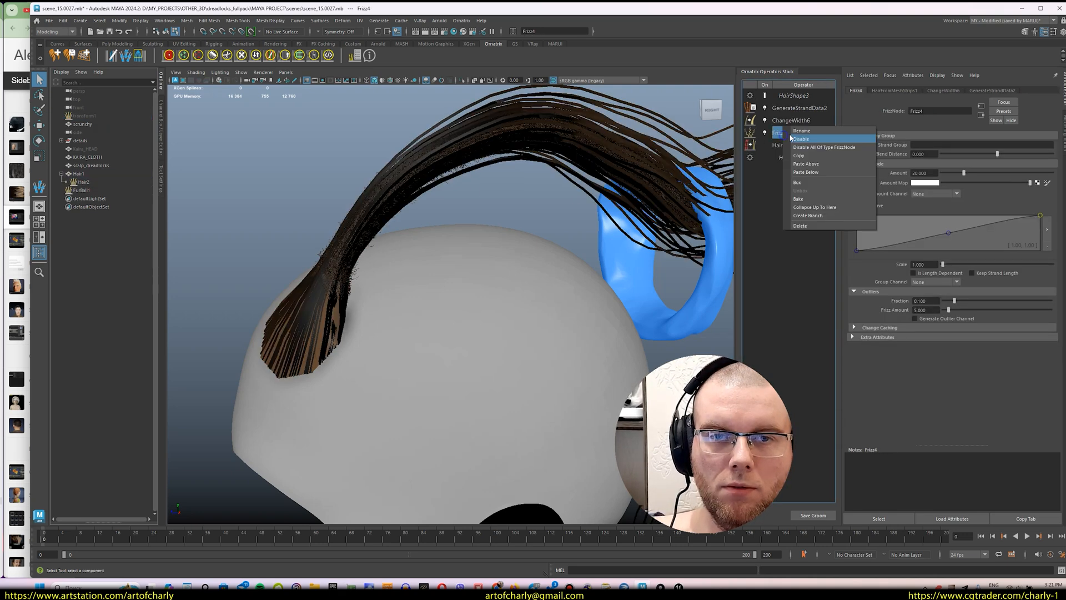
{"action": "left_click", "coordinate": [818, 172]}
{"action": "left_click", "coordinate": [779, 145]}
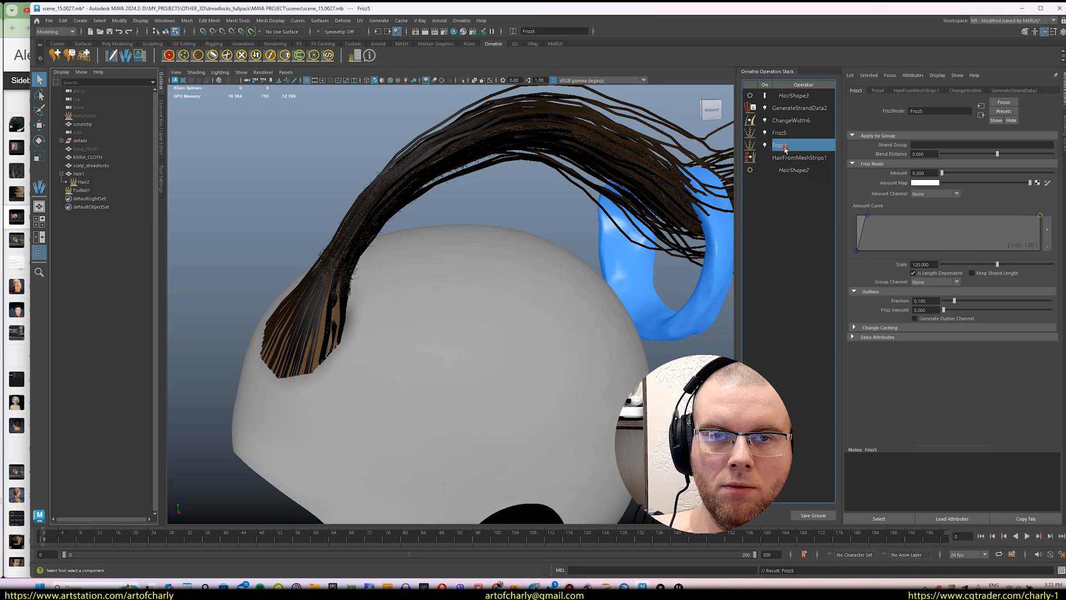
- Delete the Frizz4 operator from Hair2's stack and select Frizz5
{"action": "right_click", "coordinate": [780, 143]}
{"action": "left_click", "coordinate": [803, 238]}
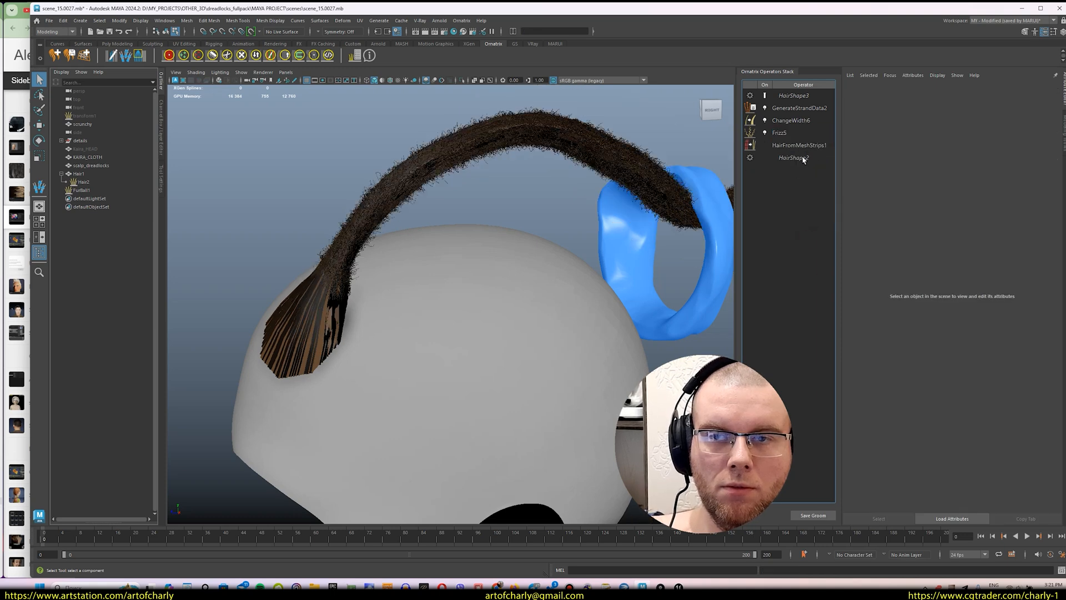
{"action": "left_click", "coordinate": [783, 133]}
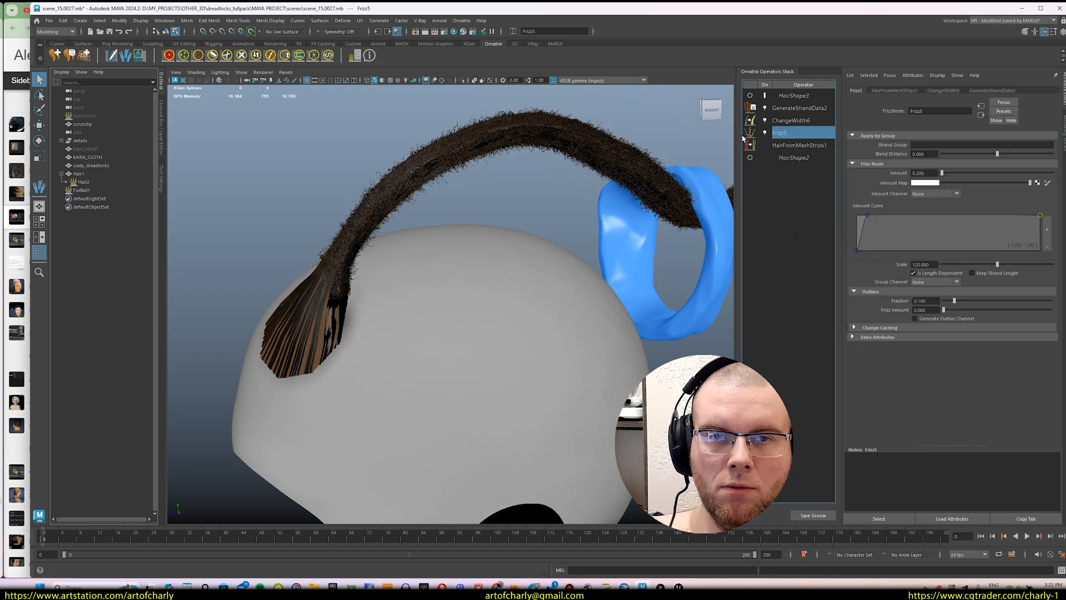
- Export HairShape3 as Ornatrix Alembic with Use Render Version enabled, overwriting main_dreadlock.abc, and view the dreadlock in Unreal Engine
{"action": "left_click", "coordinate": [795, 95]}
{"action": "left_click", "coordinate": [49, 21]}
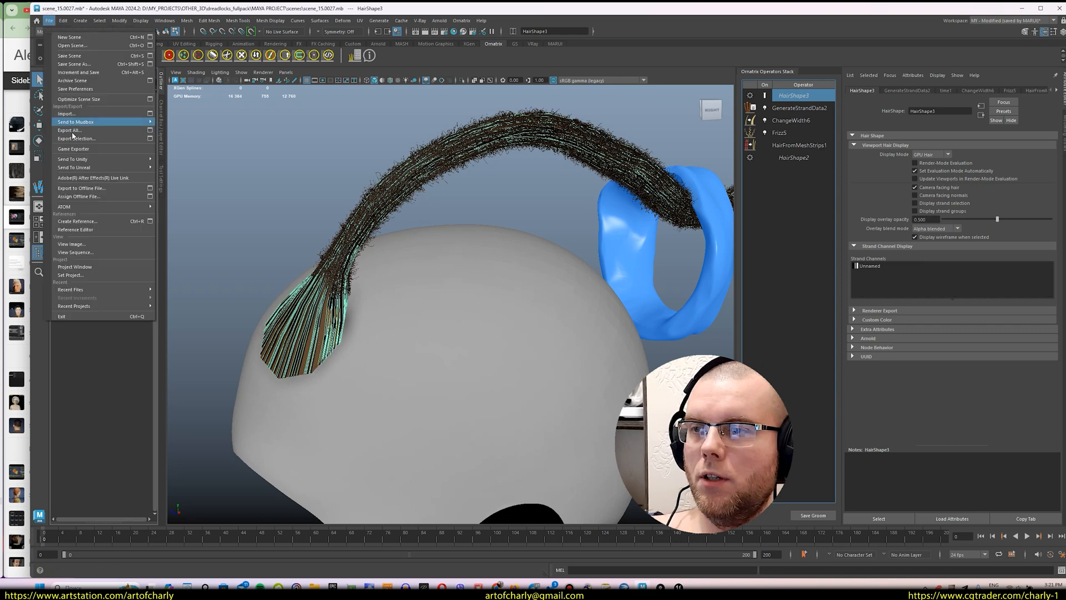
{"action": "left_click", "coordinate": [150, 138]}
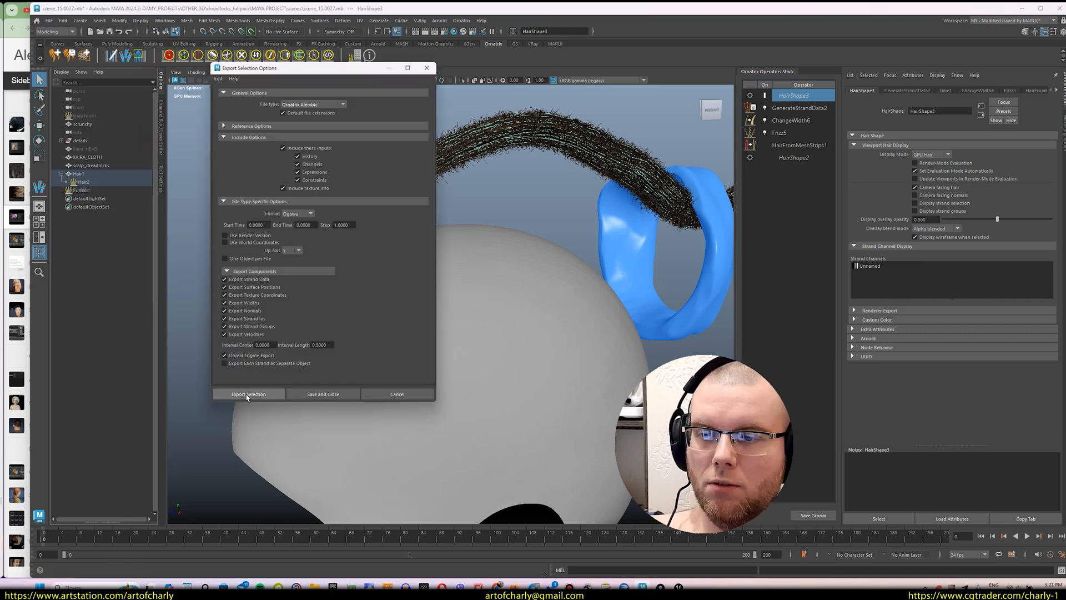
{"action": "left_click", "coordinate": [243, 235]}
{"action": "left_click", "coordinate": [249, 394]}
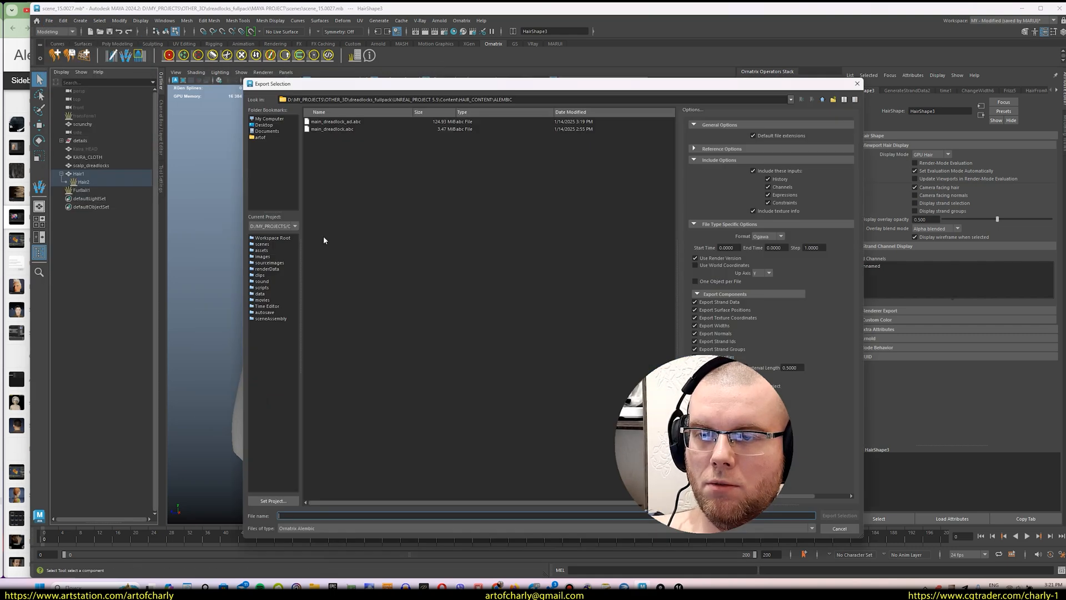
{"action": "double_click", "coordinate": [340, 129]}
{"action": "left_click", "coordinate": [535, 323]}
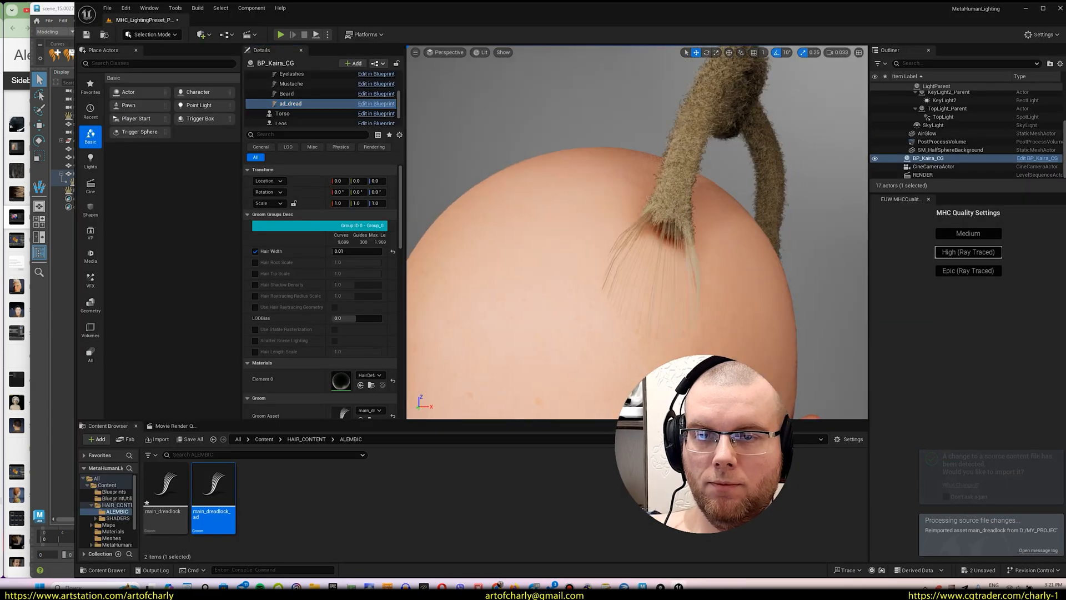
{"action": "left_click_drag", "start_coordinate": [573, 260], "coordinate": [533, 288], "text": "alt"}
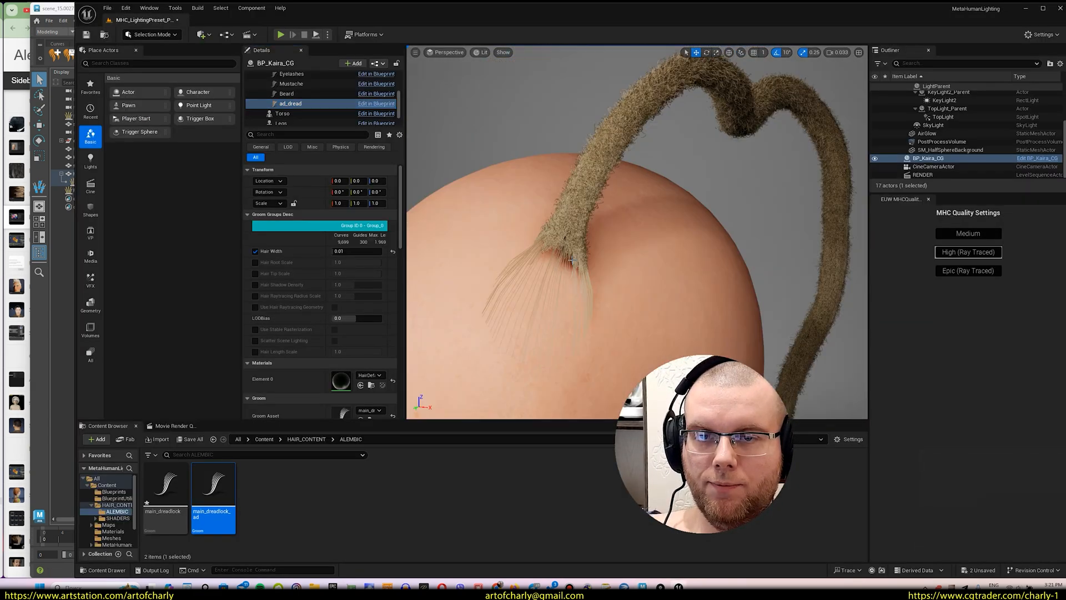
- Back in Maya, set HairFromMeshStrips1 to the second distribution option with 1000 hairs per strip
{"action": "left_click", "coordinate": [642, 586]}
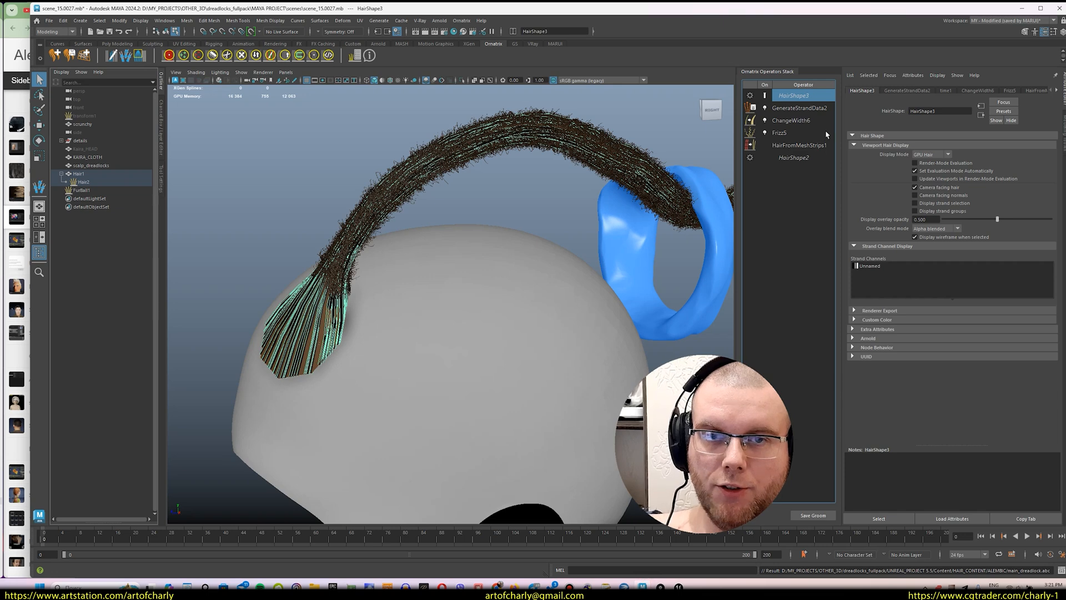
{"action": "left_click", "coordinate": [791, 120]}
{"action": "left_click", "coordinate": [800, 145]}
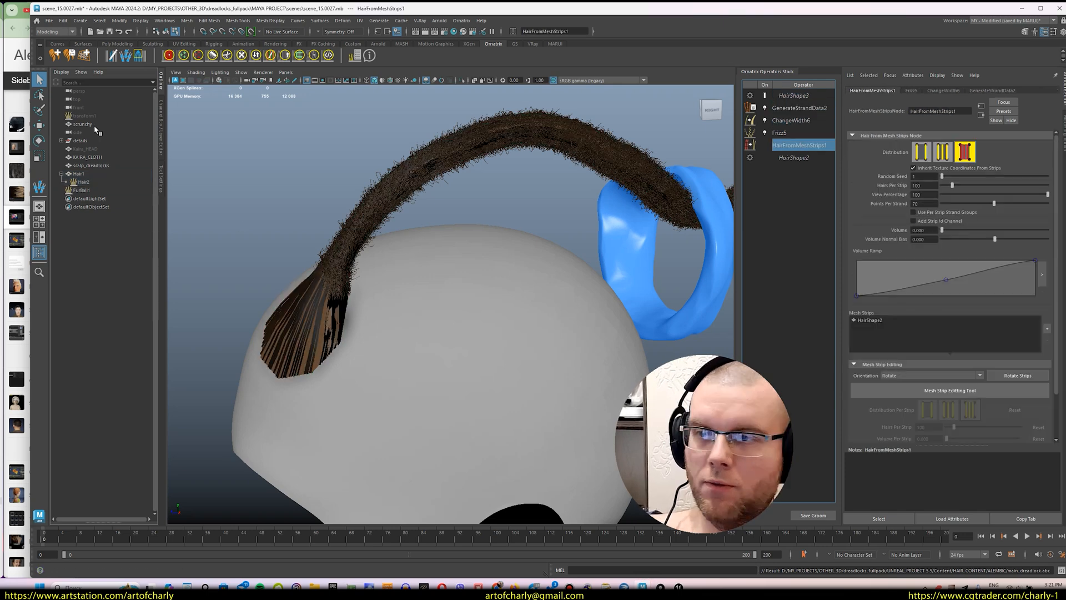
{"action": "left_click", "coordinate": [936, 186]}
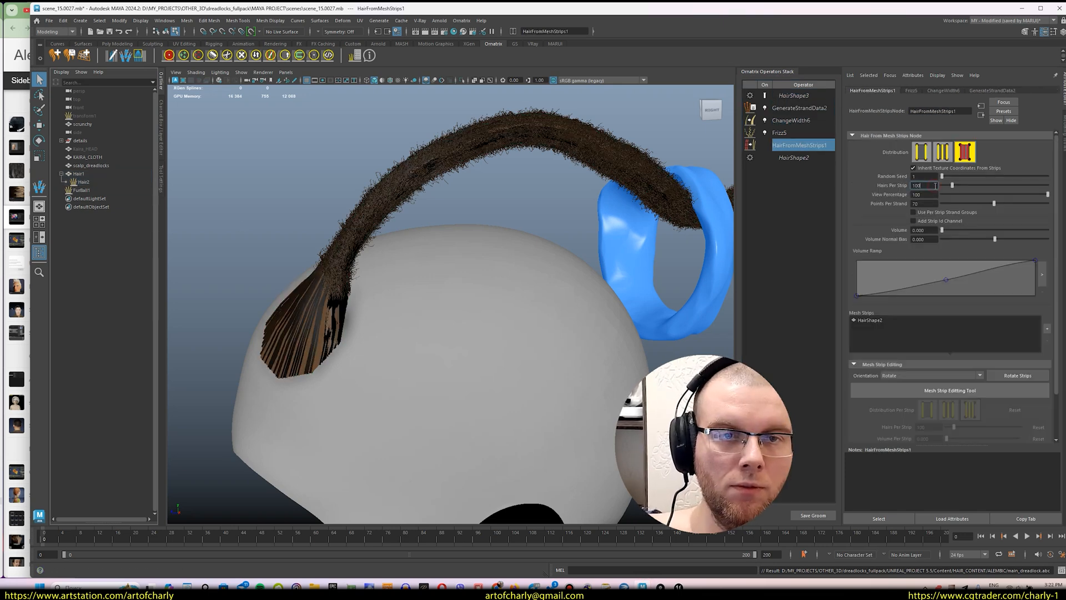
{"action": "left_click", "coordinate": [948, 158]}
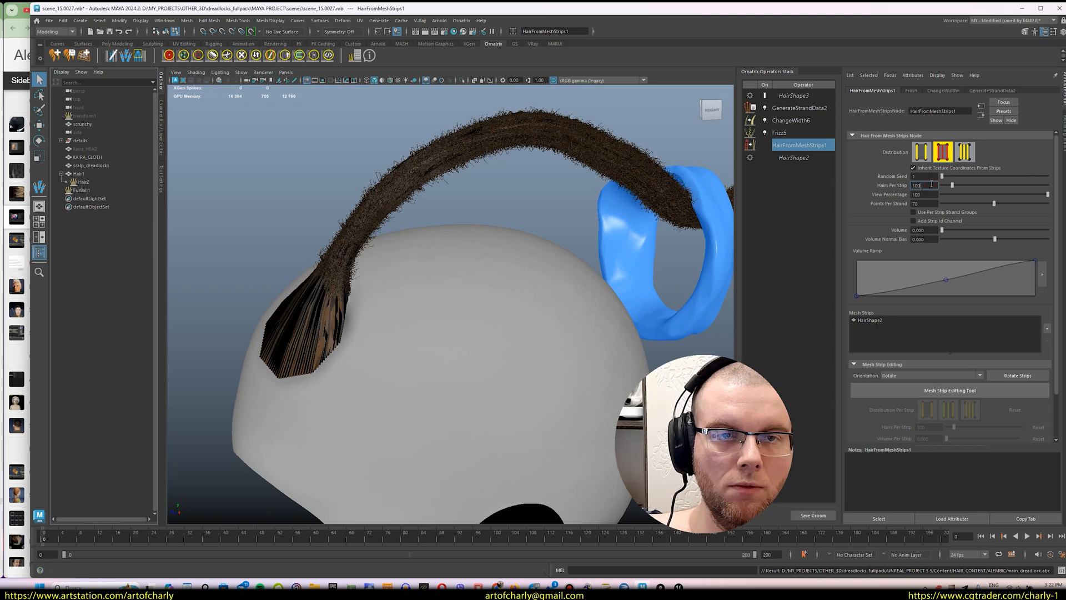
{"action": "type", "text": "0"}
{"action": "key", "text": "Return"}
- Export HairShape3 again with the stored Ornatrix Alembic options, overwriting main_dreadlock.abc
{"action": "left_click", "coordinate": [794, 96]}
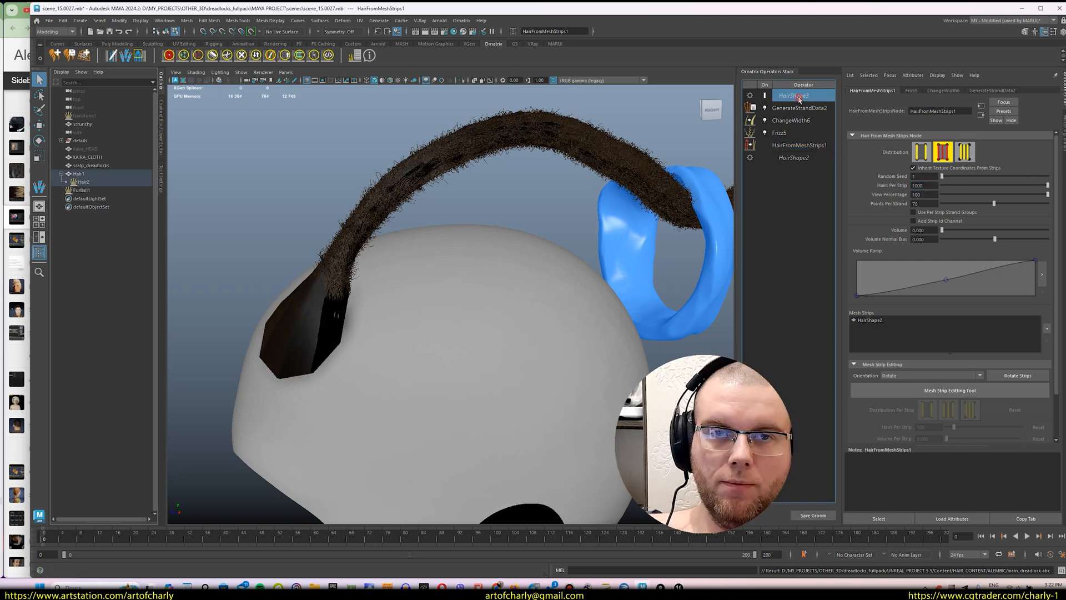
{"action": "left_click", "coordinate": [49, 20]}
{"action": "left_click", "coordinate": [150, 139]}
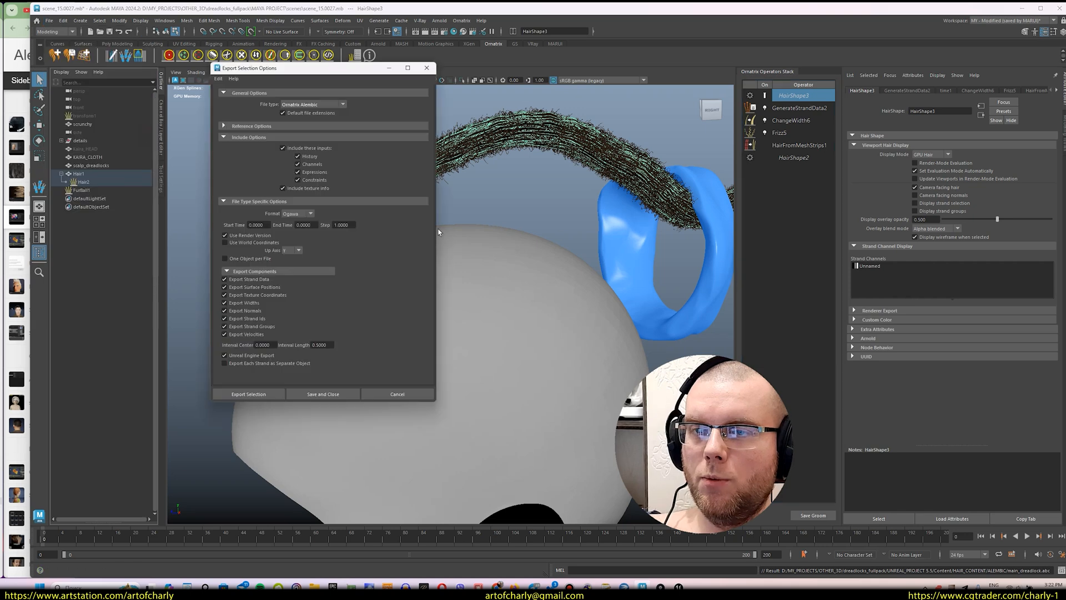
{"action": "left_click", "coordinate": [249, 394]}
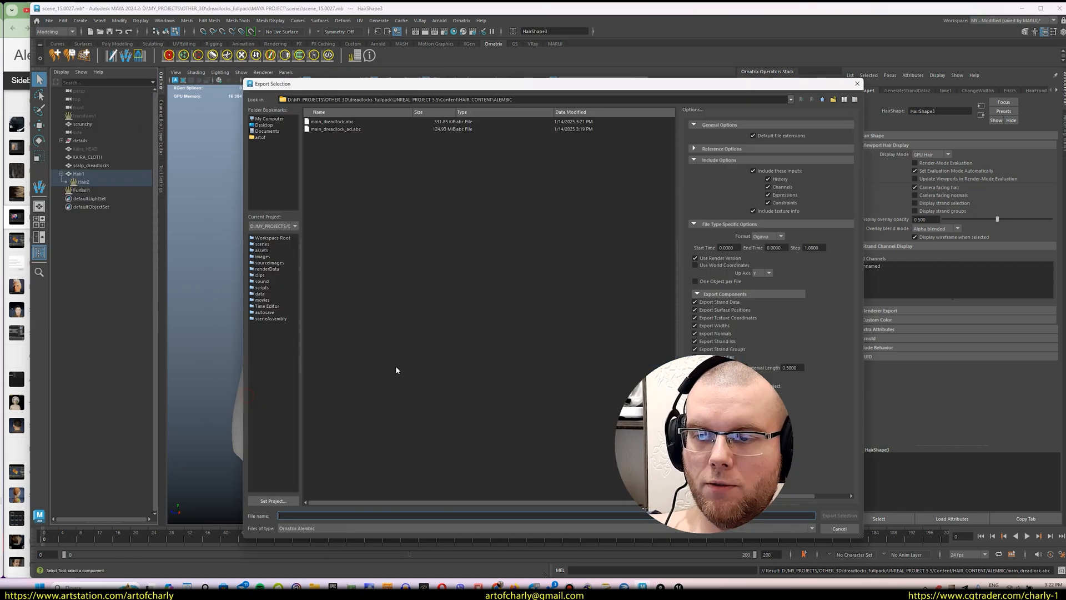
{"action": "double_click", "coordinate": [333, 121]}
{"action": "left_click", "coordinate": [536, 323]}
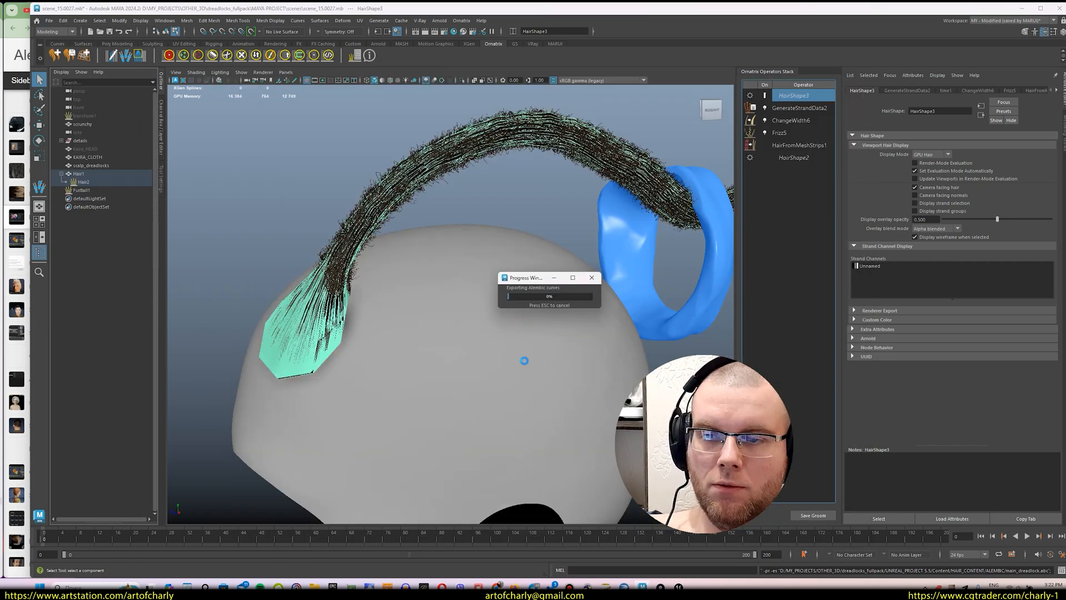
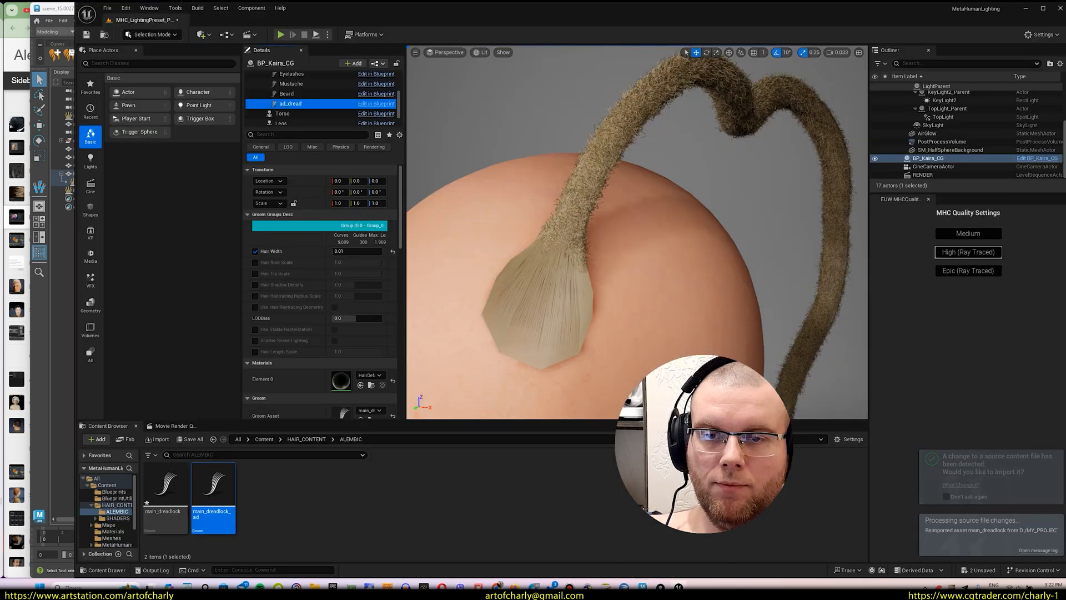
- In Unreal Engine, examine the root and strands of the reimported dreadlock from several angles
{"action": "left_click_drag", "start_coordinate": [722, 234], "coordinate": [583, 234], "text": "alt"}
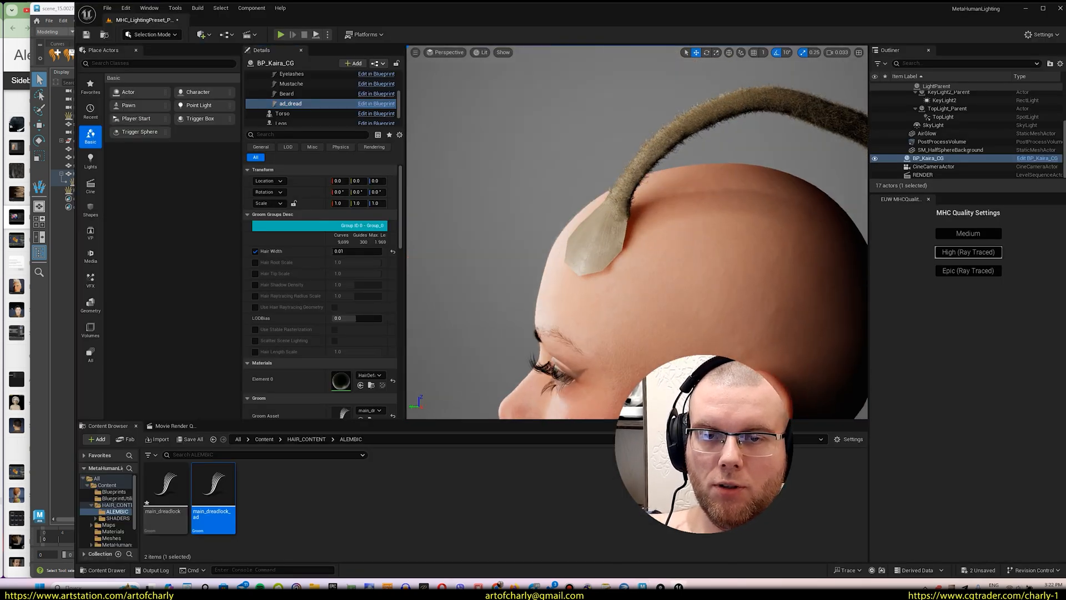
{"action": "left_click_drag", "start_coordinate": [622, 276], "coordinate": [758, 295], "text": "alt"}
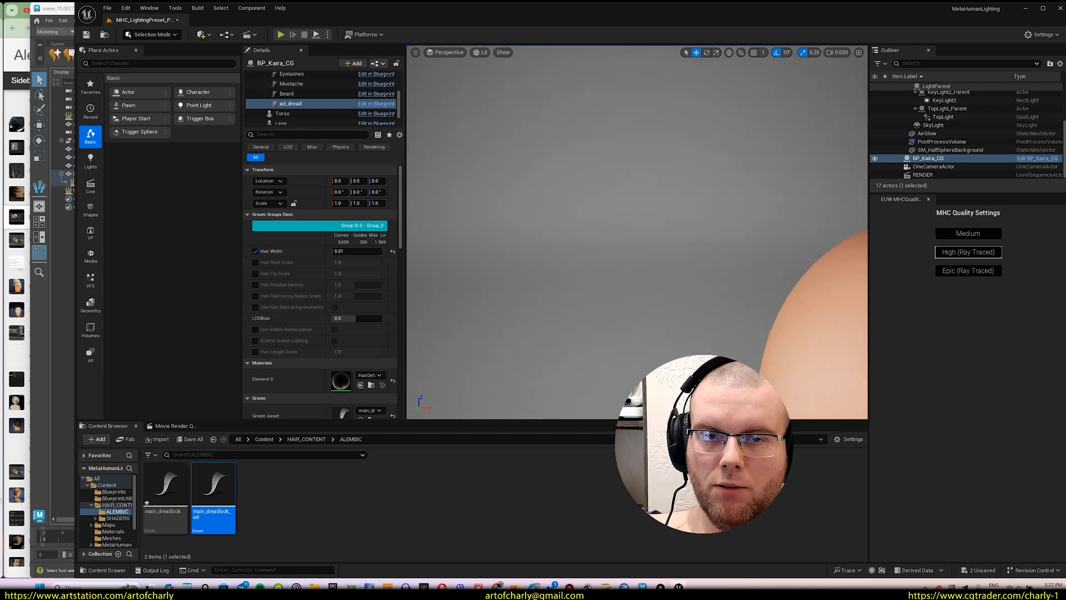
{"action": "left_click_drag", "start_coordinate": [624, 132], "coordinate": [552, 101], "text": "alt"}
{"action": "left_click_drag", "start_coordinate": [670, 205], "coordinate": [591, 312], "text": "alt"}
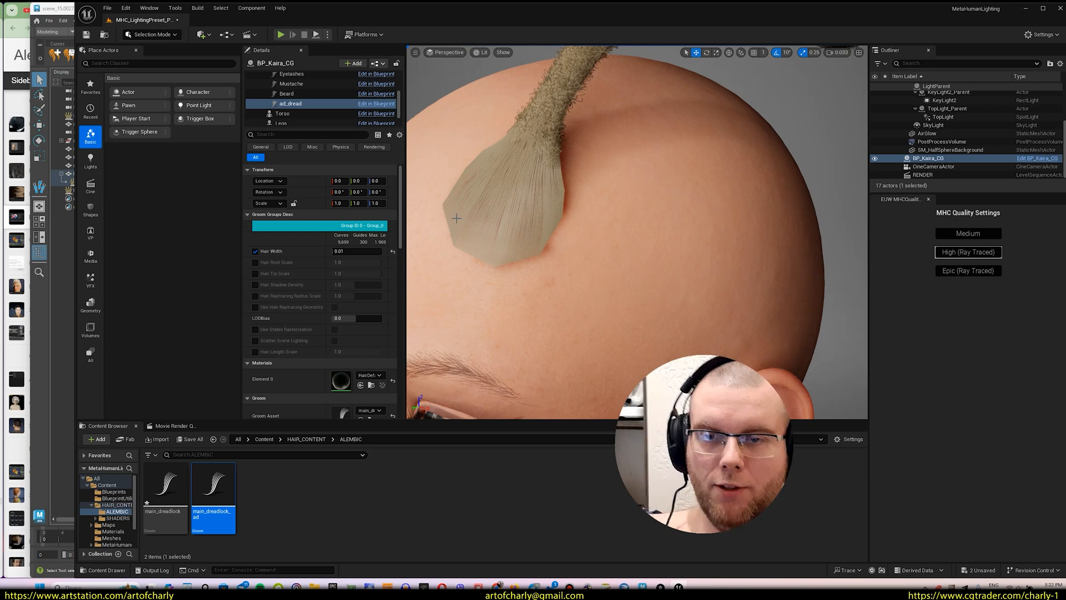
{"action": "left_click_drag", "start_coordinate": [496, 231], "coordinate": [540, 243], "text": "alt"}
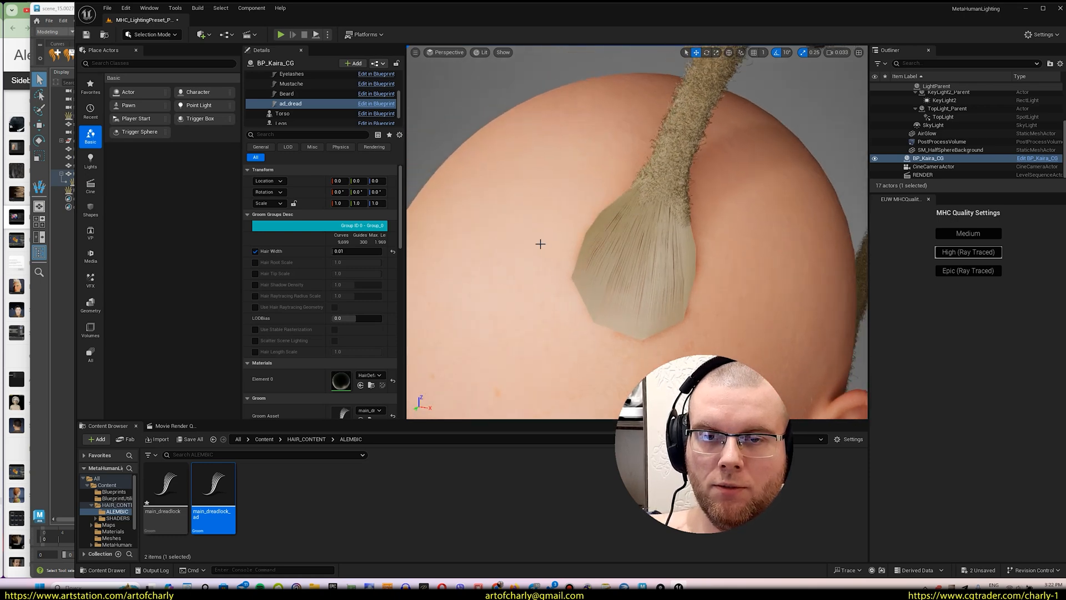
{"action": "left_click_drag", "start_coordinate": [687, 276], "coordinate": [612, 254], "text": "alt"}
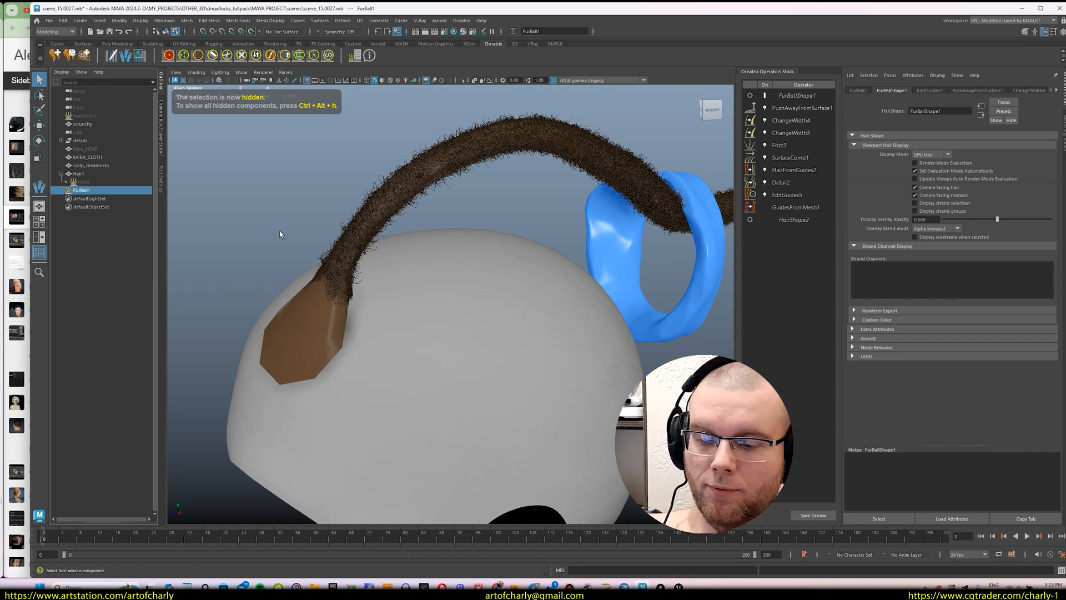
- In Maya, hide FurBall1 and show it again to compare the dreadlock with and without its fuzz
{"action": "key", "text": "ctrl+h"}
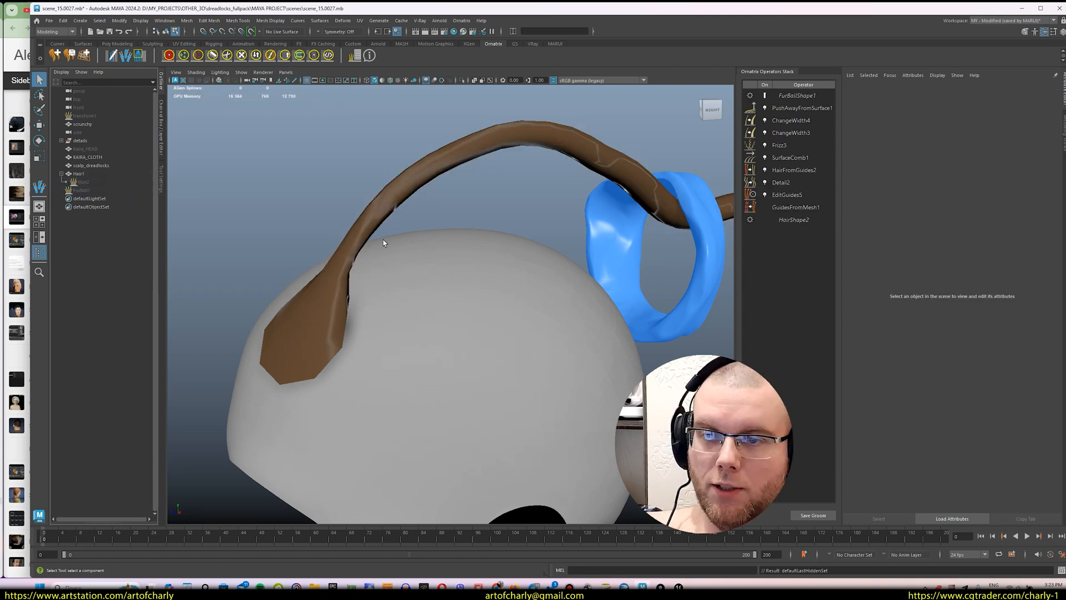
{"action": "key", "text": "ctrl+shift+h"}
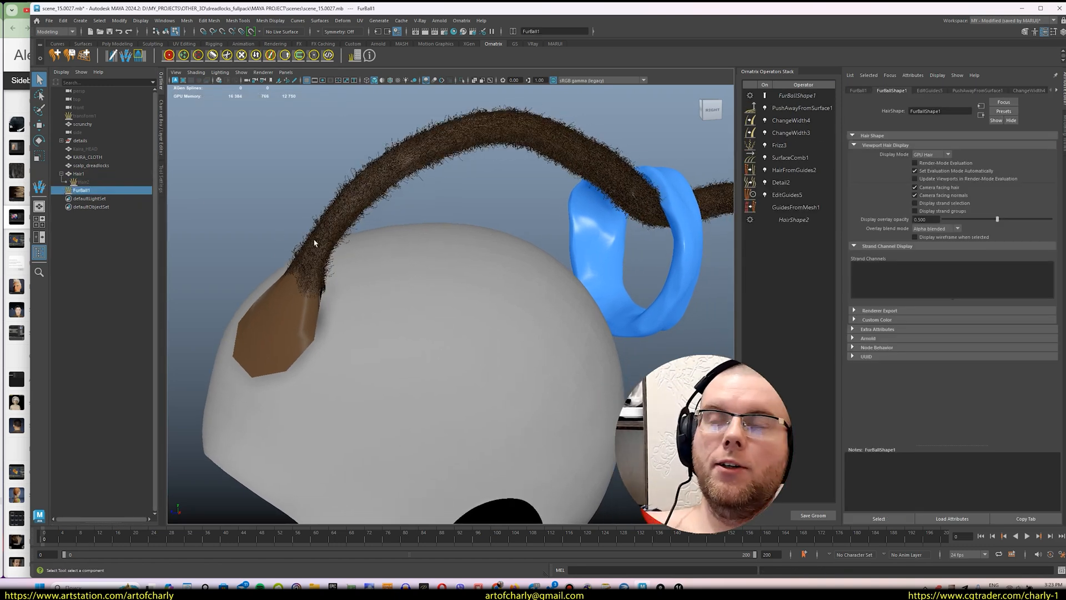
{"action": "left_click_drag", "start_coordinate": [315, 243], "coordinate": [441, 240], "text": "alt"}
{"action": "left_click_drag", "start_coordinate": [264, 261], "coordinate": [250, 234], "text": "alt"}
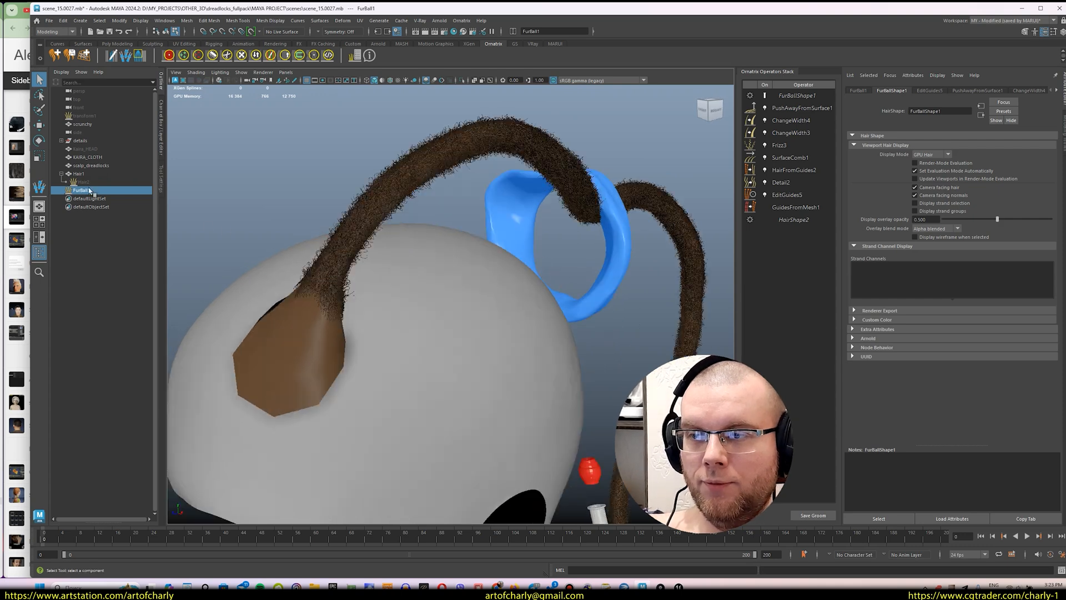
{"action": "left_click", "coordinate": [87, 182]}
{"action": "left_click", "coordinate": [87, 190]}
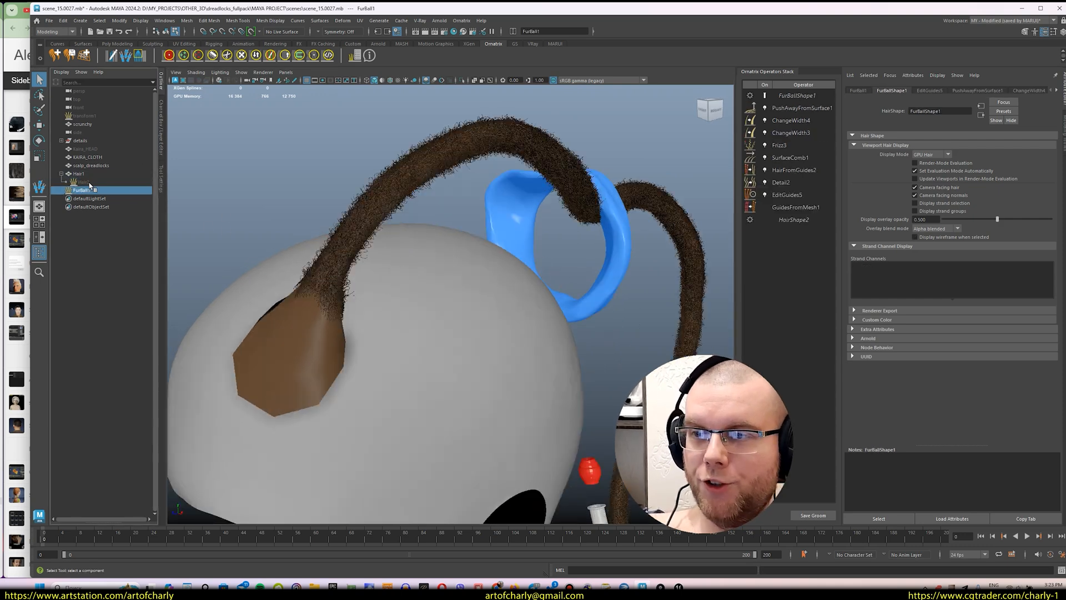
{"action": "left_click", "coordinate": [88, 183]}
{"action": "left_click", "coordinate": [94, 190]}
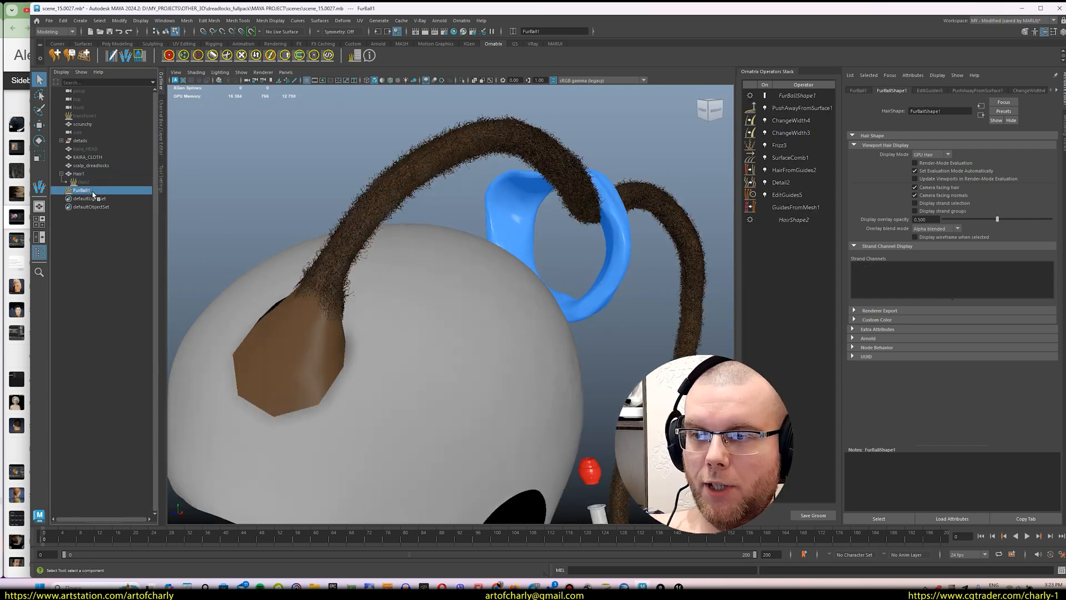
- Hide FurBall1 and show the Hair2 strands
{"action": "key", "text": "ctrl+h"}
{"action": "left_click", "coordinate": [345, 261]}
{"action": "left_click_drag", "start_coordinate": [344, 261], "coordinate": [154, 182], "text": "alt"}
- Unparent Hair2 from Hair1 so it can be displayed separately, and hide the Hair1 mesh
{"action": "left_click", "coordinate": [81, 173]}
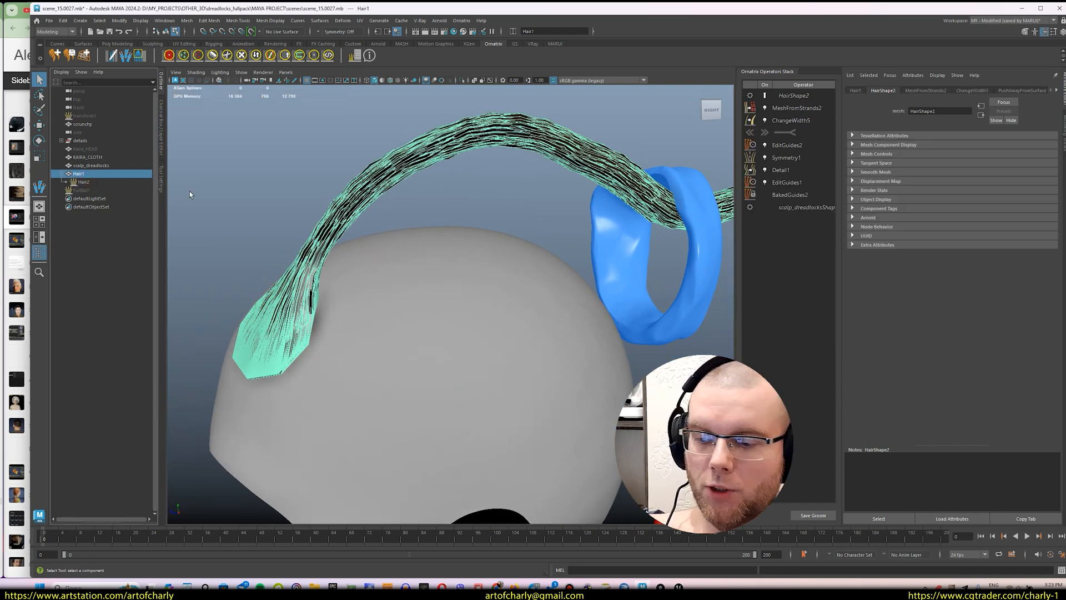
{"action": "key", "text": "ctrl+h"}
{"action": "key", "text": "ctrl+z"}
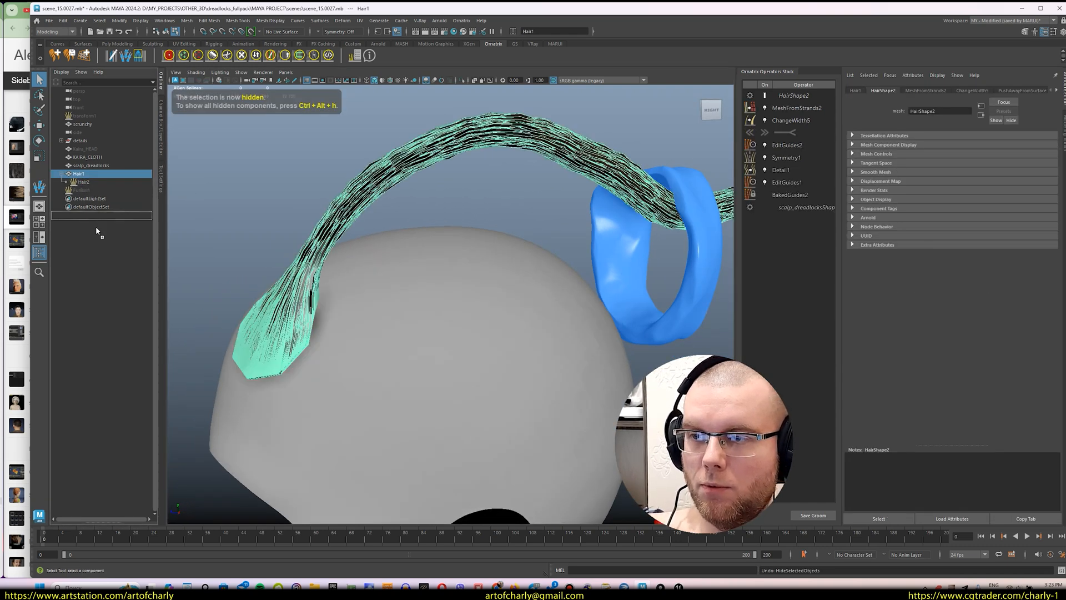
{"action": "key", "text": "ctrl+h"}
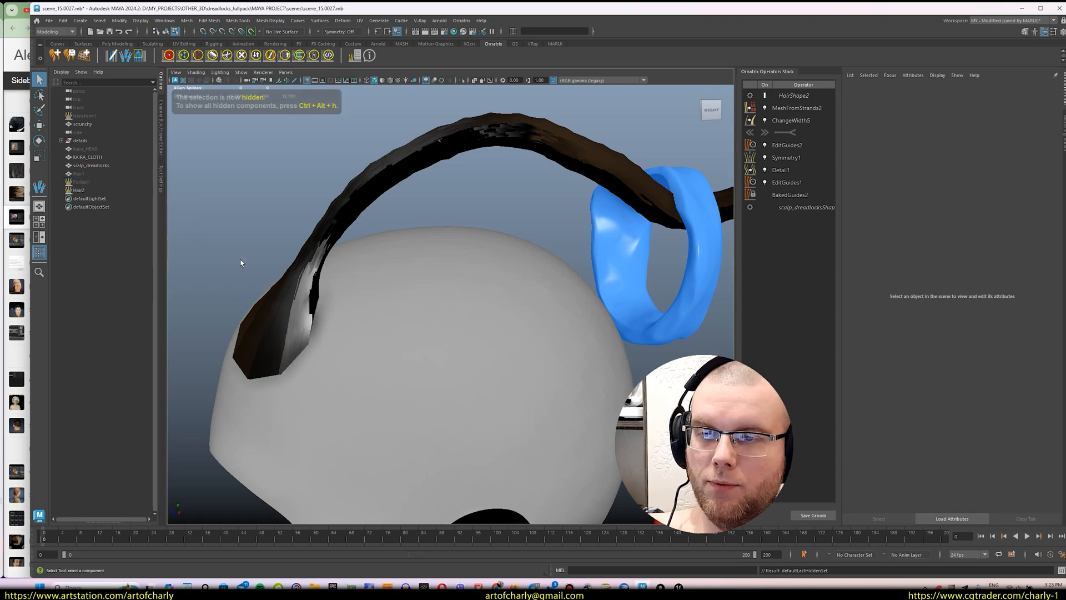
- Examine Hair2's strands up close together with the settings of its Frizz5 and ChangeWidth6 operators
{"action": "left_click", "coordinate": [87, 193]}
{"action": "left_click_drag", "start_coordinate": [436, 258], "coordinate": [459, 246], "text": "alt"}
{"action": "left_click", "coordinate": [779, 133]}
{"action": "scroll", "coordinate": [438, 300], "scroll_direction": "up", "scroll_amount": 6}
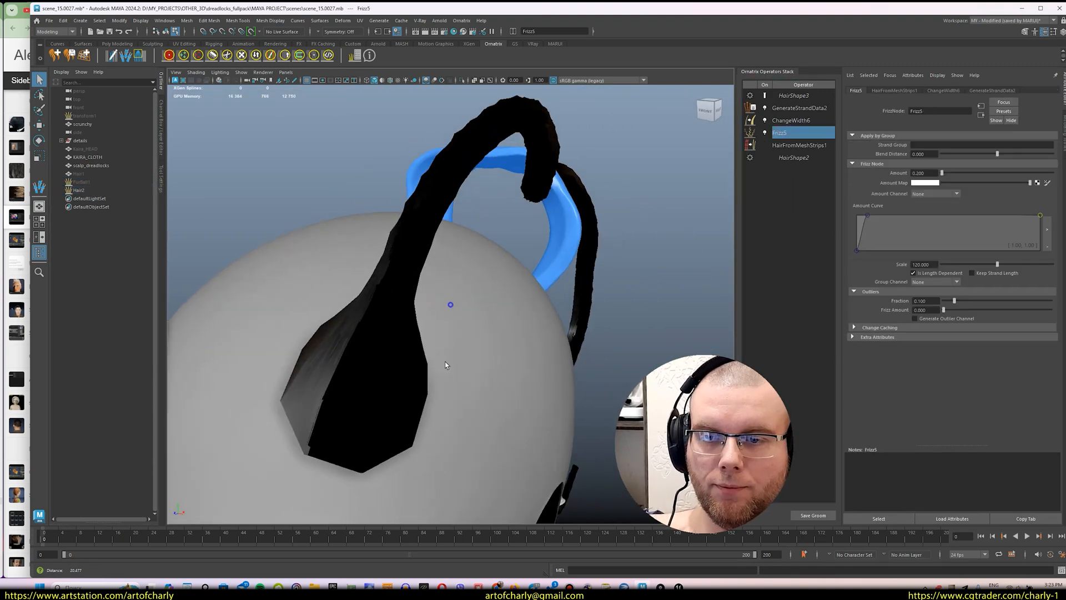
{"action": "scroll", "coordinate": [430, 296], "scroll_direction": "down", "scroll_amount": 4}
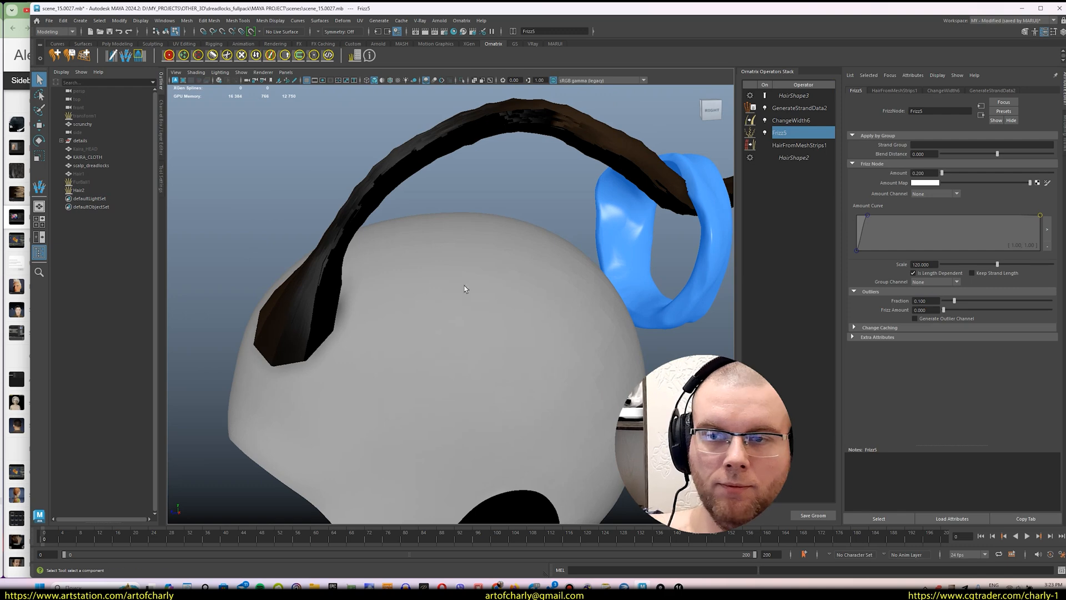
{"action": "left_click_drag", "start_coordinate": [465, 289], "coordinate": [512, 318], "text": "alt"}
{"action": "left_click", "coordinate": [791, 121]}
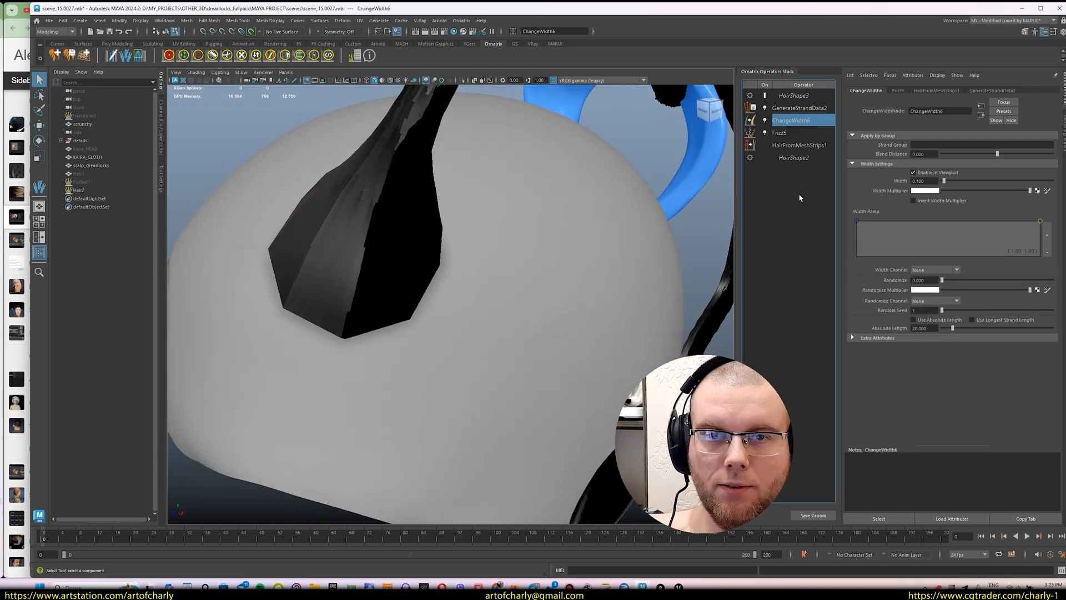
- Copy the width operator directly below ue from transform1's stack and paste it above ChangeWidth6 in Hair2's stack
{"action": "left_click", "coordinate": [84, 116]}
{"action": "right_click", "coordinate": [795, 142]}
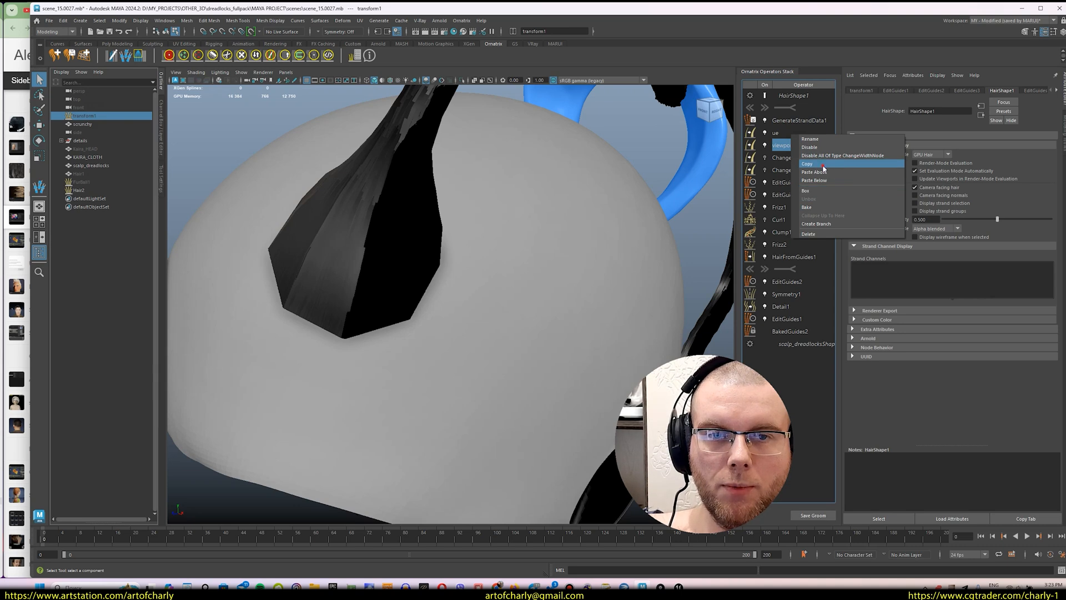
{"action": "left_click", "coordinate": [823, 165]}
{"action": "left_click", "coordinate": [81, 190]}
{"action": "right_click", "coordinate": [800, 123]}
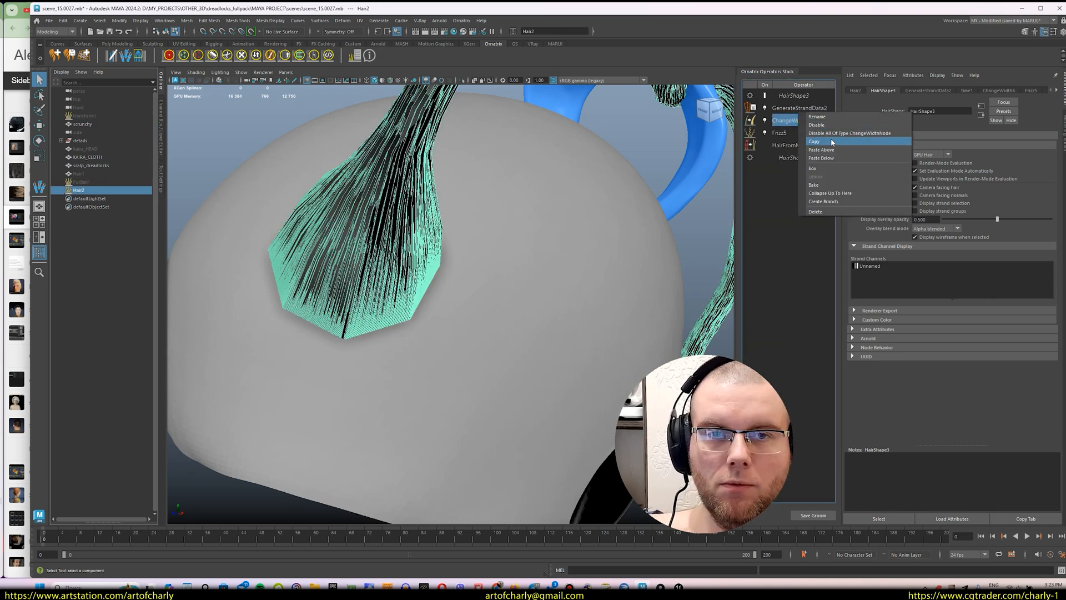
{"action": "left_click", "coordinate": [833, 149]}
{"action": "scroll", "coordinate": [477, 232], "scroll_direction": "down", "scroll_amount": 5}
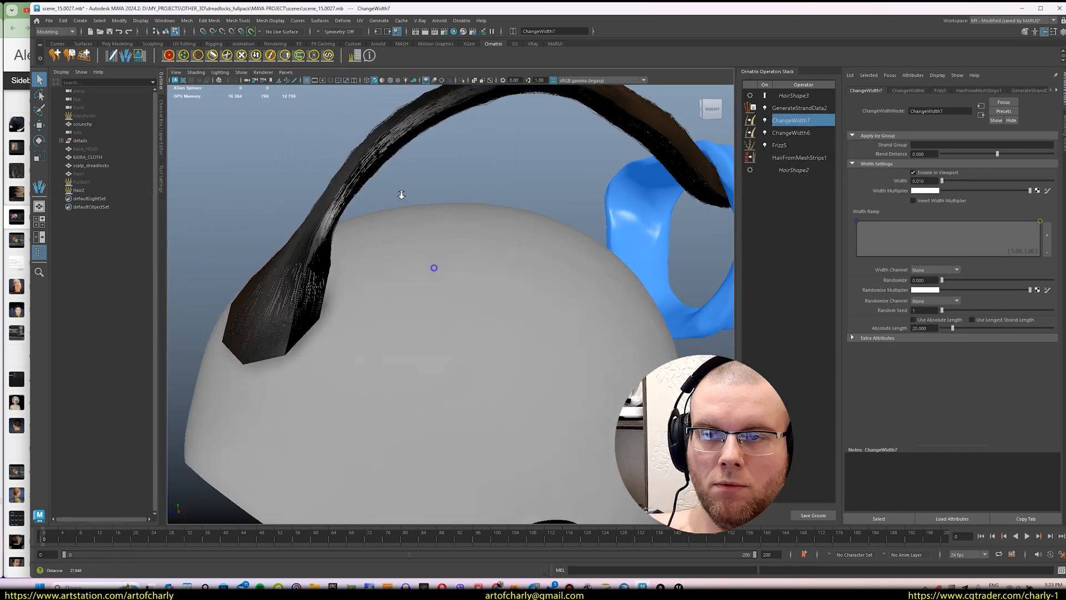
- Add a Frizz operator directly above ChangeWidth7 in Hair2's operator stack
{"action": "left_click_drag", "start_coordinate": [434, 267], "coordinate": [442, 224], "text": "alt"}
{"action": "left_click", "coordinate": [794, 95]}
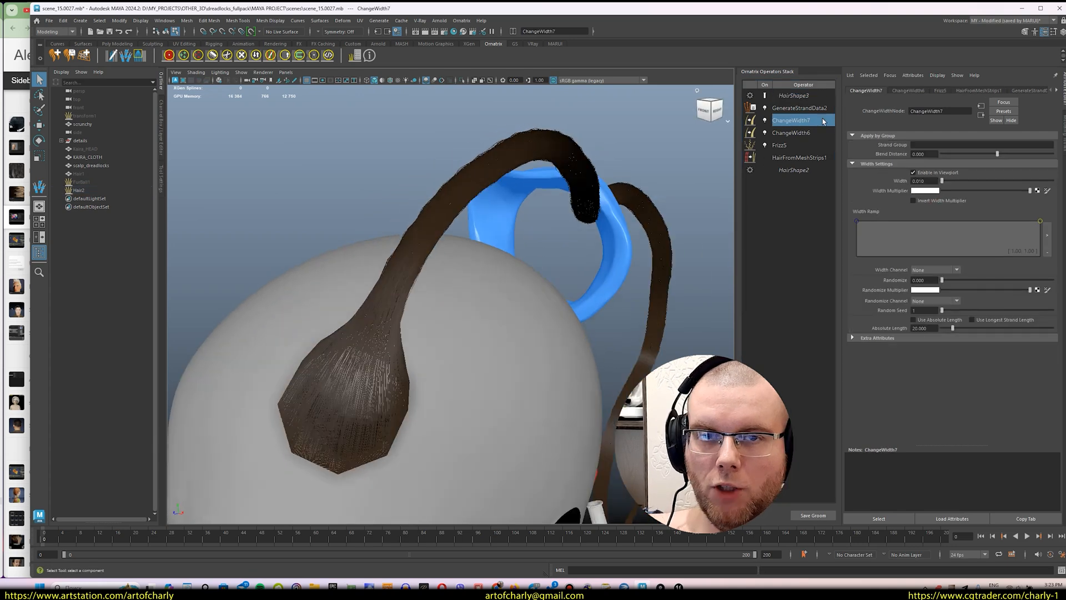
{"action": "left_click", "coordinate": [795, 132]}
{"action": "left_click", "coordinate": [796, 121]}
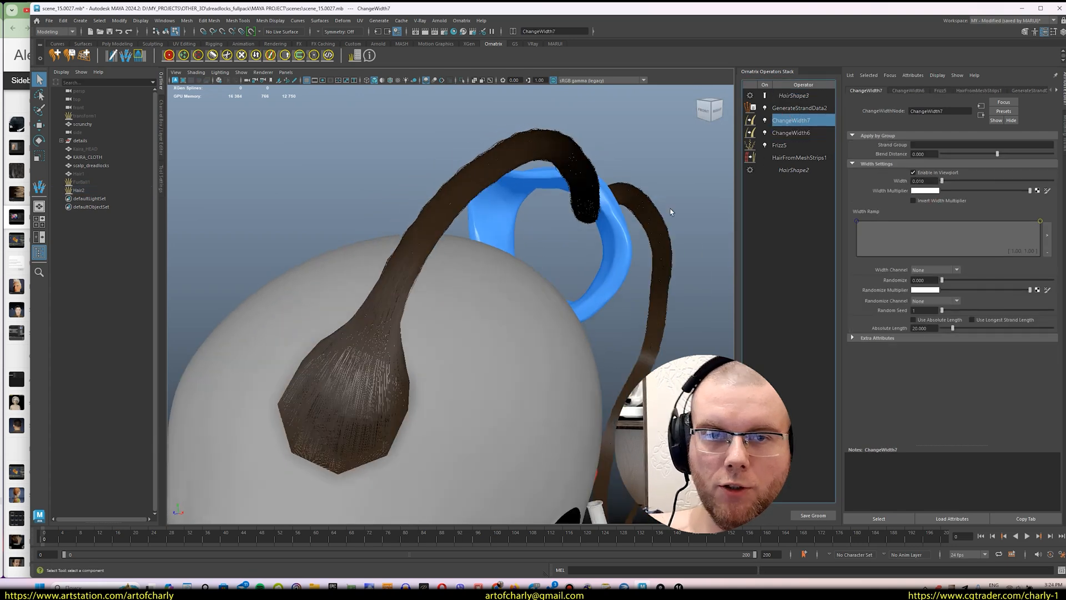
{"action": "left_click", "coordinate": [461, 21]}
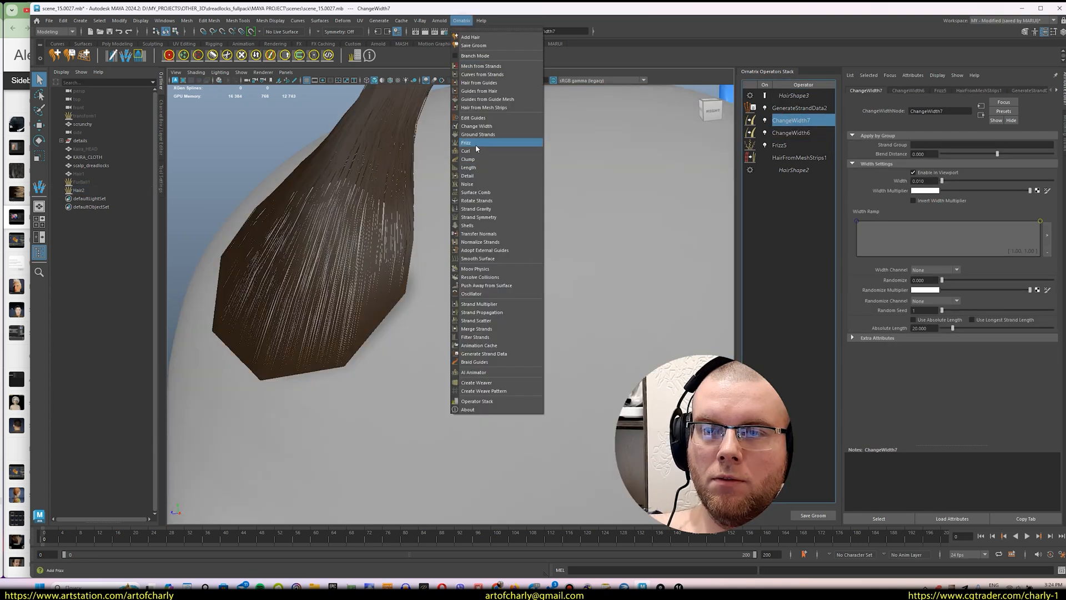
{"action": "left_click", "coordinate": [494, 145]}
- Reshape Frizz6's amount curve to drop from full strength at the root to zero at about 0.04 and stay flat to the tip
{"action": "left_click_drag", "start_coordinate": [857, 251], "coordinate": [853, 207]}
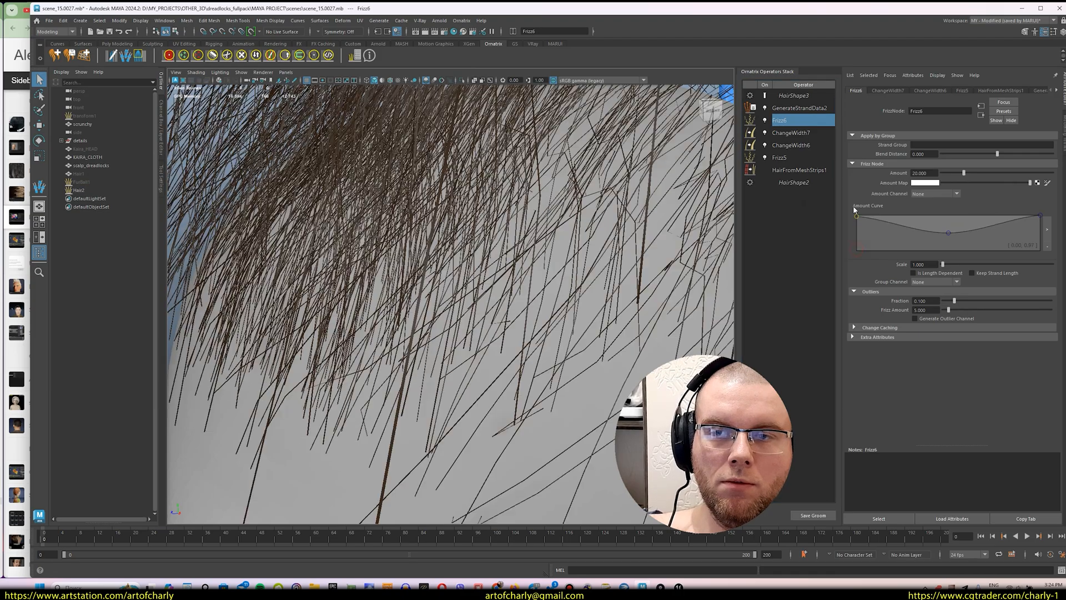
{"action": "left_click_drag", "start_coordinate": [1035, 220], "coordinate": [1040, 251]}
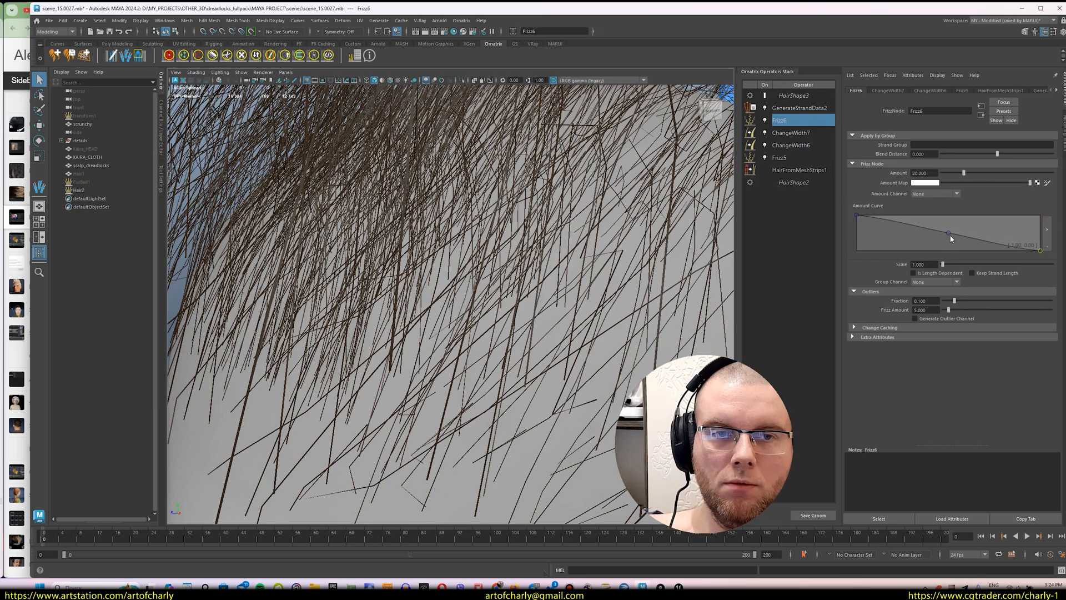
{"action": "left_click_drag", "start_coordinate": [949, 237], "coordinate": [949, 250]}
{"action": "left_click_drag", "start_coordinate": [857, 215], "coordinate": [864, 251]}
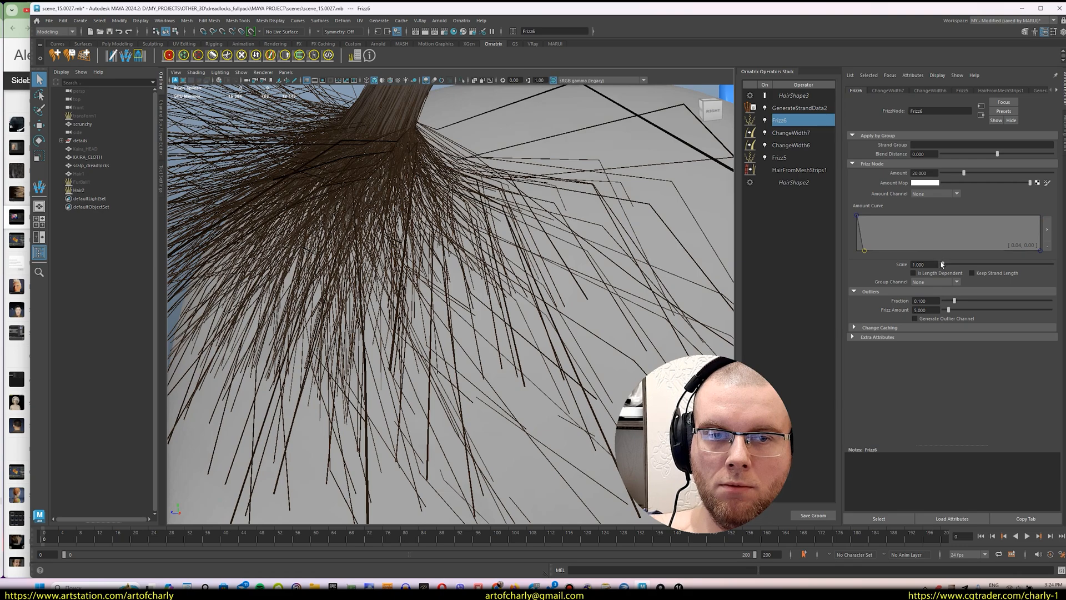
- Set Frizz6's scale, outlier fraction and outlier frizz amount to 0, and its main amount to 1.88
{"action": "left_click_drag", "start_coordinate": [942, 265], "coordinate": [941, 264]}
{"action": "left_click_drag", "start_coordinate": [965, 174], "coordinate": [944, 178]}
{"action": "scroll", "coordinate": [371, 212], "scroll_direction": "down", "scroll_amount": 3}
{"action": "left_click_drag", "start_coordinate": [371, 212], "coordinate": [438, 222], "text": "alt"}
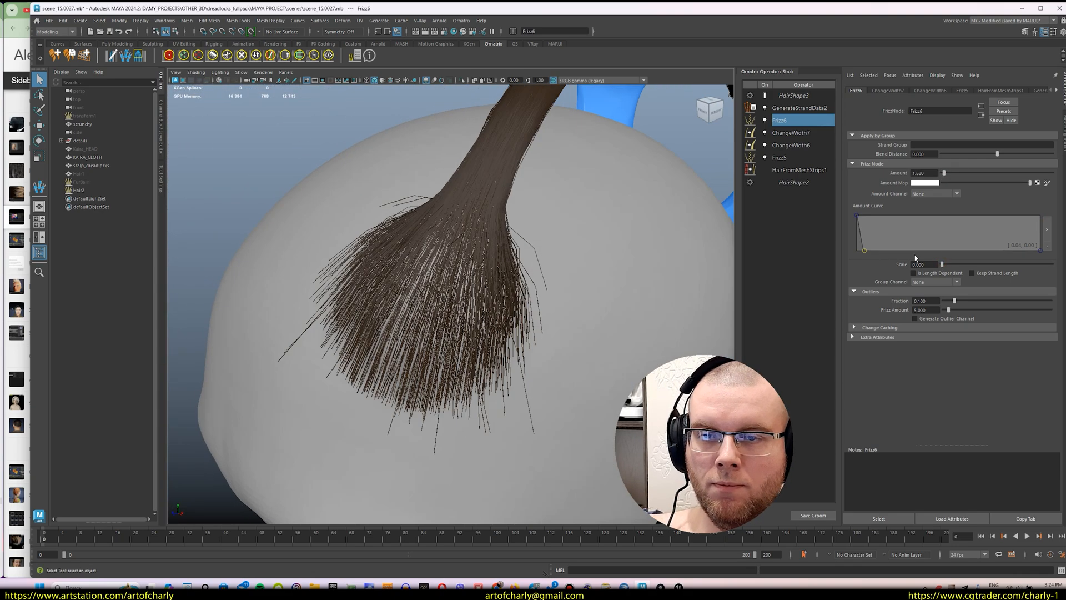
{"action": "left_click", "coordinate": [944, 310]}
{"action": "left_click", "coordinate": [948, 300]}
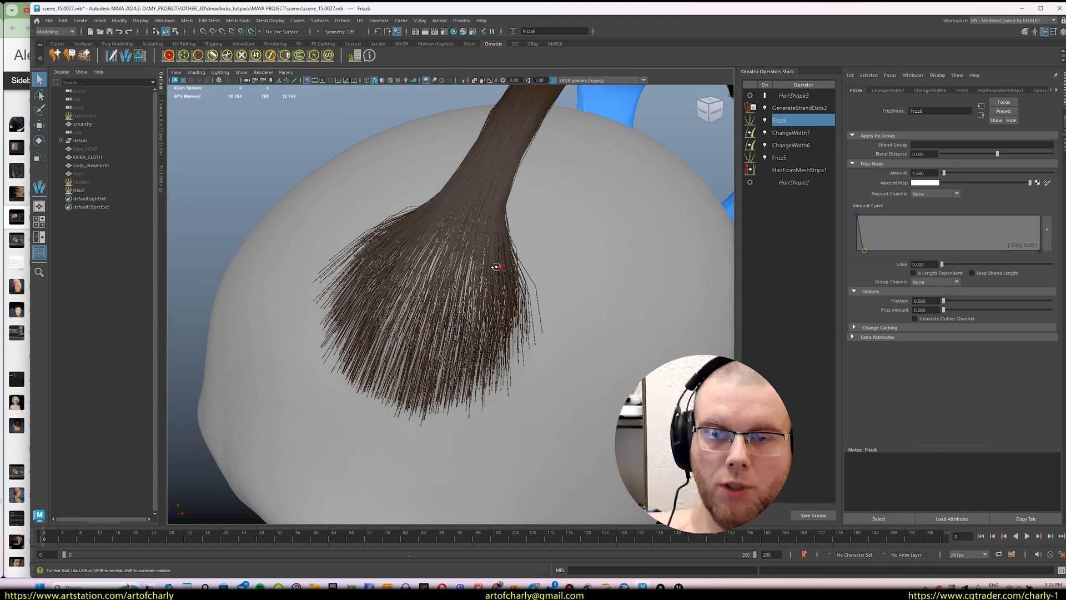
{"action": "mouse_move", "coordinate": [496, 267]}
{"action": "left_mouse_down", "text": "alt"}
{"action": "mouse_move", "coordinate": [421, 255]}
{"action": "mouse_move", "coordinate": [615, 262]}
{"action": "mouse_move", "coordinate": [499, 270]}
{"action": "left_mouse_up", "text": "alt"}
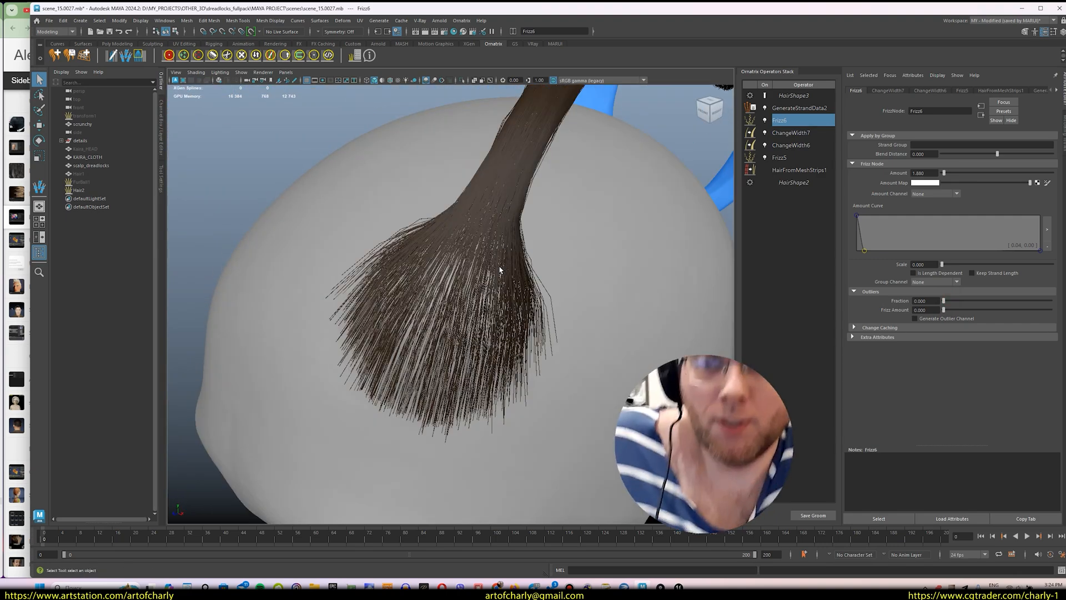
- Lower Frizz6's amount to 0.752 and make the frizz length dependent
{"action": "mouse_move", "coordinate": [465, 321]}
{"action": "left_mouse_down", "text": "alt"}
{"action": "mouse_move", "coordinate": [481, 274]}
{"action": "mouse_move", "coordinate": [443, 272]}
{"action": "mouse_move", "coordinate": [596, 316]}
{"action": "left_mouse_up", "text": "alt"}
{"action": "scroll", "coordinate": [465, 300], "scroll_direction": "down", "scroll_amount": 3}
{"action": "scroll", "coordinate": [443, 272], "scroll_direction": "up", "scroll_amount": 4}
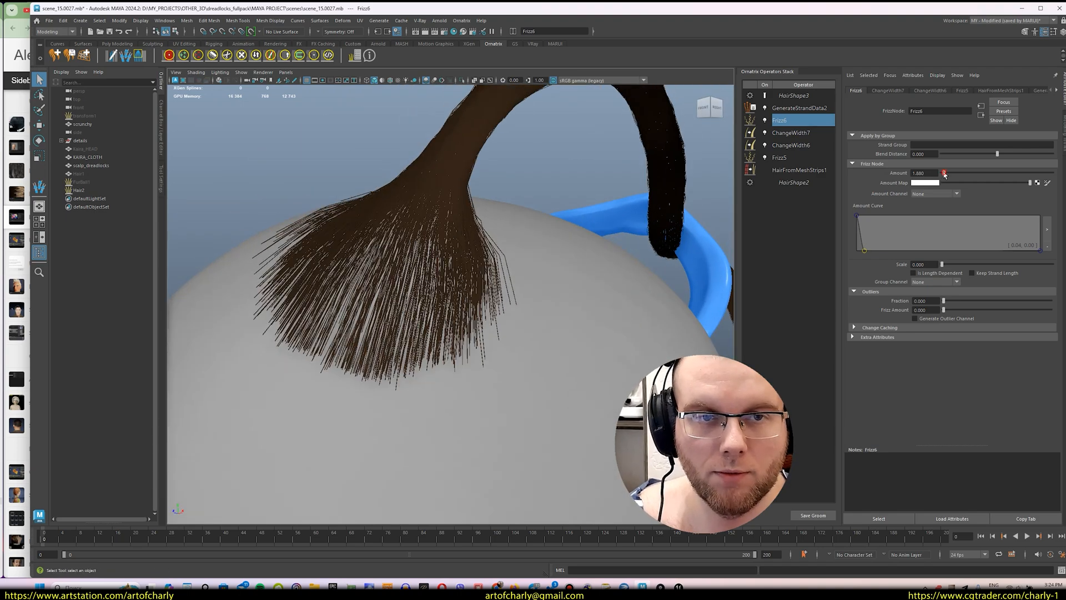
{"action": "left_click_drag", "start_coordinate": [944, 175], "coordinate": [942, 174]}
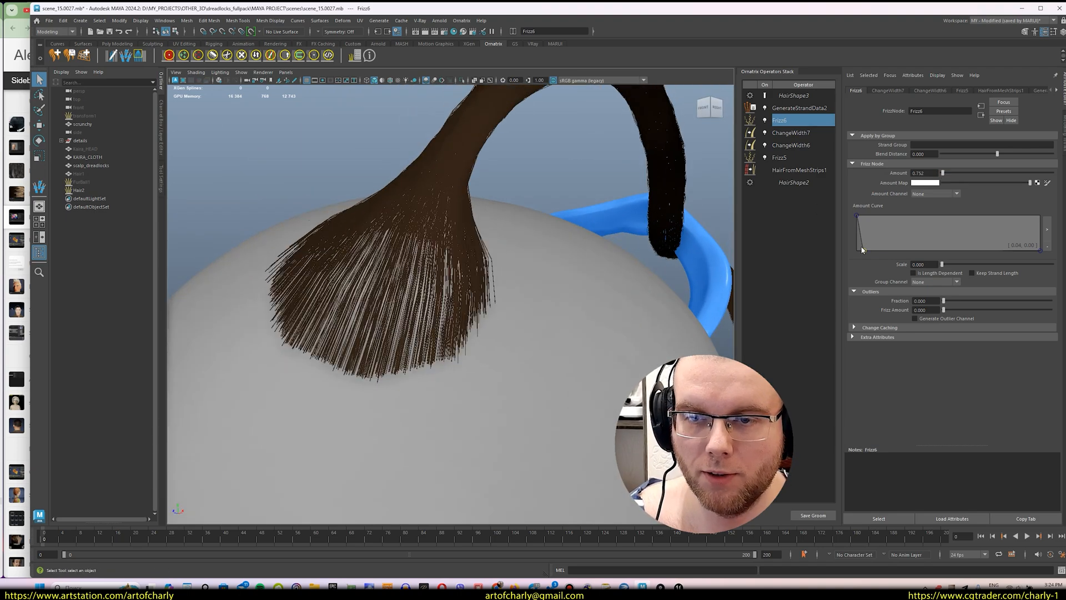
{"action": "left_click", "coordinate": [915, 274]}
{"action": "left_click", "coordinate": [915, 273]}
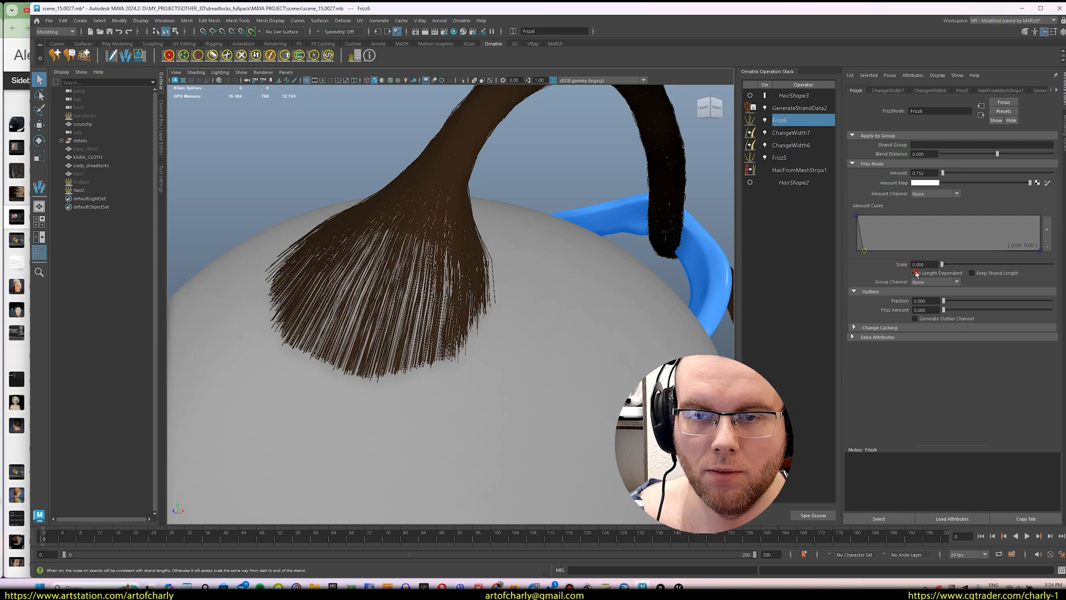
{"action": "left_click", "coordinate": [915, 274]}
- Add a Ground Strands operator above Frizz6, assign scalp_dreadlocks as its distribution mesh and attach the strand roots
{"action": "left_click_drag", "start_coordinate": [578, 202], "coordinate": [564, 234], "text": "alt"}
{"action": "left_click", "coordinate": [461, 21]}
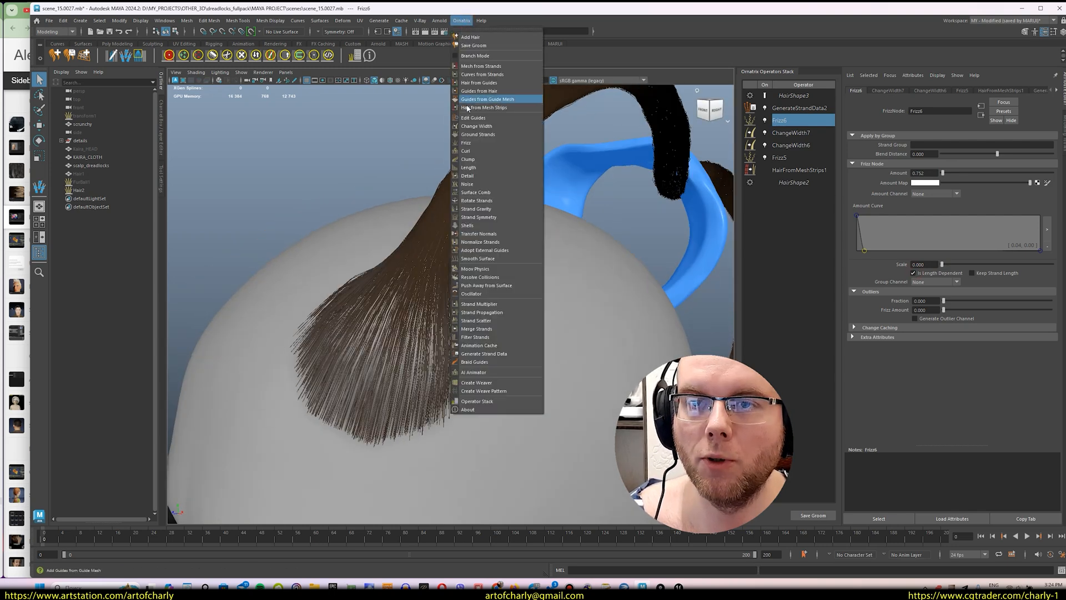
{"action": "left_click", "coordinate": [479, 135]}
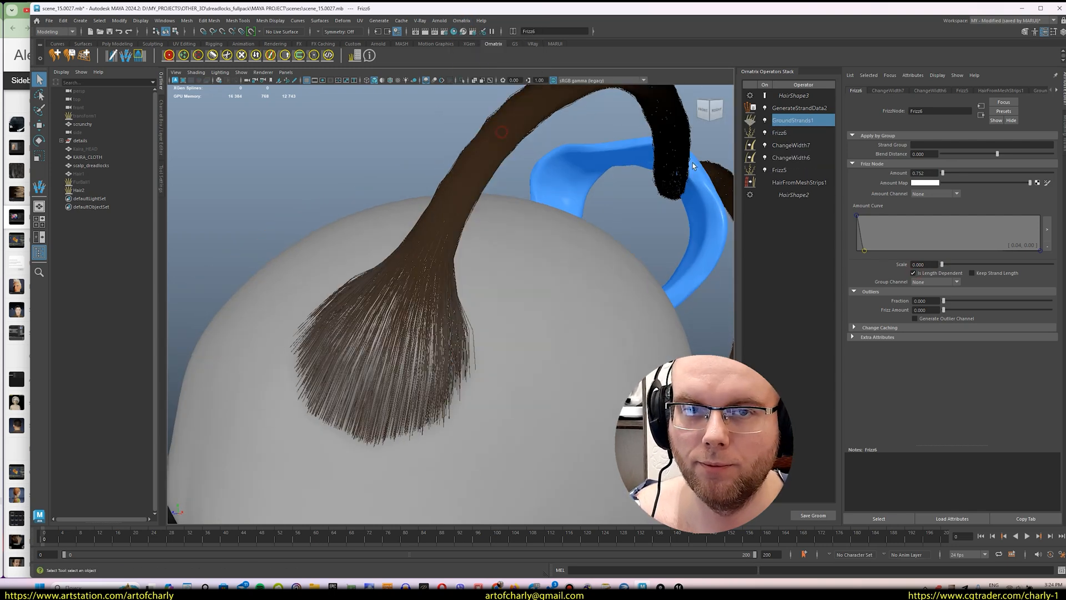
{"action": "left_click", "coordinate": [943, 169]}
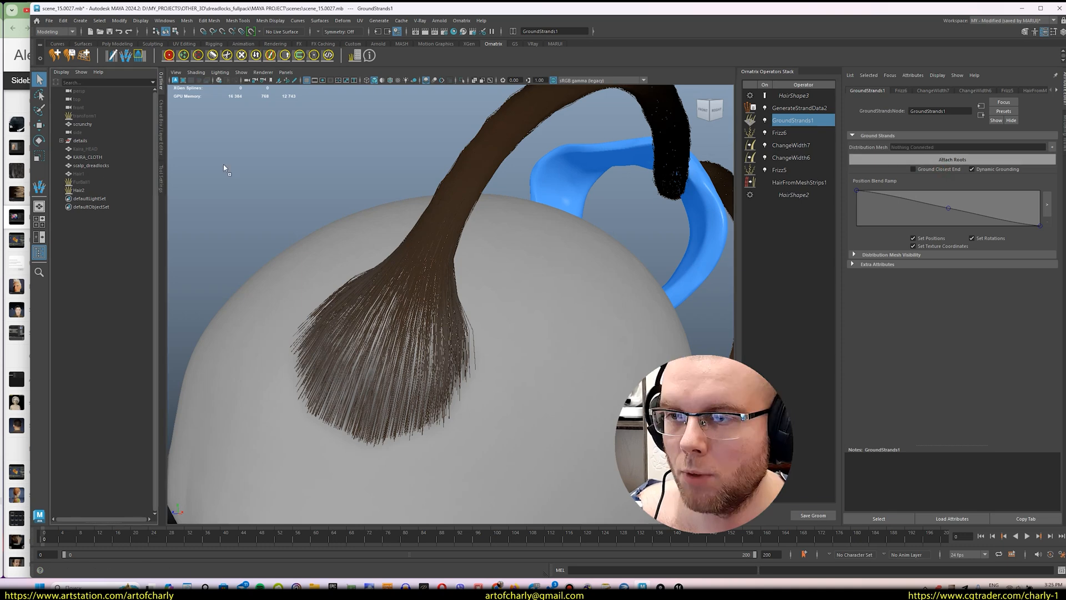
{"action": "left_click", "coordinate": [909, 160]}
{"action": "left_click", "coordinate": [445, 250]}
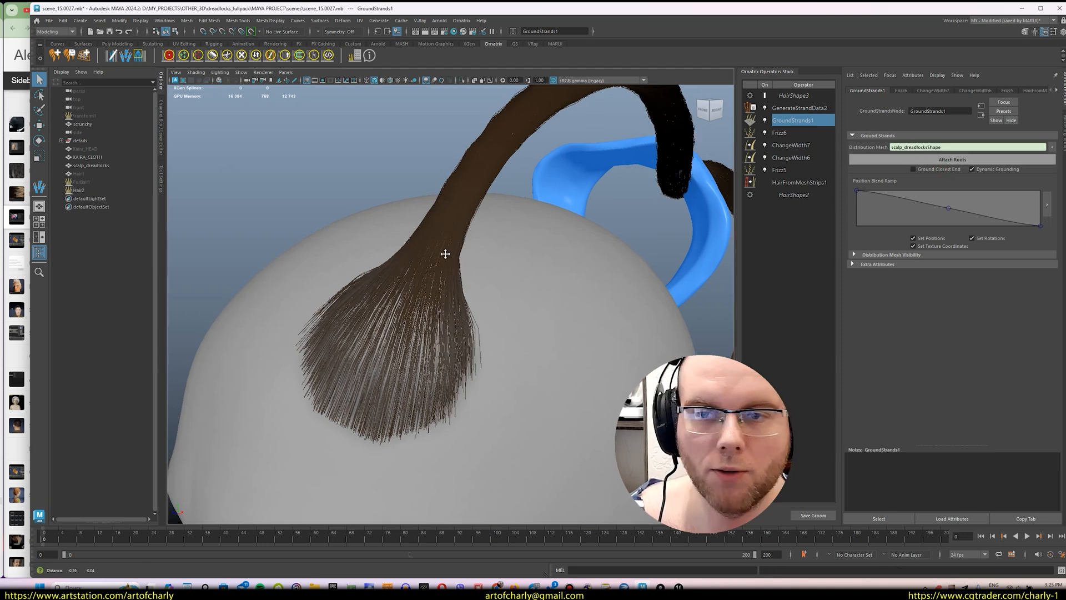
{"action": "left_click_drag", "start_coordinate": [489, 273], "coordinate": [445, 227], "text": "alt"}
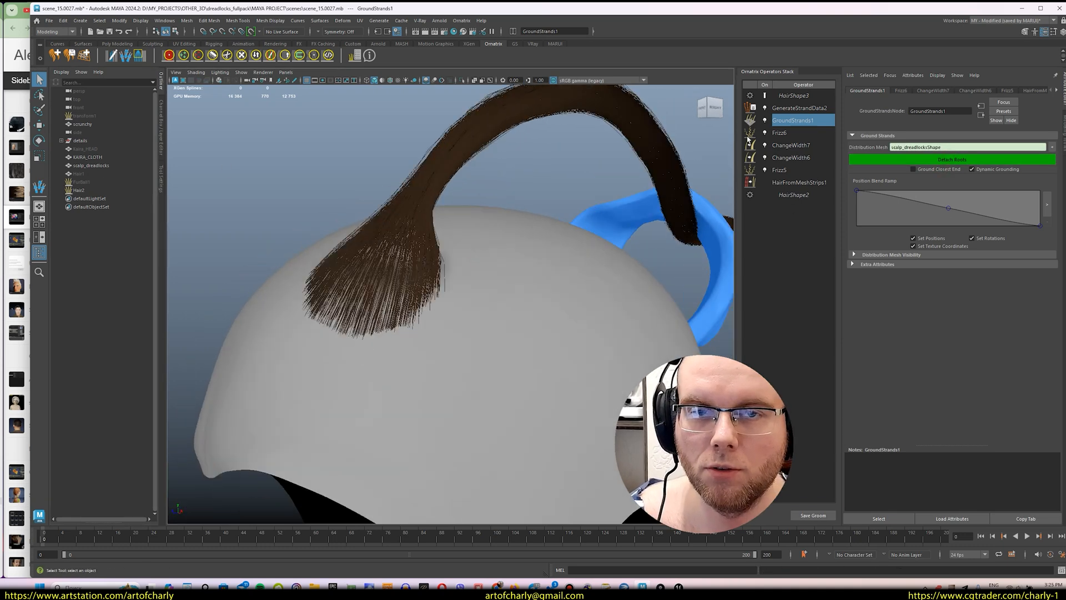
- Compare the strand roots on the scalp with GroundStrands1 switched off and on again
{"action": "left_click", "coordinate": [766, 121]}
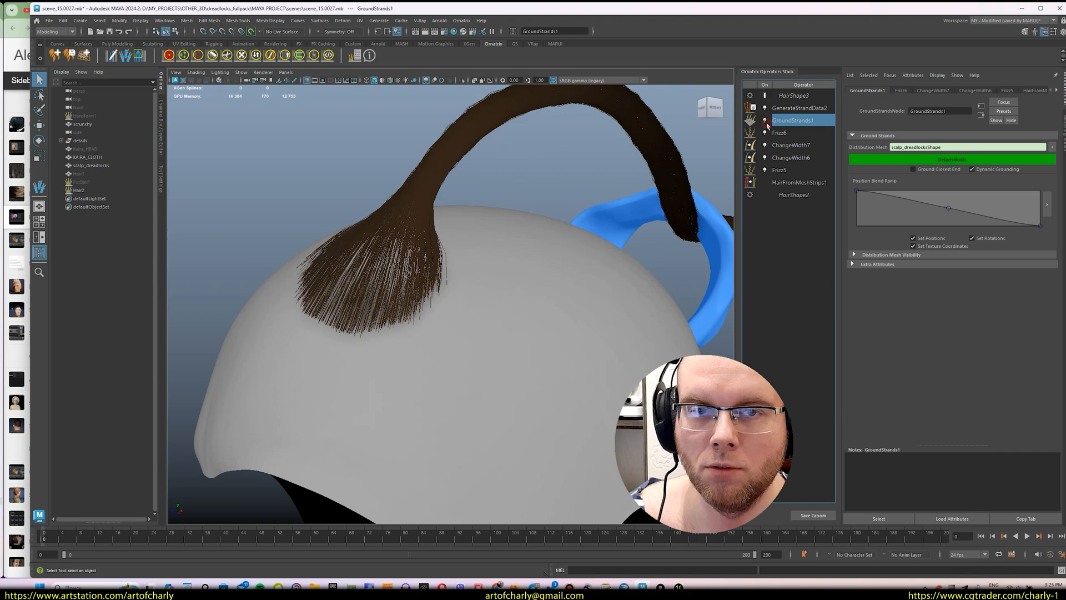
{"action": "left_click", "coordinate": [765, 121]}
{"action": "left_click_drag", "start_coordinate": [457, 238], "coordinate": [525, 220], "text": "alt"}
{"action": "scroll", "coordinate": [525, 220], "scroll_direction": "down", "scroll_amount": 3}
{"action": "middle_click_drag", "start_coordinate": [527, 219], "coordinate": [482, 221], "text": "alt"}
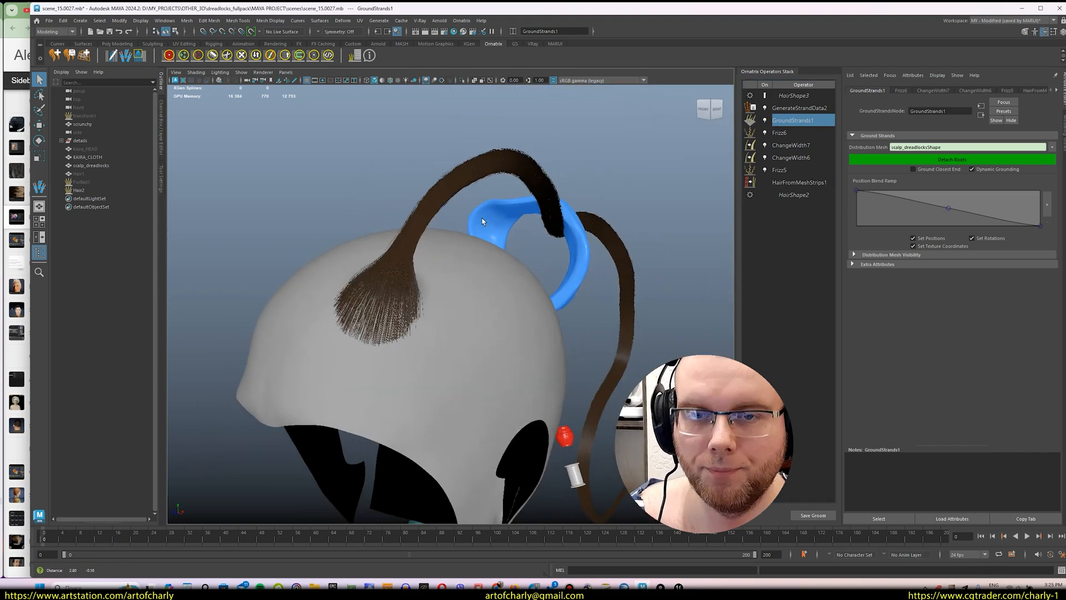
{"action": "left_click_drag", "start_coordinate": [482, 221], "coordinate": [531, 274], "text": "alt"}
{"action": "scroll", "coordinate": [525, 267], "scroll_direction": "up", "scroll_amount": 5}
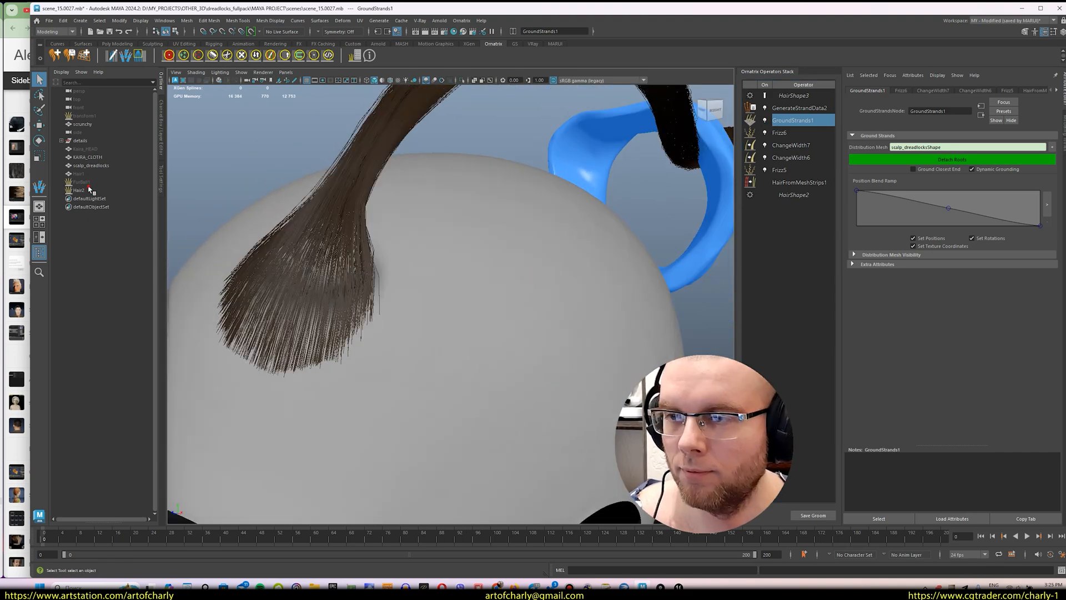
- Show FurBall1 over Hair2 to check how the two layers blend near the root, and hide it again
{"action": "left_click", "coordinate": [84, 182]}
{"action": "left_click_drag", "start_coordinate": [480, 246], "coordinate": [461, 294], "text": "alt"}
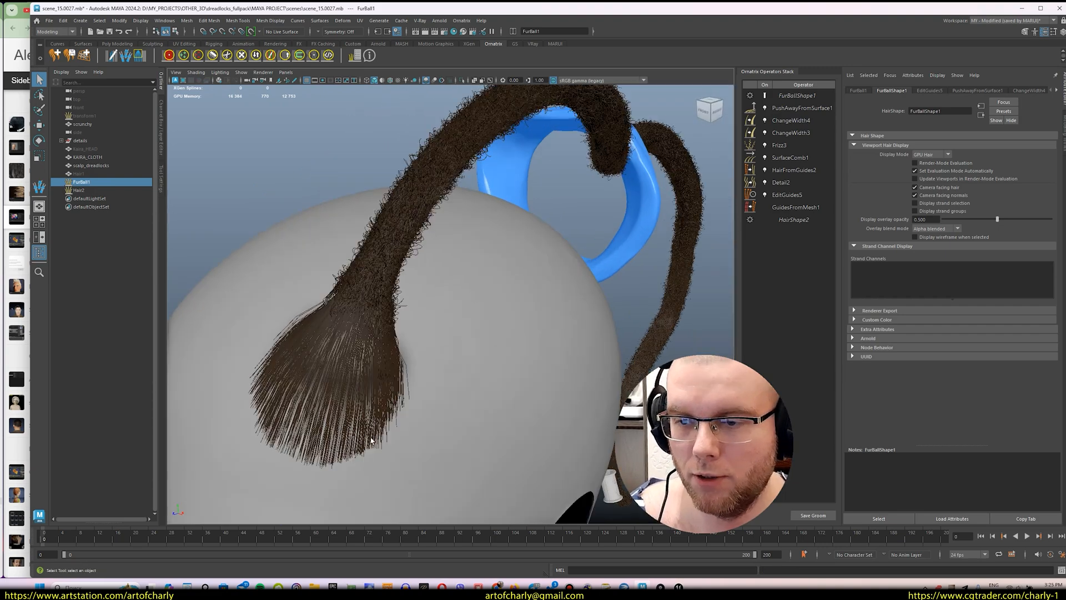
{"action": "left_click_drag", "start_coordinate": [369, 391], "coordinate": [383, 312], "text": "alt"}
{"action": "scroll", "coordinate": [396, 324], "scroll_direction": "up", "scroll_amount": 1}
{"action": "left_click", "coordinate": [92, 191]}
{"action": "left_click", "coordinate": [91, 183]}
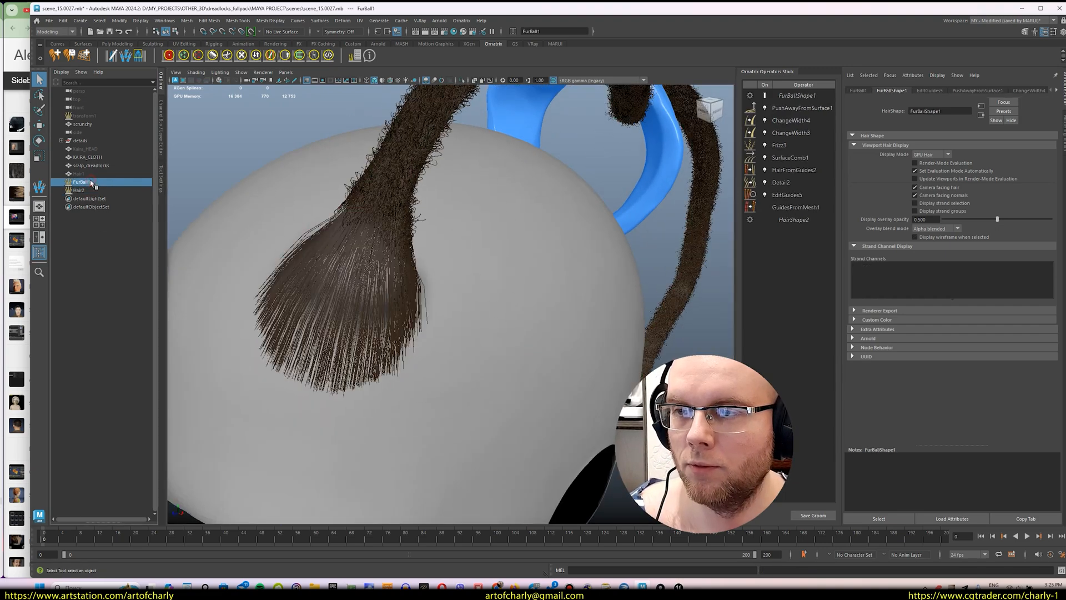
{"action": "key", "text": "ctrl+h"}
- Export Hair2 alone as an Ornatrix Alembic file, overwriting main_dreadlock.abc
{"action": "left_click", "coordinate": [82, 190]}
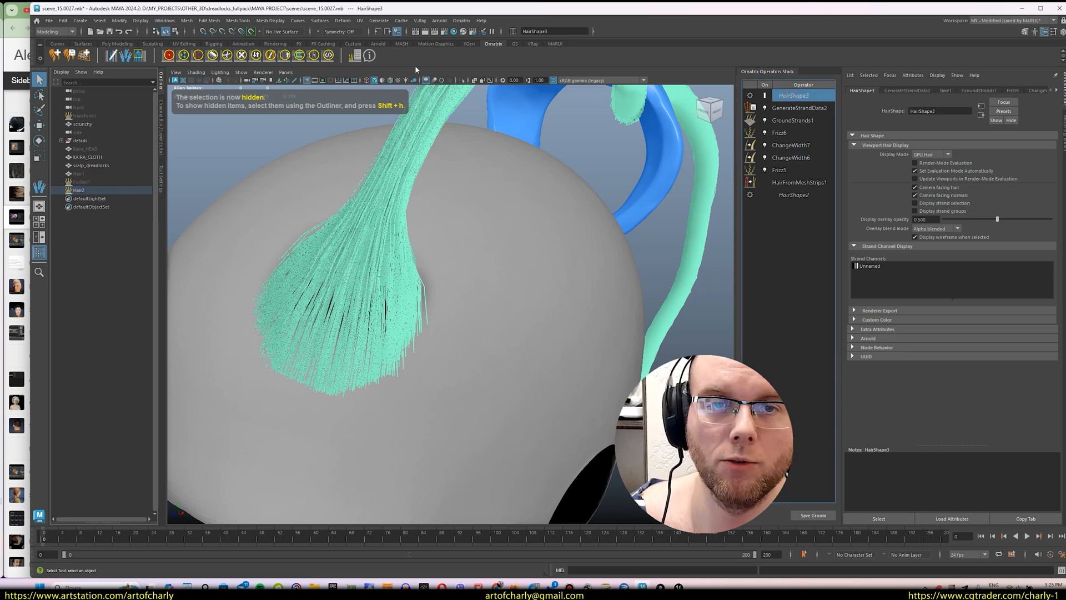
{"action": "left_click", "coordinate": [49, 20]}
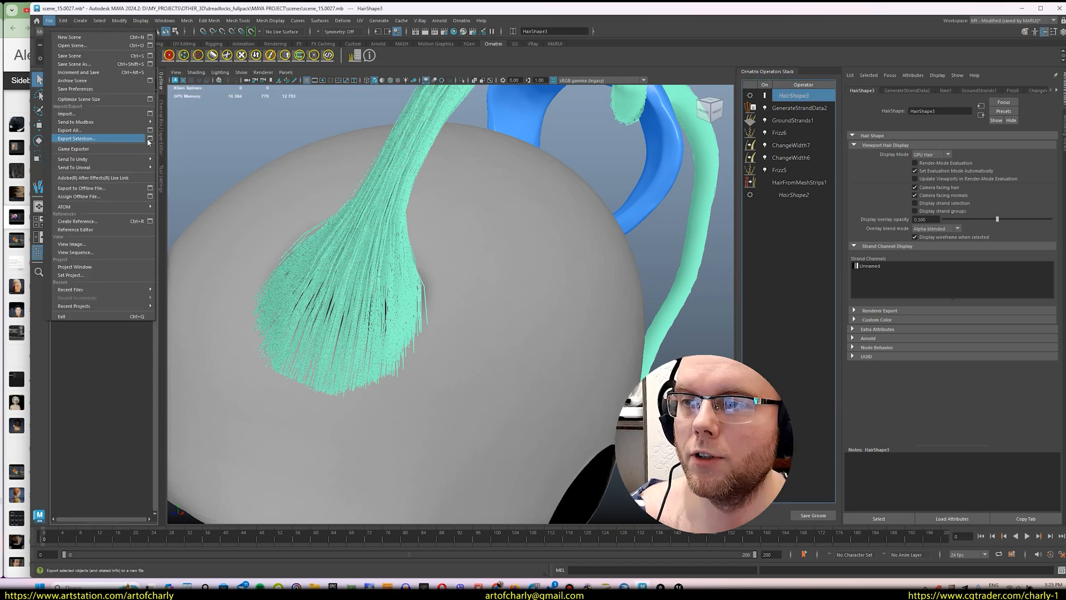
{"action": "left_click", "coordinate": [151, 139]}
{"action": "left_click", "coordinate": [256, 396]}
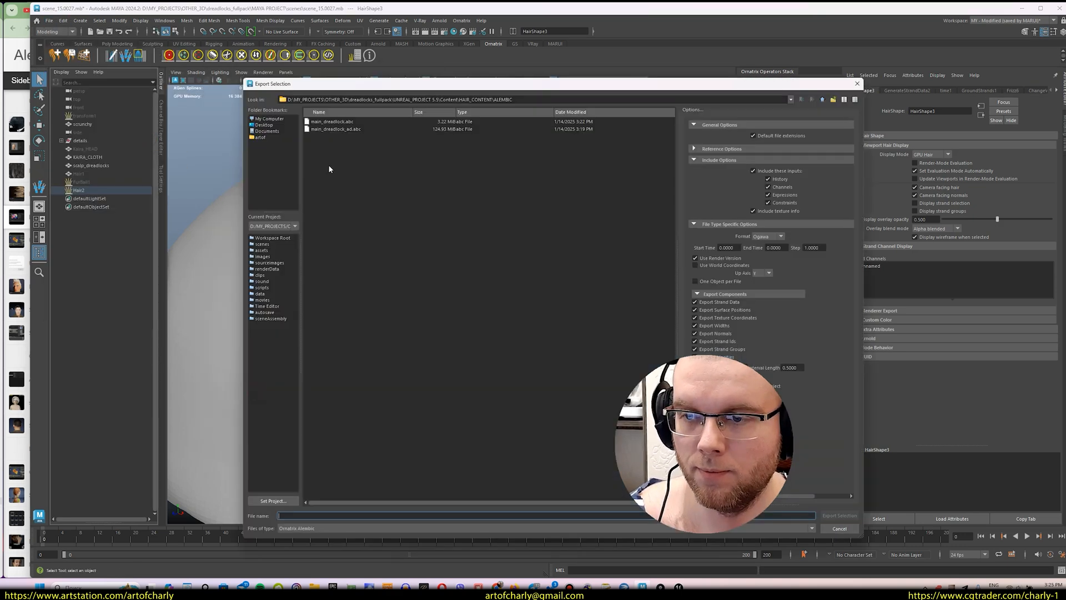
{"action": "double_click", "coordinate": [344, 122]}
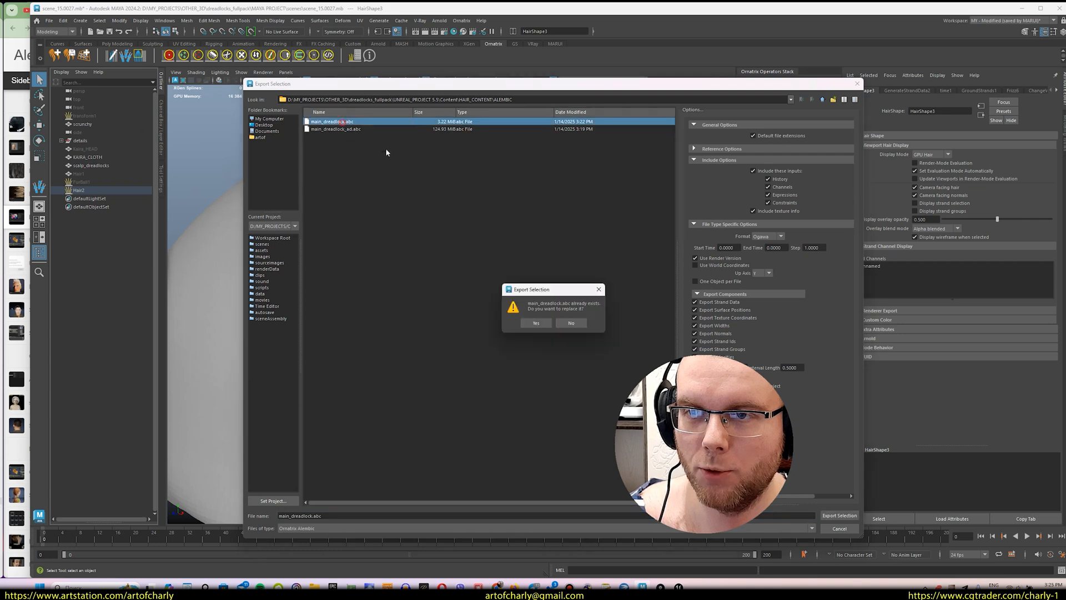
{"action": "left_click", "coordinate": [534, 323]}
- Switch to Unreal Engine and reimport the changed main_dreadlock groom
{"action": "left_click", "coordinate": [679, 587]}
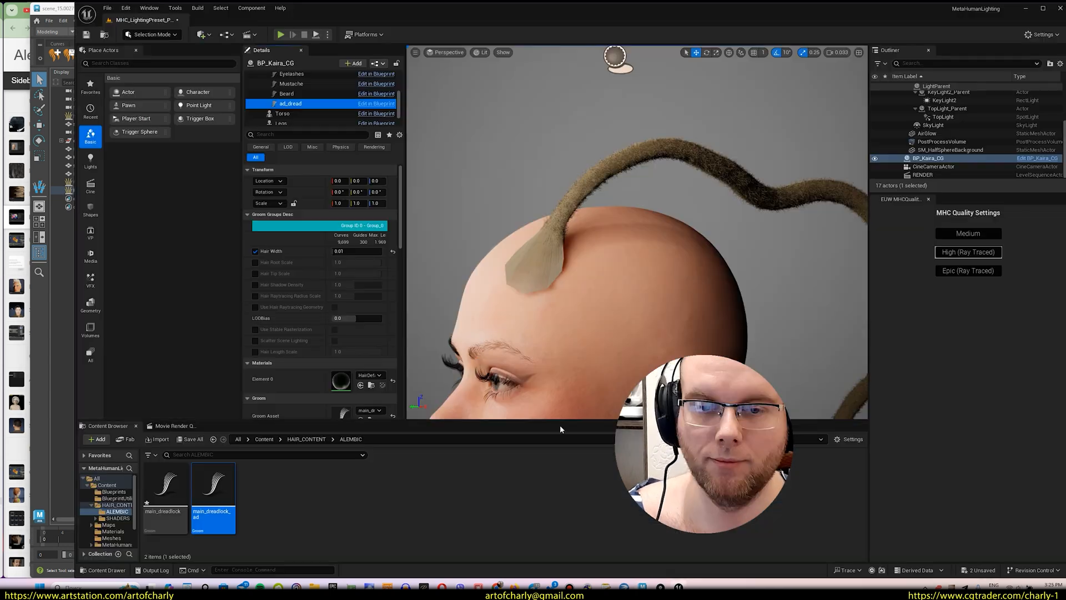
{"action": "left_click", "coordinate": [999, 550]}
{"action": "left_click_drag", "start_coordinate": [576, 272], "coordinate": [616, 278], "text": "alt"}
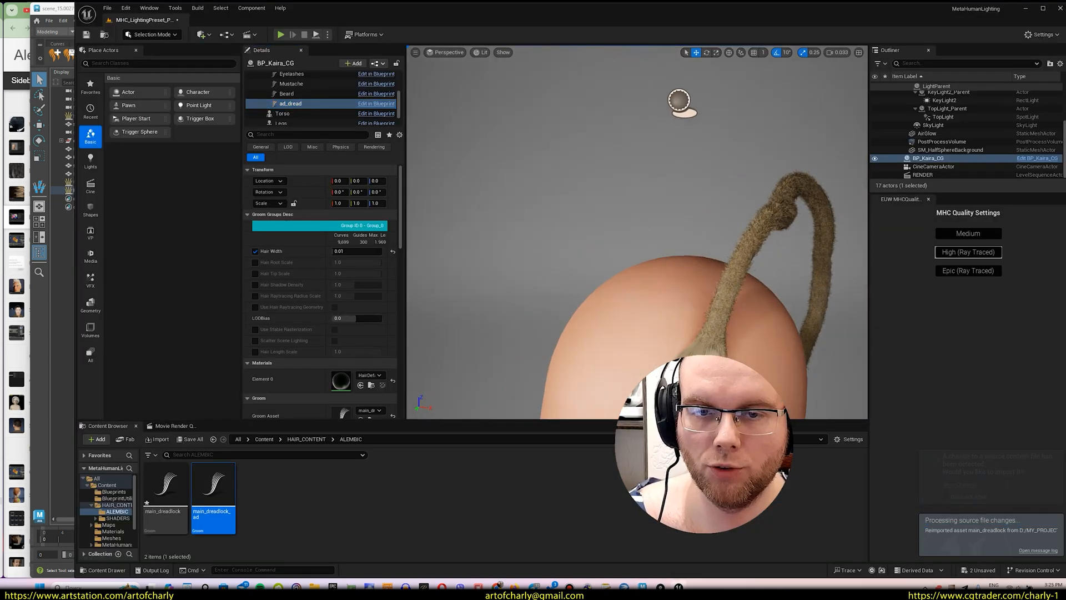
- Examine the updated dreadlock's root and strands on the character's head from several angles
{"action": "middle_click_drag", "start_coordinate": [694, 361], "coordinate": [646, 234], "text": "alt"}
{"action": "scroll", "coordinate": [645, 234], "scroll_direction": "up", "scroll_amount": 5}
{"action": "left_click_drag", "start_coordinate": [645, 234], "coordinate": [602, 231], "text": "alt"}
{"action": "scroll", "coordinate": [655, 218], "scroll_direction": "down", "scroll_amount": 3}
{"action": "scroll", "coordinate": [603, 222], "scroll_direction": "up", "scroll_amount": 3}
{"action": "middle_click_drag", "start_coordinate": [603, 167], "coordinate": [529, 31], "text": "alt"}
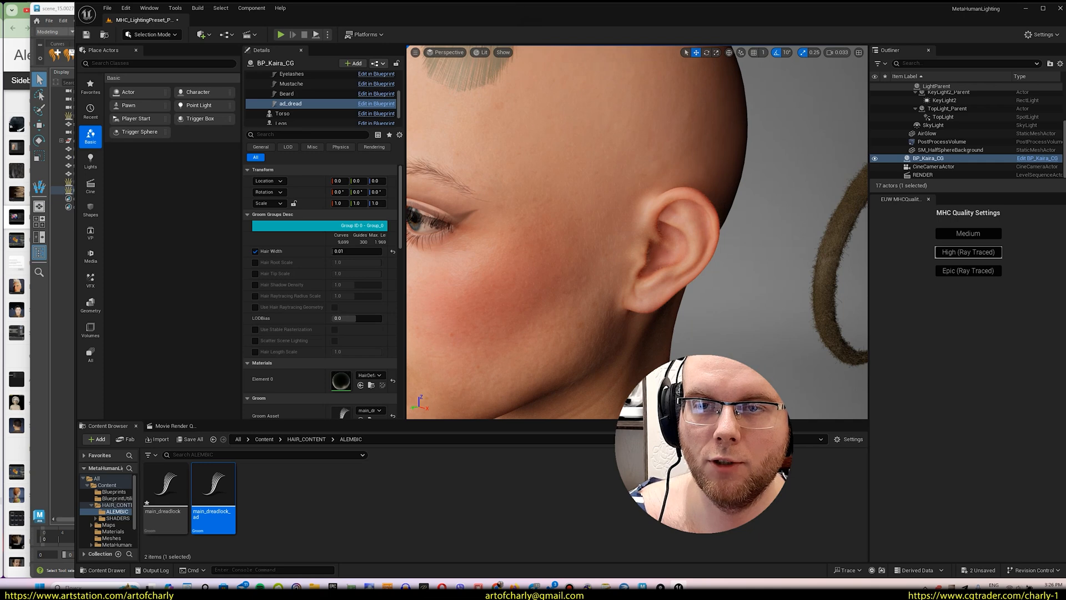
{"action": "middle_click_drag", "start_coordinate": [610, 56], "coordinate": [611, 222], "text": "alt"}
{"action": "scroll", "coordinate": [611, 211], "scroll_direction": "up", "scroll_amount": 2}
{"action": "left_click_drag", "start_coordinate": [611, 194], "coordinate": [698, 220], "text": "alt"}
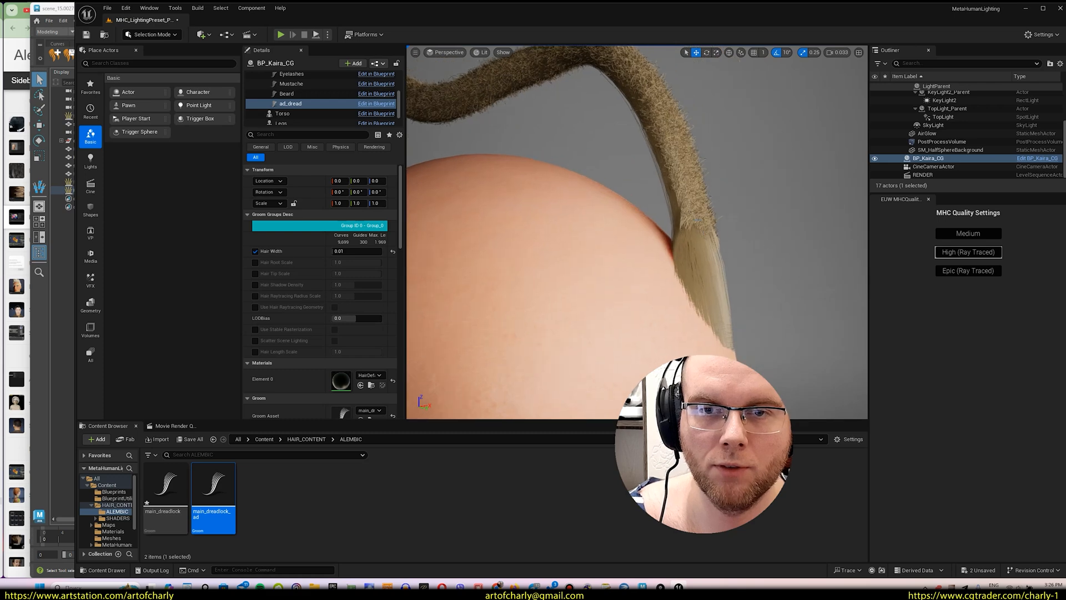
{"action": "left_click_drag", "start_coordinate": [716, 282], "coordinate": [650, 150], "text": "alt"}
- Switch back to Maya and show the FurBall1 layer together with Hair2
{"action": "key", "text": "alt+Tab"}
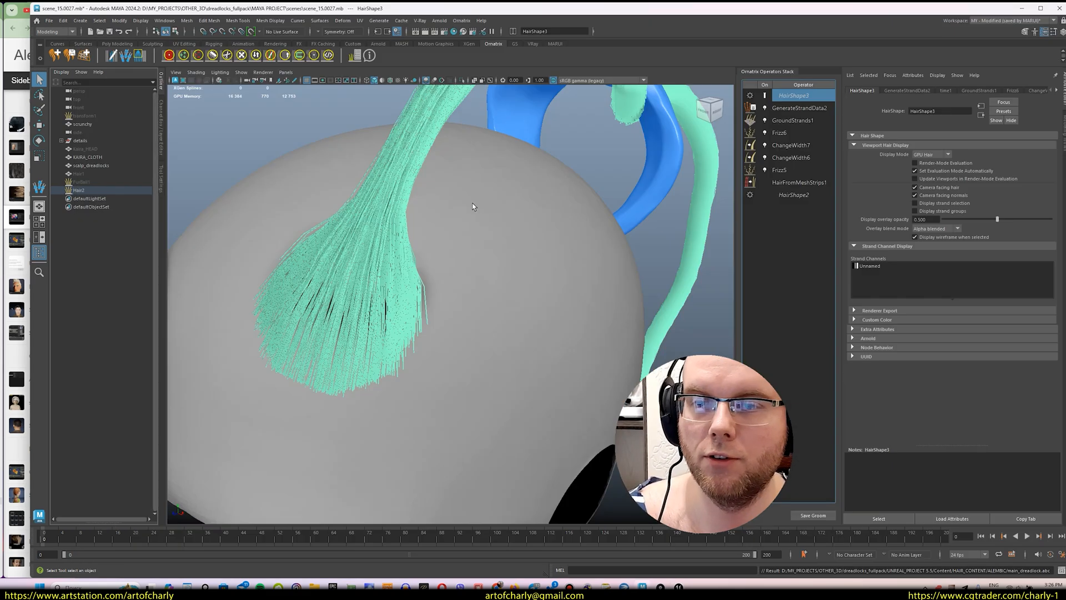
{"action": "left_click_drag", "start_coordinate": [474, 206], "coordinate": [479, 264], "text": "alt"}
{"action": "left_click", "coordinate": [95, 183]}
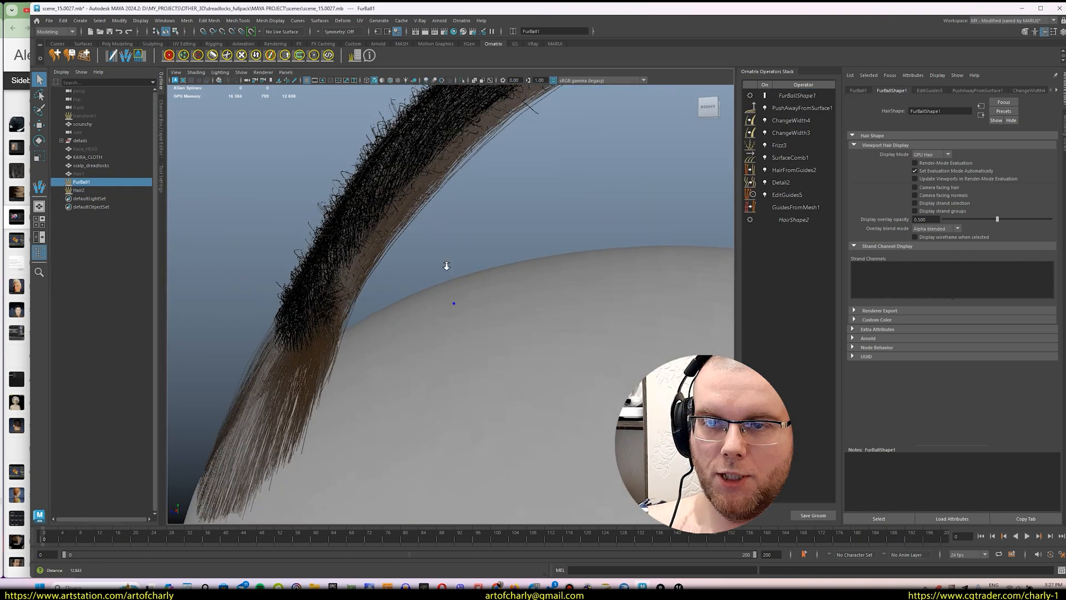
{"action": "scroll", "coordinate": [448, 267], "scroll_direction": "down", "scroll_amount": 4}
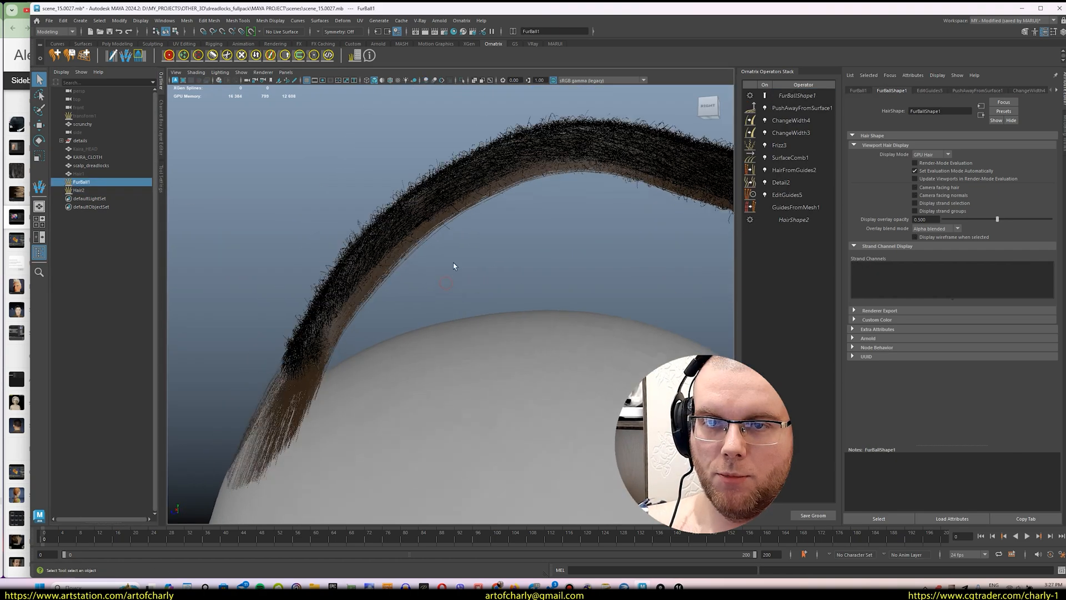
- Add an Edit Guides operator above GroundStrands1 in Hair2's operator stack
{"action": "left_click", "coordinate": [79, 189]}
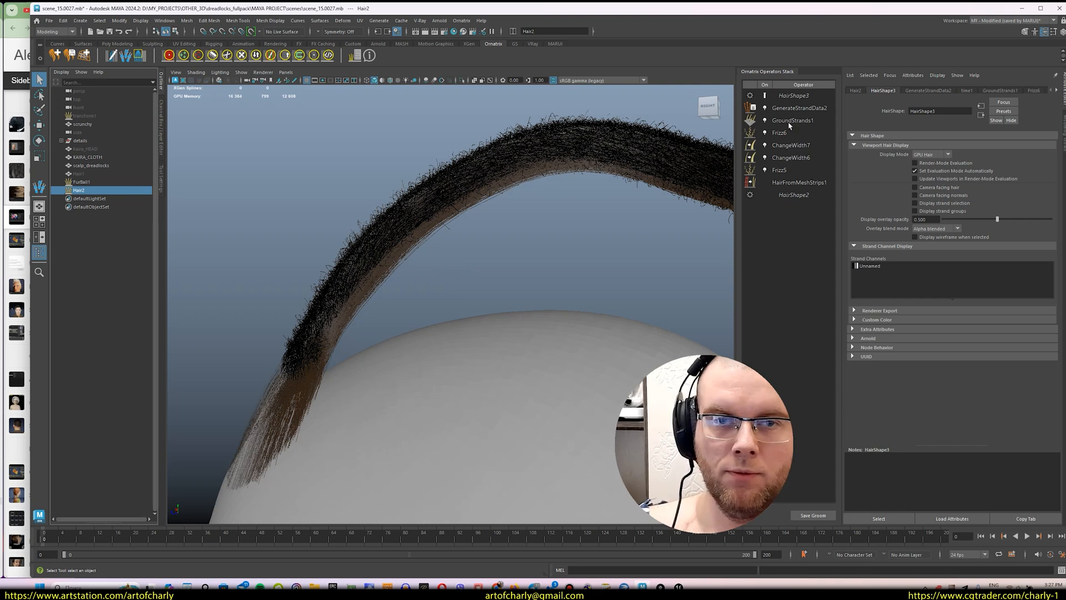
{"action": "left_click", "coordinate": [802, 120]}
{"action": "left_click", "coordinate": [462, 21]}
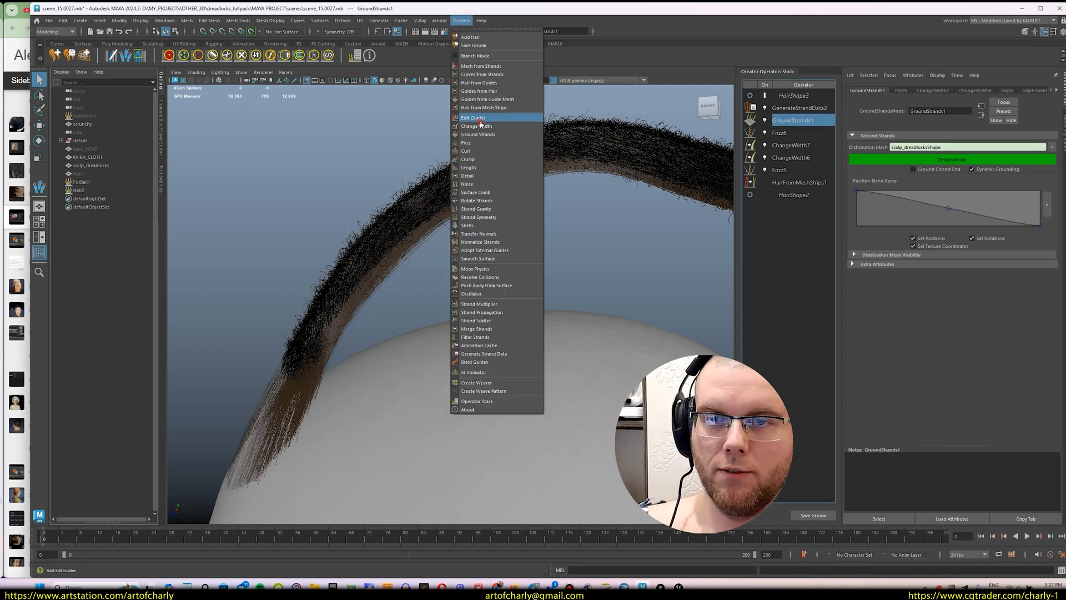
{"action": "left_click", "coordinate": [489, 133]}
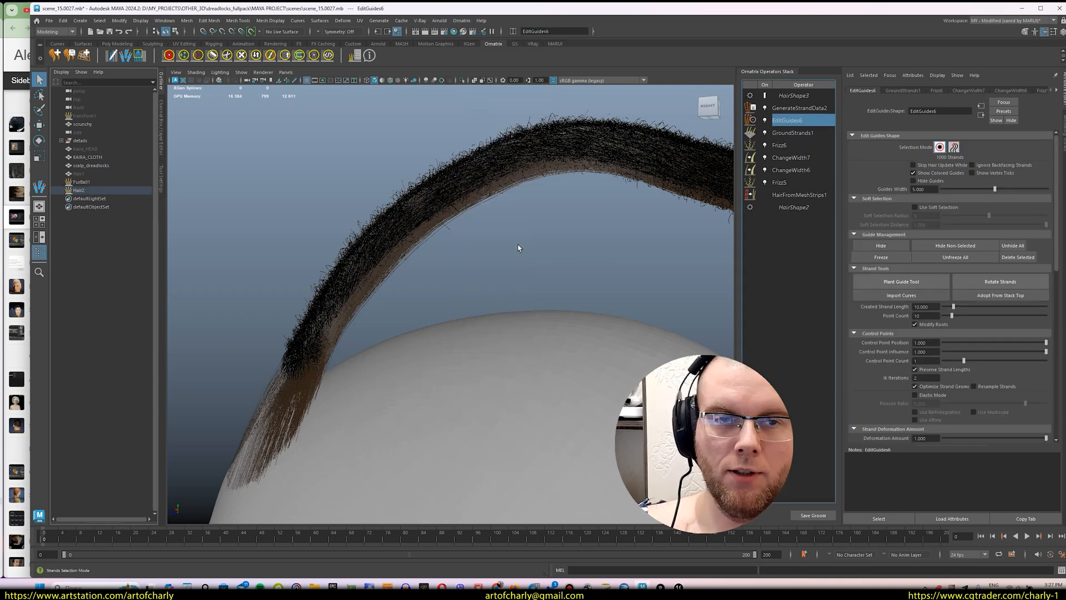
- Enable strand selection in Edit Guides and select all strands of the dreadlock
{"action": "left_click", "coordinate": [940, 147]}
{"action": "middle_click_drag", "start_coordinate": [431, 296], "coordinate": [533, 243], "text": "alt"}
{"action": "left_click_drag", "start_coordinate": [304, 251], "coordinate": [503, 317]}
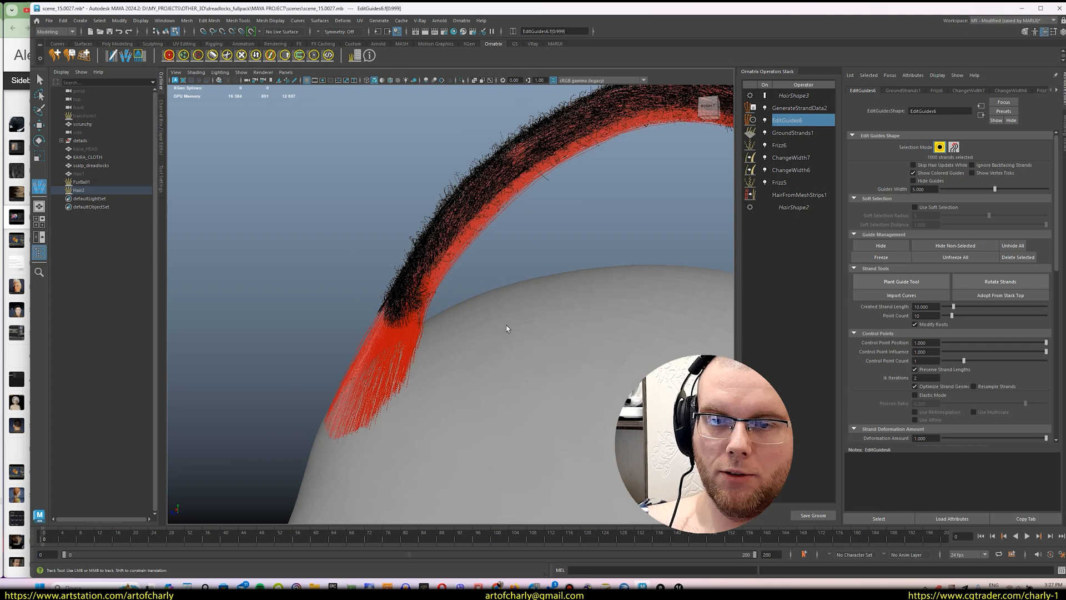
{"action": "middle_click_drag", "start_coordinate": [479, 246], "coordinate": [423, 282], "text": "alt"}
- Activate the Comb brush and set the Edit Guides interpolation's change tracking to Strand
{"action": "right_click_drag", "start_coordinate": [439, 227], "coordinate": [439, 250]}
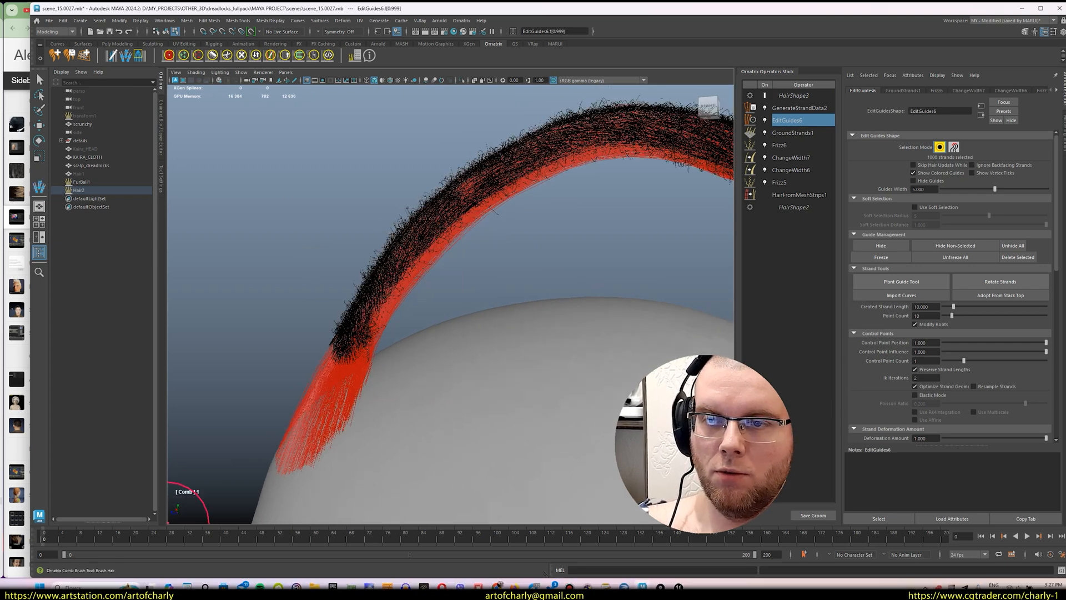
{"action": "middle_click_drag", "start_coordinate": [453, 286], "coordinate": [459, 302], "text": "alt"}
{"action": "mouse_move", "coordinate": [459, 302]}
{"action": "right_mouse_down", "text": "alt"}
{"action": "mouse_move", "coordinate": [455, 256]}
{"action": "mouse_move", "coordinate": [488, 298]}
{"action": "right_mouse_up", "text": "alt"}
{"action": "scroll", "coordinate": [900, 411], "scroll_direction": "down", "scroll_amount": 10}
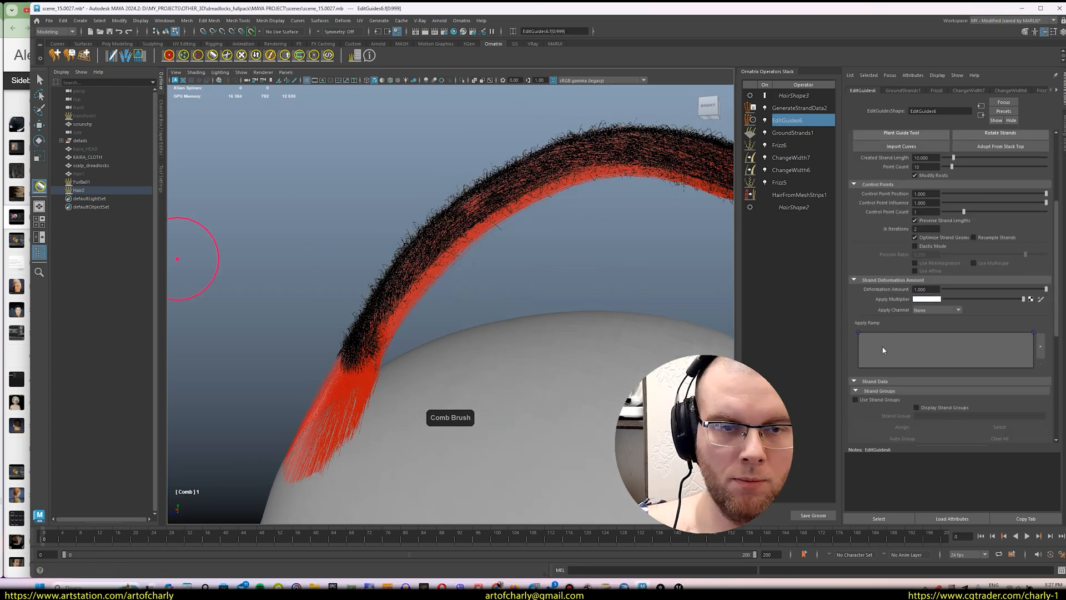
{"action": "left_click", "coordinate": [875, 401]}
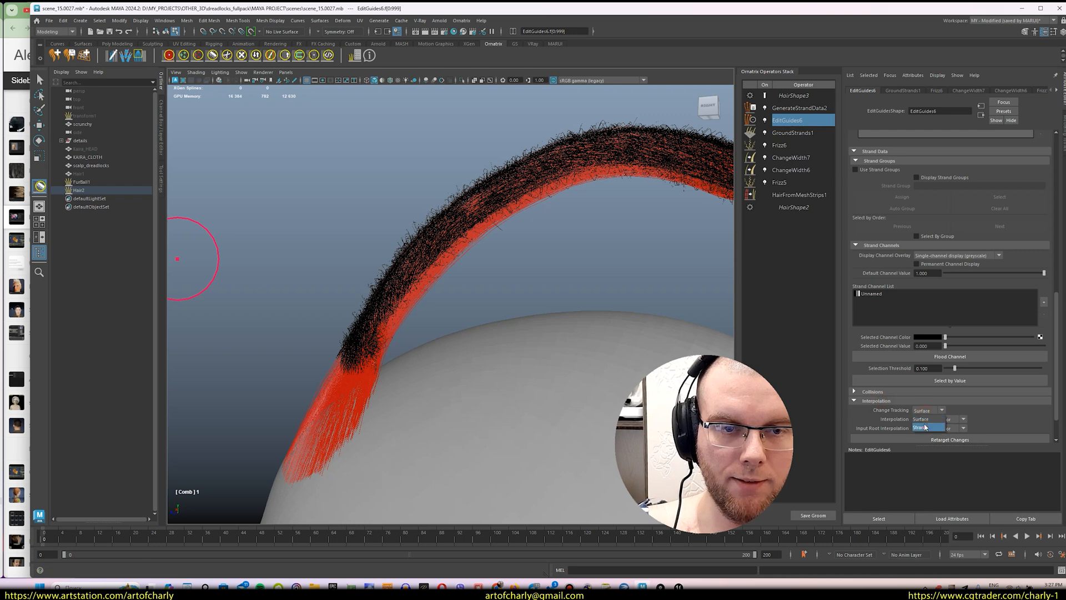
- Open the Comb brush settings and inspect the dreadlock's grounded root and length from several sides
{"action": "left_click", "coordinate": [161, 178]}
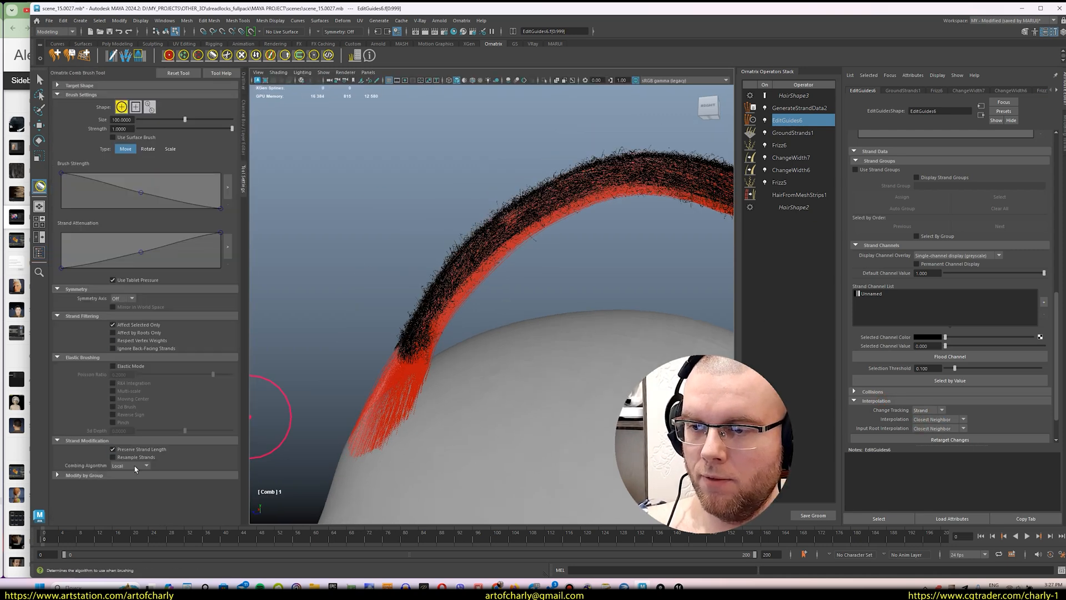
{"action": "left_click_drag", "start_coordinate": [429, 273], "coordinate": [447, 281], "text": "alt"}
{"action": "right_click_drag", "start_coordinate": [470, 280], "coordinate": [491, 243], "text": "alt"}
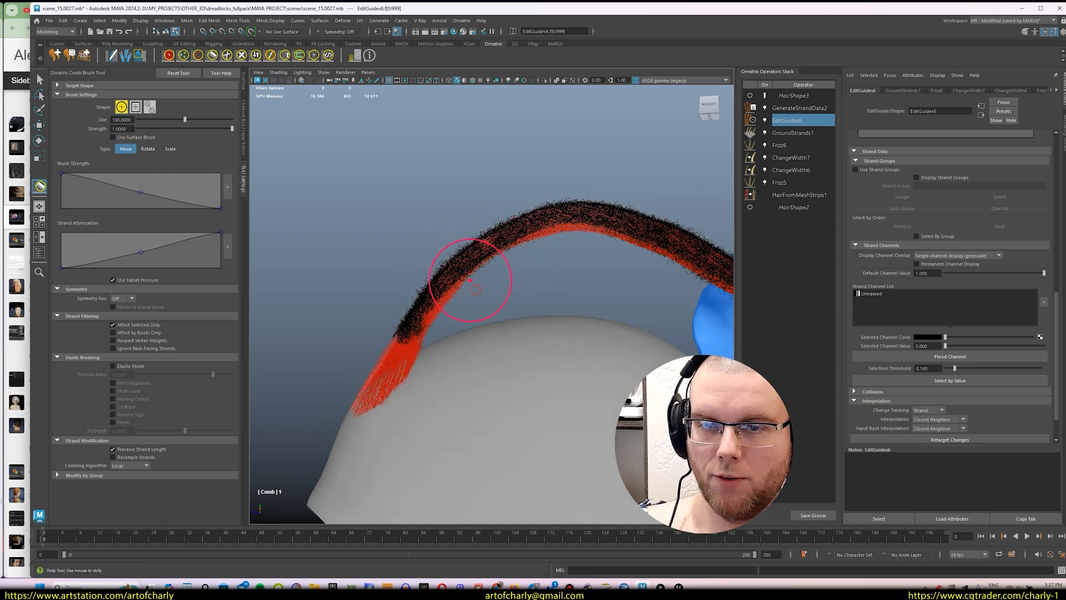
{"action": "left_click_drag", "start_coordinate": [435, 324], "coordinate": [460, 326], "text": "alt"}
{"action": "right_click_drag", "start_coordinate": [459, 326], "coordinate": [362, 291], "text": "alt"}
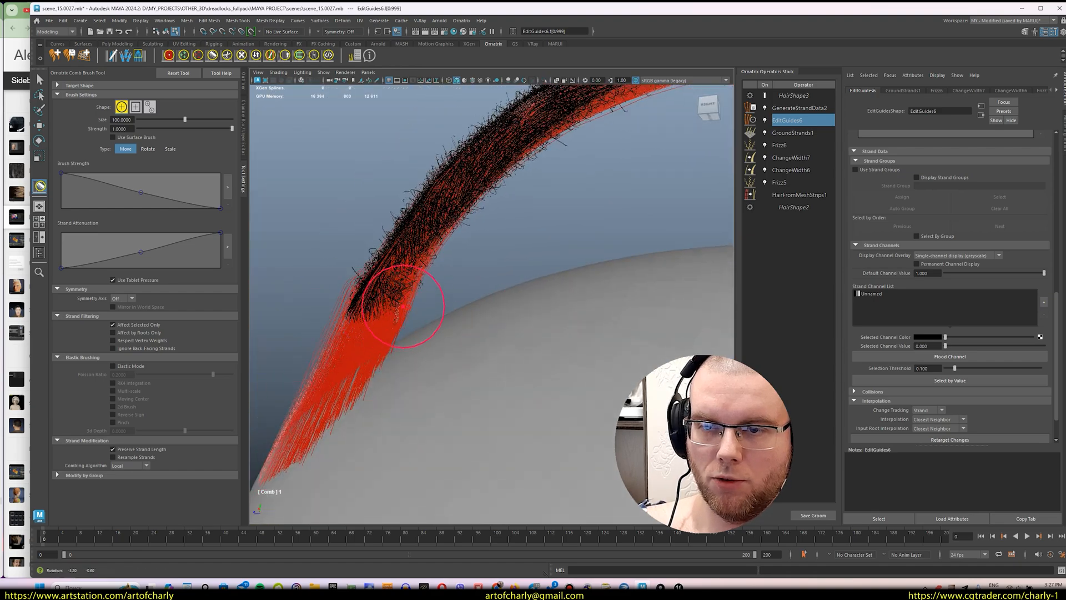
{"action": "left_click_drag", "start_coordinate": [383, 294], "coordinate": [488, 305], "text": "alt"}
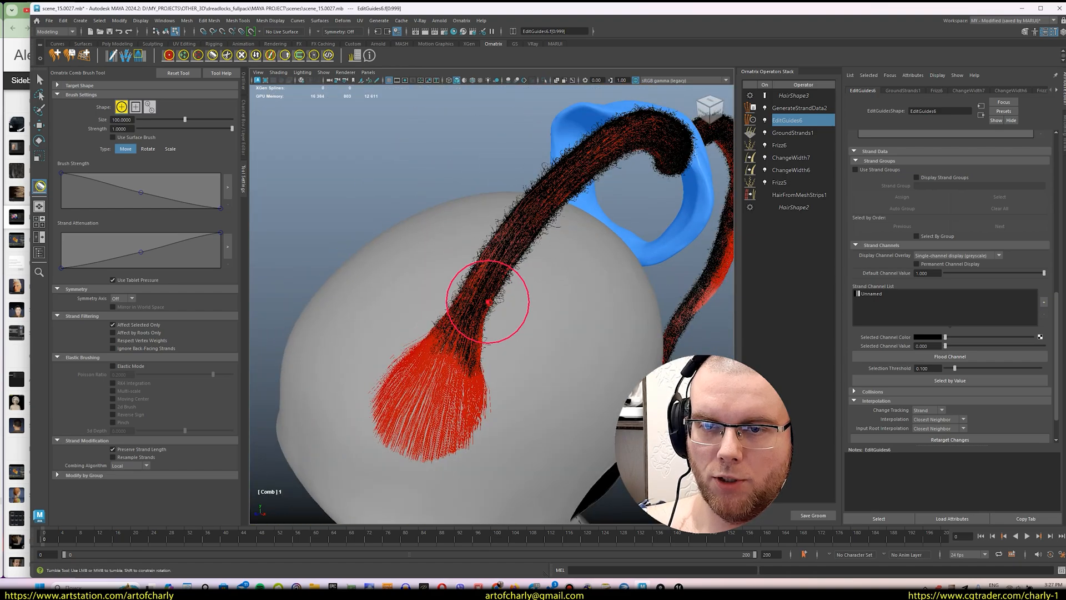
{"action": "left_click_drag", "start_coordinate": [522, 231], "coordinate": [493, 221], "text": "alt"}
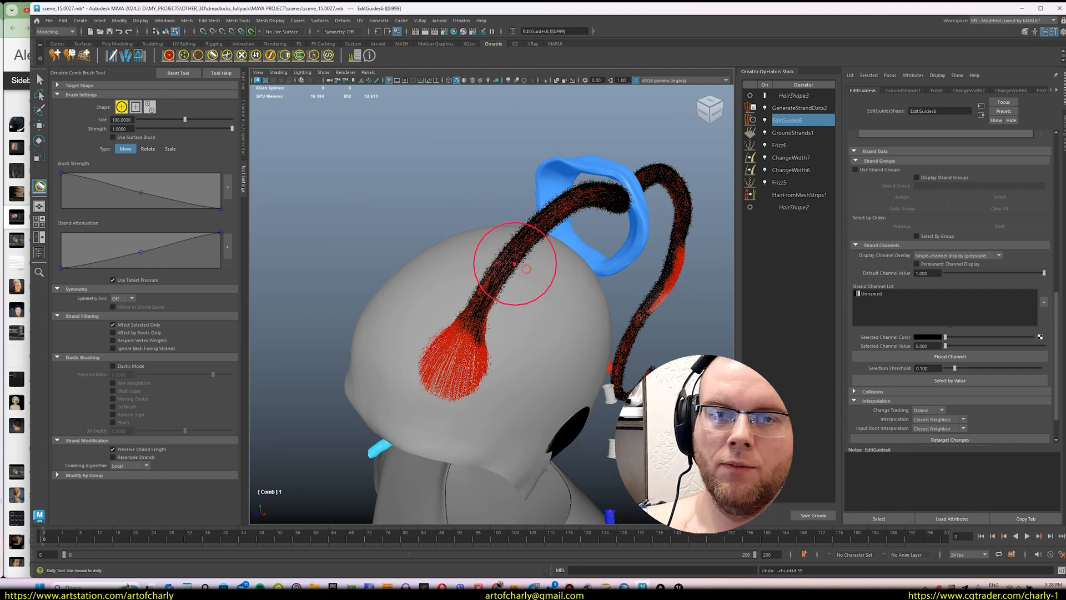
- Turn off tablet pressure for the Comb brush and comb the selected strands along the dreadlock's arch above the head
{"action": "middle_click_drag", "start_coordinate": [511, 255], "coordinate": [341, 242], "text": "alt"}
{"action": "left_click_drag", "start_coordinate": [341, 241], "coordinate": [411, 244], "text": "alt"}
{"action": "middle_click_drag", "start_coordinate": [406, 234], "coordinate": [528, 286], "text": "alt"}
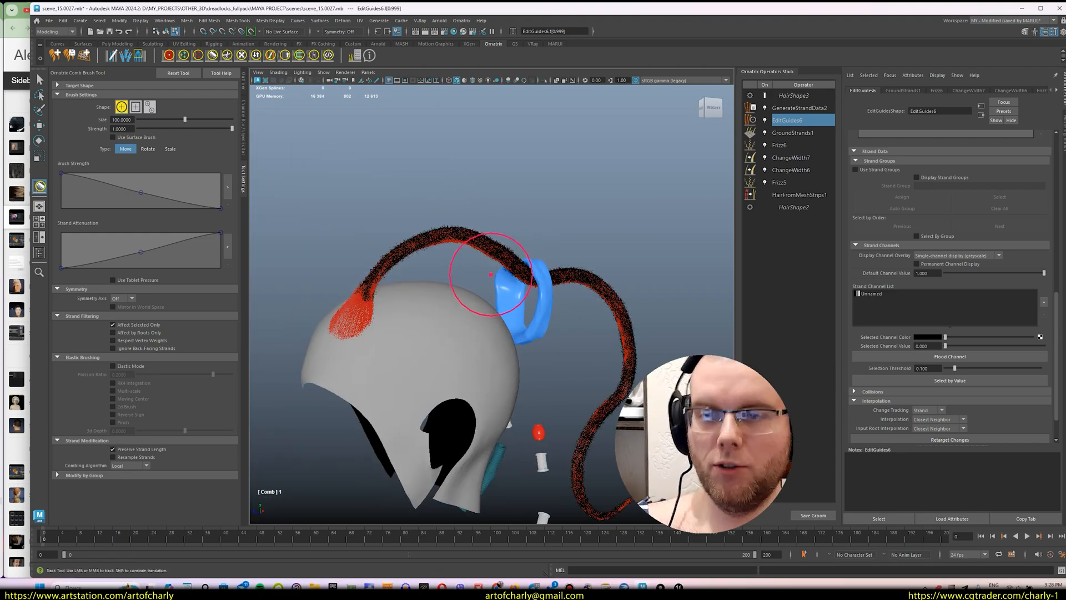
{"action": "right_click_drag", "start_coordinate": [491, 274], "coordinate": [459, 304], "text": "alt"}
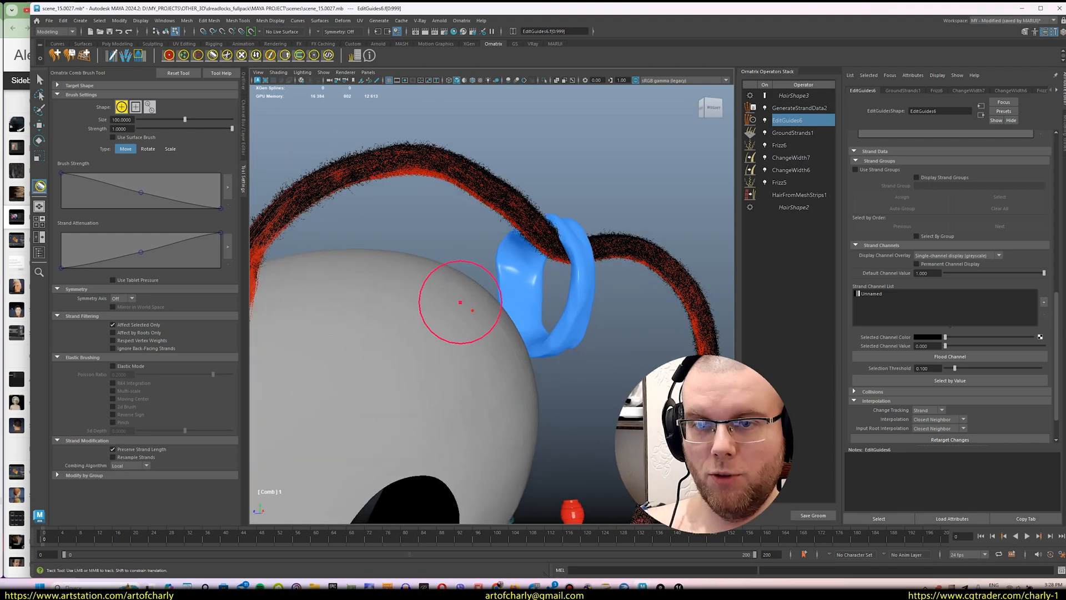
{"action": "left_click_drag", "start_coordinate": [459, 303], "coordinate": [478, 223], "text": "alt"}
{"action": "right_click_drag", "start_coordinate": [479, 223], "coordinate": [460, 218], "text": "alt"}
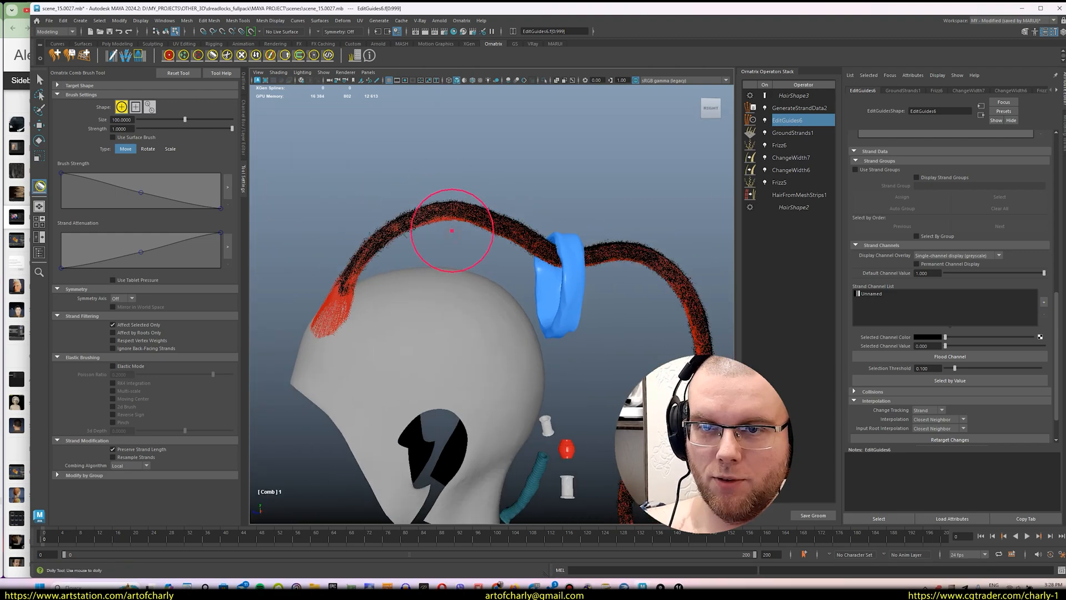
{"action": "left_click_drag", "start_coordinate": [469, 250], "coordinate": [683, 254], "text": "alt"}
{"action": "key", "text": "q"}
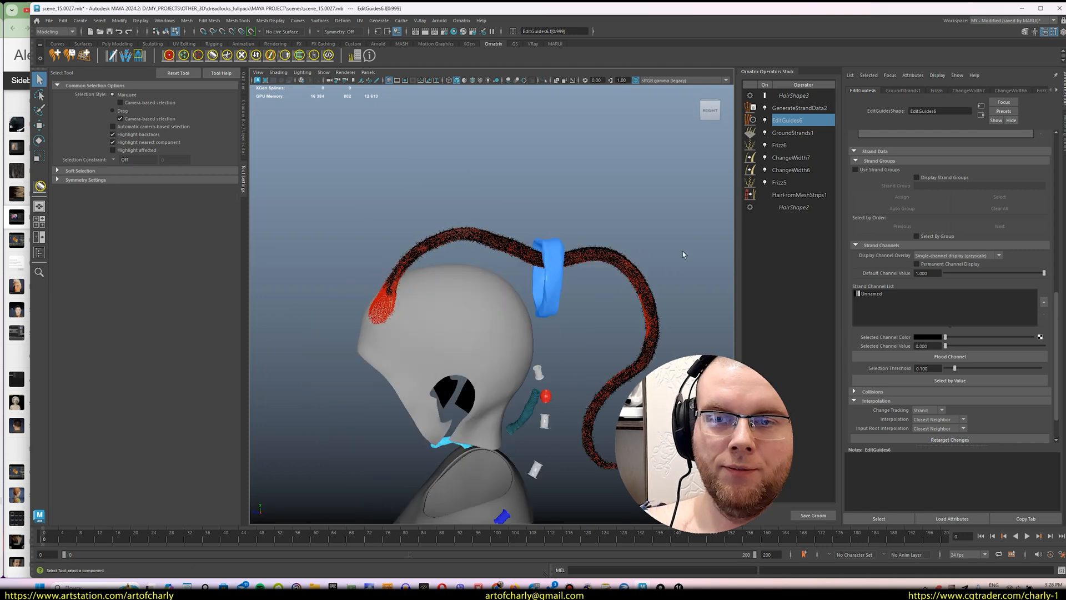
- Export the HairShape3 groom as an Ornatrix Alembic file, overwriting main_dreadlock.abc
{"action": "left_click", "coordinate": [794, 96]}
{"action": "left_click", "coordinate": [49, 23]}
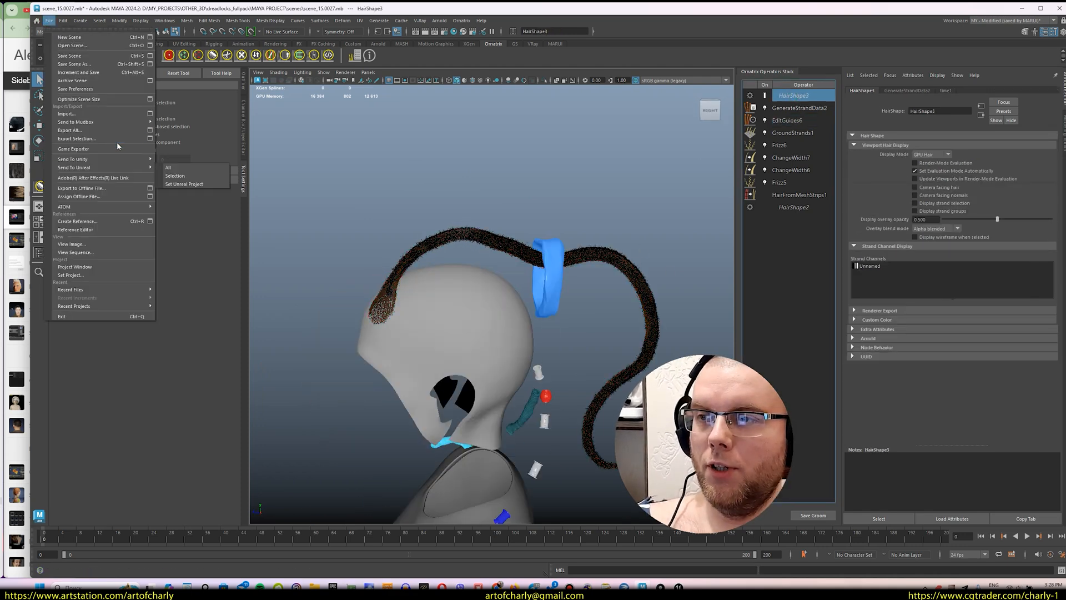
{"action": "left_click", "coordinate": [152, 141]}
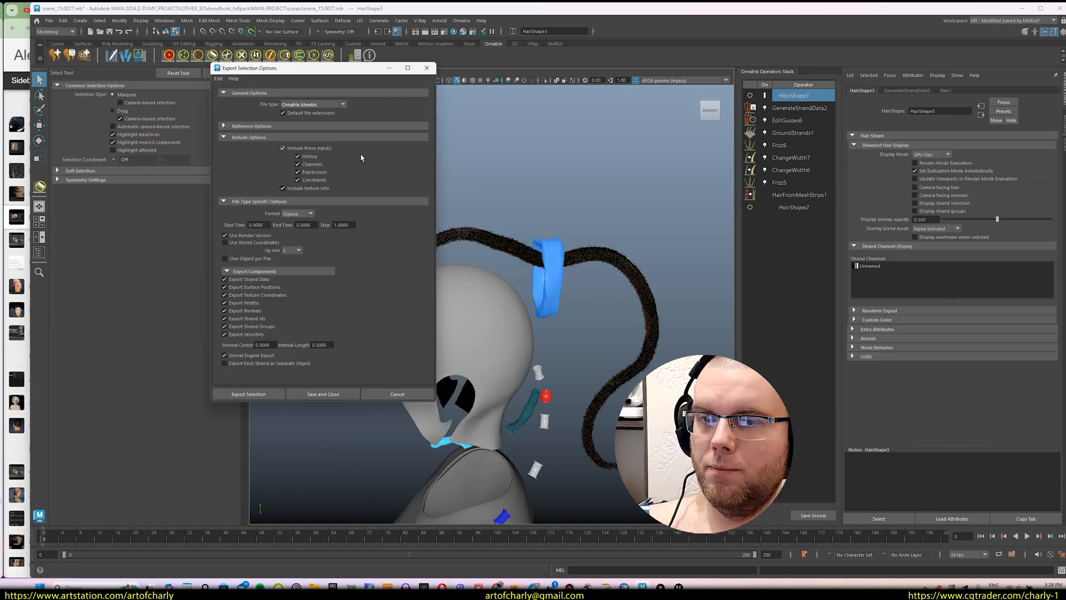
{"action": "left_click", "coordinate": [248, 394]}
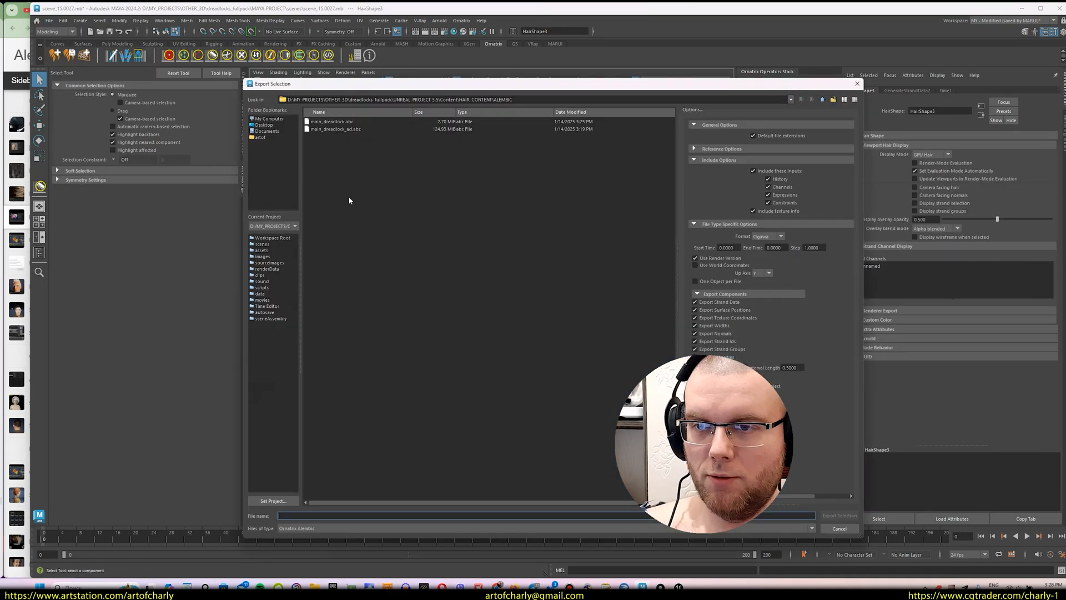
{"action": "double_click", "coordinate": [344, 121]}
{"action": "left_click", "coordinate": [537, 323]}
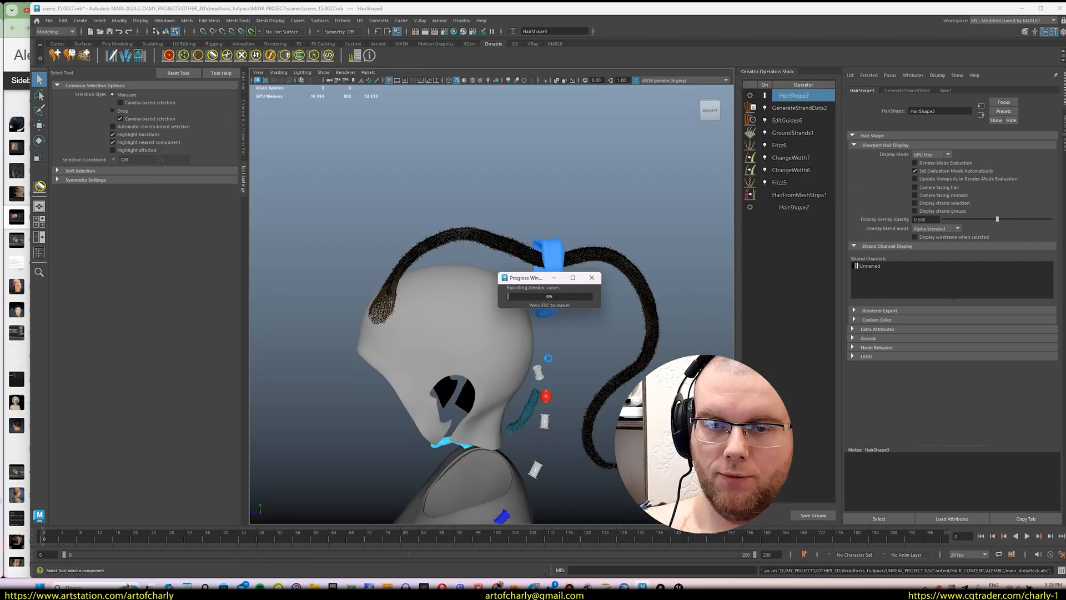
- Switch to Unreal Engine and view the whole reimported main_dreadlock groom on the character's head
{"action": "key", "text": "alt+Tab"}
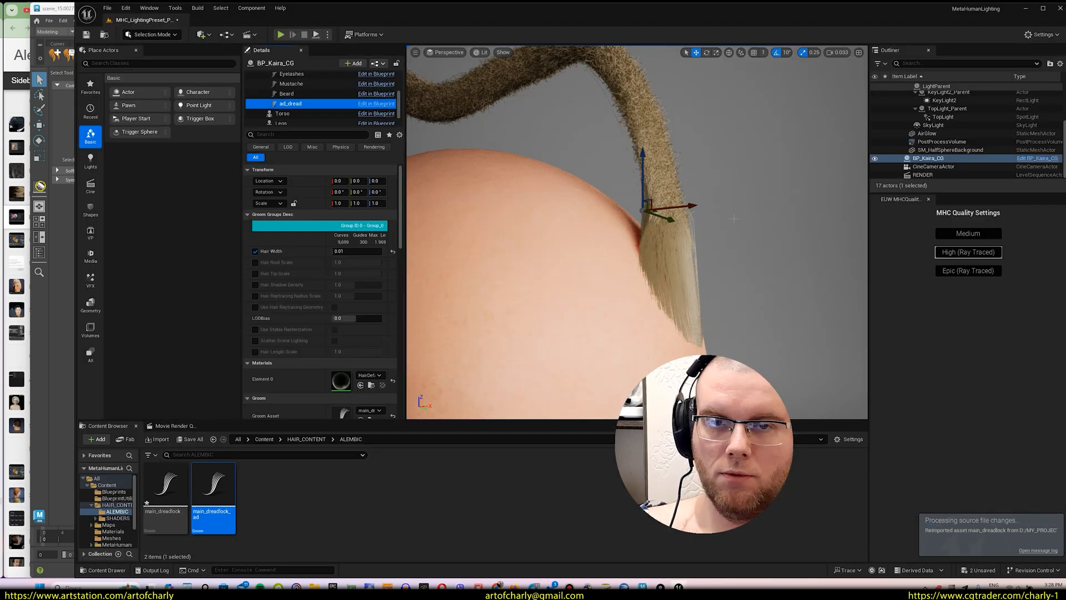
{"action": "left_click", "coordinate": [734, 219]}
{"action": "right_click_drag", "start_coordinate": [681, 212], "coordinate": [550, 219]}
{"action": "mouse_move", "coordinate": [633, 222]}
{"action": "right_mouse_down", "text": "alt"}
{"action": "mouse_move", "coordinate": [600, 222]}
{"action": "mouse_move", "coordinate": [636, 222]}
{"action": "right_mouse_up", "text": "alt"}
{"action": "middle_click_drag", "start_coordinate": [636, 223], "coordinate": [648, 320], "text": "alt"}
{"action": "right_click_drag", "start_coordinate": [639, 222], "coordinate": [651, 181]}
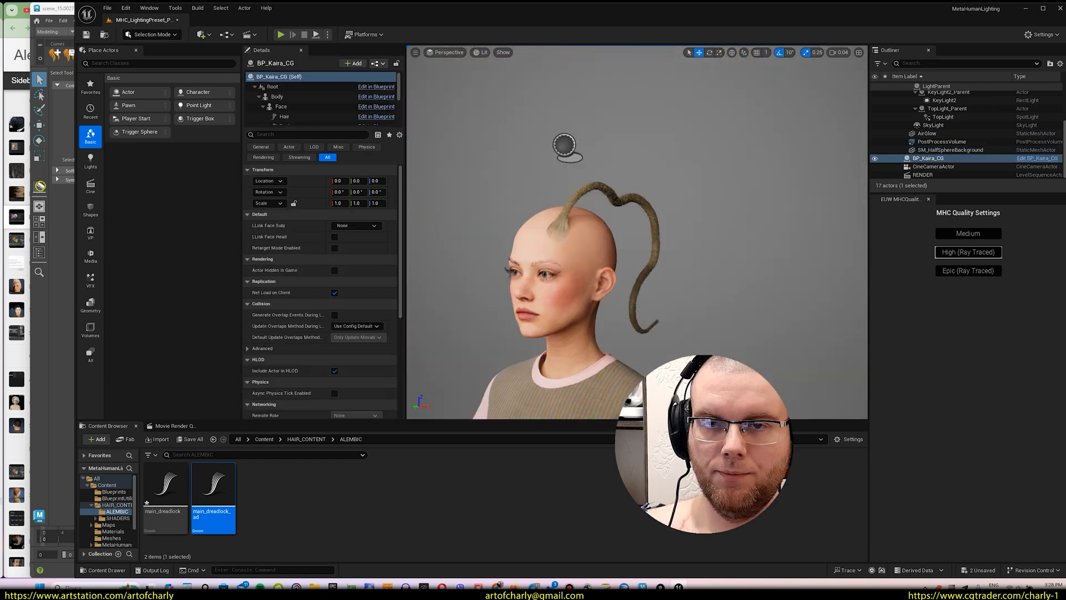
- Examine the dreadlock's fanned root and frizzy strands up close, and its overall shape around the head
{"action": "key", "text": "w"}
{"action": "right_click_drag", "start_coordinate": [638, 222], "coordinate": [453, 198]}
{"action": "scroll", "coordinate": [616, 202], "scroll_direction": "up", "scroll_amount": 1}
{"action": "key", "text": "d"}
{"action": "key", "text": "a"}
{"action": "right_click_drag", "start_coordinate": [588, 214], "coordinate": [581, 321]}
{"action": "key", "text": "d"}
{"action": "key", "text": "w"}
{"action": "key", "text": "s"}
{"action": "key", "text": "w"}
{"action": "key", "text": "s"}
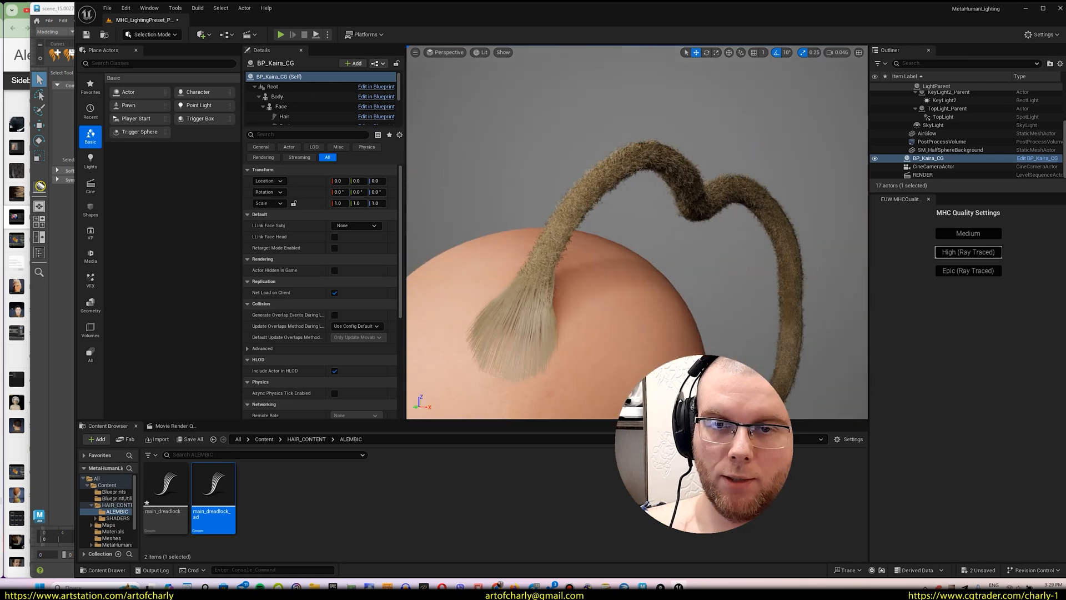
{"action": "key", "text": "s"}
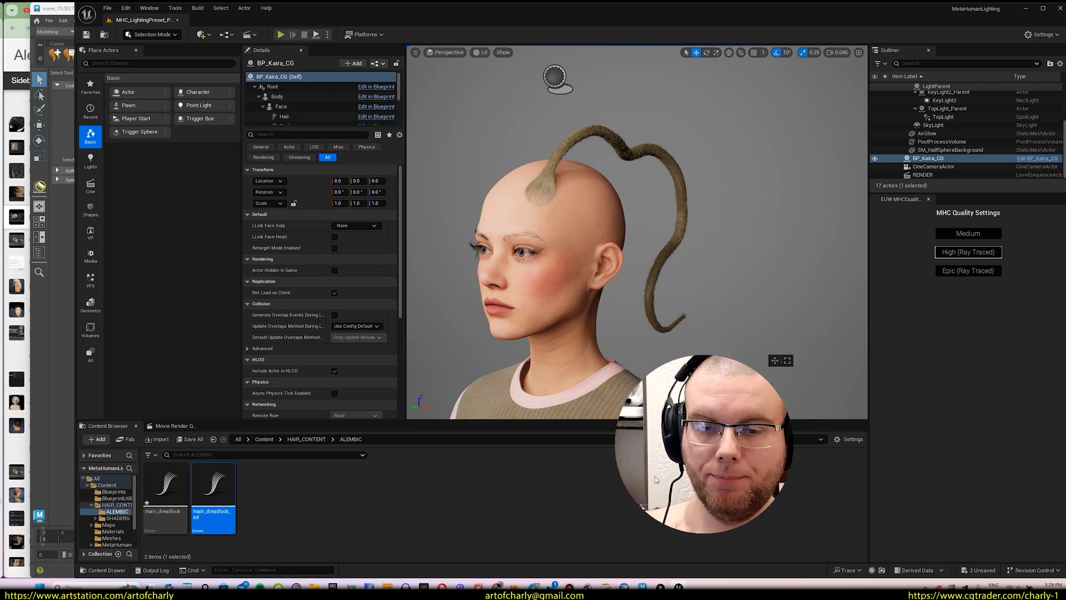
- Switch back to Maya and review the dreadlock's full course over the scalp and through the blue scrunchy
{"action": "left_click", "coordinate": [644, 585]}
{"action": "mouse_move", "coordinate": [486, 283]}
{"action": "left_mouse_down", "text": "alt"}
{"action": "mouse_move", "coordinate": [454, 300]}
{"action": "mouse_move", "coordinate": [572, 269]}
{"action": "mouse_move", "coordinate": [497, 290]}
{"action": "left_mouse_up", "text": "alt"}
{"action": "middle_click_drag", "start_coordinate": [656, 229], "coordinate": [586, 232], "text": "alt"}
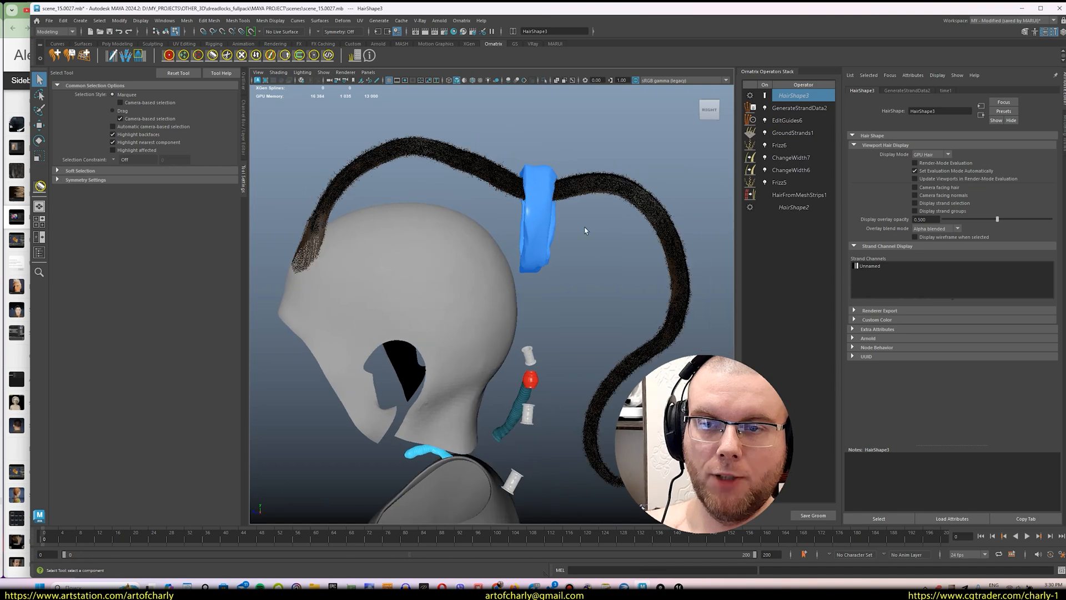
{"action": "middle_click_drag", "start_coordinate": [669, 271], "coordinate": [556, 302], "text": "alt"}
{"action": "middle_click_drag", "start_coordinate": [414, 247], "coordinate": [489, 233], "text": "alt"}
{"action": "right_click_drag", "start_coordinate": [489, 233], "coordinate": [478, 222], "text": "alt"}
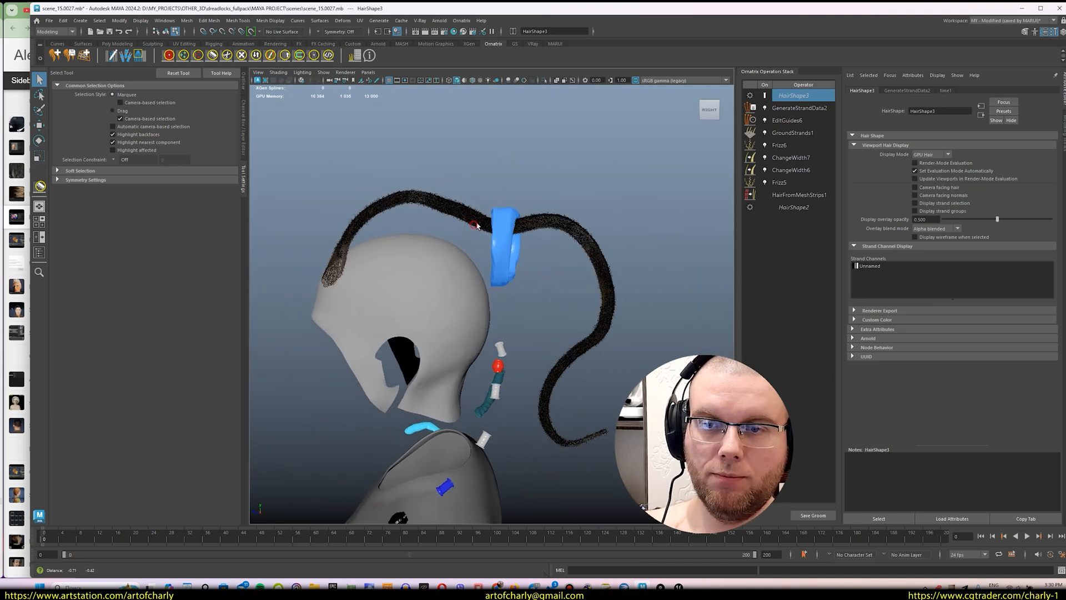
{"action": "left_click_drag", "start_coordinate": [477, 222], "coordinate": [491, 239], "text": "alt"}
{"action": "right_click_drag", "start_coordinate": [491, 239], "coordinate": [526, 292], "text": "alt"}
{"action": "left_click_drag", "start_coordinate": [526, 293], "coordinate": [511, 240], "text": "alt"}
{"action": "right_click_drag", "start_coordinate": [511, 240], "coordinate": [408, 120], "text": "alt"}
{"action": "middle_click_drag", "start_coordinate": [448, 369], "coordinate": [459, 291], "text": "alt"}
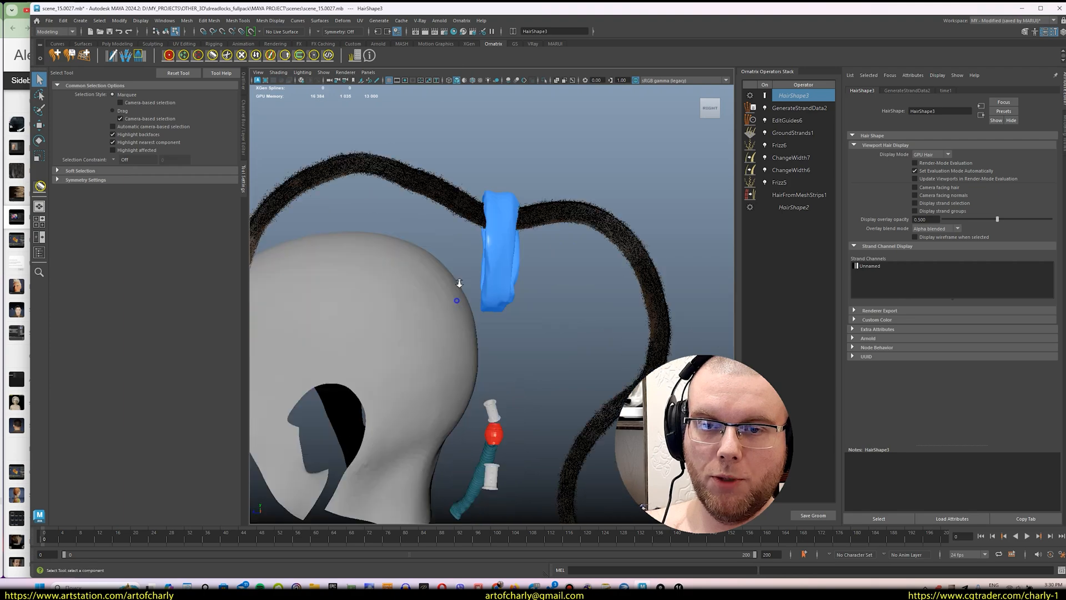
- Examine the beads, tubes and wraps placed around the neck and shoulders beside the dreadlock's tail
{"action": "right_click_drag", "start_coordinate": [460, 290], "coordinate": [412, 213], "text": "alt"}
{"action": "middle_click_drag", "start_coordinate": [412, 213], "coordinate": [420, 180], "text": "alt"}
{"action": "middle_click_drag", "start_coordinate": [520, 275], "coordinate": [519, 201], "text": "alt"}
{"action": "right_click_drag", "start_coordinate": [519, 202], "coordinate": [484, 284], "text": "alt"}
{"action": "left_click_drag", "start_coordinate": [483, 283], "coordinate": [472, 301], "text": "alt"}
{"action": "right_click_drag", "start_coordinate": [481, 354], "coordinate": [459, 257], "text": "alt"}
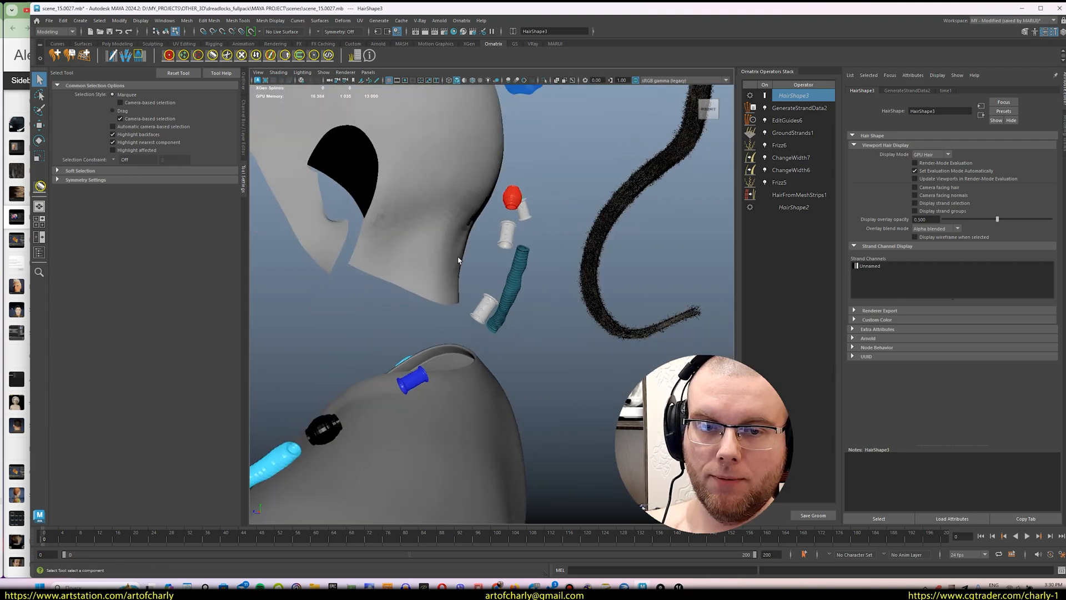
{"action": "middle_click_drag", "start_coordinate": [472, 187], "coordinate": [507, 294], "text": "alt"}
{"action": "right_click_drag", "start_coordinate": [507, 294], "coordinate": [466, 250], "text": "alt"}
{"action": "middle_click_drag", "start_coordinate": [465, 249], "coordinate": [467, 267], "text": "alt"}
{"action": "mouse_move", "coordinate": [467, 268]}
{"action": "left_mouse_down", "text": "alt"}
{"action": "mouse_move", "coordinate": [611, 273]}
{"action": "mouse_move", "coordinate": [480, 271]}
{"action": "left_mouse_up", "text": "alt"}
{"action": "left_click_drag", "start_coordinate": [552, 308], "coordinate": [478, 246], "text": "alt"}
{"action": "right_click_drag", "start_coordinate": [478, 247], "coordinate": [518, 267], "text": "alt"}
{"action": "middle_click_drag", "start_coordinate": [519, 267], "coordinate": [517, 216], "text": "alt"}
{"action": "left_click_drag", "start_coordinate": [517, 216], "coordinate": [528, 281], "text": "alt"}
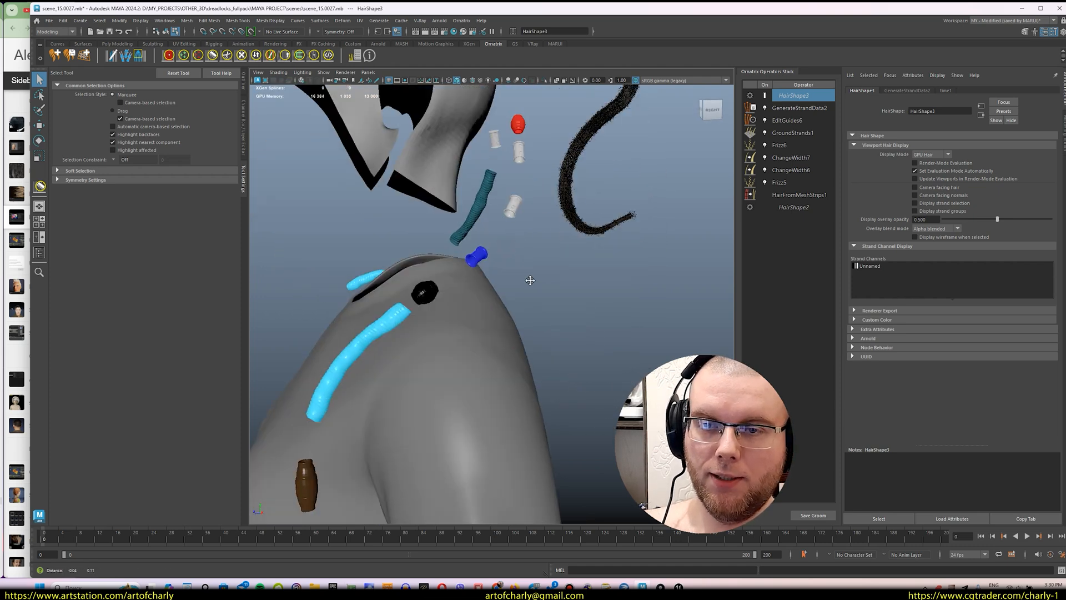
{"action": "middle_click_drag", "start_coordinate": [528, 281], "coordinate": [515, 347], "text": "alt"}
{"action": "left_click_drag", "start_coordinate": [516, 347], "coordinate": [547, 351], "text": "alt"}
{"action": "right_click_drag", "start_coordinate": [547, 351], "coordinate": [566, 364], "text": "alt"}
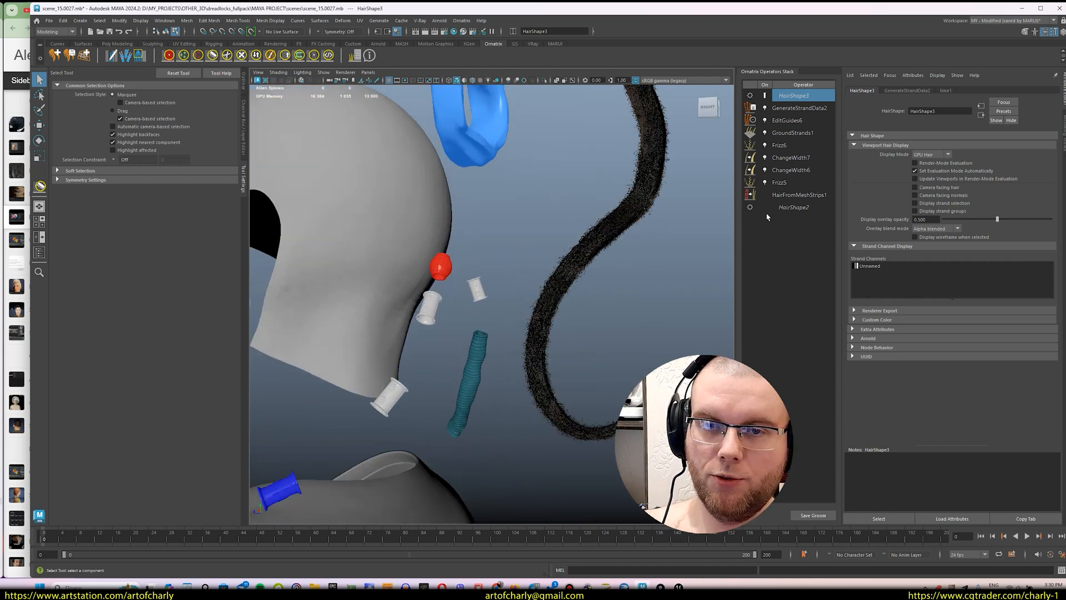
- Examine the dreadlock's arch between its scalp root and the scrunchy from several angles
{"action": "left_click_drag", "start_coordinate": [603, 292], "coordinate": [595, 281], "text": "alt"}
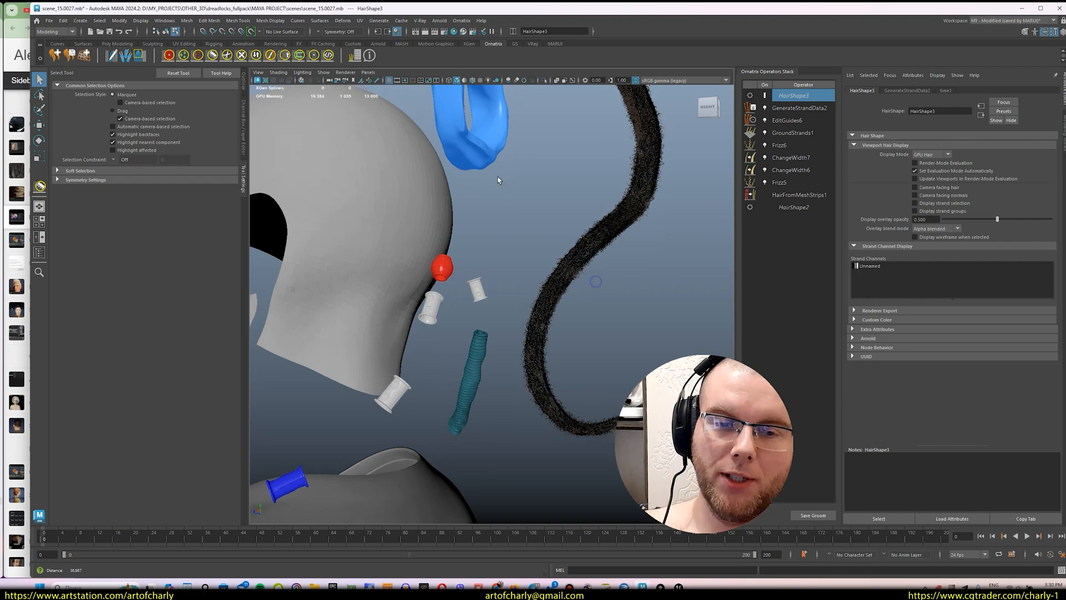
{"action": "right_click_drag", "start_coordinate": [595, 281], "coordinate": [493, 209], "text": "alt"}
{"action": "middle_click_drag", "start_coordinate": [492, 209], "coordinate": [518, 237], "text": "alt"}
{"action": "left_click_drag", "start_coordinate": [517, 237], "coordinate": [540, 244], "text": "alt"}
{"action": "middle_click_drag", "start_coordinate": [539, 245], "coordinate": [555, 266], "text": "alt"}
{"action": "right_click_drag", "start_coordinate": [469, 214], "coordinate": [452, 269], "text": "alt"}
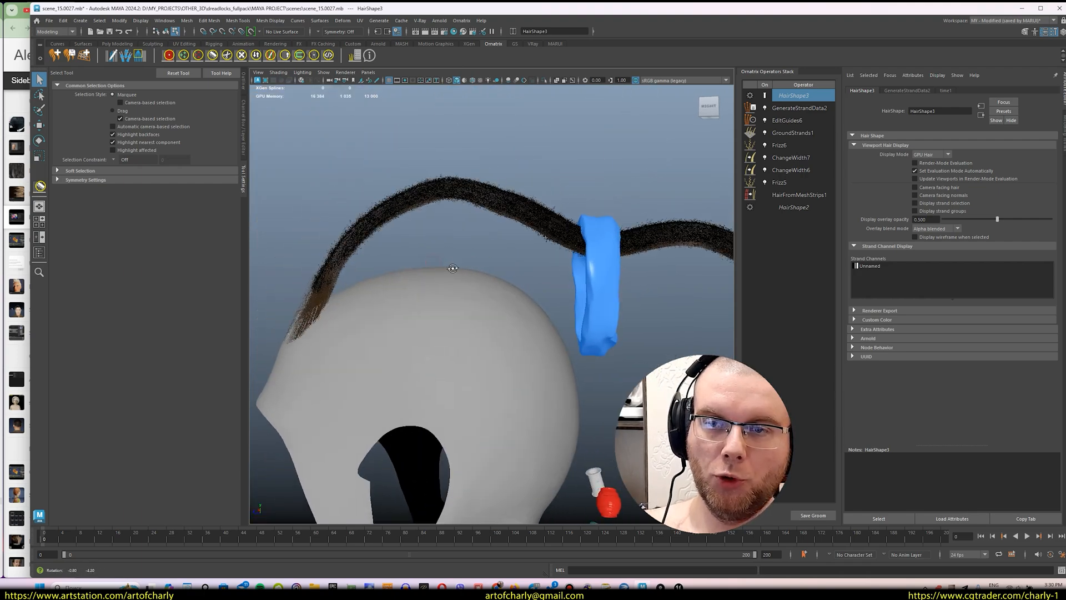
{"action": "left_click_drag", "start_coordinate": [452, 268], "coordinate": [451, 248], "text": "alt"}
{"action": "middle_click_drag", "start_coordinate": [451, 248], "coordinate": [462, 252], "text": "alt"}
{"action": "left_click_drag", "start_coordinate": [461, 251], "coordinate": [477, 205], "text": "alt"}
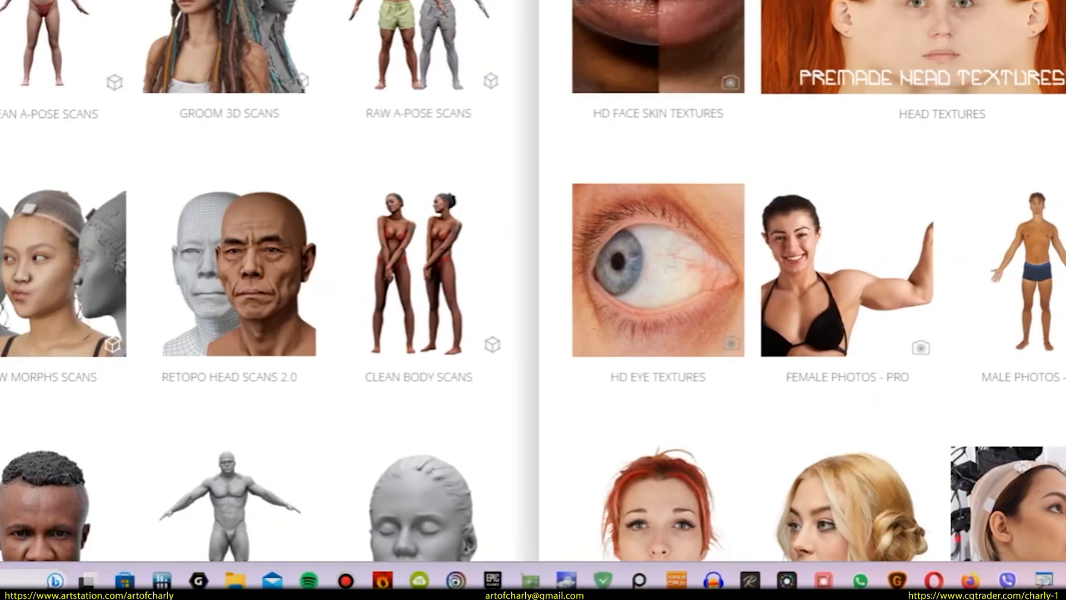
- Browse the 3D Groom Raw hairstyle scan sets on the 3D.sk website
{"action": "scroll", "coordinate": [744, 322], "scroll_direction": "down", "scroll_amount": 4}
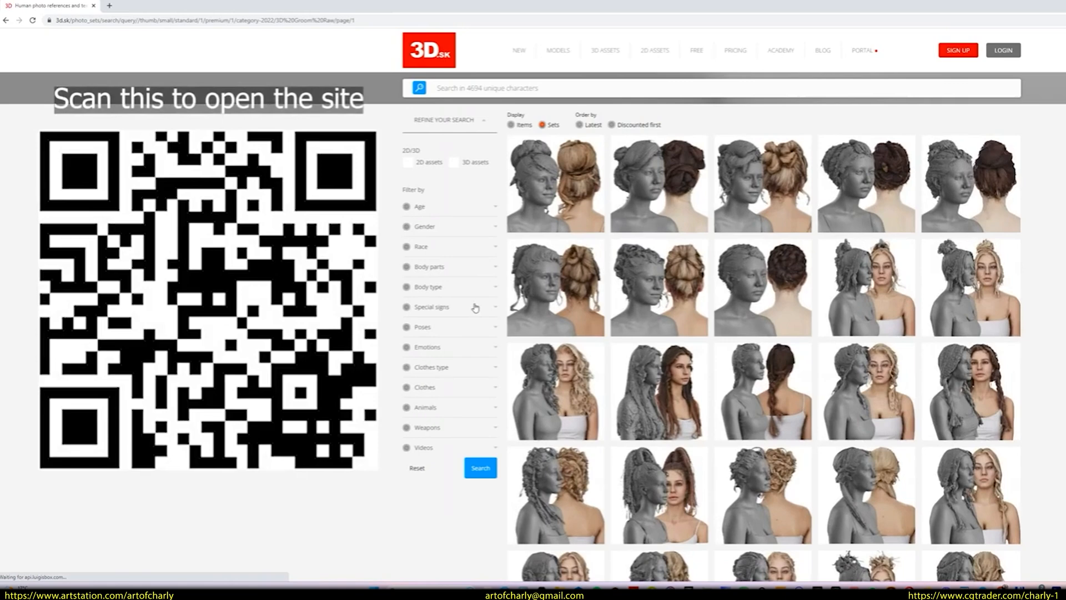
{"action": "scroll", "coordinate": [769, 320], "scroll_direction": "down", "scroll_amount": 12}
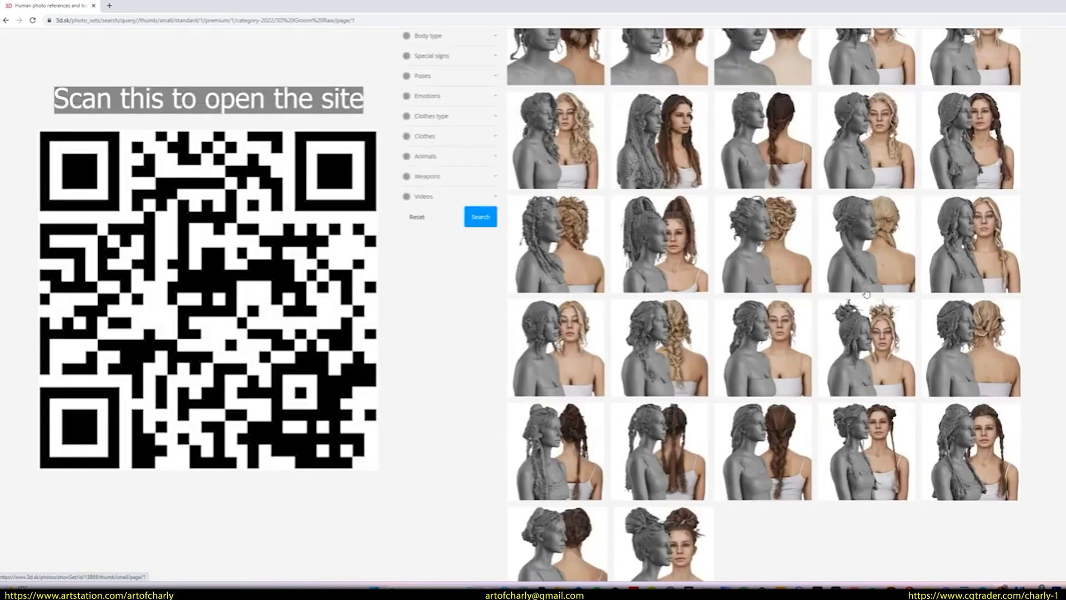
- Browse the Groom Photo References sets on the 3D.sk website, going through pages 1, 2 and 3
{"action": "scroll", "coordinate": [769, 319], "scroll_direction": "up", "scroll_amount": 3}
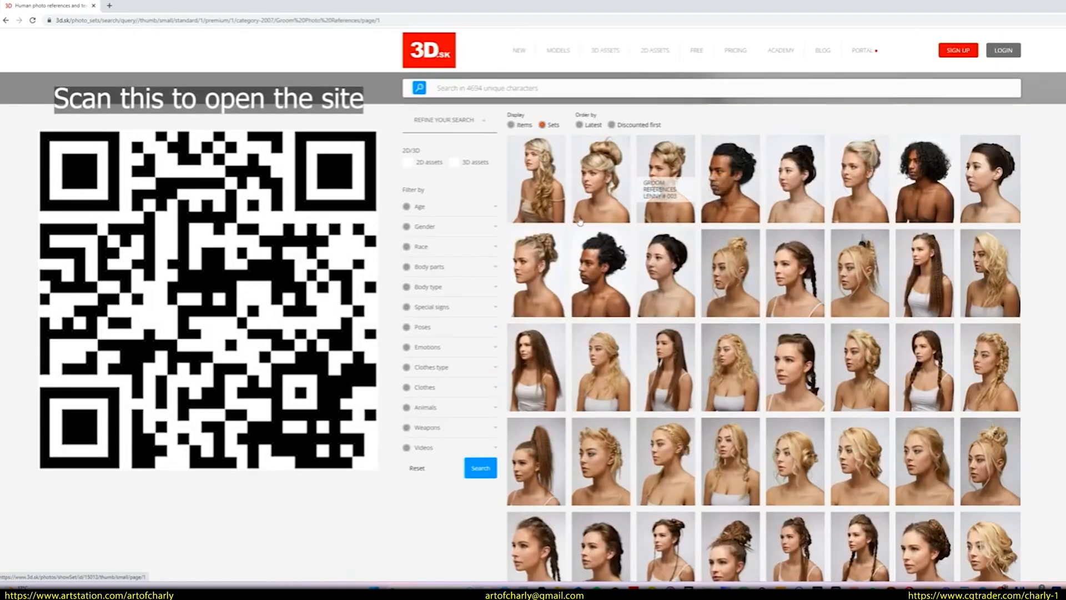
{"action": "scroll", "coordinate": [756, 389], "scroll_direction": "down", "scroll_amount": 5}
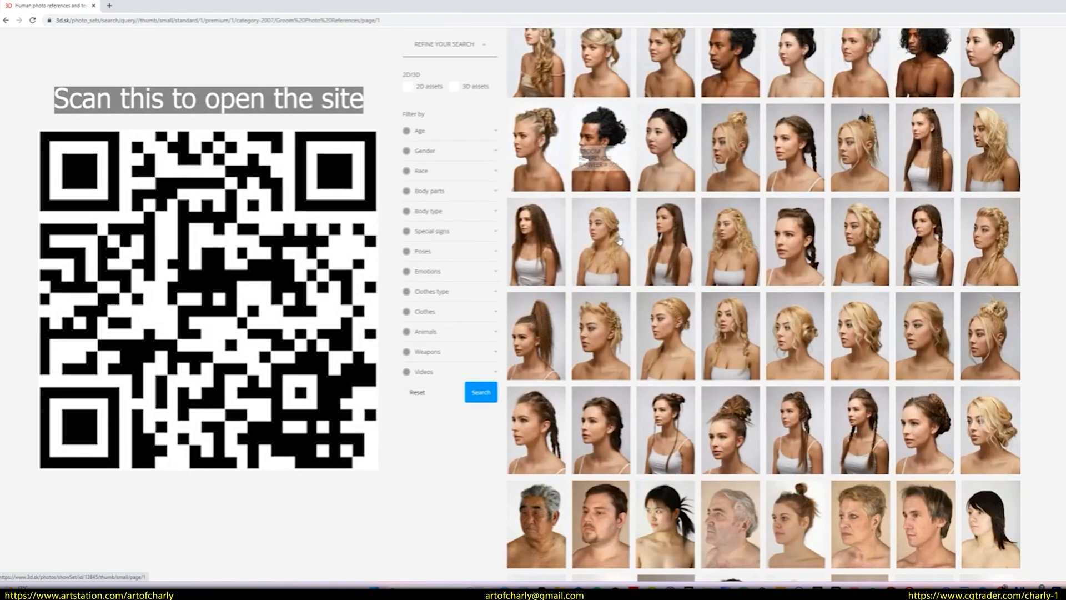
{"action": "scroll", "coordinate": [758, 383], "scroll_direction": "down", "scroll_amount": 3}
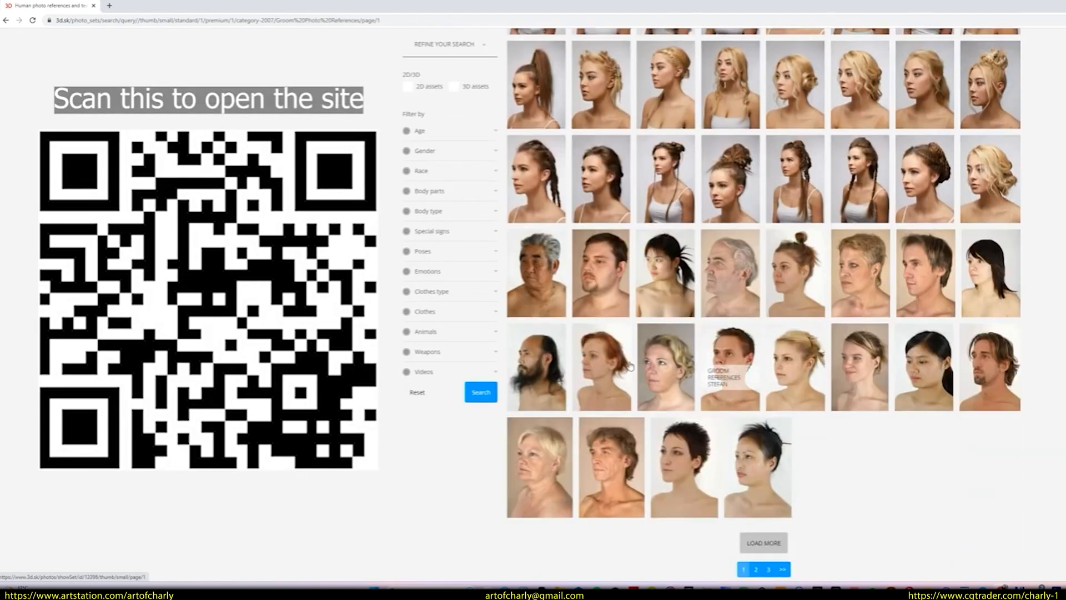
{"action": "scroll", "coordinate": [771, 314], "scroll_direction": "down", "scroll_amount": 3}
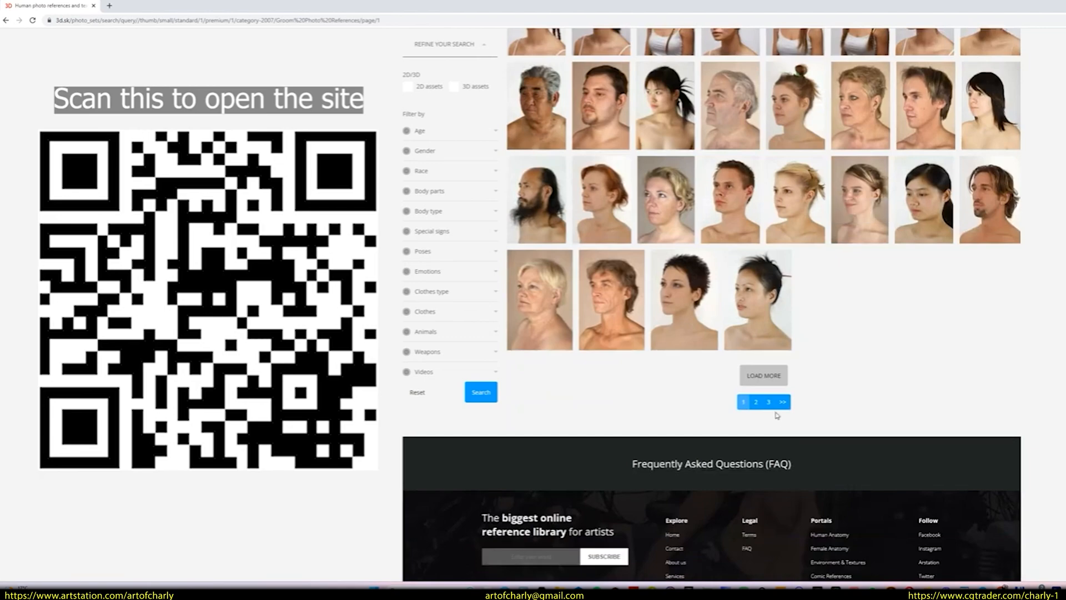
{"action": "left_click", "coordinate": [756, 402]}
{"action": "scroll", "coordinate": [760, 406], "scroll_direction": "down", "scroll_amount": 2}
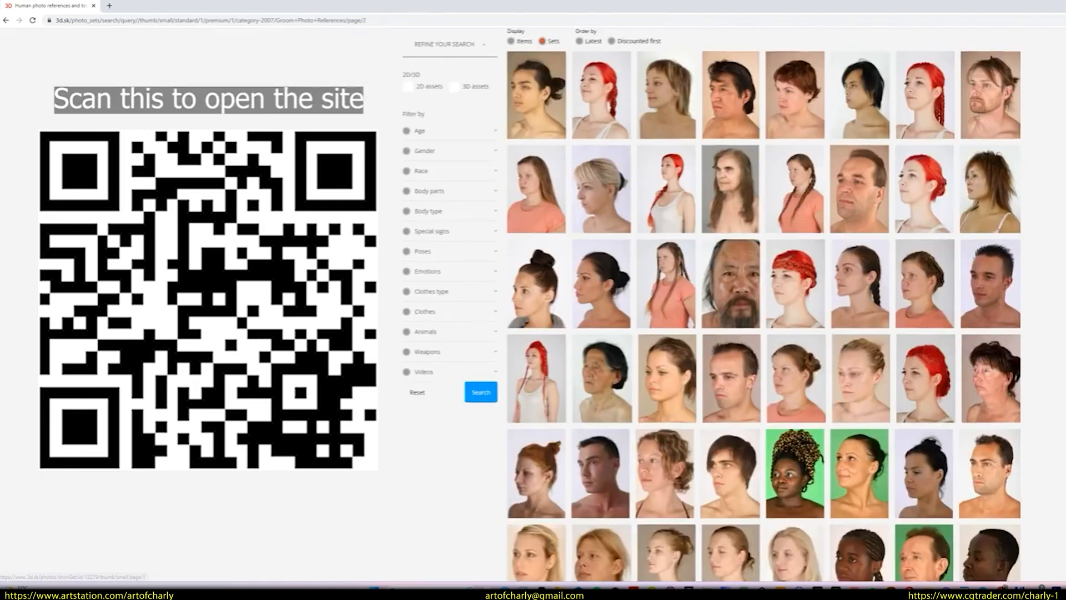
{"action": "scroll", "coordinate": [764, 305], "scroll_direction": "down", "scroll_amount": 4}
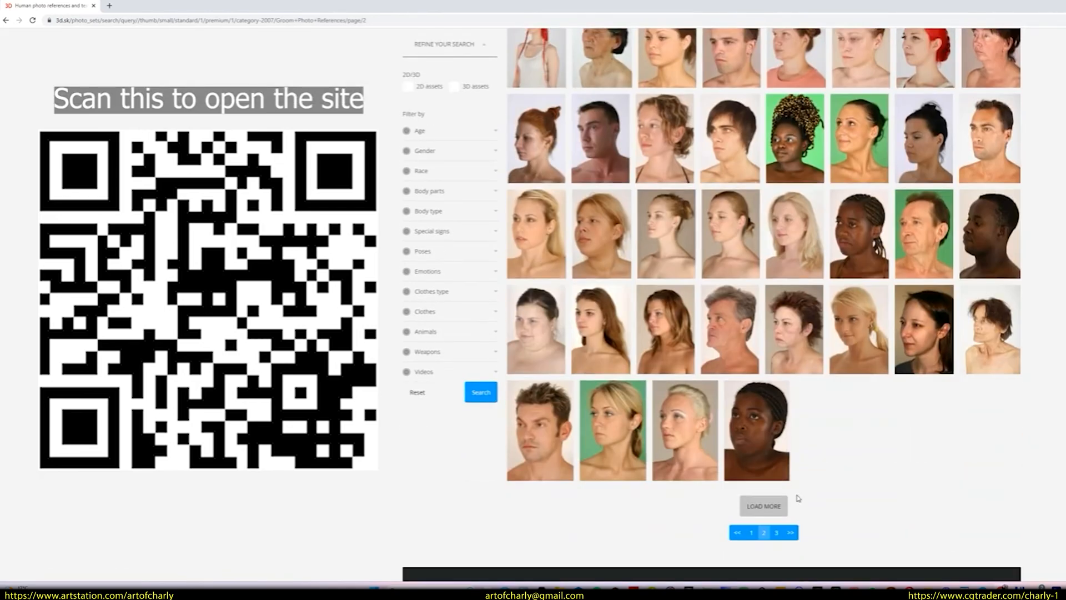
{"action": "left_click", "coordinate": [777, 532]}
{"action": "scroll", "coordinate": [581, 379], "scroll_direction": "down", "scroll_amount": 5}
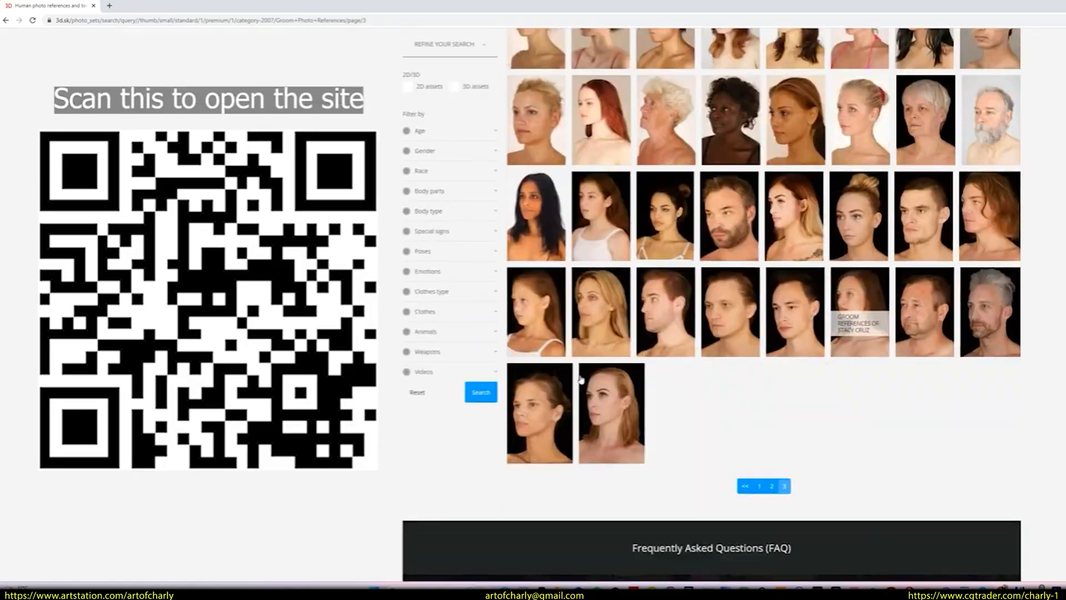